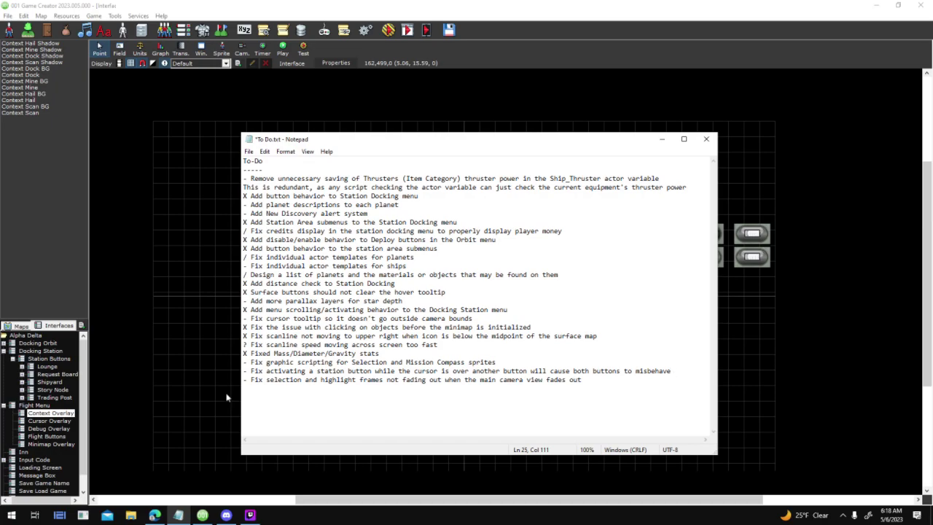
# - Switch from the to-do notes to 001 Game Creator and open the Station Buttons interface's Navigation Label field
pyautogui.moveTo(255, 371); pyautogui.dragTo(682, 375)
pyautogui.hotkey('alt', 'Tab')
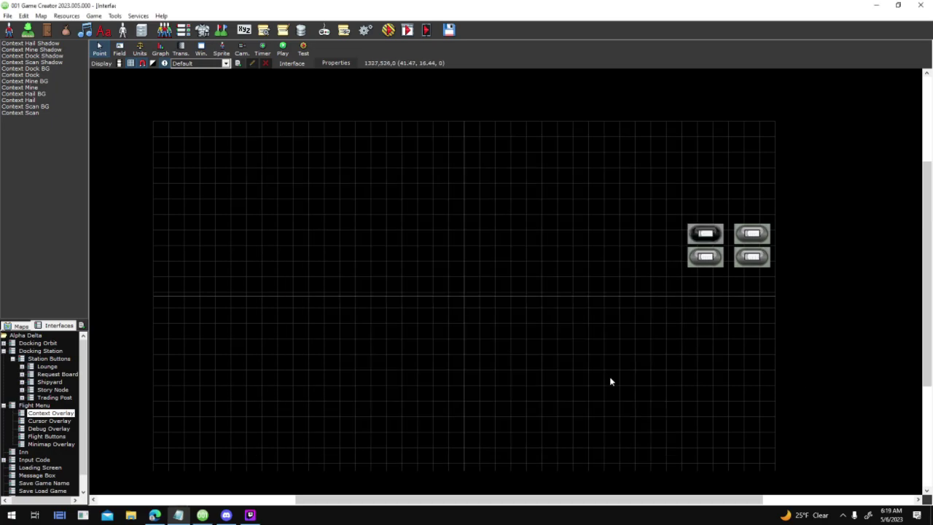
pyautogui.doubleClick(49, 359)
pyautogui.click(445, 290)
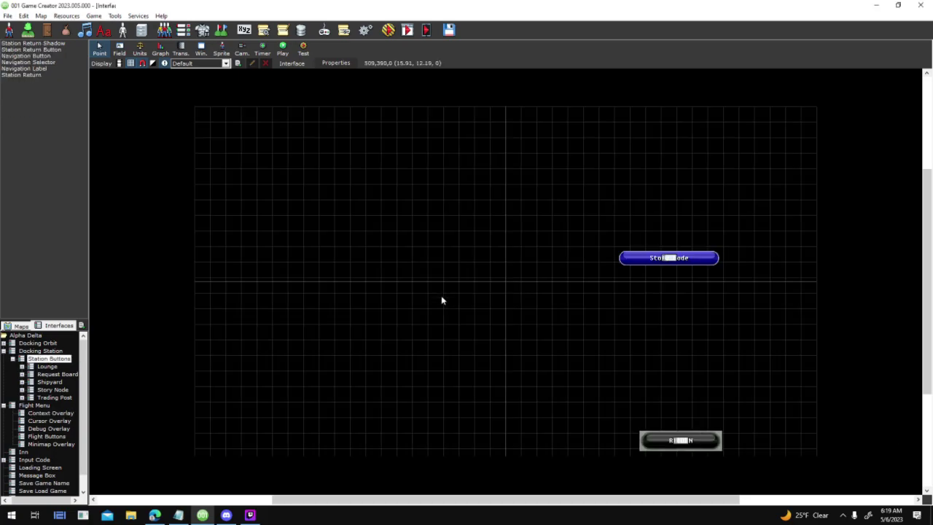
pyautogui.doubleClick(843, 294)
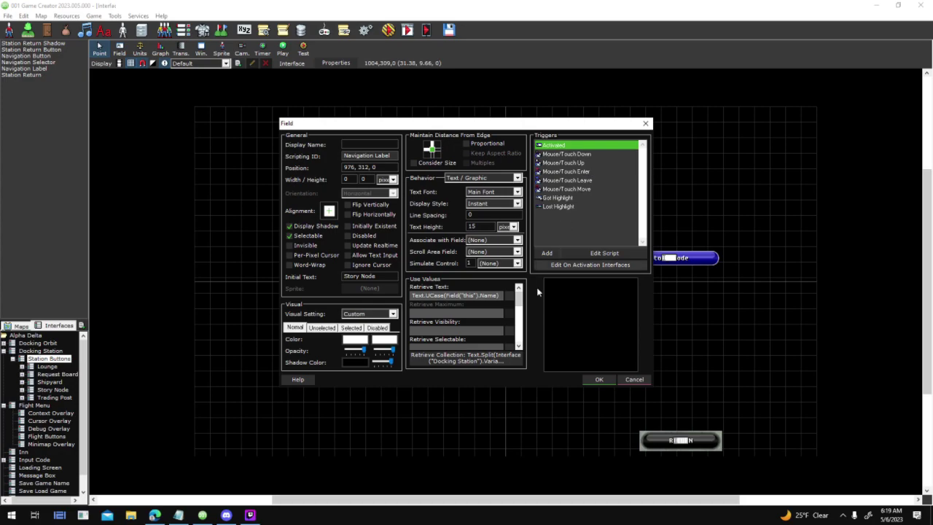
# - Review both Condition Branch expressions in the Navigation Label field's Retrieve Disabled script, and close the script
pyautogui.scroll(-1, 519, 301)
pyautogui.moveTo(519, 298); pyautogui.dragTo(519, 313)
pyautogui.click(511, 314)
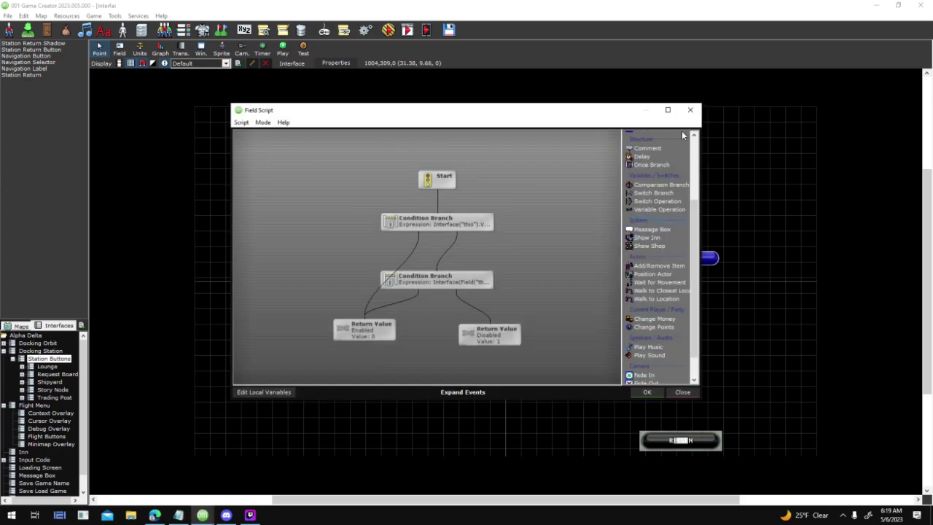
pyautogui.moveTo(429, 219)
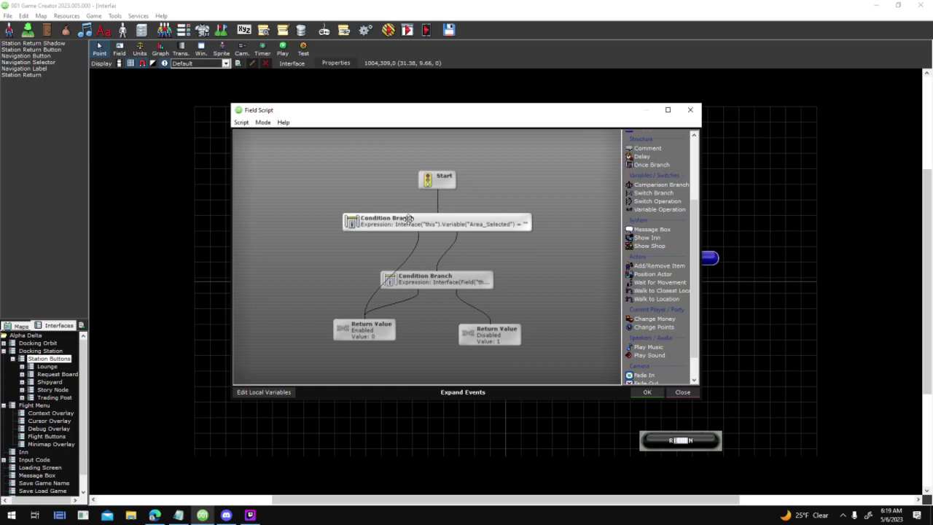
pyautogui.click(409, 219)
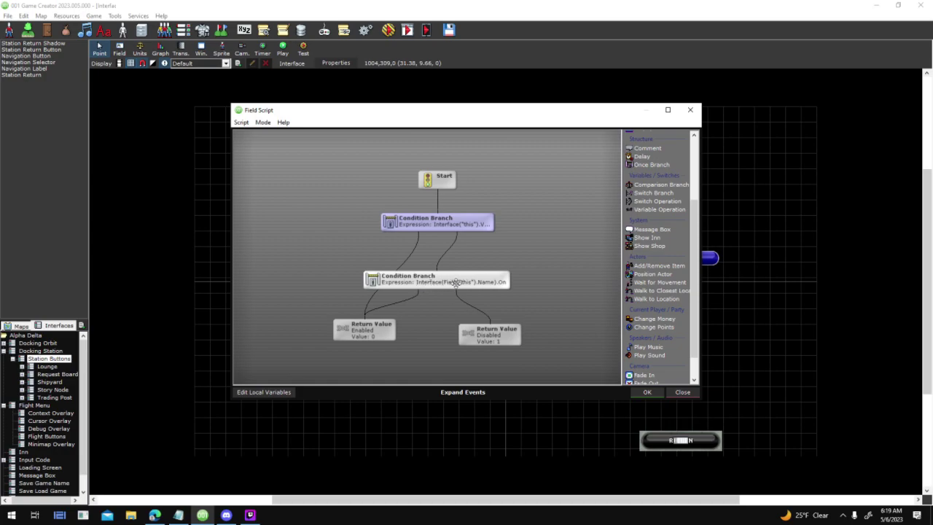
pyautogui.click(646, 393)
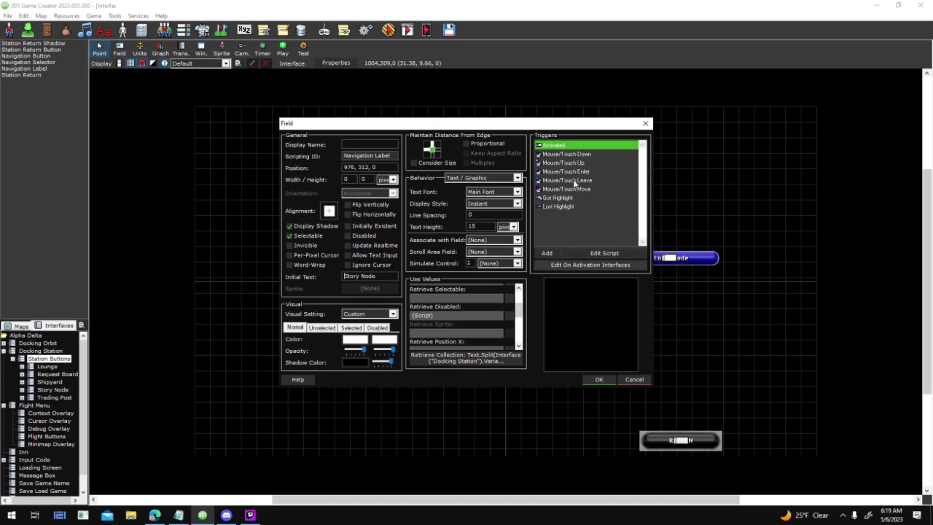
# - Open the field's Mouse/Touch Leave script in a maximized window and slightly shift its Start and Collection Contains Branch nodes
pyautogui.doubleClick(588, 181)
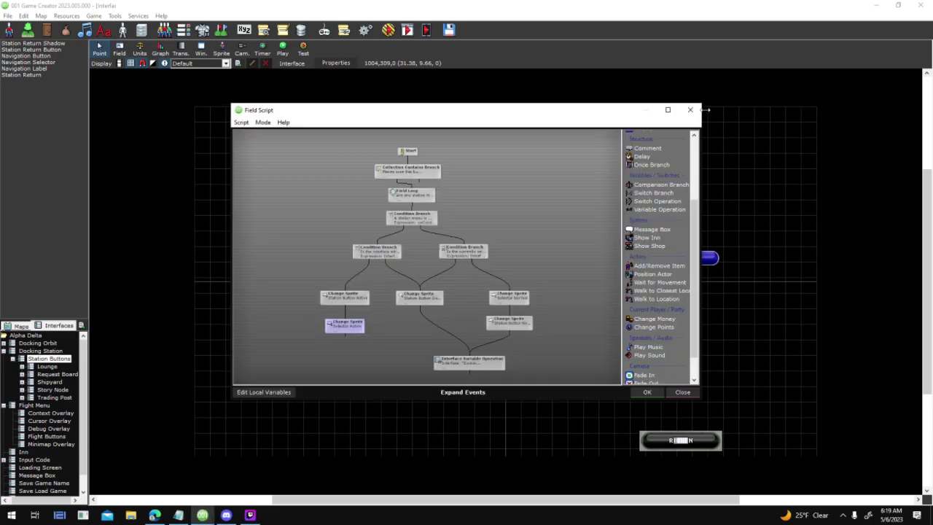
pyautogui.moveTo(604, 117); pyautogui.dragTo(426, 113)
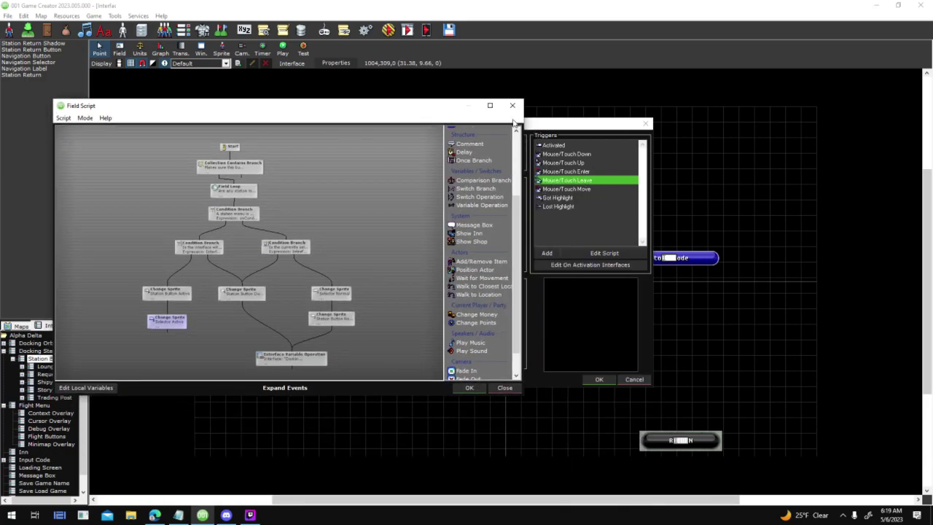
pyautogui.click(490, 105)
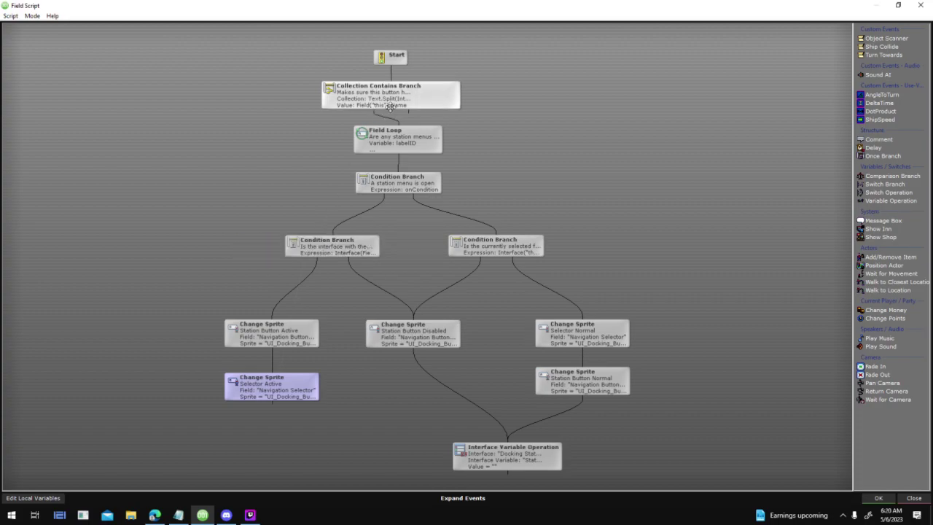
pyautogui.click(401, 58)
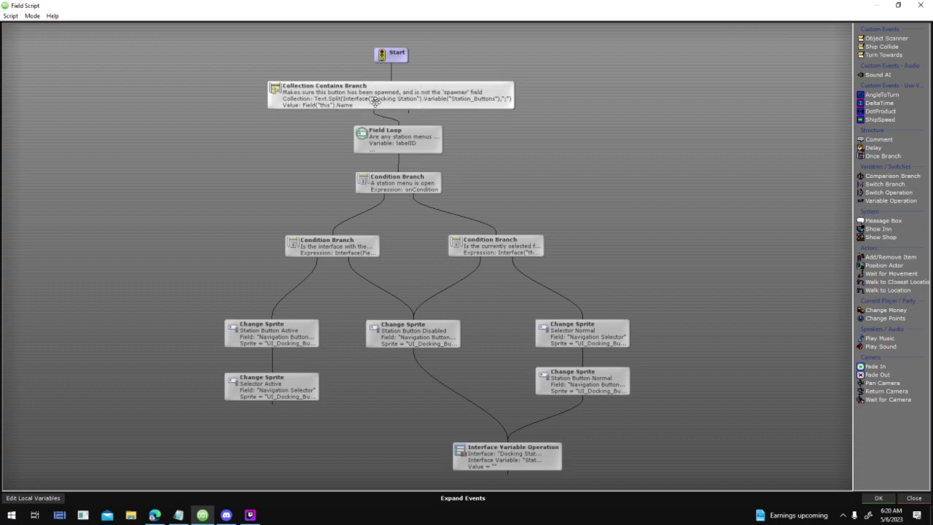
pyautogui.moveTo(377, 101); pyautogui.dragTo(386, 100)
pyautogui.moveTo(402, 56); pyautogui.dragTo(413, 56)
# - Inspect the collection expression in the Collection Contains Branch event without changing it
pyautogui.doubleClick(420, 99)
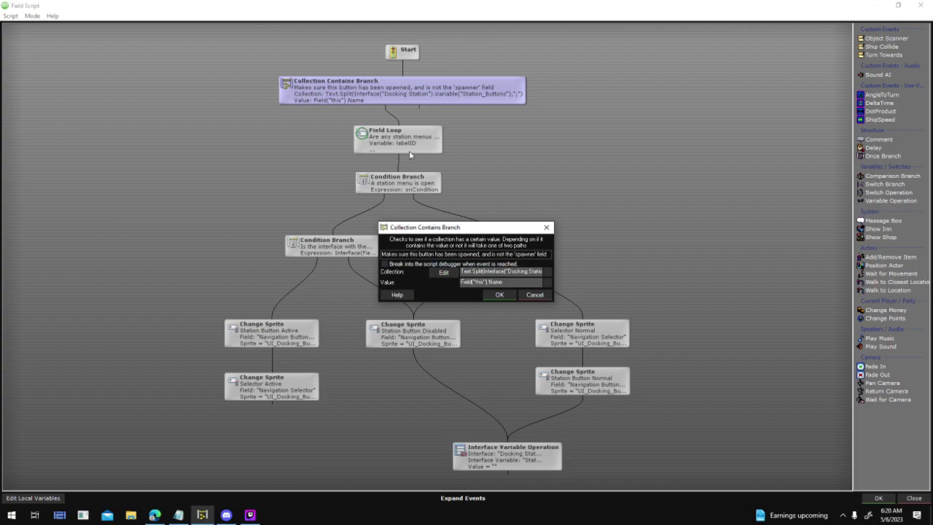
pyautogui.moveTo(475, 271); pyautogui.dragTo(572, 285)
pyautogui.click(545, 274)
pyautogui.moveTo(462, 272); pyautogui.dragTo(433, 272)
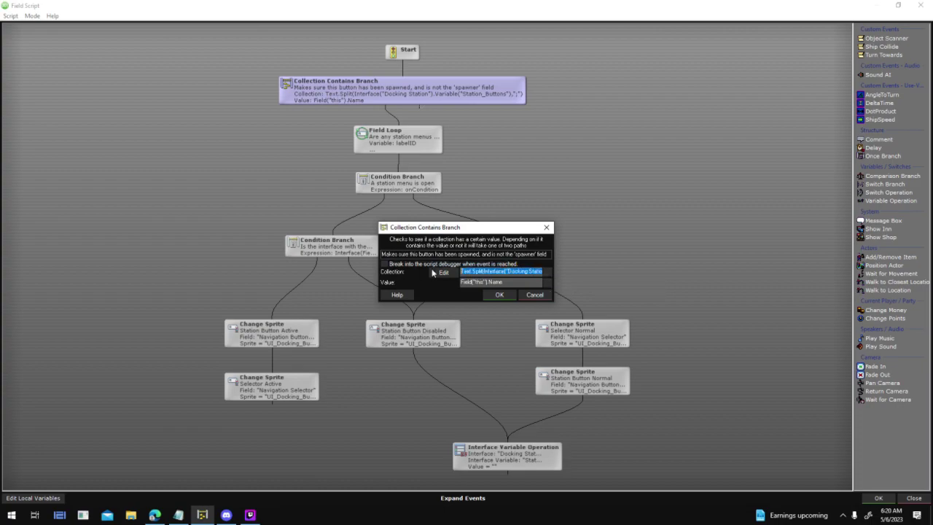
pyautogui.click(531, 296)
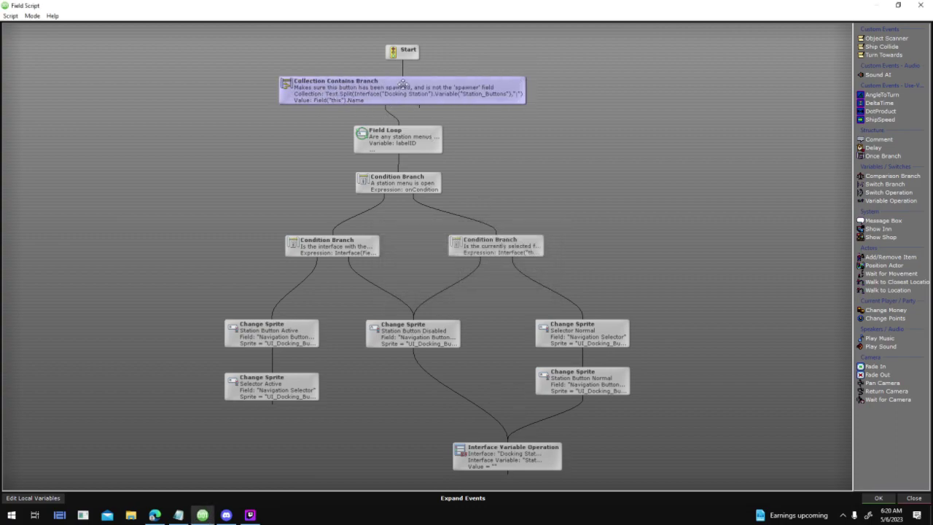
# - View the Field Loop's sub script alongside the main script, and close it
pyautogui.click(391, 151)
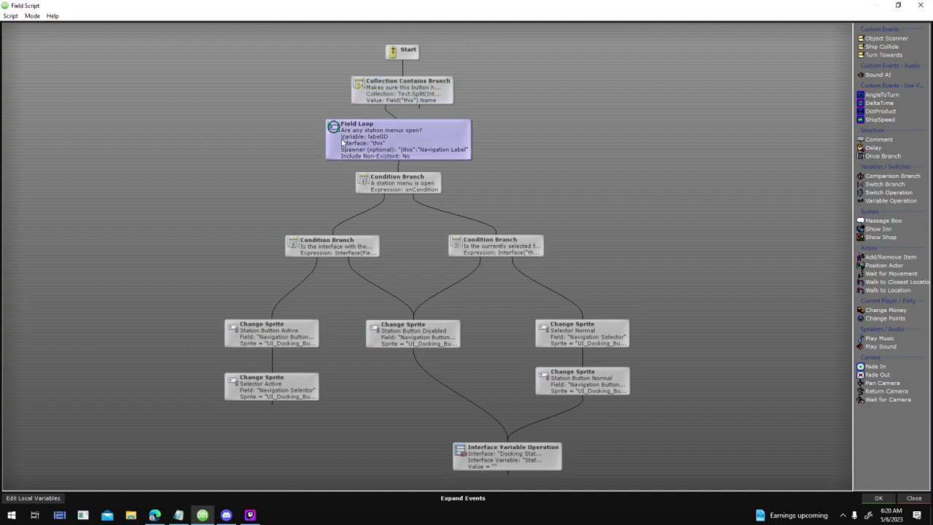
pyautogui.doubleClick(467, 150)
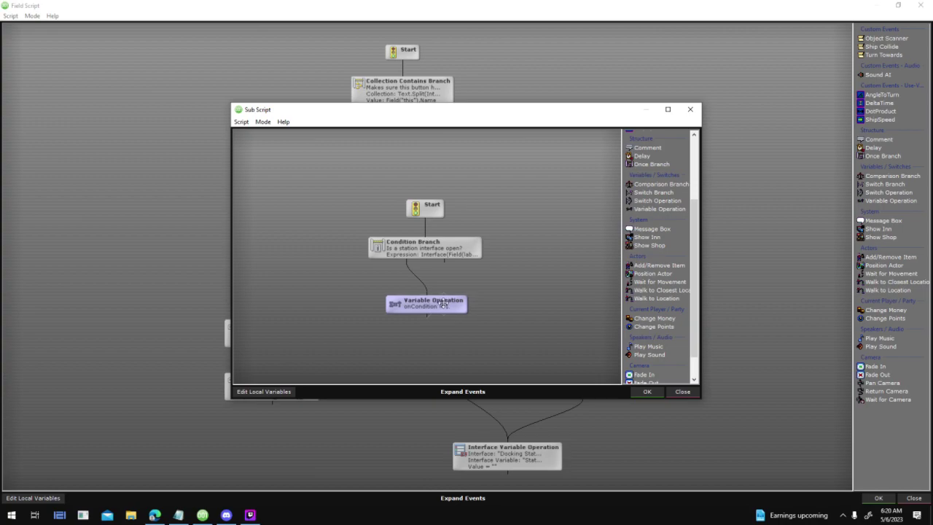
pyautogui.moveTo(534, 106); pyautogui.dragTo(795, 67)
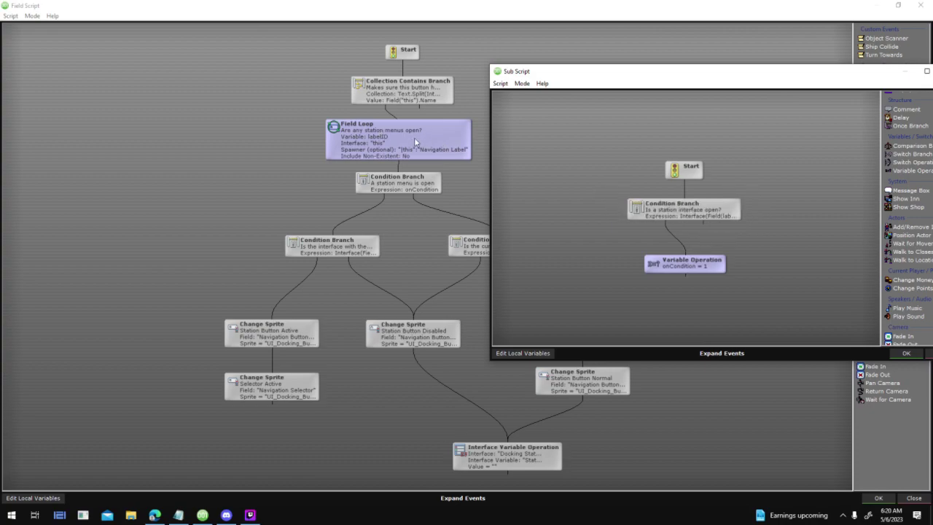
pyautogui.click(906, 353)
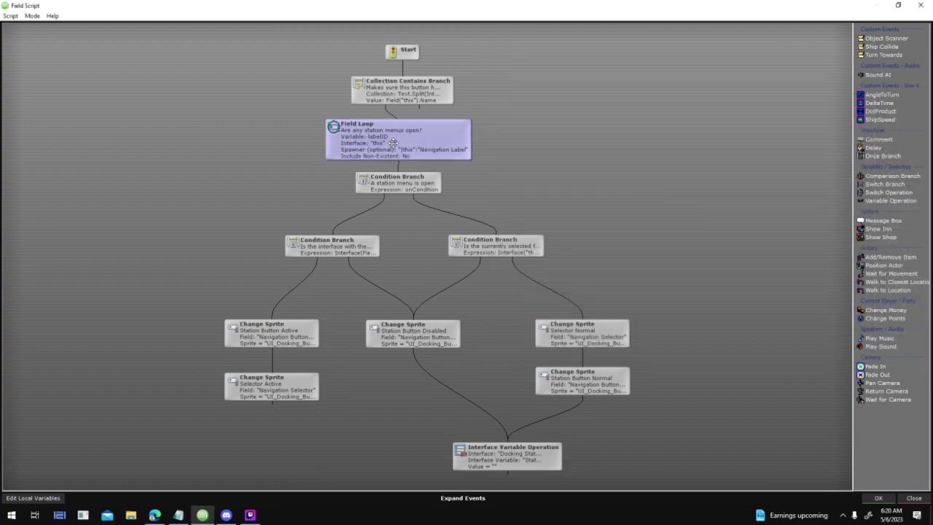
# - Check the Field Loop's properties, including its variable, interface and optional spawner
pyautogui.rightClick(394, 145)
pyautogui.click(430, 163)
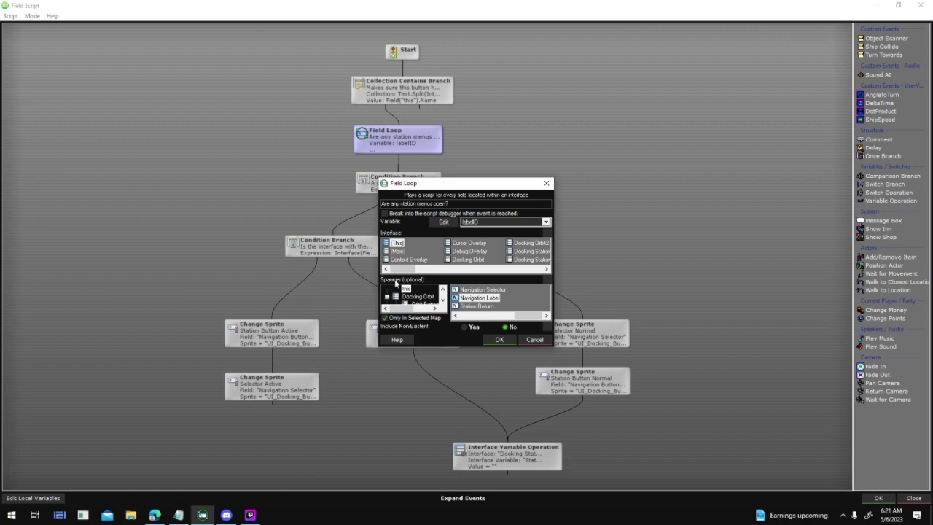
pyautogui.moveTo(402, 285)
pyautogui.moveTo(484, 304)
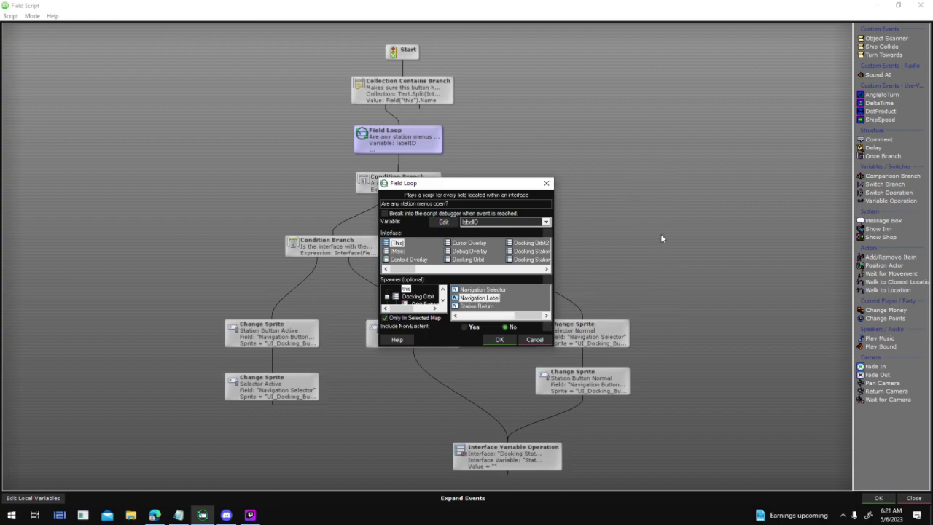
pyautogui.click(500, 340)
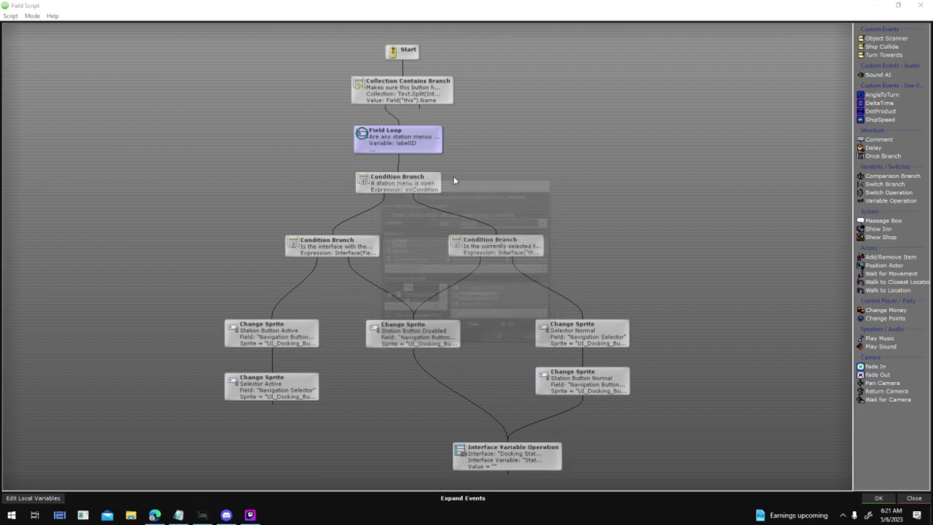
# - Inspect the expression of the Condition Branch inside the Field Loop's sub script
pyautogui.doubleClick(418, 136)
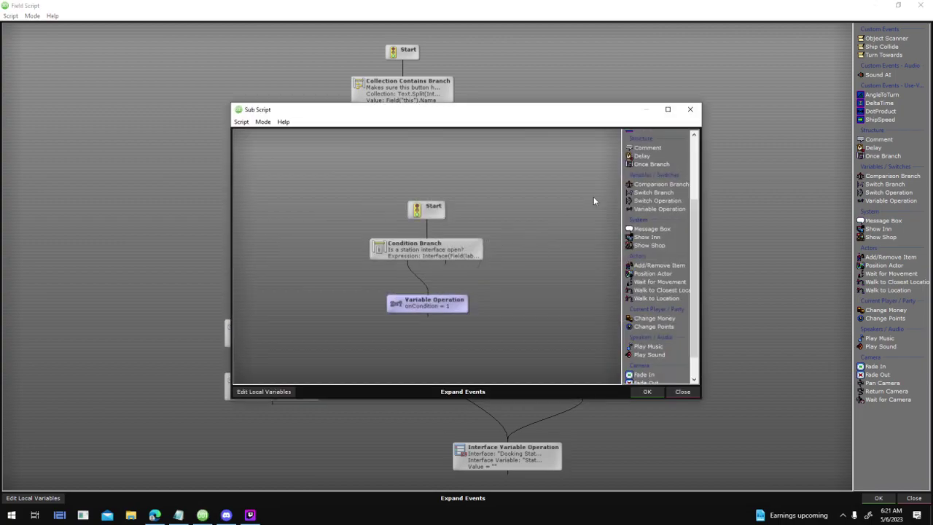
pyautogui.click(467, 253)
pyautogui.doubleClick(466, 253)
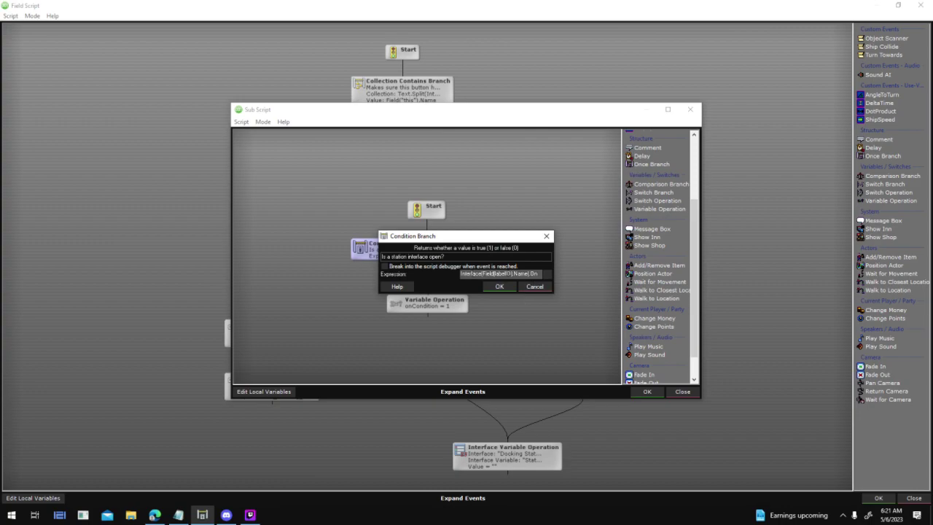
pyautogui.moveTo(483, 275); pyautogui.dragTo(530, 275)
pyautogui.hotkey('ctrl', 'a')
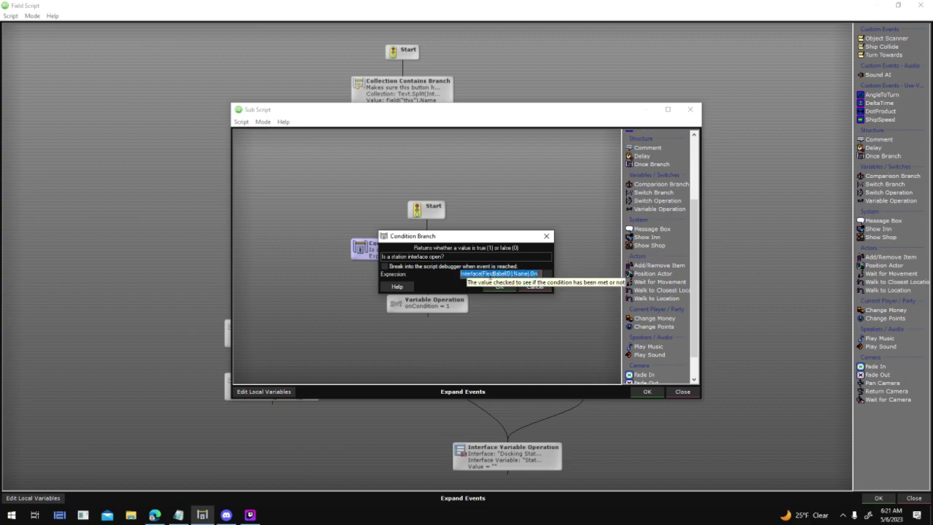
pyautogui.click(494, 273)
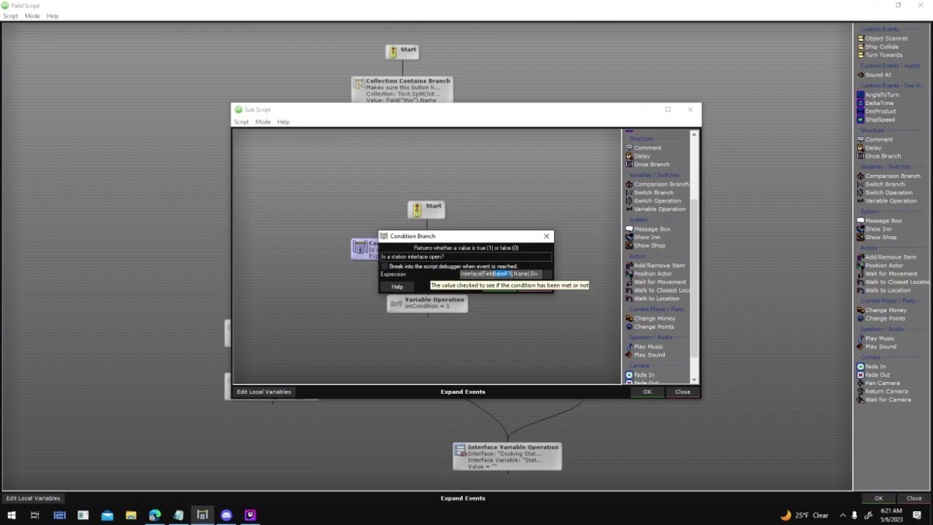
pyautogui.write('Shipya')
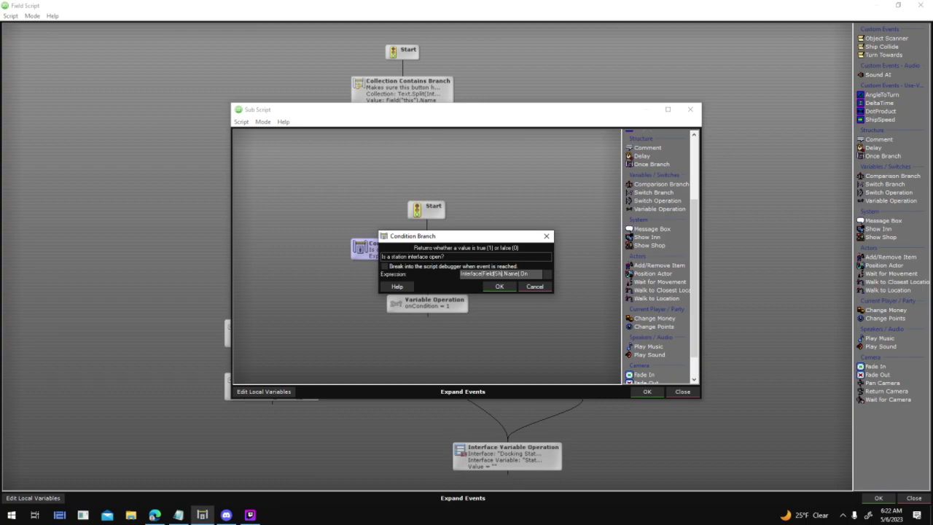
pyautogui.press('BackSpace')
pyautogui.press('BackSpace')
pyautogui.press('BackSpace')
pyautogui.press('BackSpace')
pyautogui.press('BackSpace')
pyautogui.press('BackSpace')
pyautogui.write('label[0]')
pyautogui.moveTo(482, 274); pyautogui.dragTo(512, 274)
pyautogui.click(546, 288)
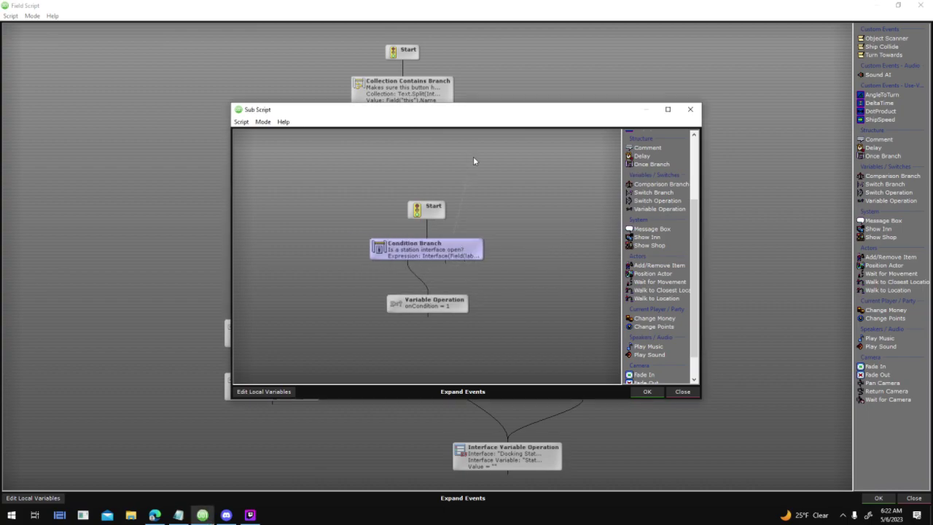
# - Review the connection between the sub script's Condition Branch and its onCondition Variable Operation, and close the sub script
pyautogui.moveTo(256, 108); pyautogui.dragTo(462, 136)
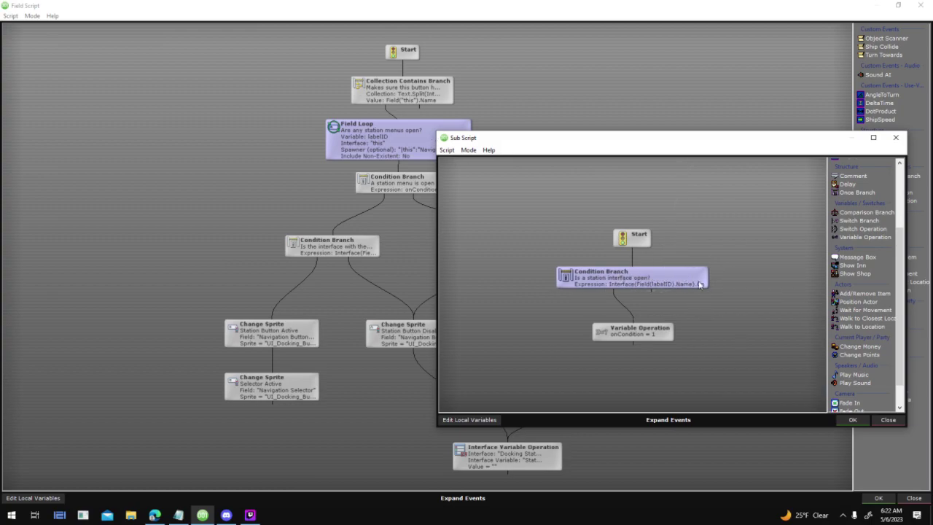
pyautogui.moveTo(651, 289); pyautogui.dragTo(654, 337)
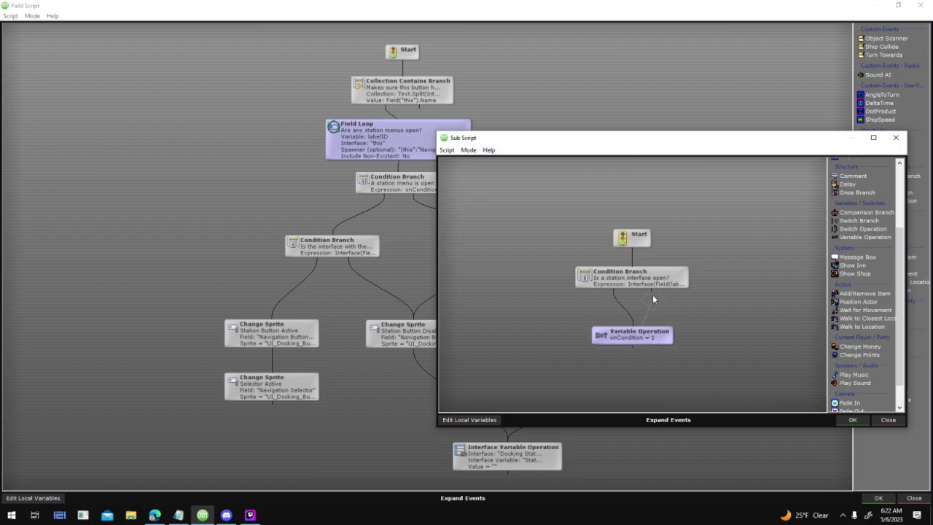
pyautogui.click(853, 420)
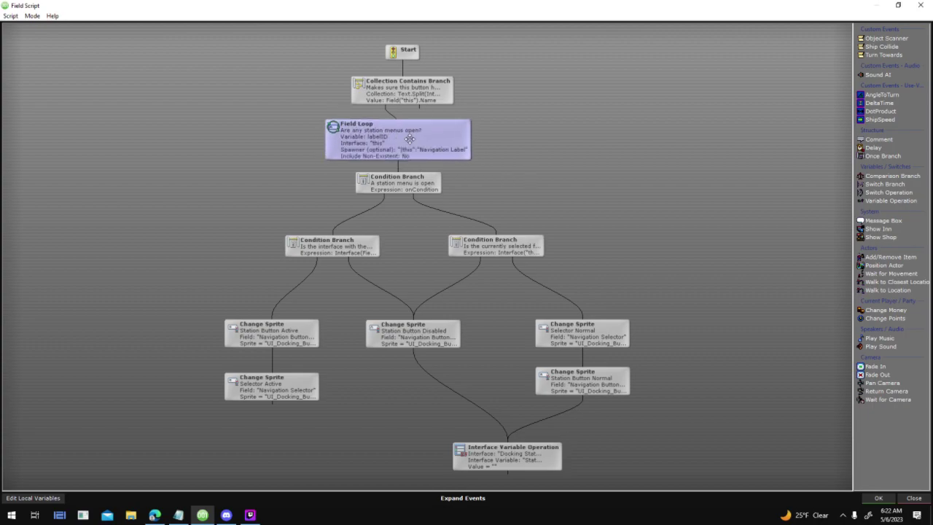
# - Check the "A station menu is open" Condition Branch against the local variables, and read the same-name interface Condition Branch below it
pyautogui.doubleClick(410, 185)
pyautogui.click(547, 274)
pyautogui.click(403, 178)
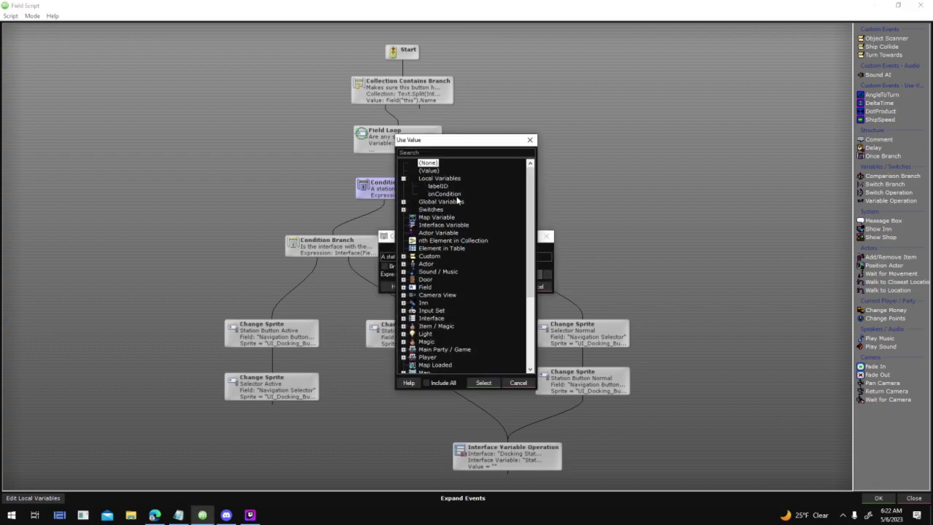
pyautogui.click(524, 383)
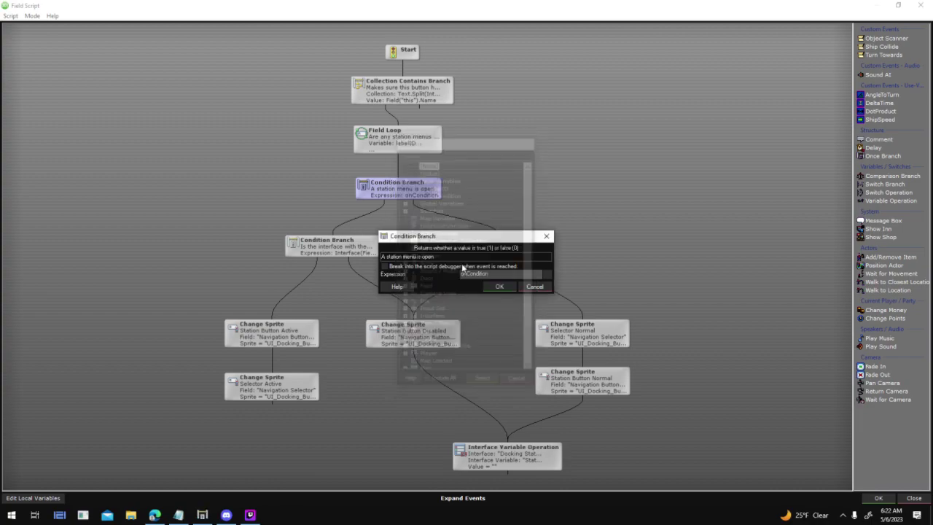
pyautogui.click(542, 287)
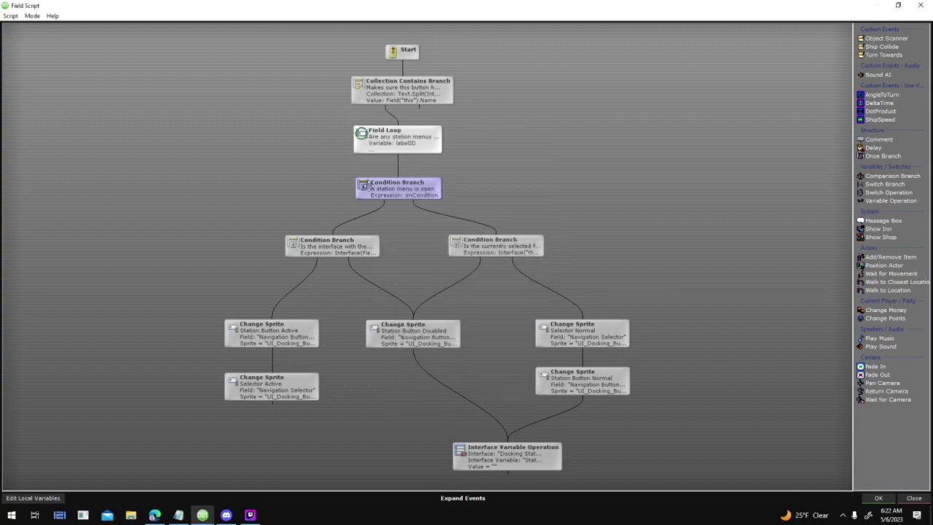
pyautogui.moveTo(326, 250)
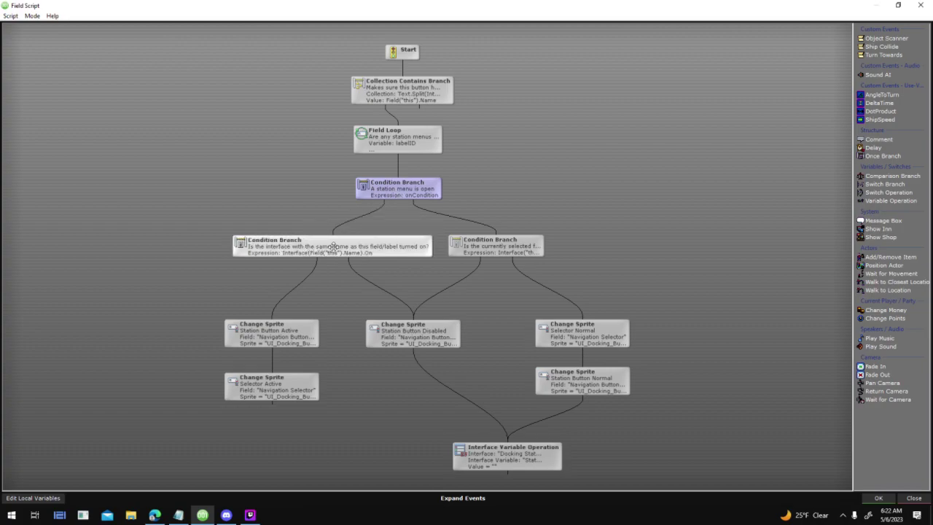
pyautogui.click(333, 248)
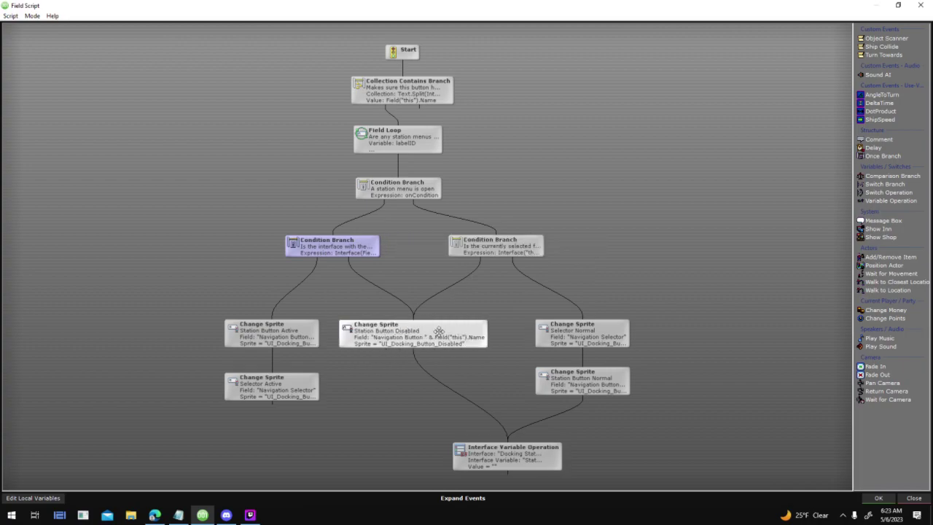
# - Review the Station Button Disabled and Station Button Normal Change Sprite events and how they connect, and close the script
pyautogui.moveTo(434, 330); pyautogui.dragTo(437, 331)
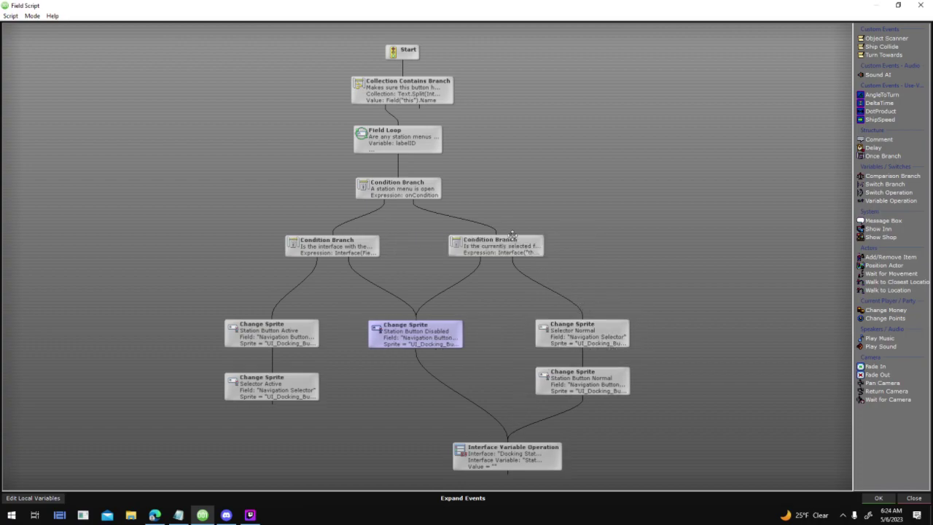
pyautogui.click(596, 371)
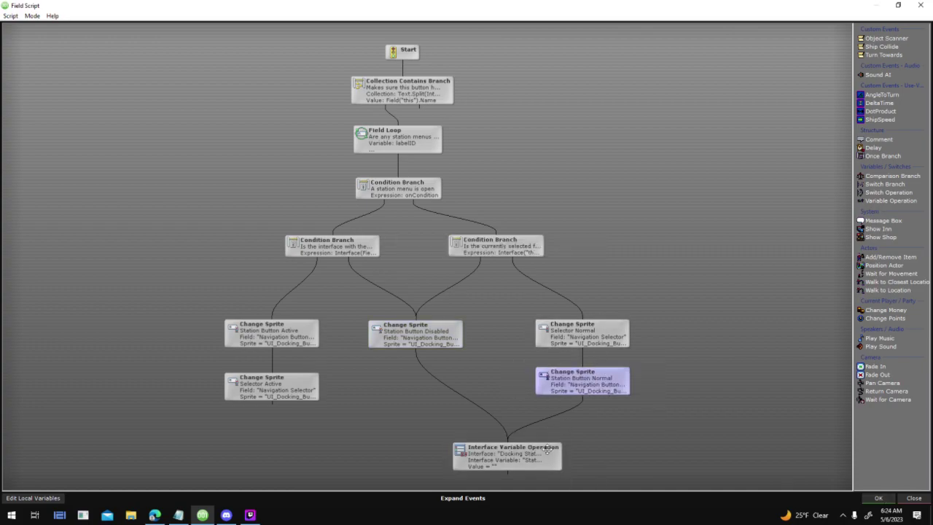
pyautogui.click(876, 498)
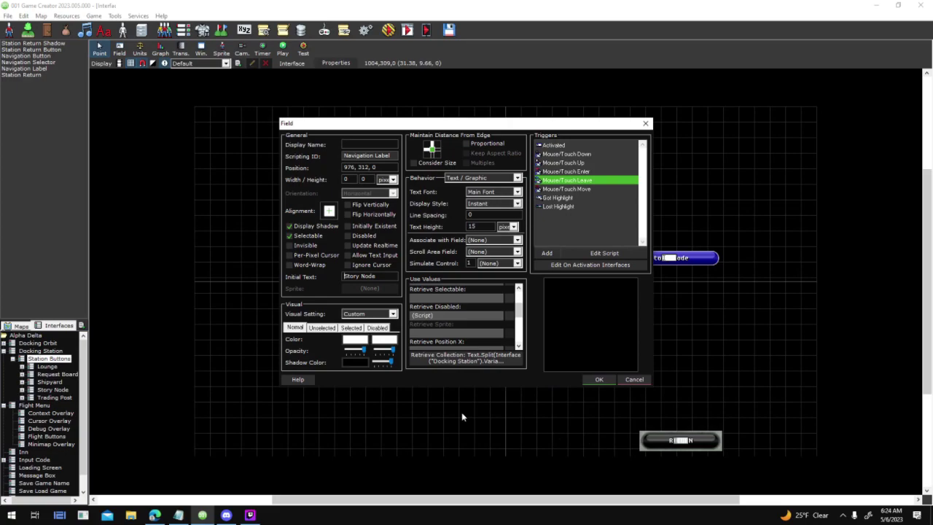
# - Inspect the Mouse/Touch Move script and its Change Selected Field event that moves the selector to this button
pyautogui.doubleClick(592, 189)
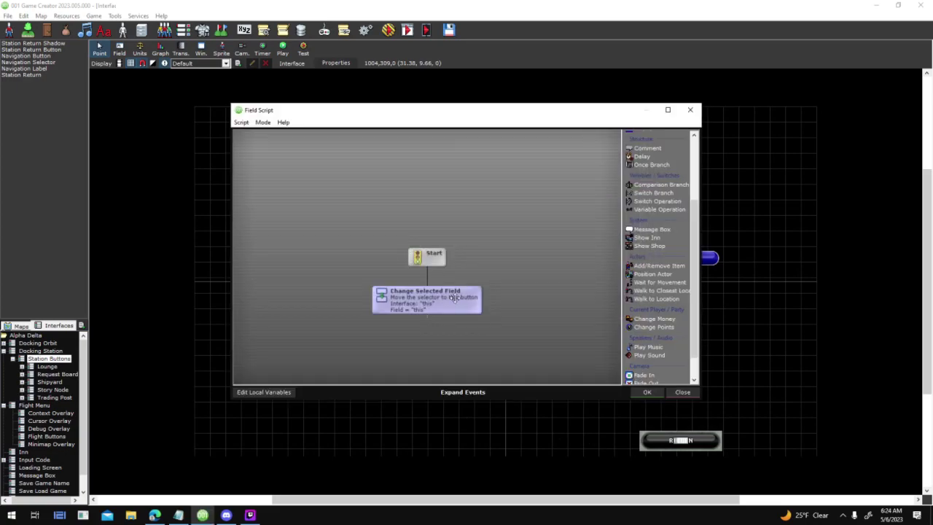
pyautogui.click(646, 392)
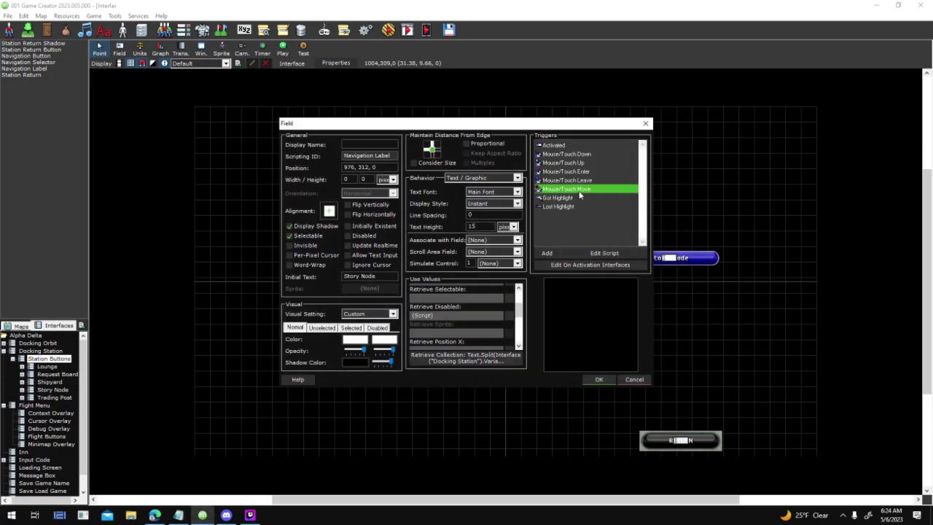
pyautogui.doubleClick(581, 191)
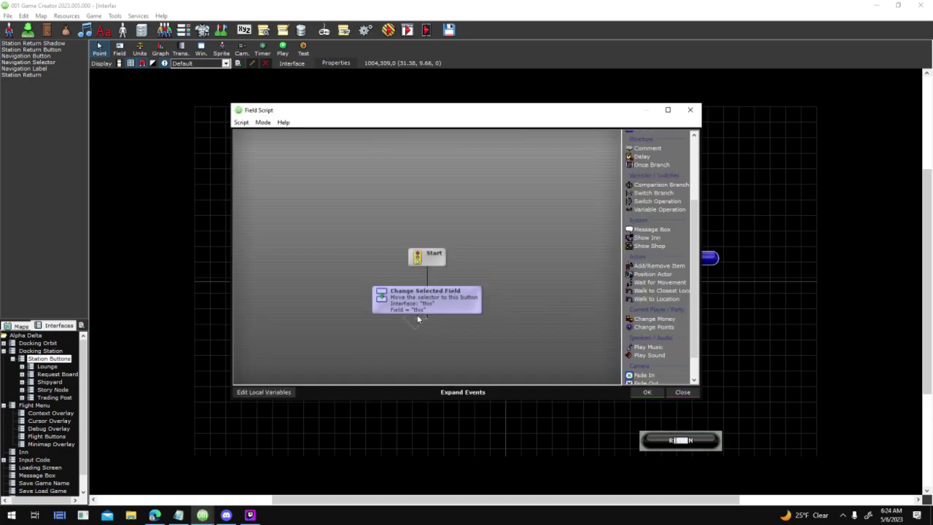
pyautogui.doubleClick(462, 304)
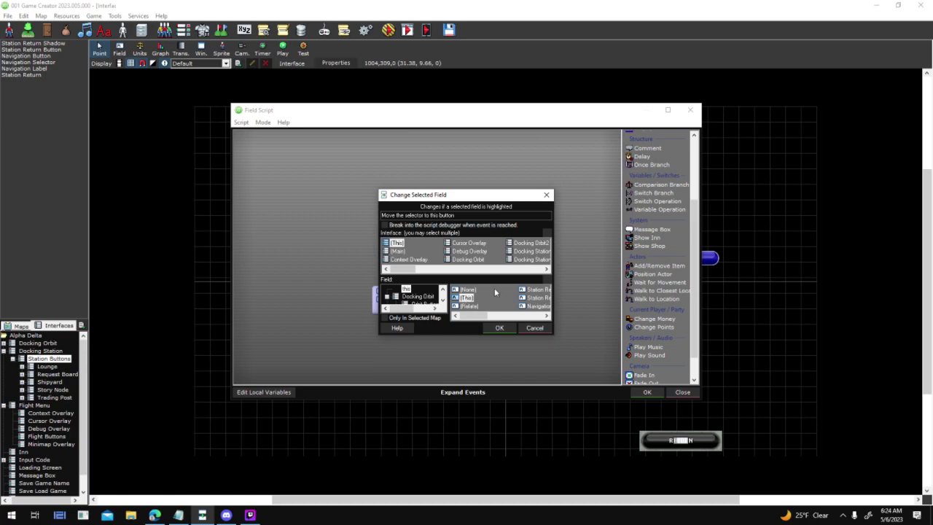
pyautogui.moveTo(493, 201); pyautogui.dragTo(604, 196)
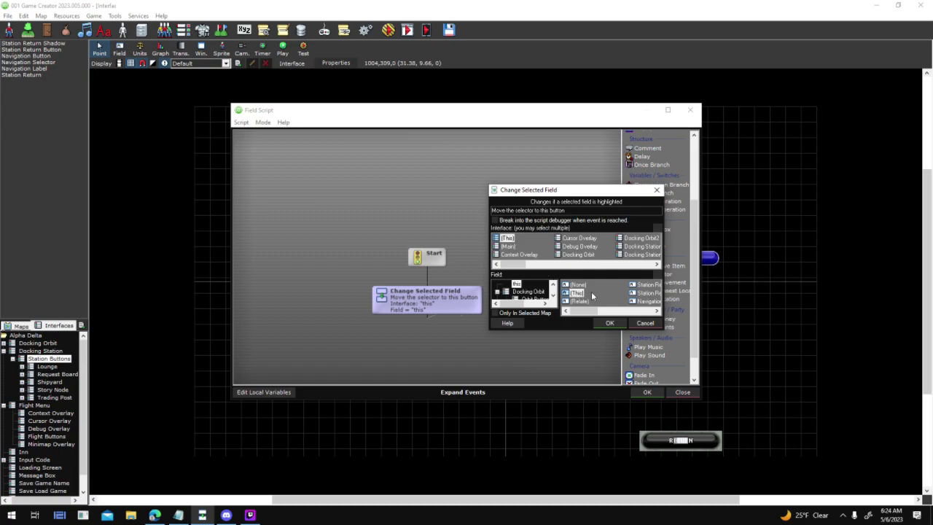
pyautogui.click(609, 323)
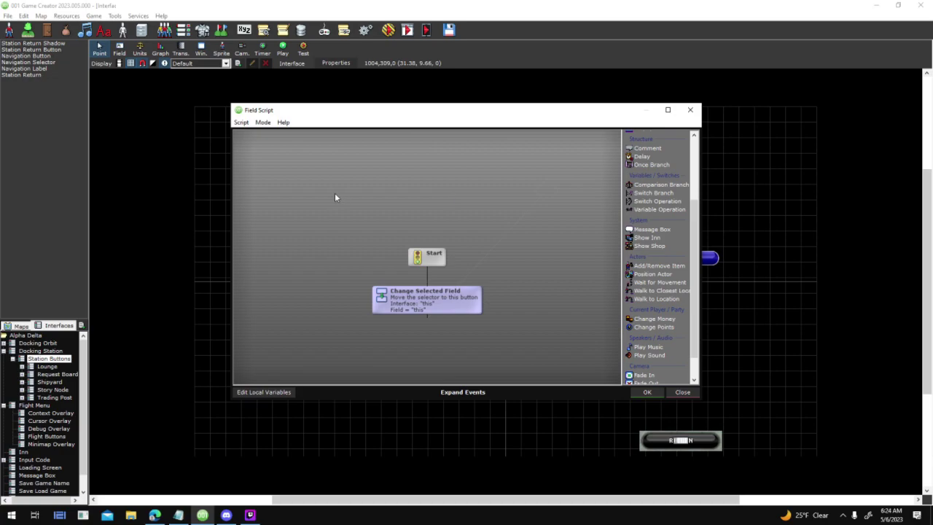
pyautogui.click(646, 392)
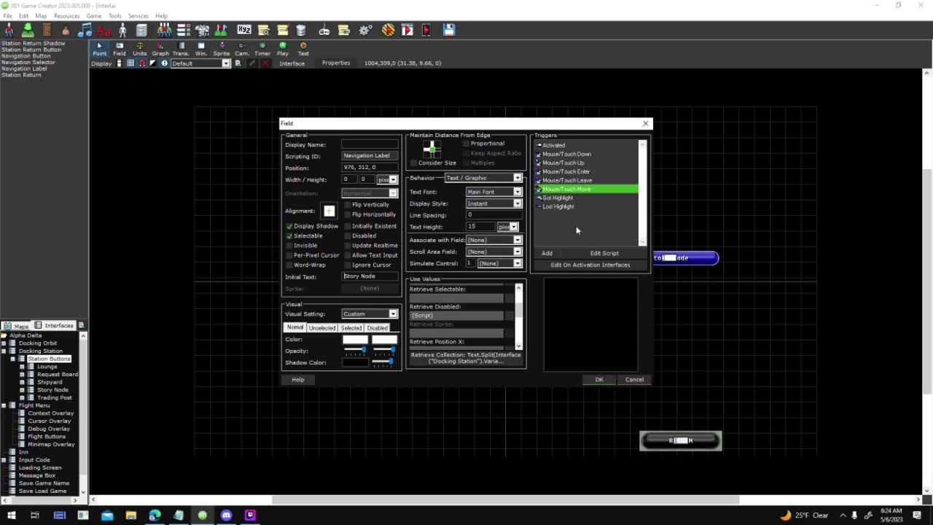
# - Check the Got Highlight script and the Lost Highlight trigger, and close the Navigation Label field's properties
pyautogui.click(573, 198)
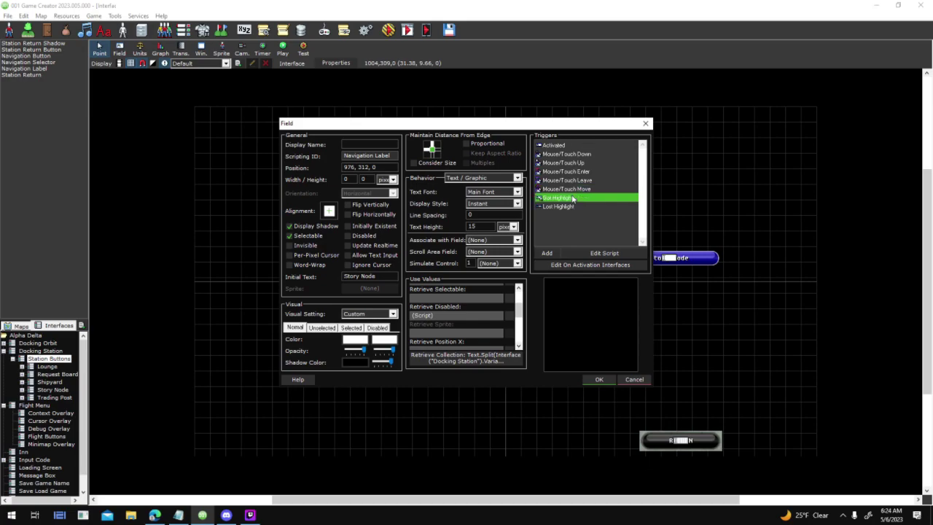
pyautogui.doubleClick(573, 199)
pyautogui.click(646, 394)
pyautogui.click(558, 207)
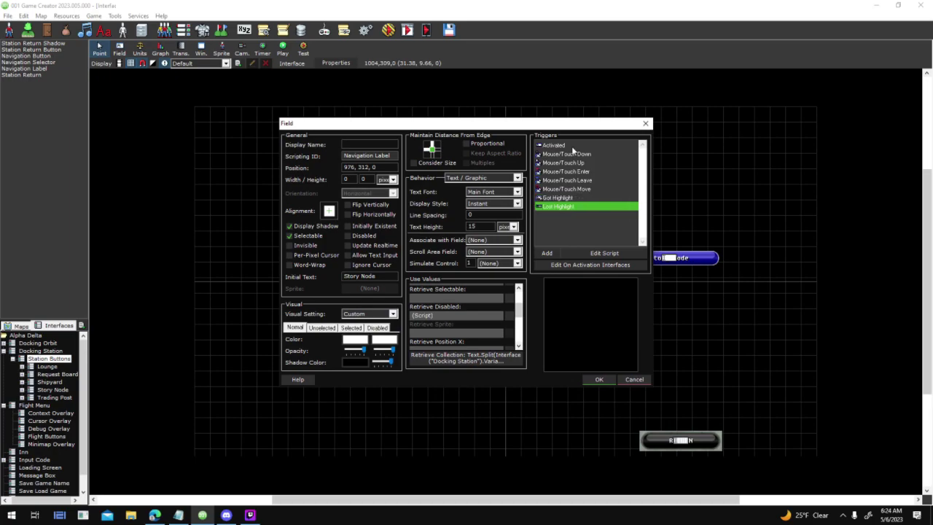
pyautogui.click(605, 380)
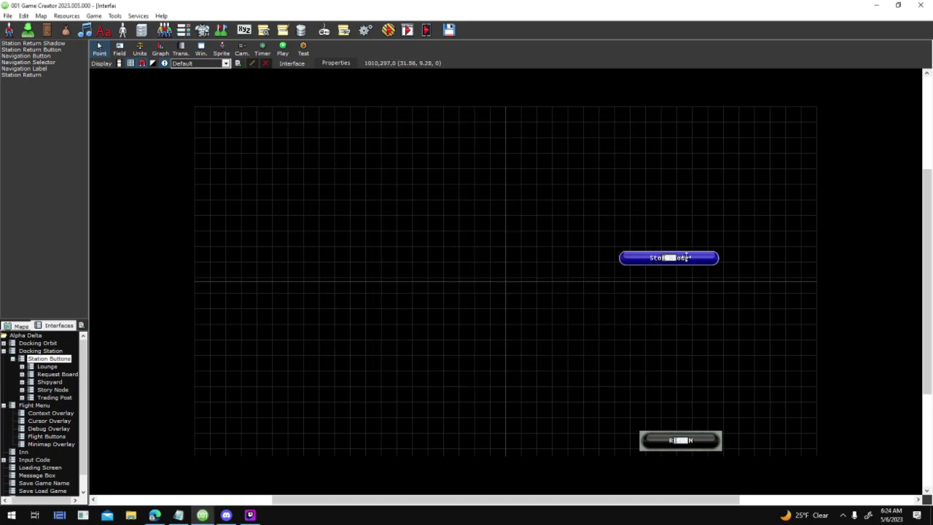
# - Test-run the project with a new game and dock at Helios Station
pyautogui.click(388, 29)
pyautogui.click(446, 289)
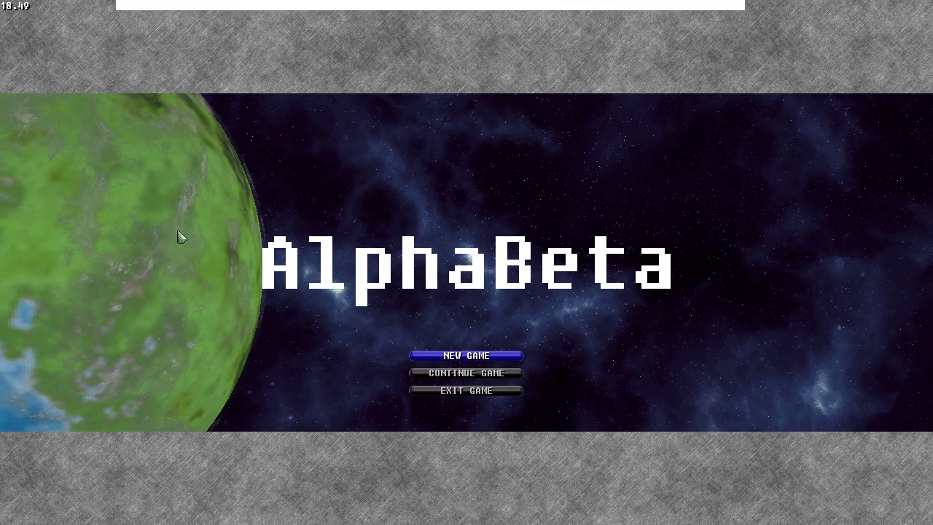
pyautogui.click(503, 355)
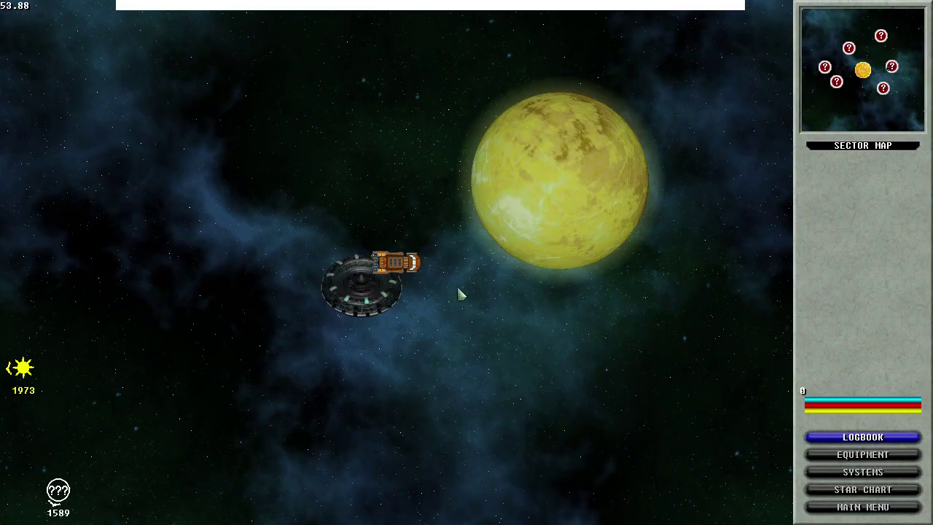
pyautogui.click(903, 170)
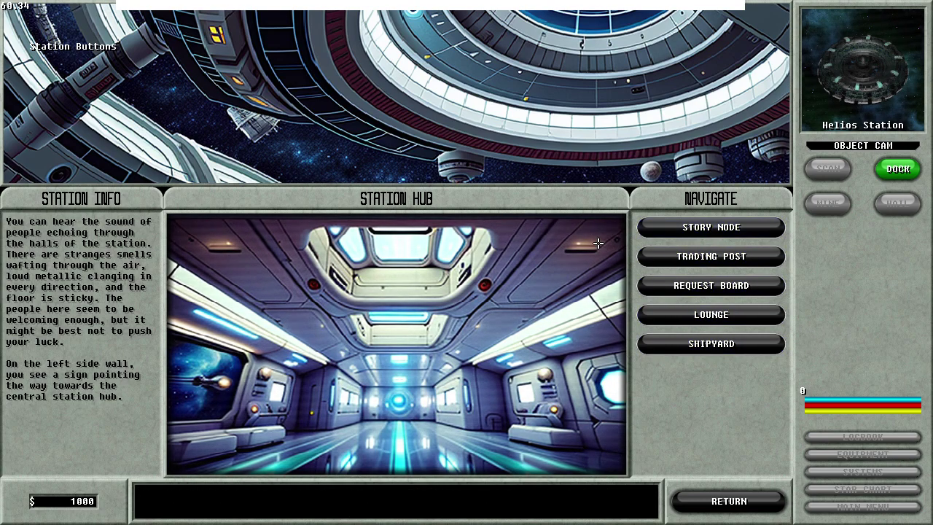
# - Test moving the selector up and down the station buttons from Story Node, stopping on Request Board
pyautogui.click(669, 227)
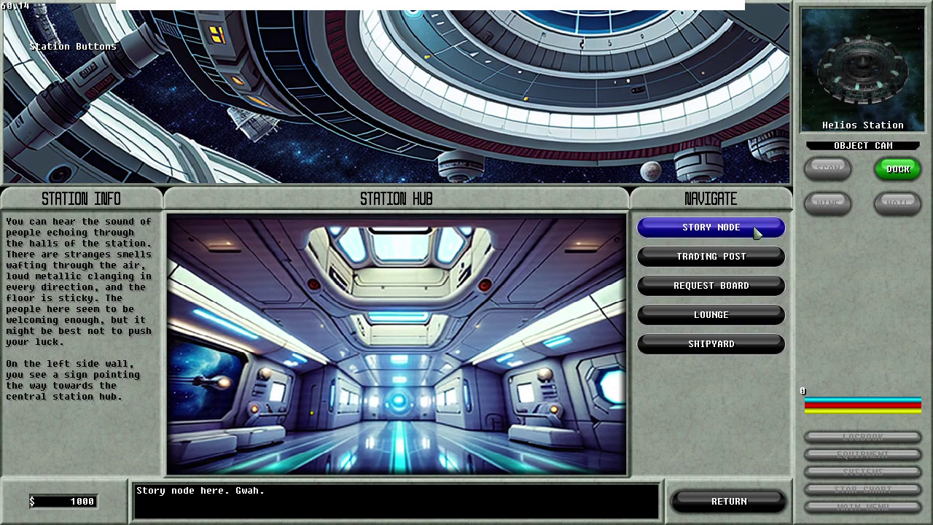
pyautogui.press('Down')
pyautogui.press('Down')
pyautogui.press('Up')
pyautogui.press('Up')
pyautogui.press('Down')
pyautogui.press('Down')
pyautogui.press('Down')
pyautogui.press('Up')
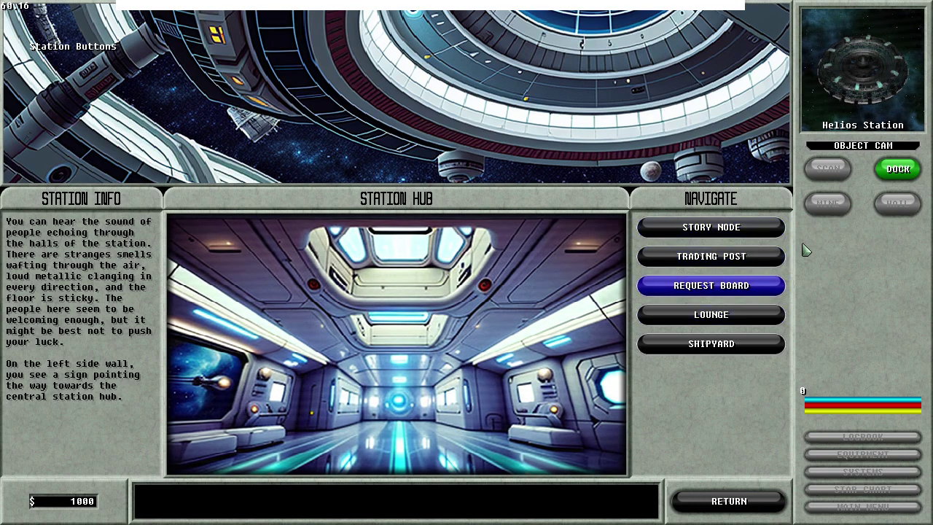
# - Activate Request Board with the cursor away from the buttons, and return through the station hub to space
pyautogui.press('Return')
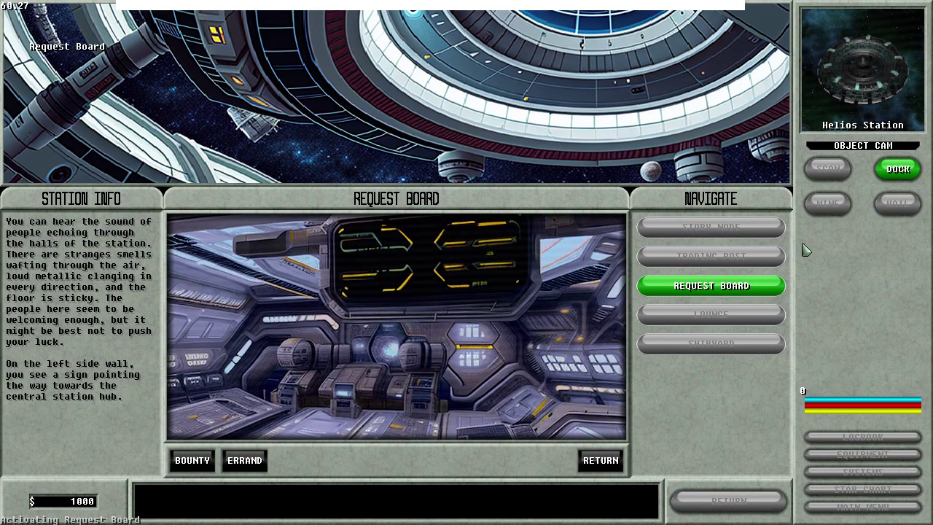
pyautogui.press('Escape')
pyautogui.press('Up')
pyautogui.press('Escape')
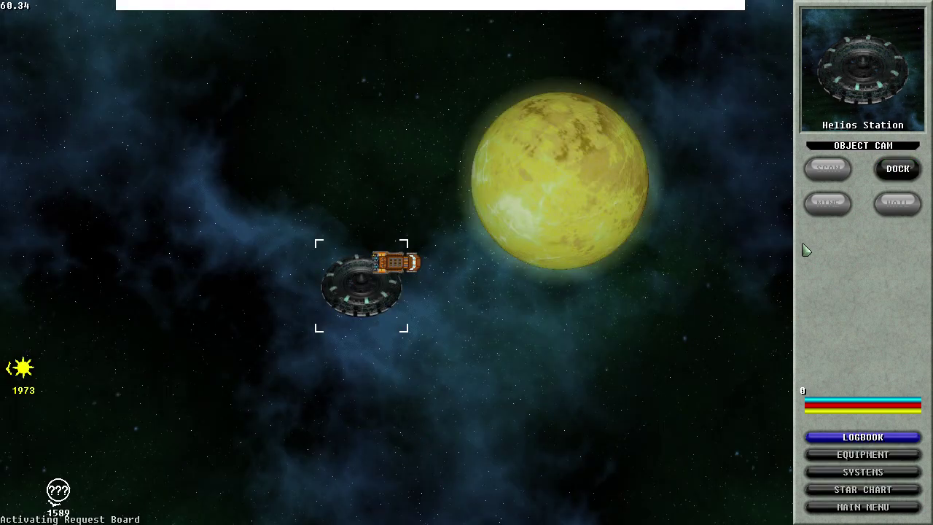
# - Dock at Helios Station again and activate Trading Post while the cursor rests over Lounge
pyautogui.click(884, 175)
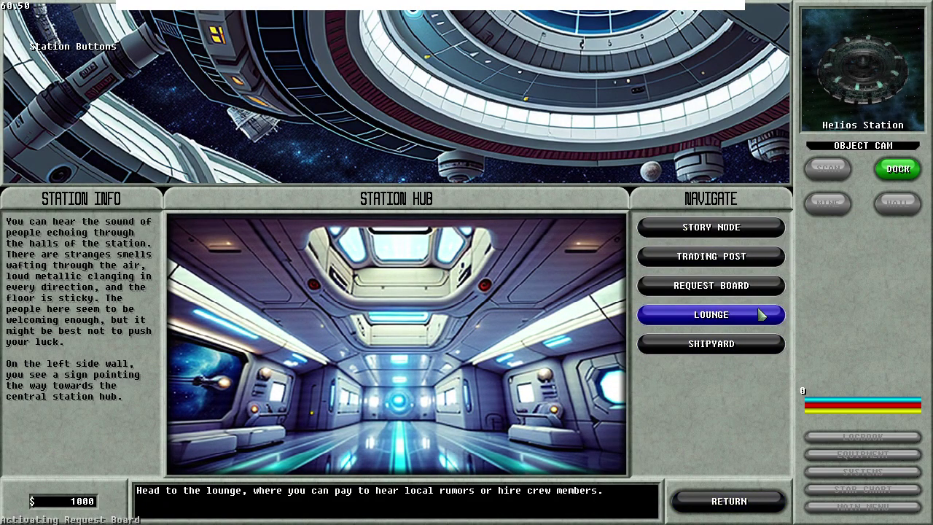
pyautogui.press('Down')
pyautogui.press('Down')
pyautogui.press('Up')
pyautogui.press('Up')
pyautogui.press('Up')
pyautogui.press('Up')
pyautogui.press('Return')
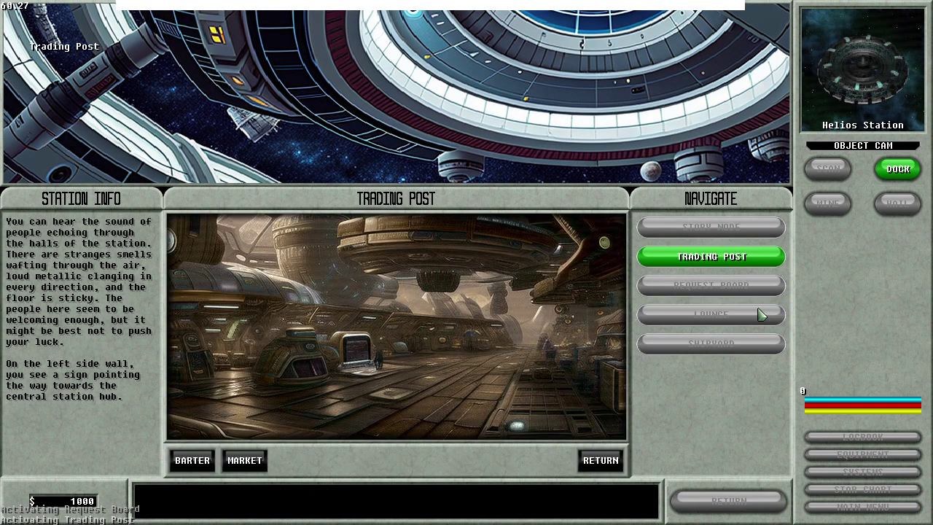
# - Try activating Lounge while Trading Post is open, and activate Story Node with the cursor still over Lounge
pyautogui.click(760, 314)
pyautogui.press('Up')
pyautogui.press('Up')
pyautogui.press('Up')
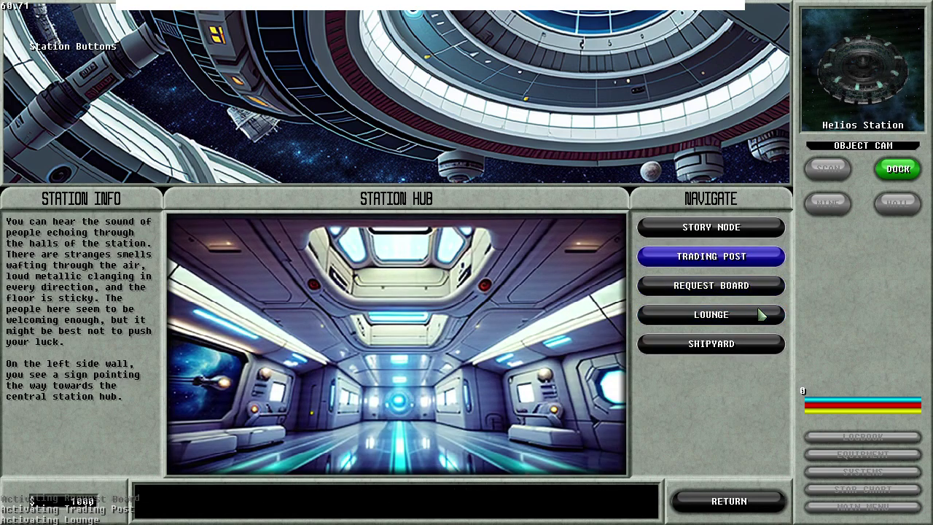
pyautogui.press('Return')
pyautogui.press('Escape')
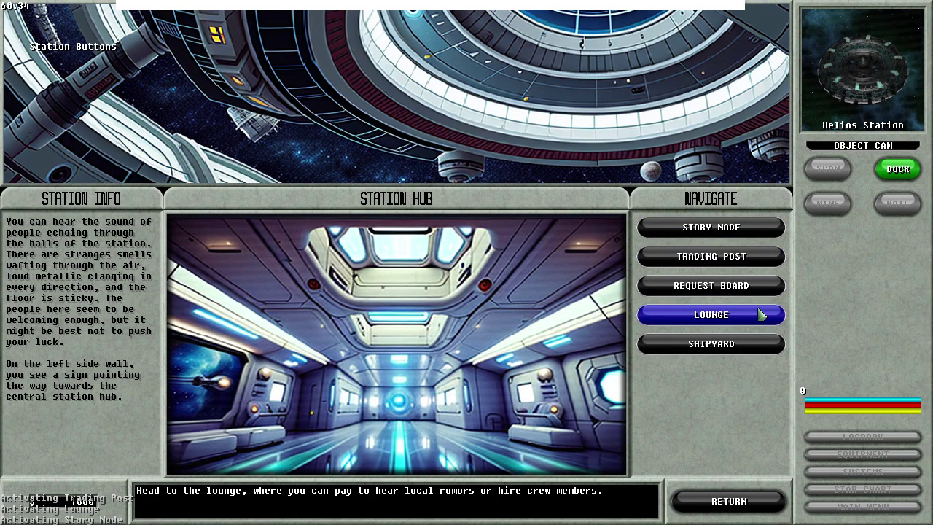
# - Repeat moving the selector from Lounge to Story Node and activating it, and return to the station hub
pyautogui.press('Up')
pyautogui.press('Up')
pyautogui.press('Up')
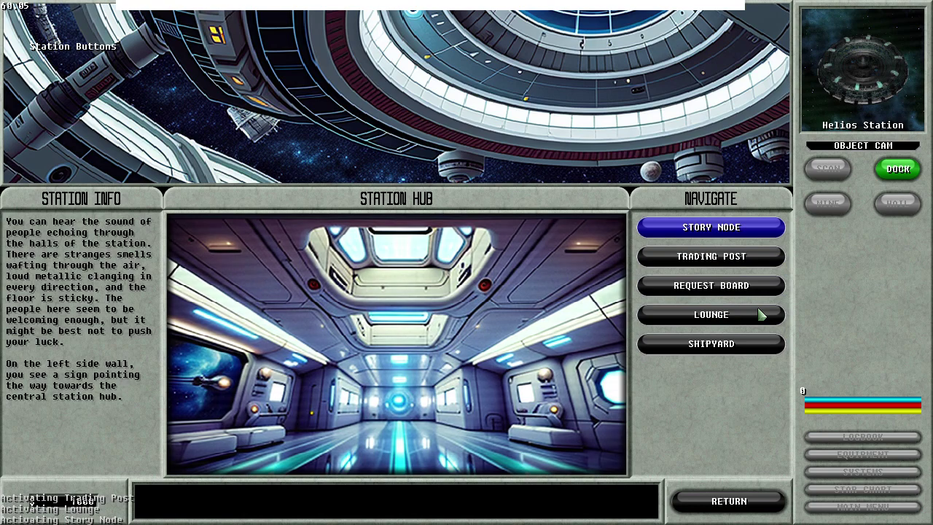
pyautogui.press('Return')
pyautogui.press('Escape')
# - Activate Story Node and Shipyard directly with the cursor, backing out of each, and end the test run
pyautogui.click(753, 230)
pyautogui.press('Escape')
pyautogui.click(774, 344)
pyautogui.press('Escape')
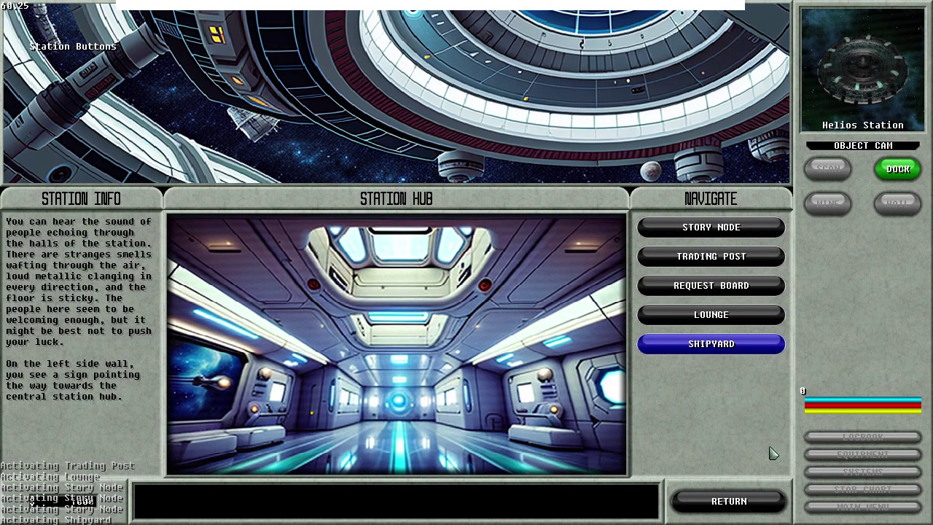
pyautogui.press('Escape')
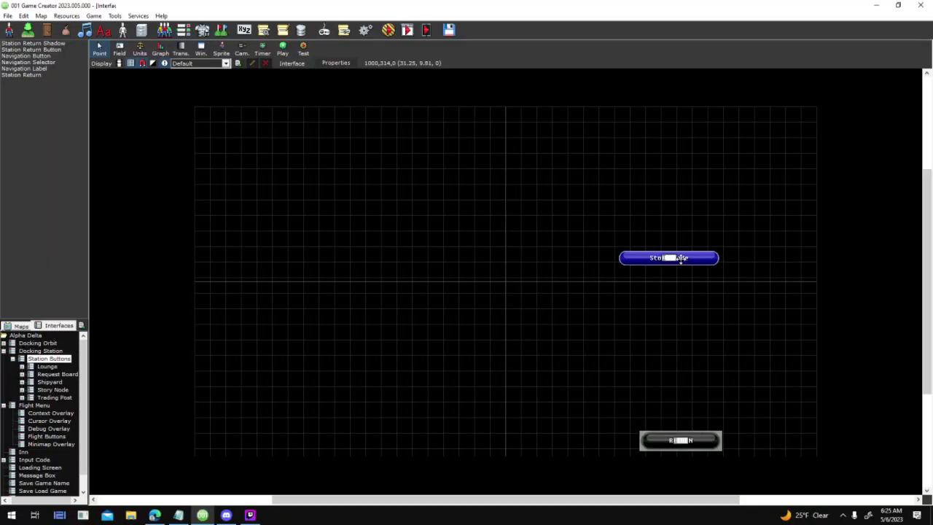
# - Reopen the Navigation Label field's properties to review its triggers and initial text, and close them
pyautogui.doubleClick(681, 260)
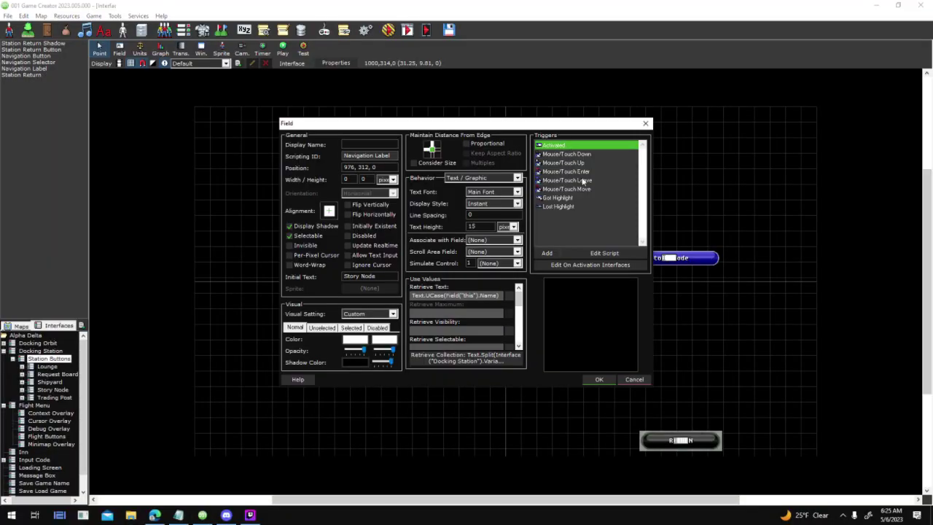
pyautogui.click(573, 206)
pyautogui.moveTo(574, 130); pyautogui.dragTo(451, 114)
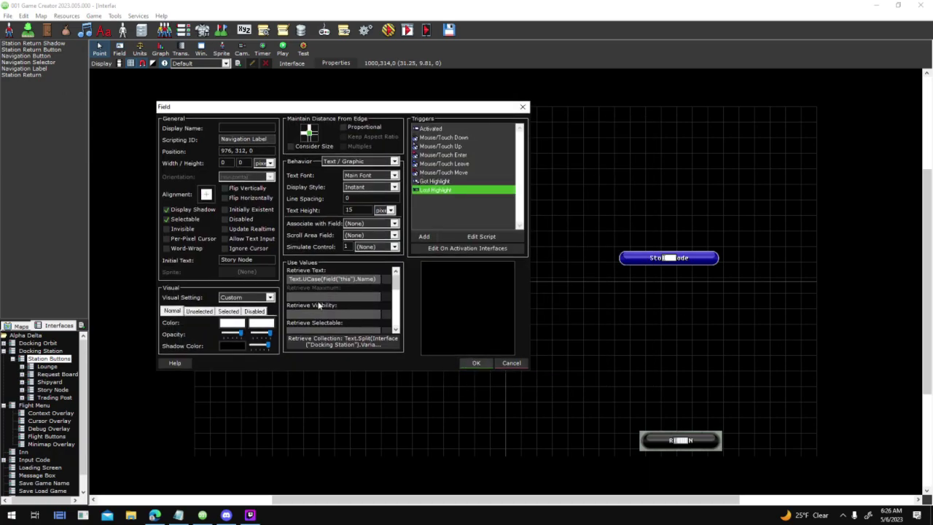
pyautogui.moveTo(261, 261); pyautogui.dragTo(162, 260)
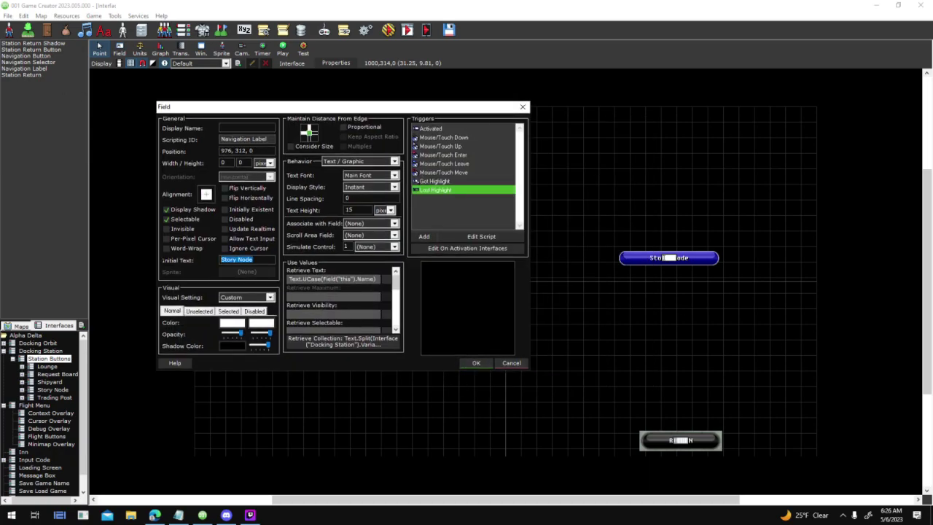
pyautogui.click(475, 364)
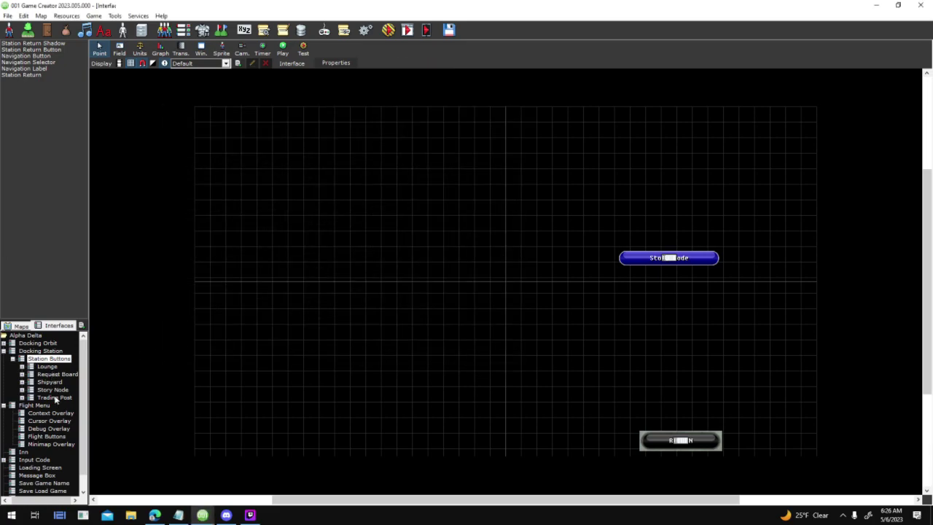
# - Save the Station Buttons interface and look through the Request Board, Lounge, Shipyard and Story Node interfaces
pyautogui.click(52, 375)
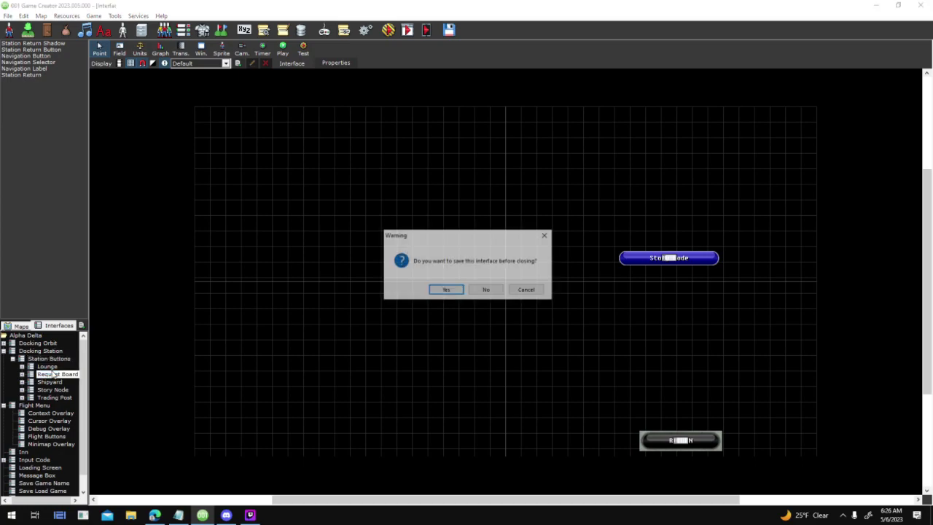
pyautogui.click(436, 292)
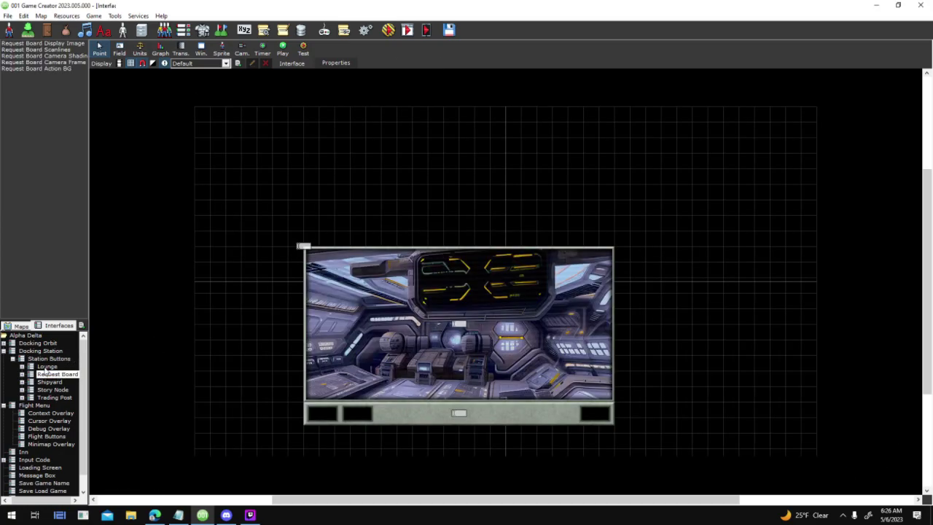
pyautogui.click(48, 367)
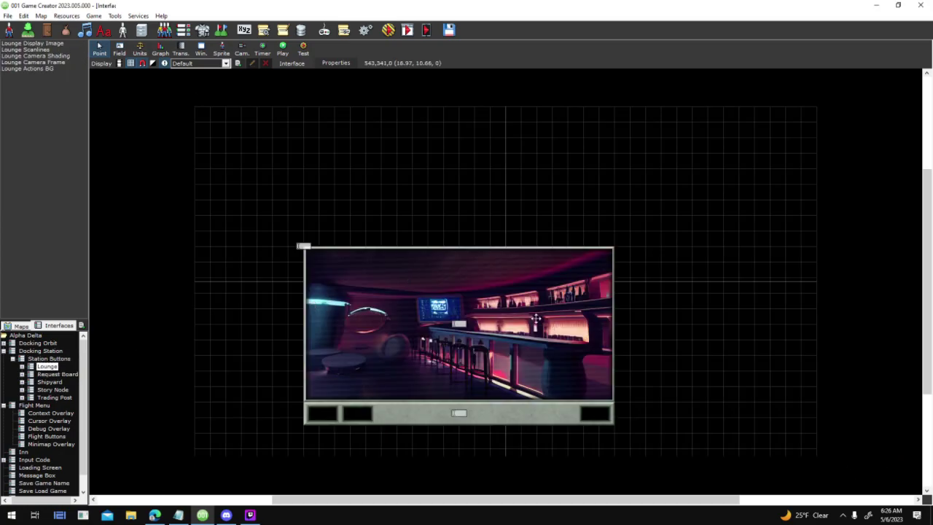
pyautogui.click(50, 382)
pyautogui.click(51, 390)
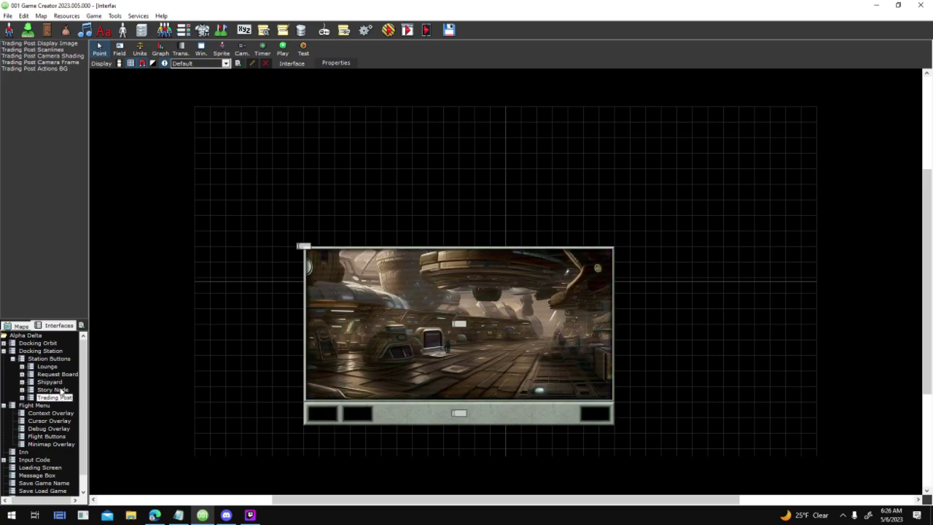
# - Look through the Lounge, Trading Post, Shipyard and Story Node interfaces again, and return to Station Buttons
pyautogui.click(44, 367)
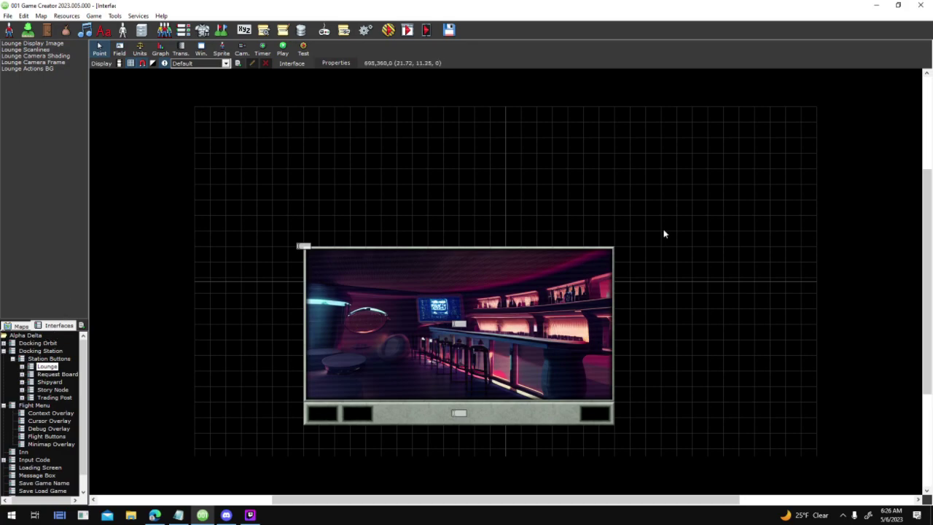
pyautogui.click(56, 397)
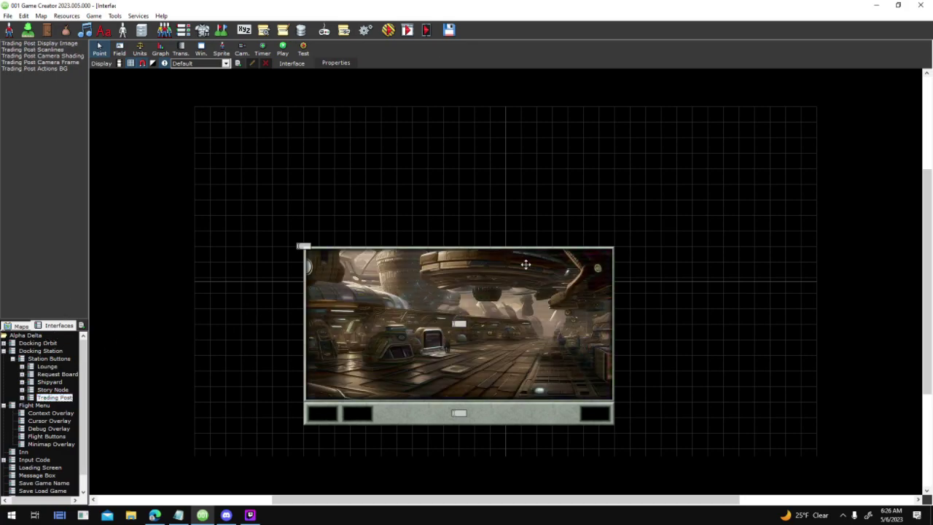
pyautogui.click(47, 383)
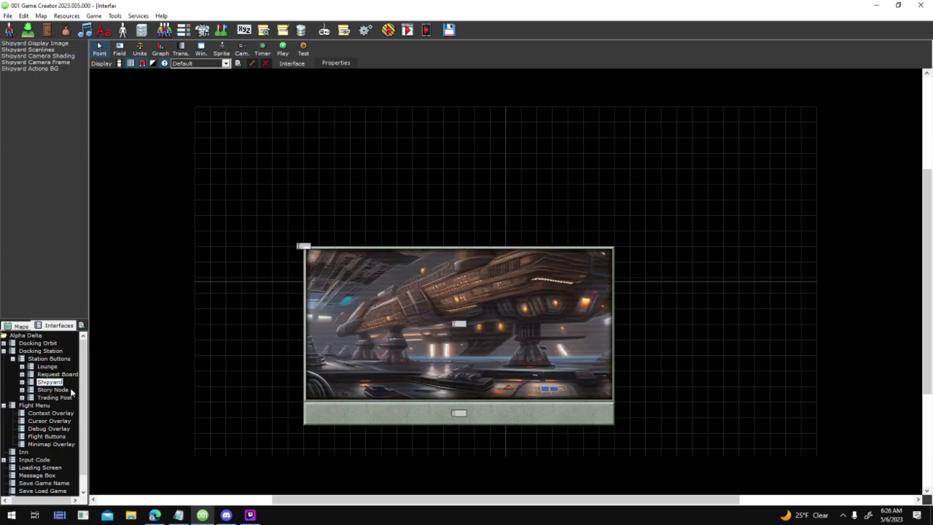
pyautogui.click(64, 391)
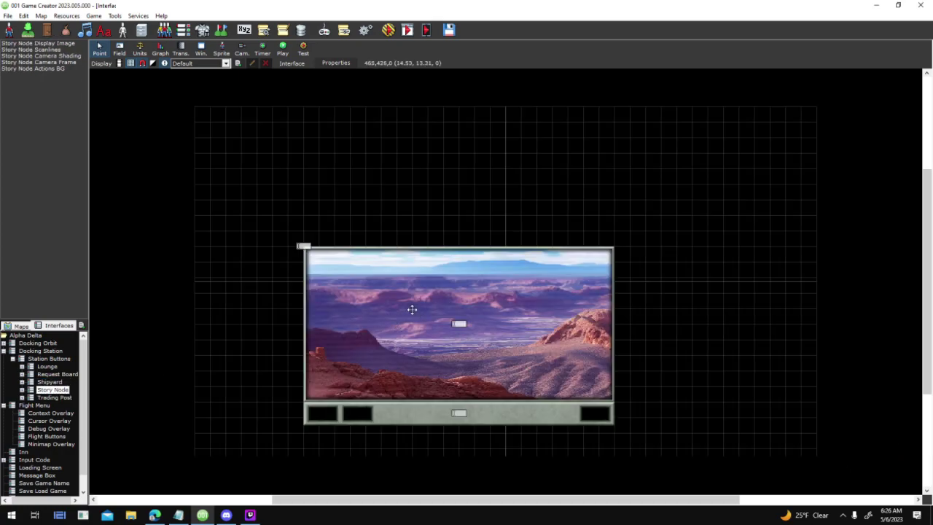
pyautogui.click(47, 366)
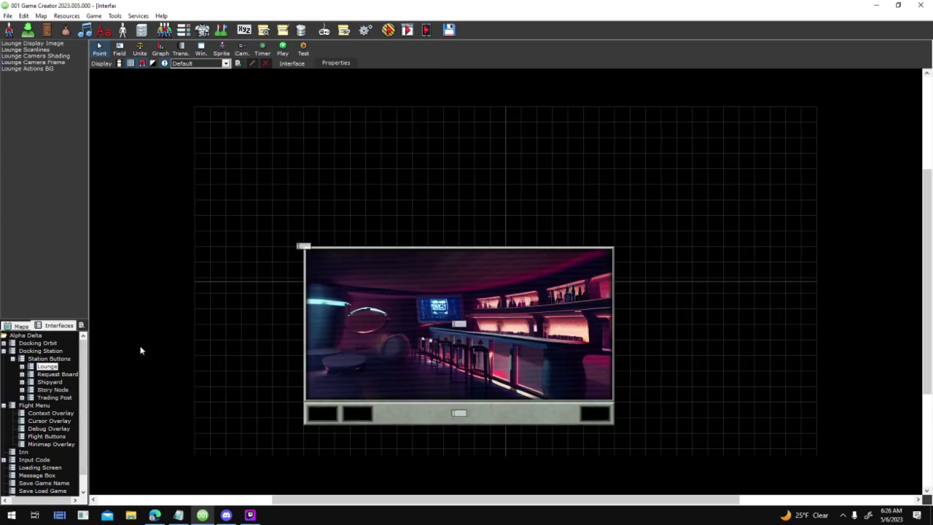
pyautogui.press('Up')
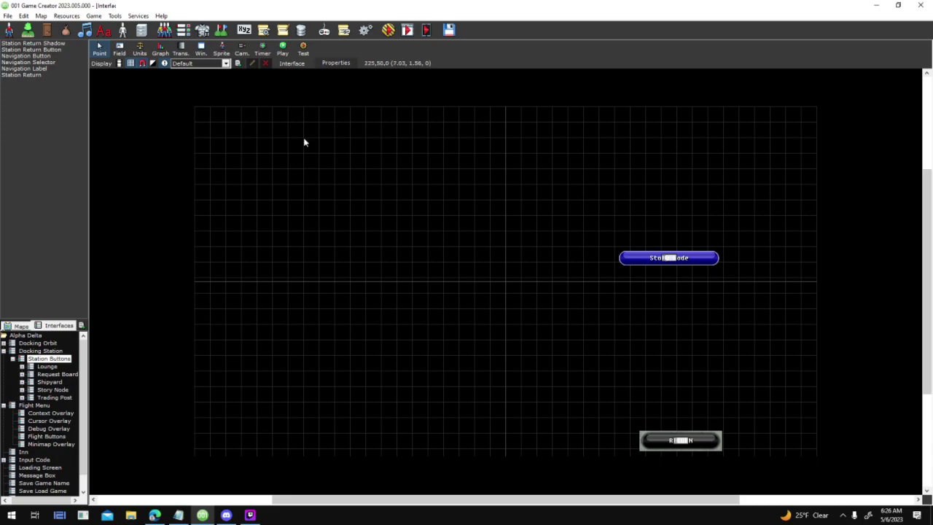
# - Switch to Twitch Studio to check the live stream, and return to 001 Game Creator
pyautogui.click(250, 516)
pyautogui.click(250, 515)
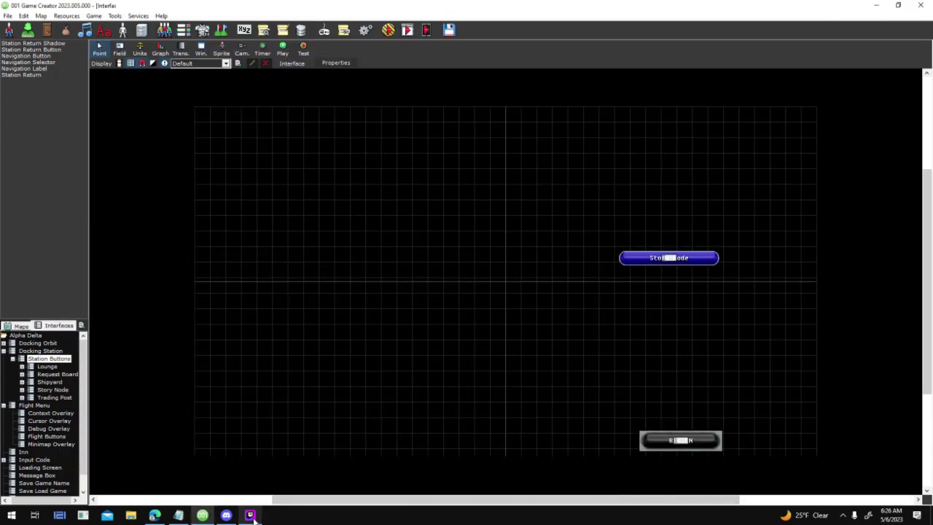
pyautogui.click(250, 515)
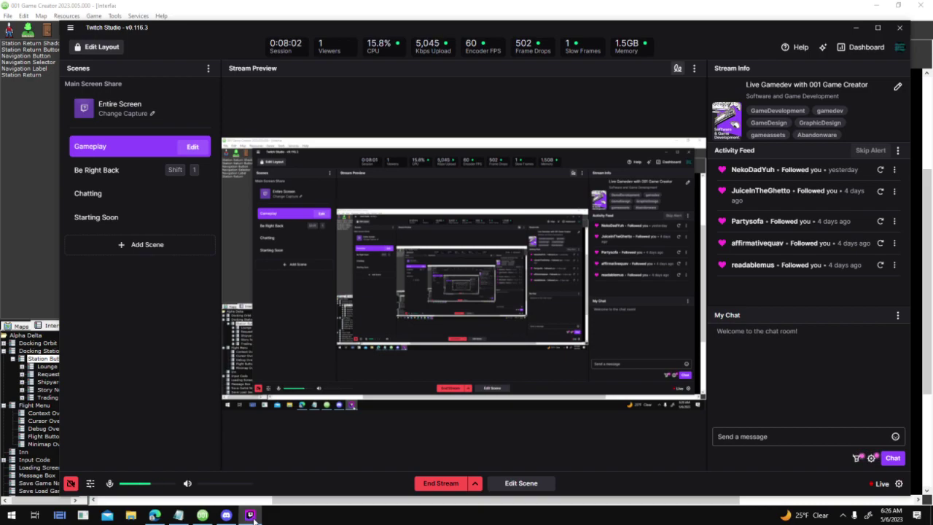
pyautogui.click(250, 515)
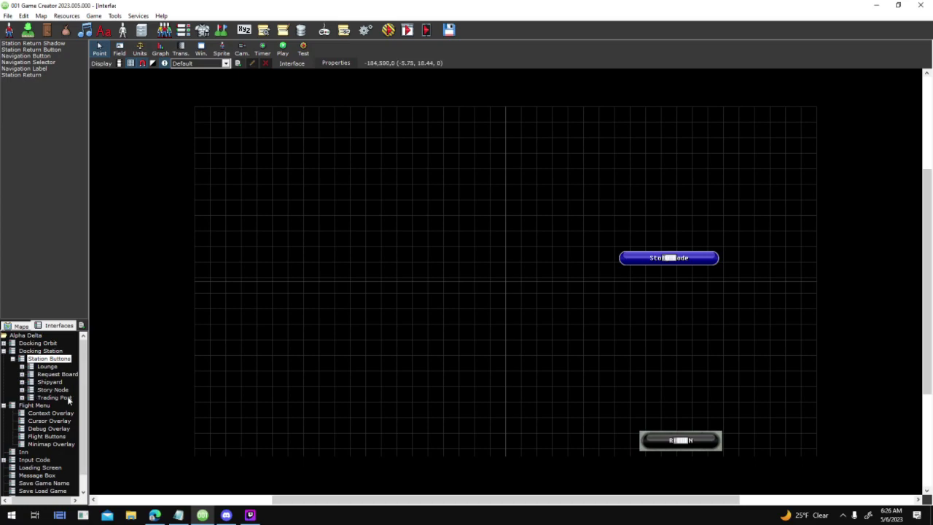
# - Try nudging the actions background in the Lounge interface, and open Request Board without saving Lounge
pyautogui.click(41, 367)
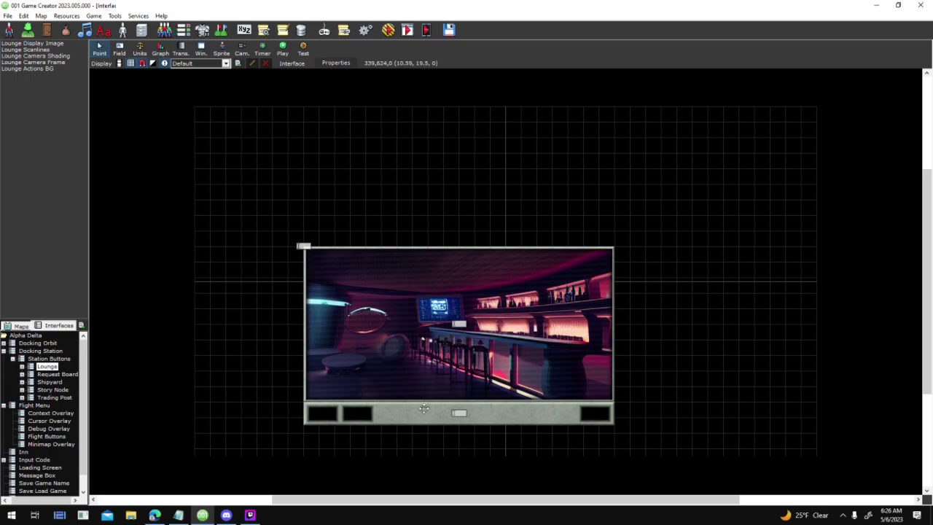
pyautogui.moveTo(423, 409)
pyautogui.mouseDown()
pyautogui.moveTo(423, 418)
pyautogui.moveTo(414, 409)
pyautogui.mouseUp()
pyautogui.click(682, 415)
pyautogui.moveTo(543, 417); pyautogui.dragTo(544, 417)
pyautogui.click(684, 362)
pyautogui.doubleClick(40, 374)
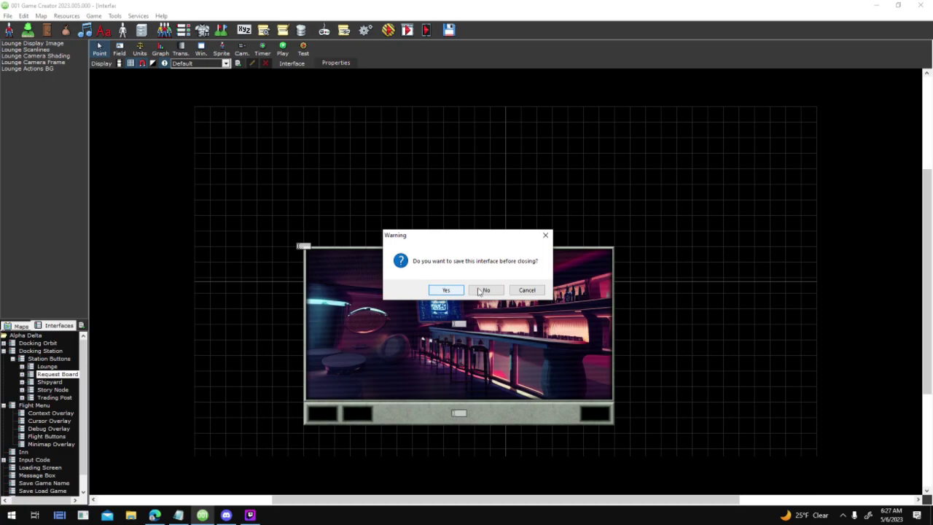
pyautogui.click(483, 290)
# - Try moving Request Board's action background slightly down, undo the move, and open Shipyard without saving
pyautogui.moveTo(298, 266)
pyautogui.mouseDown()
pyautogui.moveTo(289, 267)
pyautogui.moveTo(309, 260)
pyautogui.mouseUp()
pyautogui.hotkey('ctrl', 'z')
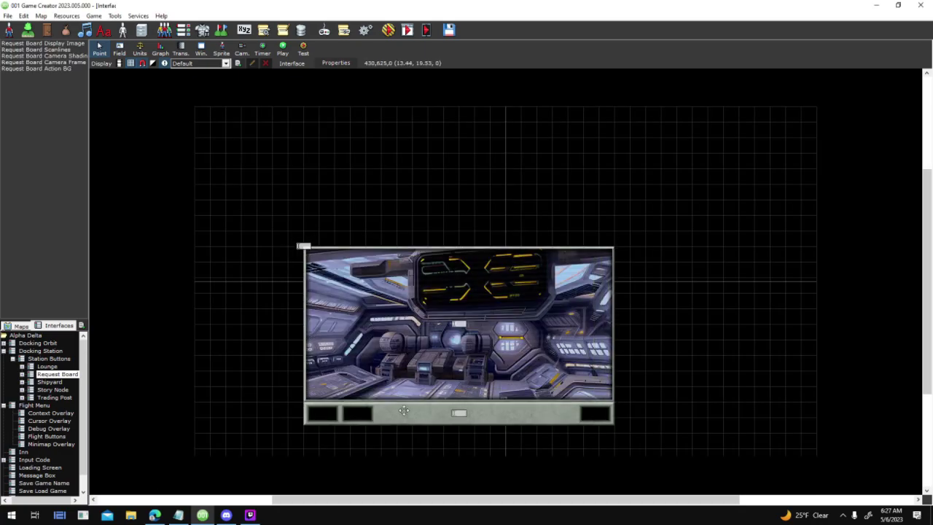
pyautogui.moveTo(523, 408); pyautogui.dragTo(524, 412)
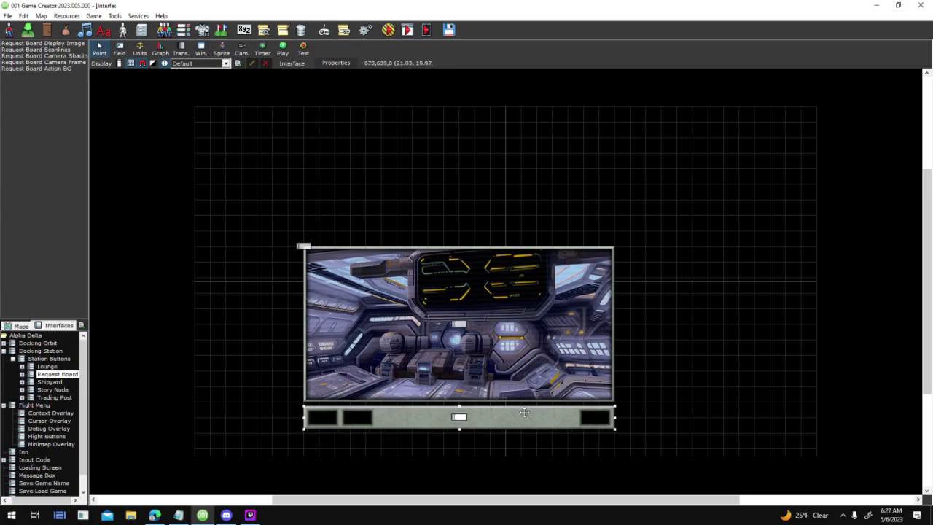
pyautogui.hotkey('ctrl', 'z')
pyautogui.click(50, 382)
pyautogui.click(485, 290)
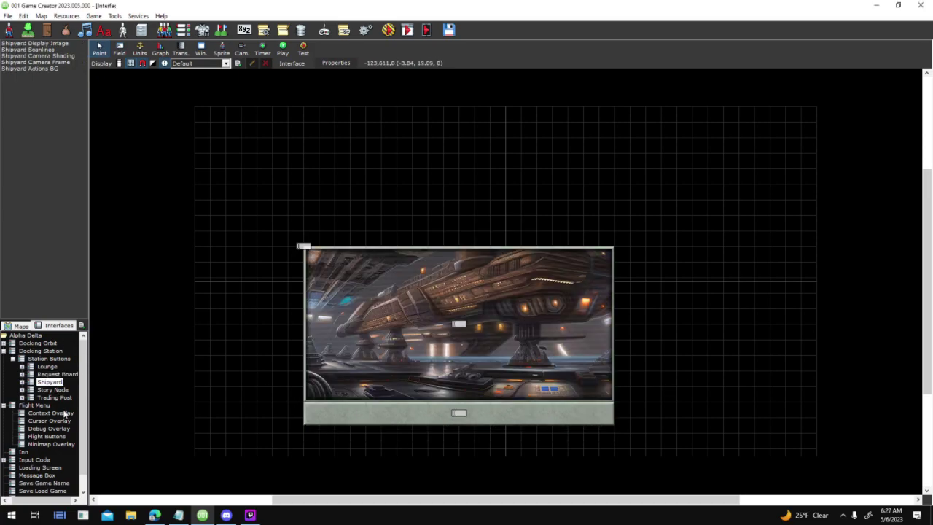
# - Look over the Trading Post, Station Buttons and Docking Station interfaces, checking the empty Navigate area
pyautogui.click(57, 398)
pyautogui.click(42, 359)
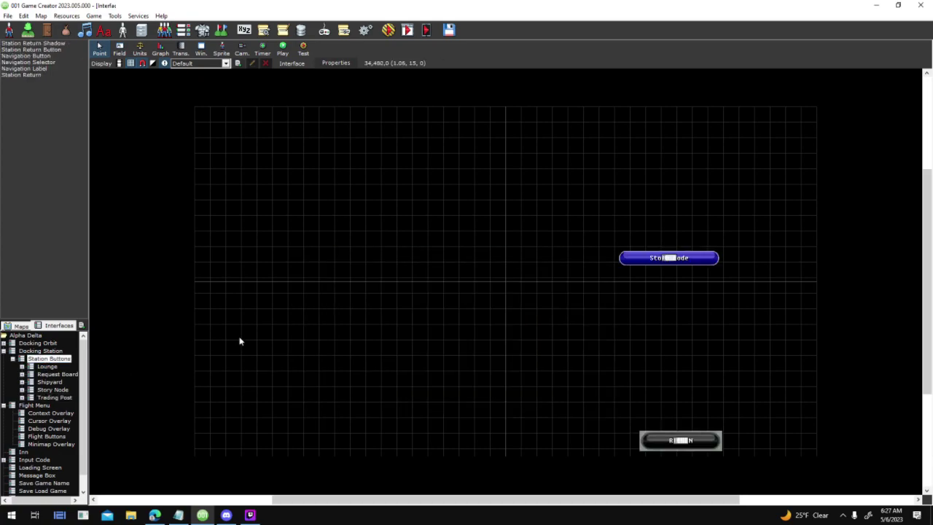
pyautogui.click(721, 434)
pyautogui.click(40, 350)
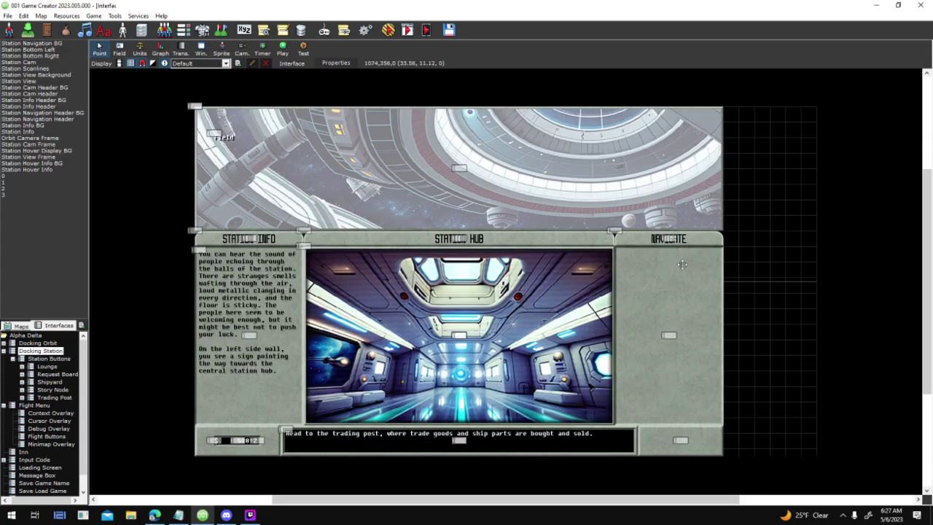
pyautogui.moveTo(706, 294)
pyautogui.mouseDown()
pyautogui.moveTo(746, 290)
pyautogui.moveTo(705, 294)
pyautogui.mouseUp()
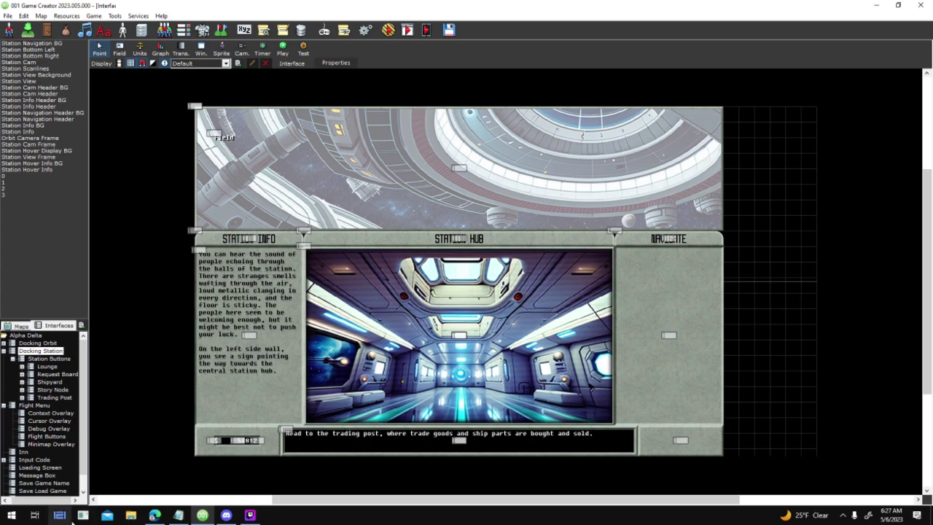
# - Move the blue taskbar icon past File Explorer, and open Docking Orbit while saving the Docking Station interface
pyautogui.moveTo(63, 520); pyautogui.dragTo(132, 518)
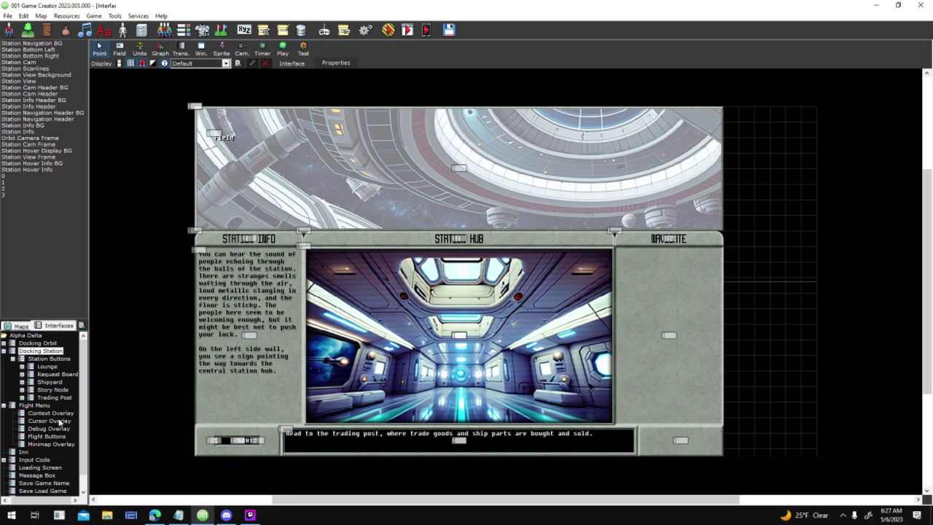
pyautogui.doubleClick(33, 343)
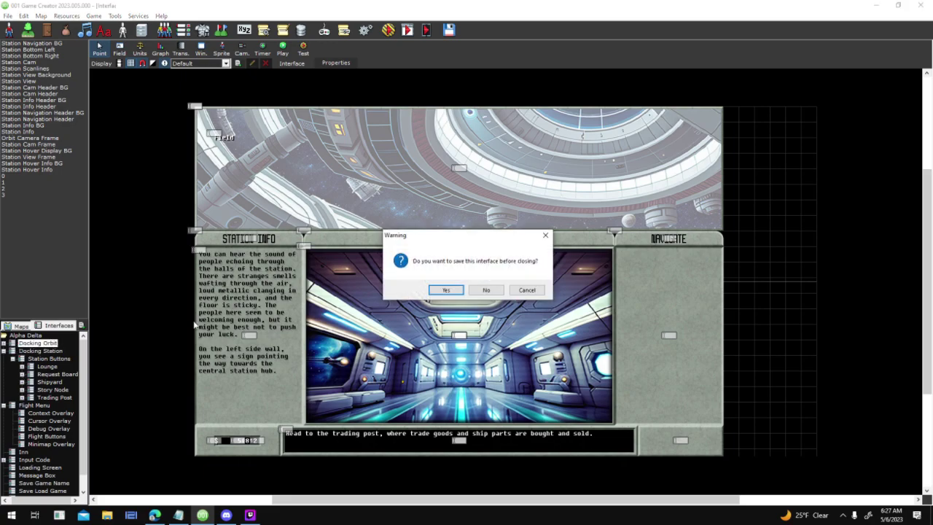
pyautogui.click(445, 289)
# - In the To Do.txt note in Notepad, mark the item about activating a station button under another button's cursor with X
pyautogui.click(178, 515)
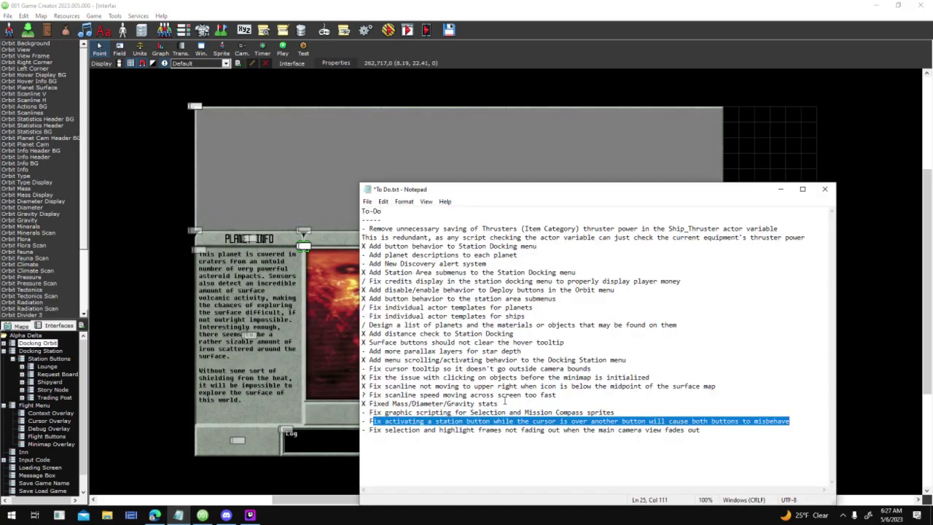
pyautogui.moveTo(364, 423); pyautogui.dragTo(364, 421)
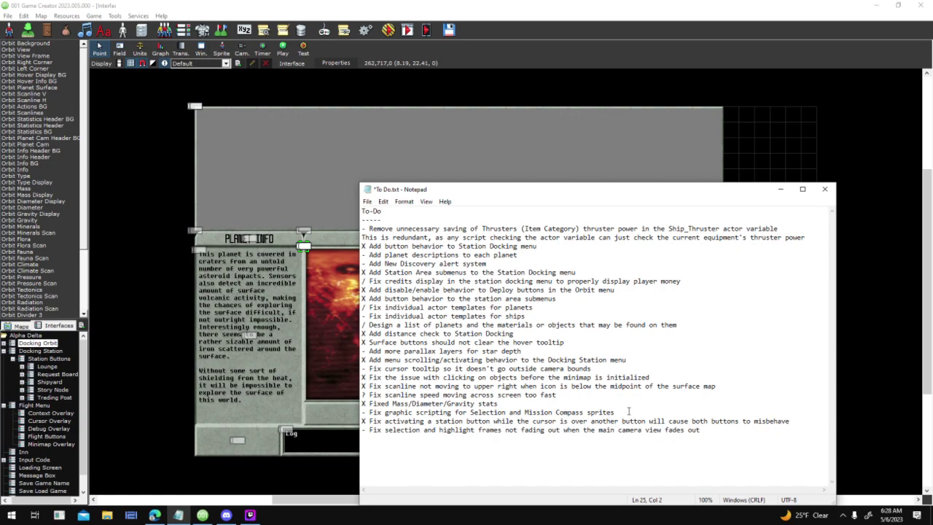
# - Review the open to-do items on Selection and Mission Compass sprites, cursor tooltip bounds and star depth parallax layers
pyautogui.moveTo(614, 412); pyautogui.dragTo(369, 412)
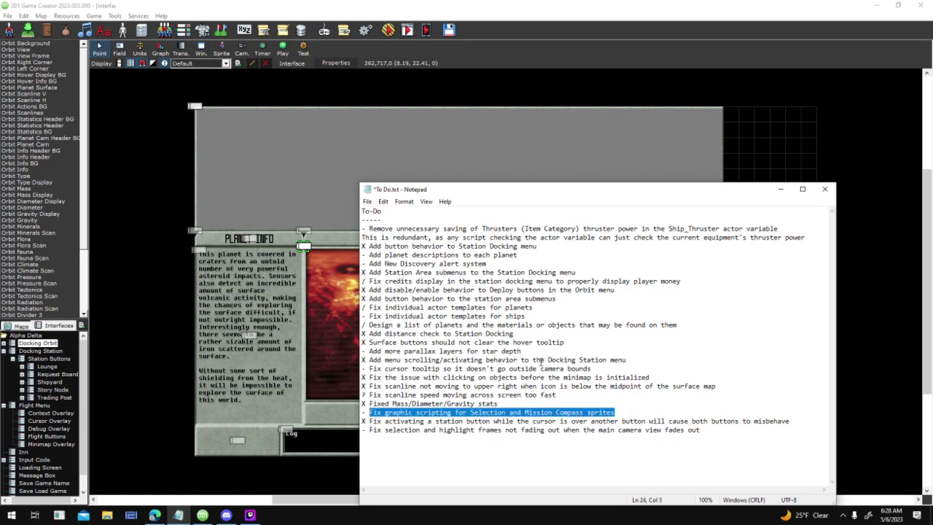
pyautogui.click(680, 387)
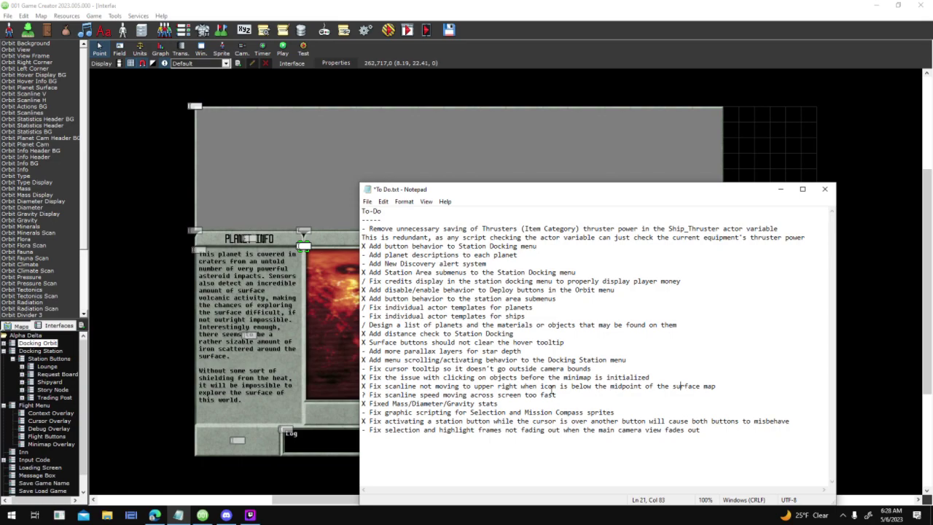
pyautogui.click(367, 369)
pyautogui.moveTo(591, 369); pyautogui.dragTo(370, 369)
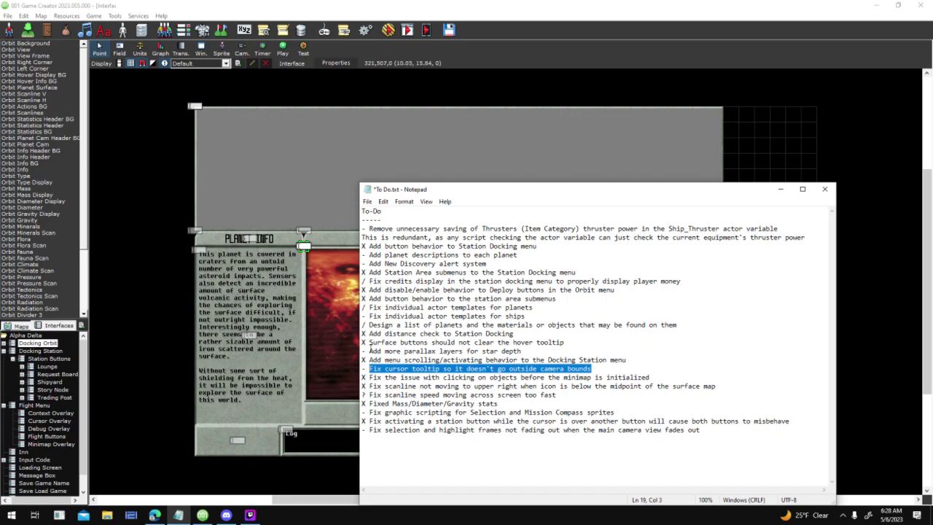
pyautogui.moveTo(370, 350); pyautogui.dragTo(362, 351)
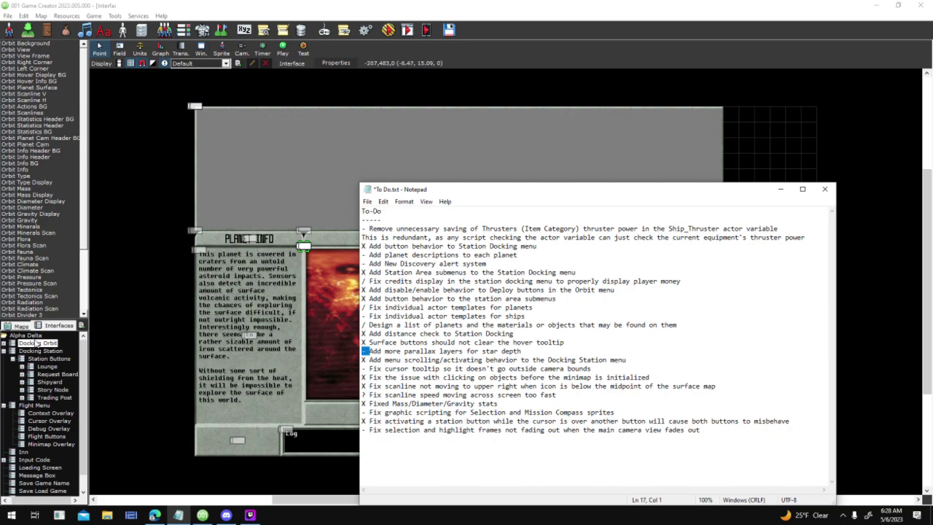
pyautogui.click(479, 351)
# - Open the Sector 0 (Space) map in 001 Game Creator and examine its starfield background at different zoom levels
pyautogui.click(18, 325)
pyautogui.click(45, 359)
pyautogui.doubleClick(45, 359)
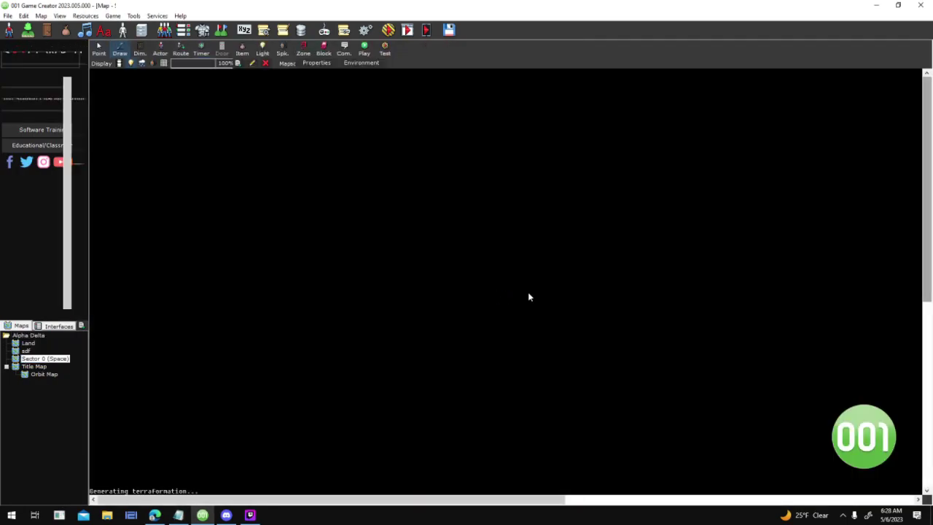
pyautogui.moveTo(346, 254); pyautogui.dragTo(843, 202, button='middle')
pyautogui.moveTo(850, 300); pyautogui.dragTo(337, 318, button='middle')
pyautogui.moveTo(580, 191); pyautogui.dragTo(460, 331, button='middle')
pyautogui.scroll(7, 467, 328)
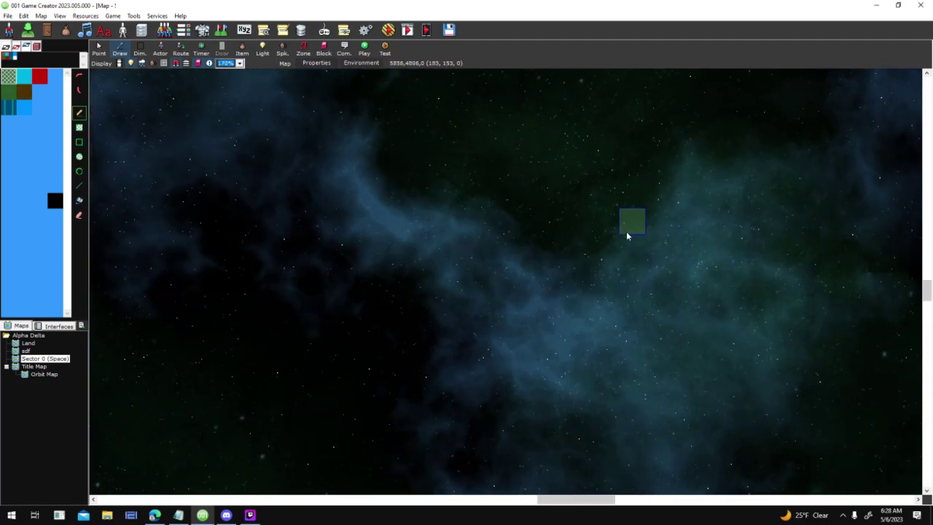
pyautogui.moveTo(627, 236); pyautogui.dragTo(581, 205, button='middle')
pyautogui.scroll(-5, 574, 233)
pyautogui.moveTo(520, 343); pyautogui.dragTo(479, 76, button='middle')
pyautogui.moveTo(629, 356); pyautogui.dragTo(377, 307, button='middle')
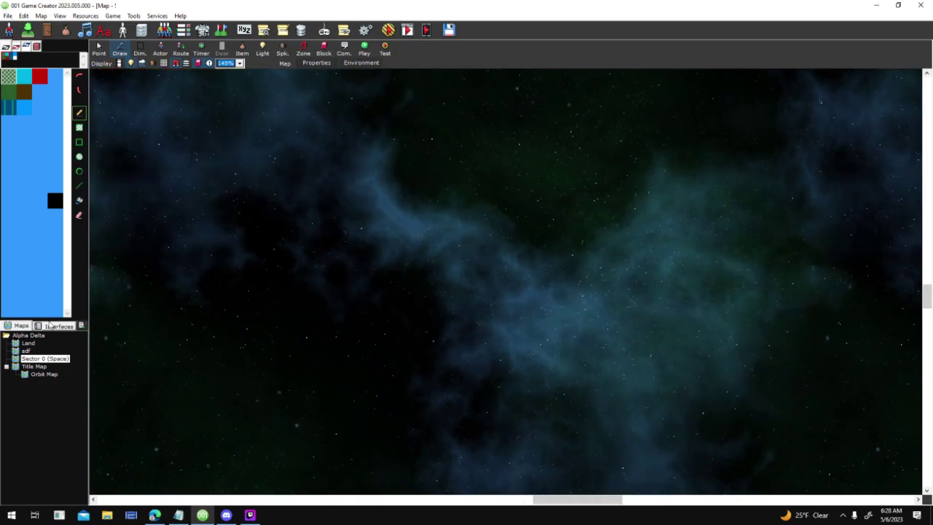
# - Browse the Docking Station, Flight Menu and Cursor Overlay interfaces, and open Context Overlay
pyautogui.click(58, 325)
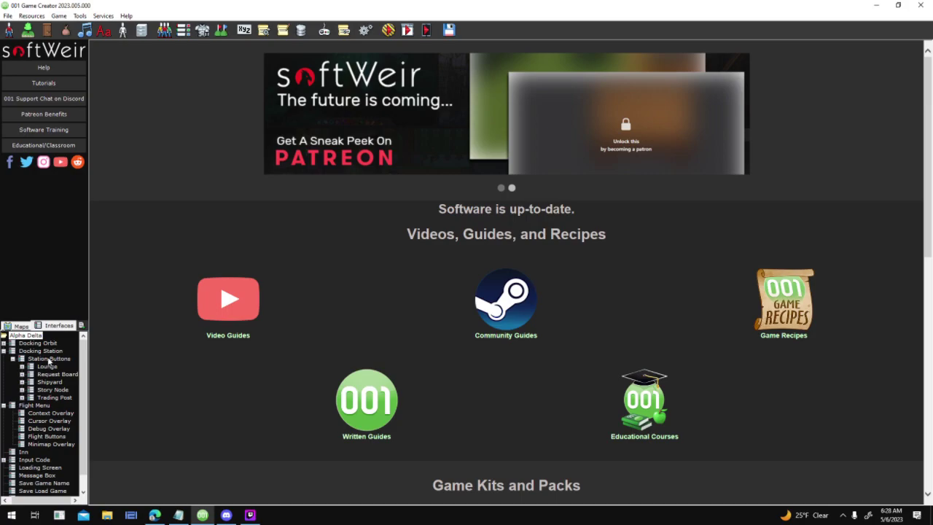
pyautogui.doubleClick(45, 351)
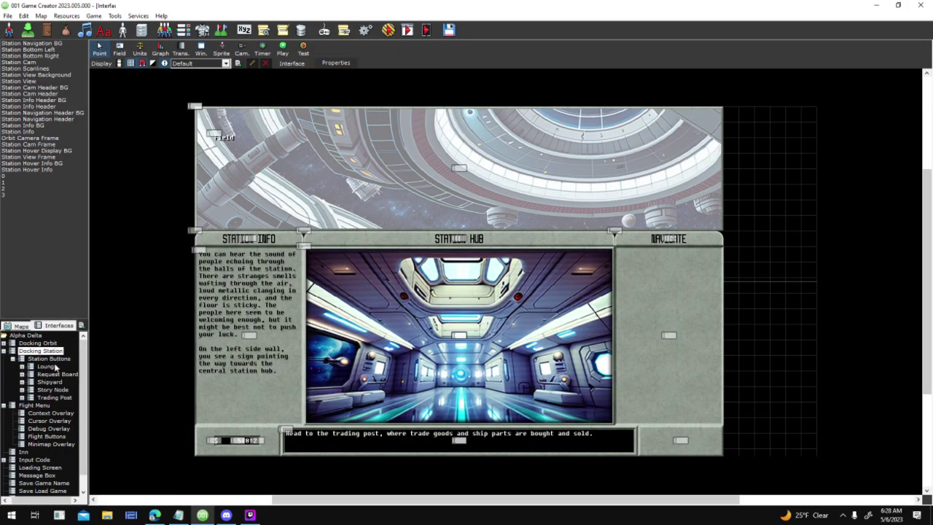
pyautogui.doubleClick(34, 405)
pyautogui.doubleClick(49, 420)
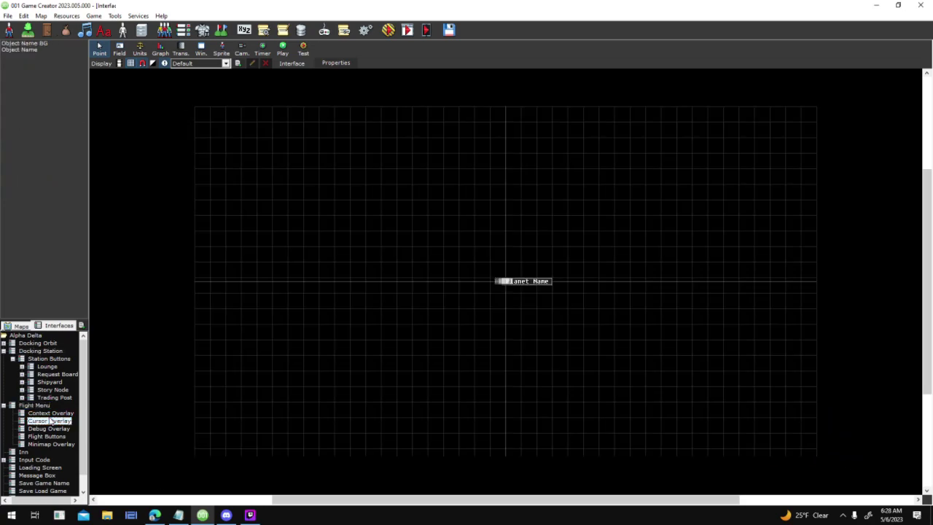
pyautogui.doubleClick(50, 412)
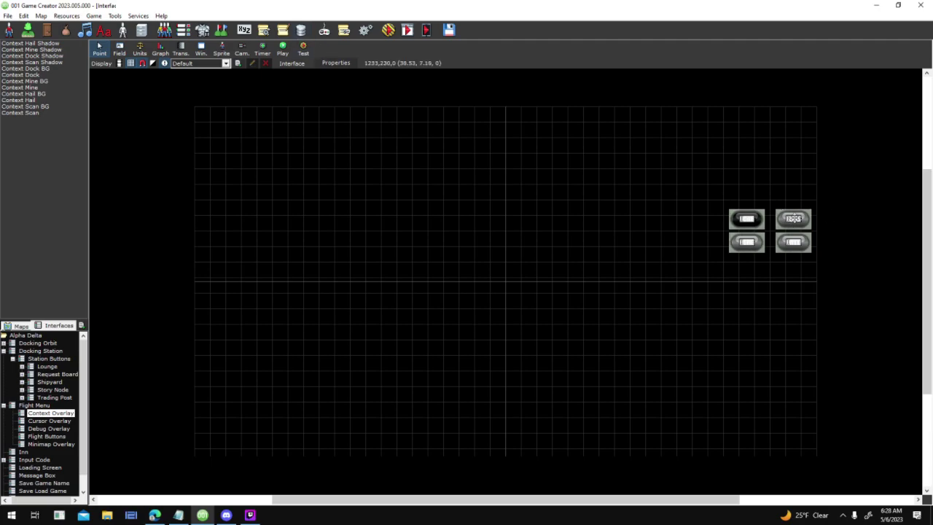
# - Examine the Context Dock field's trigger scripts, including Activated, Mouse/Touch Down and Mouse/Touch Enter
pyautogui.doubleClick(753, 221)
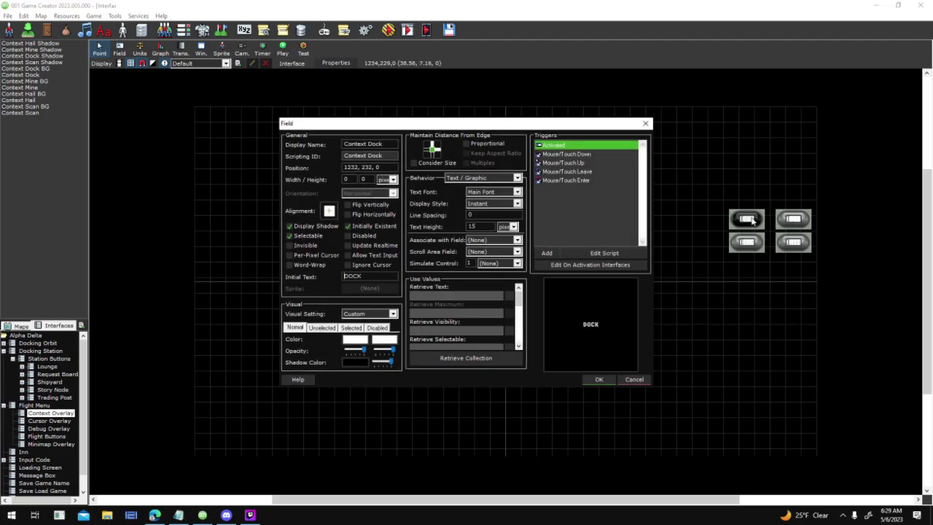
pyautogui.doubleClick(623, 152)
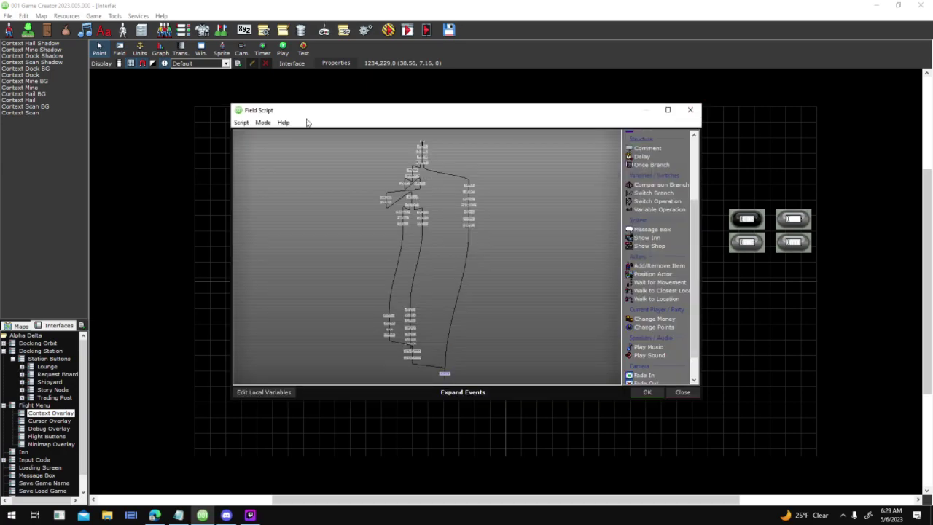
pyautogui.moveTo(497, 338); pyautogui.dragTo(333, 174)
pyautogui.click(644, 392)
pyautogui.doubleClick(575, 154)
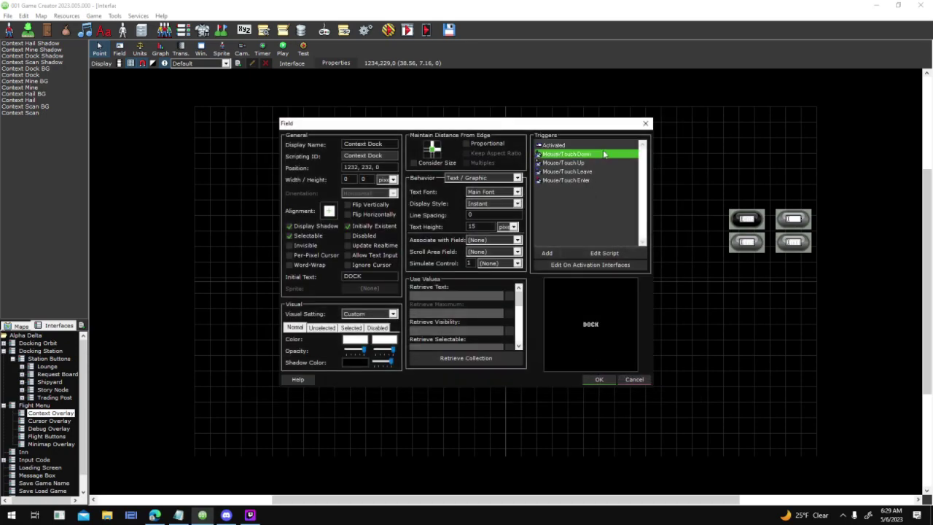
pyautogui.press('Down')
pyautogui.click(645, 392)
pyautogui.doubleClick(576, 181)
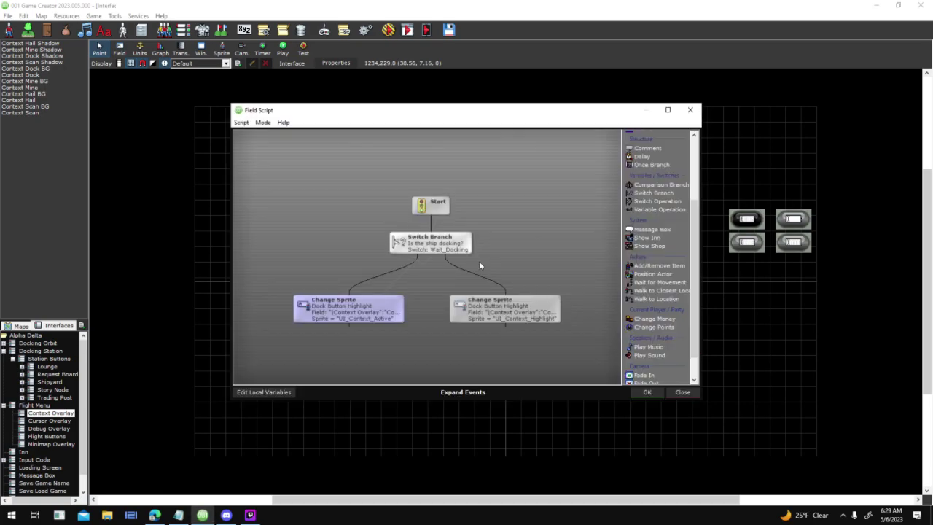
pyautogui.click(653, 393)
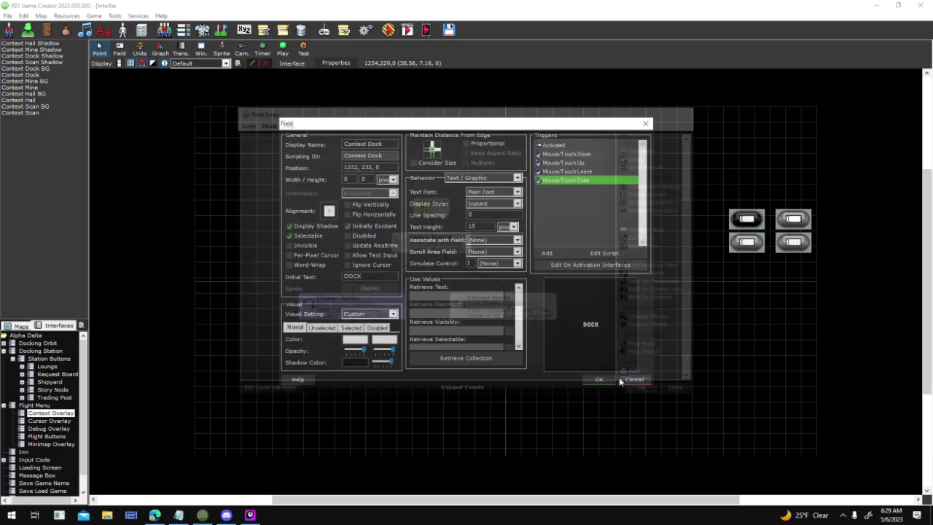
# - Open Context Dock's Activated script and space out the Start, Change Sprite and Switch Operation nodes above the Comparison Branch
pyautogui.doubleClick(587, 147)
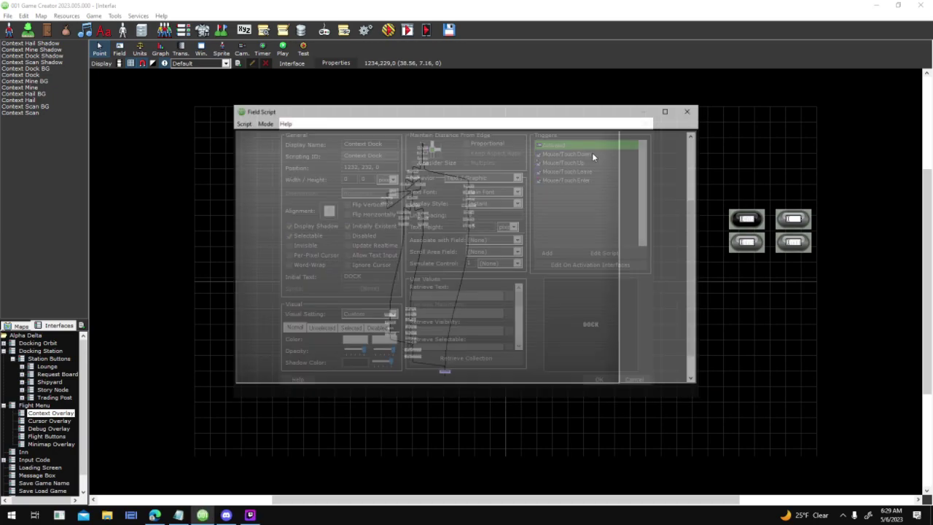
pyautogui.click(669, 109)
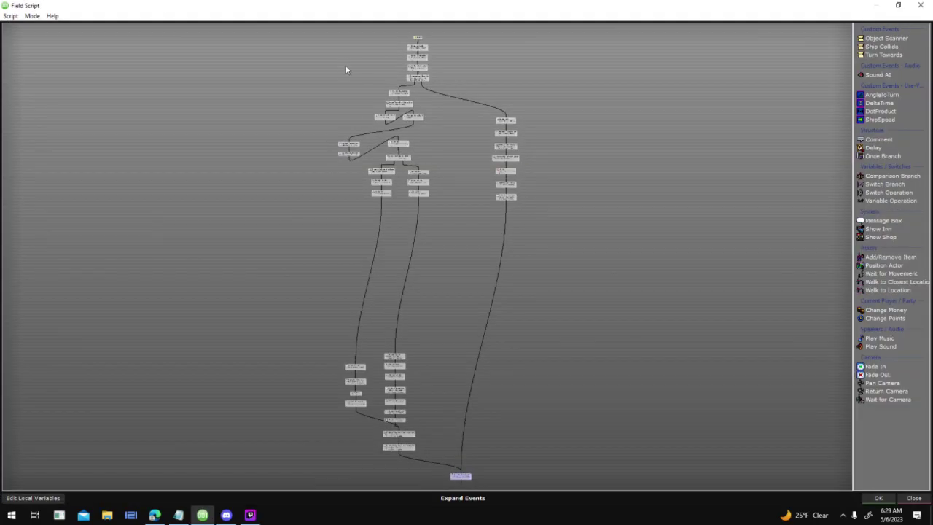
pyautogui.scroll(7, 346, 68)
pyautogui.moveTo(631, 245); pyautogui.dragTo(611, 337, button='middle')
pyautogui.scroll(2, 602, 188)
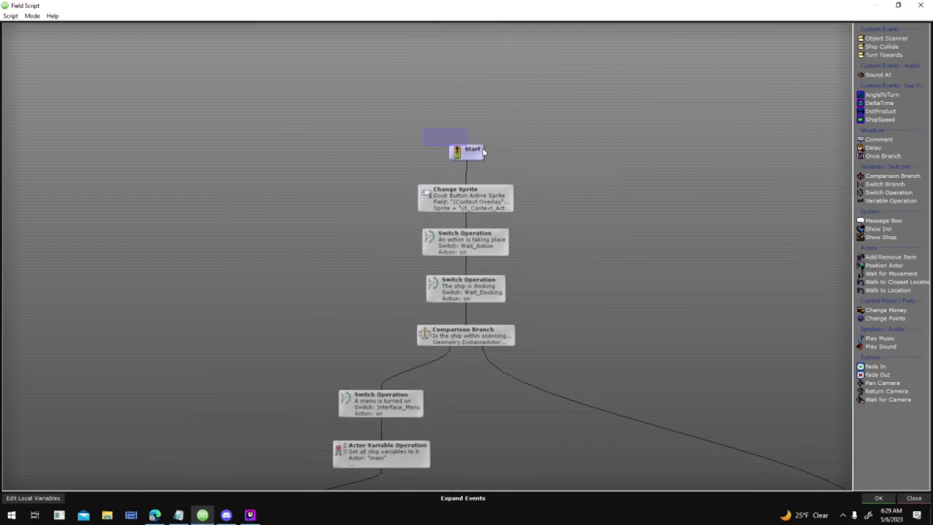
pyautogui.moveTo(465, 135); pyautogui.dragTo(467, 93)
pyautogui.moveTo(483, 204); pyautogui.dragTo(481, 163)
pyautogui.moveTo(467, 239); pyautogui.dragTo(468, 205)
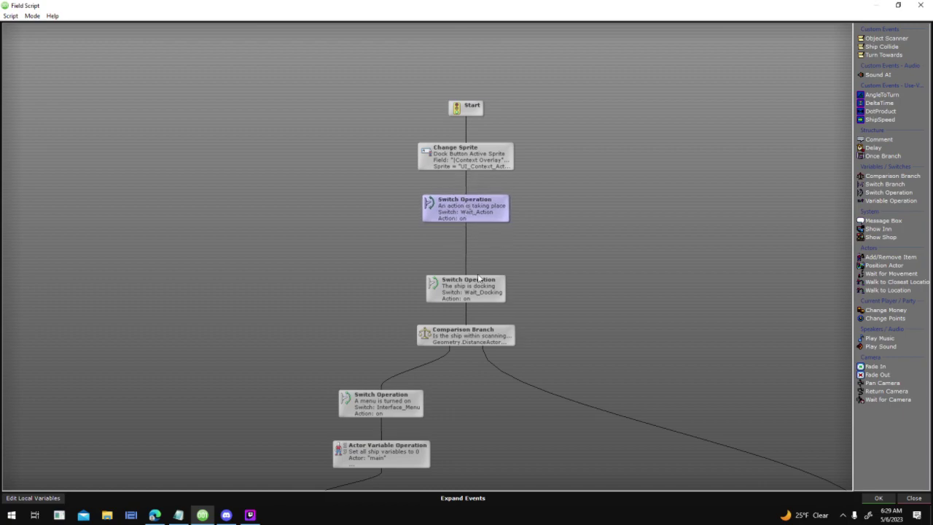
pyautogui.moveTo(490, 293)
pyautogui.mouseDown()
pyautogui.moveTo(490, 266)
pyautogui.moveTo(490, 280)
pyautogui.mouseUp()
pyautogui.click(505, 337)
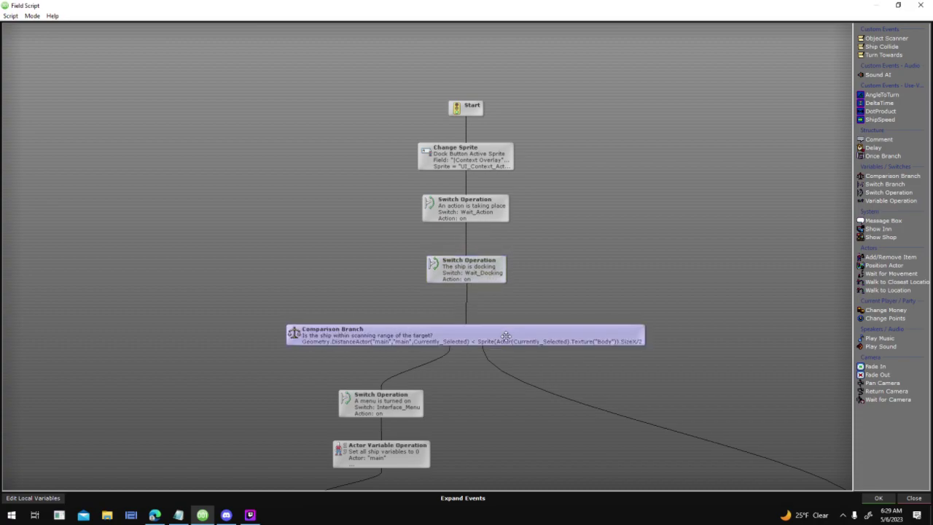
# - Stack the two Flight Buttons Update Interface nodes directly beneath the Change Velocity nodes in the in-range branch
pyautogui.scroll(-3, 534, 277)
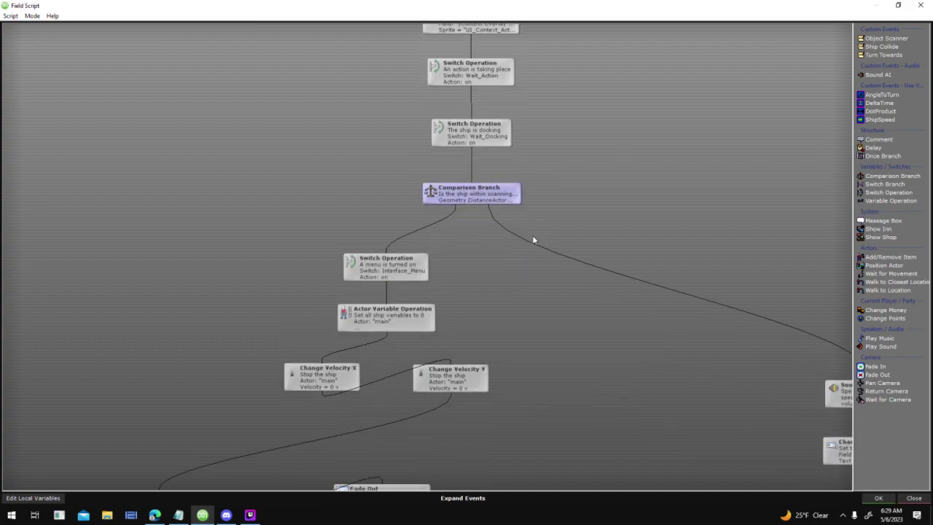
pyautogui.scroll(-2, 539, 321)
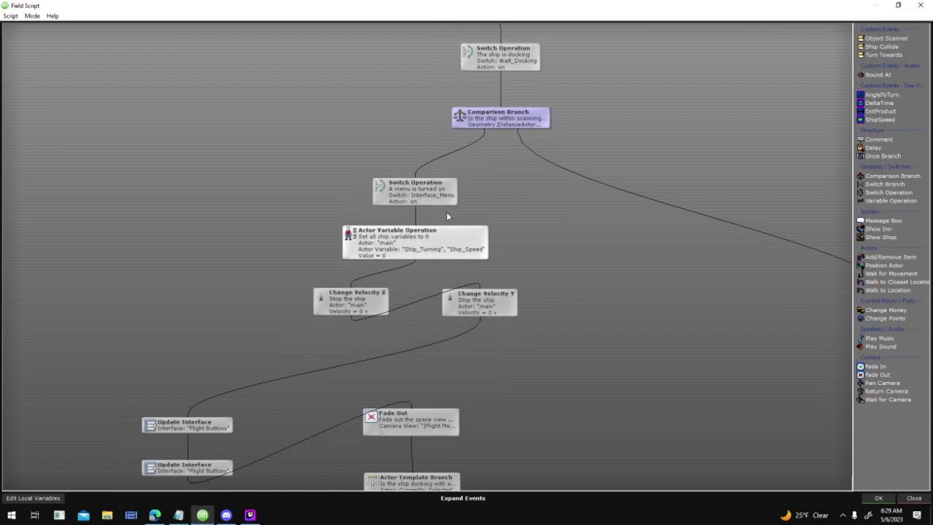
pyautogui.scroll(-2, 628, 325)
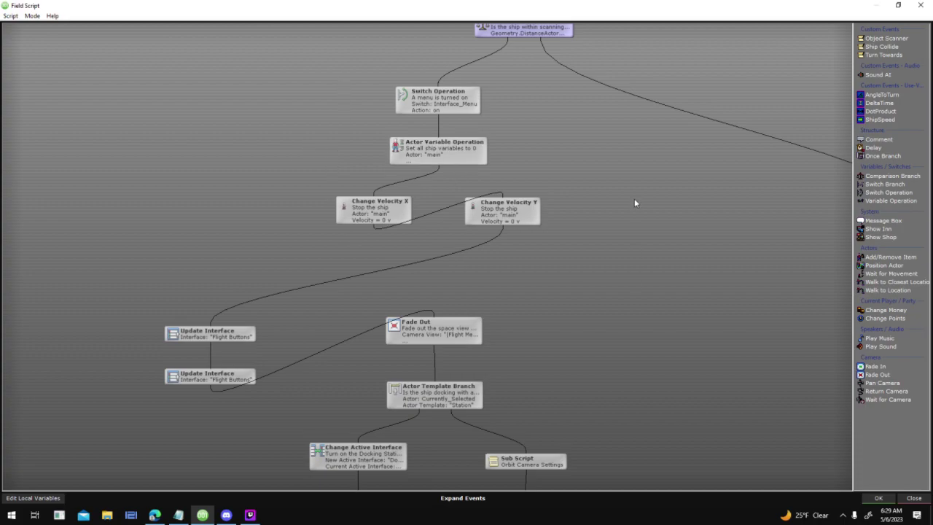
pyautogui.scroll(-2, 634, 204)
pyautogui.moveTo(211, 264); pyautogui.dragTo(329, 385)
pyautogui.scroll(-2, 562, 335)
pyautogui.moveTo(446, 312); pyautogui.dragTo(446, 374)
pyautogui.moveTo(245, 244); pyautogui.dragTo(385, 199)
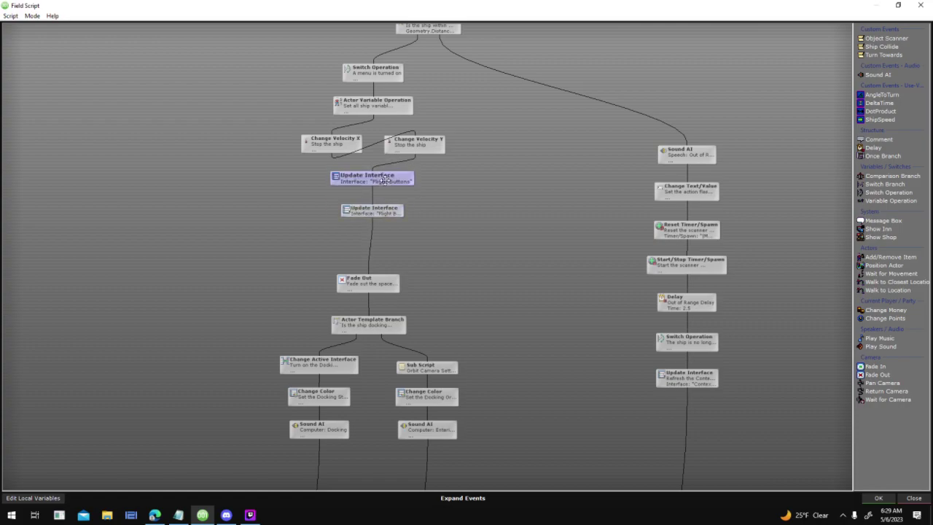
# - Move the script's detached lower nodes up beneath the two docking branches, together with the final Wait_Action Switch Operation
pyautogui.scroll(-4, 475, 369)
pyautogui.scroll(3, 476, 365)
pyautogui.scroll(-2, 453, 241)
pyautogui.moveTo(450, 272); pyautogui.dragTo(425, 374, button='middle')
pyautogui.moveTo(473, 161); pyautogui.dragTo(567, 346)
pyautogui.moveTo(533, 321); pyautogui.dragTo(423, 270)
pyautogui.moveTo(481, 350)
pyautogui.mouseDown(button='middle')
pyautogui.moveTo(528, 250)
pyautogui.moveTo(537, 159)
pyautogui.mouseUp(button='middle')
pyautogui.moveTo(487, 444); pyautogui.dragTo(514, 248, button='middle')
pyautogui.scroll(-2, 379, 259)
pyautogui.moveTo(302, 237); pyautogui.dragTo(516, 447)
pyautogui.moveTo(482, 392); pyautogui.dragTo(511, 239)
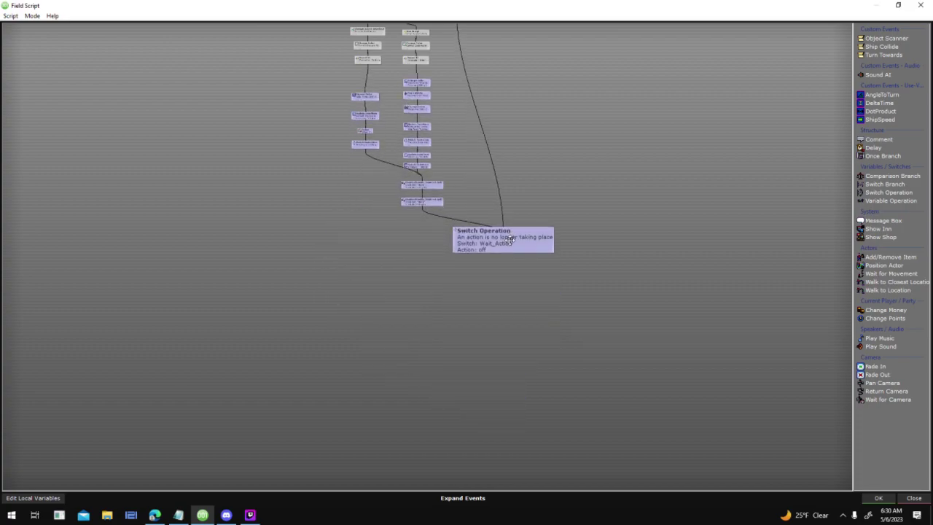
pyautogui.moveTo(538, 180); pyautogui.dragTo(571, 335, button='middle')
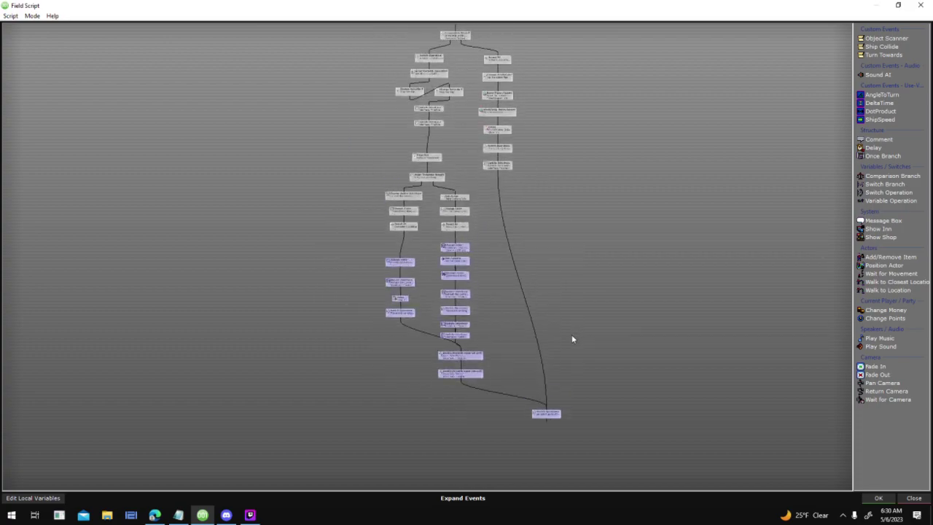
pyautogui.scroll(2, 571, 335)
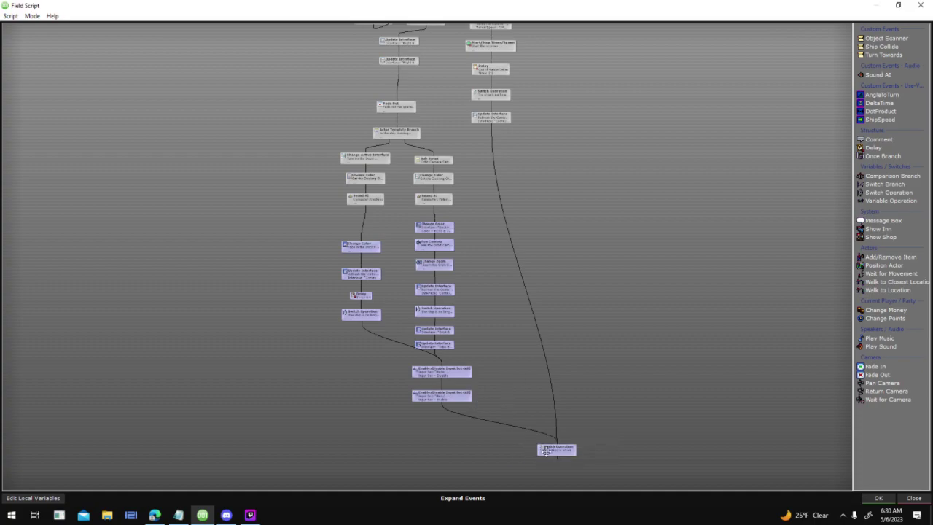
# - Centre the two Enable/Disable Input Set nodes between the docking branches and place the final Wait_Action Switch Operation beneath them
pyautogui.click(517, 434)
pyautogui.moveTo(558, 451); pyautogui.dragTo(490, 443)
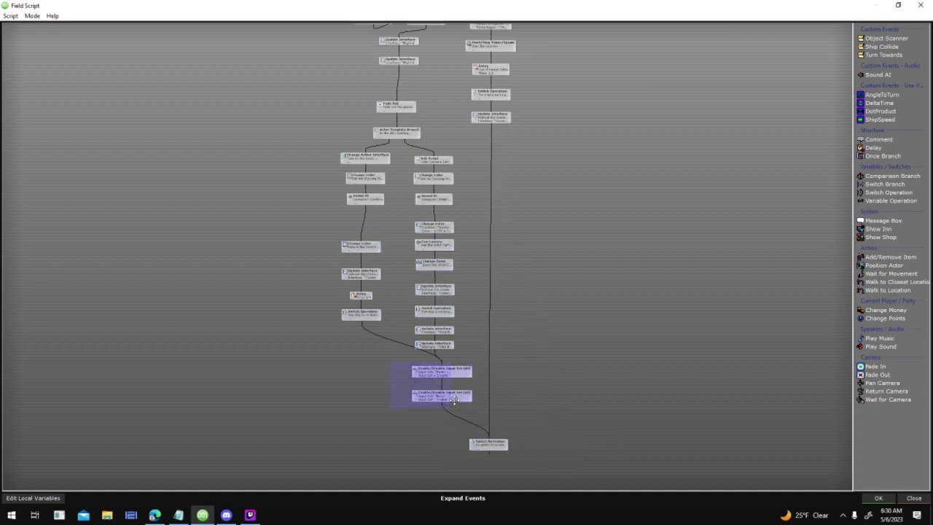
pyautogui.moveTo(457, 375); pyautogui.dragTo(431, 392)
pyautogui.moveTo(489, 446); pyautogui.dragTo(435, 435)
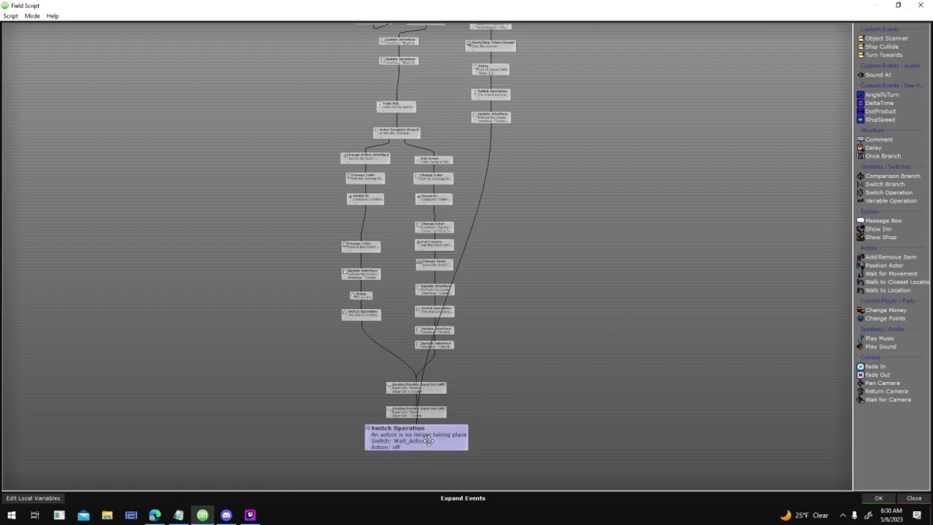
# - Close the gaps within both docking columns and shift them slightly down beneath the Actor Template Branch
pyautogui.moveTo(587, 239); pyautogui.dragTo(610, 135, button='middle')
pyautogui.moveTo(360, 233); pyautogui.dragTo(418, 266)
pyautogui.hotkey('ctrl', 'z')
pyautogui.moveTo(445, 195); pyautogui.dragTo(472, 306)
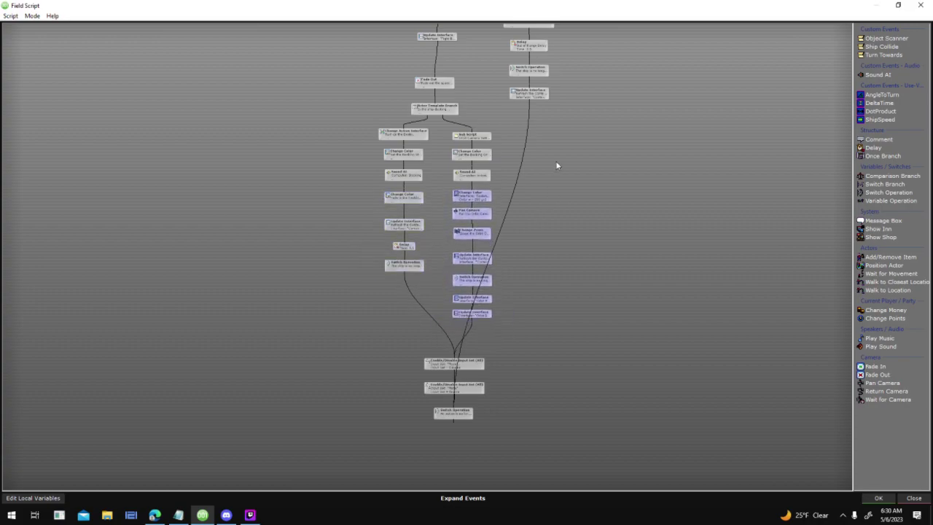
pyautogui.scroll(2, 555, 165)
pyautogui.moveTo(227, 95); pyautogui.dragTo(549, 363)
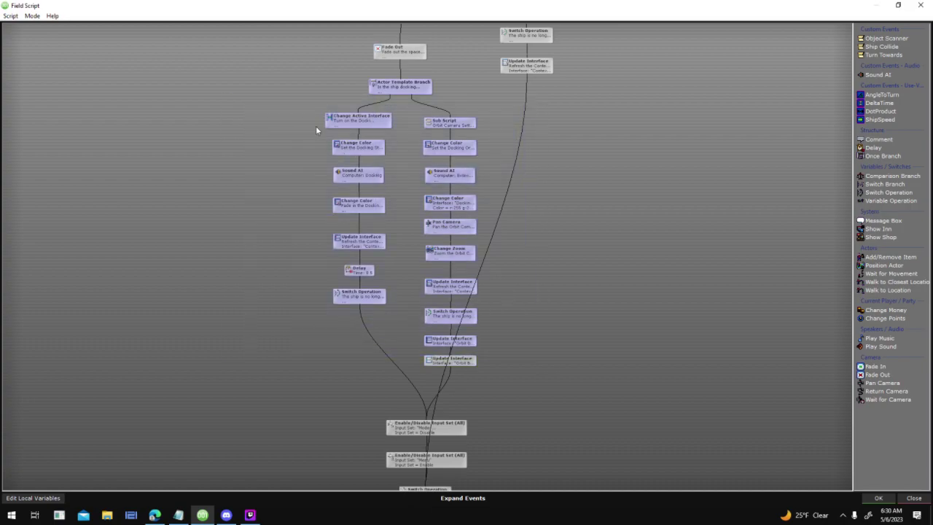
pyautogui.moveTo(466, 360); pyautogui.dragTo(465, 370)
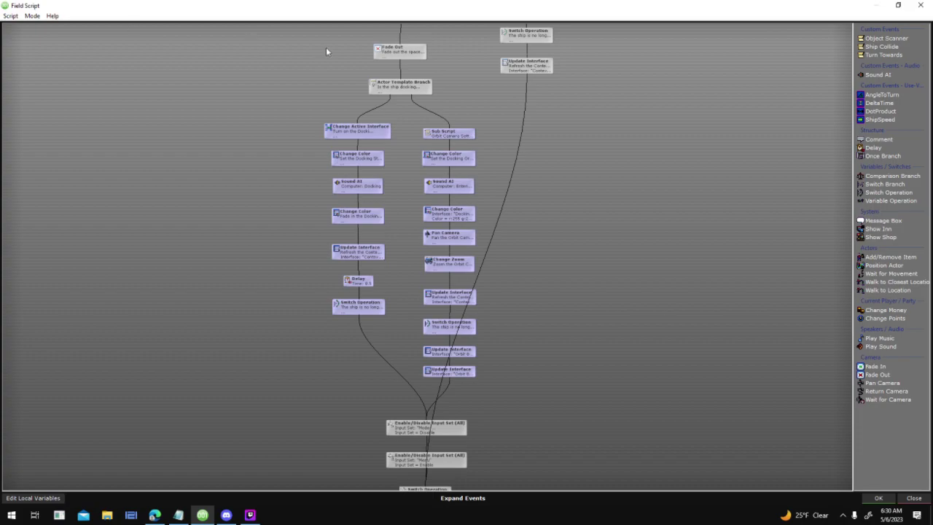
# - Describe the orbit branch's lower Change Color event as fading in the Docking Orbit, and add "menu" to the Docking Station fade-in comment
pyautogui.scroll(3, 458, 102)
pyautogui.click(308, 172)
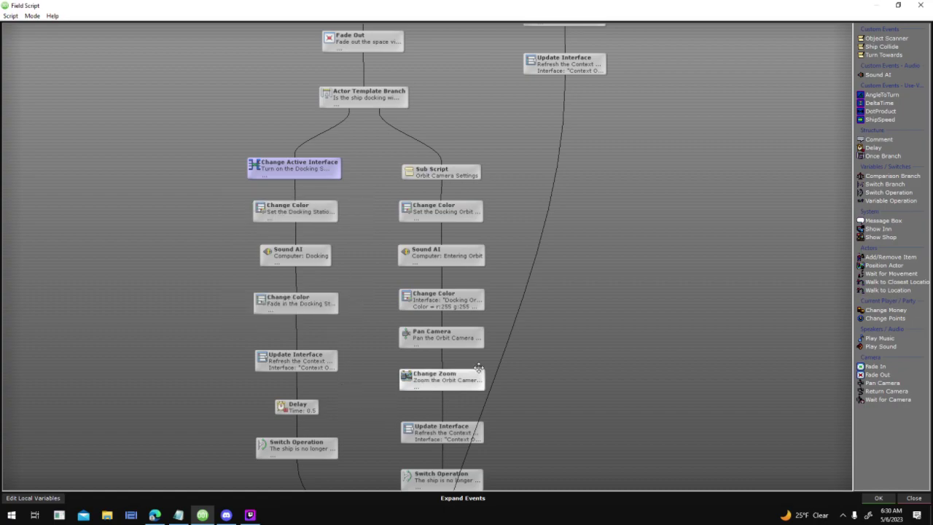
pyautogui.doubleClick(475, 299)
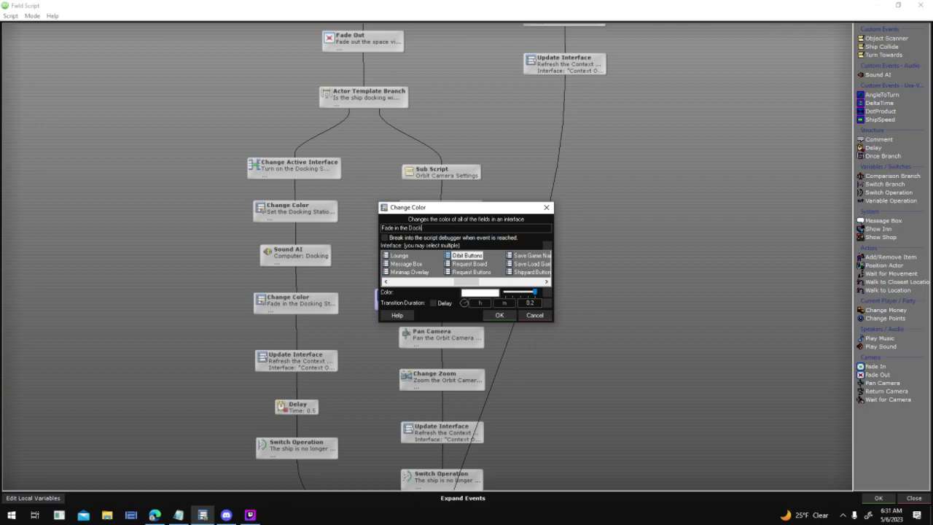
pyautogui.press('Return')
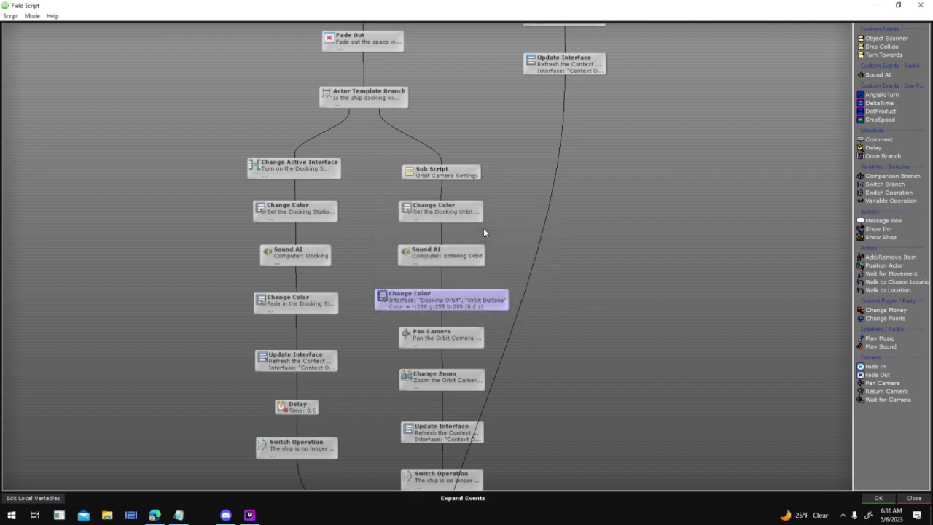
pyautogui.doubleClick(343, 306)
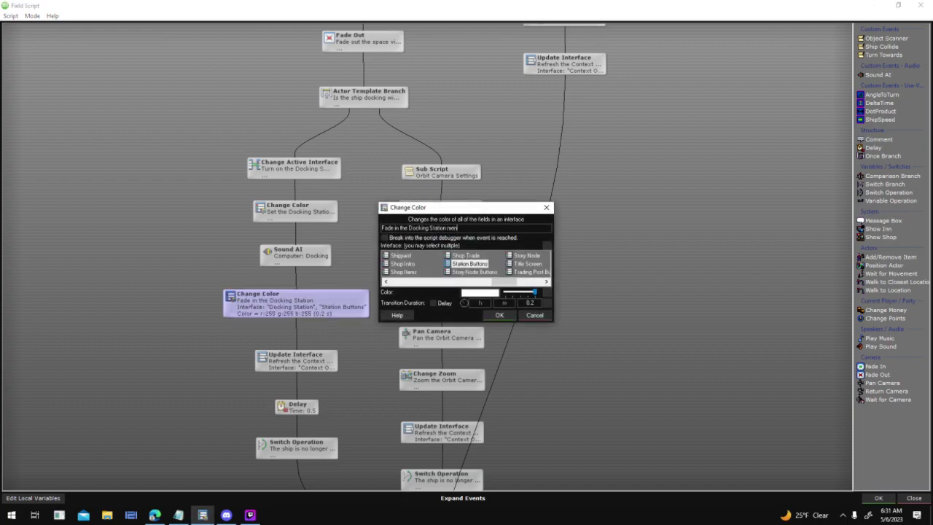
pyautogui.write('men')
pyautogui.press('Return')
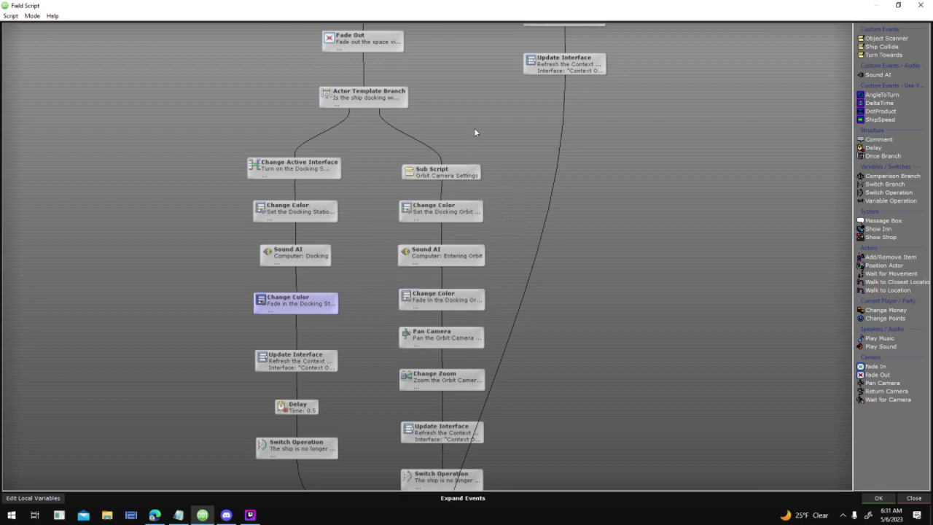
# - Move the two Flight Buttons Update Interface nodes down, closer to the Fade Out node
pyautogui.scroll(4, 526, 359)
pyautogui.moveTo(339, 141); pyautogui.dragTo(422, 252)
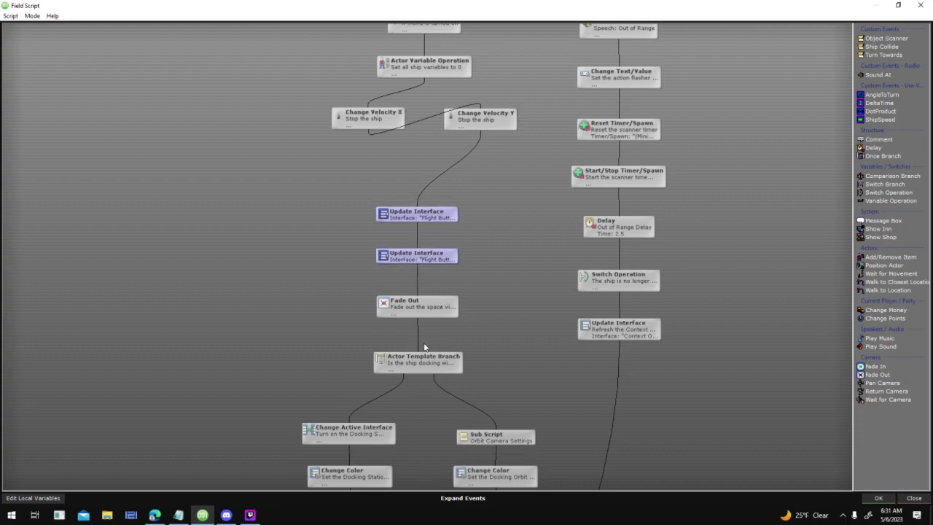
# - Examine the event order in both docking branches, including the contents of the Orbit Camera Settings sub script
pyautogui.scroll(-5, 532, 154)
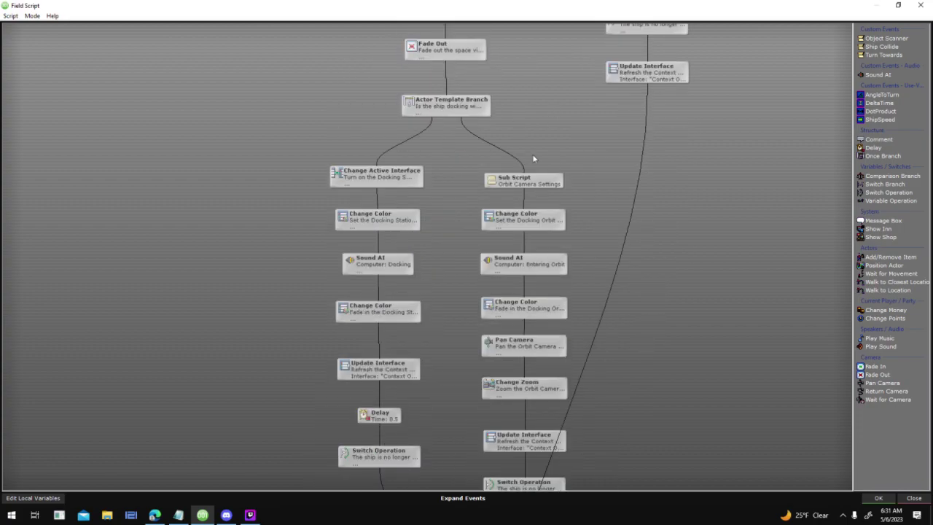
pyautogui.click(420, 106)
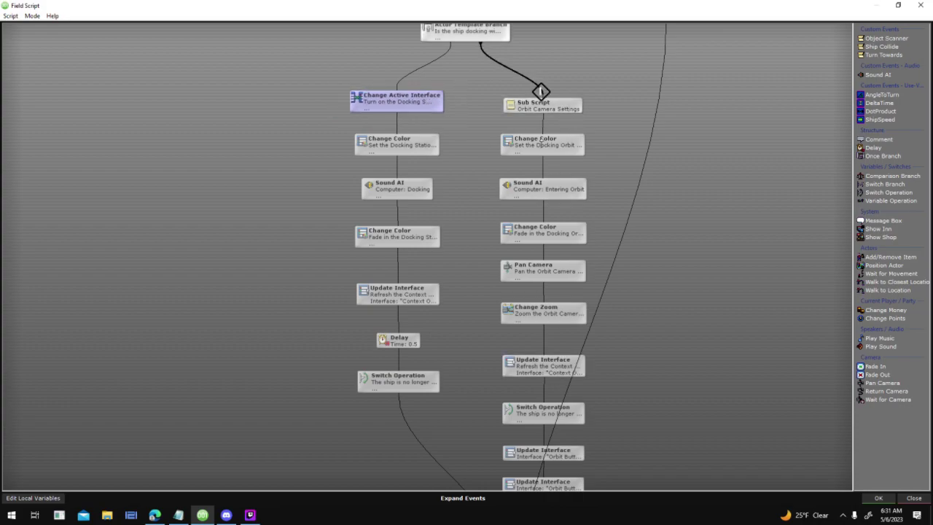
pyautogui.click(560, 103)
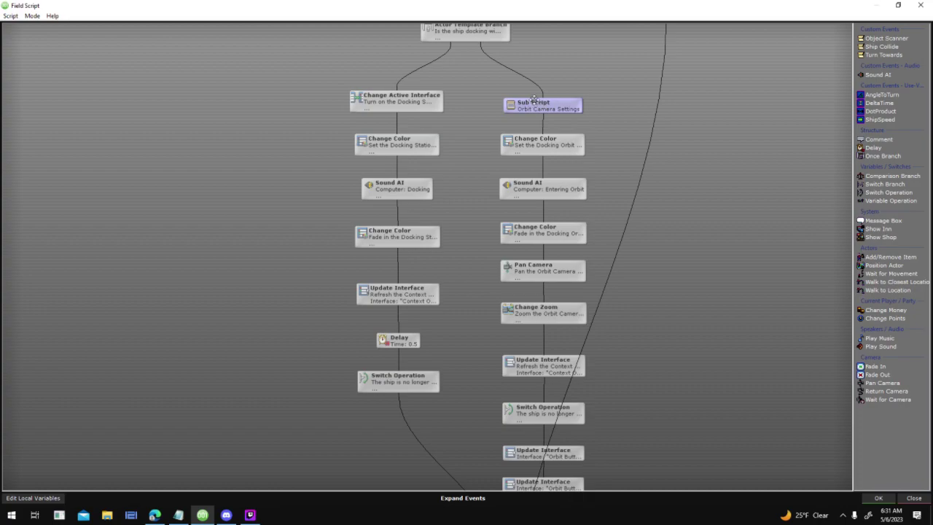
pyautogui.scroll(-4, 648, 353)
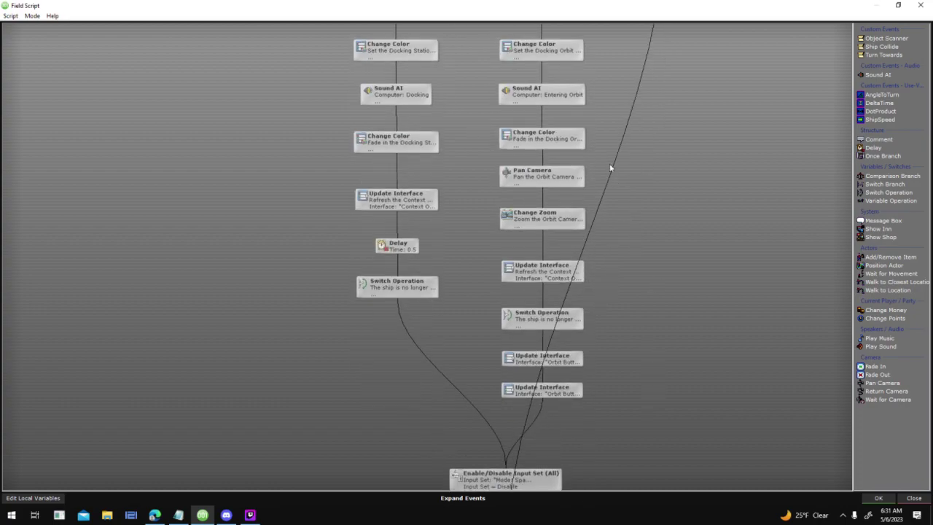
pyautogui.moveTo(611, 168); pyautogui.dragTo(589, 292)
pyautogui.doubleClick(529, 132)
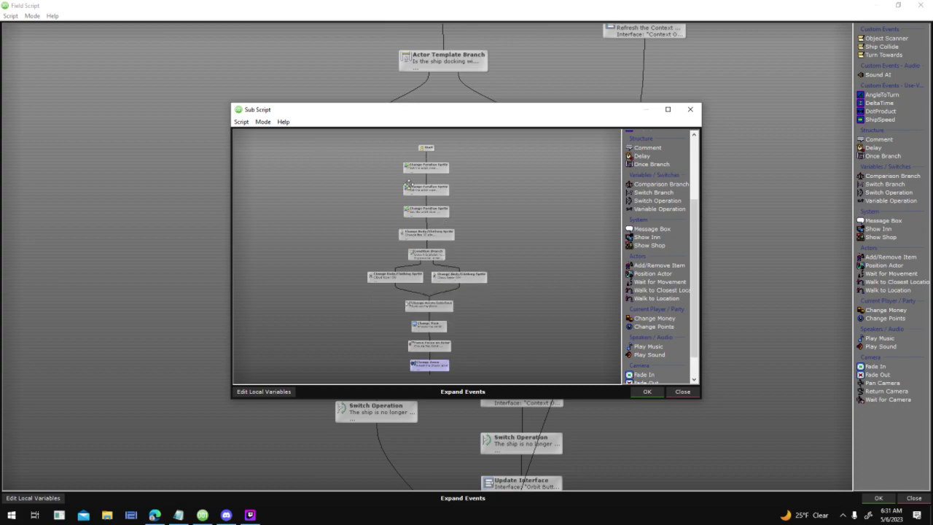
pyautogui.click(647, 392)
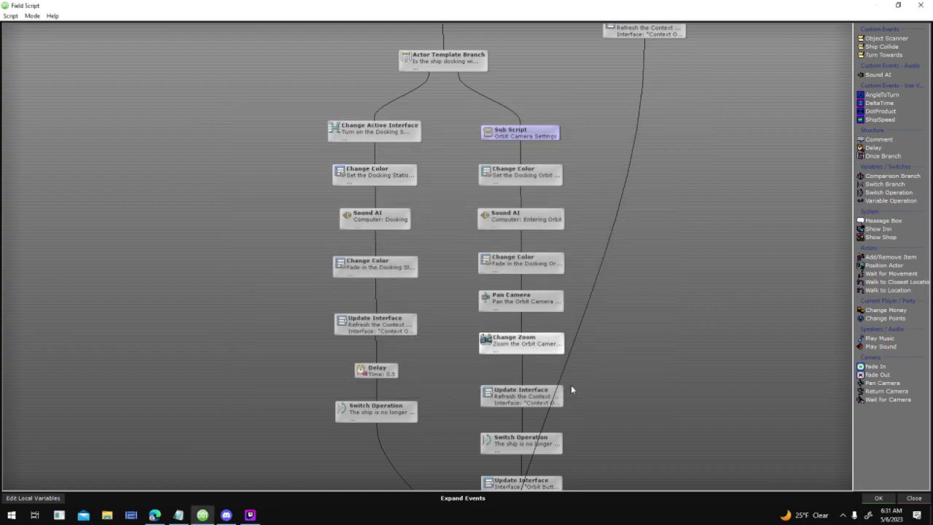
pyautogui.scroll(-1, 604, 251)
pyautogui.scroll(-3, 605, 248)
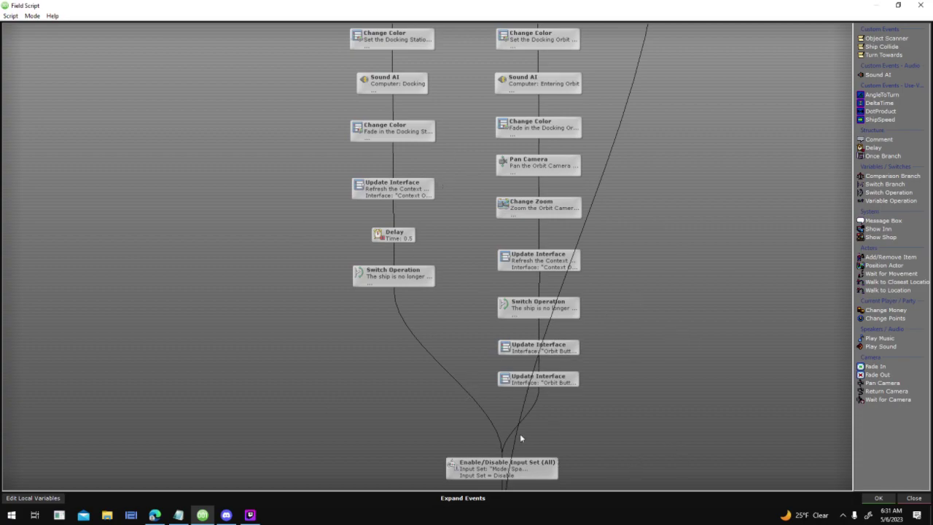
# - Move the script's final Switch Operation node sideways so it sits beneath the out-of-range branch, clear of the docking branches
pyautogui.scroll(-5, 698, 302)
pyautogui.moveTo(519, 430); pyautogui.dragTo(654, 470)
pyautogui.scroll(-1, 648, 312)
pyautogui.scroll(-2, 648, 313)
# - Check the Enable/Disable Input Set event for Mode: Space Flight and move the Menu input set node slightly down
pyautogui.doubleClick(503, 242)
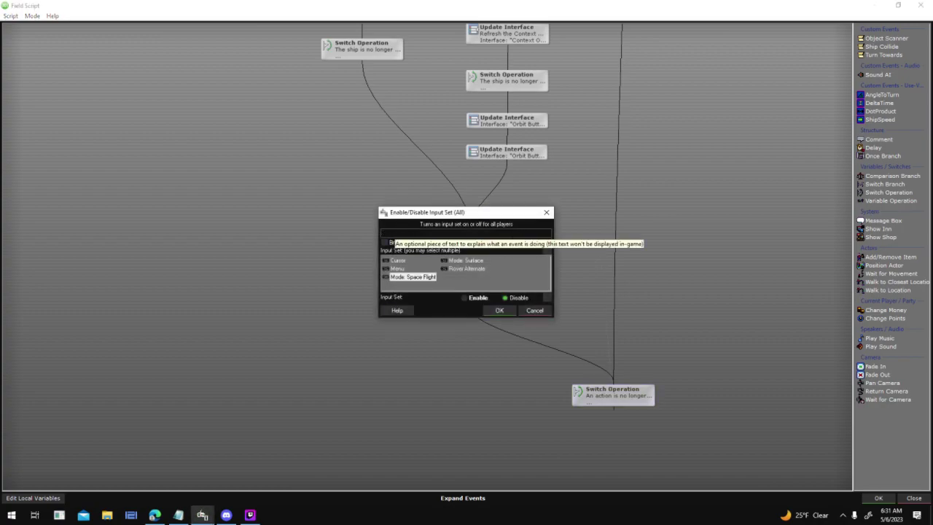
pyautogui.moveTo(517, 212); pyautogui.dragTo(688, 171)
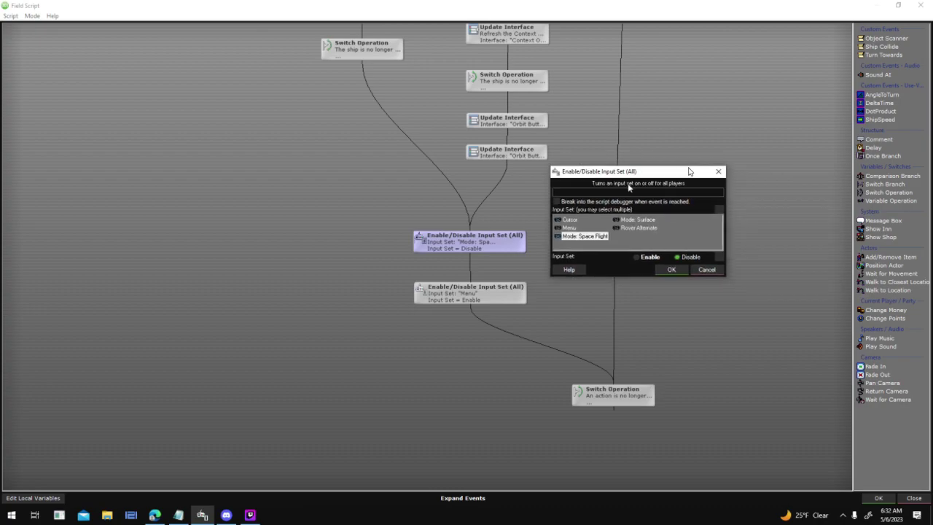
pyautogui.click(682, 272)
pyautogui.click(470, 289)
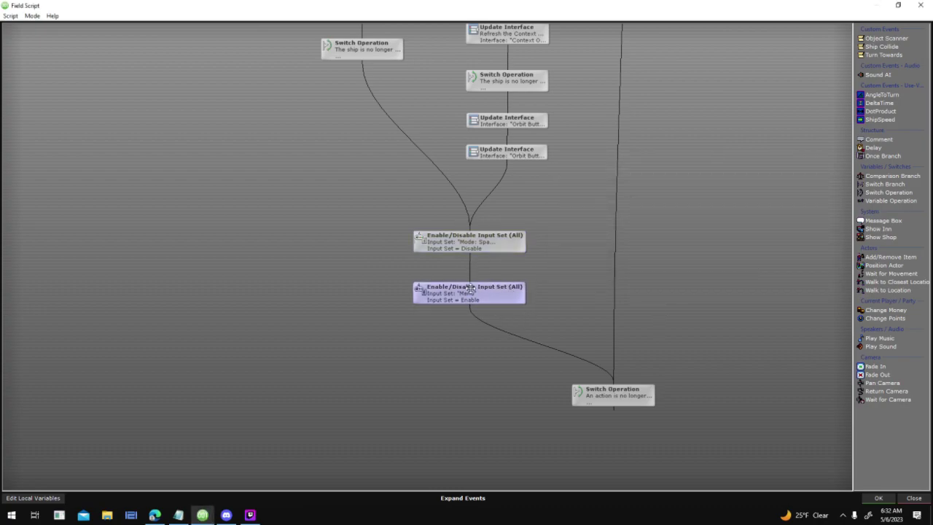
pyautogui.moveTo(473, 293); pyautogui.dragTo(473, 297)
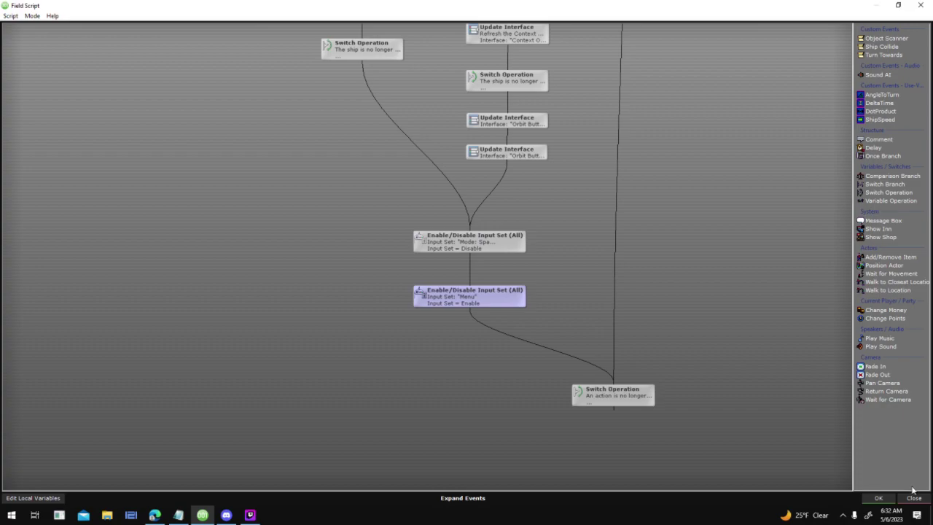
# - Move the Change Velocity X and Change Velocity Y nodes slightly down and keep the script changes
pyautogui.scroll(10, 703, 188)
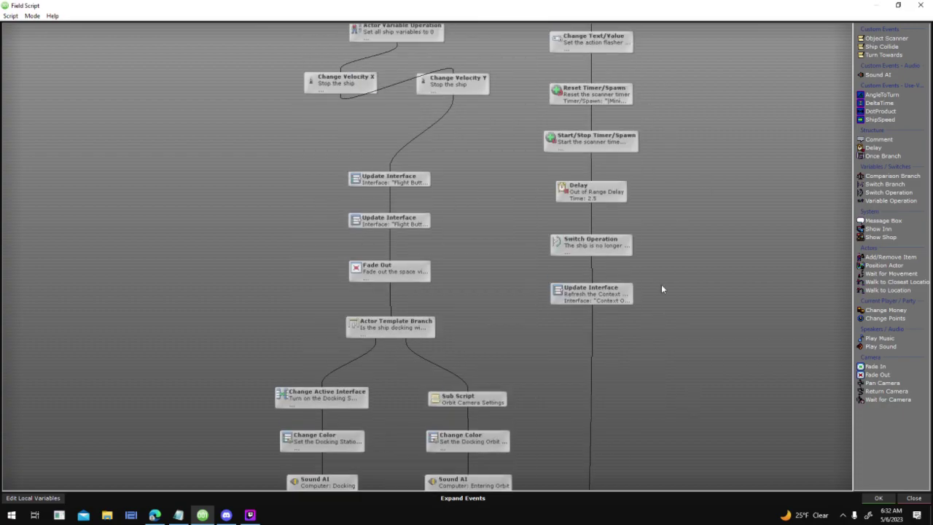
pyautogui.scroll(5, 705, 146)
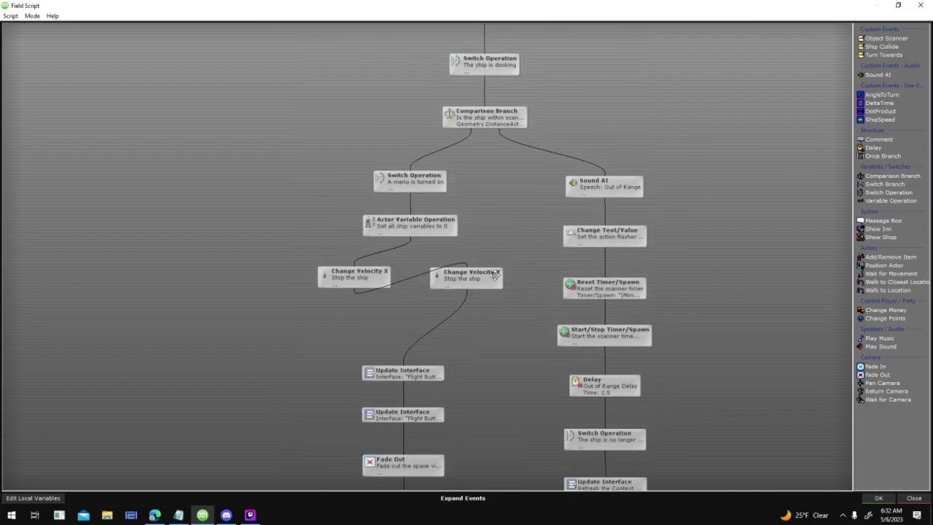
pyautogui.moveTo(494, 275); pyautogui.dragTo(493, 296)
pyautogui.moveTo(359, 276); pyautogui.dragTo(355, 301)
pyautogui.click(486, 314)
pyautogui.scroll(-15, 720, 287)
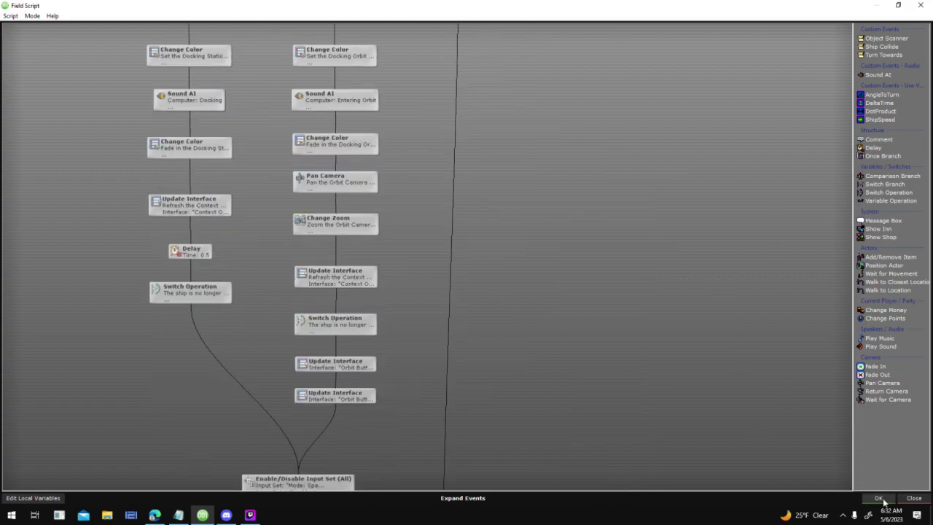
pyautogui.click(879, 498)
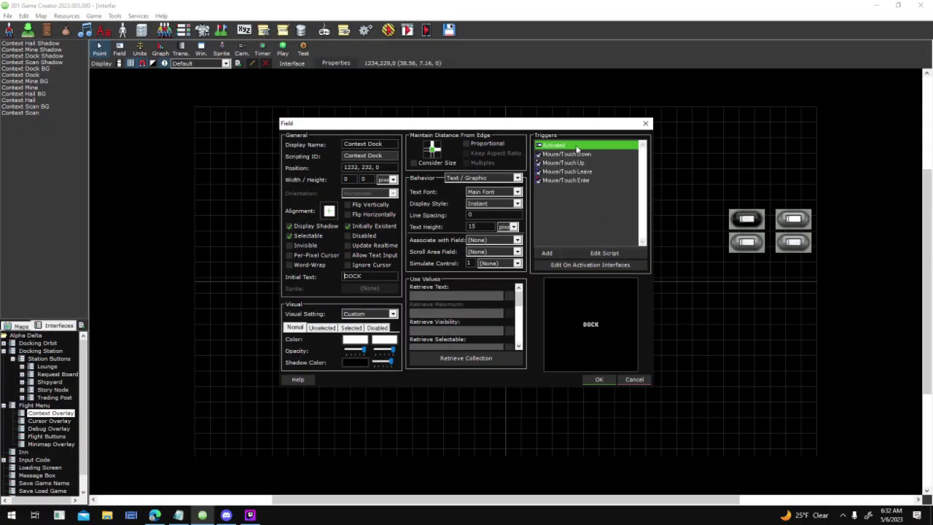
# - Reopen the Context Dock field's docking script to check its overall layout, and confirm the script and field
pyautogui.doubleClick(595, 181)
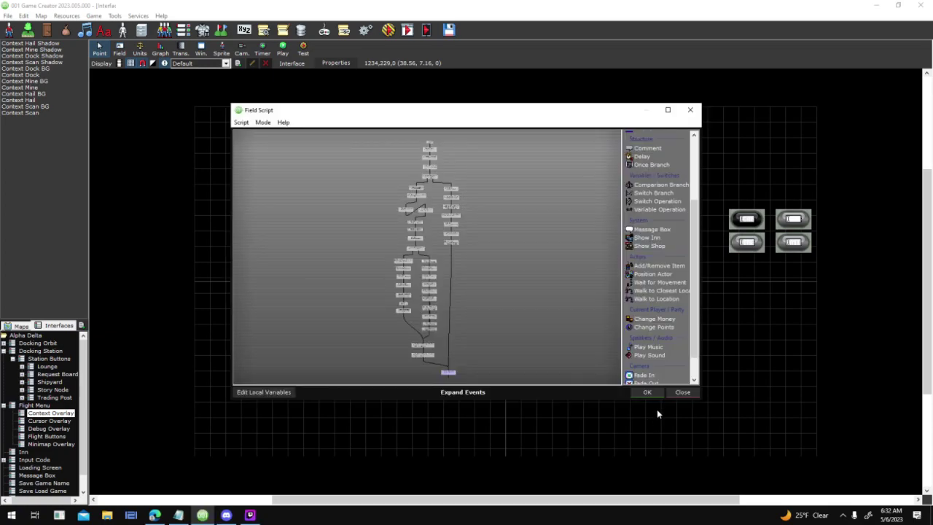
pyautogui.click(647, 393)
pyautogui.click(600, 380)
# - Save the interface, launch a game test with the current testing options, and start a new game
pyautogui.click(388, 30)
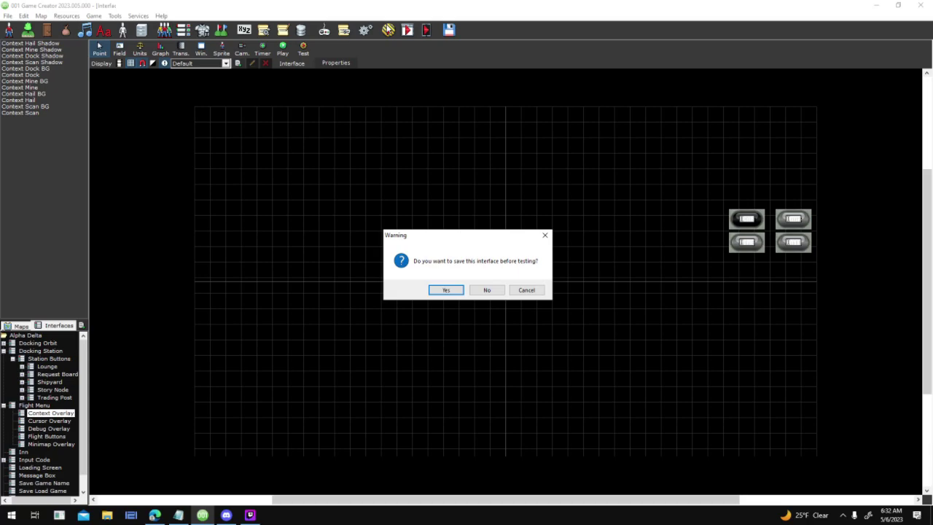
pyautogui.press('Return')
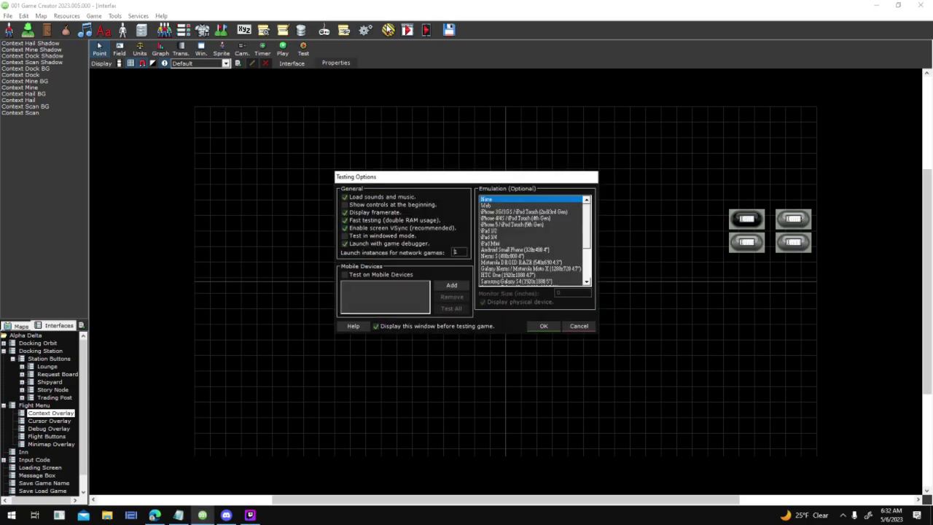
pyautogui.press('Return')
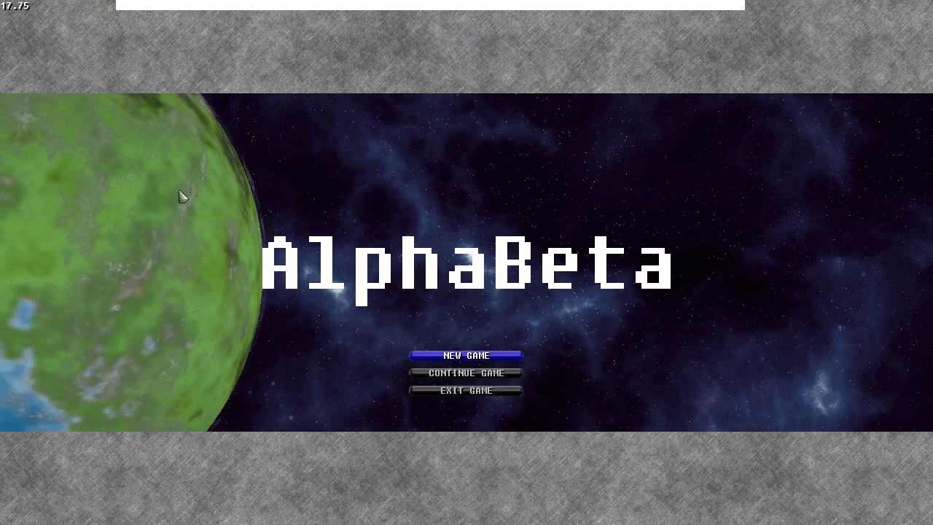
pyautogui.click(477, 356)
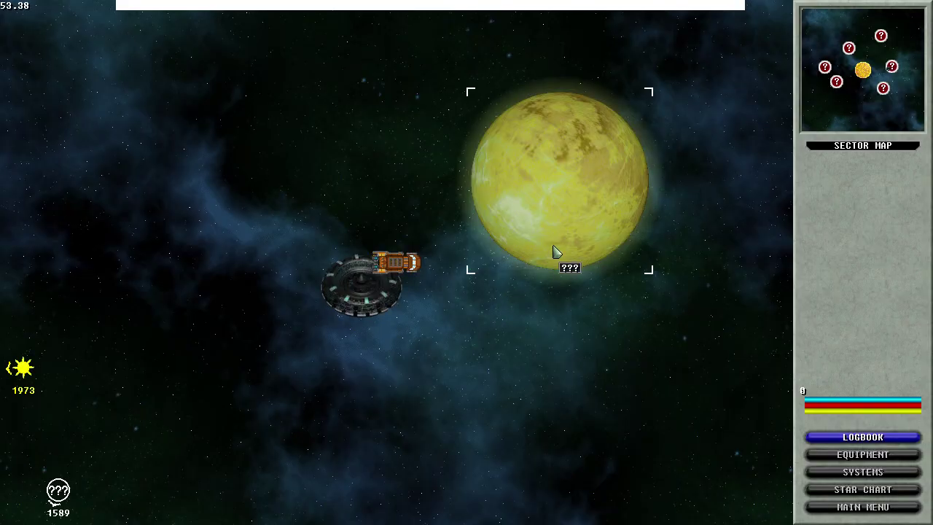
# - Test docking at Helios Station, move the selection down to Lounge, and return to space
pyautogui.click(357, 288)
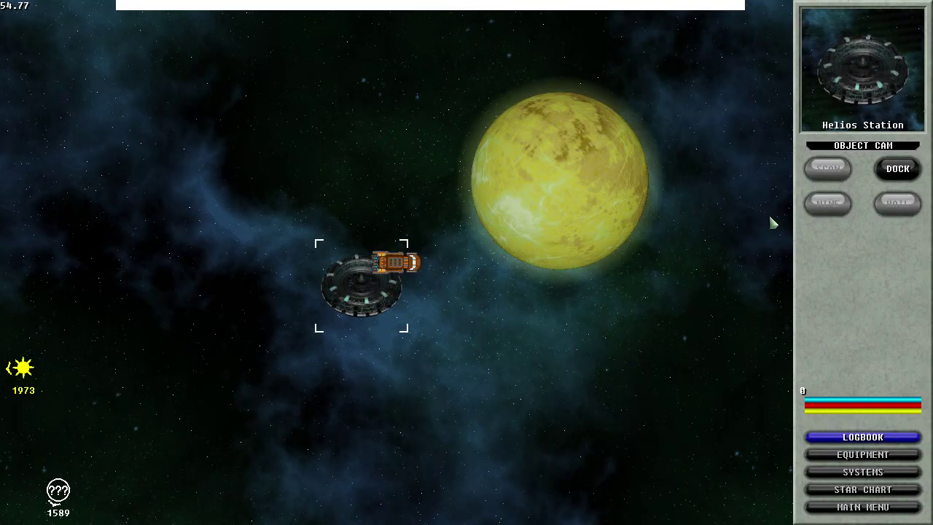
pyautogui.click(910, 172)
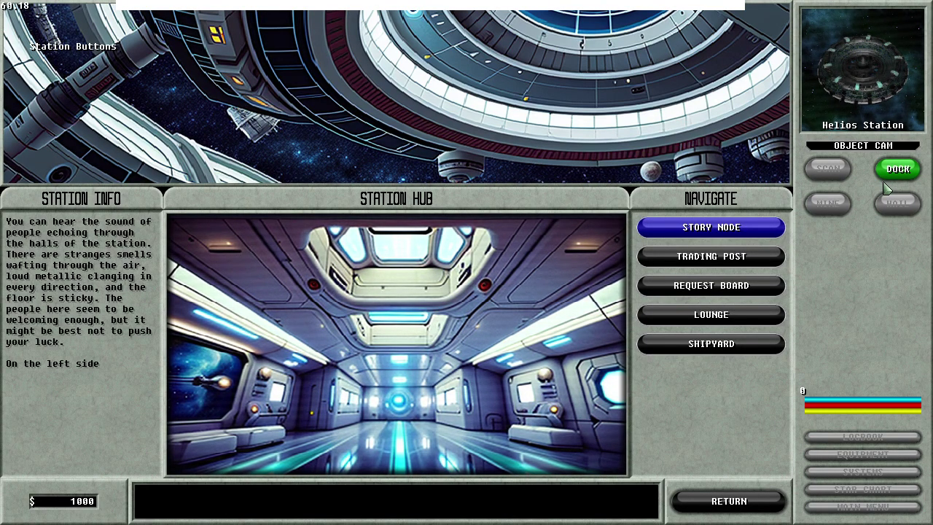
pyautogui.press('Down')
pyautogui.press('Down')
pyautogui.press('Down')
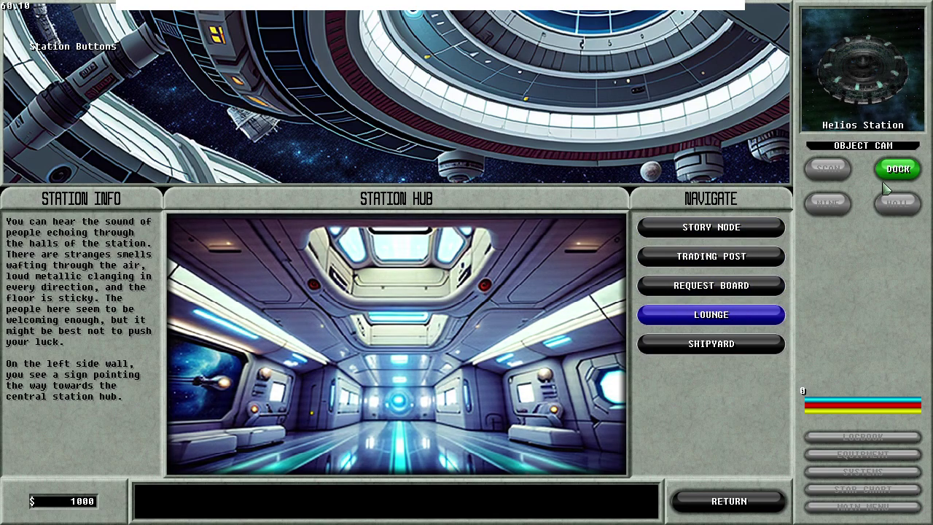
pyautogui.press('Escape')
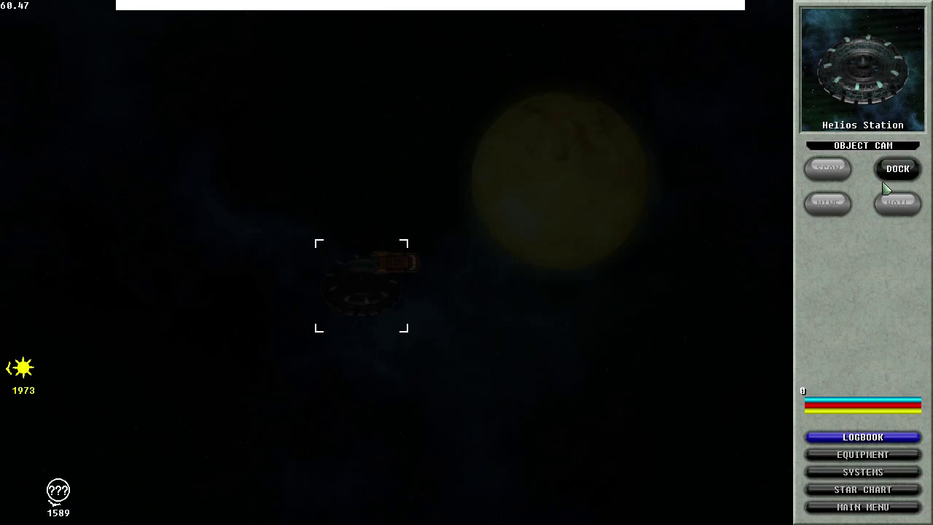
# - Fly the ship towards the unidentified yellow planet, select it and scan it
pyautogui.press('a')
pyautogui.press('w')
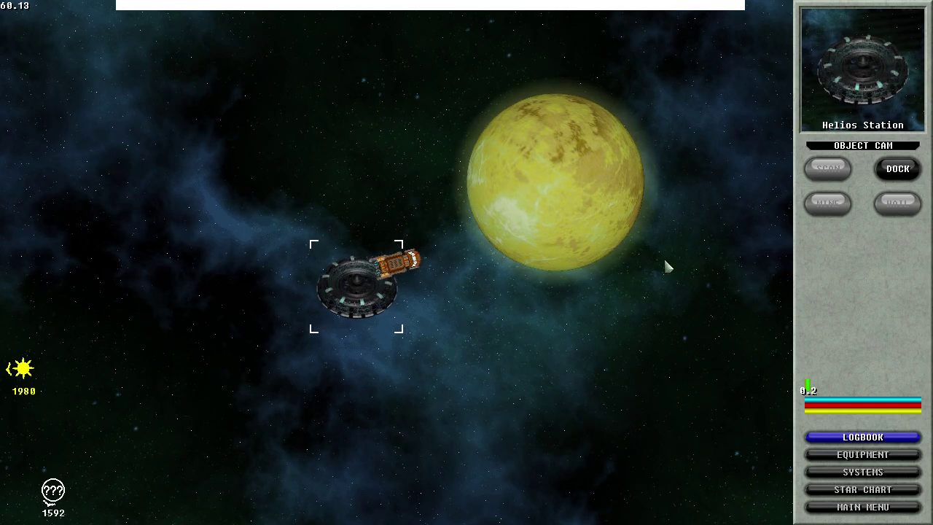
pyautogui.click(501, 229)
pyautogui.press('a')
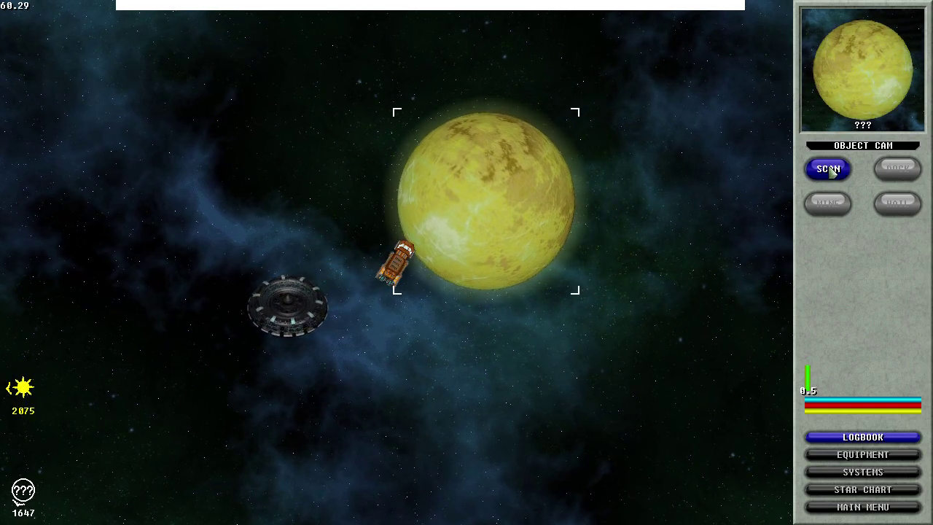
pyautogui.click(829, 169)
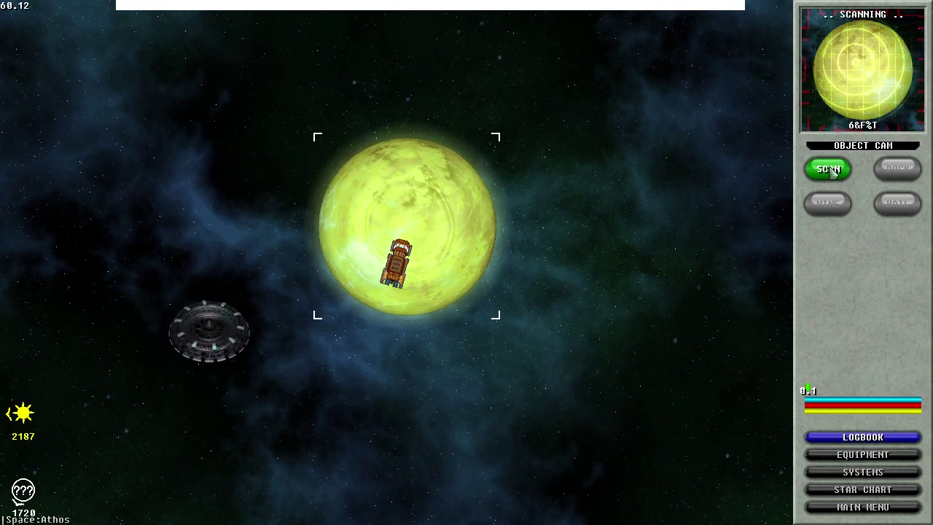
# - Test entering and leaving orbit at Athos, and try selecting Helios Station and the planet in turn
pyautogui.click(881, 167)
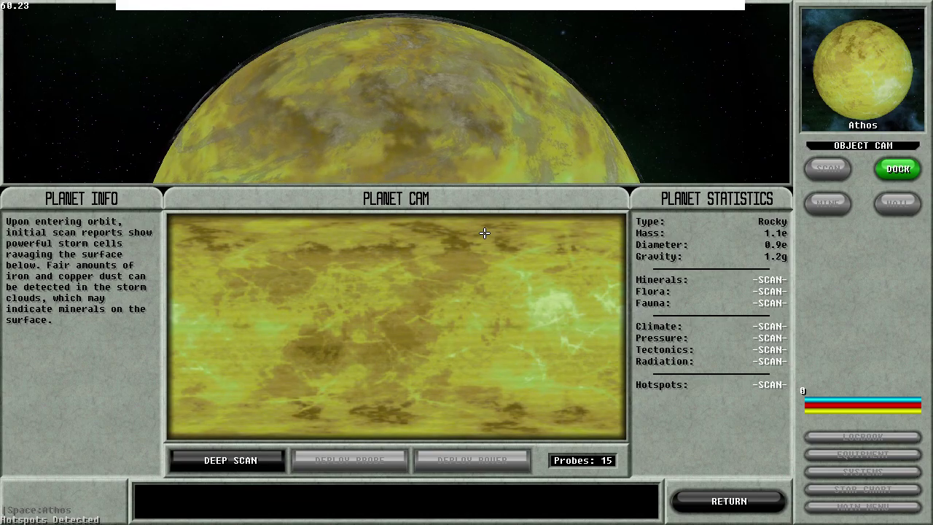
pyautogui.press('Escape')
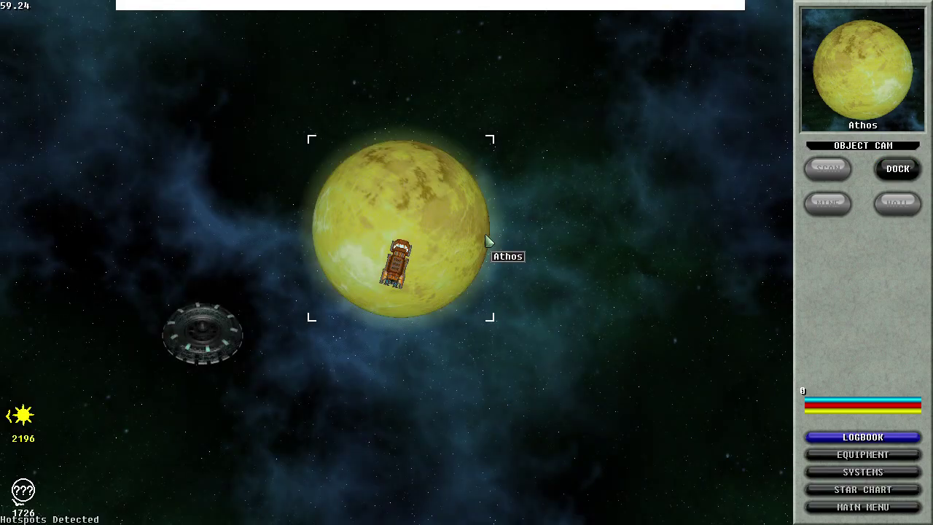
pyautogui.click(206, 340)
pyautogui.click(373, 204)
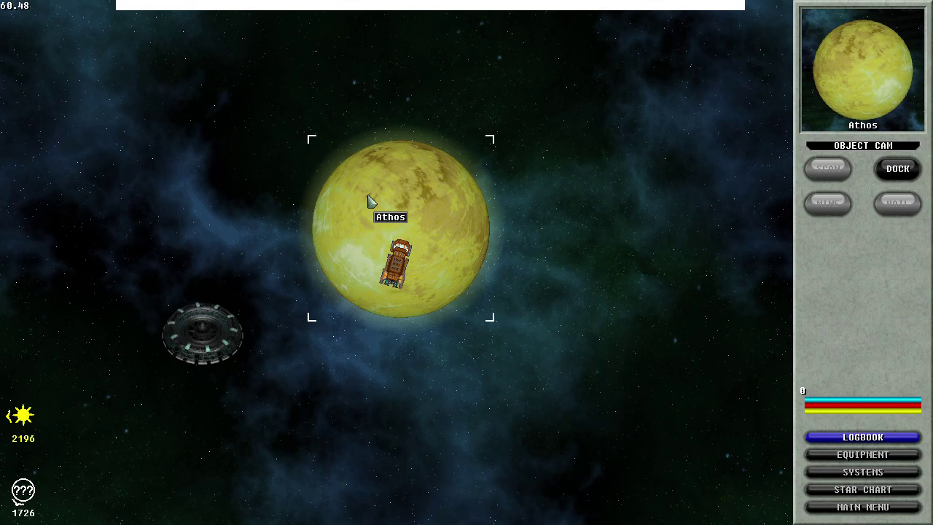
# - Turn the ship around, select Helios Station as the target and fly back to it
pyautogui.press('Left')
pyautogui.press('Left')
pyautogui.press('Up')
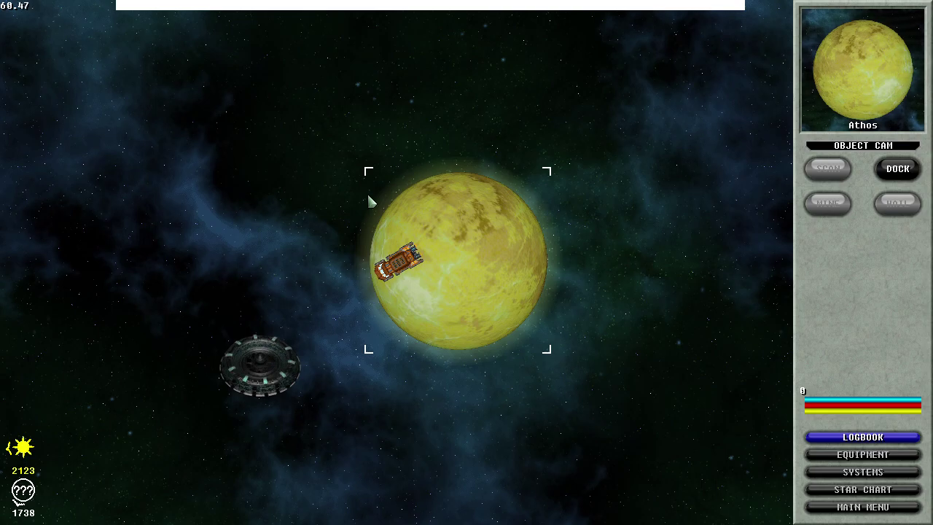
pyautogui.press('Left')
pyautogui.press('Left')
pyautogui.press('Up')
pyautogui.click(647, 349)
pyautogui.click(245, 330)
pyautogui.press('Right')
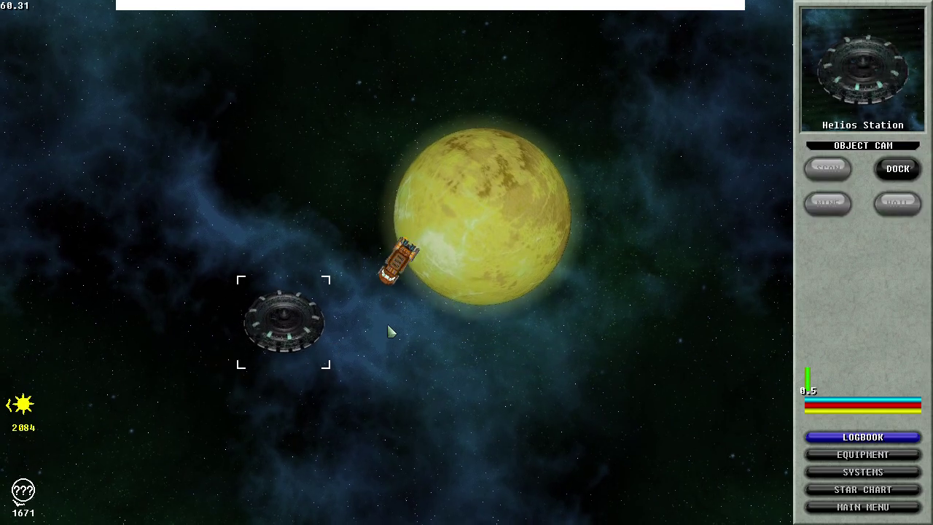
pyautogui.press('Right')
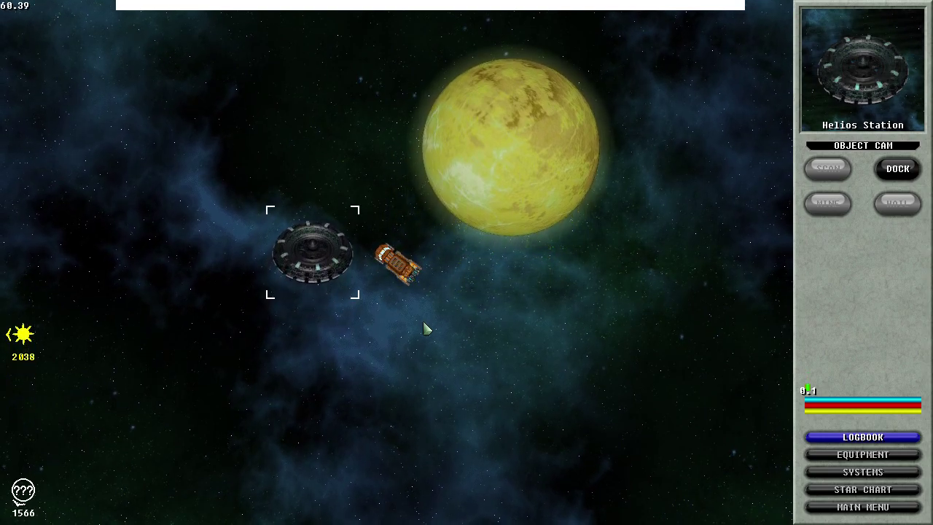
# - Dock at Helios Station repeatedly, returning to space after each docking, to test the transitions
pyautogui.click(898, 169)
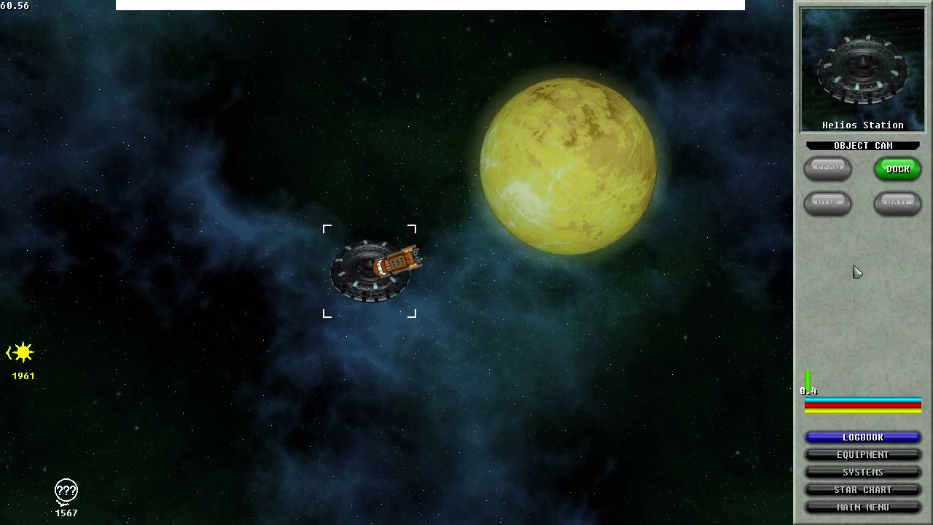
pyautogui.click(898, 169)
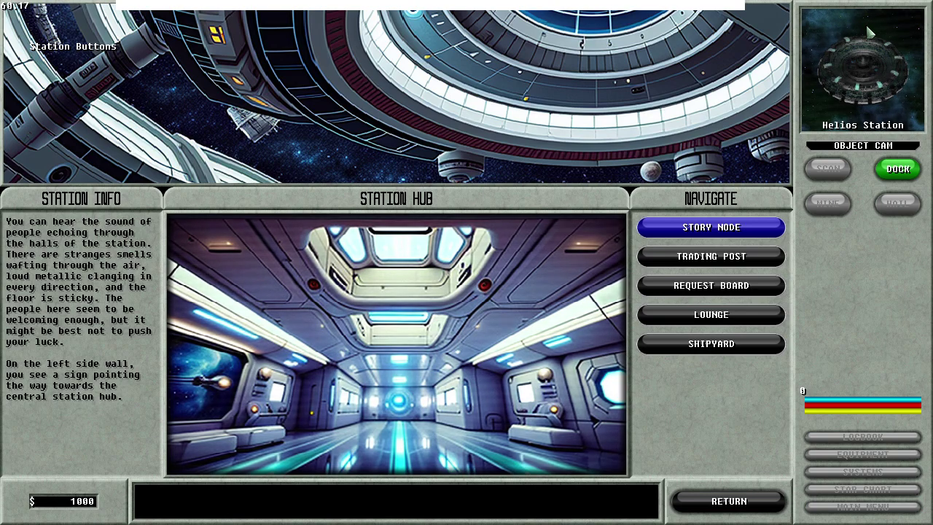
pyautogui.press('Escape')
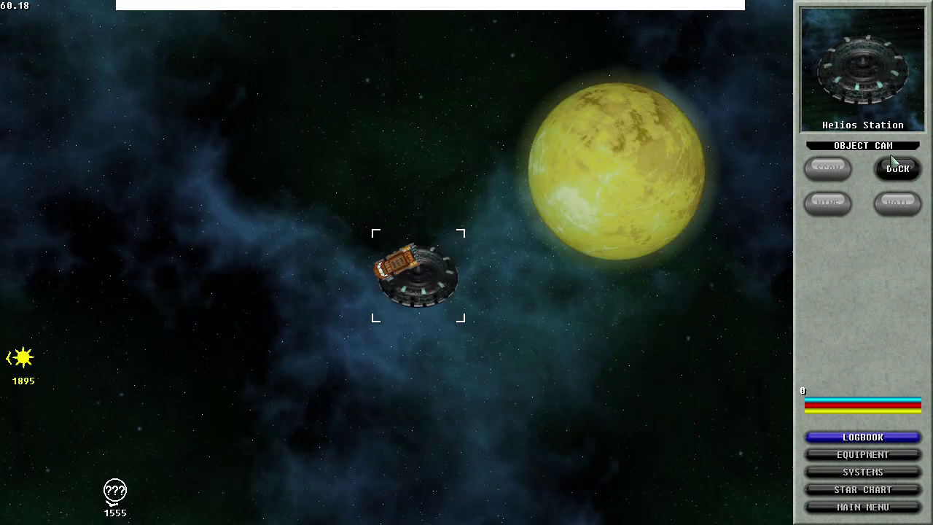
pyautogui.click(908, 168)
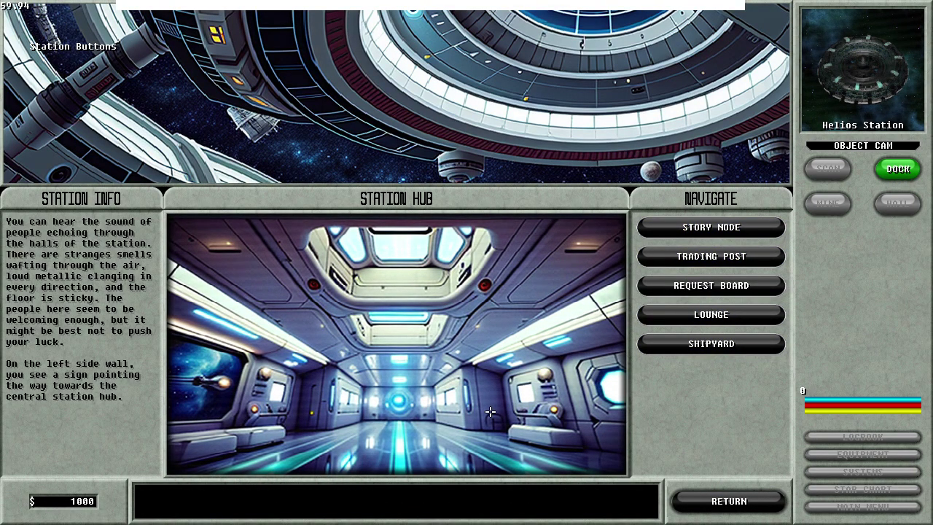
pyautogui.click(761, 510)
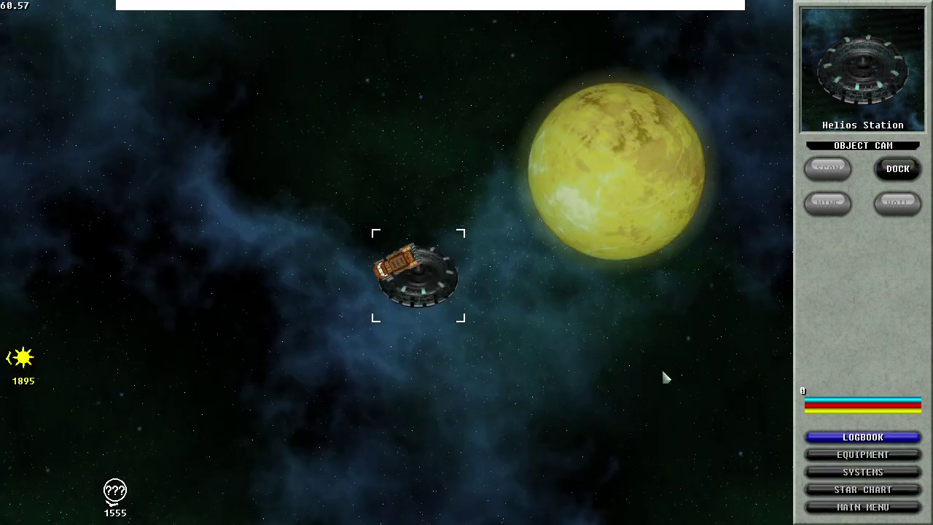
pyautogui.click(916, 170)
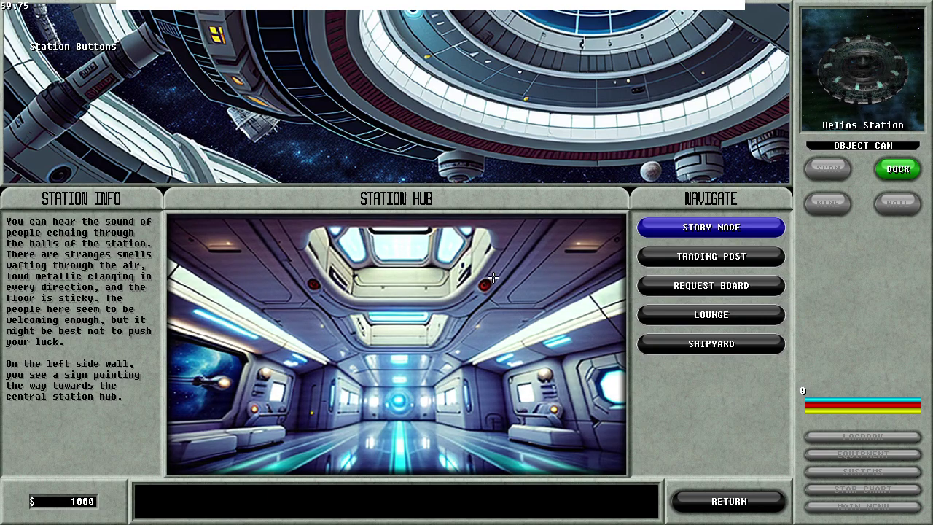
pyautogui.click(729, 501)
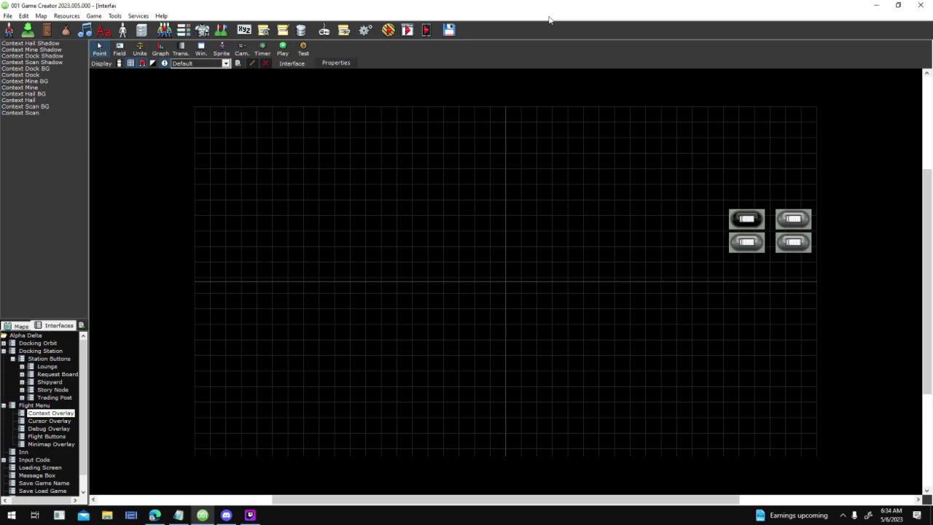
# - Open the Request Board interface under Station Buttons
pyautogui.moveTo(302, 100); pyautogui.dragTo(344, 120, button='middle')
pyautogui.moveTo(288, 328); pyautogui.dragTo(273, 263, button='middle')
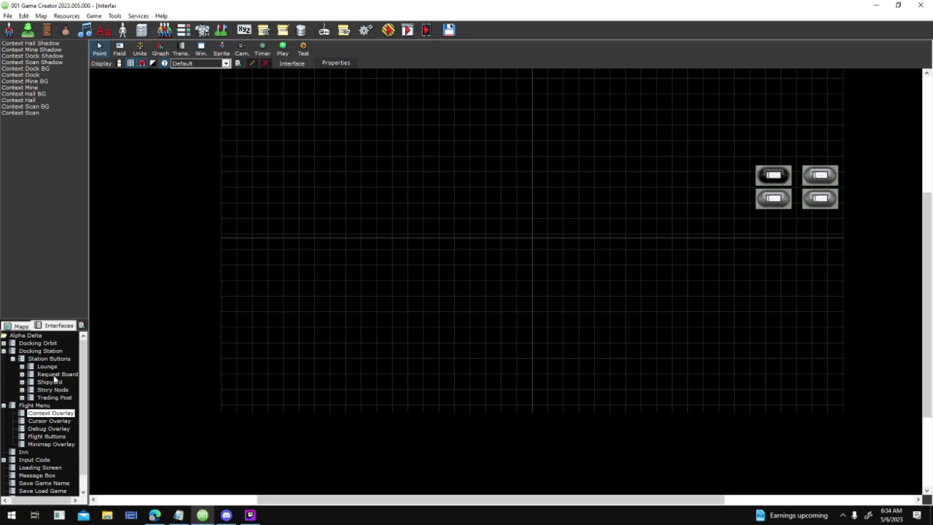
pyautogui.click(56, 374)
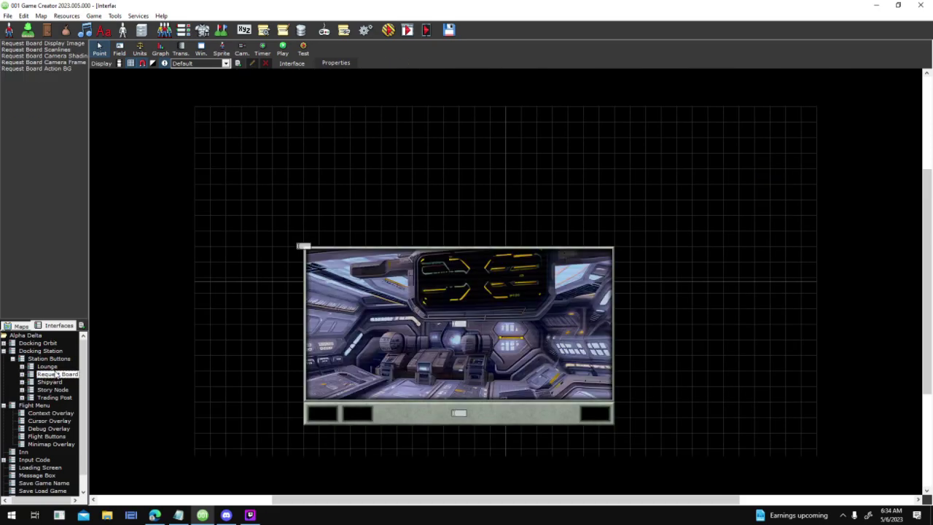
# - Copy the Request Board Camera Shading field and paste it into the Minimap Overlay interface
pyautogui.click(70, 56)
pyautogui.rightClick(70, 56)
pyautogui.click(82, 121)
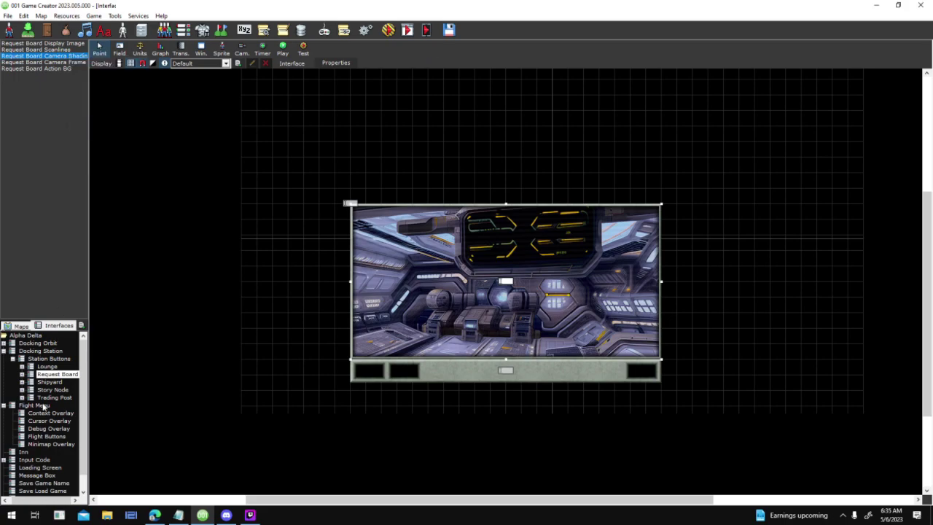
pyautogui.click(51, 444)
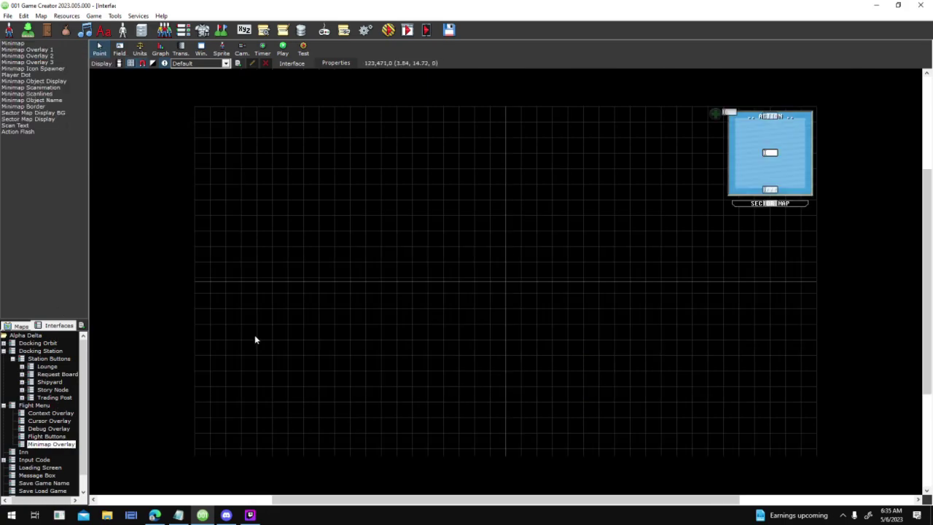
pyautogui.rightClick(543, 222)
pyautogui.click(564, 298)
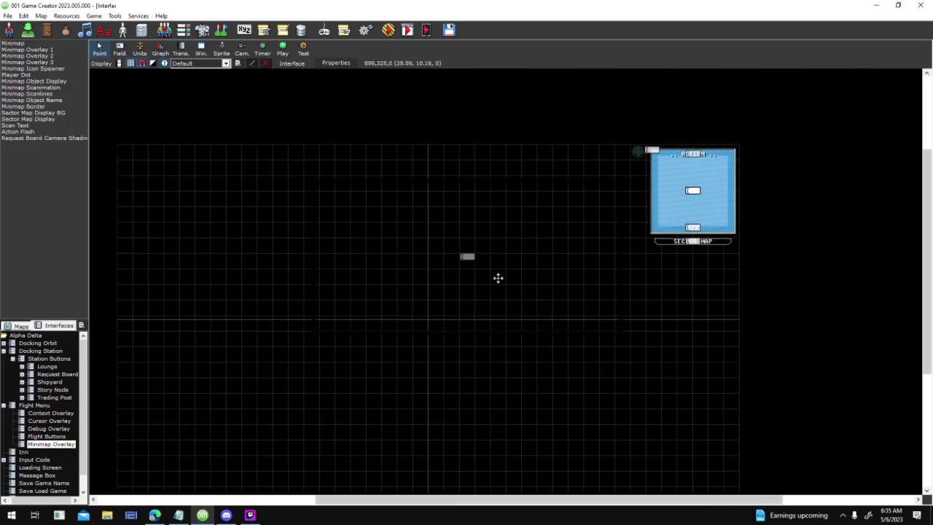
# - Resize the pasted shading field to 176 × 176 pixels and align it over the minimap display
pyautogui.click(468, 256)
pyautogui.click(461, 254)
pyautogui.moveTo(462, 228); pyautogui.dragTo(538, 260)
pyautogui.moveTo(581, 297); pyautogui.dragTo(690, 191)
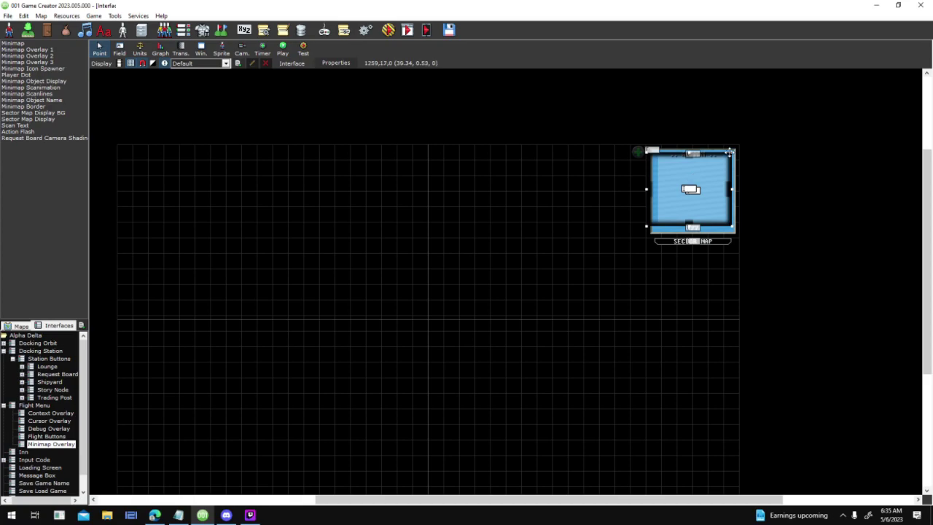
pyautogui.moveTo(741, 147); pyautogui.dragTo(736, 149)
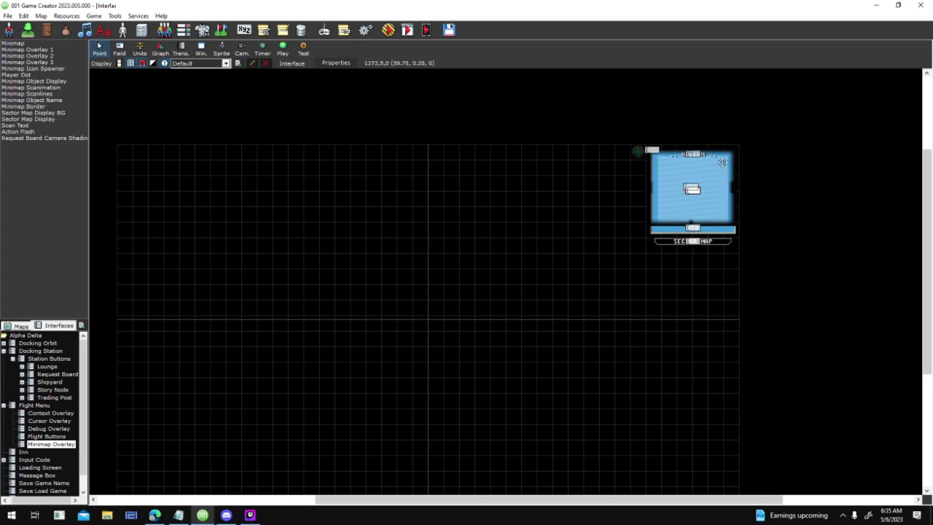
pyautogui.click(711, 181)
pyautogui.moveTo(737, 228); pyautogui.dragTo(736, 235)
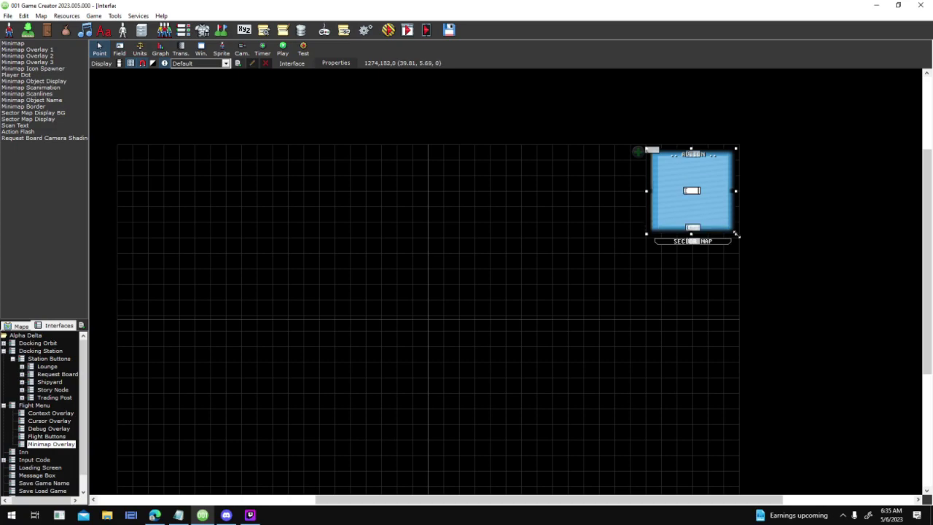
pyautogui.doubleClick(724, 207)
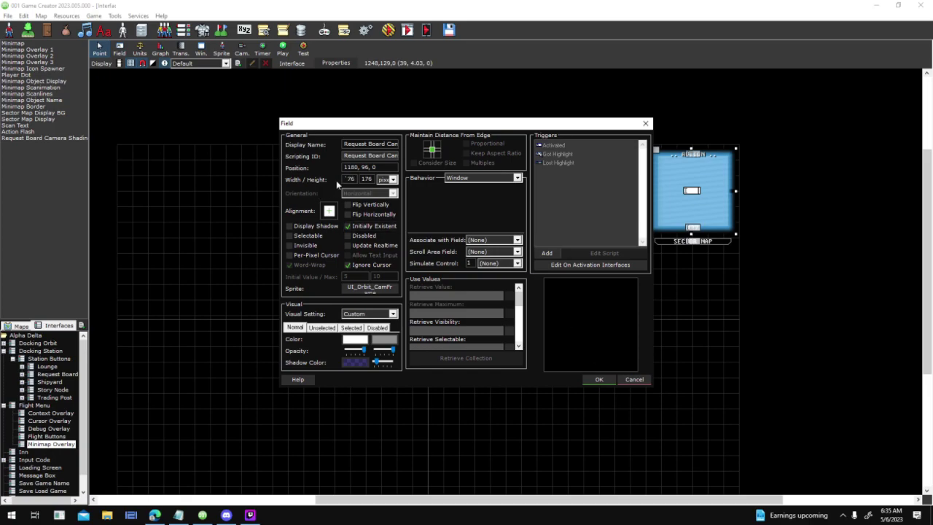
pyautogui.click(601, 379)
pyautogui.moveTo(712, 209); pyautogui.dragTo(715, 210)
# - Move the pasted shading field backward three places in the layer order, behind Sector Map Display
pyautogui.rightClick(722, 212)
pyautogui.moveTo(751, 308)
pyautogui.click(822, 341)
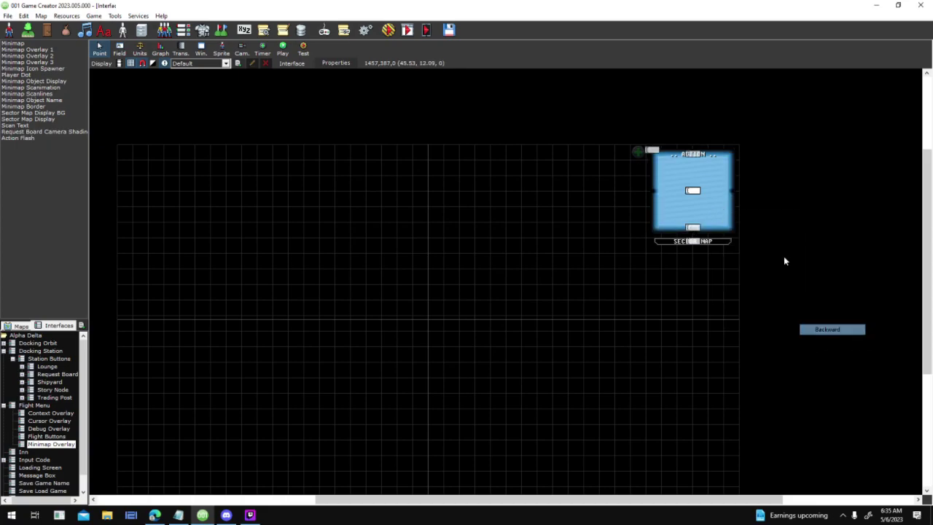
pyautogui.rightClick(731, 204)
pyautogui.moveTo(762, 298)
pyautogui.click(831, 319)
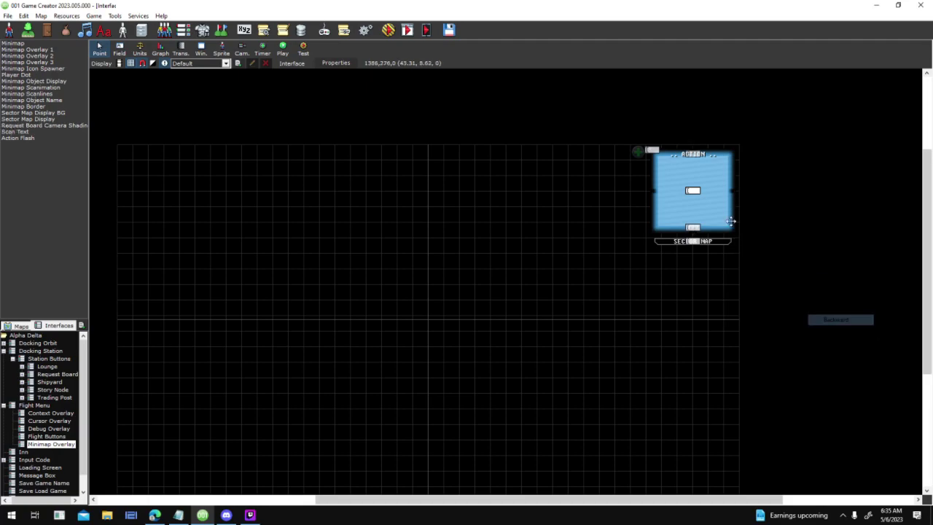
pyautogui.rightClick(726, 217)
pyautogui.moveTo(777, 312)
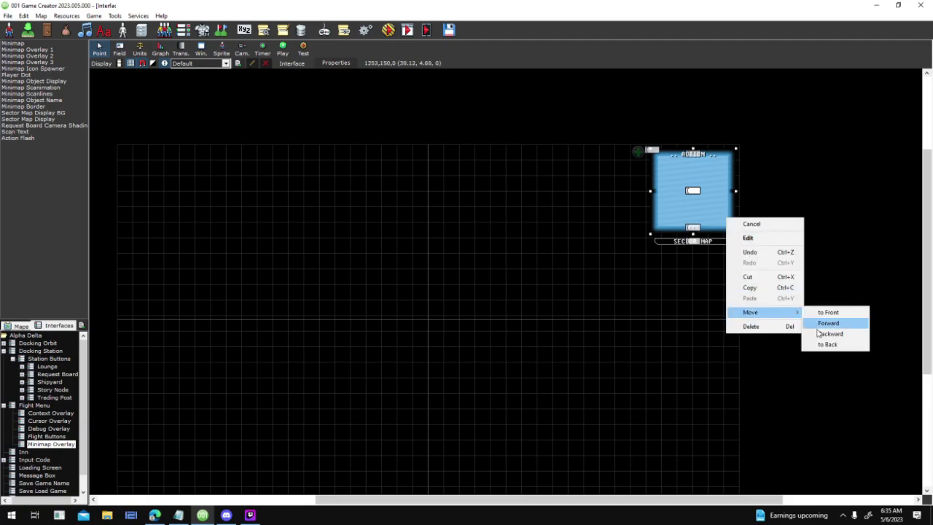
pyautogui.click(820, 335)
# - Rename the pasted shading field as Minimap Cam Shading
pyautogui.click(55, 114)
pyautogui.click(58, 118)
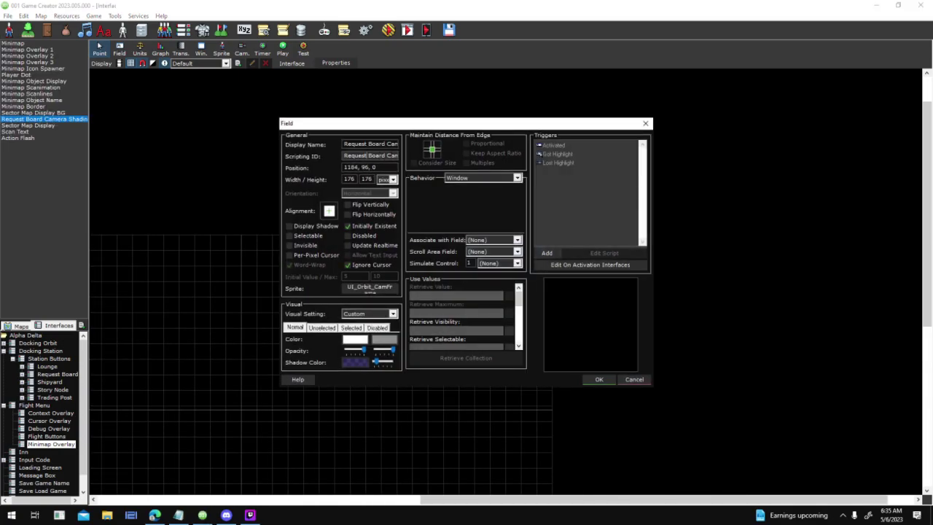
pyautogui.moveTo(388, 144); pyautogui.dragTo(361, 144)
pyautogui.press('BackSpace')
pyautogui.hotkey('ctrl', 'shift', 'Right')
pyautogui.write('Minimap Camera')
pyautogui.press('Return')
# - Move Minimap Cam Shading backward past Sector Map Display BG and Minimap Border until it sits behind Minimap Object Name
pyautogui.rightClick(55, 120)
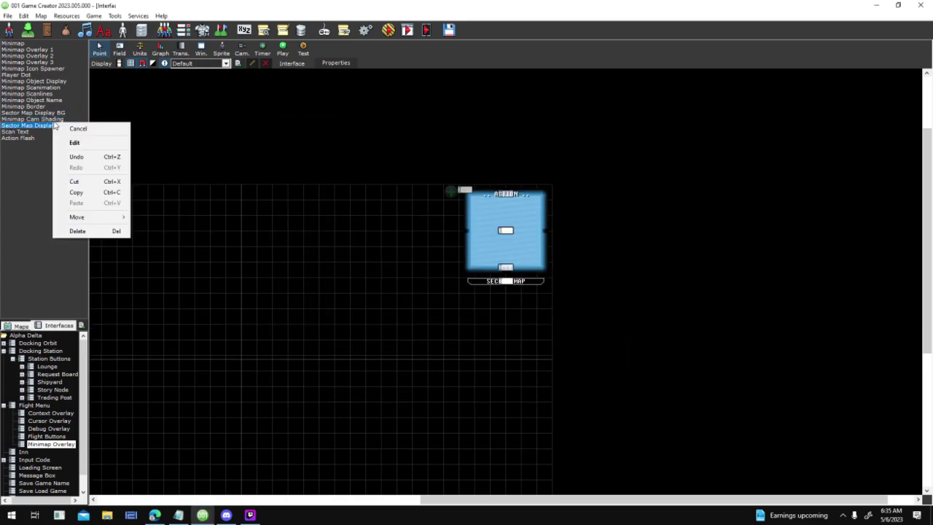
pyautogui.moveTo(106, 217)
pyautogui.click(177, 238)
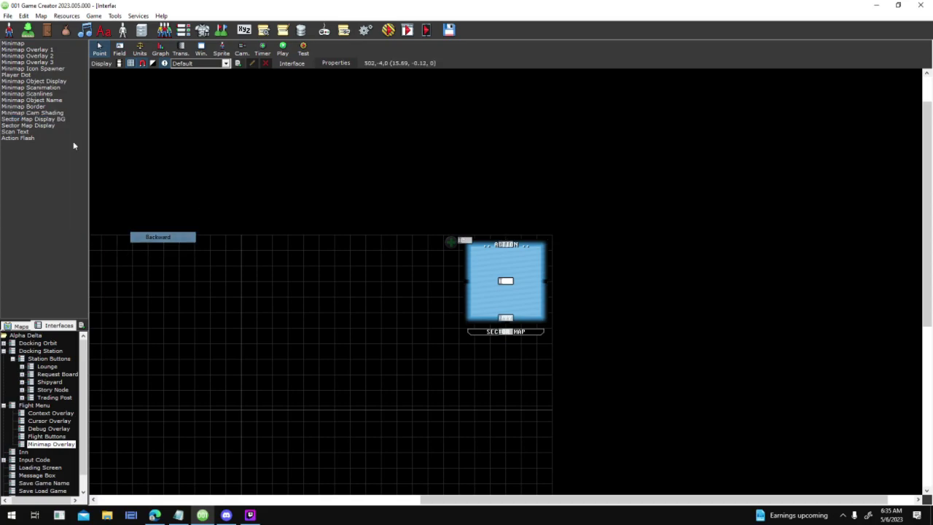
pyautogui.rightClick(56, 116)
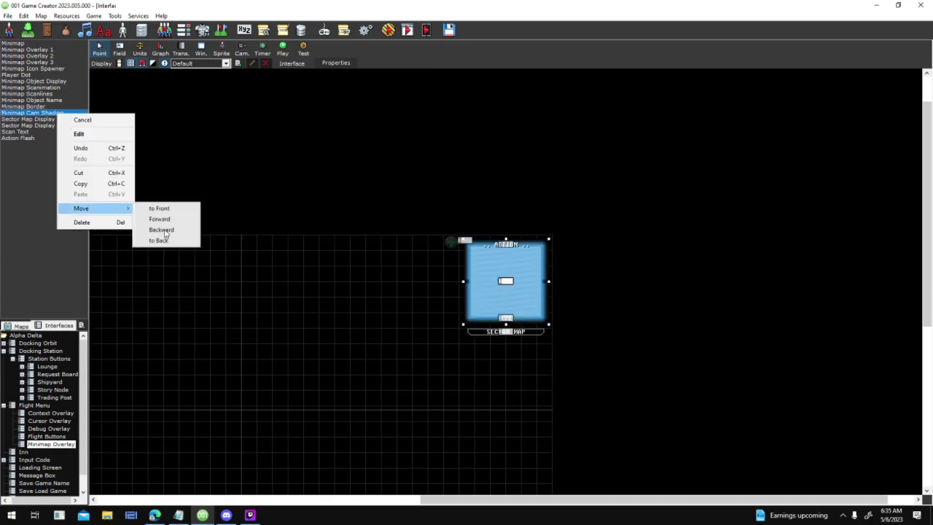
pyautogui.click(167, 230)
pyautogui.rightClick(40, 107)
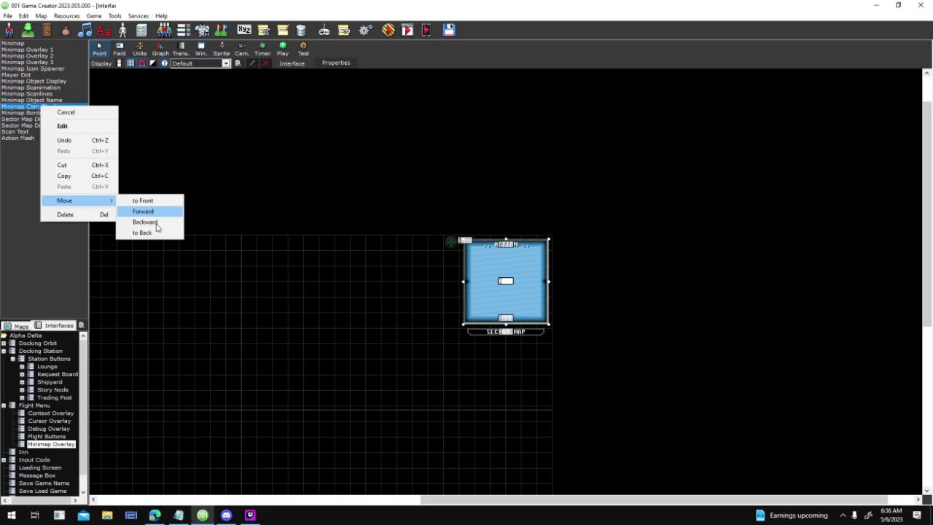
pyautogui.click(151, 221)
# - Try Minimap Cam Shading behind Minimap Scanlines and bring it forward again by one place
pyautogui.click(48, 102)
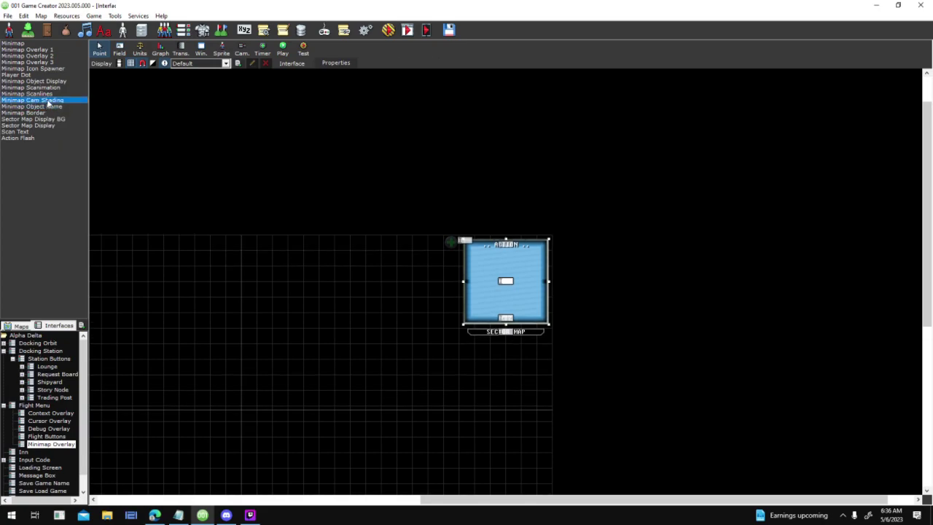
pyautogui.rightClick(48, 101)
pyautogui.moveTo(135, 195)
pyautogui.click(160, 217)
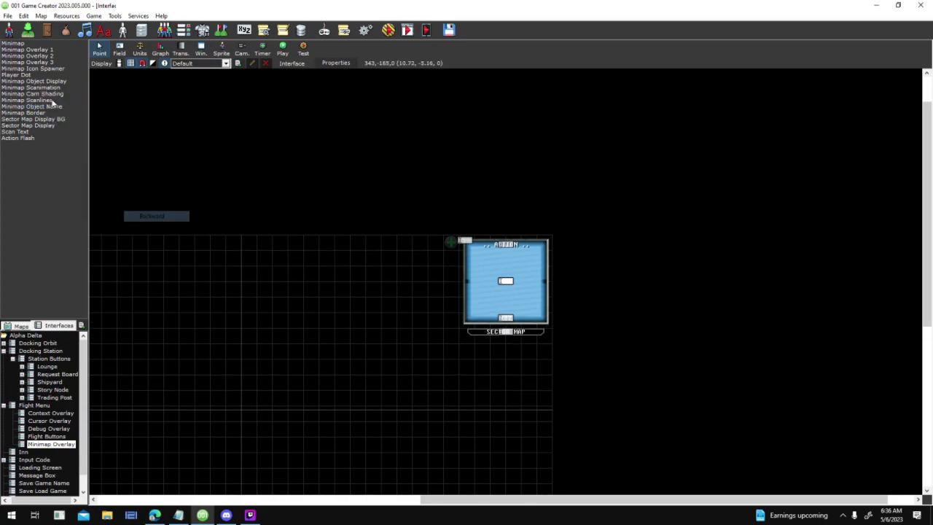
pyautogui.rightClick(52, 93)
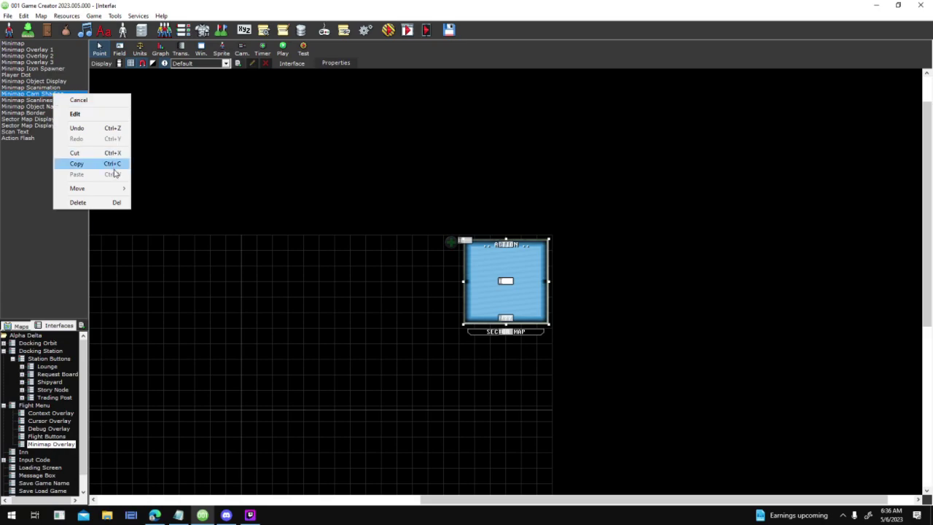
pyautogui.moveTo(118, 194)
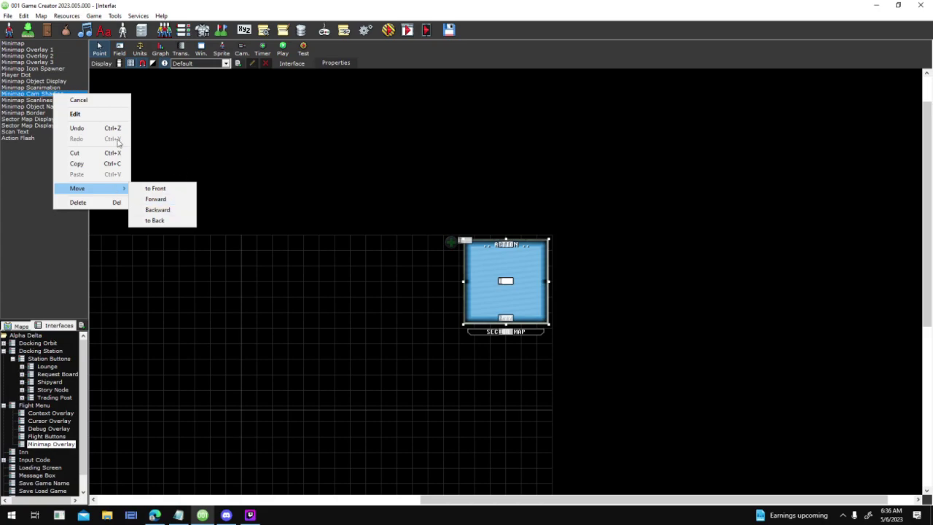
pyautogui.click(66, 100)
pyautogui.rightClick(64, 100)
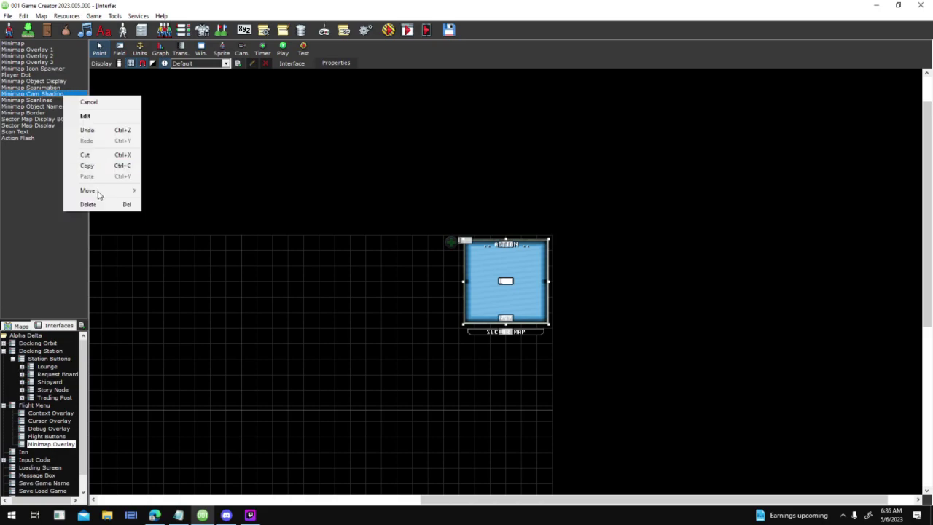
pyautogui.click(171, 202)
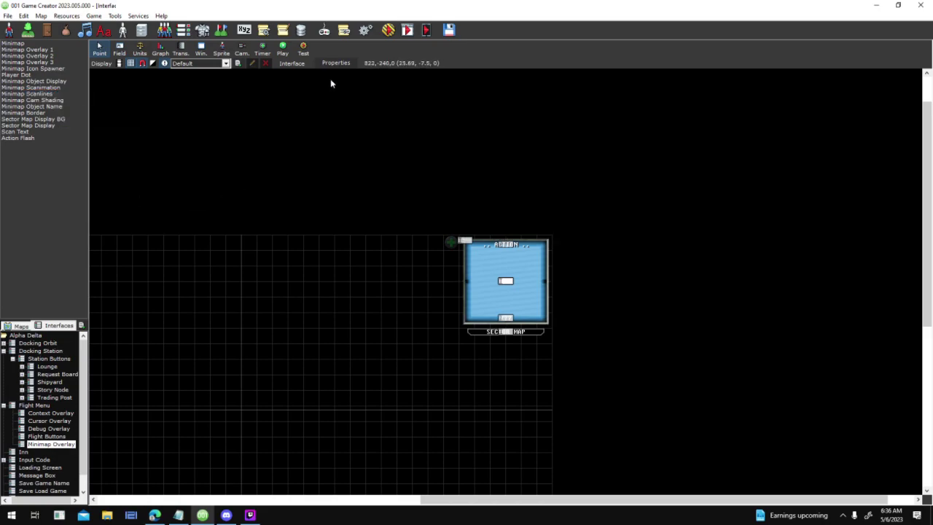
# - Run the game from the editor and start a new game
pyautogui.click(389, 31)
pyautogui.click(444, 289)
pyautogui.press('Return')
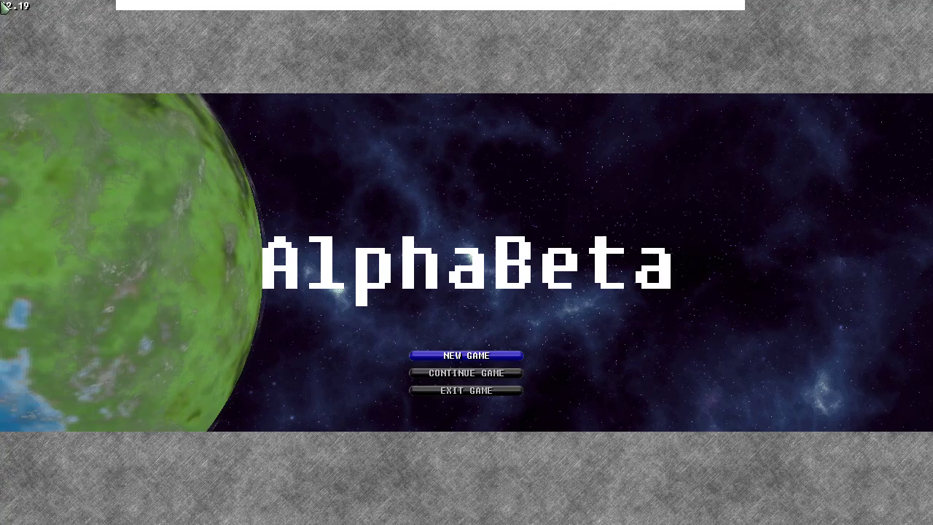
pyautogui.press('Return')
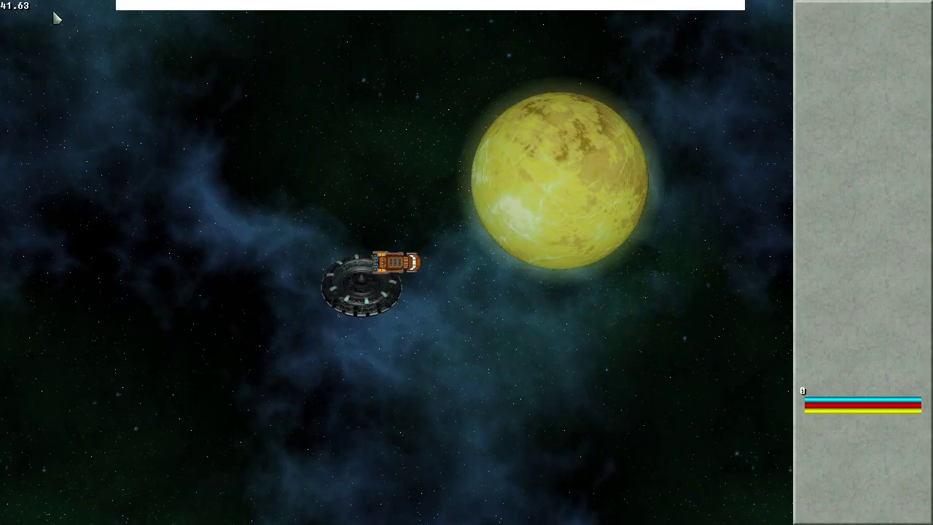
# - Select the yellow planet as the target, fly the ship towards it and scan it
pyautogui.click(571, 228)
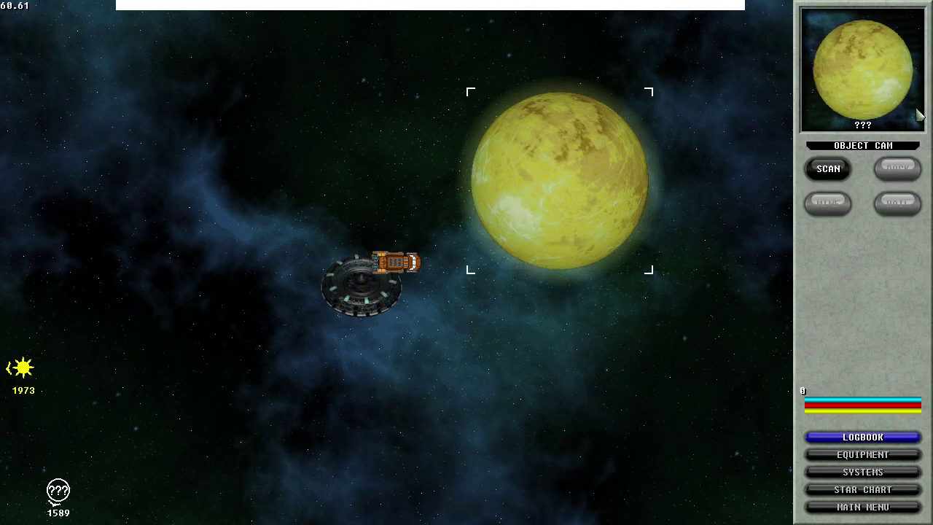
pyautogui.press('Up')
pyautogui.press('Left')
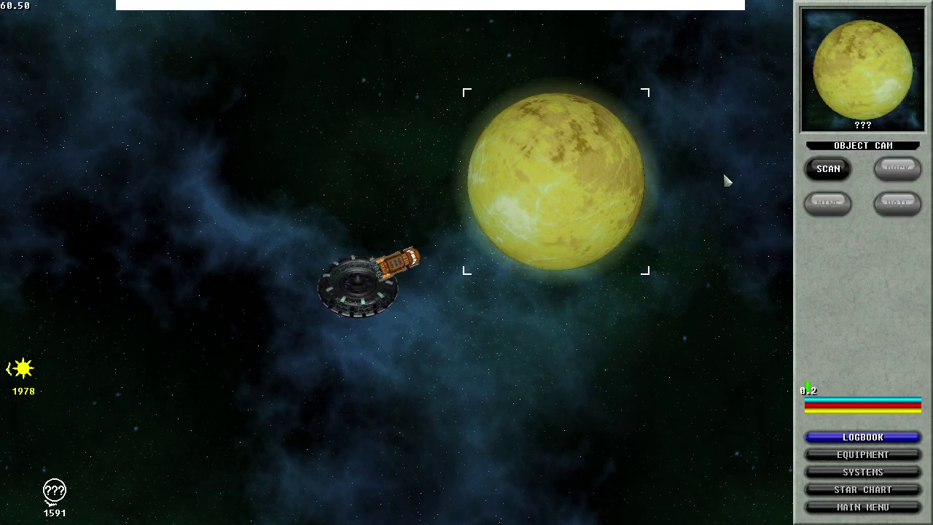
pyautogui.press('Up')
pyautogui.press('Left')
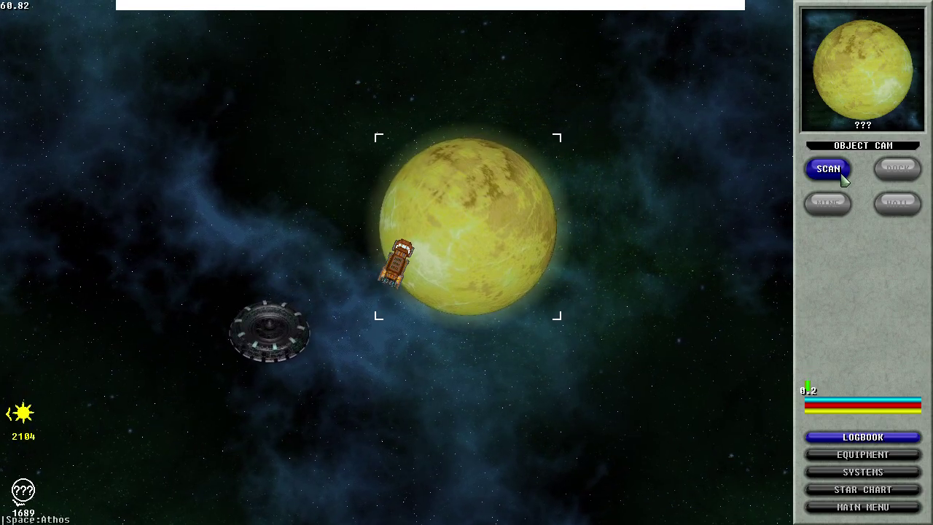
pyautogui.click(828, 169)
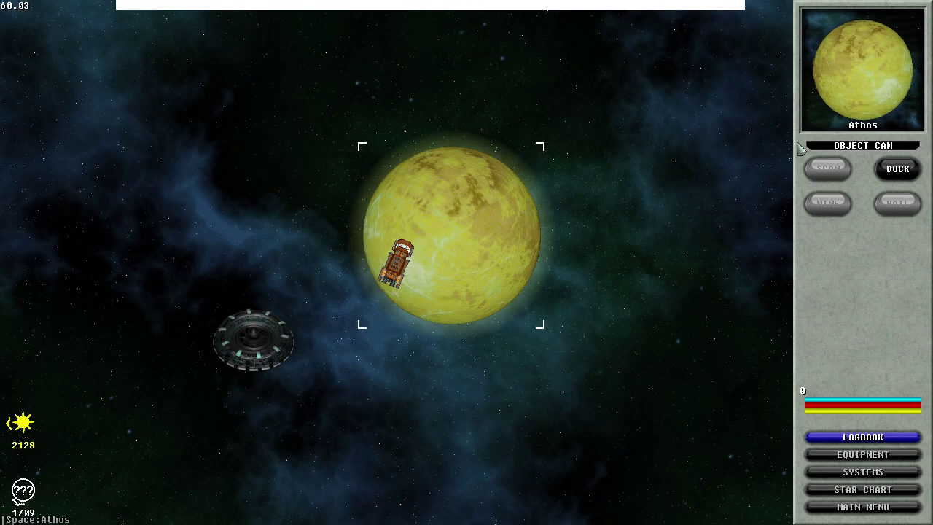
# - Enter orbit at Athos, run a deep scan of the surface and return to space
pyautogui.click(912, 170)
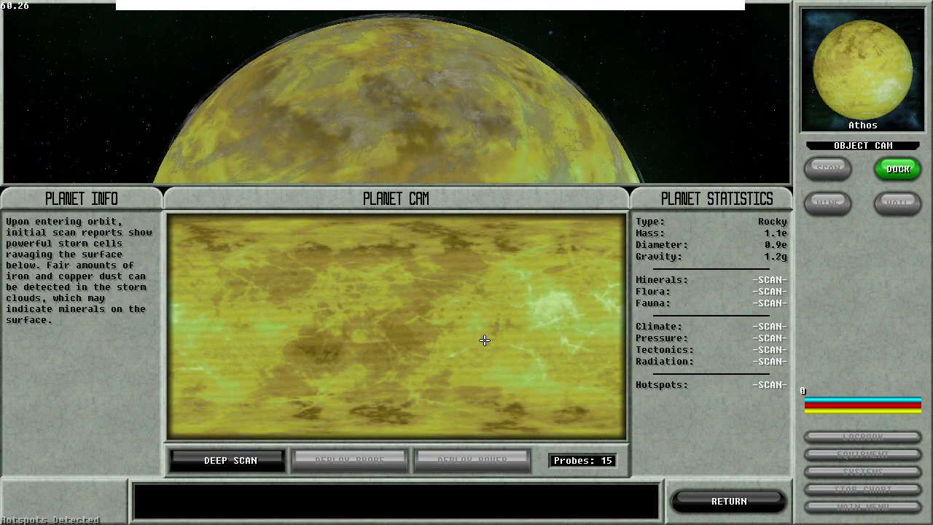
pyautogui.click(237, 460)
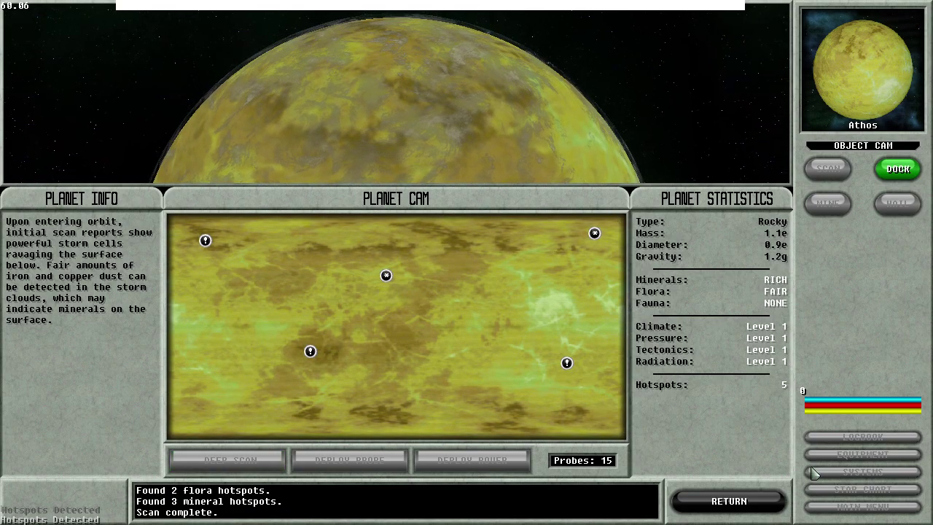
pyautogui.press('Escape')
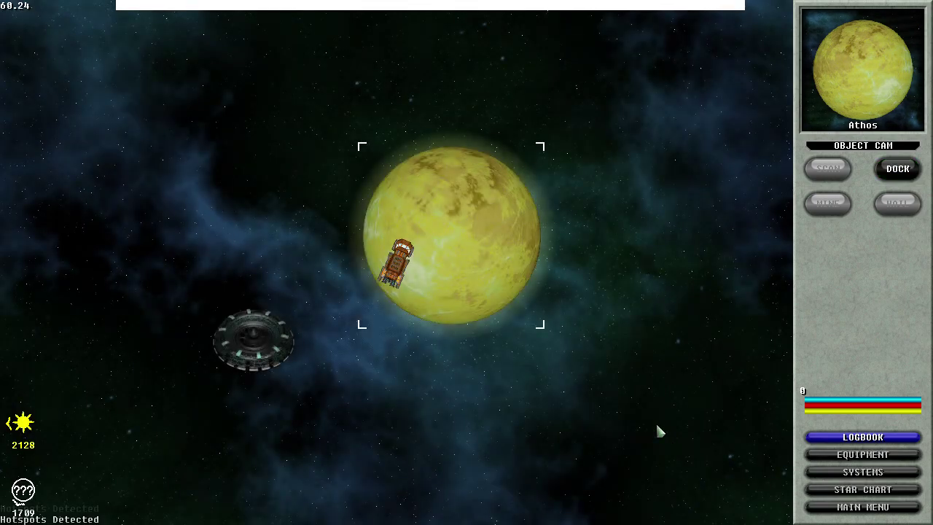
# - Quit the test game and search the system's programs for "ge"
pyautogui.press('Escape')
pyautogui.moveTo(452, 255); pyautogui.dragTo(595, 182, button='middle')
pyautogui.press('super')
pyautogui.write('ge')
pyautogui.click(531, 216)
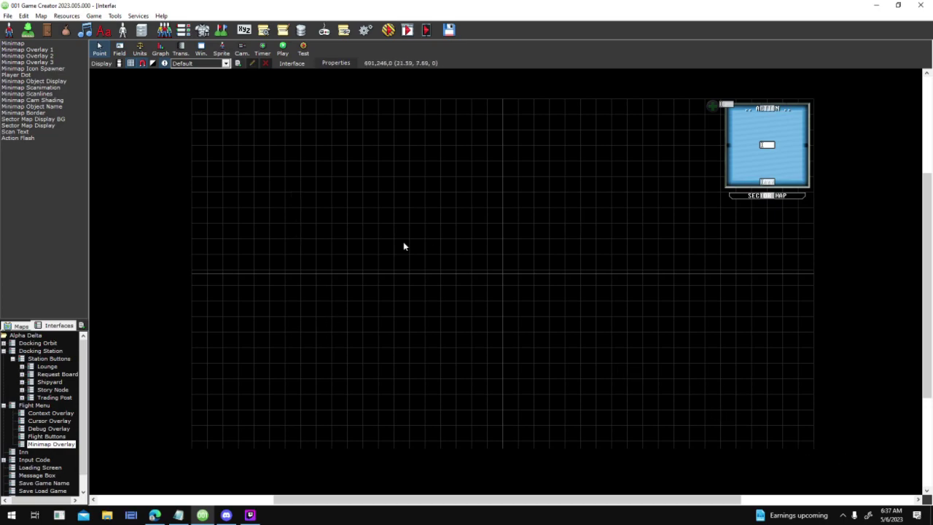
# - Switch to the web browser and open the Tools page of the Screaming Brain Studios site
pyautogui.click(155, 515)
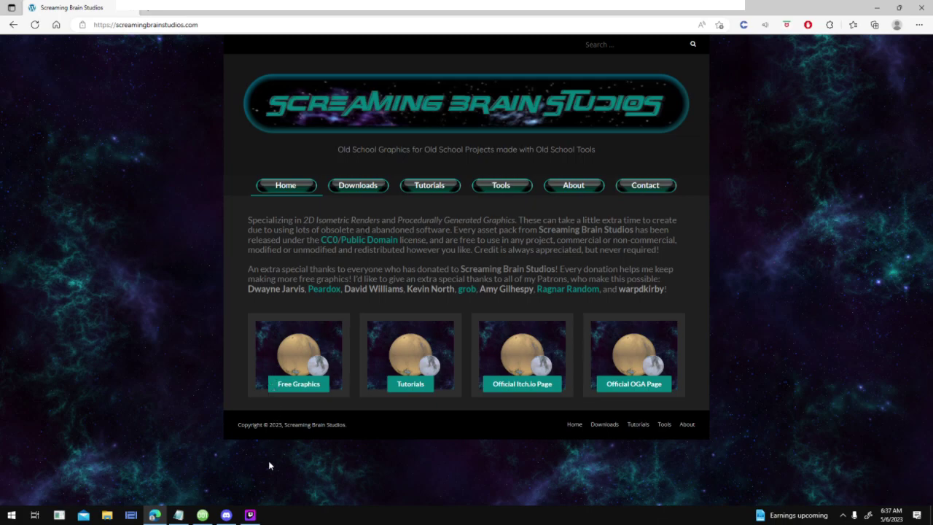
pyautogui.click(207, 515)
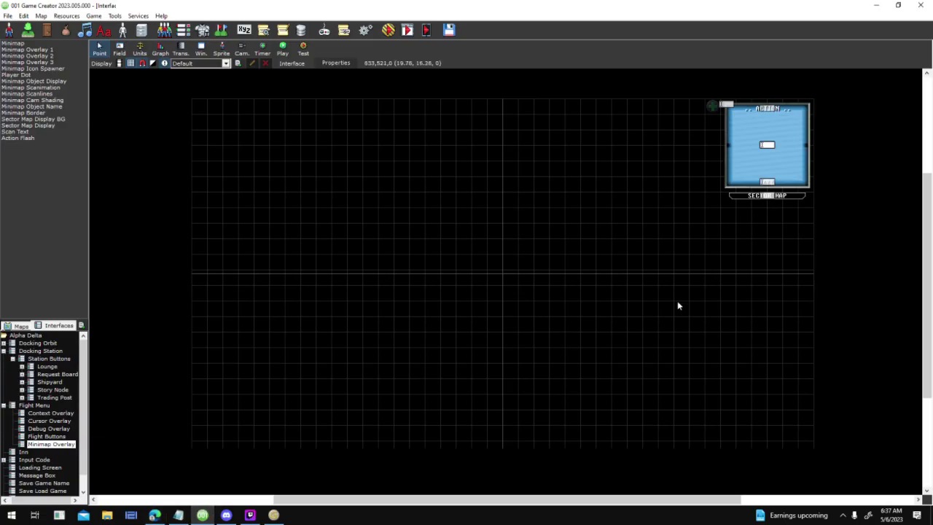
pyautogui.click(159, 515)
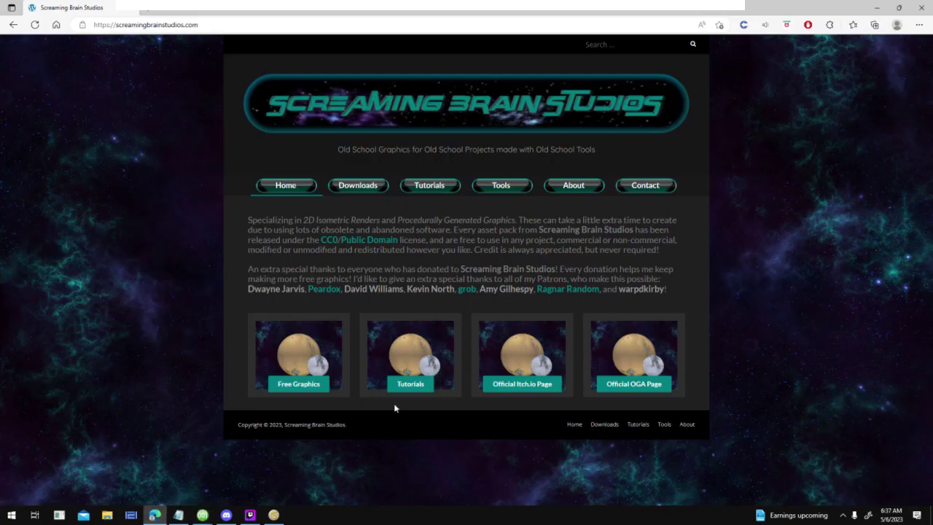
pyautogui.click(514, 192)
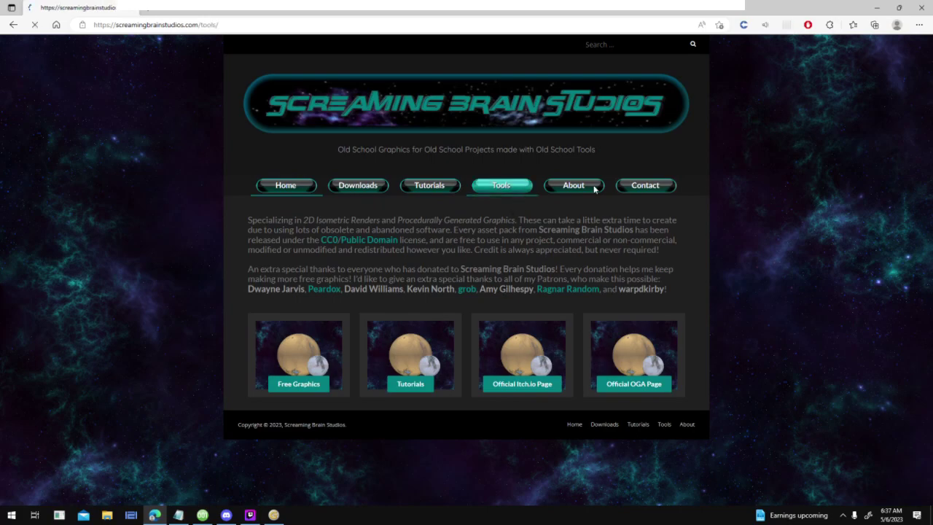
# - Look through the tool categories on the Tools page, from Graphics Programs down to Utilities, and return to the page's start
pyautogui.scroll(-2, 462, 171)
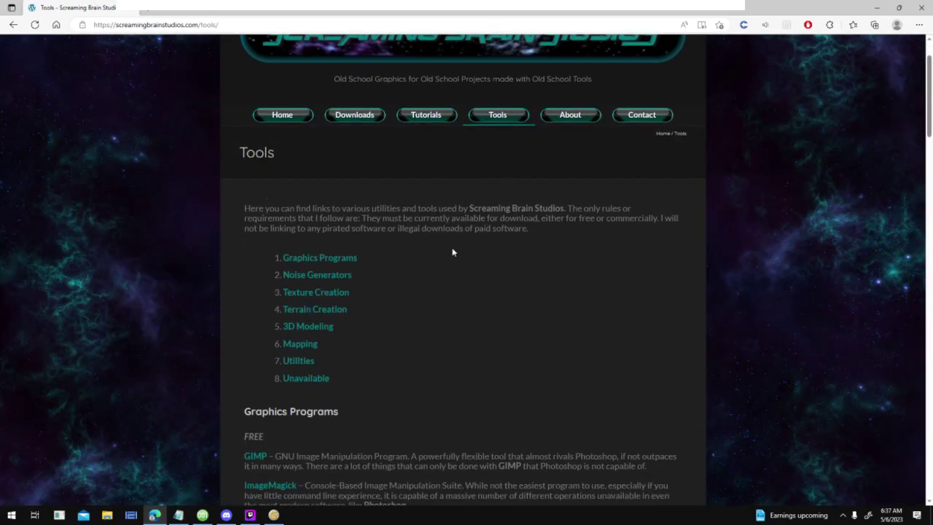
pyautogui.scroll(-3, 562, 268)
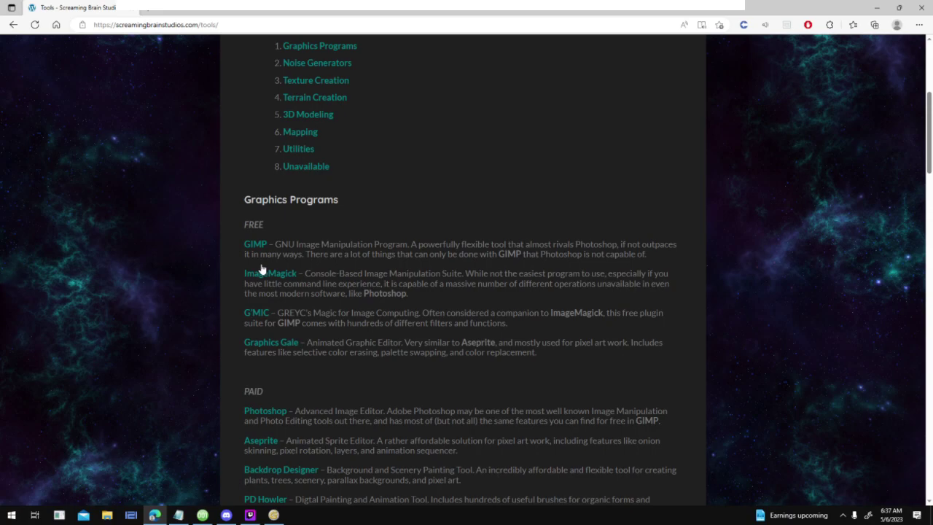
pyautogui.scroll(-3, 394, 352)
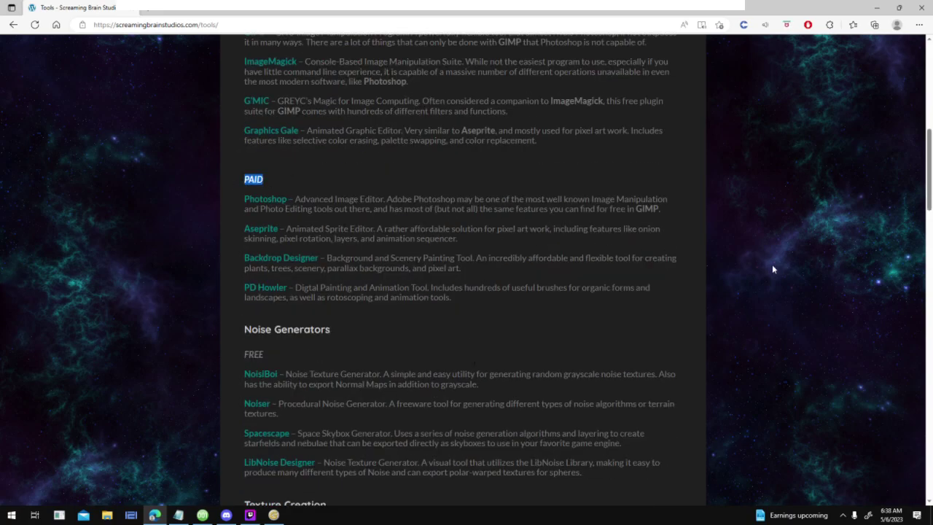
pyautogui.scroll(-2, 779, 267)
pyautogui.scroll(-7, 779, 267)
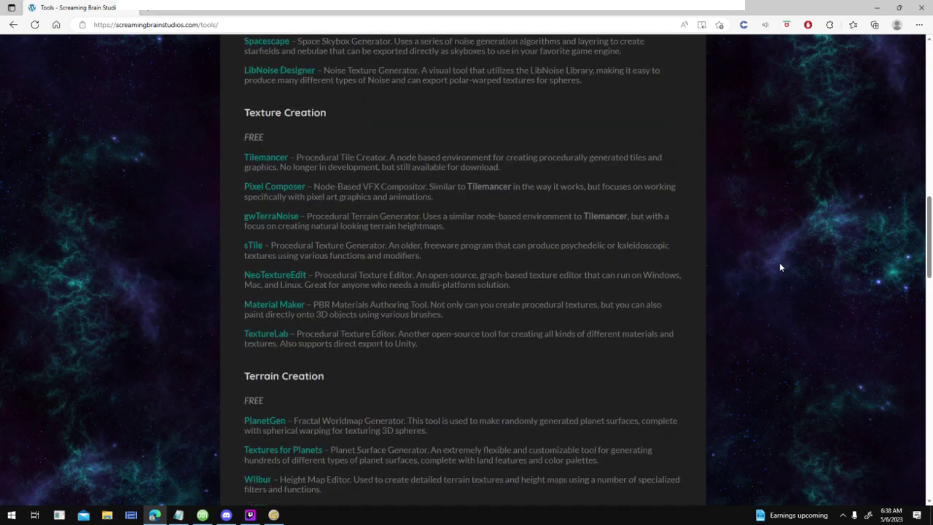
pyautogui.scroll(-9, 452, 386)
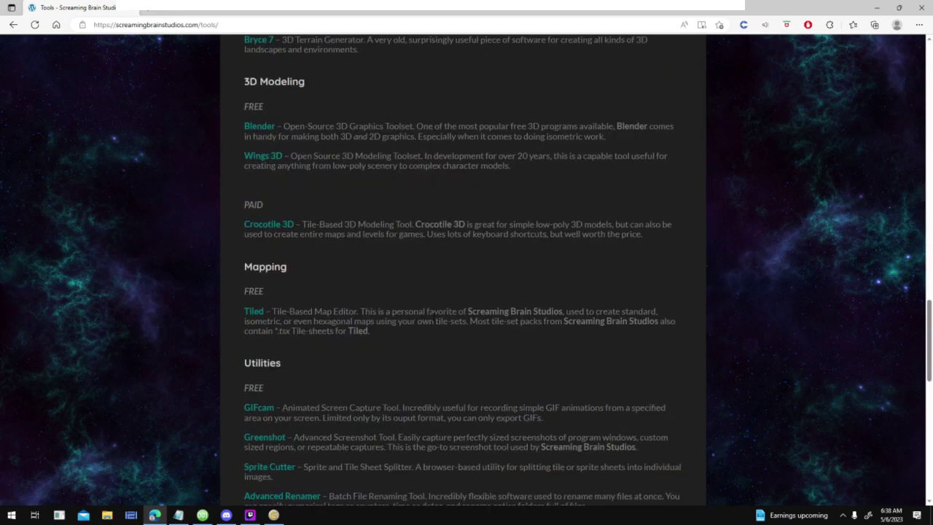
pyautogui.scroll(10, 452, 386)
pyautogui.scroll(11, 422, 355)
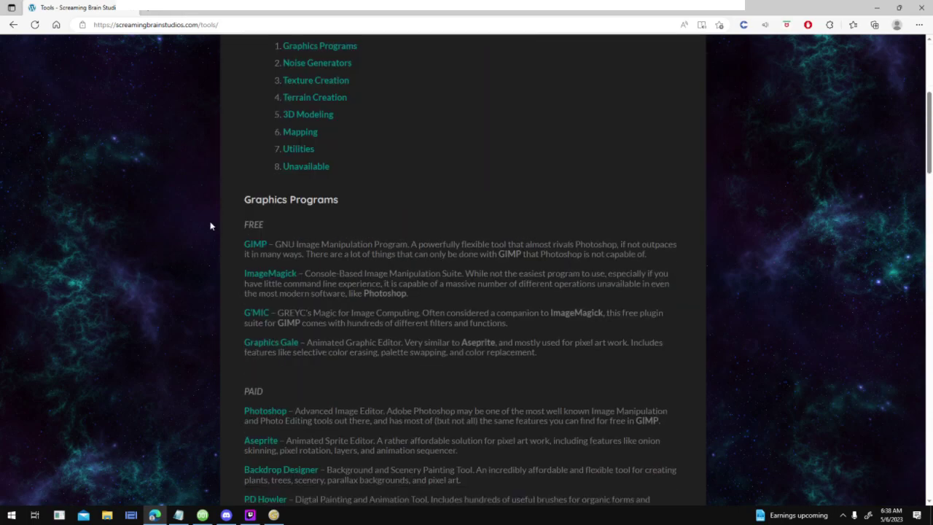
pyautogui.scroll(4, 292, 268)
# - Go back to the site's home page and open the Downloads page to view the graphics packs
pyautogui.click(13, 25)
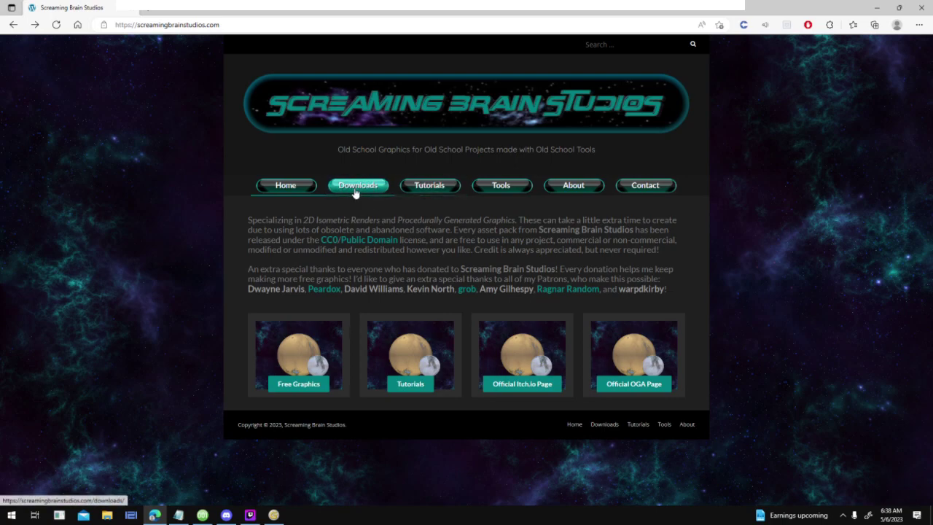
pyautogui.click(382, 191)
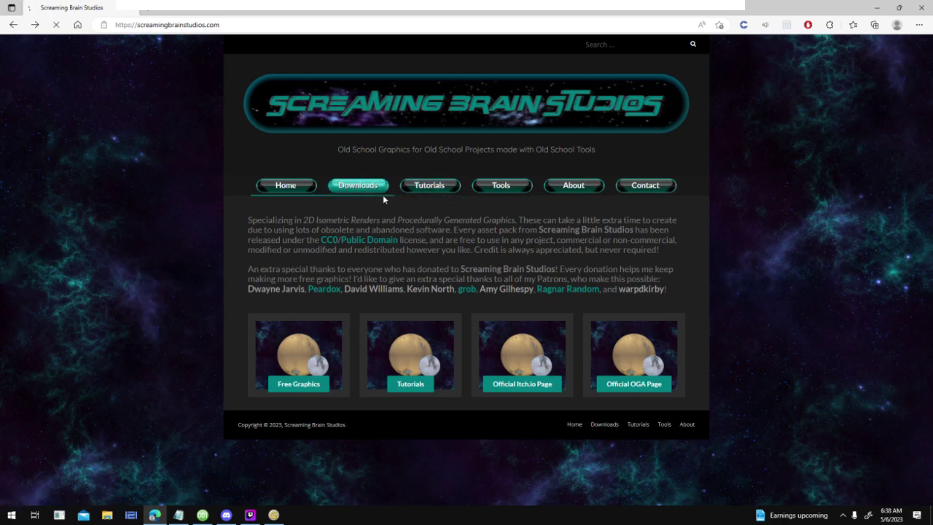
pyautogui.scroll(-3, 637, 348)
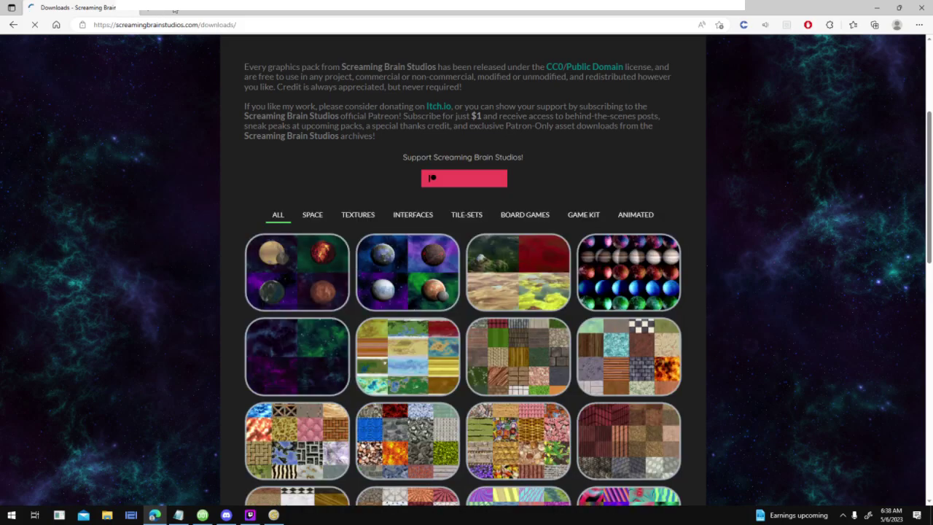
# - Switch to Genetica 4 Studio, open the recent file Scanlines.gtx and display its node graph from the Gradient node
pyautogui.click(273, 514)
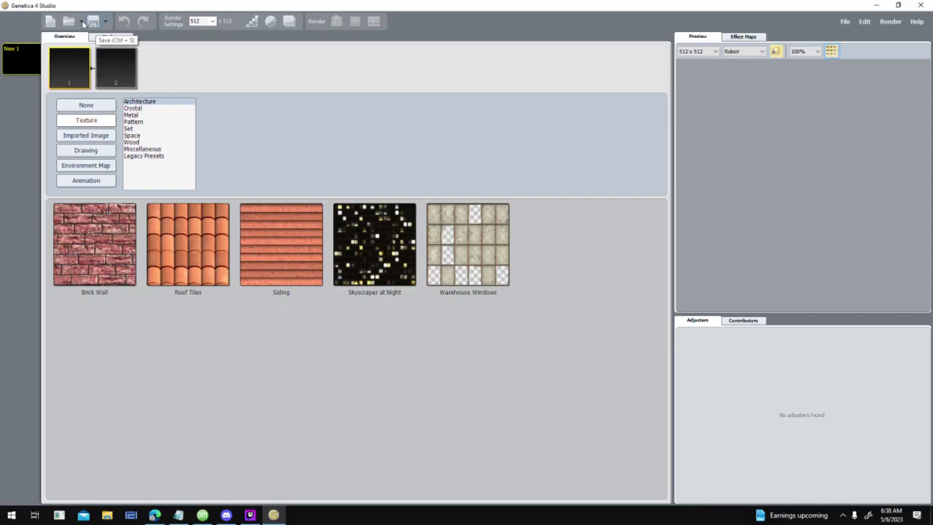
pyautogui.click(82, 22)
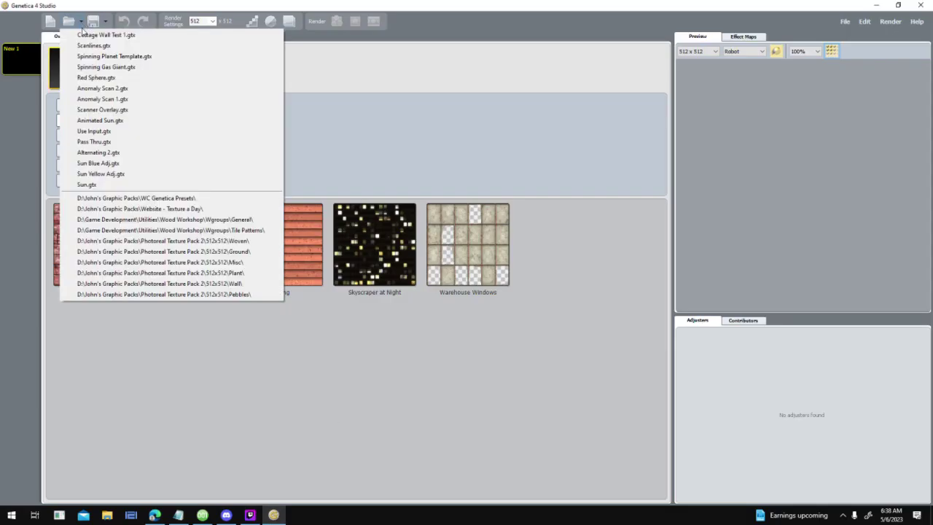
pyautogui.click(183, 55)
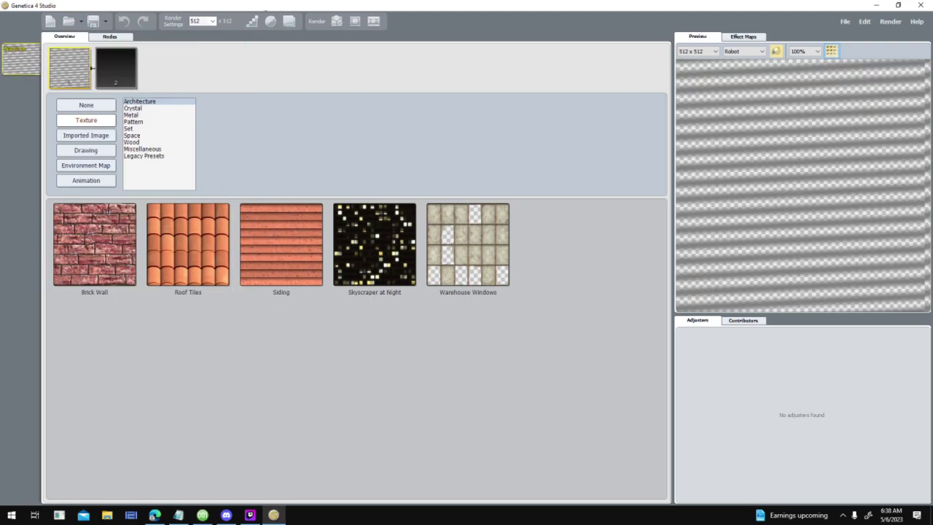
pyautogui.doubleClick(89, 67)
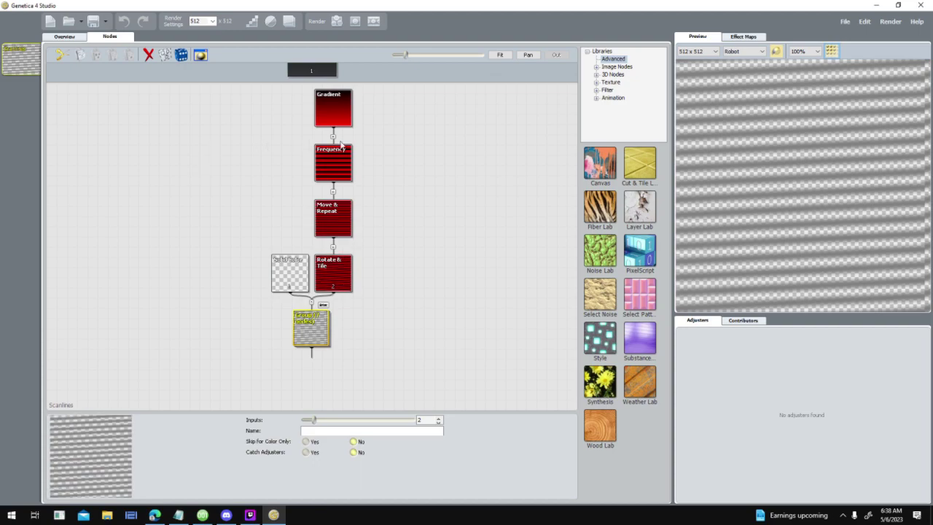
pyautogui.scroll(3, 351, 136)
pyautogui.moveTo(423, 186); pyautogui.dragTo(425, 253, button='middle')
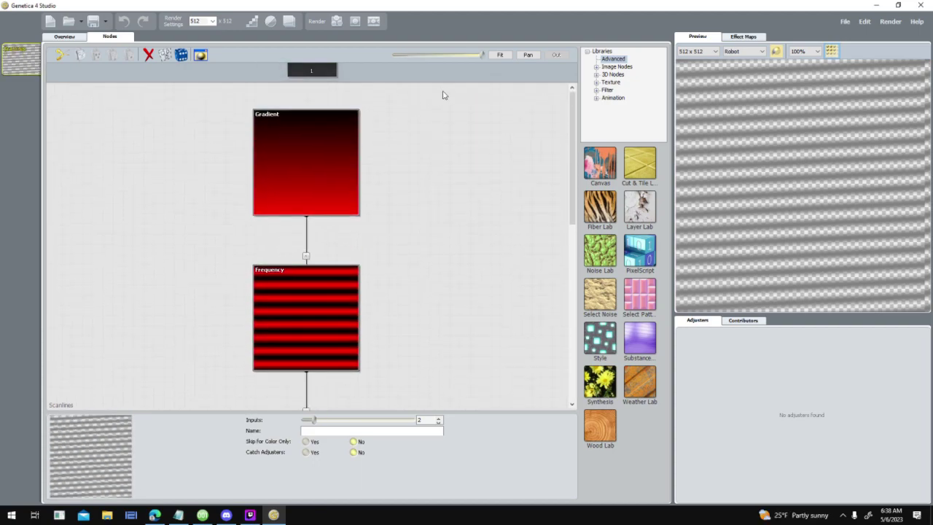
# - Switch to 001 Game Creator and try adding an Add/Remove Item event to the Sector Map Display field's Activated script
pyautogui.click(198, 517)
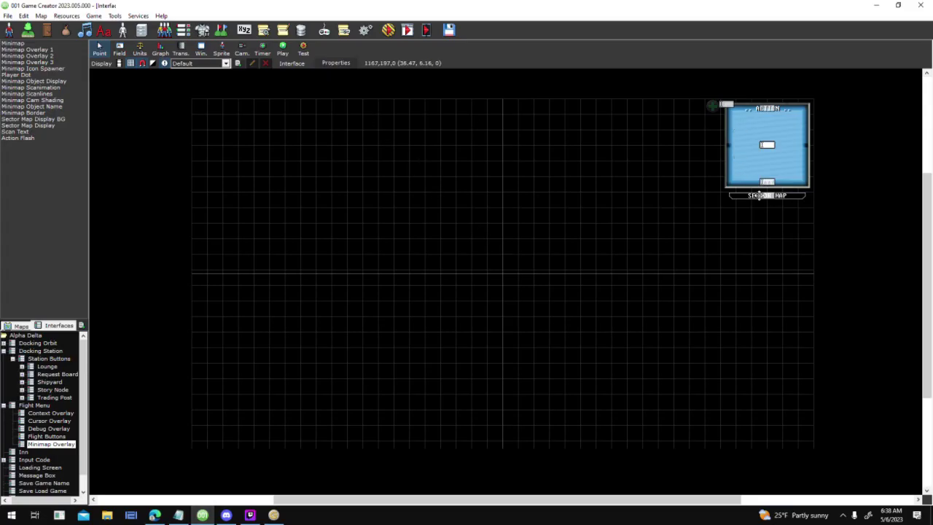
pyautogui.doubleClick(759, 201)
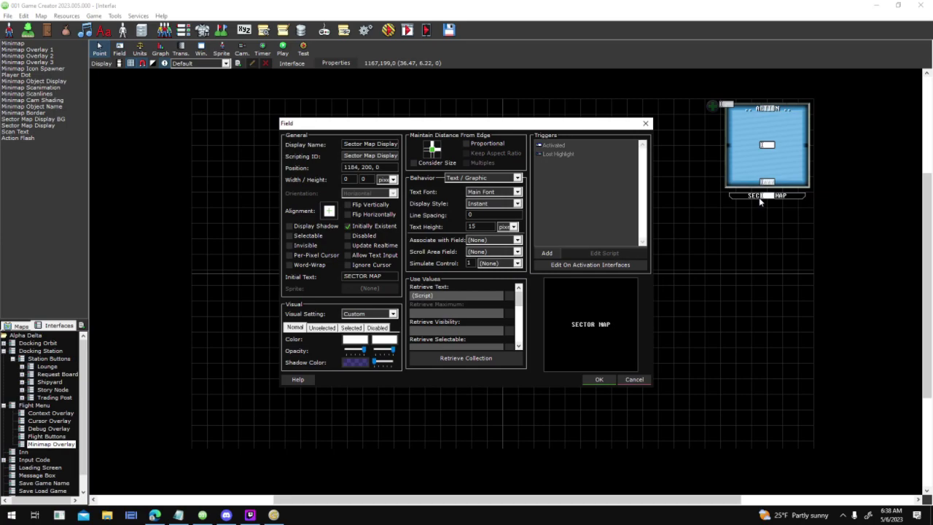
pyautogui.doubleClick(590, 147)
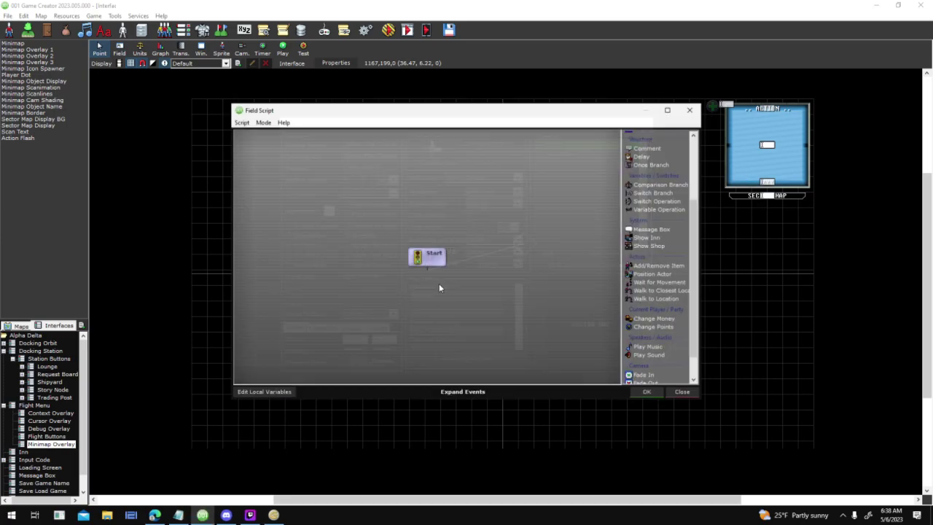
pyautogui.moveTo(659, 266); pyautogui.dragTo(458, 284)
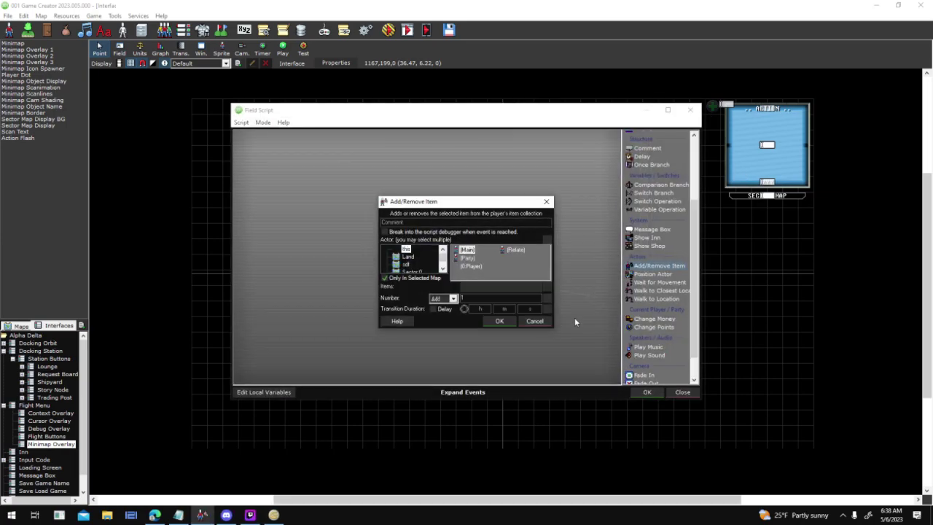
pyautogui.click(681, 392)
pyautogui.click(645, 379)
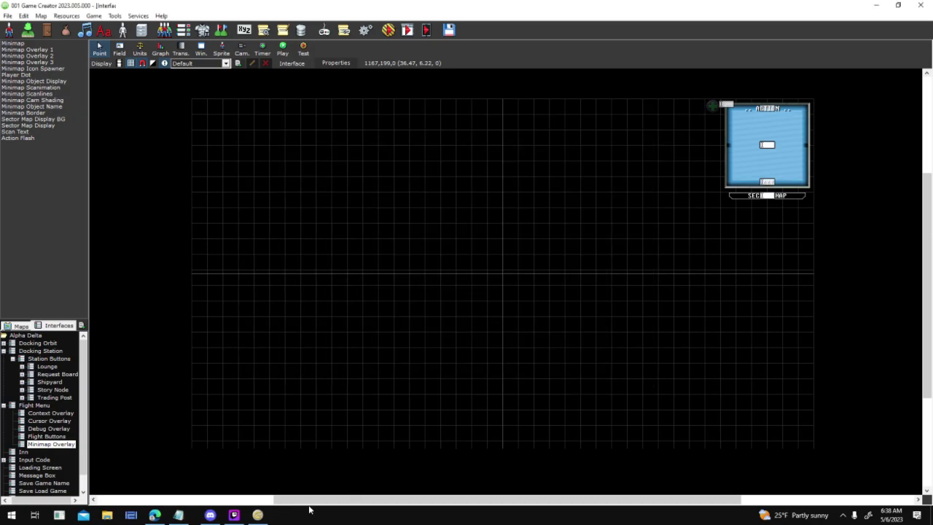
# - Switch to Genetica 4 Studio and compare the None, Saw Tooth and Sinusoid modifiers on the Frequency node, ending on Sinusoid
pyautogui.click(273, 515)
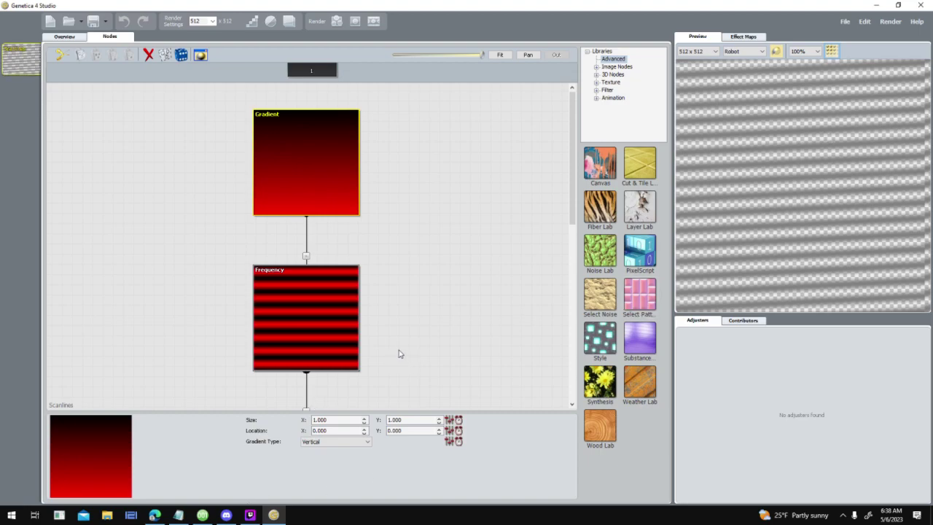
pyautogui.click(358, 226)
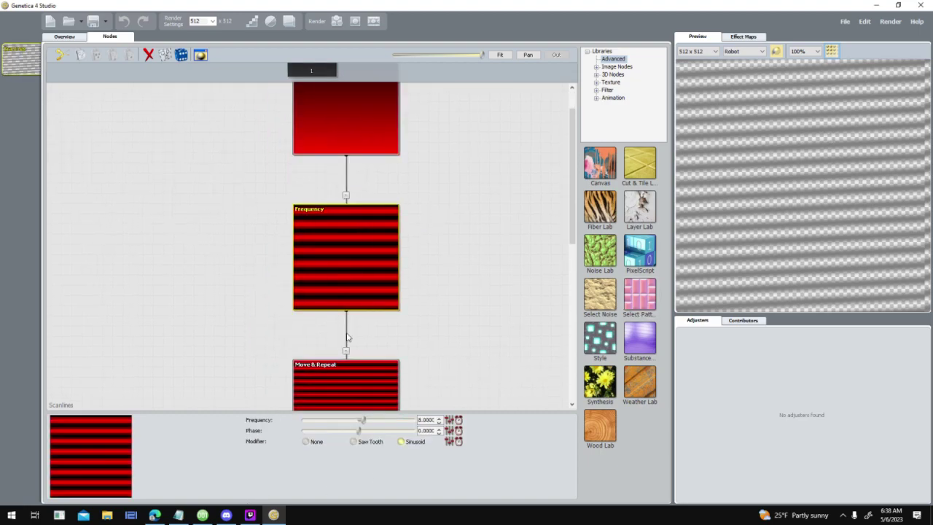
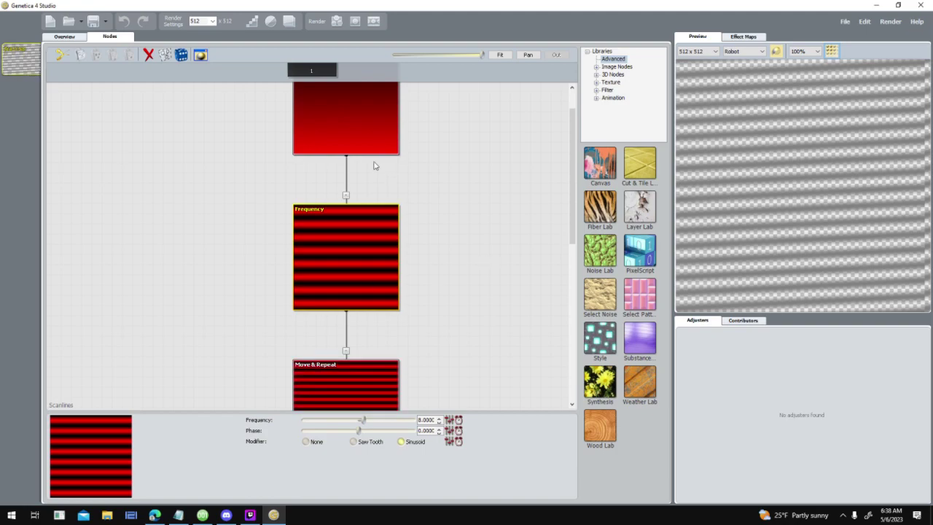
pyautogui.click(317, 443)
pyautogui.click(361, 443)
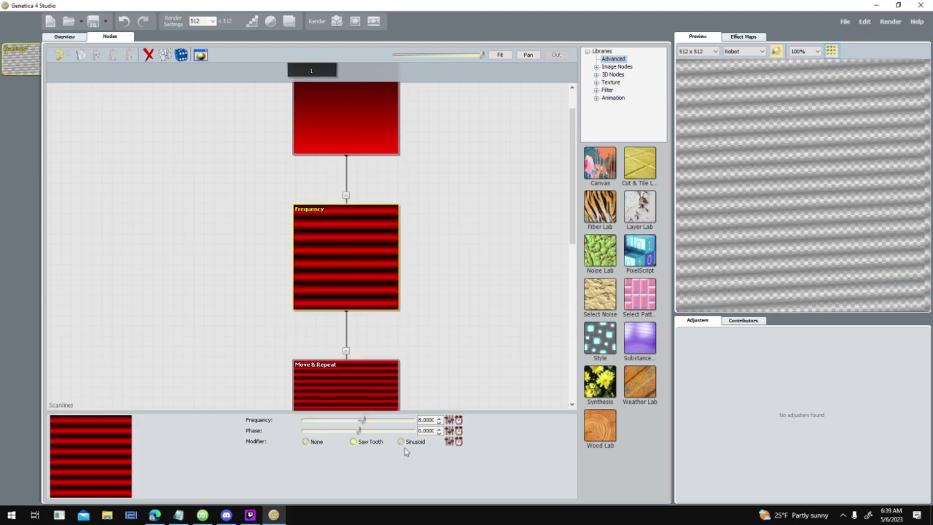
pyautogui.click(409, 444)
pyautogui.click(317, 443)
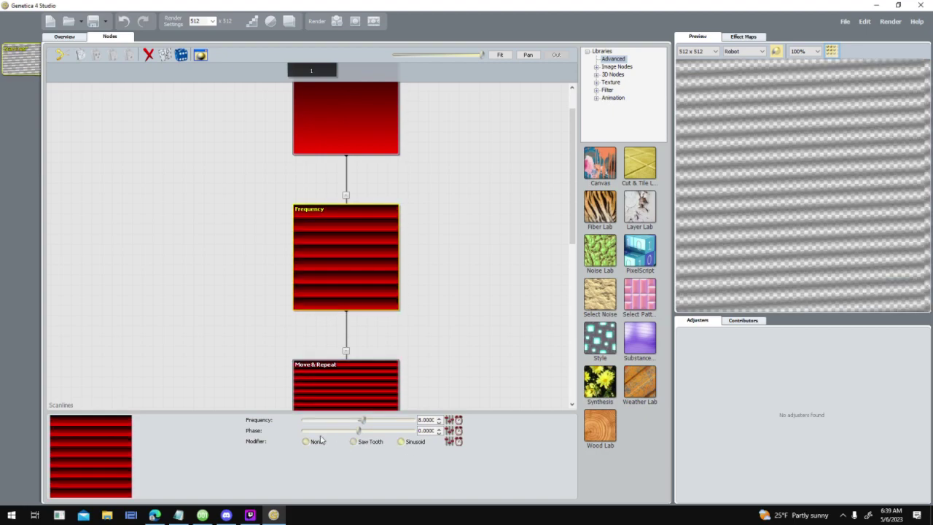
pyautogui.moveTo(790, 126); pyautogui.dragTo(788, 153)
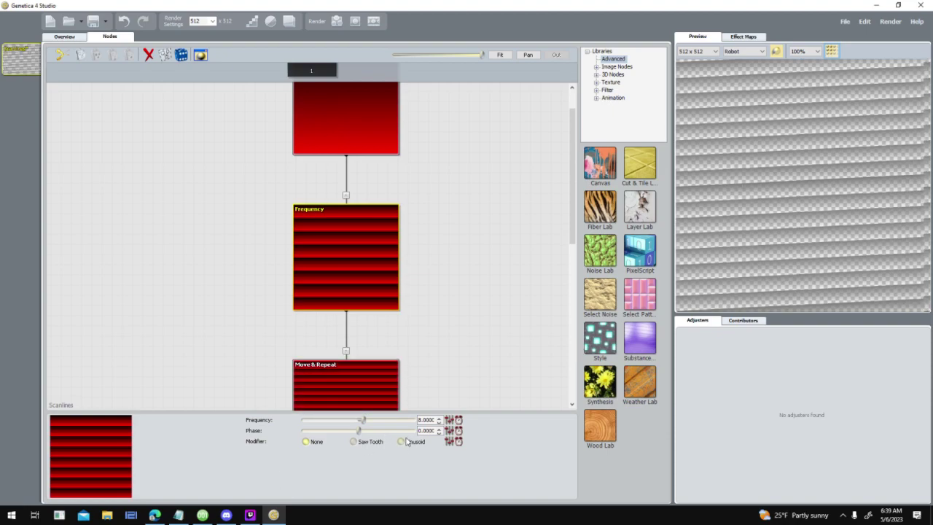
pyautogui.click(406, 442)
# - Examine the Rotate & Tile and Solid Color nodes, then the nodes inside the final group of the scanlines graph
pyautogui.scroll(-3, 438, 310)
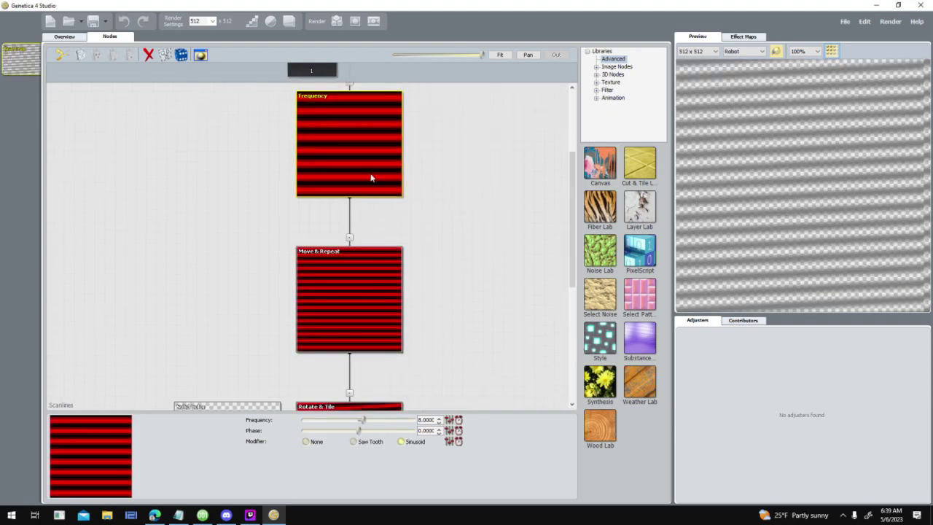
pyautogui.moveTo(449, 409); pyautogui.dragTo(449, 212)
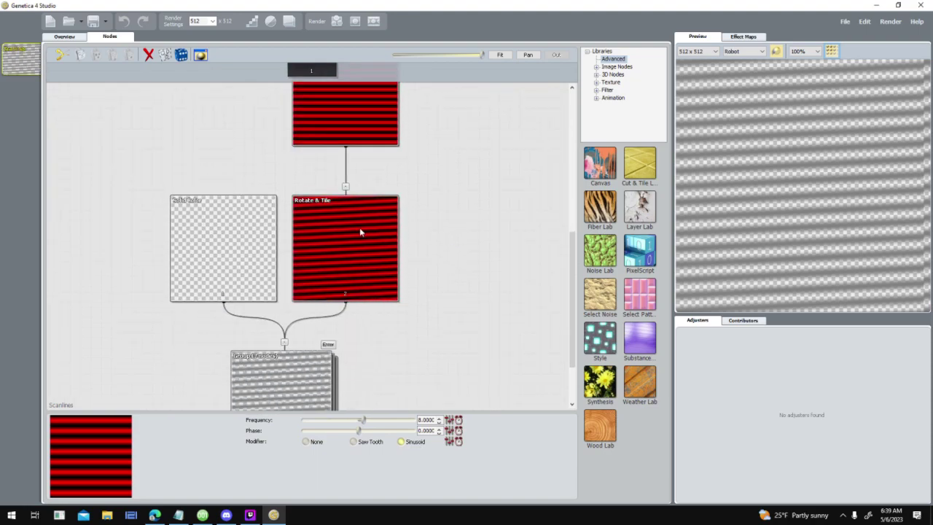
pyautogui.click(360, 227)
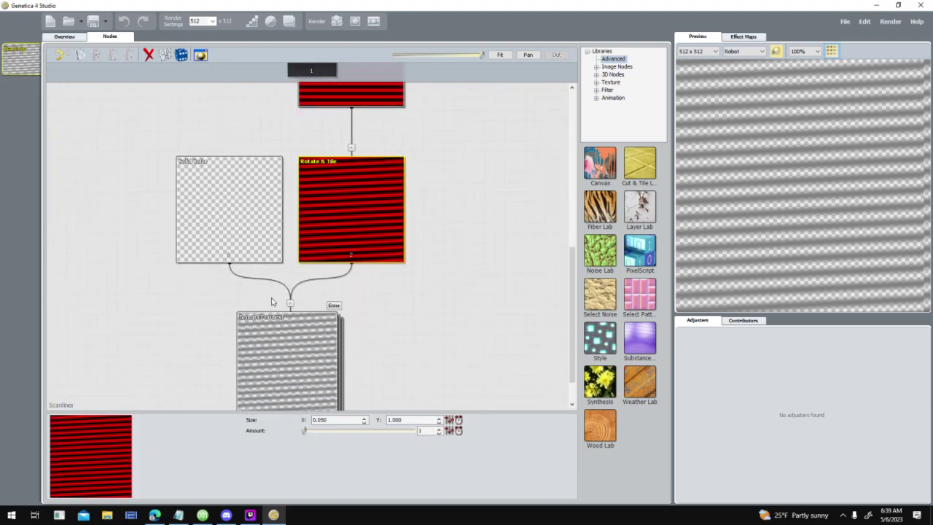
pyautogui.click(256, 217)
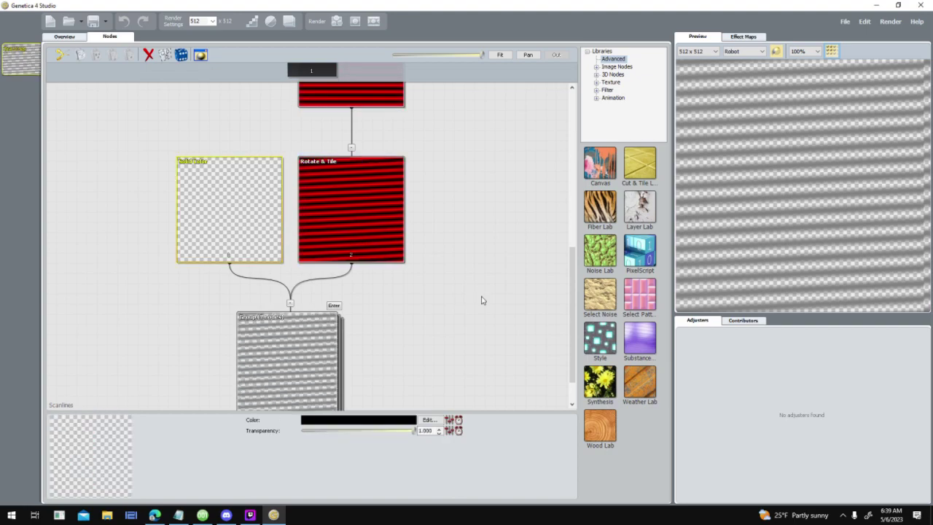
pyautogui.click(334, 305)
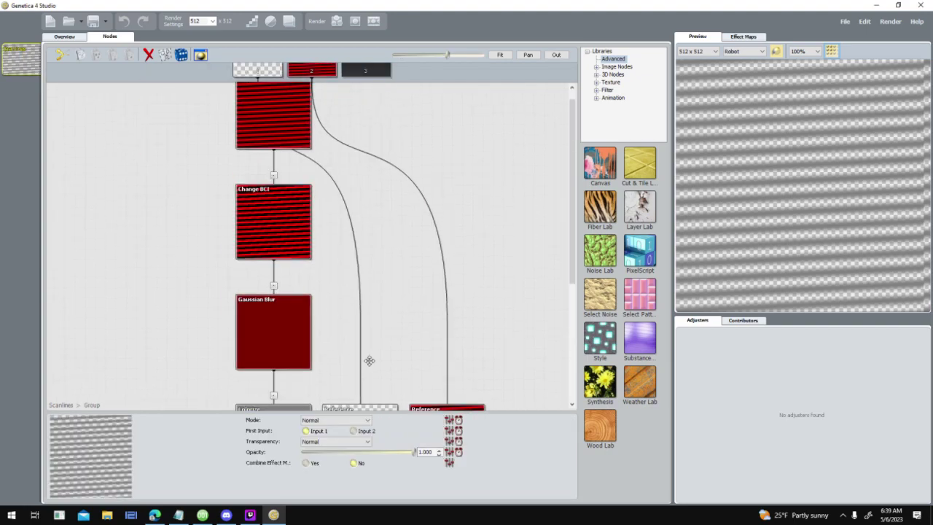
pyautogui.moveTo(342, 234); pyautogui.dragTo(396, 262, button='middle')
pyautogui.click(306, 280)
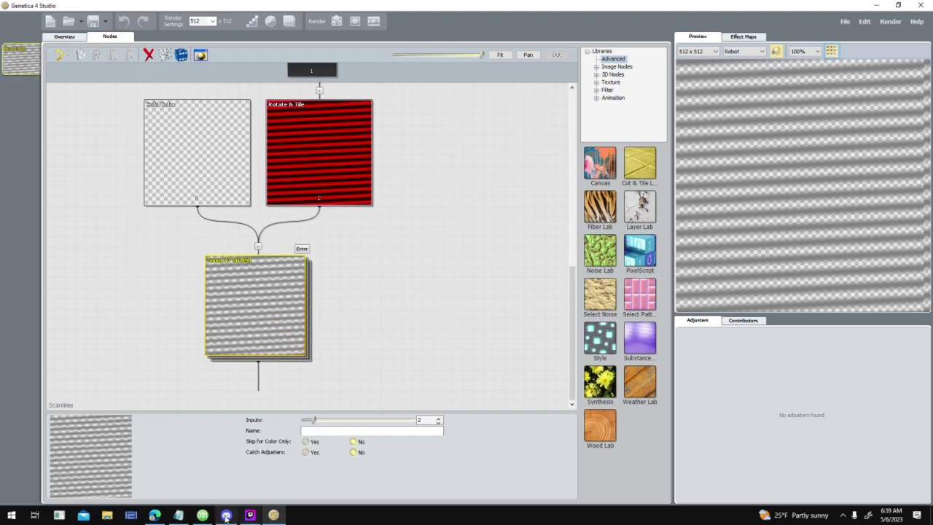
# - Open the Request Board interface in 001 Game Creator, check the scanlines graph in Genetica once more and minimize Genetica
pyautogui.click(202, 515)
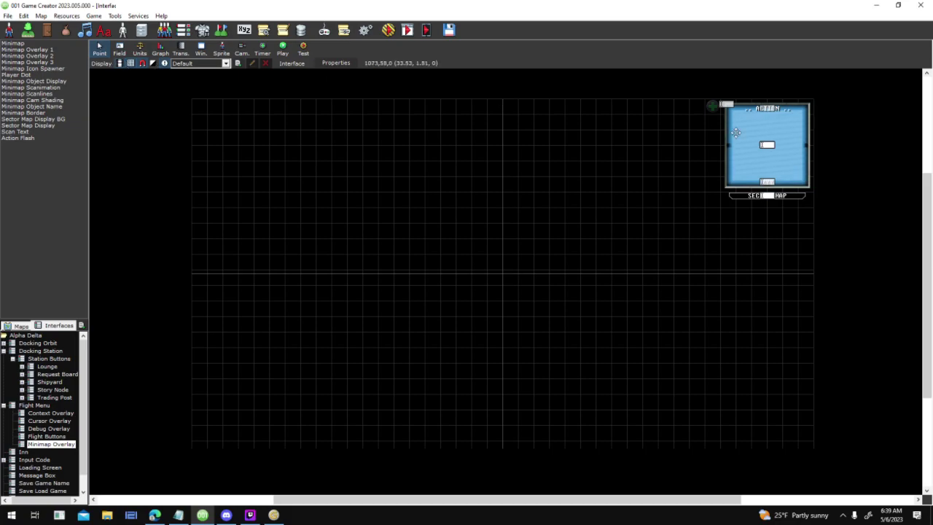
pyautogui.click(59, 374)
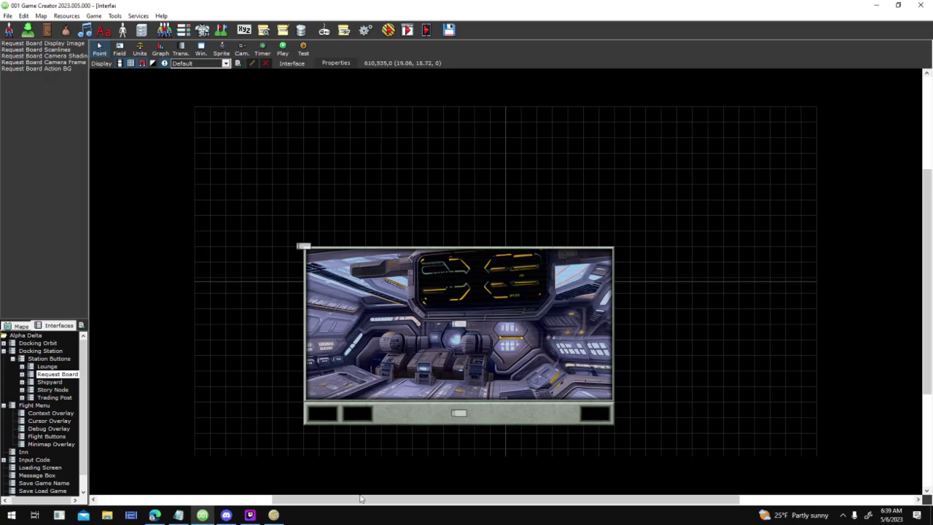
pyautogui.click(273, 516)
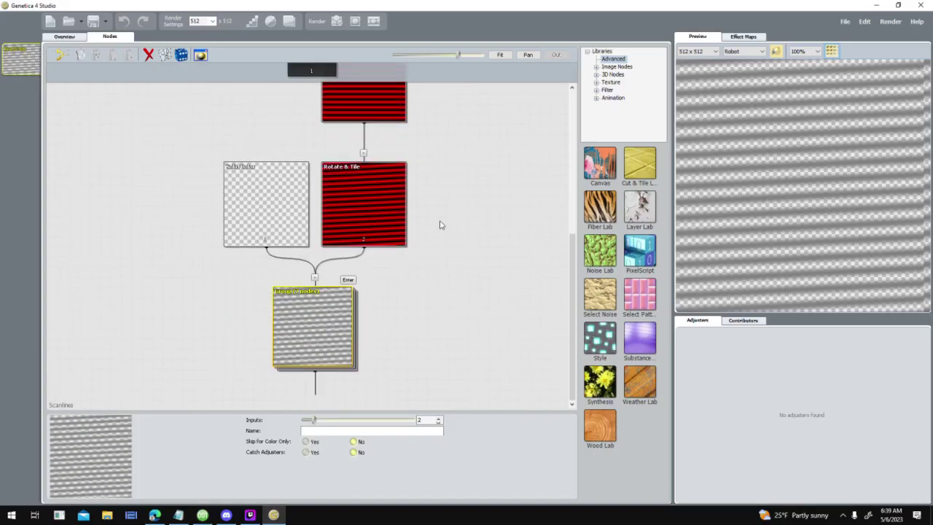
pyautogui.click(880, 5)
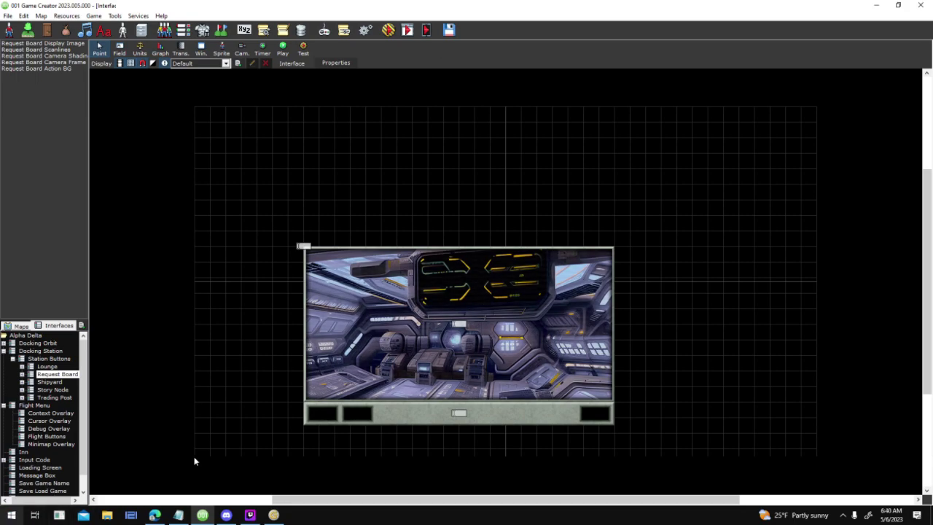
# - Launch GIMP and dismiss its About window
pyautogui.click(14, 522)
pyautogui.write('gimp')
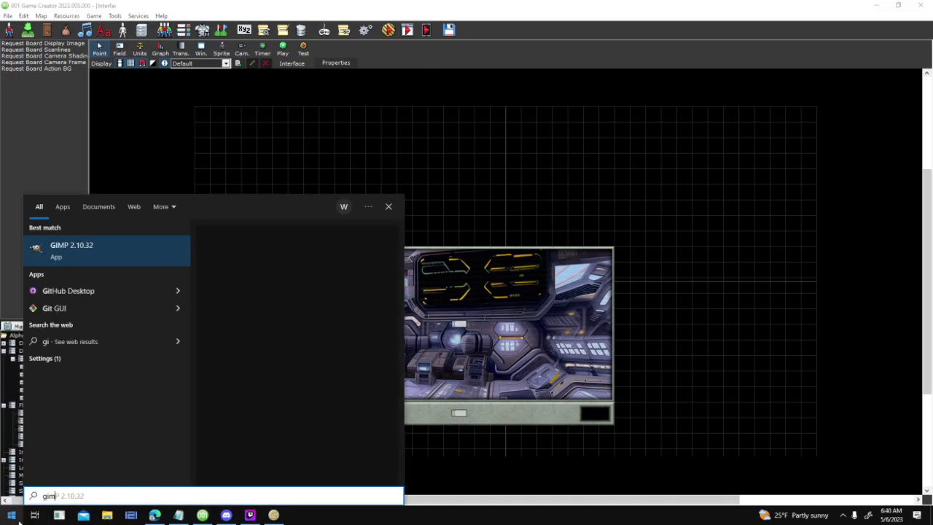
pyautogui.press('Return')
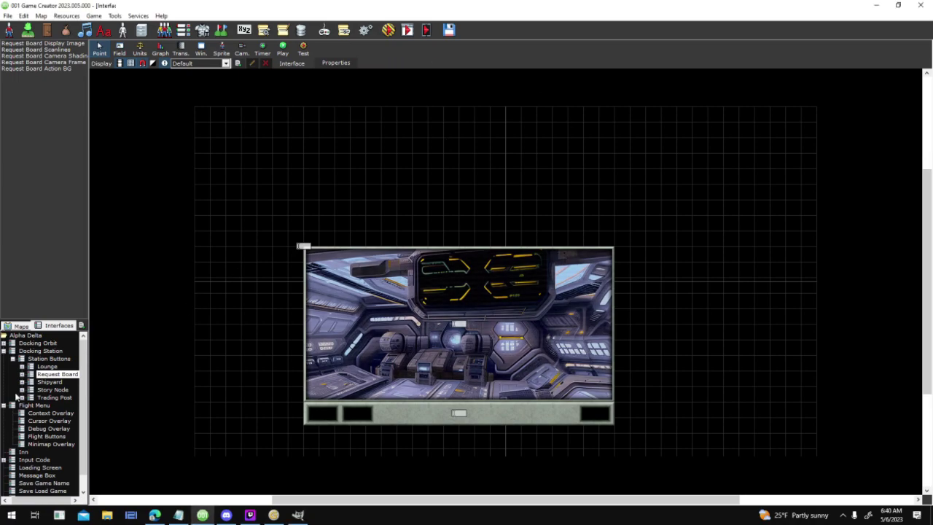
pyautogui.click(57, 360)
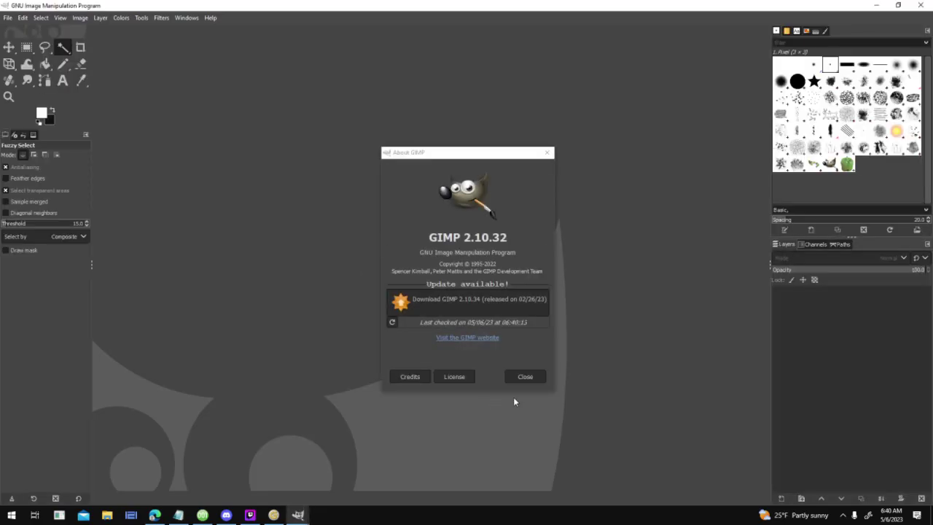
pyautogui.click(519, 374)
# - Create a new 256 × 256 px image
pyautogui.click(6, 17)
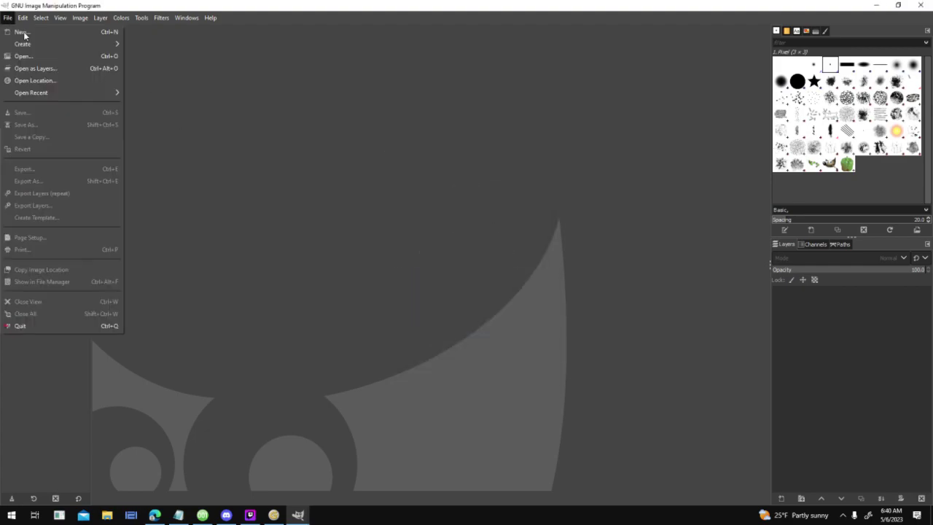
pyautogui.click(19, 33)
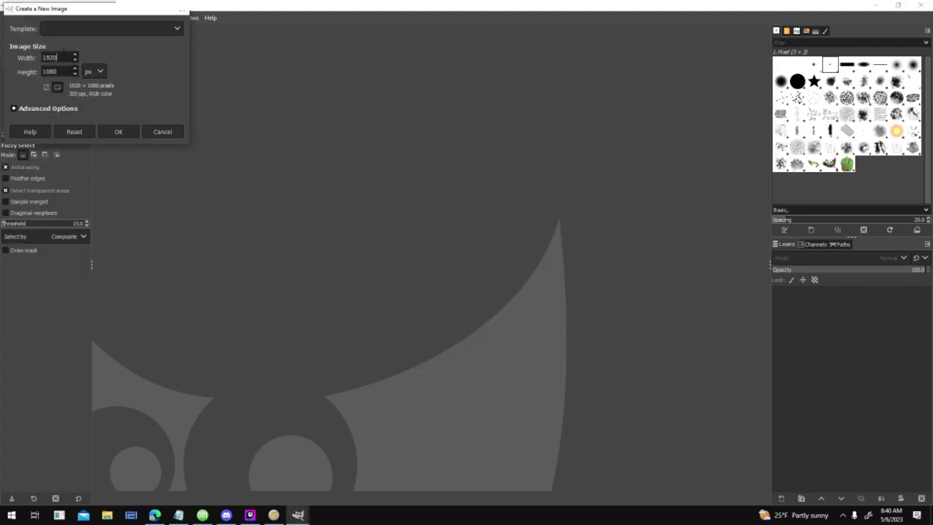
pyautogui.write('2')
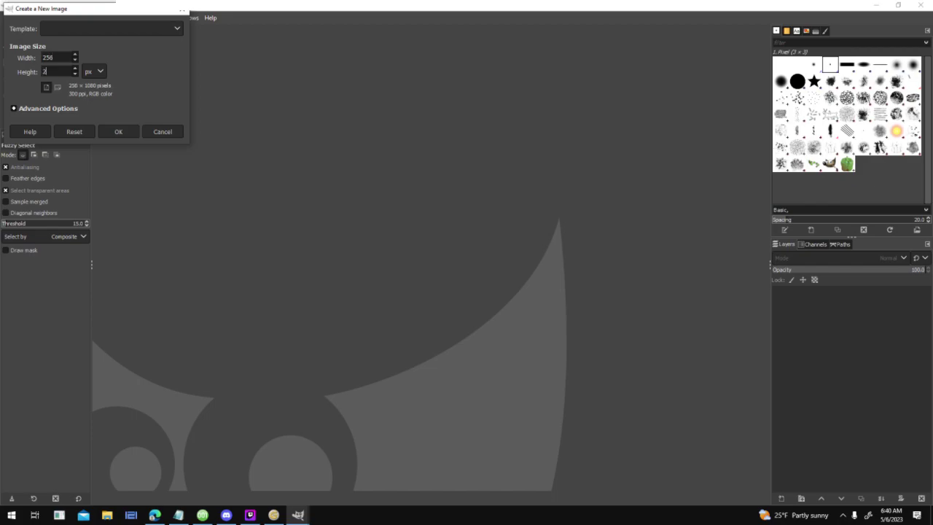
pyautogui.write('56')
pyautogui.press('Return')
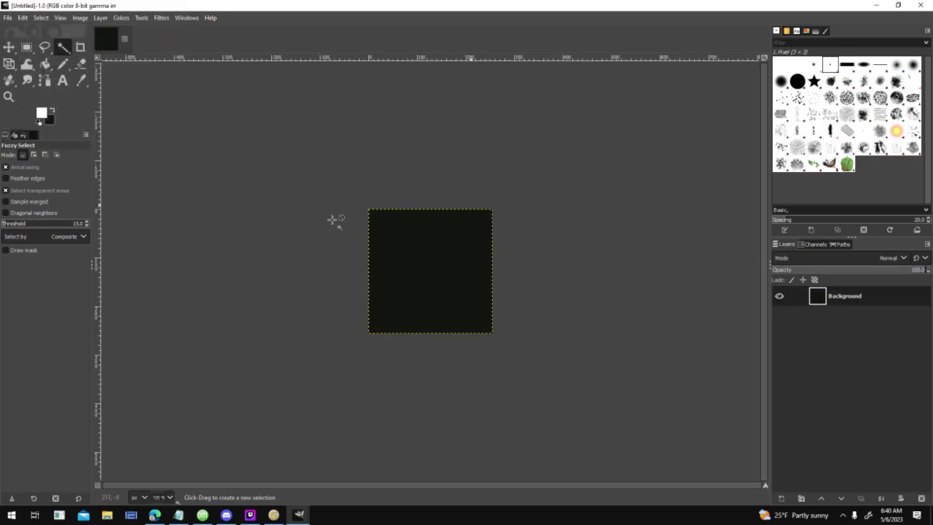
# - Fill the whole background layer with the white foreground color using Bucket Fill
pyautogui.keyDown('ctrl'); pyautogui.scroll(3, 321, 230); pyautogui.keyUp('ctrl')
pyautogui.keyDown('ctrl'); pyautogui.scroll(-2, 369, 237); pyautogui.keyUp('ctrl')
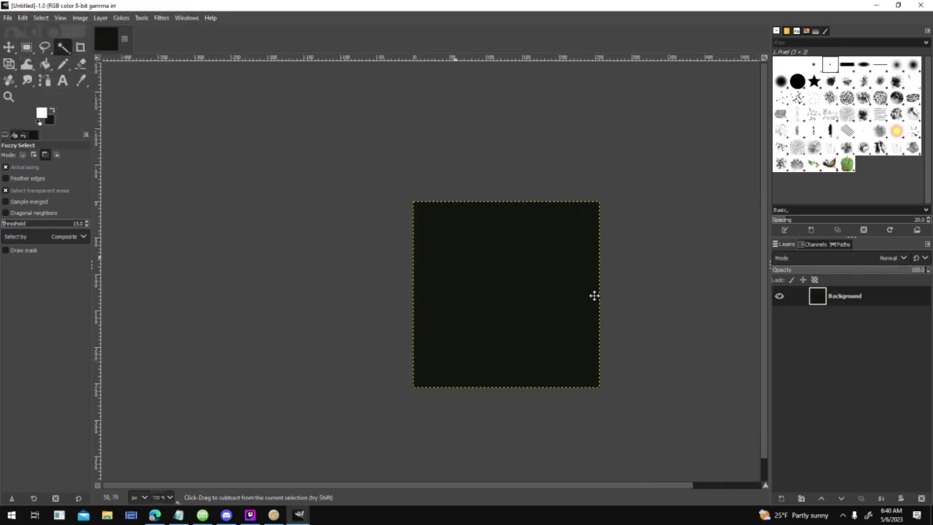
pyautogui.click(46, 64)
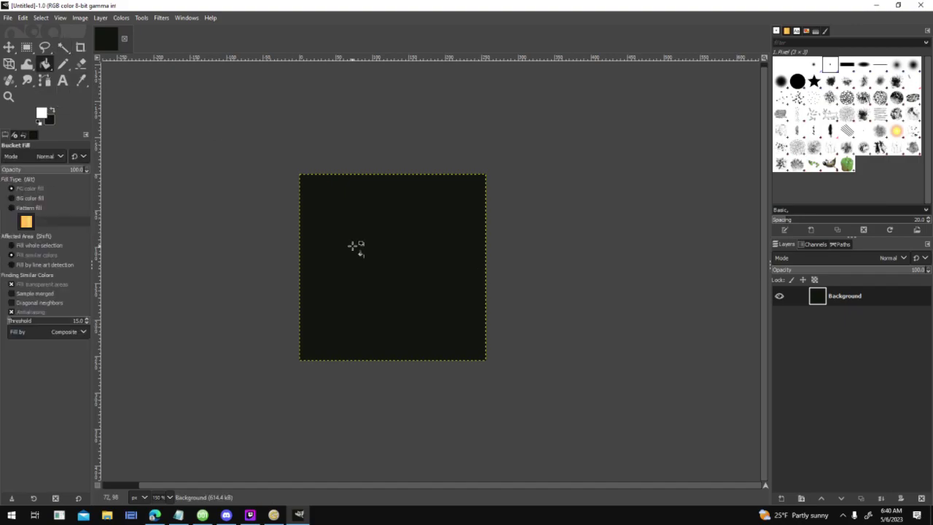
pyautogui.click(353, 246)
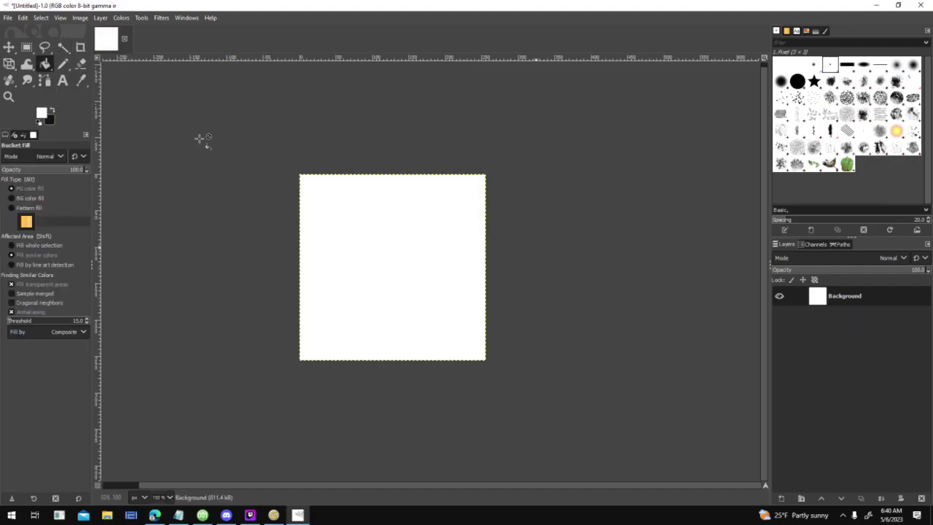
# - Set up the Gradient tool with the Linear shape and Sawtooth wave repeat
pyautogui.press('g')
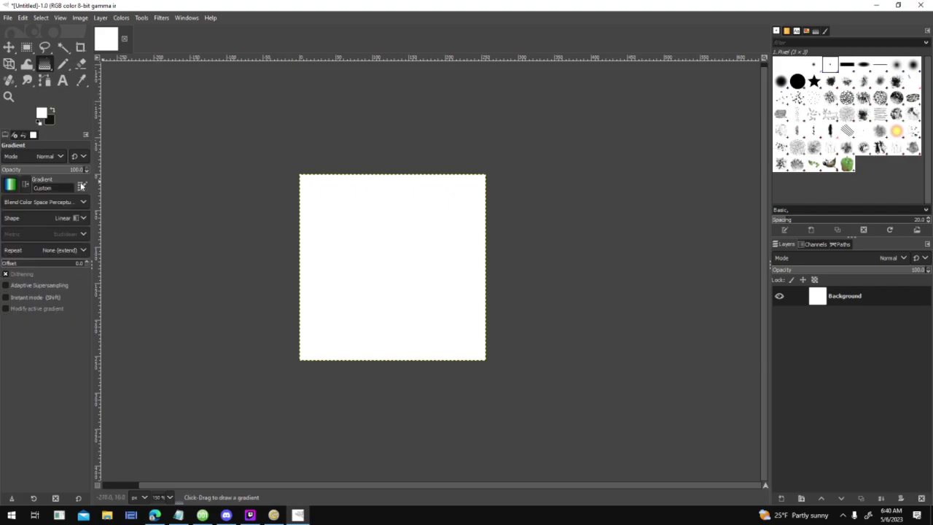
pyautogui.click(85, 219)
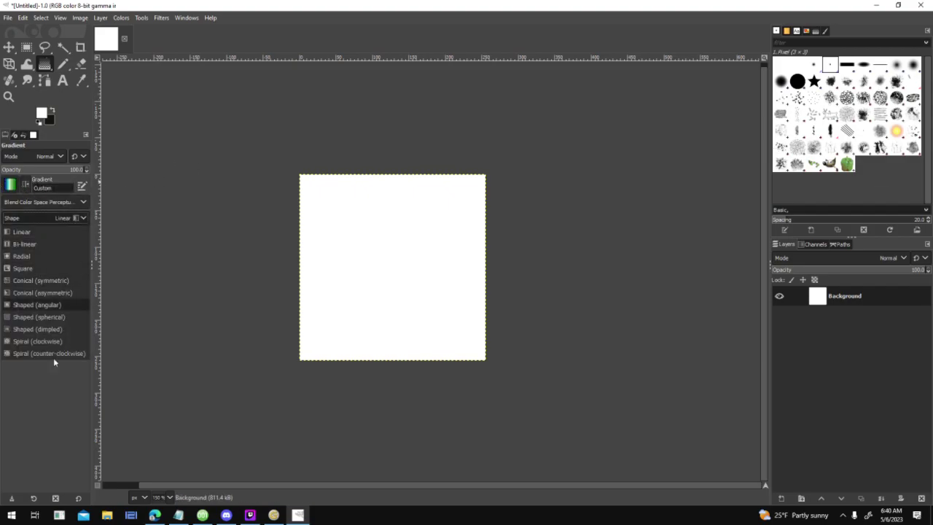
pyautogui.click(34, 232)
pyautogui.click(80, 250)
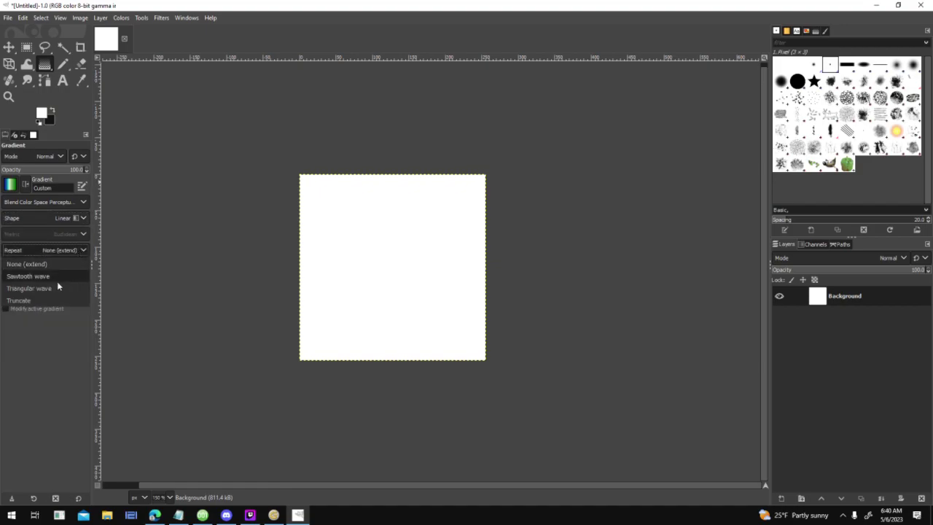
pyautogui.click(54, 276)
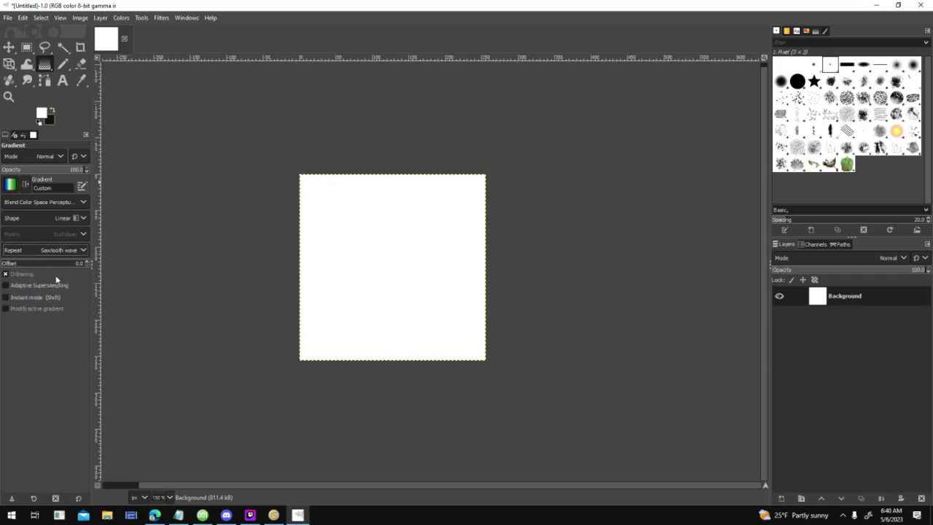
# - Try a short and a longer vertical sawtooth gradient with the Custom preset on the canvas
pyautogui.moveTo(379, 237); pyautogui.dragTo(388, 239)
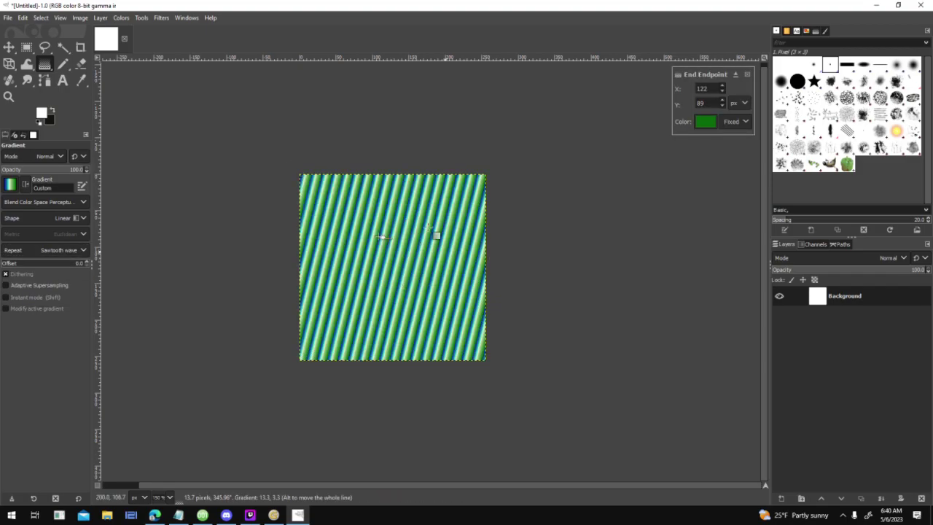
pyautogui.press('Escape')
pyautogui.moveTo(421, 231); pyautogui.dragTo(421, 293)
pyautogui.press('Escape')
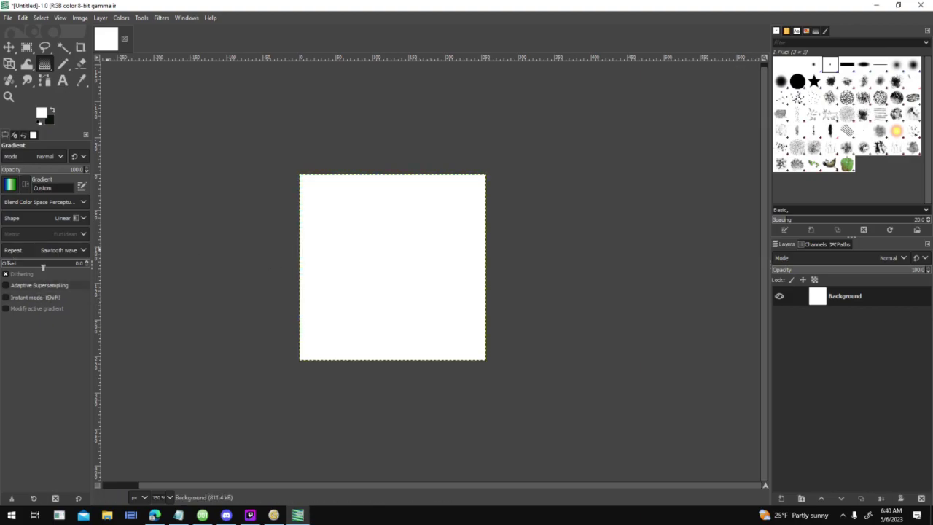
# - Try a short linear gradient with the Triangular wave repeat
pyautogui.click(83, 252)
pyautogui.click(67, 284)
pyautogui.moveTo(353, 239); pyautogui.dragTo(355, 251)
pyautogui.press('Escape')
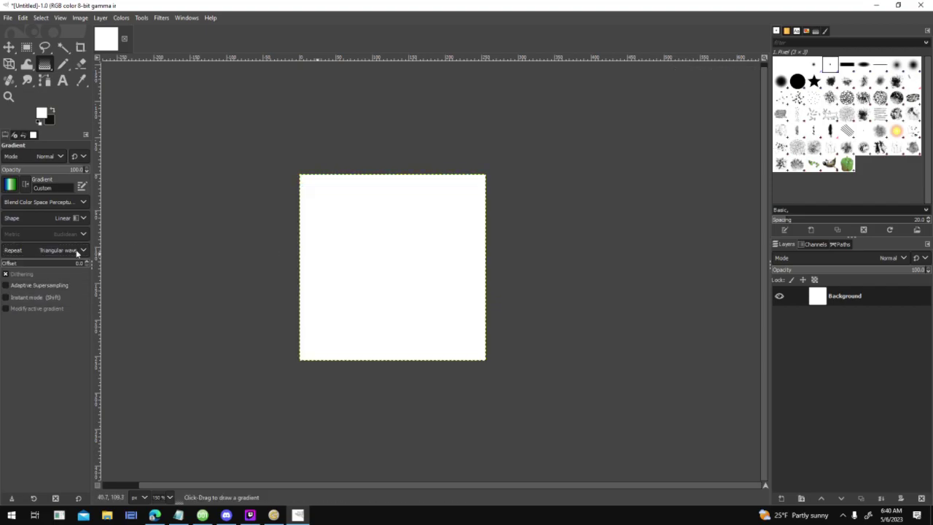
# - Try a linear gradient across the canvas with the Truncate repeat
pyautogui.click(86, 250)
pyautogui.click(60, 296)
pyautogui.moveTo(398, 232); pyautogui.dragTo(414, 305)
pyautogui.press('Escape')
# - Try linear gradients on the canvas with repeat set to None (extend)
pyautogui.click(84, 253)
pyautogui.click(25, 263)
pyautogui.moveTo(367, 258); pyautogui.dragTo(316, 250)
pyautogui.moveTo(355, 224); pyautogui.dragTo(377, 243)
pyautogui.press('Escape')
# - Try a short Bi-linear gradient with the Sawtooth wave repeat
pyautogui.click(79, 219)
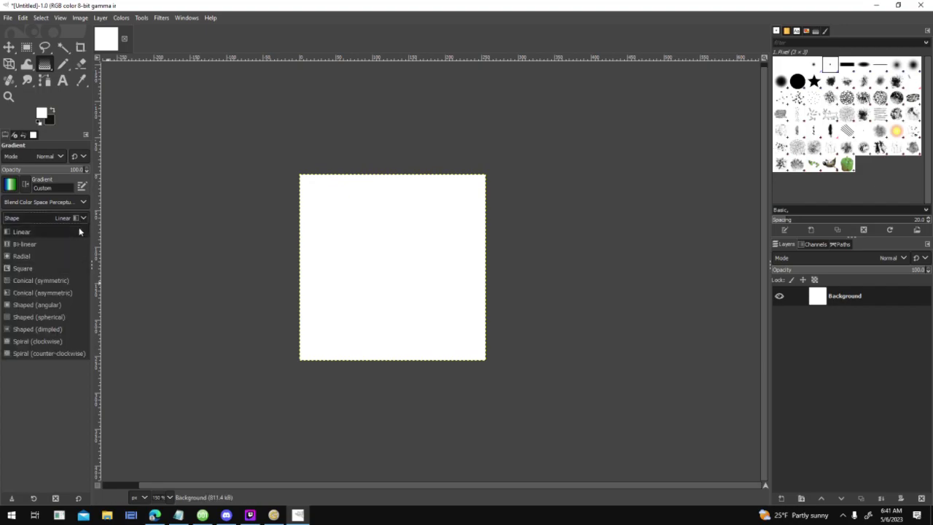
pyautogui.click(64, 248)
pyautogui.click(70, 250)
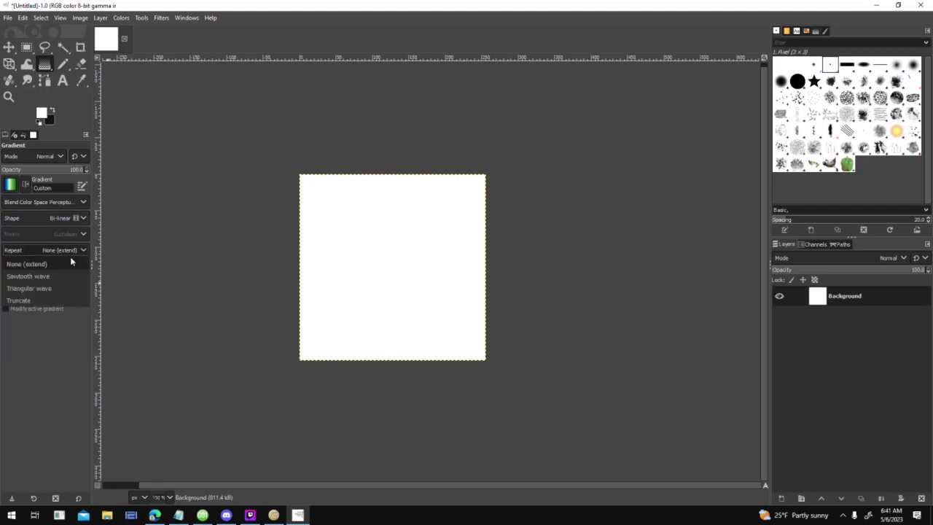
pyautogui.click(63, 277)
pyautogui.moveTo(357, 271)
pyautogui.mouseDown()
pyautogui.moveTo(370, 289)
pyautogui.moveTo(358, 279)
pyautogui.mouseUp()
pyautogui.press('Escape')
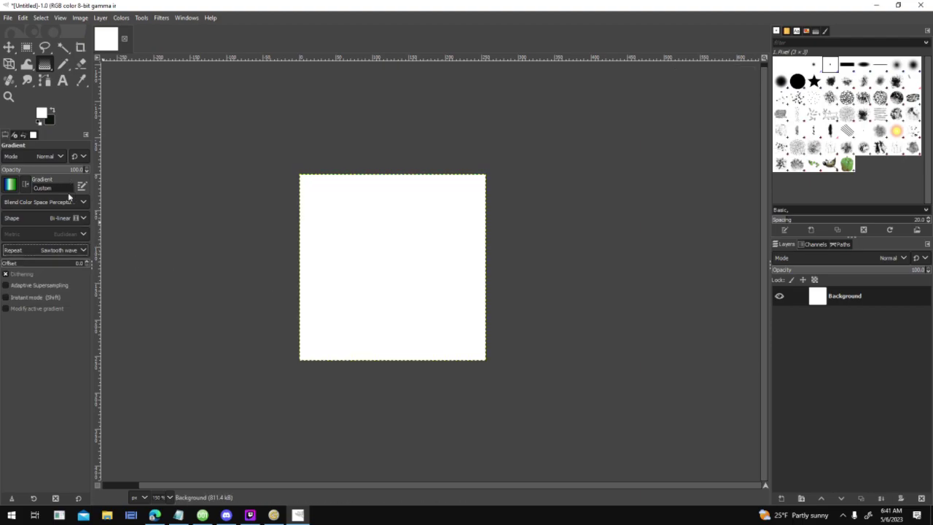
# - Switch the gradient preset to FG to BG (RGB) and try it as a short bi-linear stroke
pyautogui.click(11, 185)
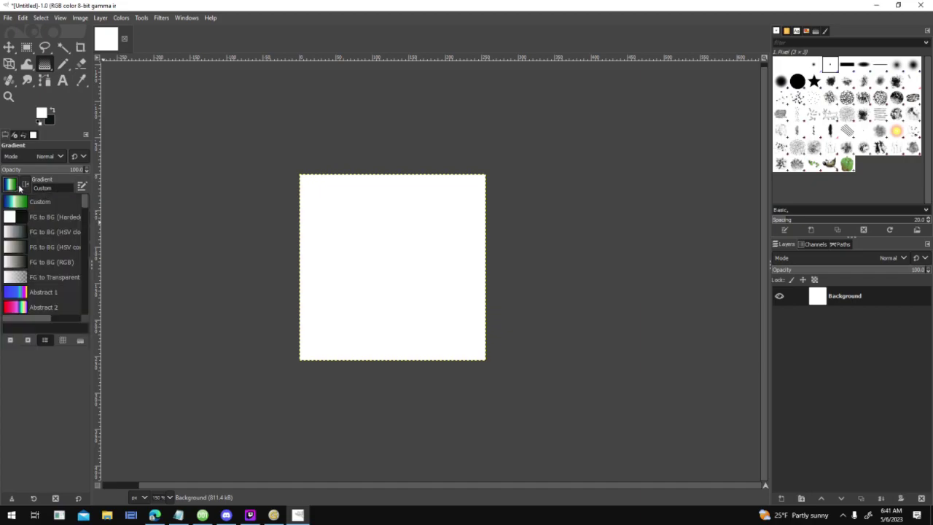
pyautogui.click(16, 260)
pyautogui.moveTo(393, 248)
pyautogui.mouseDown()
pyautogui.moveTo(400, 270)
pyautogui.moveTo(393, 250)
pyautogui.moveTo(400, 265)
pyautogui.moveTo(388, 257)
pyautogui.mouseUp()
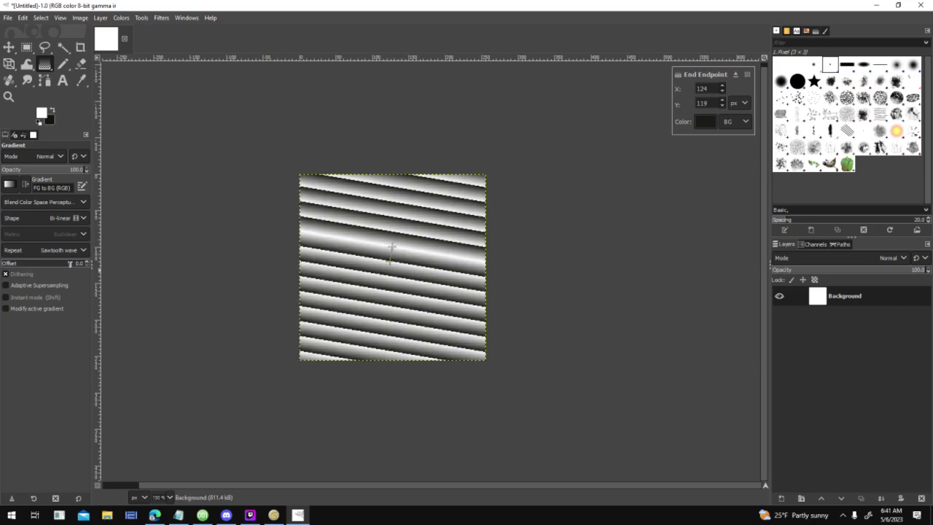
pyautogui.press('Escape')
# - Change the gradient shape to Linear and try a diagonal black-and-white stroke with the Sawtooth wave repeat
pyautogui.click(80, 250)
pyautogui.click(28, 275)
pyautogui.click(69, 218)
pyautogui.click(60, 230)
pyautogui.moveTo(322, 237); pyautogui.dragTo(333, 253)
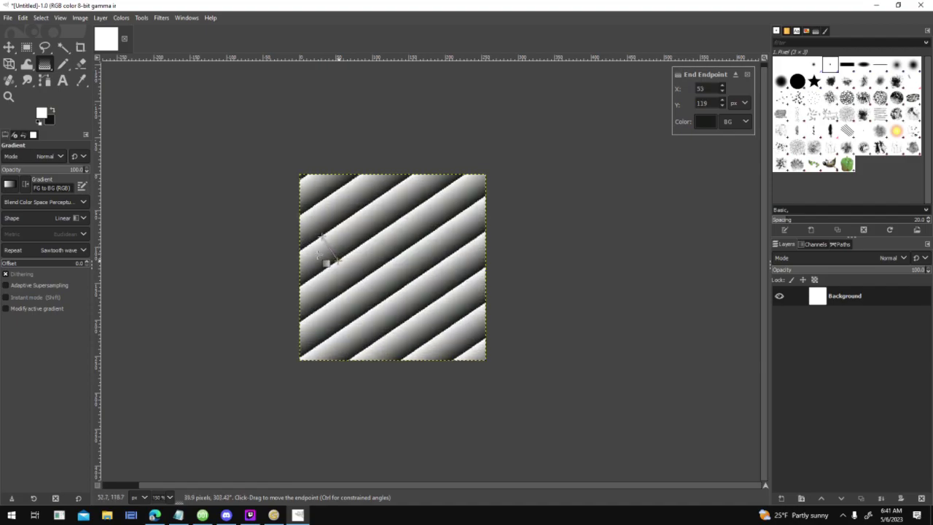
pyautogui.press('Escape')
# - Draw a short, nearly vertical Linear gradient with the Triangular wave repeat, ending at about X 156, Y 142 px
pyautogui.click(82, 250)
pyautogui.click(72, 287)
pyautogui.moveTo(412, 269)
pyautogui.mouseDown()
pyautogui.moveTo(421, 282)
pyautogui.moveTo(408, 276)
pyautogui.mouseUp()
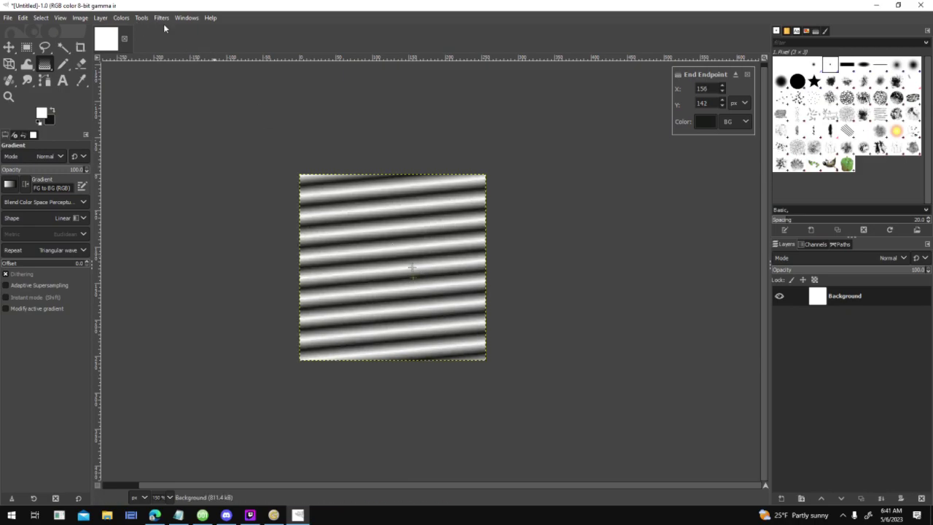
# - Apply a Gaussian Blur of size 4.00 in X and Y to the scanline gradient
pyautogui.click(162, 18)
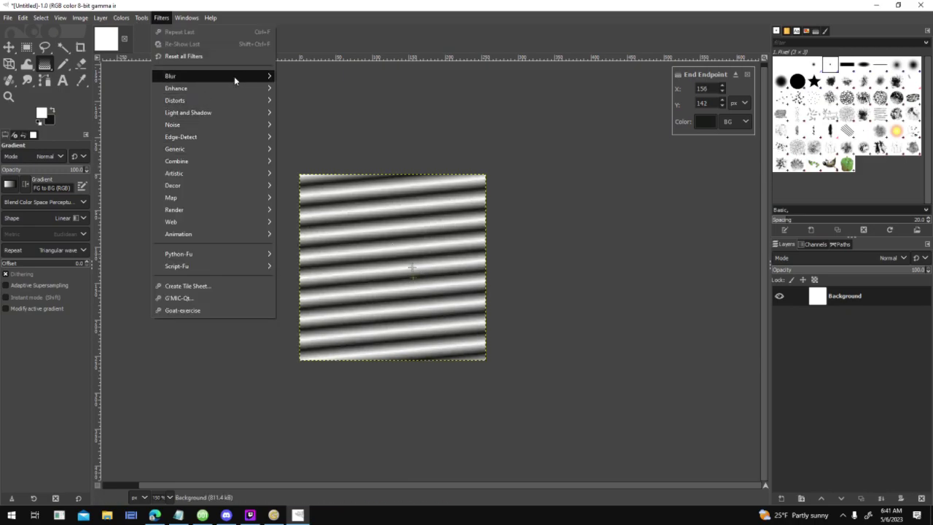
pyautogui.moveTo(234, 77)
pyautogui.click(349, 88)
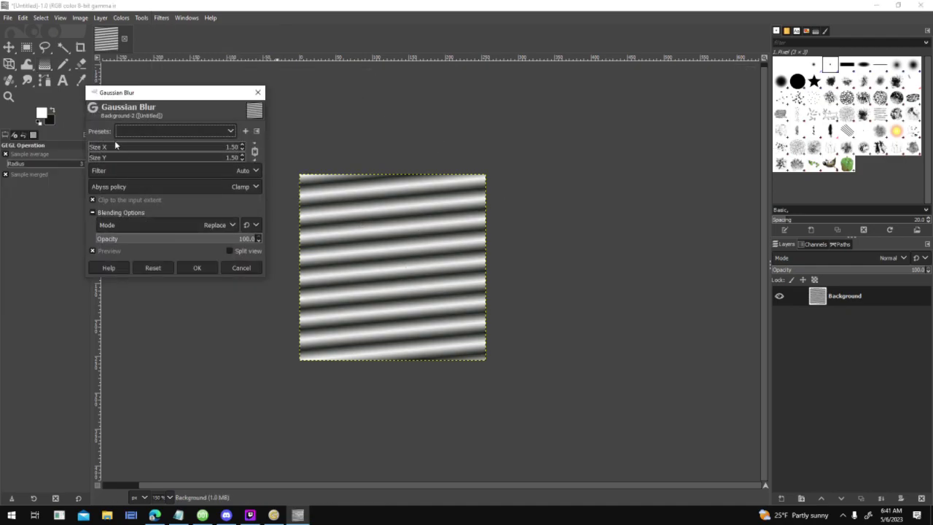
pyautogui.moveTo(217, 150); pyautogui.dragTo(237, 147)
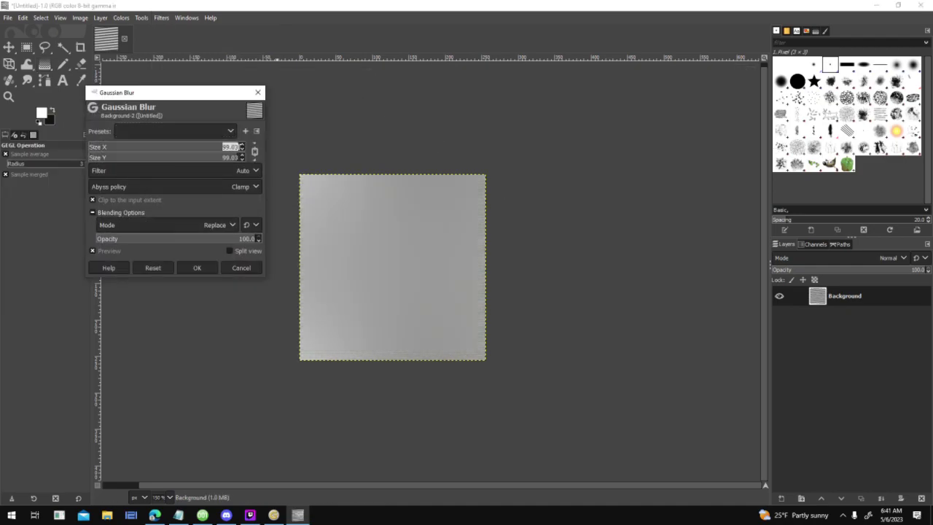
pyautogui.write('4')
pyautogui.press('Return')
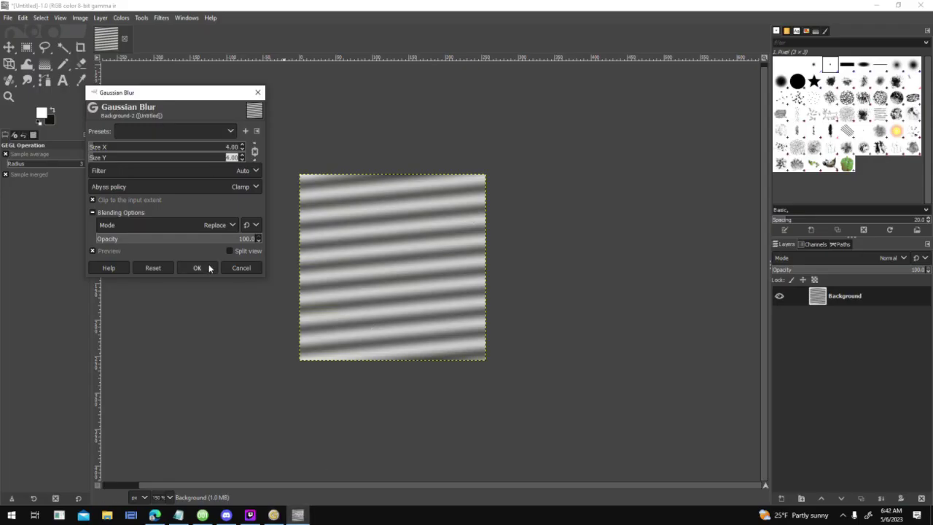
pyautogui.click(196, 268)
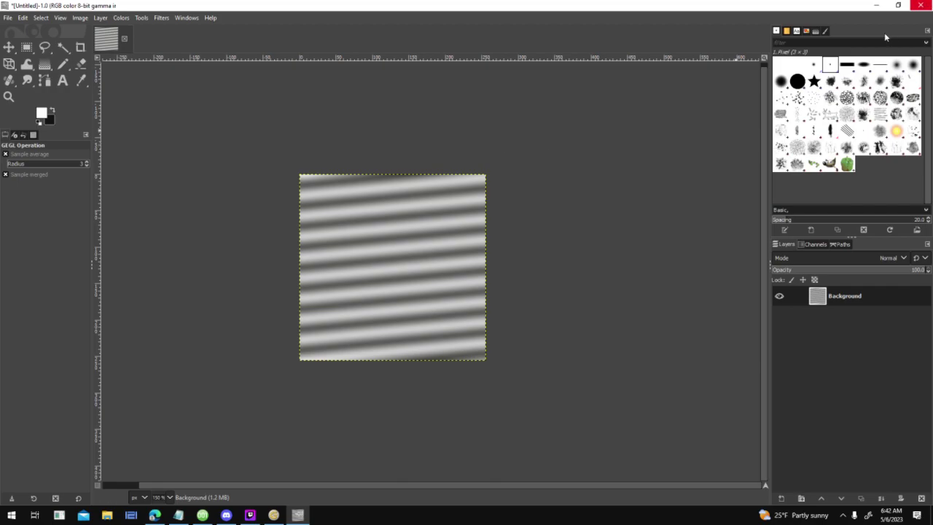
# - Close GIMP without saving the image and open the Shipyard interface in 001 Game Creator
pyautogui.click(135, 147)
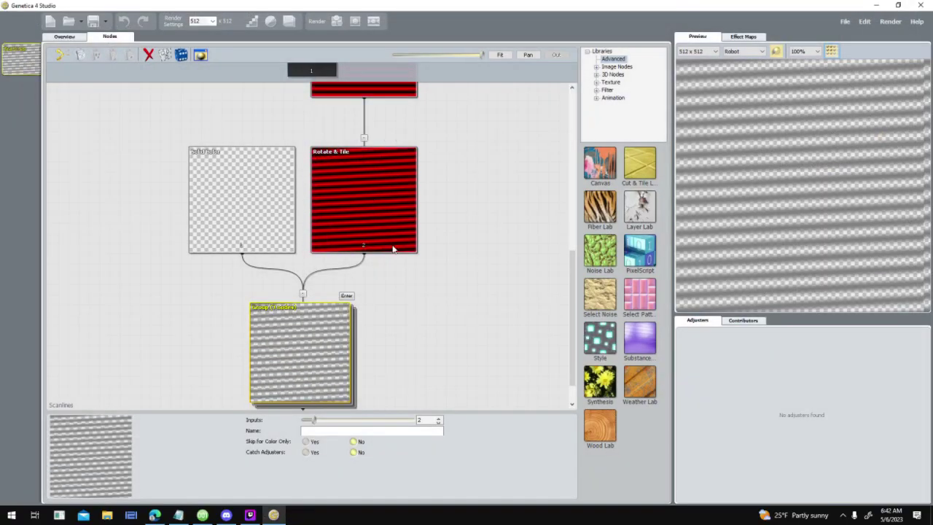
pyautogui.scroll(-2, 481, 263)
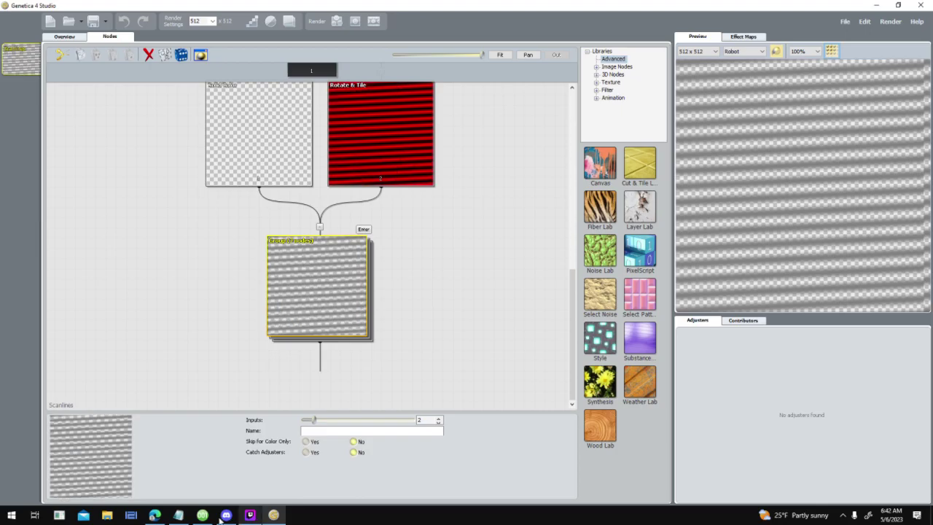
pyautogui.hotkey('alt', 'Tab')
pyautogui.moveTo(584, 252); pyautogui.dragTo(551, 253, button='middle')
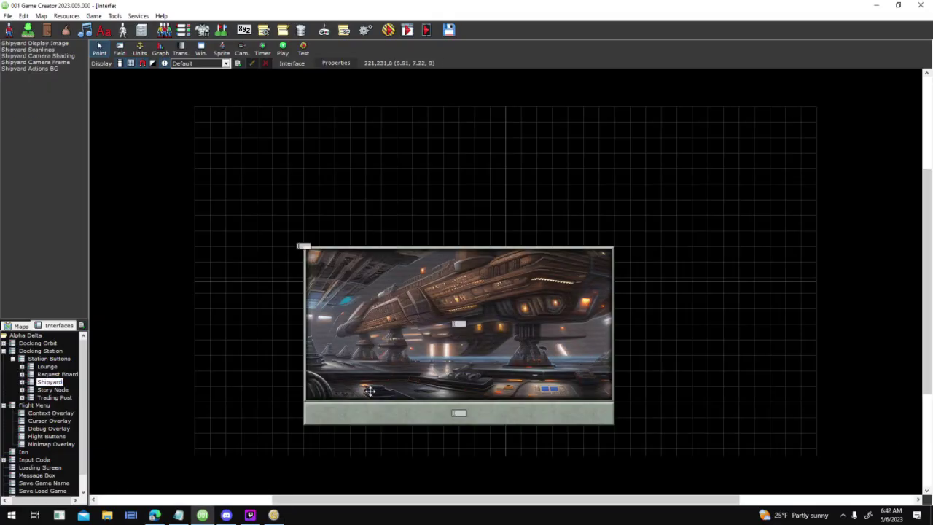
# - Switch to Genetica and open the recent file Spinning Gas Giant.gtx
pyautogui.click(273, 515)
pyautogui.scroll(-3, 394, 238)
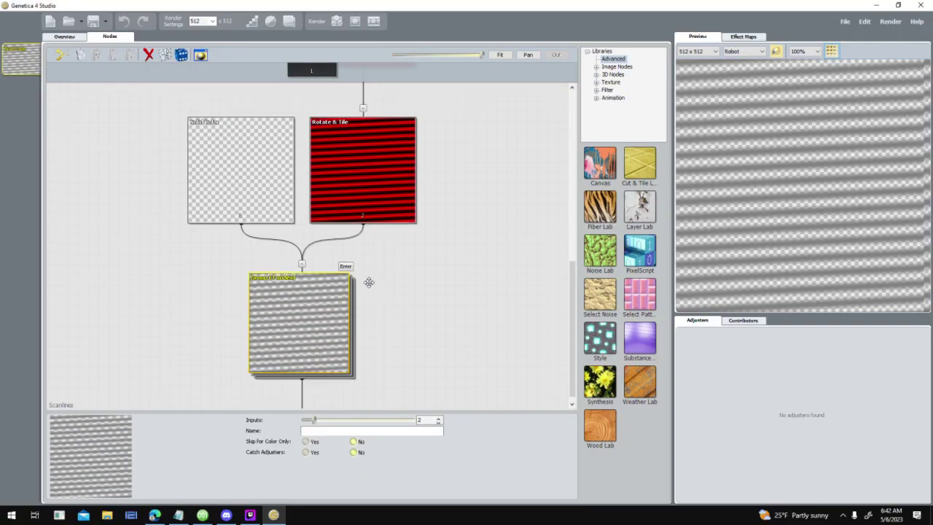
pyautogui.scroll(3, 396, 245)
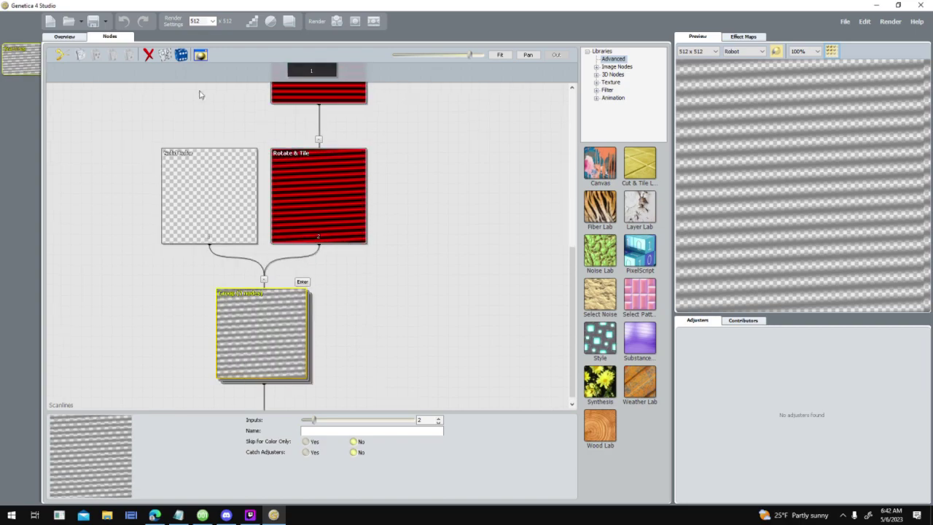
pyautogui.click(82, 21)
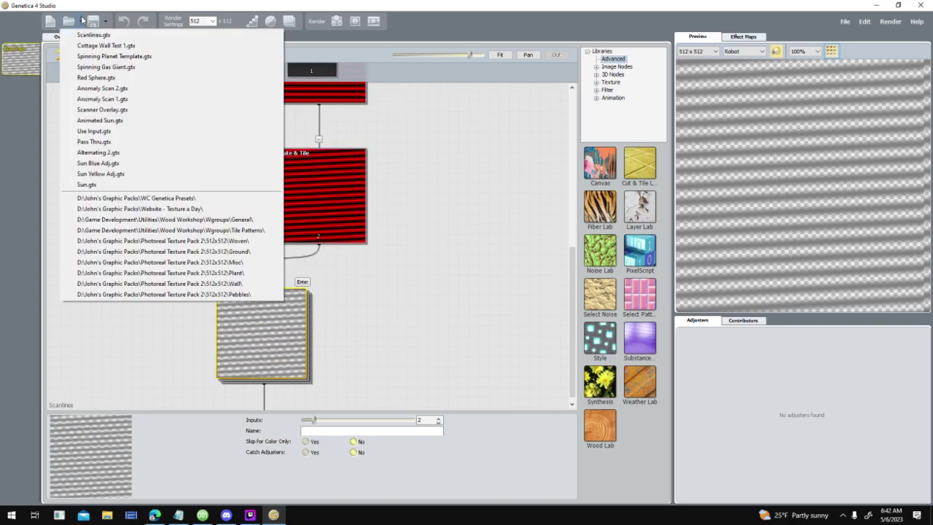
pyautogui.click(198, 70)
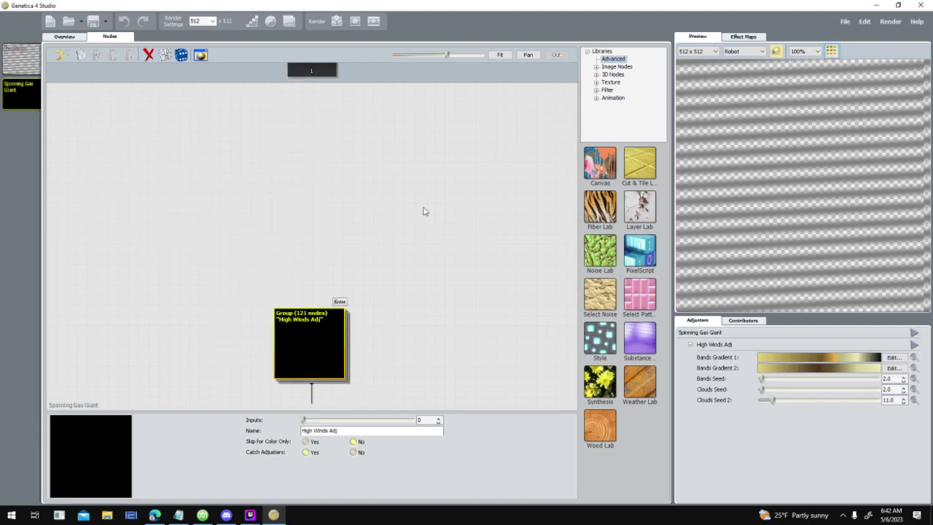
# - Look inside the High Winds Adj group and its nested Gas Giant group, and return to the texture's top level
pyautogui.scroll(4, 374, 344)
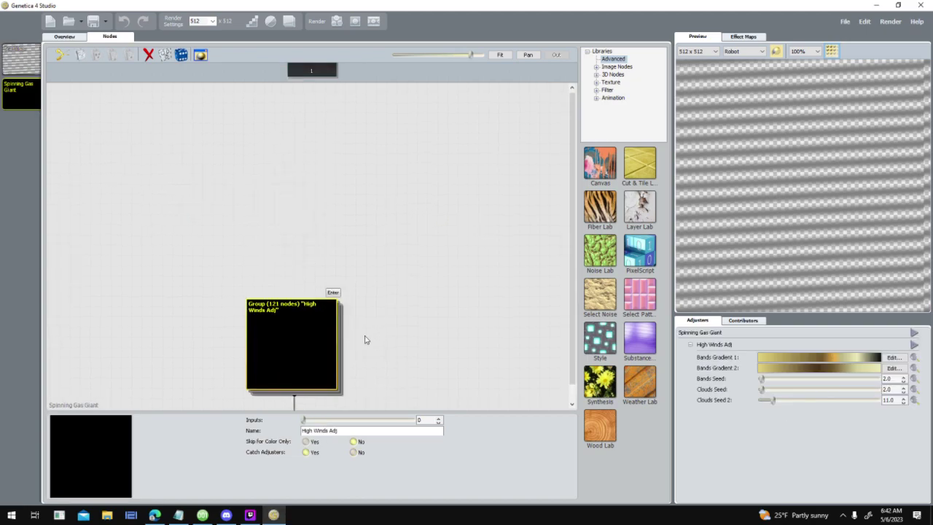
pyautogui.click(330, 290)
pyautogui.scroll(3, 368, 225)
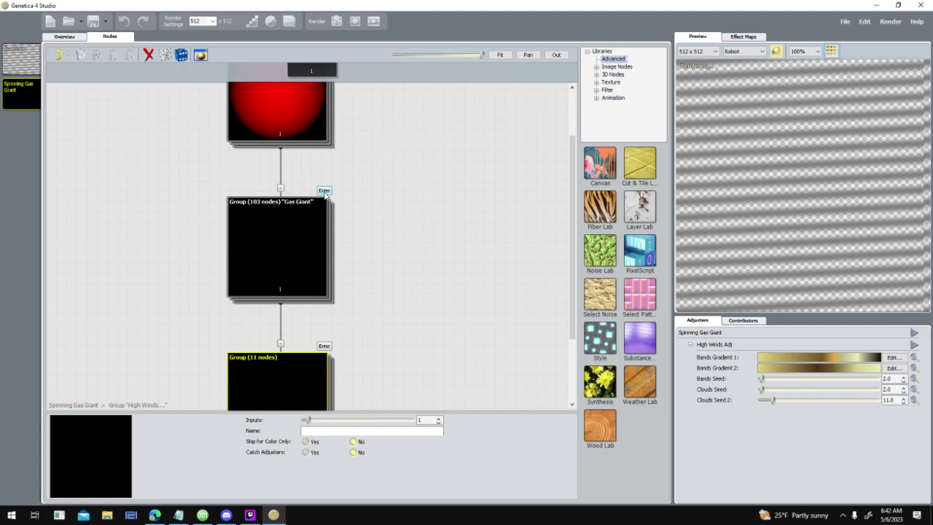
pyautogui.click(324, 191)
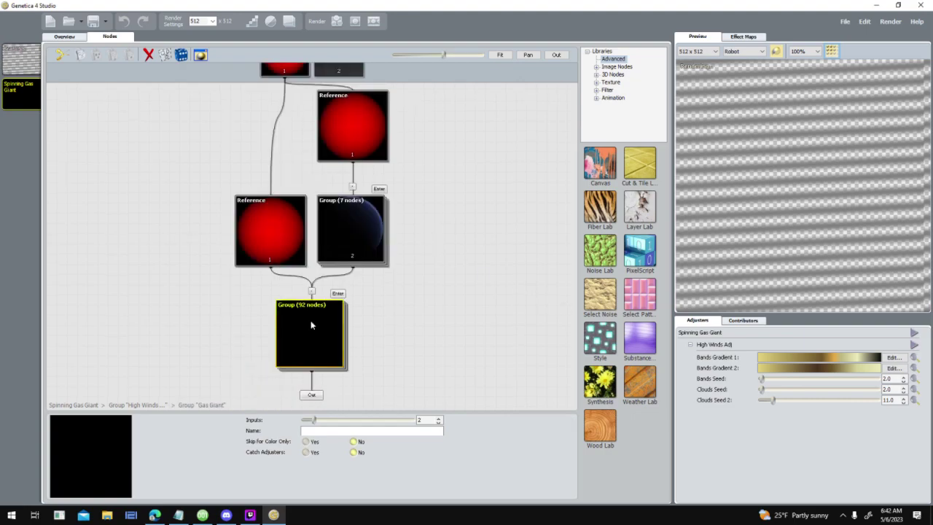
pyautogui.scroll(-2, 408, 313)
pyautogui.doubleClick(324, 332)
pyautogui.scroll(-2, 386, 266)
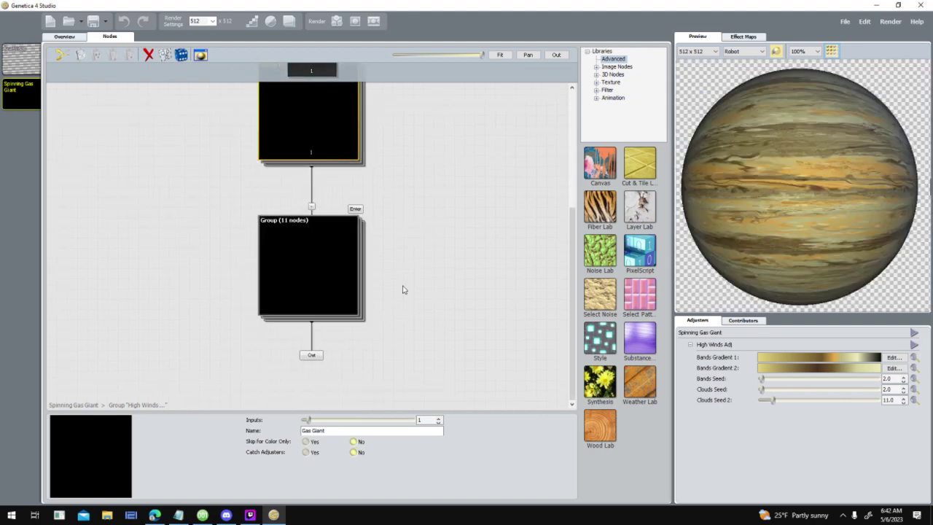
pyautogui.doubleClick(311, 357)
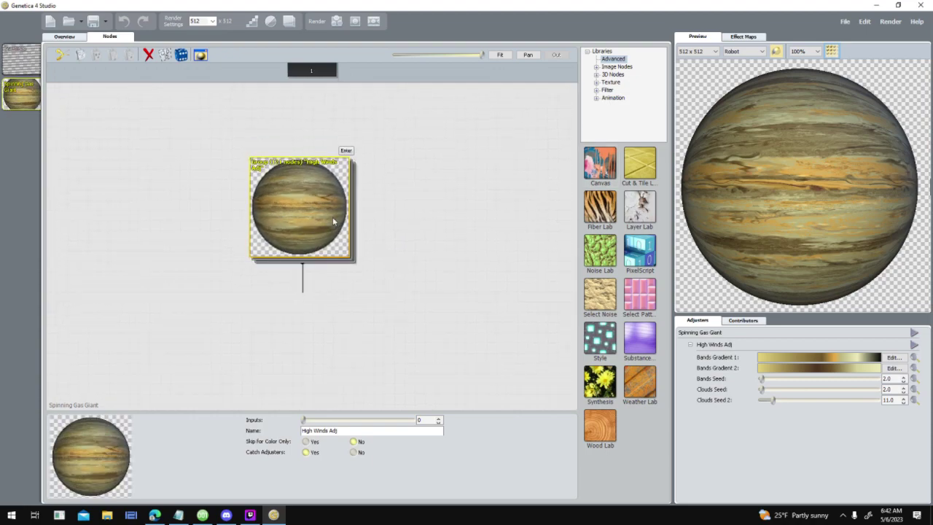
# - Enter the High Winds Adj and Gas Giant groups again and descend through the nested groups that build the planet's surface
pyautogui.click(350, 150)
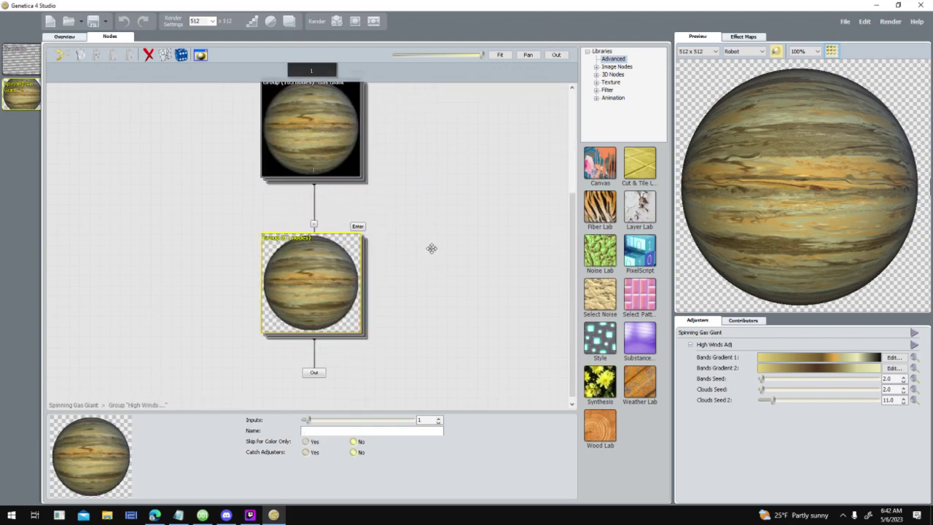
pyautogui.click(351, 235)
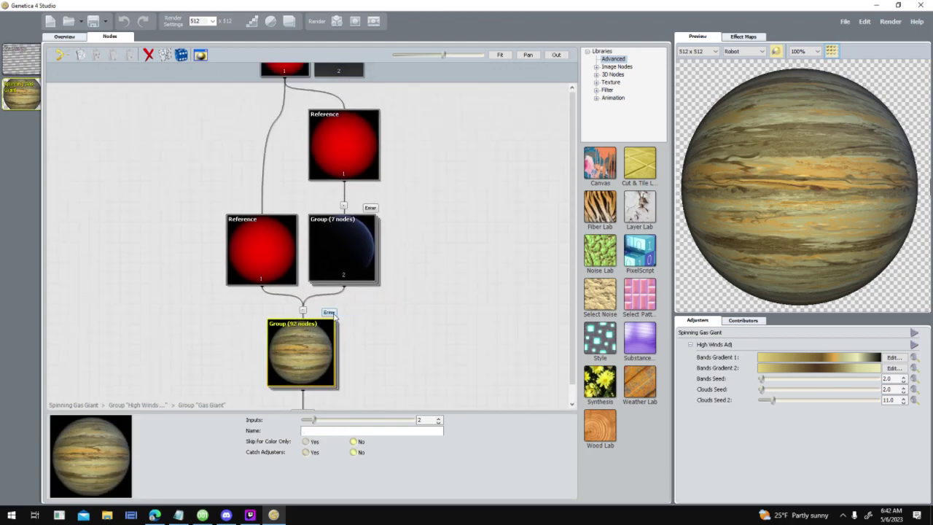
pyautogui.click(330, 312)
pyautogui.click(255, 189)
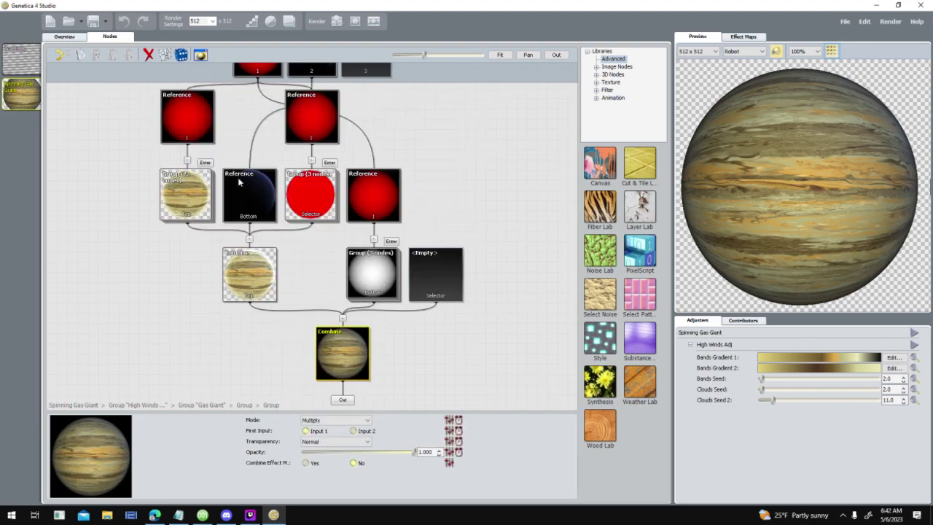
pyautogui.click(204, 162)
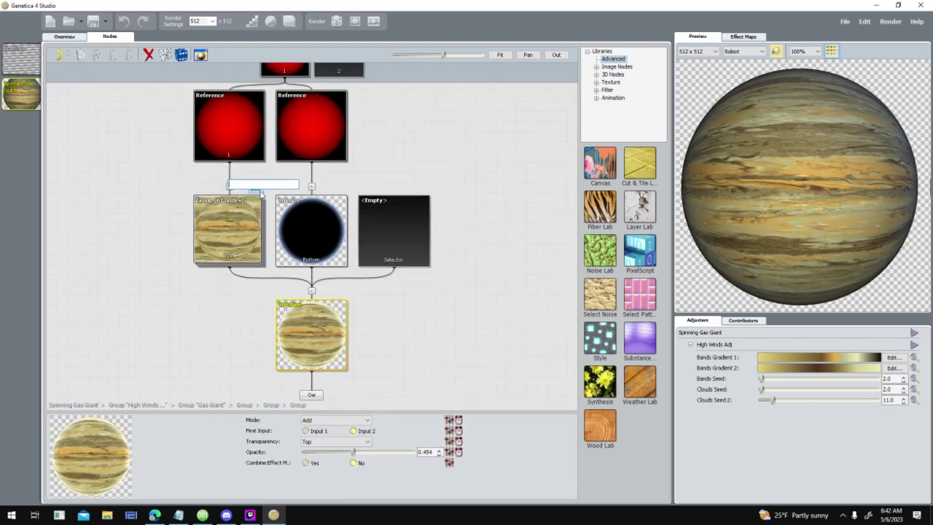
pyautogui.click(255, 188)
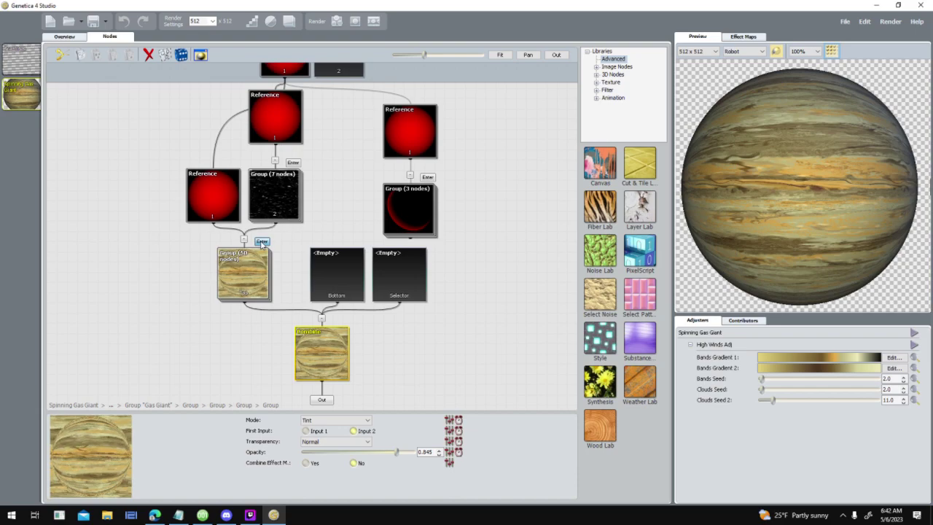
pyautogui.click(262, 241)
# - Inspect the material and noise nodes behind the planet's surface and enter the Base Material group
pyautogui.click(237, 238)
pyautogui.moveTo(279, 170); pyautogui.dragTo(326, 332)
pyautogui.moveTo(363, 276); pyautogui.dragTo(395, 329)
pyautogui.scroll(4, 225, 197)
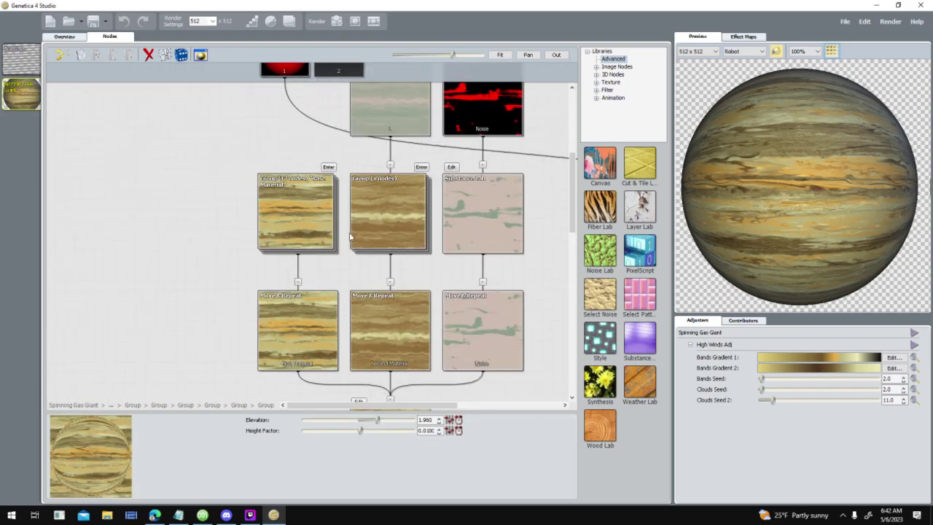
pyautogui.scroll(2, 329, 235)
pyautogui.moveTo(456, 281); pyautogui.dragTo(333, 272)
pyautogui.click(215, 138)
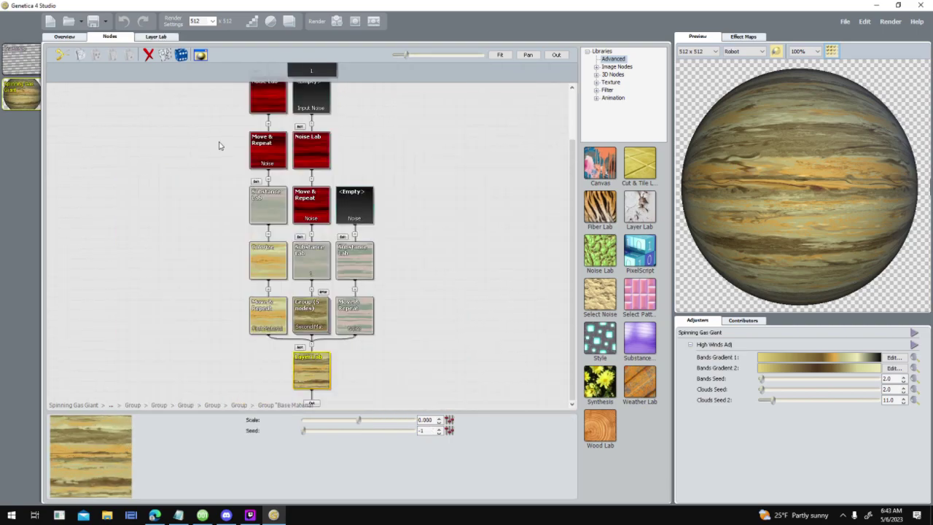
# - Trace the Base Material group's red noise branch up to its source and select the uppermost Noise Lab node
pyautogui.scroll(4, 269, 280)
pyautogui.moveTo(401, 242); pyautogui.dragTo(385, 406)
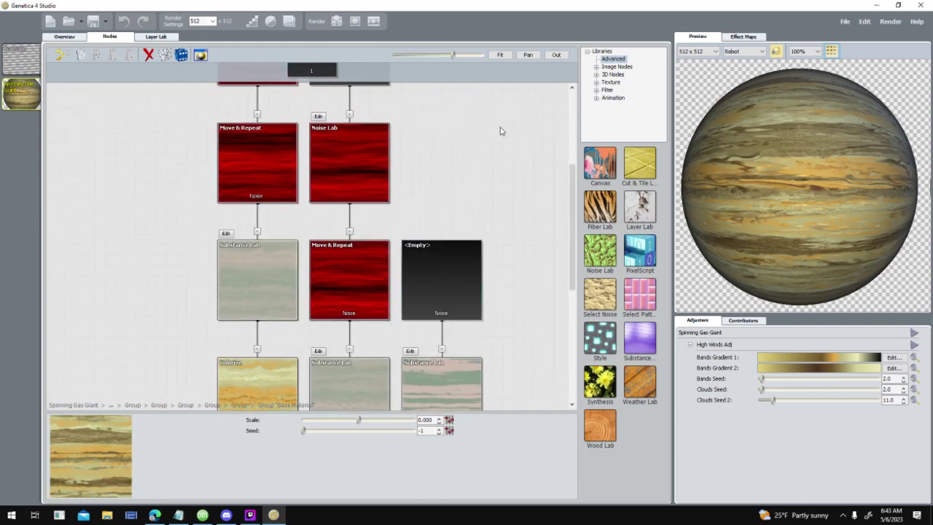
pyautogui.moveTo(488, 292); pyautogui.dragTo(489, 404)
pyautogui.moveTo(478, 193); pyautogui.dragTo(460, 281)
pyautogui.click(255, 273)
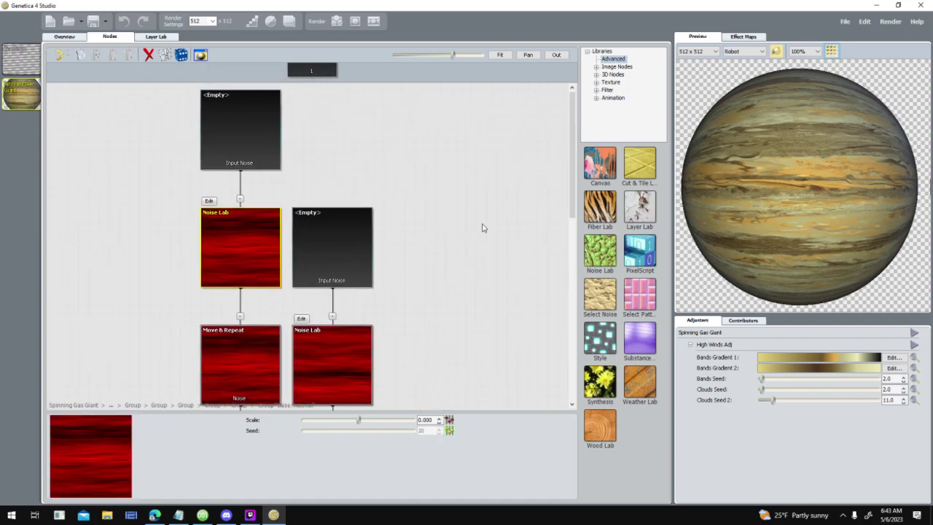
# - Follow the Base Material branches down to the Layer Lab node that merges them, and leave the group
pyautogui.moveTo(418, 334); pyautogui.dragTo(486, 173)
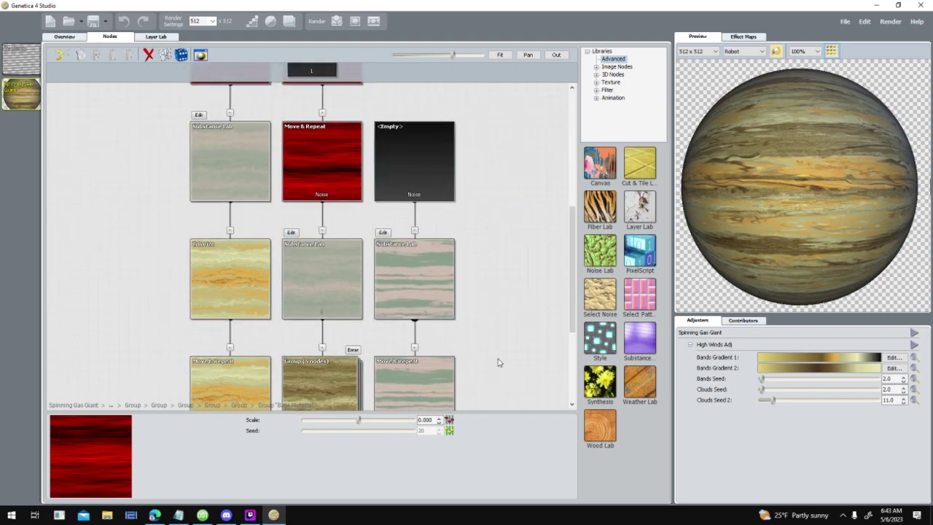
pyautogui.moveTo(498, 362); pyautogui.dragTo(440, 249)
pyautogui.scroll(2, 450, 394)
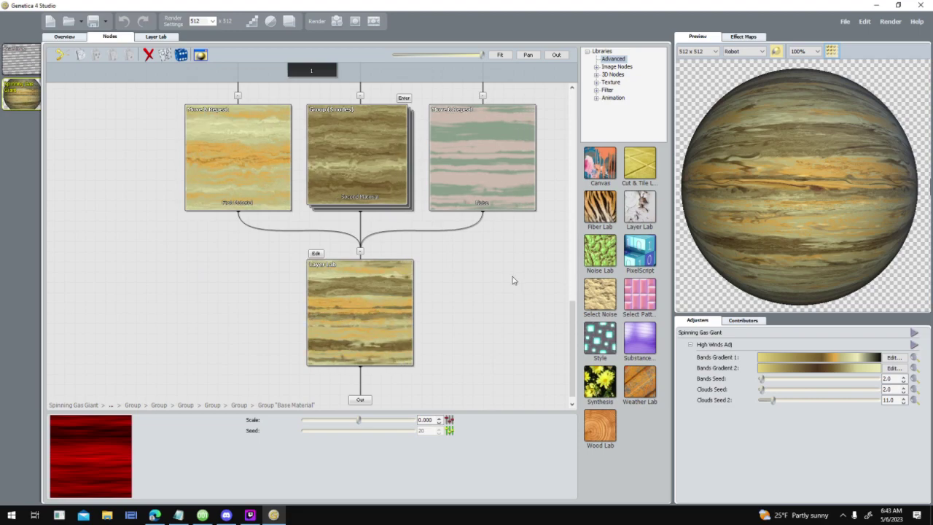
pyautogui.moveTo(512, 277); pyautogui.dragTo(487, 333)
pyautogui.scroll(-1, 441, 331)
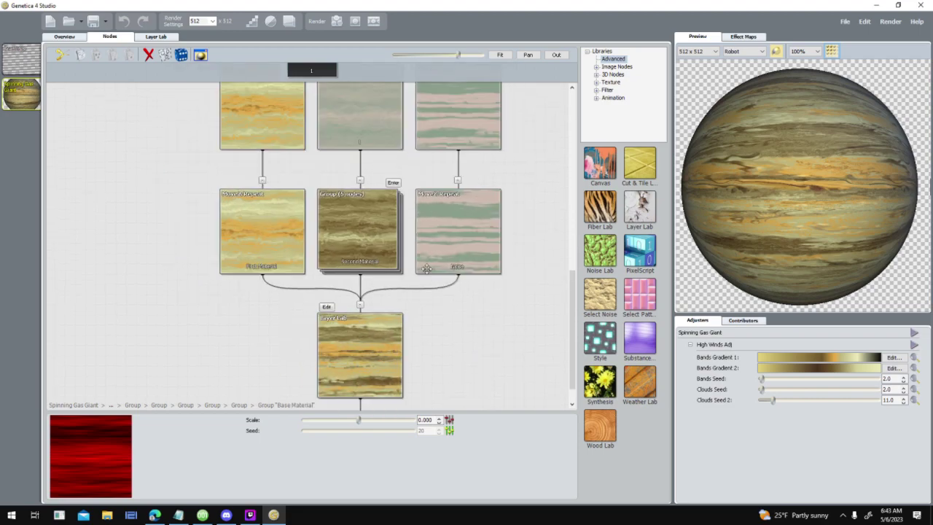
pyautogui.scroll(1, 427, 323)
pyautogui.doubleClick(335, 365)
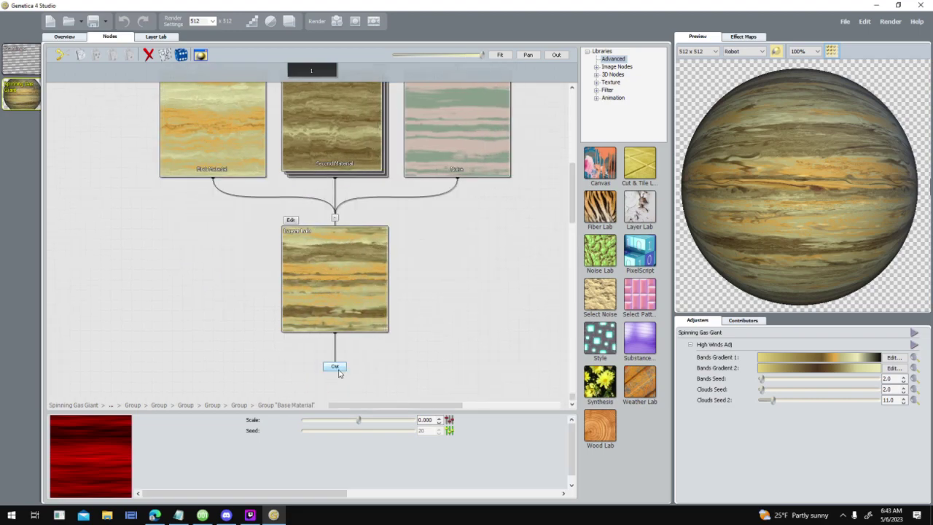
# - Follow the surface material from the Move & Repeat inputs through Layer Lab to the Distort and Reflect nodes, and select Distort
pyautogui.rightClick(471, 208)
pyautogui.click(411, 358)
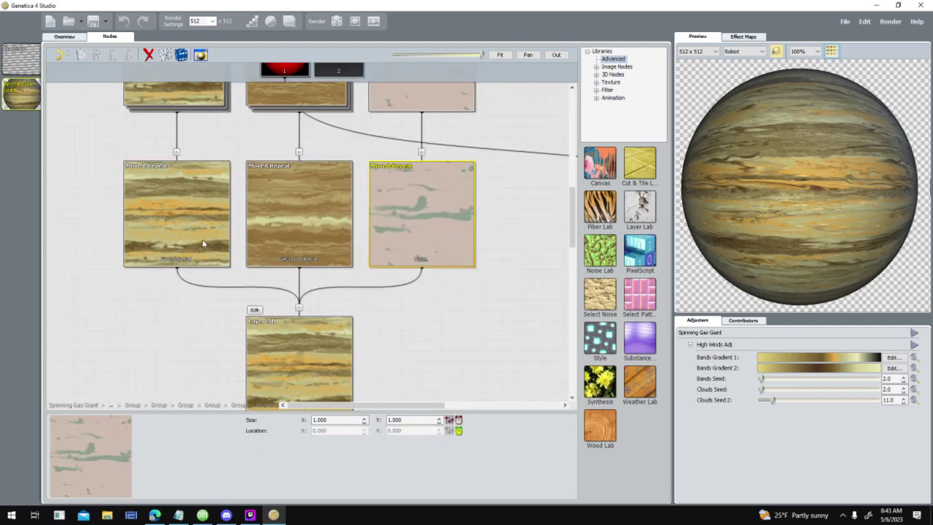
pyautogui.moveTo(379, 380); pyautogui.dragTo(377, 211)
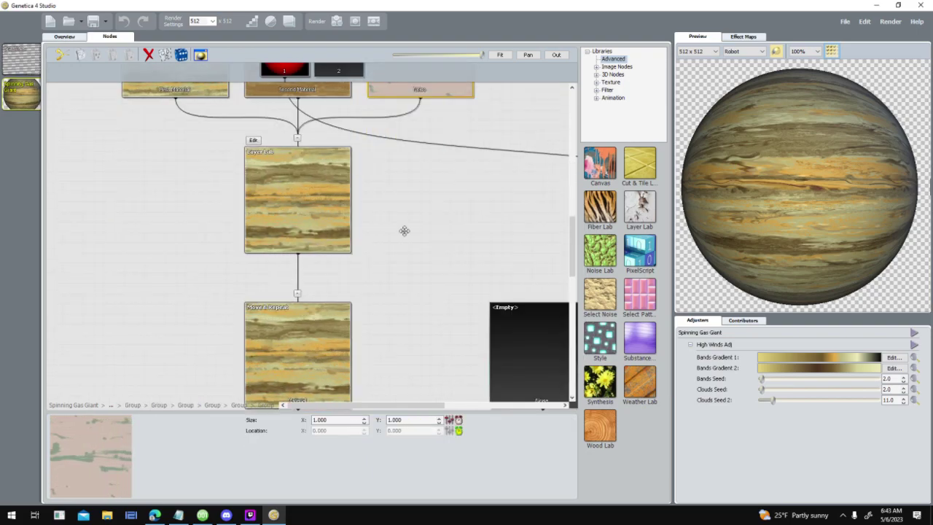
pyautogui.moveTo(445, 371); pyautogui.dragTo(389, 190)
pyautogui.moveTo(491, 385); pyautogui.dragTo(435, 239)
pyautogui.moveTo(408, 365); pyautogui.dragTo(395, 255)
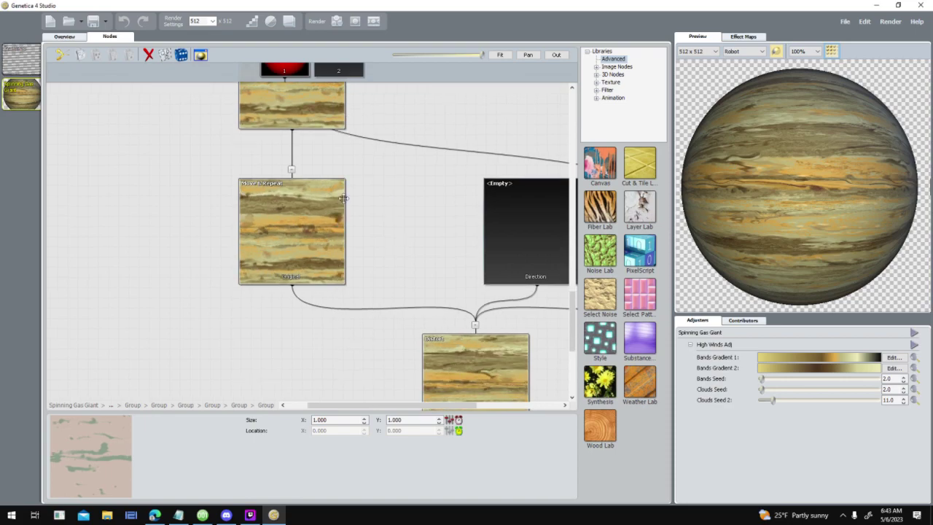
pyautogui.moveTo(537, 354); pyautogui.dragTo(427, 260)
pyautogui.moveTo(371, 137); pyautogui.dragTo(433, 255)
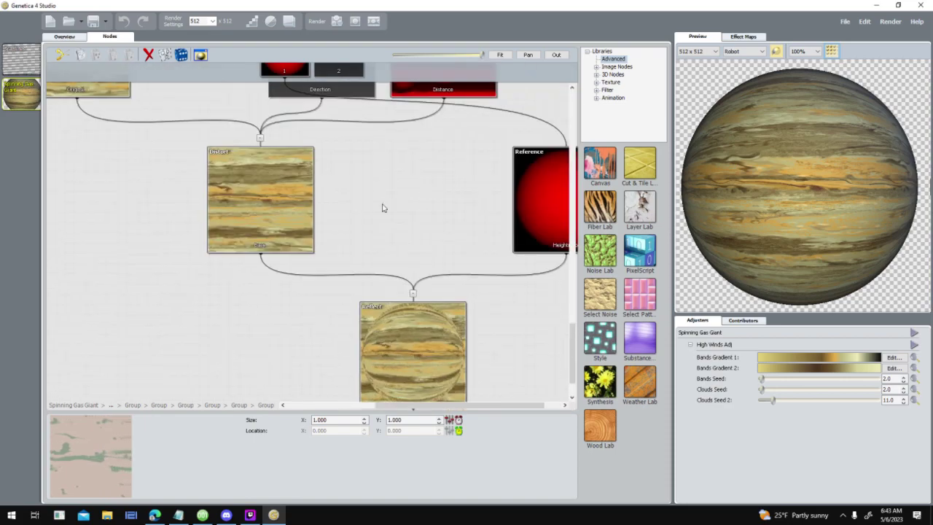
pyautogui.click(275, 211)
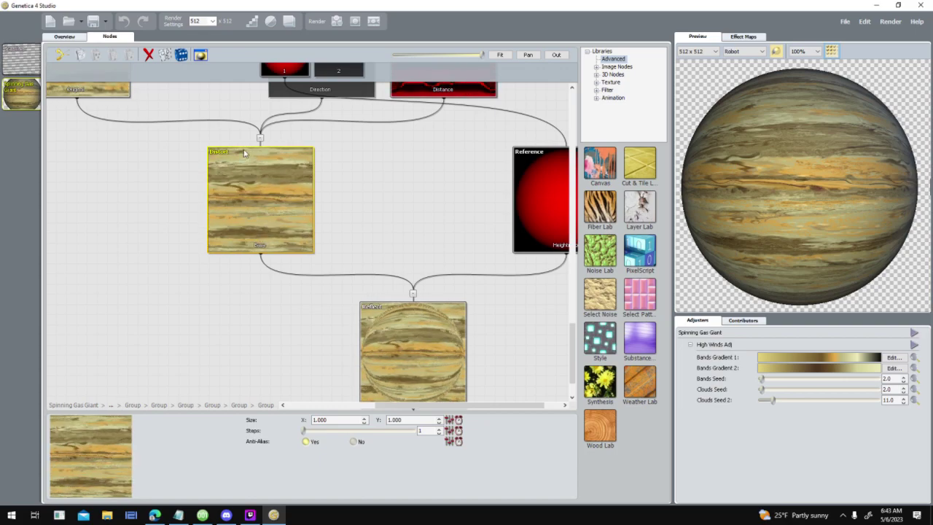
# - Trace the Distort node's Distance input upstream through Move & Repeat and Frequency, and select the Select Noise node feeding it
pyautogui.moveTo(385, 230); pyautogui.dragTo(369, 387)
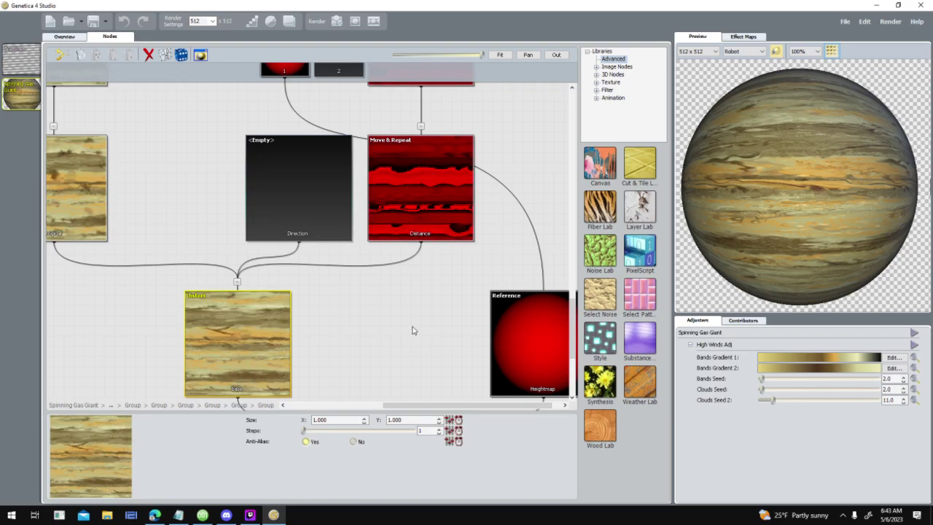
pyautogui.moveTo(446, 303); pyautogui.dragTo(522, 248)
pyautogui.moveTo(438, 277); pyautogui.dragTo(408, 260)
pyautogui.click(476, 140)
pyautogui.moveTo(477, 241); pyautogui.dragTo(472, 377)
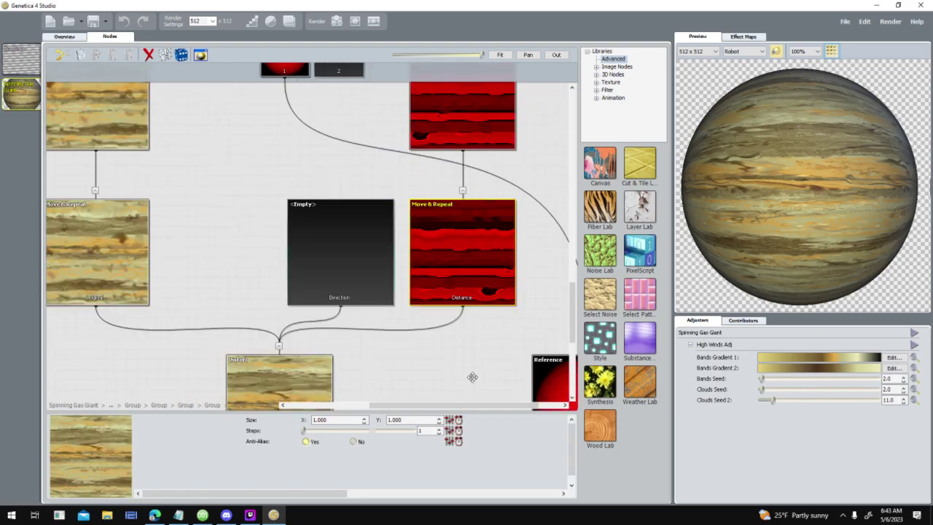
pyautogui.moveTo(463, 116); pyautogui.dragTo(475, 199, button='right')
pyautogui.moveTo(392, 138); pyautogui.dragTo(383, 265)
pyautogui.moveTo(369, 156); pyautogui.dragTo(365, 208)
pyautogui.click(414, 182)
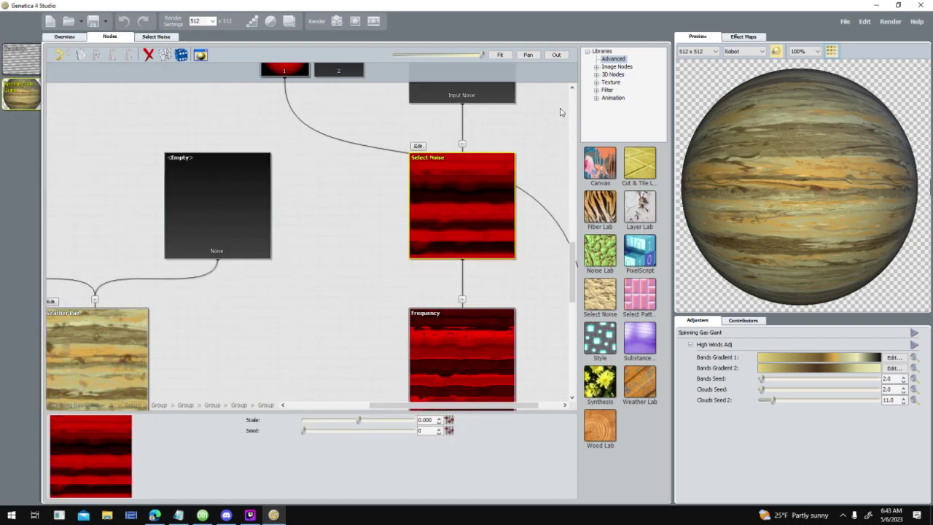
# - Examine the gas giant's Distort, Reflect, Combine and colour gradient nodes while moving out through the nested groups
pyautogui.moveTo(336, 283); pyautogui.dragTo(435, 65)
pyautogui.moveTo(338, 234); pyautogui.dragTo(389, 244)
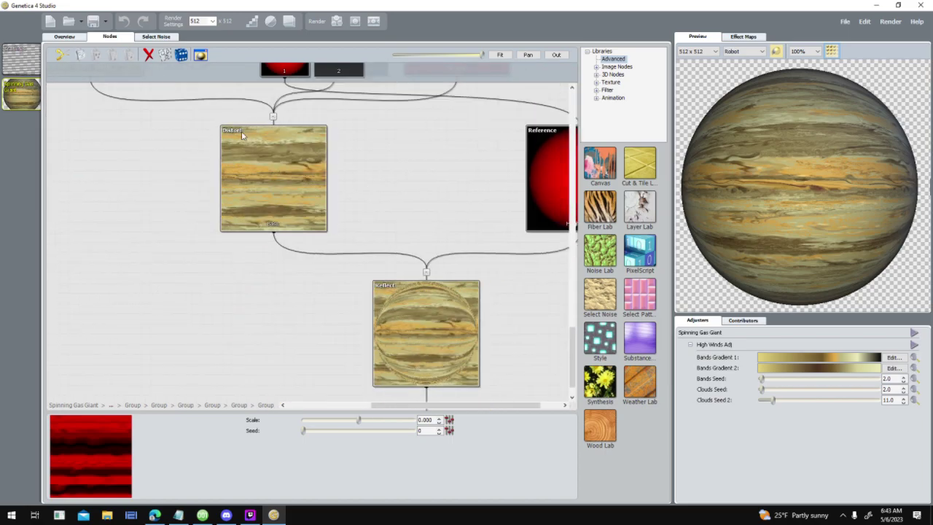
pyautogui.moveTo(408, 363); pyautogui.dragTo(236, 271)
pyautogui.click(256, 329)
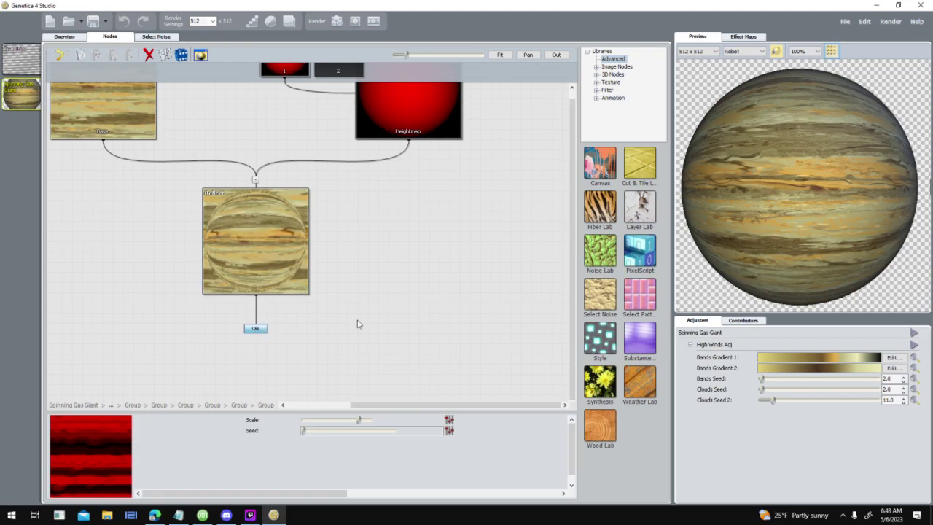
pyautogui.moveTo(371, 393); pyautogui.dragTo(381, 340)
pyautogui.click(347, 342)
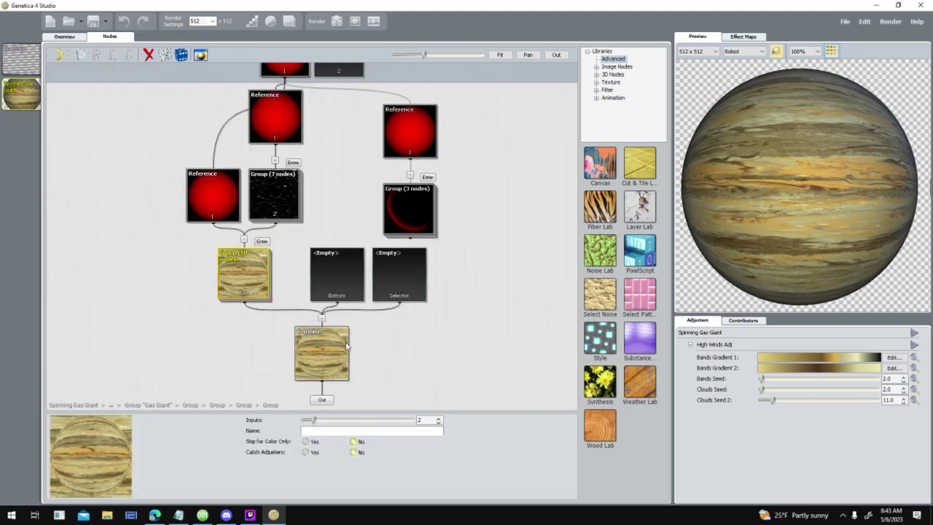
pyautogui.click(322, 400)
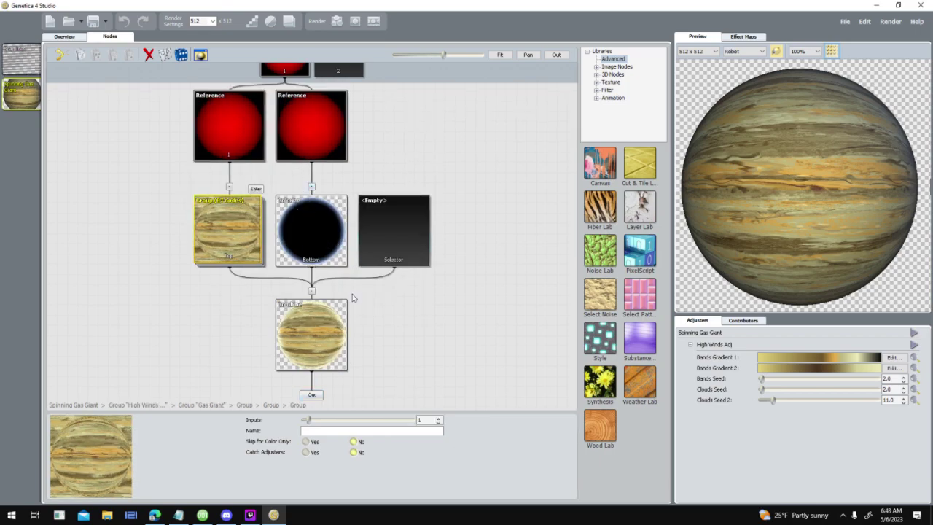
pyautogui.click(285, 236)
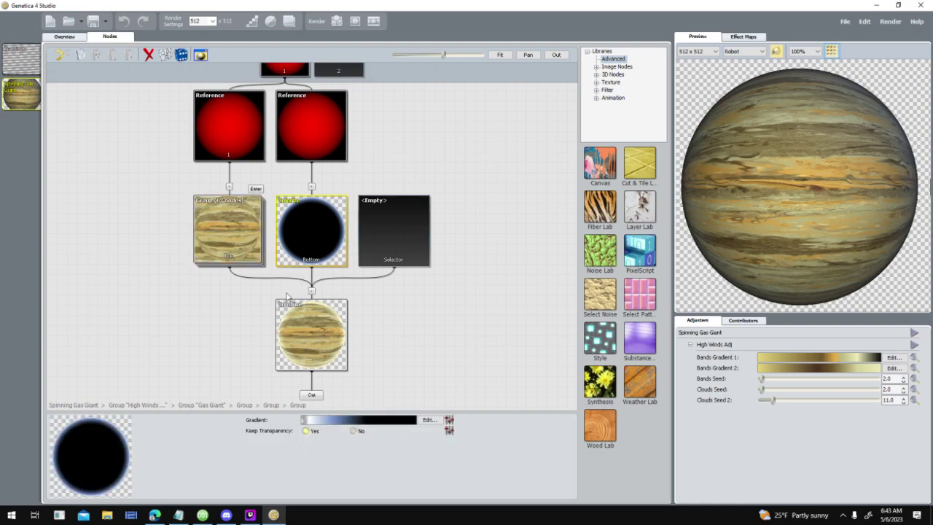
pyautogui.click(315, 397)
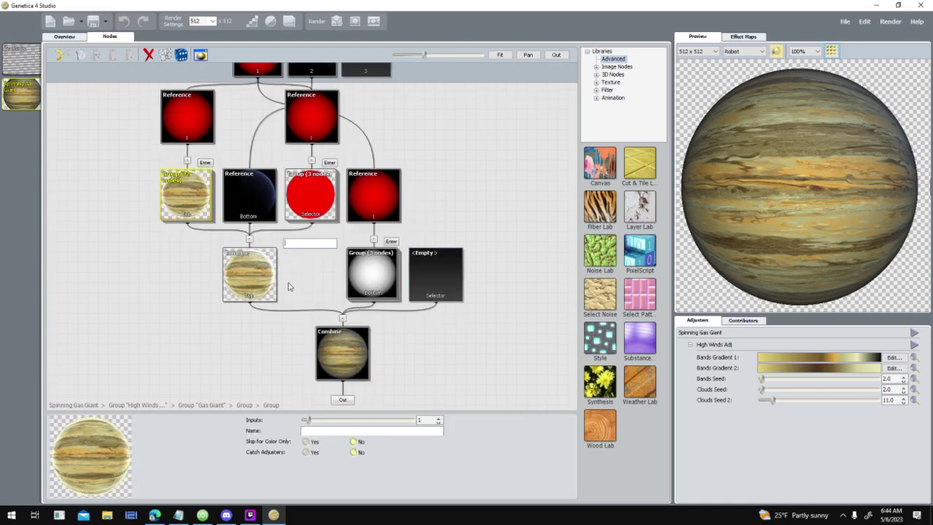
# - Go out to the High Winds group and inspect the final node group below "Gas Giant"
pyautogui.scroll(5, 289, 286)
pyautogui.moveTo(289, 285); pyautogui.dragTo(234, 159, button='middle')
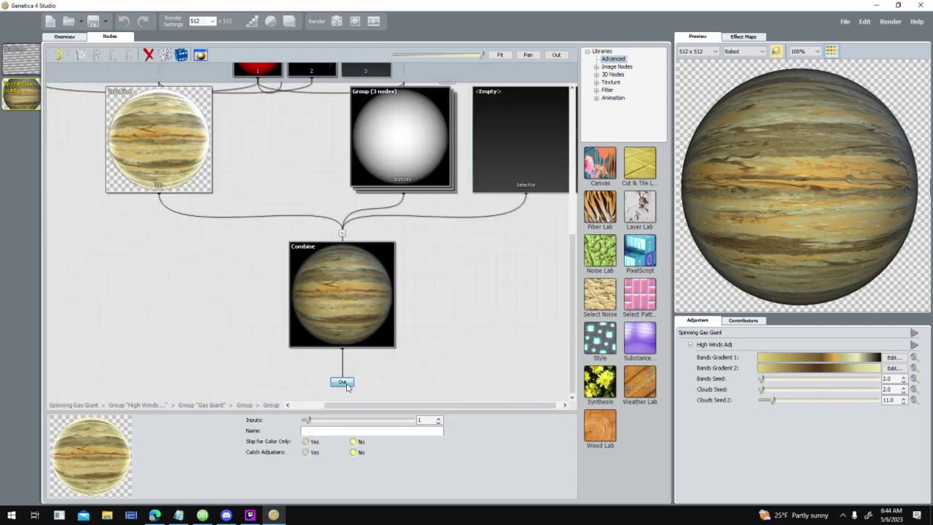
pyautogui.click(342, 383)
pyautogui.click(313, 314)
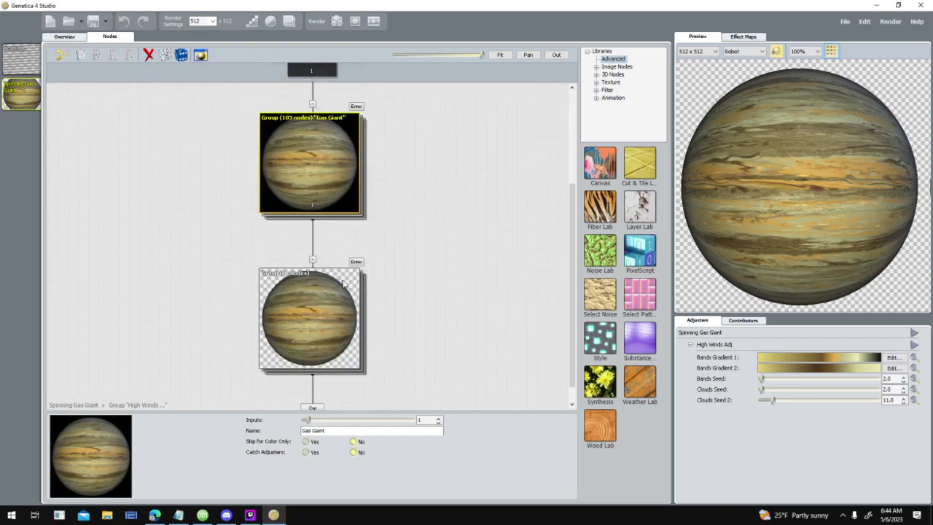
pyautogui.click(356, 261)
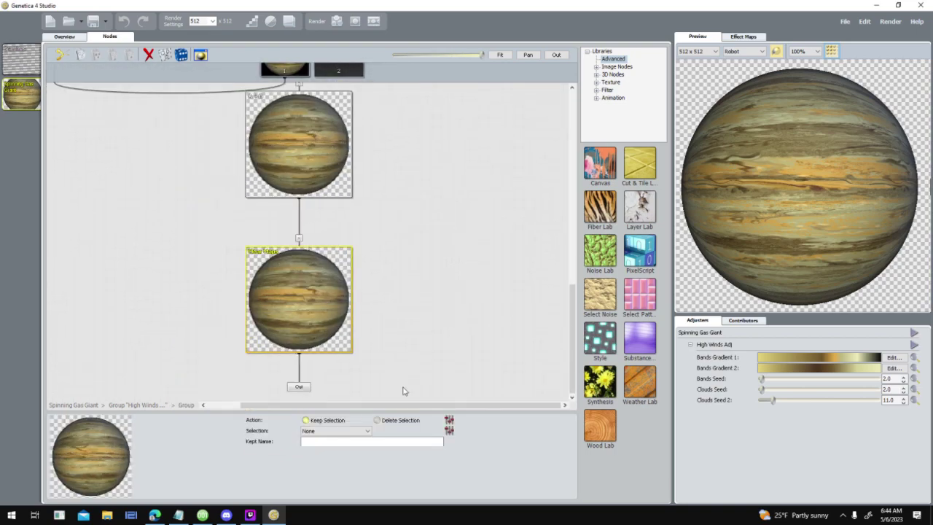
pyautogui.scroll(-2, 412, 246)
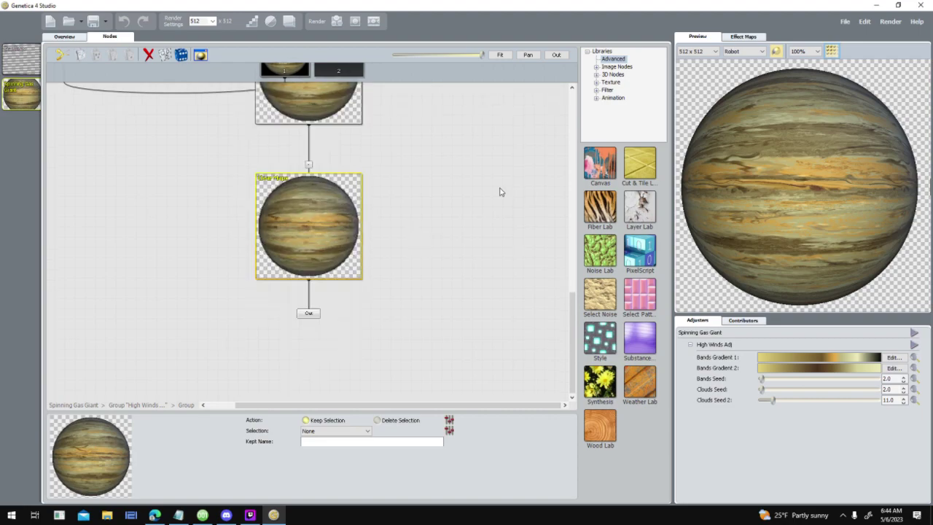
pyautogui.doubleClick(308, 313)
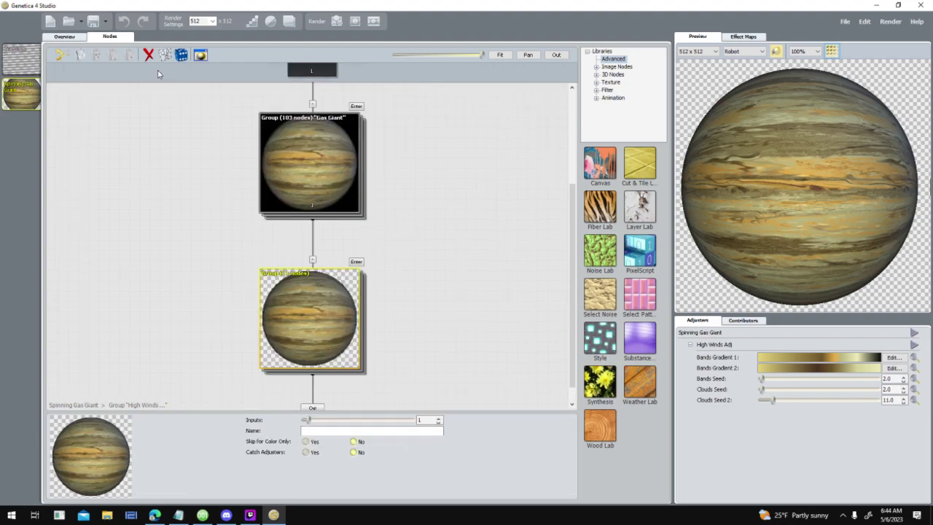
# - View the recent files from the texture overview, and switch to the Station Buttons interface in 001 Game Creator
pyautogui.click(79, 38)
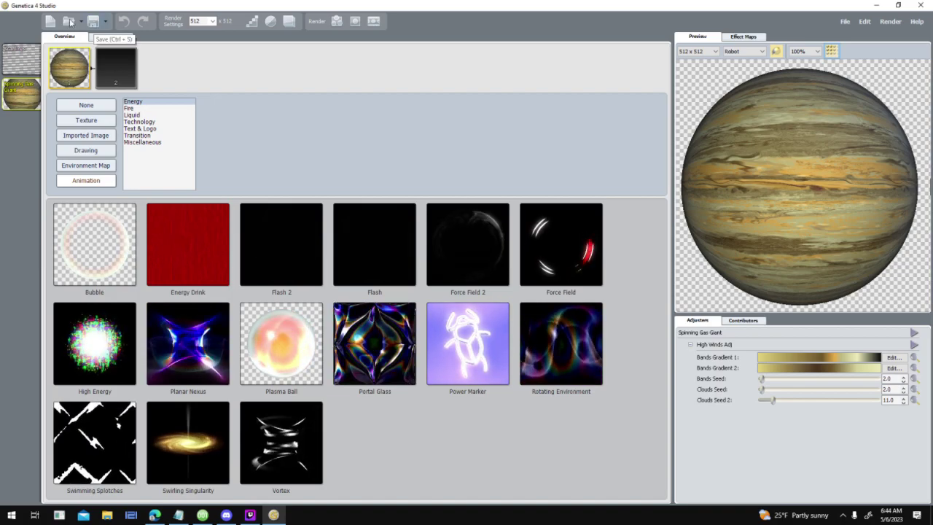
pyautogui.click(82, 22)
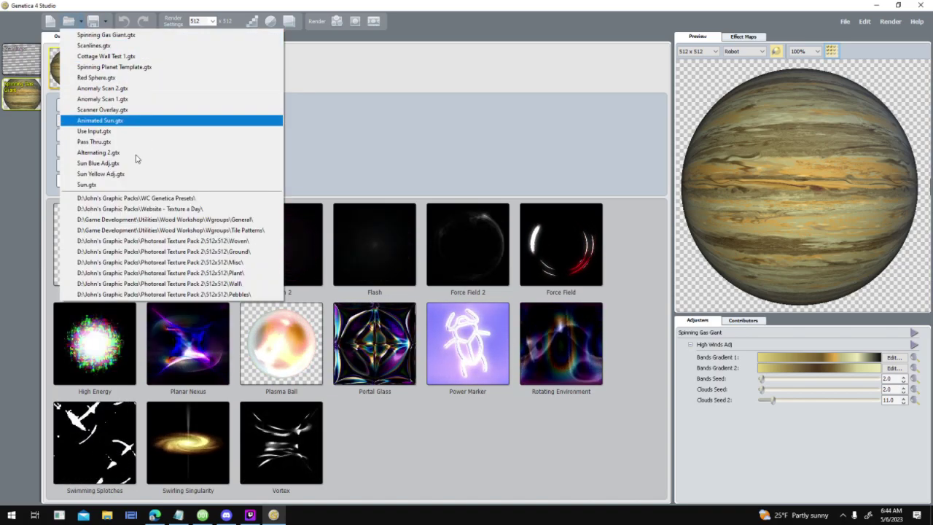
pyautogui.click(898, 5)
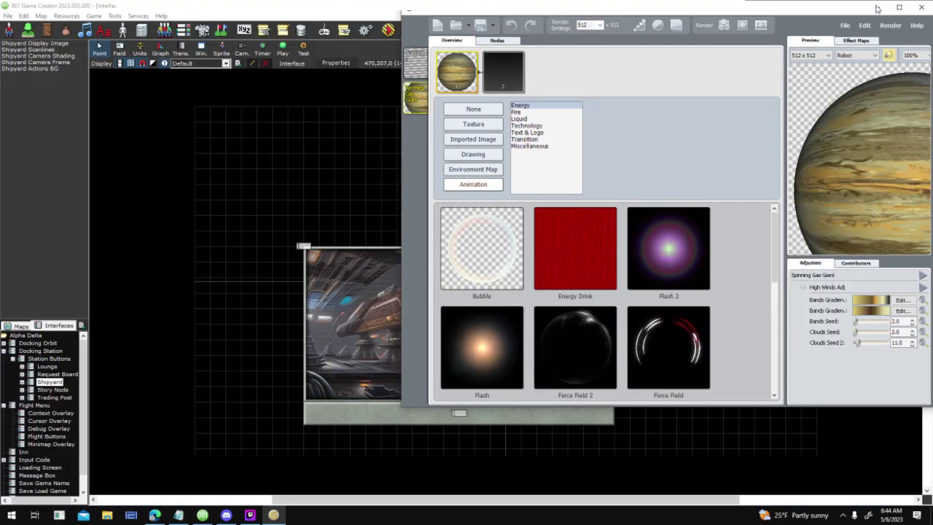
pyautogui.click(877, 8)
pyautogui.moveTo(377, 337)
pyautogui.mouseDown(button='middle')
pyautogui.moveTo(431, 210)
pyautogui.moveTo(365, 331)
pyautogui.mouseUp(button='middle')
pyautogui.click(52, 358)
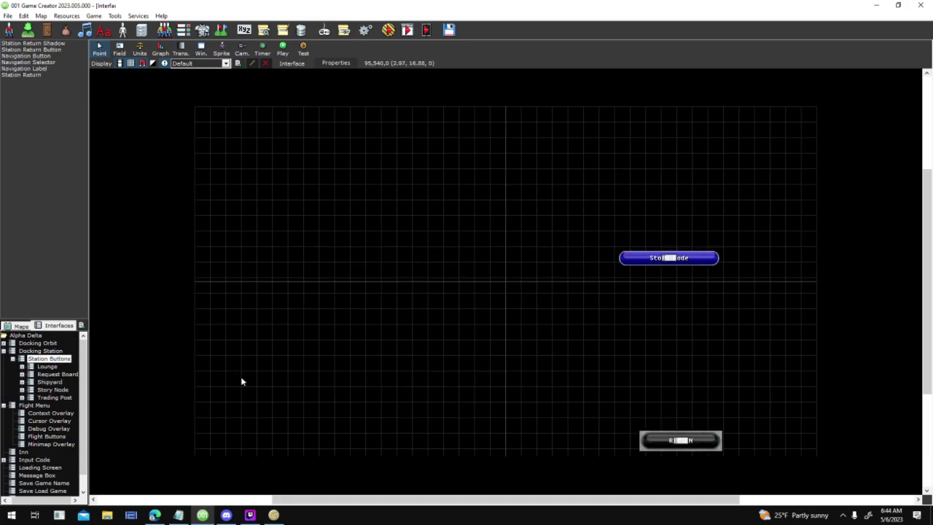
# - Switch back to Genetica, look through its recent files once more and close the program
pyautogui.click(274, 515)
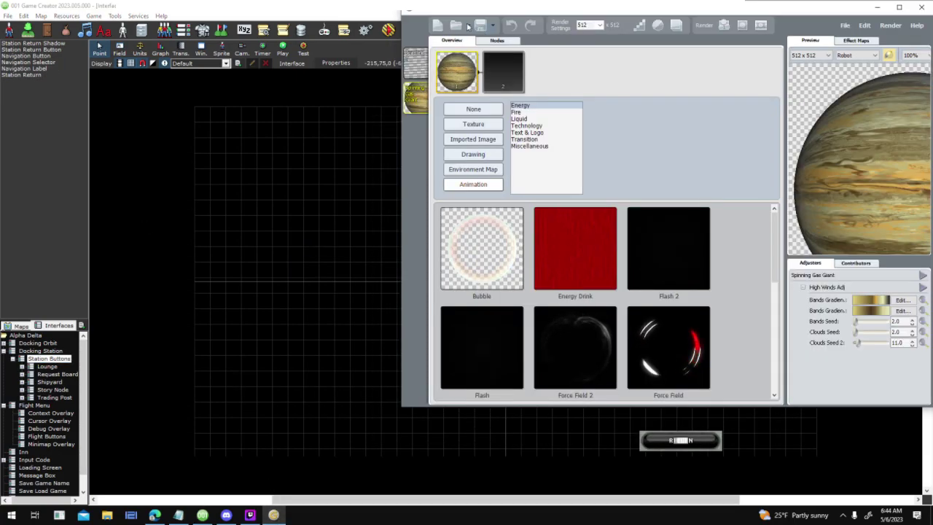
pyautogui.click(465, 25)
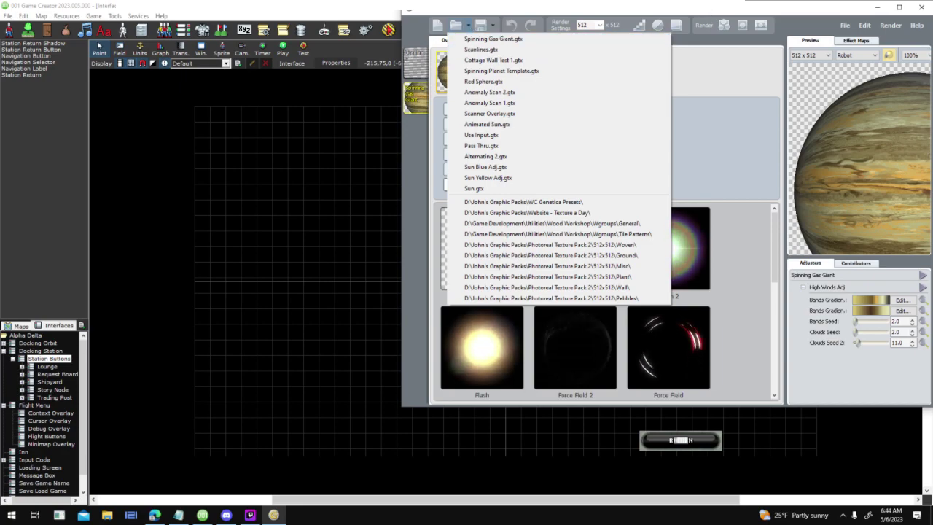
pyautogui.click(904, 15)
pyautogui.click(921, 9)
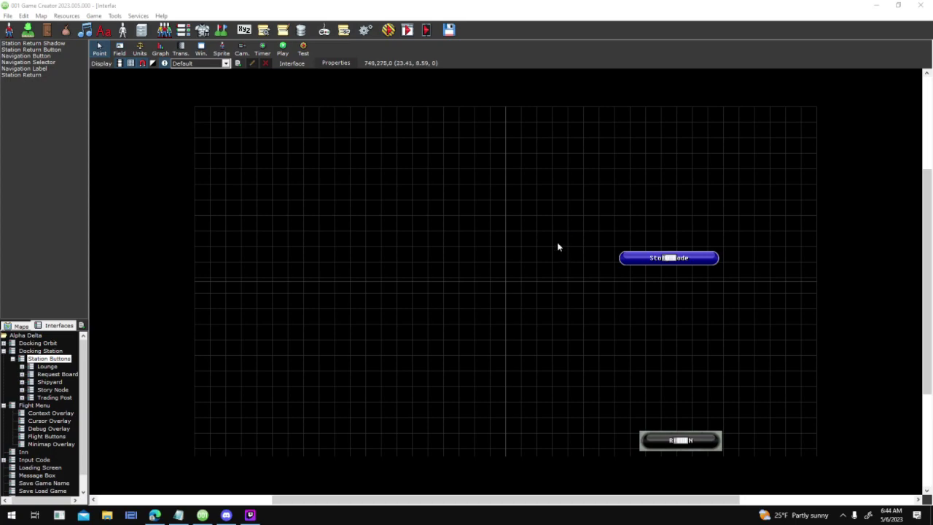
# - Open the Activated trigger script of the Context Dock field in the Context Overlay interface
pyautogui.click(40, 351)
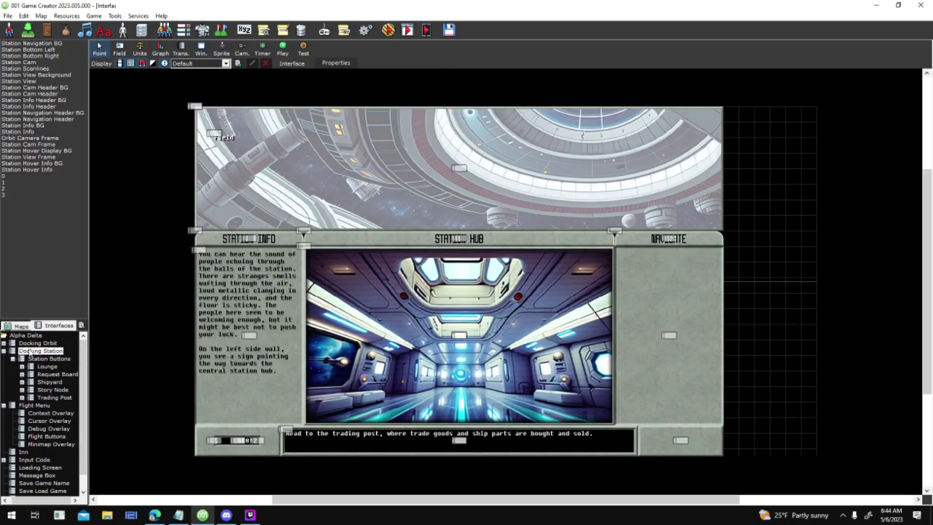
pyautogui.click(51, 413)
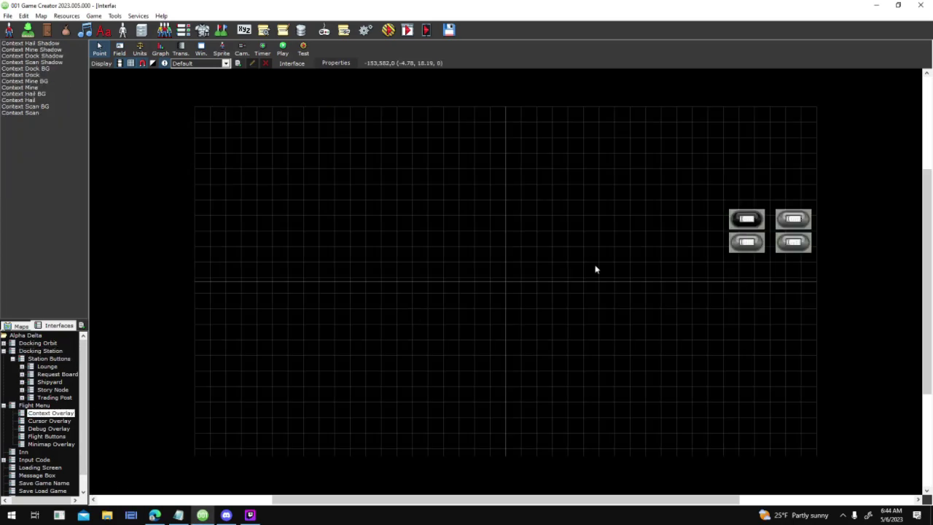
pyautogui.doubleClick(792, 218)
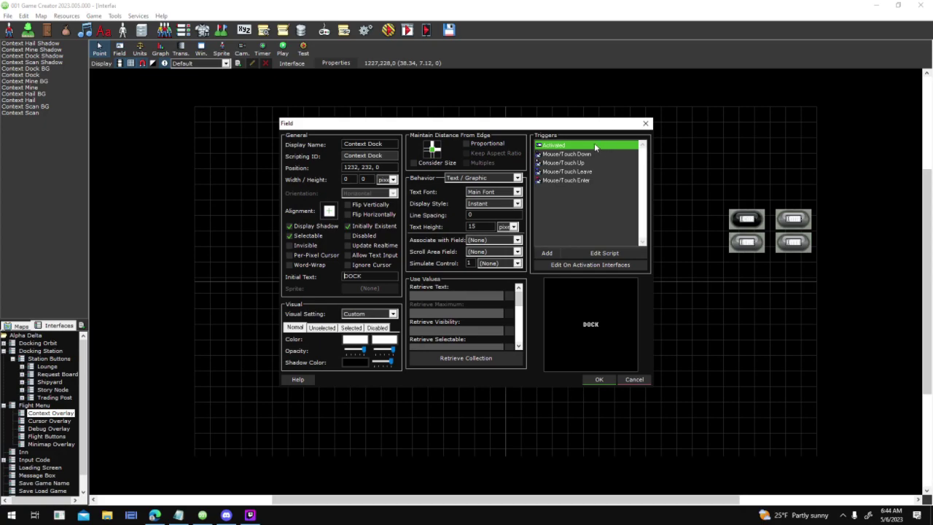
pyautogui.doubleClick(594, 143)
pyautogui.click(665, 109)
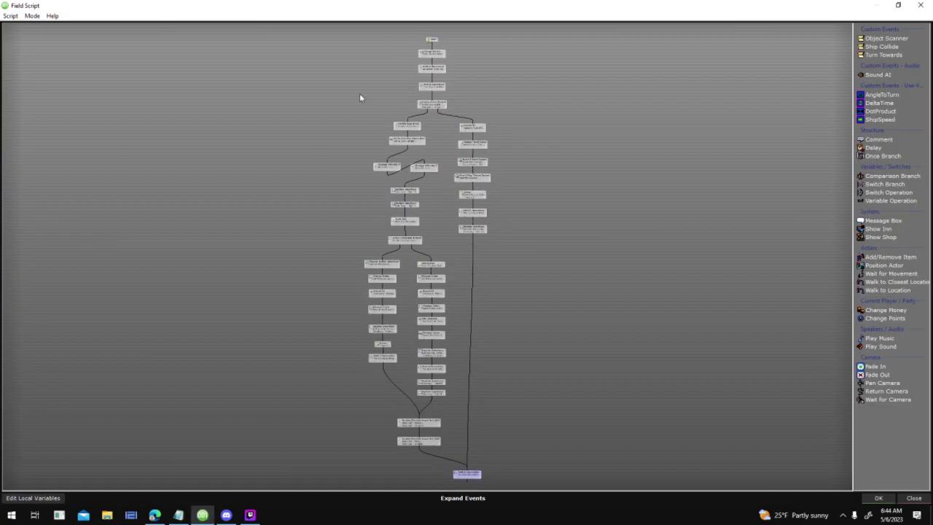
# - Examine the docking script around the Actor Template Branch and view the Orbit Camera Settings sub script
pyautogui.scroll(10, 520, 385)
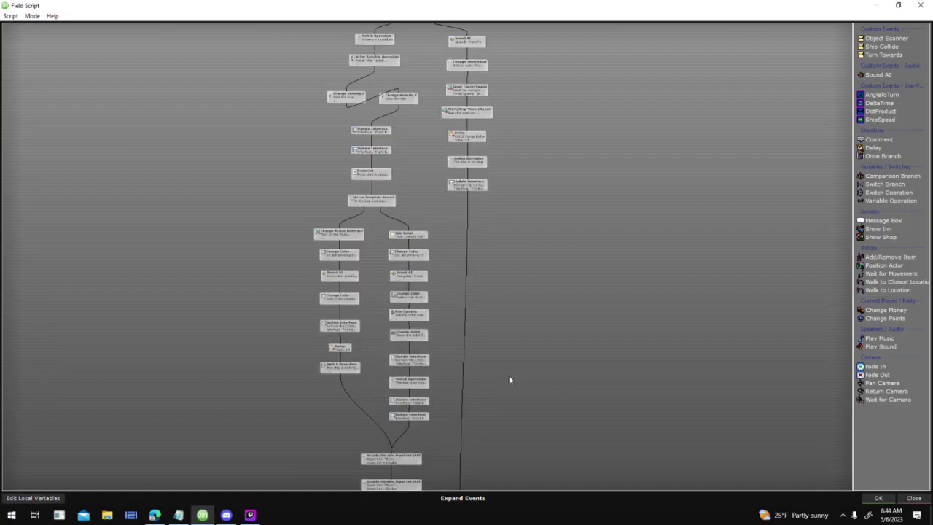
pyautogui.scroll(6, 551, 232)
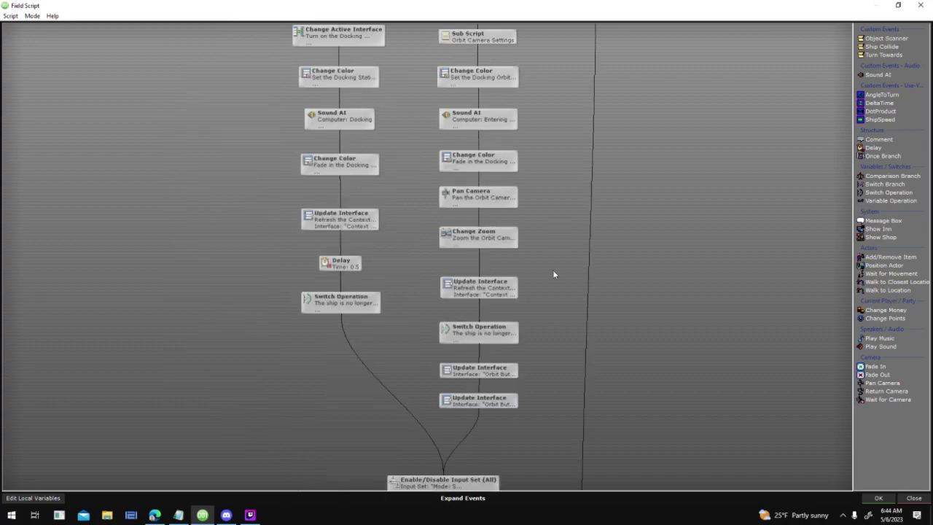
pyautogui.scroll(2, 444, 173)
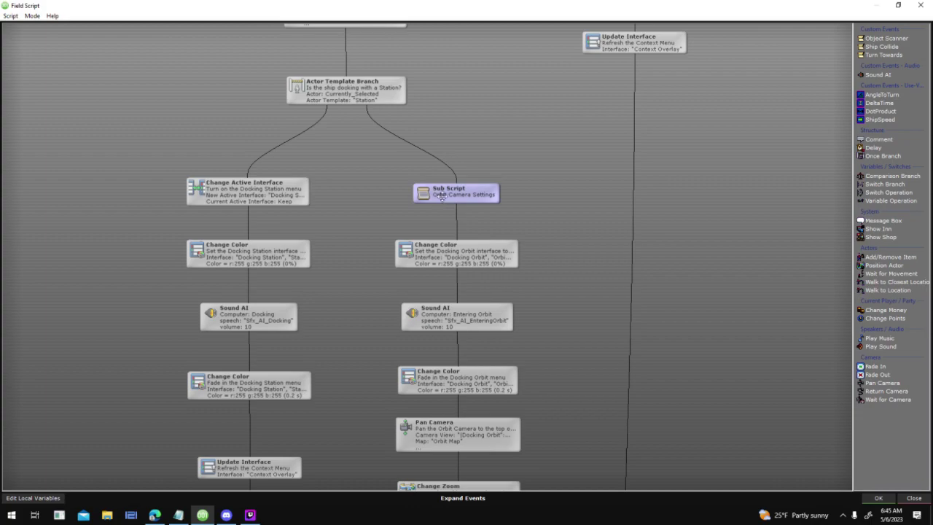
pyautogui.scroll(-3, 578, 283)
pyautogui.doubleClick(405, 175)
pyautogui.click(658, 391)
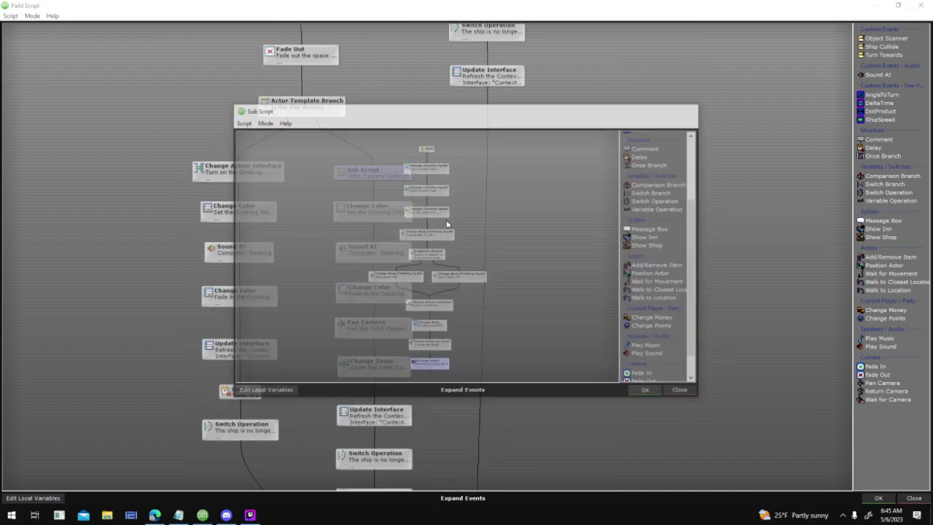
# - Examine the docking station branch by selecting its events, from Change Active Interface to Switch Operation
pyautogui.moveTo(552, 277); pyautogui.dragTo(566, 125)
pyautogui.moveTo(530, 368); pyautogui.dragTo(576, 193)
pyautogui.moveTo(296, 182); pyautogui.dragTo(307, 446)
pyautogui.moveTo(192, 80); pyautogui.dragTo(369, 398)
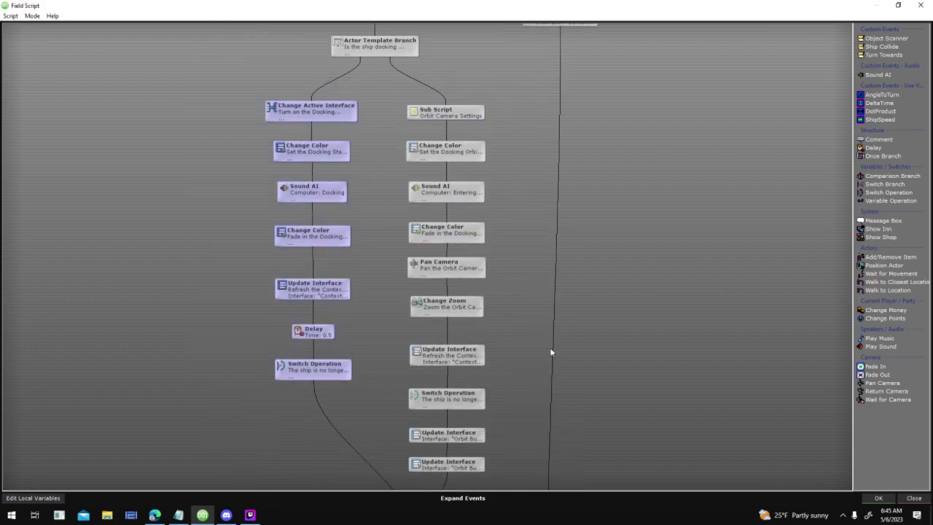
pyautogui.scroll(-2, 537, 335)
pyautogui.scroll(1, 487, 315)
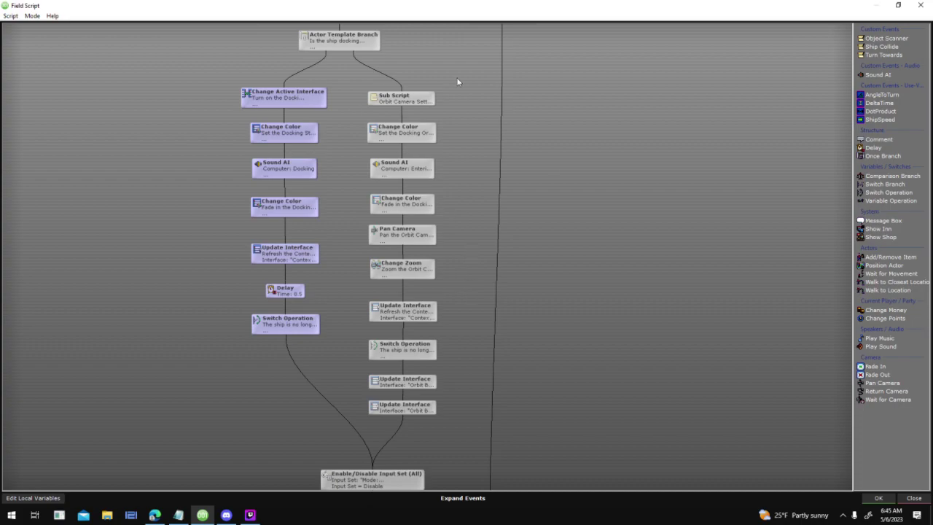
# - Select the station and orbit branch events in turn, and shift the two Enable/Disable Input Set events slightly left
pyautogui.moveTo(222, 89); pyautogui.dragTo(308, 344)
pyautogui.moveTo(342, 91); pyautogui.dragTo(452, 417)
pyautogui.scroll(1, 458, 255)
pyautogui.scroll(-2, 459, 258)
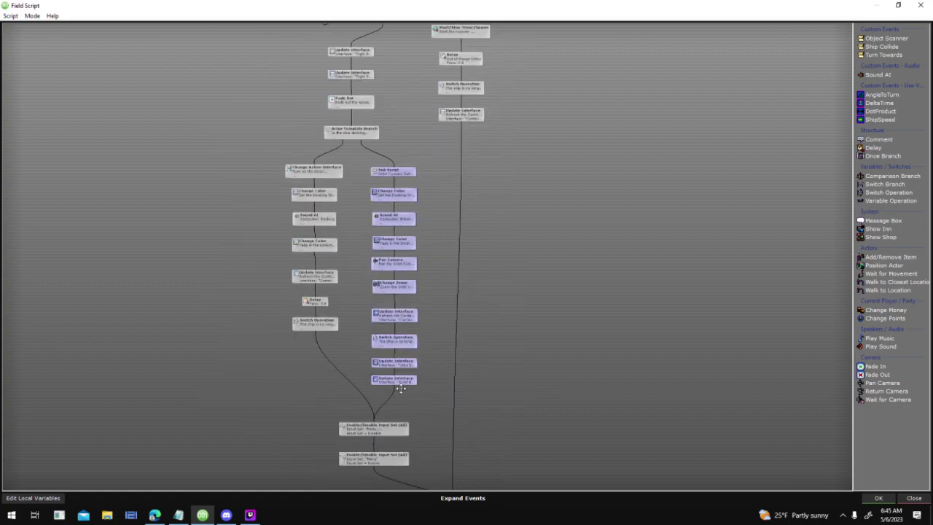
pyautogui.moveTo(363, 460); pyautogui.dragTo(341, 450)
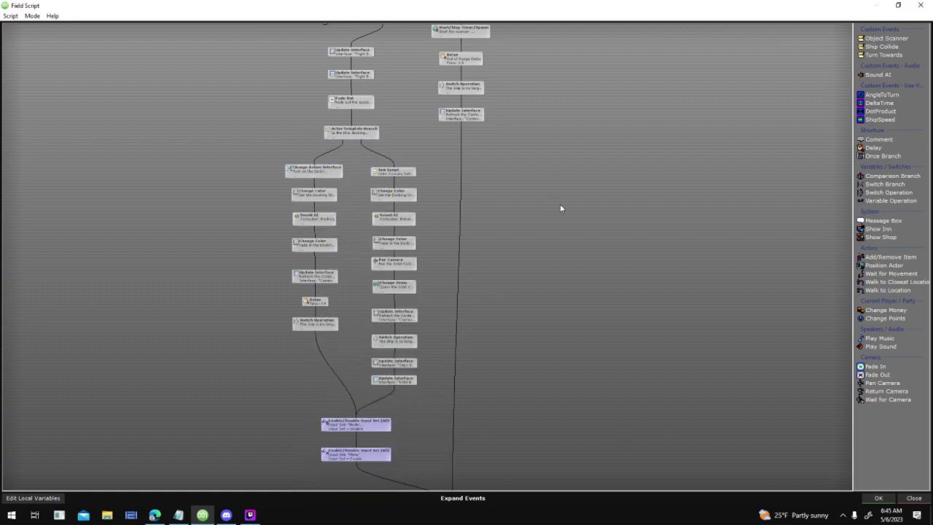
# - Review the script's opening events, from Start through the Wait_Docking switch to the scanning range Comparison Branch
pyautogui.moveTo(558, 184); pyautogui.dragTo(565, 390, button='middle')
pyautogui.scroll(3, 394, 183)
pyautogui.scroll(1, 423, 139)
pyautogui.moveTo(483, 43); pyautogui.dragTo(499, 195, button='middle')
pyautogui.click(397, 95)
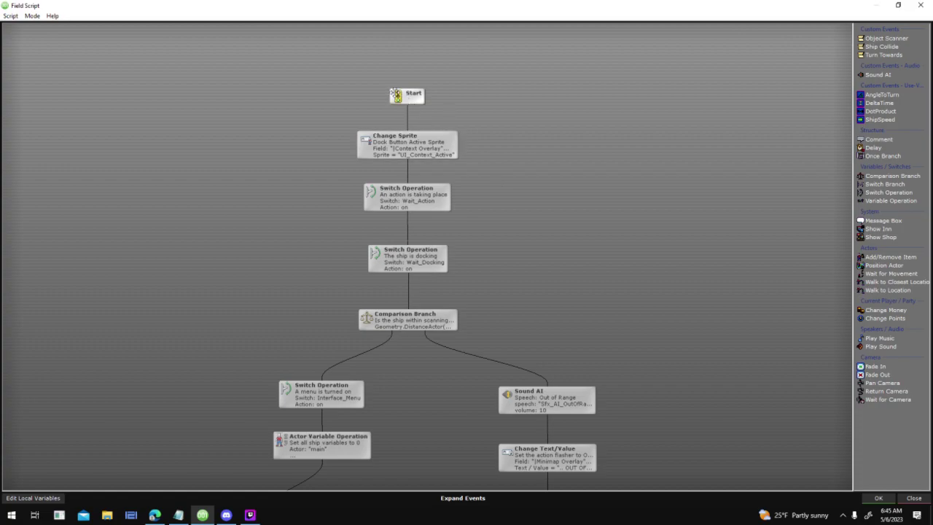
pyautogui.click(430, 257)
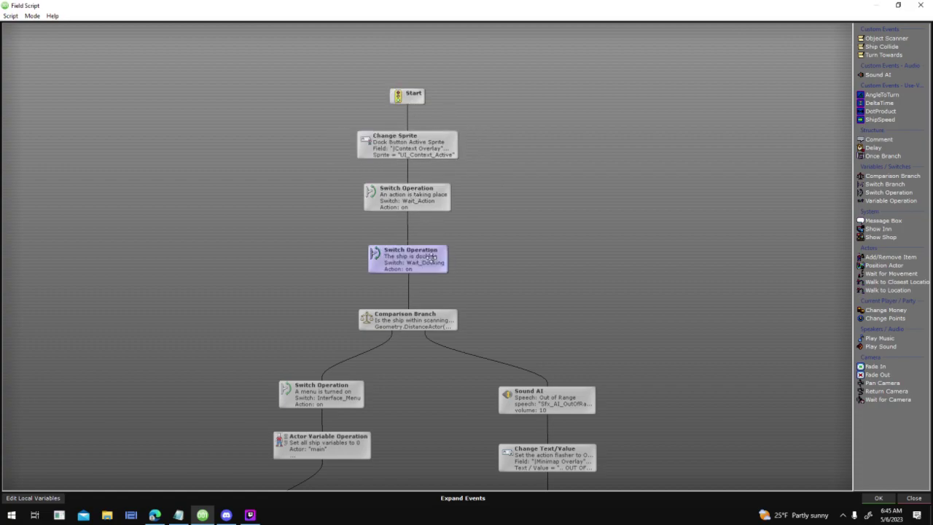
pyautogui.click(427, 320)
pyautogui.moveTo(428, 320); pyautogui.dragTo(427, 321)
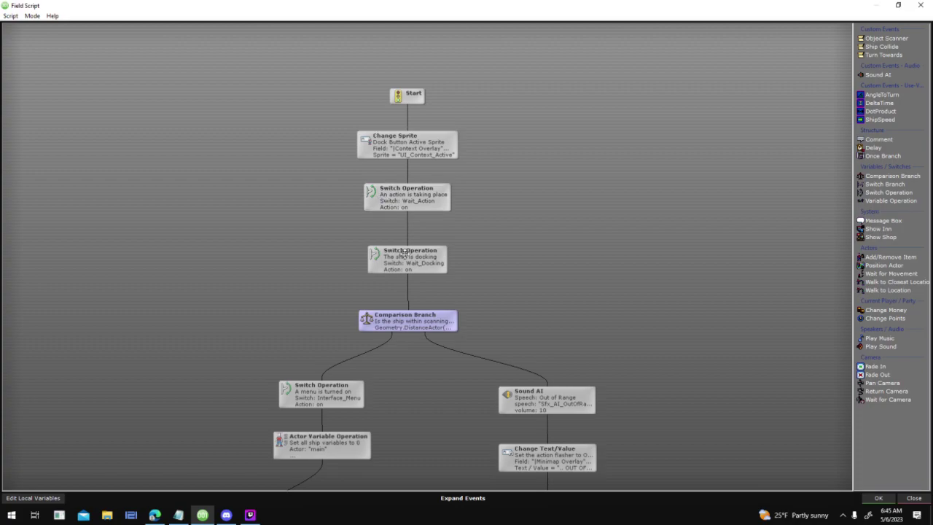
# - Examine the in-range and out-of-range branches below the Comparison Branch
pyautogui.scroll(-5, 558, 338)
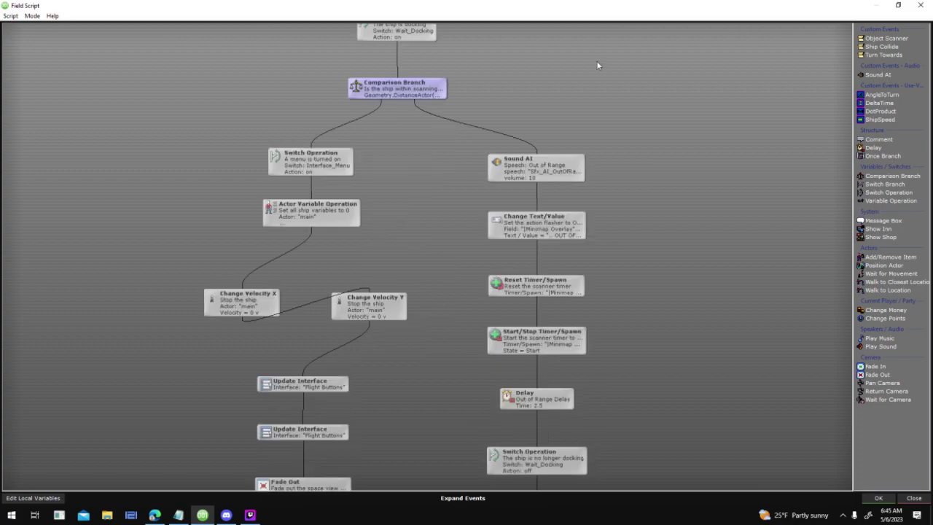
pyautogui.moveTo(616, 327)
pyautogui.mouseDown(button='middle')
pyautogui.moveTo(643, 216)
pyautogui.moveTo(602, 222)
pyautogui.moveTo(628, 322)
pyautogui.mouseUp(button='middle')
pyautogui.scroll(-1, 643, 216)
pyautogui.scroll(-2, 583, 219)
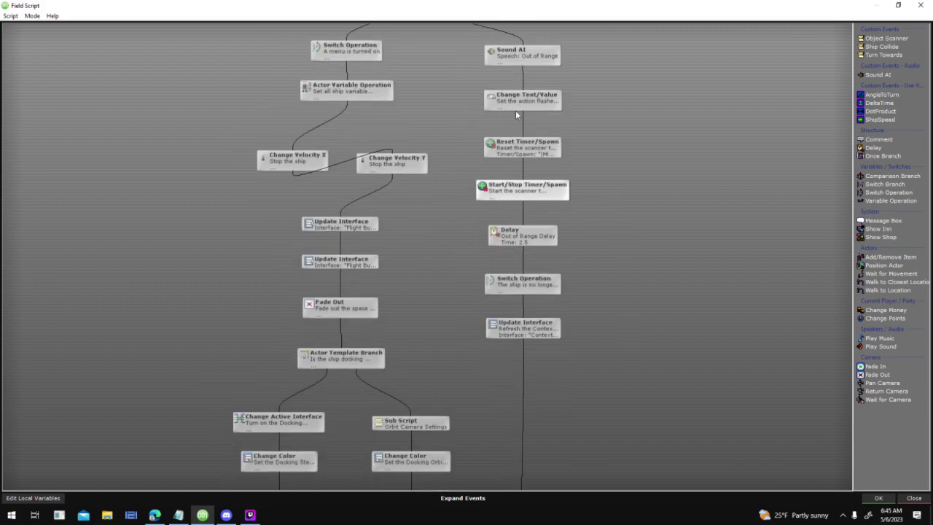
# - Examine the out-of-range branch from Sound AI to Update Interface and follow its link toward the script's final Switch Operation
pyautogui.moveTo(689, 184); pyautogui.dragTo(518, 63, button='middle')
pyautogui.moveTo(531, 250); pyautogui.dragTo(572, 479, button='middle')
pyautogui.moveTo(415, 397); pyautogui.dragTo(414, 142, button='middle')
pyautogui.moveTo(417, 452); pyautogui.dragTo(464, 90, button='middle')
pyautogui.moveTo(509, 274); pyautogui.dragTo(510, 399, button='middle')
pyautogui.moveTo(497, 36); pyautogui.dragTo(506, 343, button='middle')
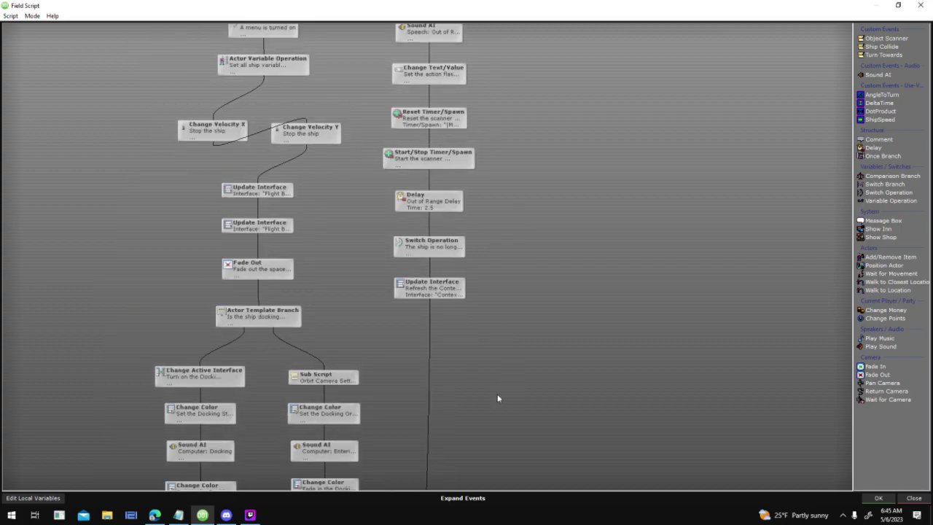
pyautogui.moveTo(426, 29); pyautogui.dragTo(405, 208, button='middle')
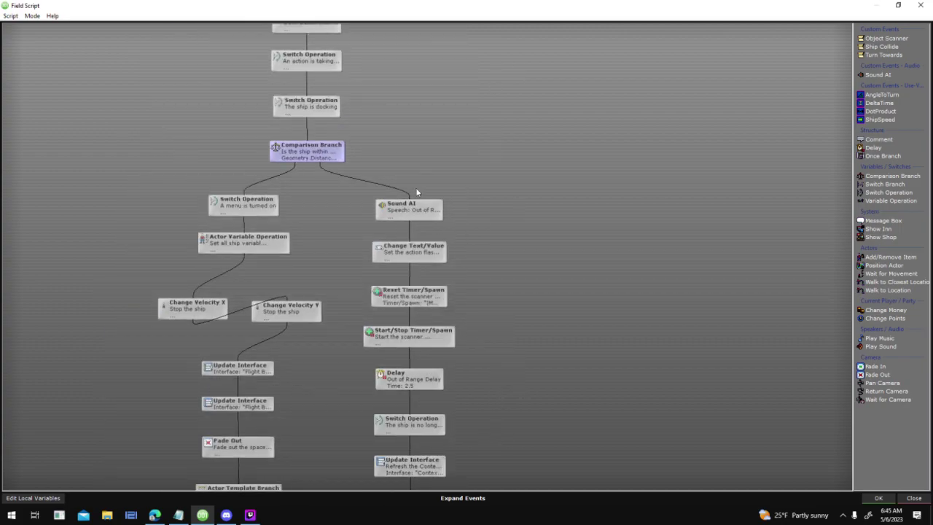
pyautogui.scroll(-3, 542, 256)
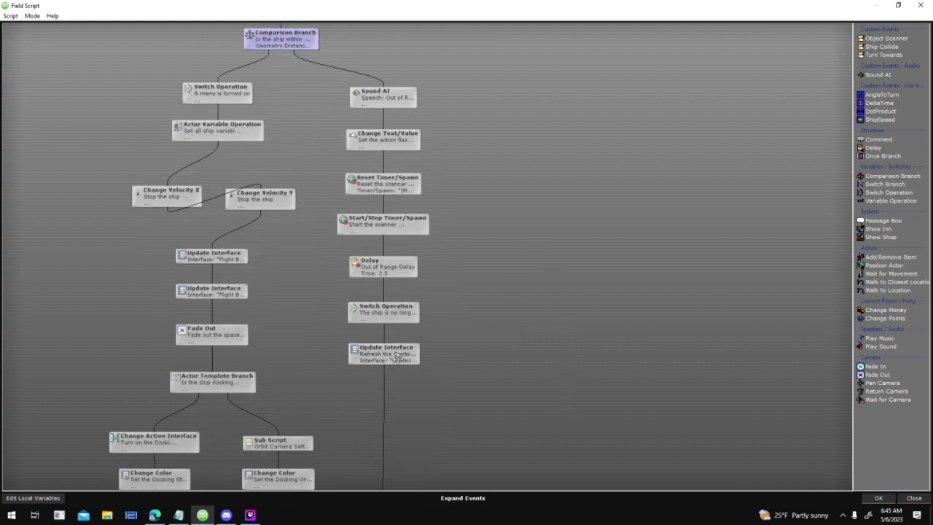
pyautogui.scroll(-6, 469, 265)
pyautogui.scroll(8, 471, 343)
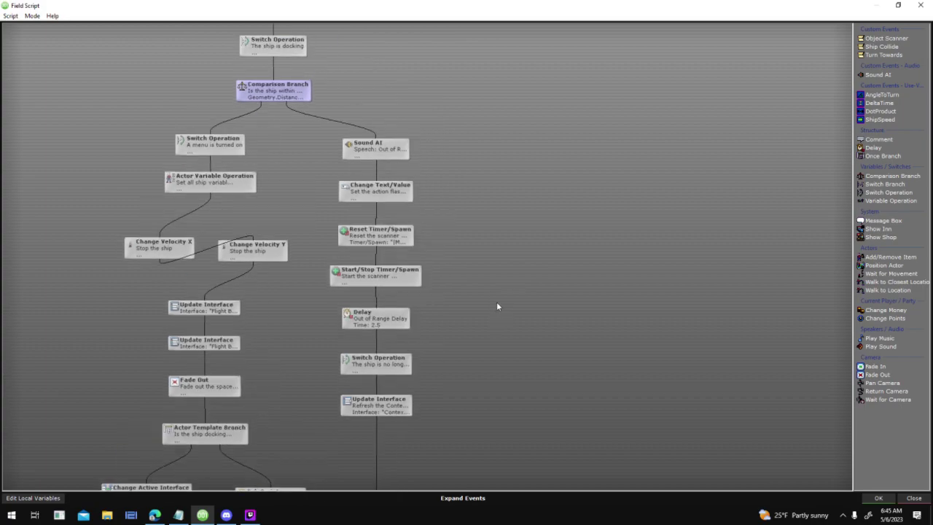
pyautogui.scroll(-8, 512, 416)
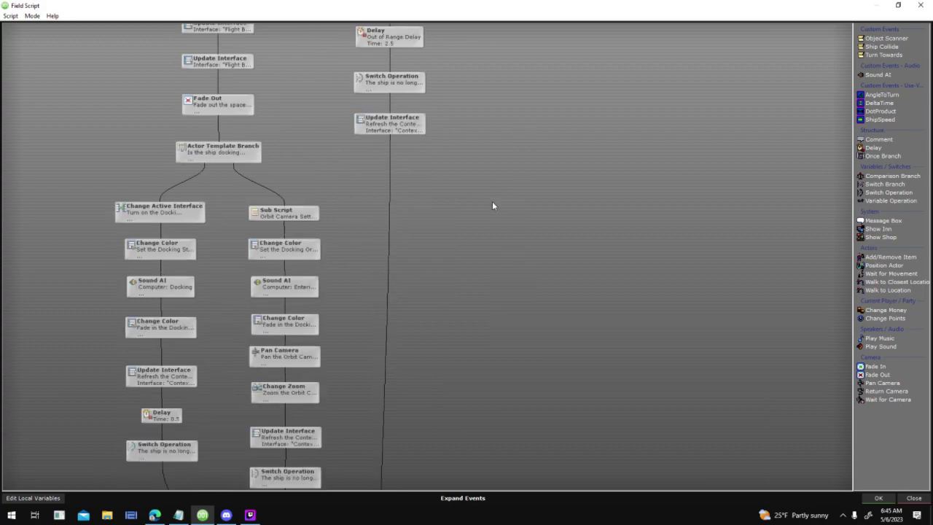
pyautogui.scroll(-9, 397, 166)
pyautogui.rightClick(446, 294)
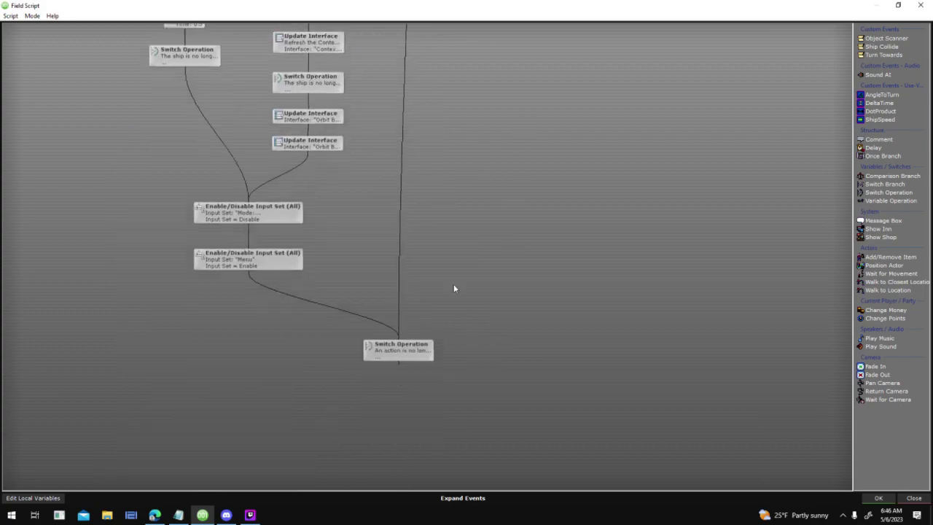
pyautogui.click(473, 164)
pyautogui.rightClick(511, 139)
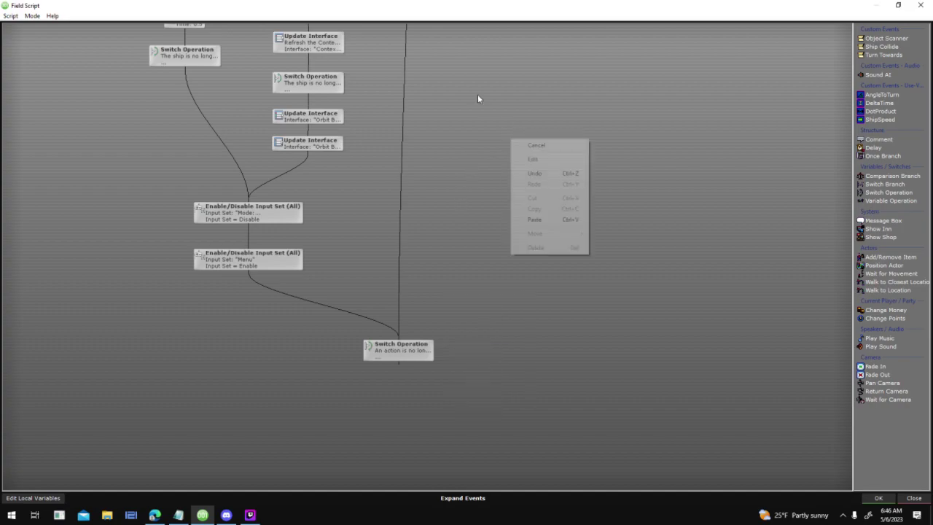
pyautogui.click(478, 125)
# - Add an empty Sub Script event directly after the Update Interface event at the end of the out-of-range branch
pyautogui.scroll(10, 489, 295)
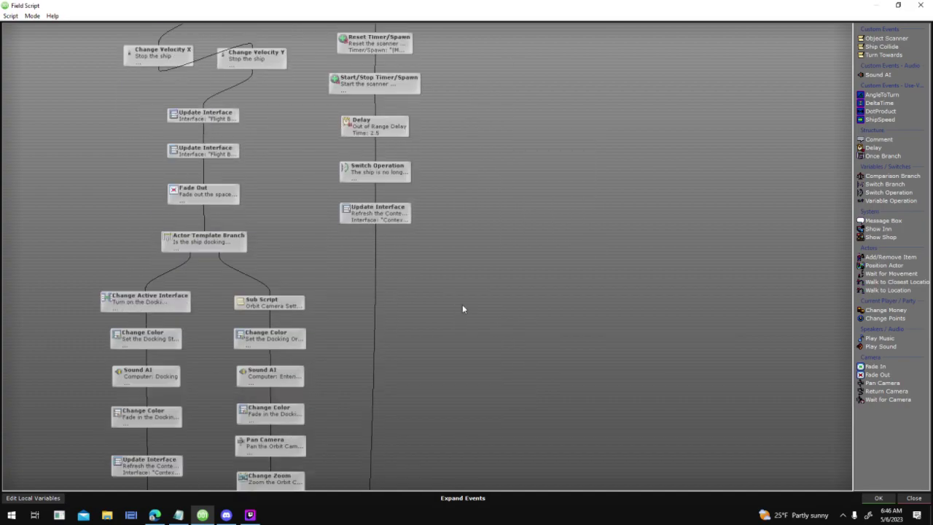
pyautogui.rightClick(378, 259)
pyautogui.click(377, 248)
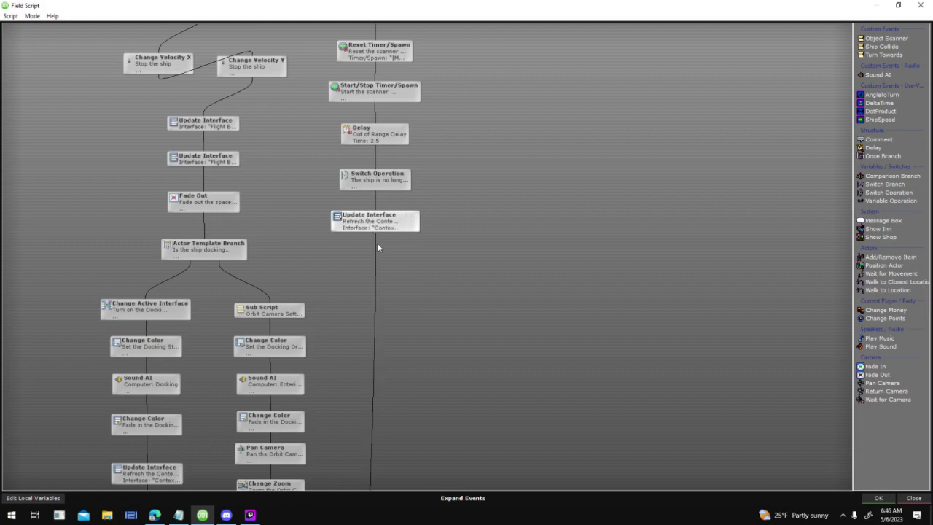
pyautogui.click(377, 228)
pyautogui.press('space')
pyautogui.write('sub')
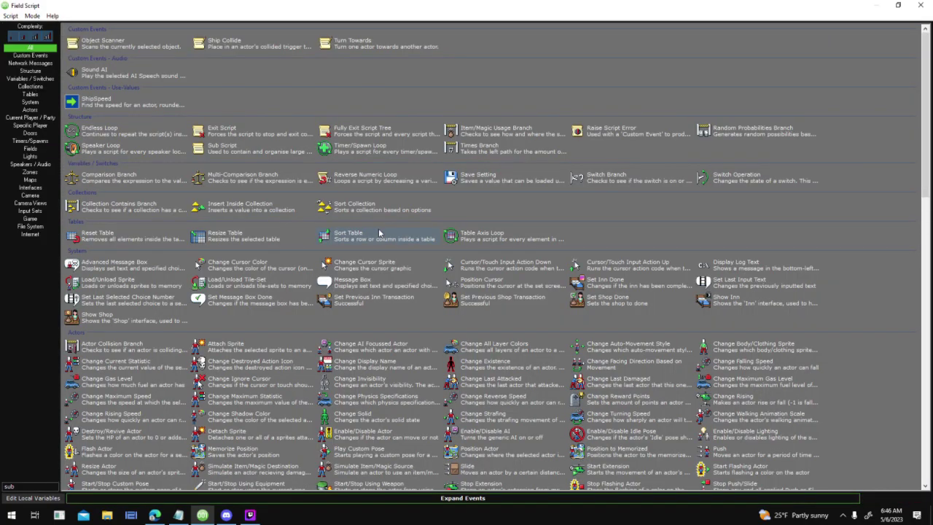
pyautogui.click(105, 42)
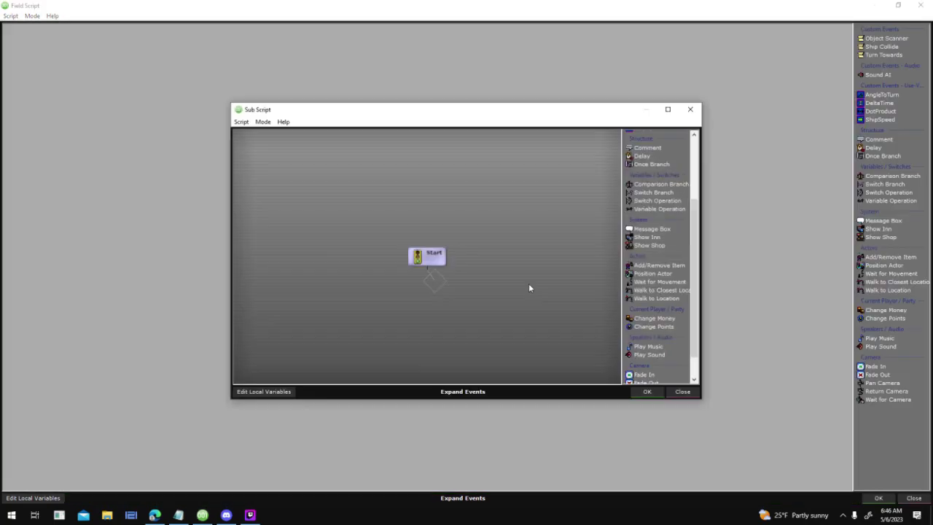
pyautogui.click(643, 391)
# - Move the out-of-range events, from Sound AI through Update Interface, into the new Sub Script and accept it
pyautogui.scroll(4, 494, 291)
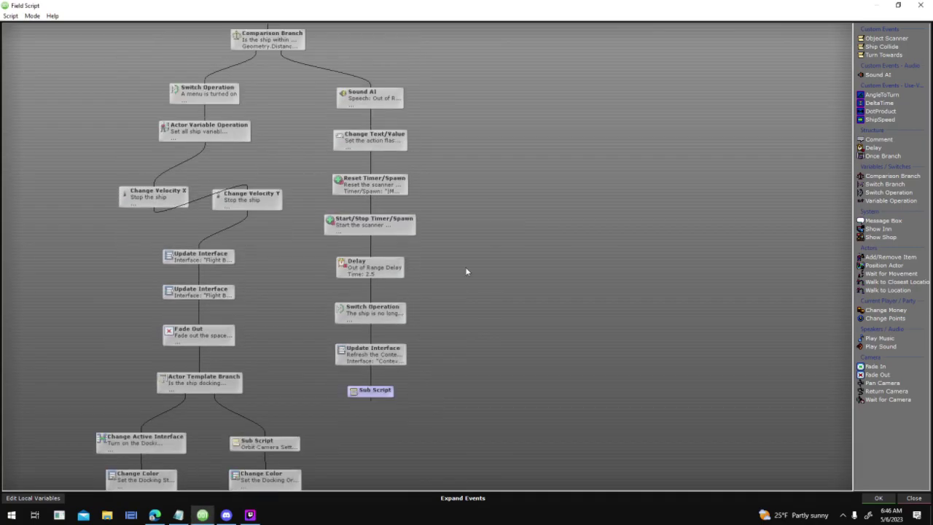
pyautogui.scroll(-1, 445, 182)
pyautogui.moveTo(423, 71); pyautogui.dragTo(397, 354)
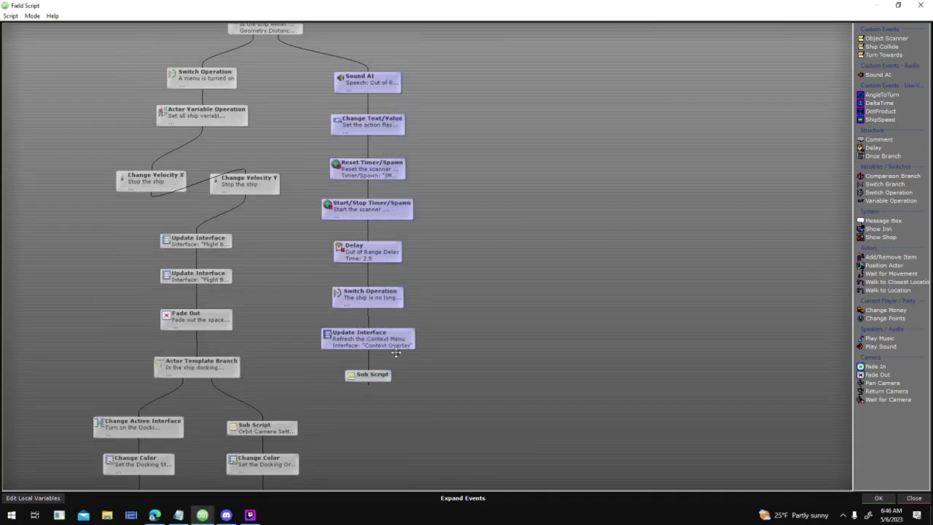
pyautogui.press('Delete')
pyautogui.doubleClick(381, 376)
pyautogui.hotkey('ctrl', 'v')
pyautogui.moveTo(445, 322)
pyautogui.mouseDown()
pyautogui.moveTo(460, 302)
pyautogui.moveTo(434, 280)
pyautogui.moveTo(428, 300)
pyautogui.mouseUp()
pyautogui.click(647, 392)
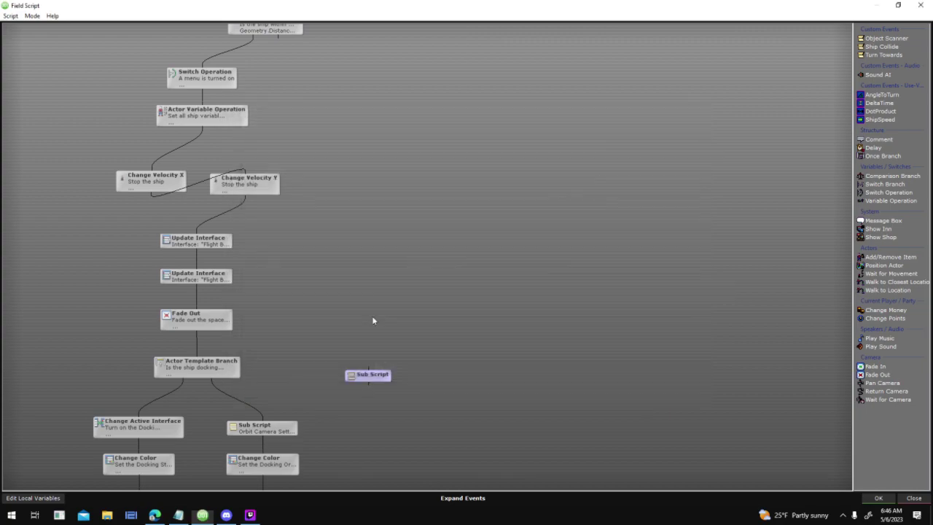
# - Label the new Sub Script "Out of Range" and attach it directly beneath the Comparison Branch as its second branch
pyautogui.rightClick(368, 376)
pyautogui.click(403, 393)
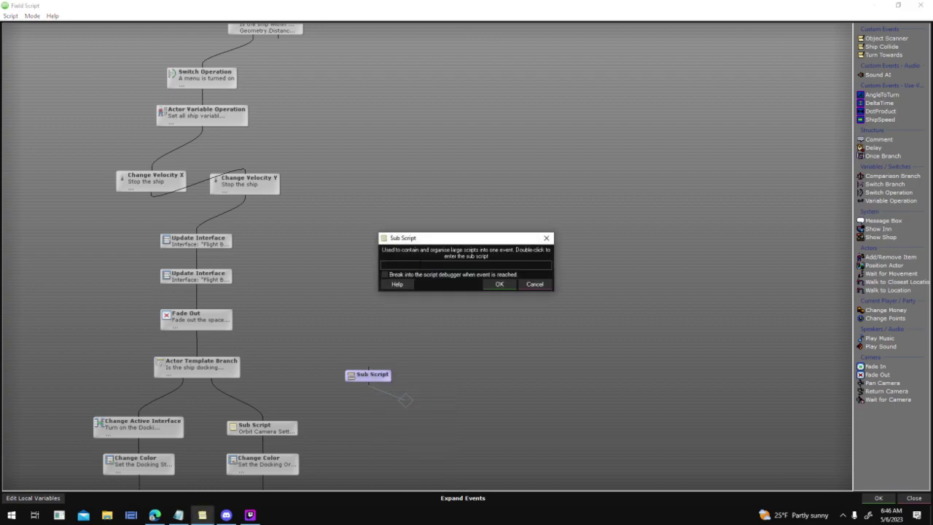
pyautogui.write('Out of Range')
pyautogui.press('Return')
pyautogui.moveTo(373, 375); pyautogui.dragTo(325, 73)
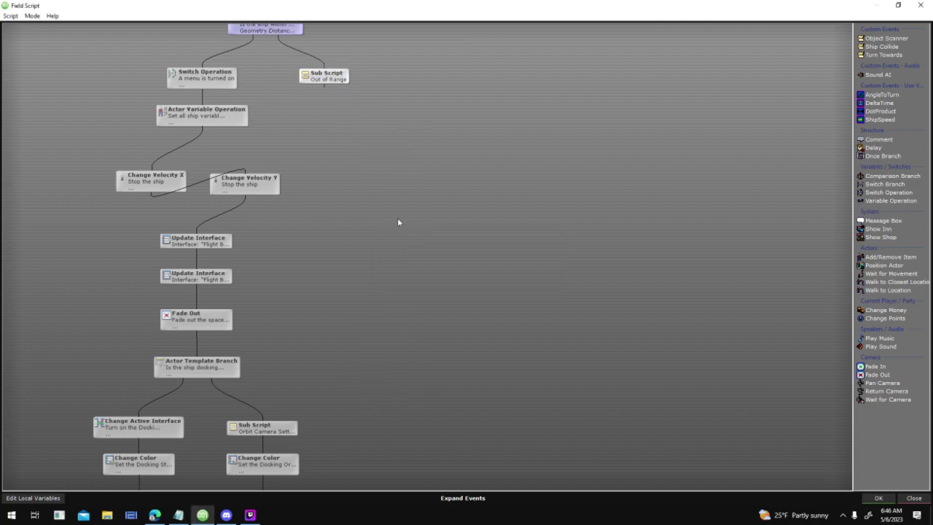
# - Link the Out of Range Sub Script to the script's final Switch Operation and place that event below the Enable/Disable Input Set events
pyautogui.scroll(-1, 327, 86)
pyautogui.moveTo(358, 201); pyautogui.dragTo(356, 358)
pyautogui.scroll(-3, 359, 357)
pyautogui.scroll(-2, 379, 301)
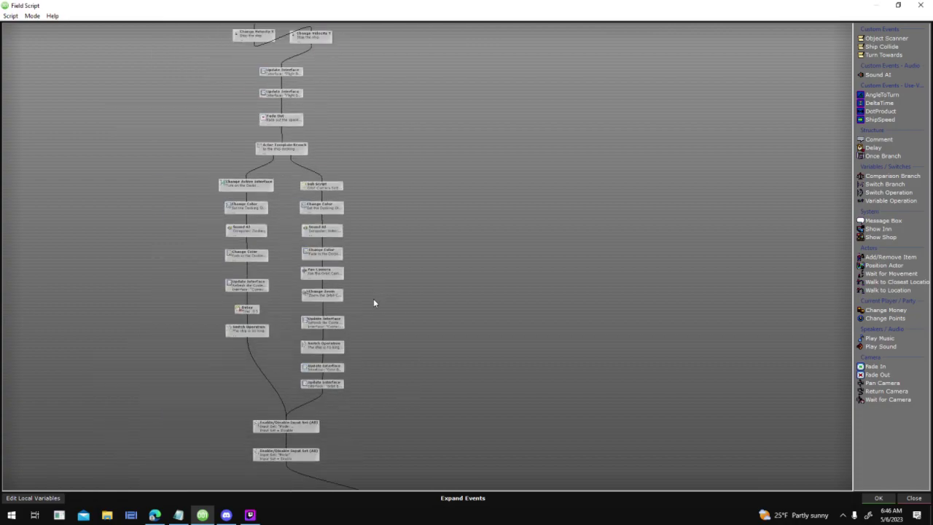
pyautogui.moveTo(403, 462); pyautogui.dragTo(430, 145)
pyautogui.scroll(3, 388, 178)
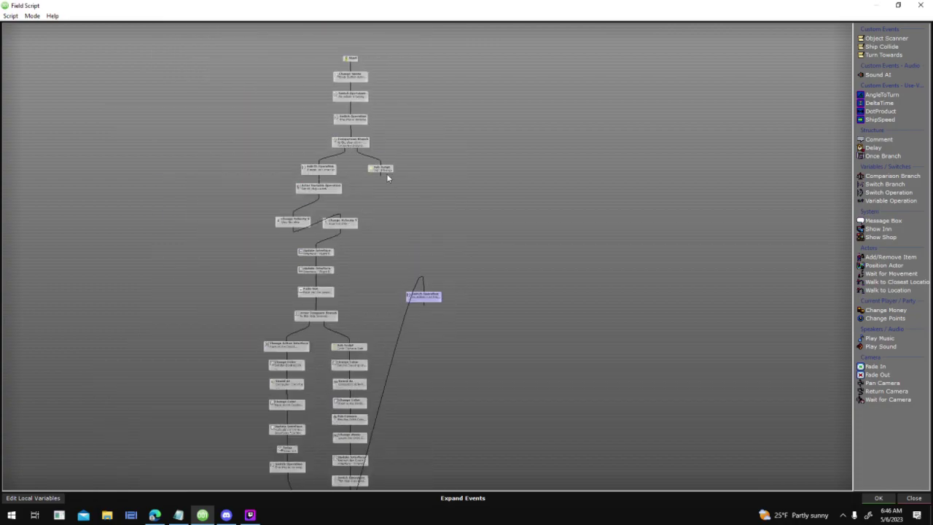
pyautogui.moveTo(380, 175); pyautogui.dragTo(455, 420)
pyautogui.moveTo(458, 426); pyautogui.dragTo(436, 147, button='middle')
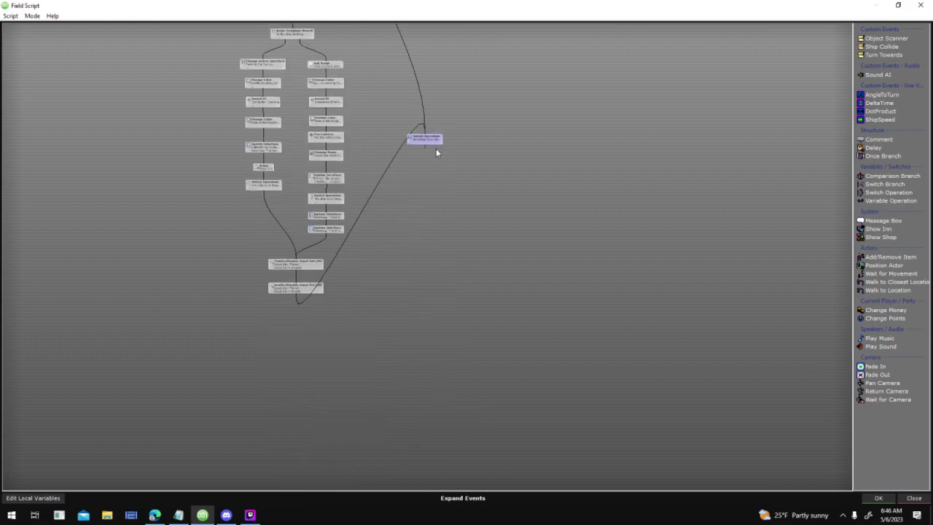
pyautogui.moveTo(434, 143); pyautogui.dragTo(357, 338)
pyautogui.scroll(5, 475, 241)
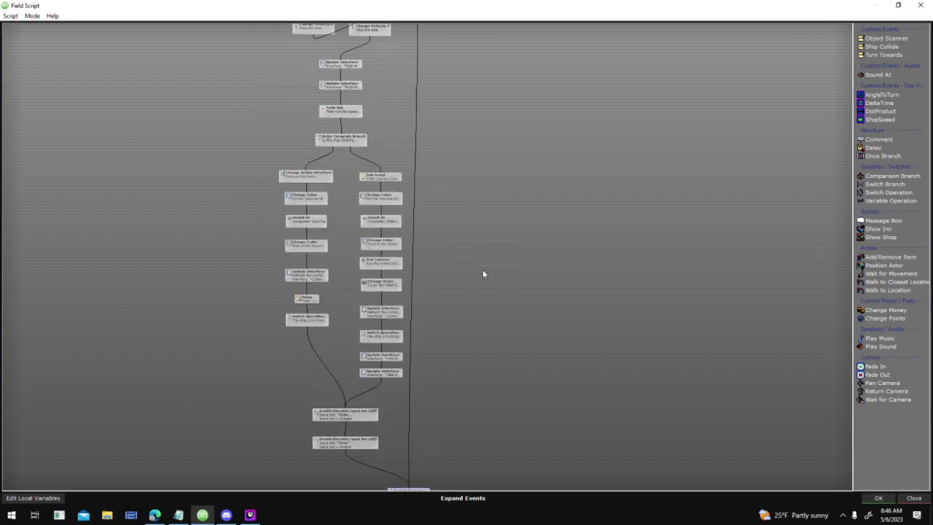
# - Check the docking script's overall layout down to the final Switch Operation and accept the script changes
pyautogui.scroll(1, 477, 272)
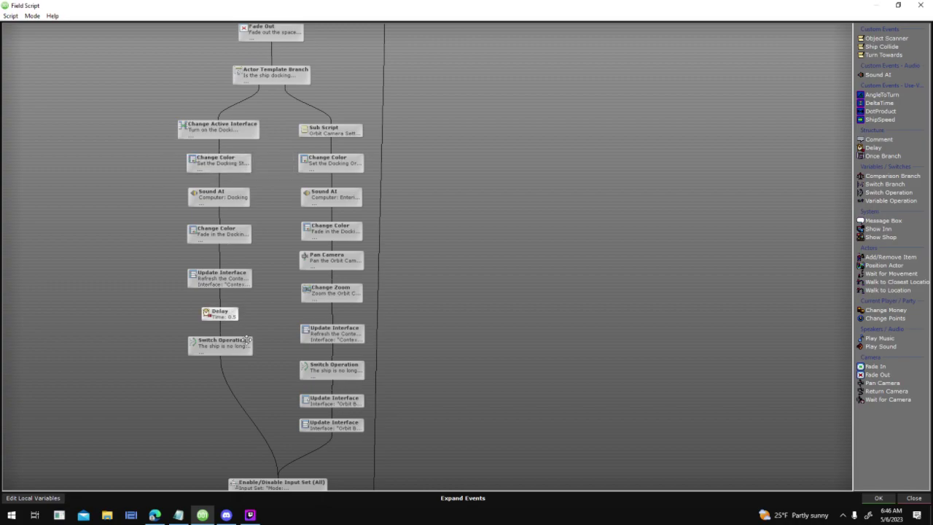
pyautogui.scroll(-5, 539, 374)
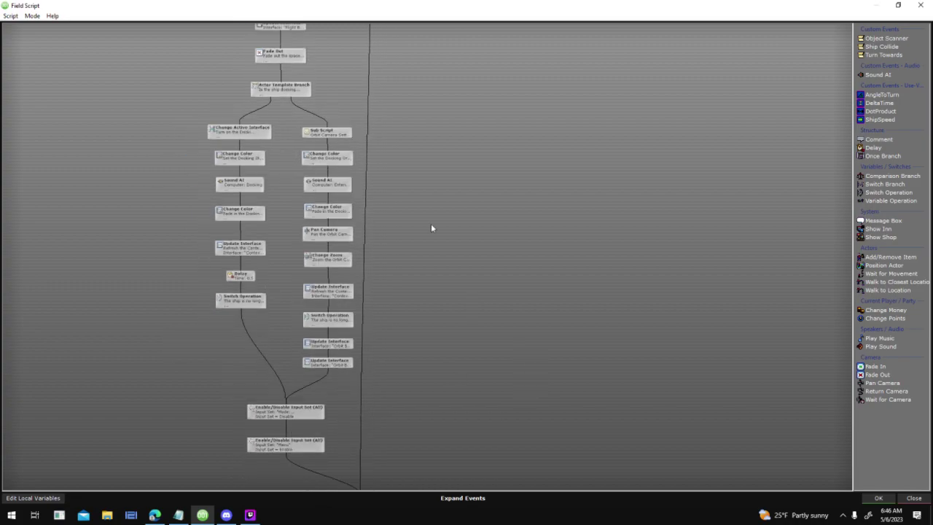
pyautogui.moveTo(428, 214); pyautogui.dragTo(396, 161)
pyautogui.scroll(1, 289, 148)
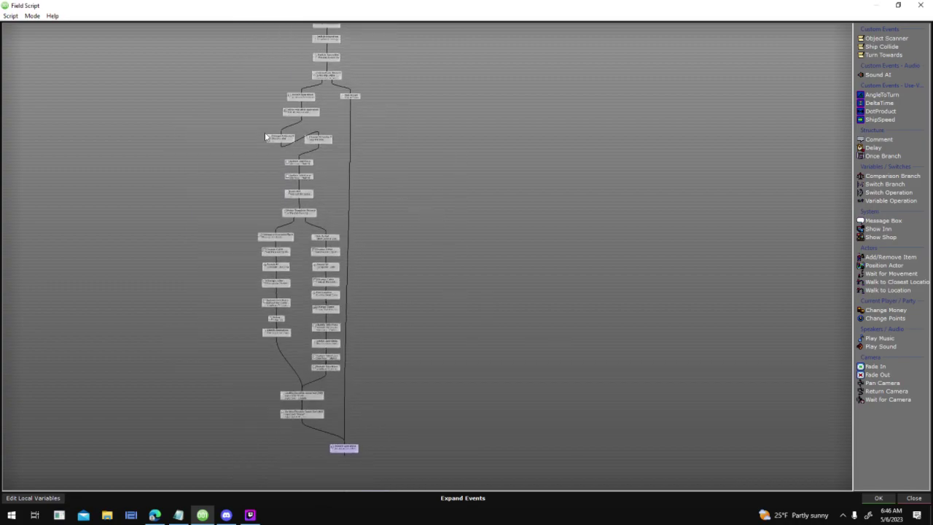
pyautogui.moveTo(333, 141); pyautogui.dragTo(328, 136)
pyautogui.click(880, 498)
# - In the Context Dock field's Mouse/Touch Down script, delete the Activate Field event and label the Play Sound event "SFX: Button Press"
pyautogui.click(568, 154)
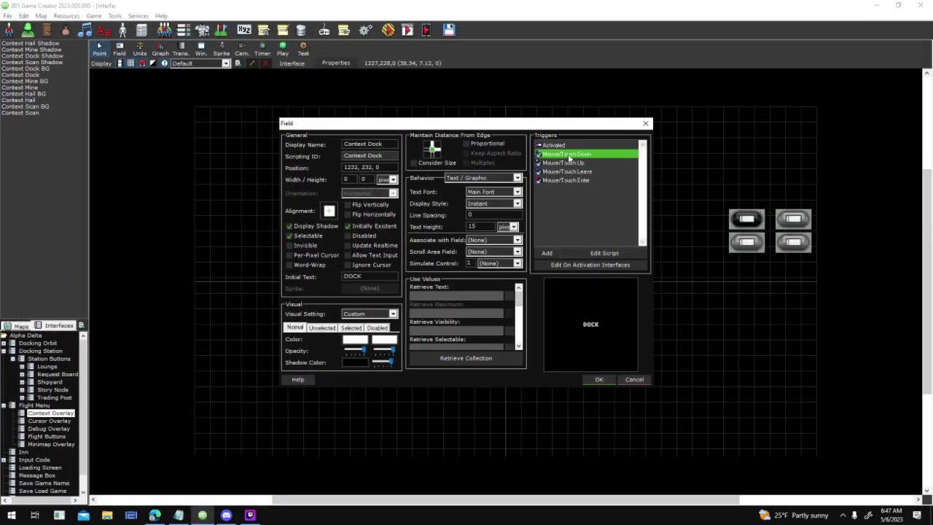
pyautogui.click(604, 253)
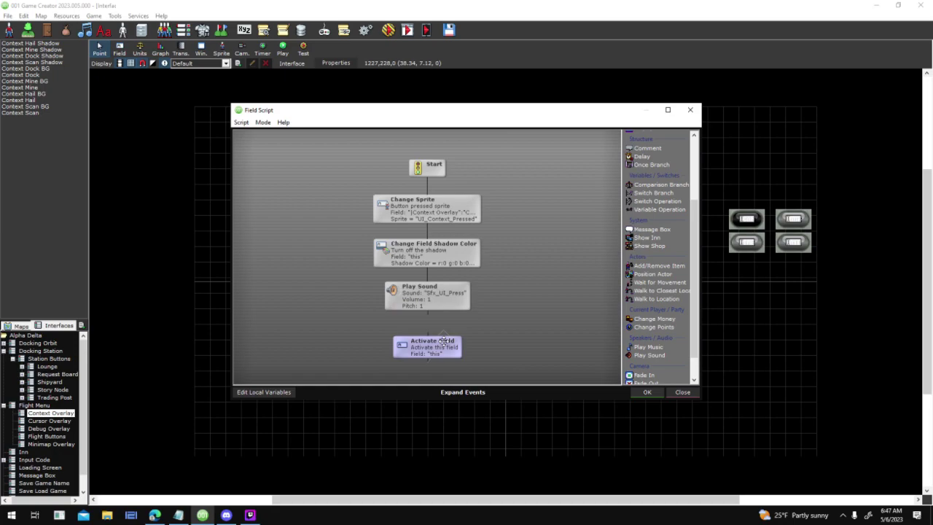
pyautogui.press('Delete')
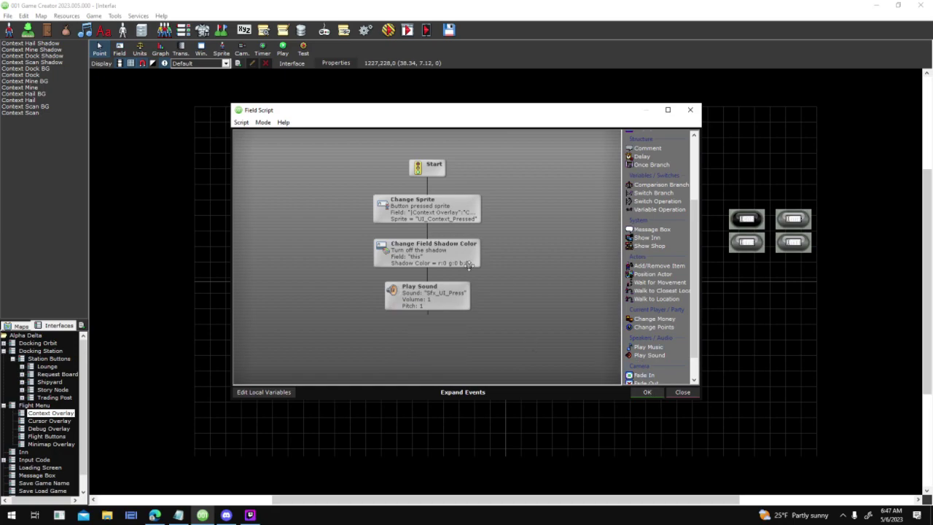
pyautogui.doubleClick(427, 295)
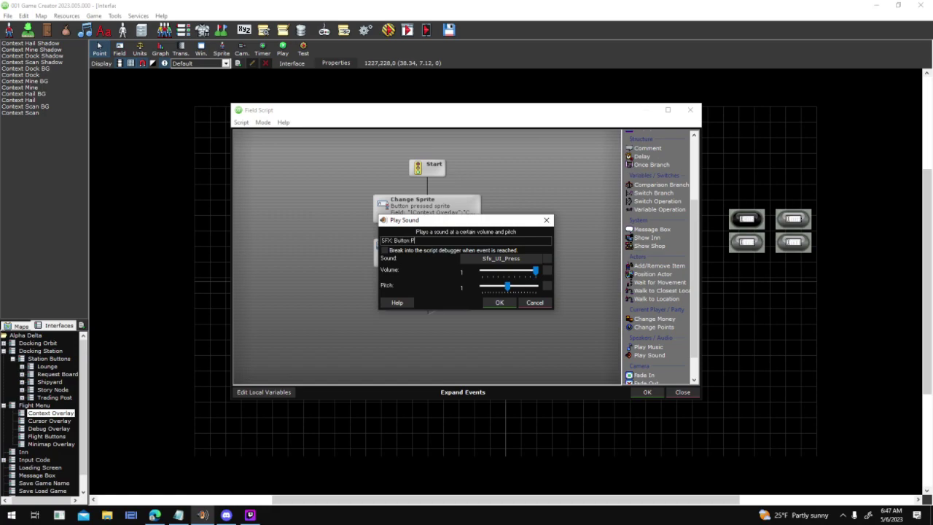
pyautogui.press('Return')
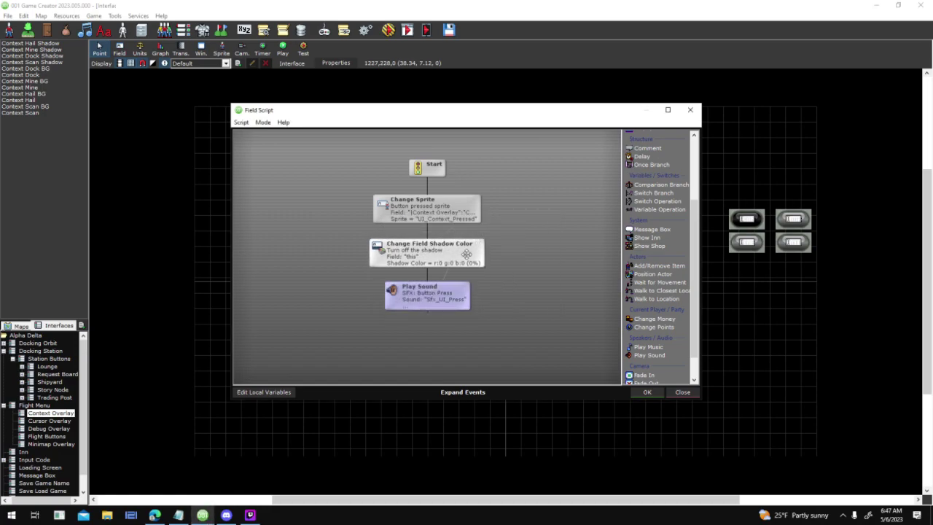
pyautogui.click(646, 394)
# - Review the Context Dock field's Mouse/Touch Up, Leave and Enter scripts, accepting each one and the field settings
pyautogui.doubleClick(560, 163)
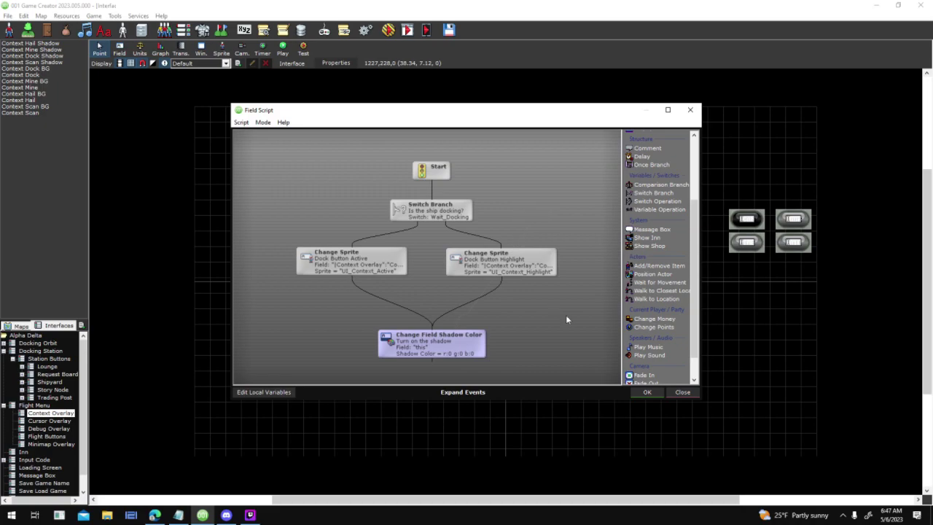
pyautogui.click(646, 393)
pyautogui.doubleClick(589, 175)
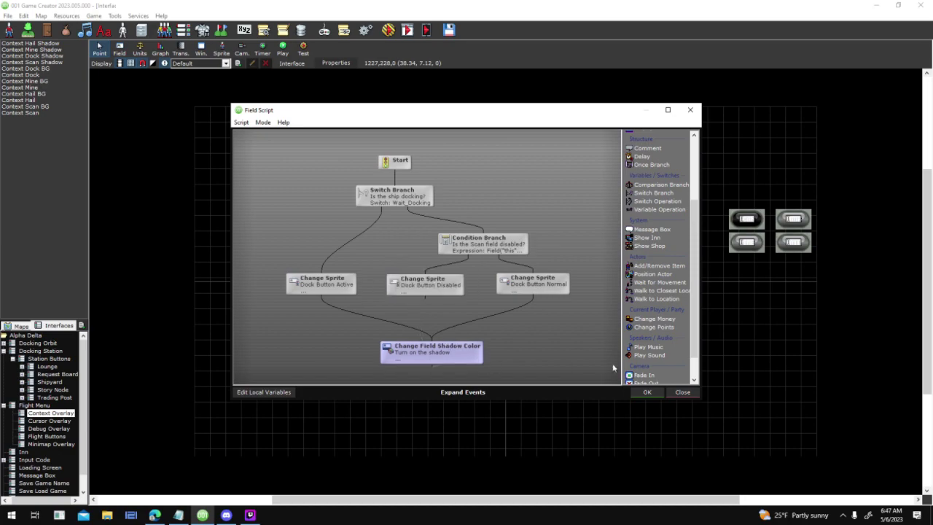
pyautogui.click(648, 393)
pyautogui.doubleClick(565, 179)
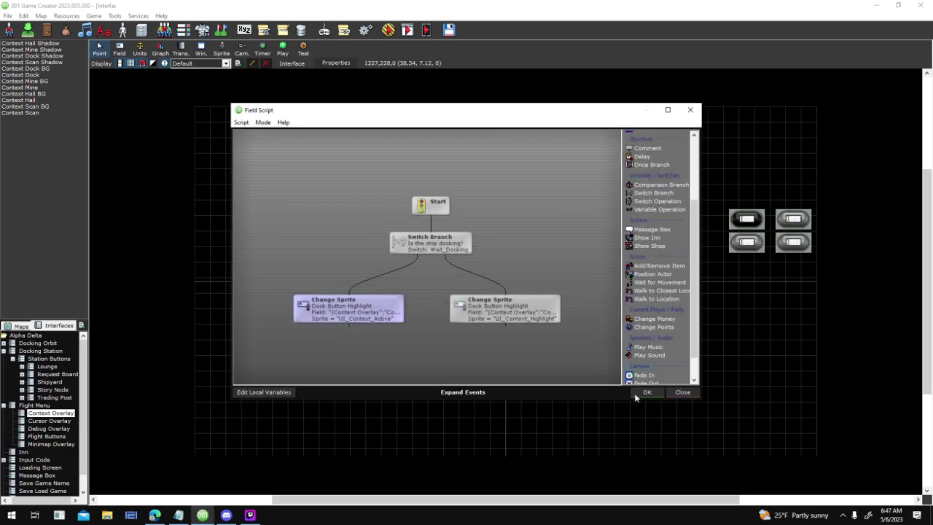
pyautogui.click(646, 392)
pyautogui.click(598, 380)
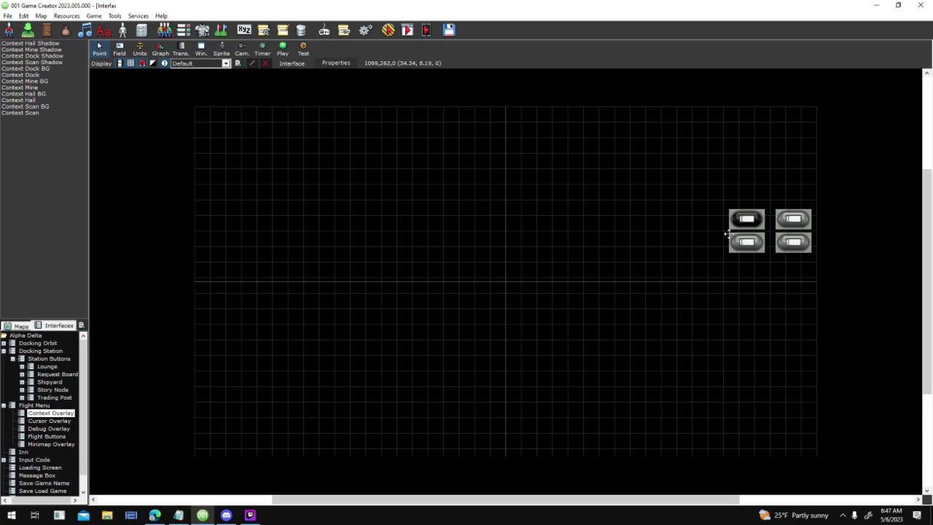
# - Open the Cursor Overlay interface, saving the Context Overlay changes, and switch to the To Do.txt list in Notepad
pyautogui.click(48, 421)
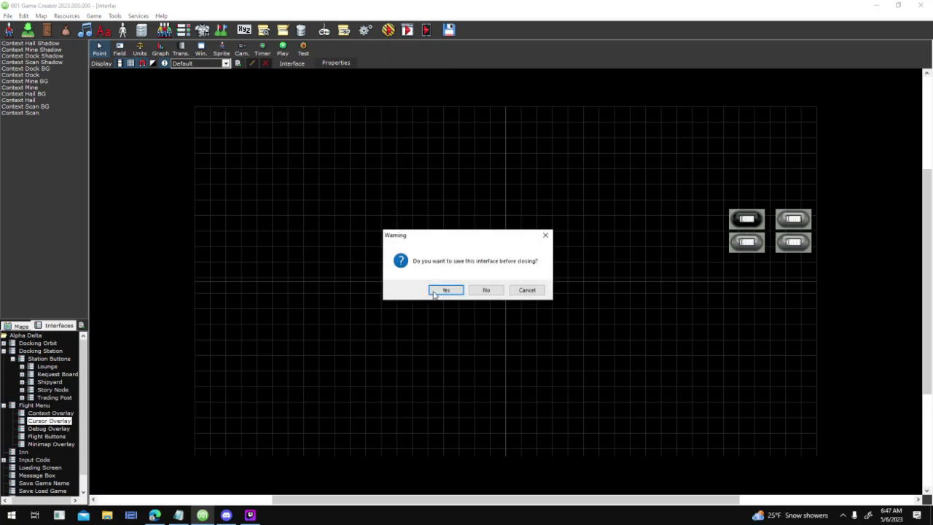
pyautogui.click(434, 293)
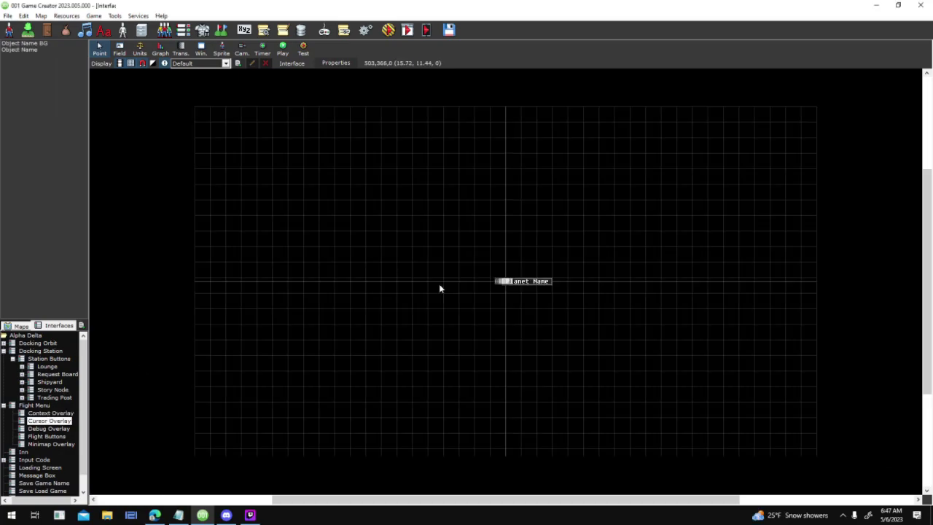
pyautogui.click(179, 516)
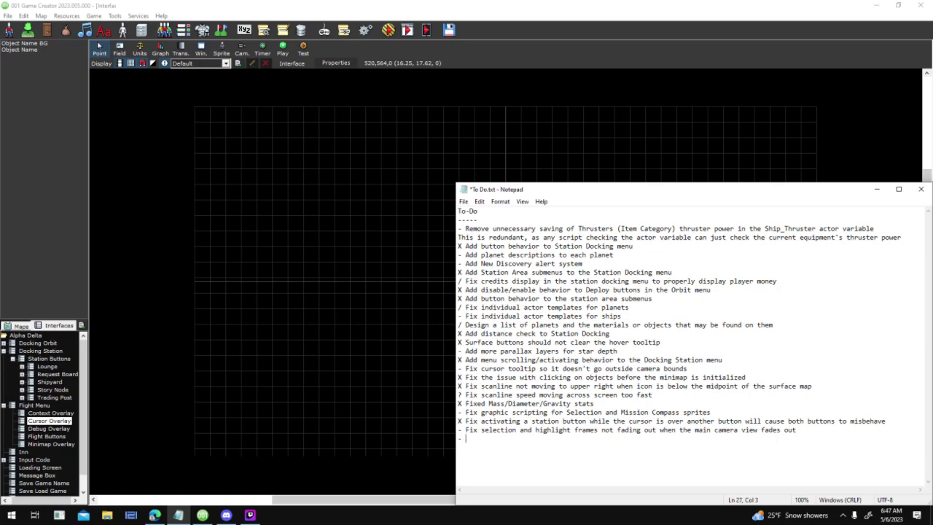
# - Add the to-do item "Fix dock button so interfaces and cameras properly fade in and out", save the list and return to 001 Game Creator
pyautogui.write('ocking button')
pyautogui.press('BackSpace')
pyautogui.press('BackSpace')
pyautogui.press('BackSpace')
pyautogui.press('BackSpace')
pyautogui.press('BackSpace')
pyautogui.press('BackSpace')
pyautogui.press('BackSpace')
pyautogui.press('BackSpace')
pyautogui.press('BackSpace')
pyautogui.press('BackSpace')
pyautogui.press('BackSpace')
pyautogui.press('BackSpace')
pyautogui.press('BackSpace')
pyautogui.press('BackSpace')
pyautogui.press('BackSpace')
pyautogui.press('BackSpace')
pyautogui.press('BackSpace')
pyautogui.press('BackSpace')
pyautogui.press('BackSpace')
pyautogui.press('BackSpace')
pyautogui.write('Fix f')
pyautogui.press('BackSpace')
pyautogui.write('dock button so interfaces')
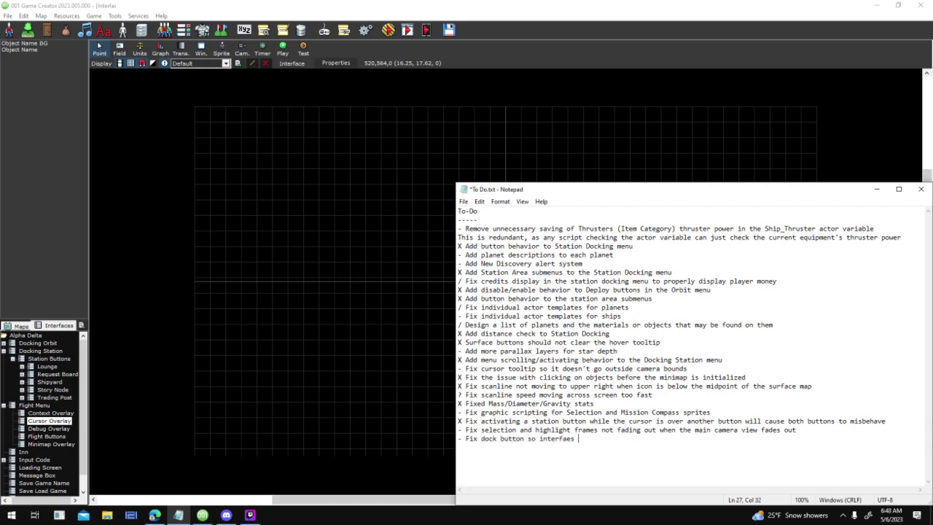
pyautogui.write(' and cameras properly fade in and out')
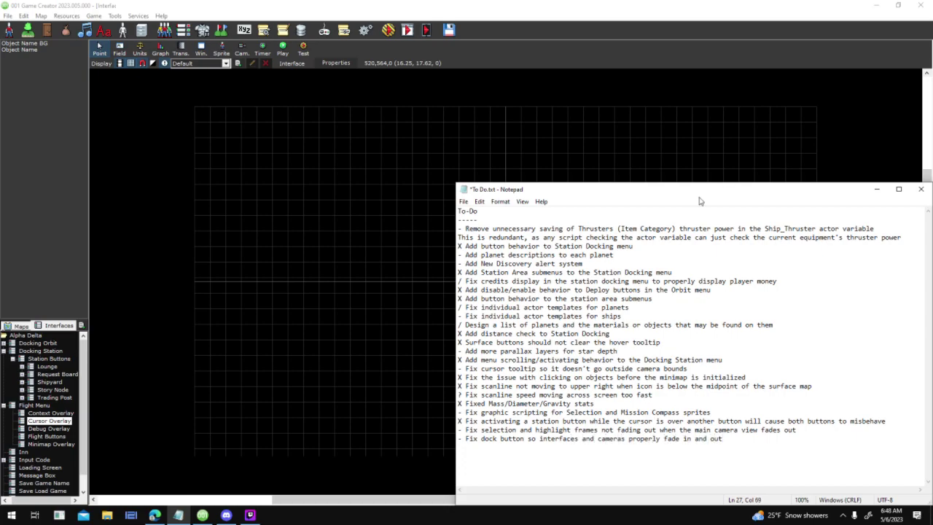
pyautogui.click(464, 202)
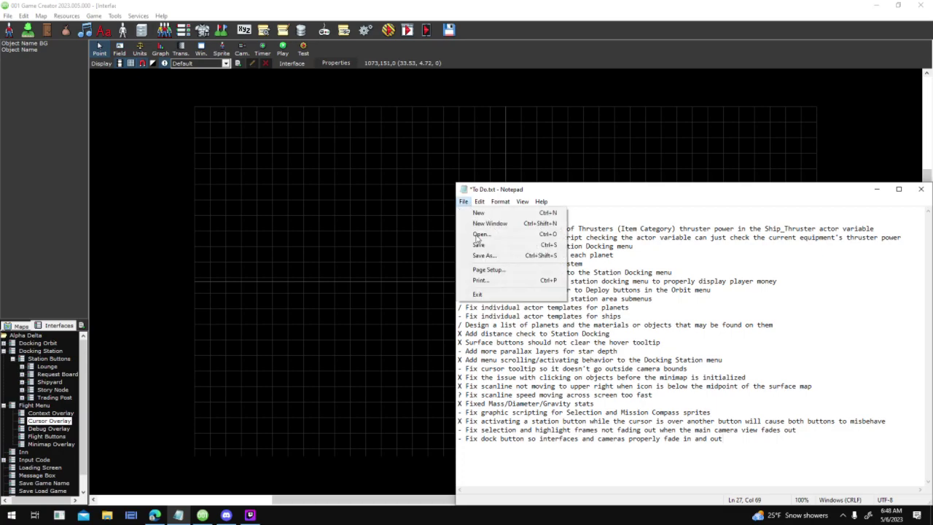
pyautogui.click(485, 247)
pyautogui.click(516, 237)
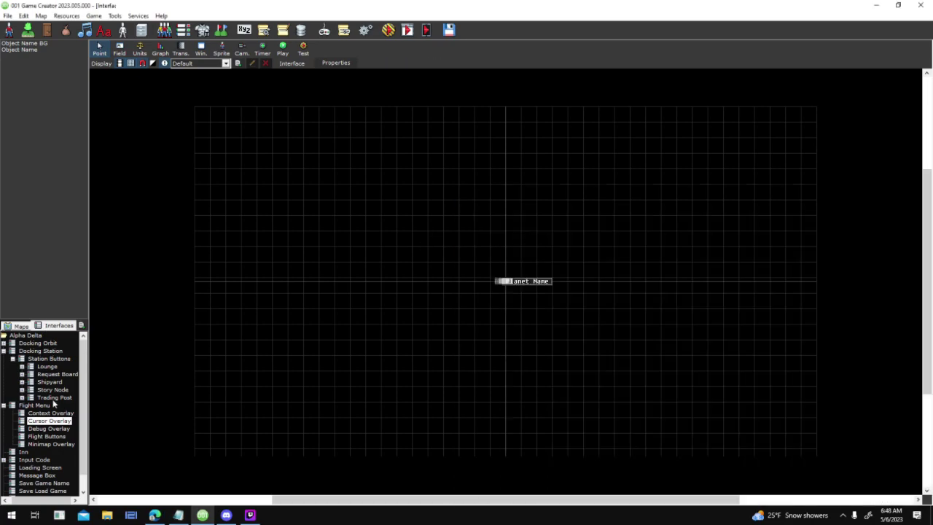
# - Open the Context Dock field's Activated script from the Context Overlay interface and enlarge the script view
pyautogui.click(50, 412)
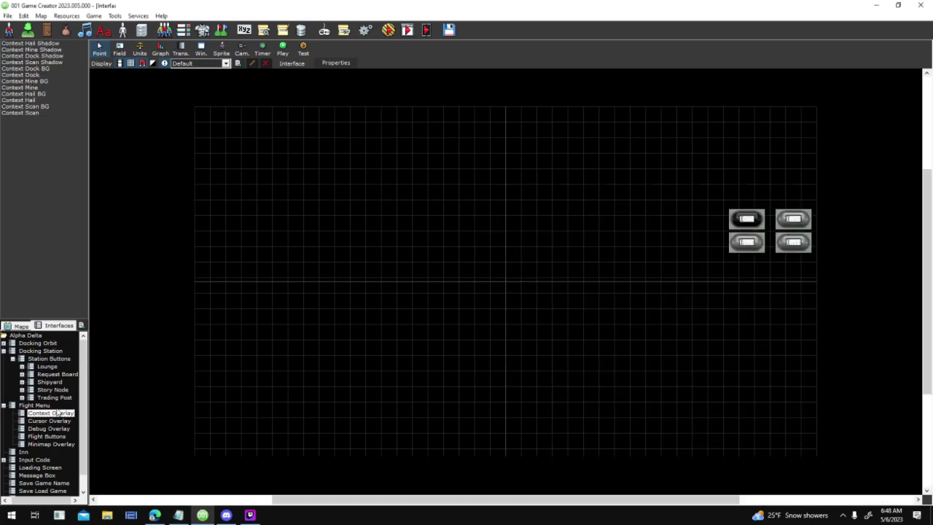
pyautogui.doubleClick(799, 218)
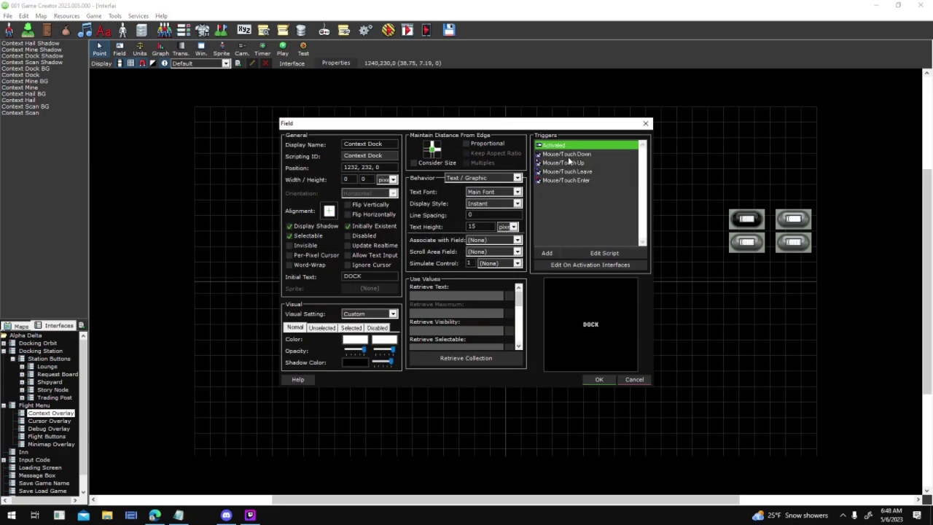
pyautogui.doubleClick(556, 145)
pyautogui.click(669, 111)
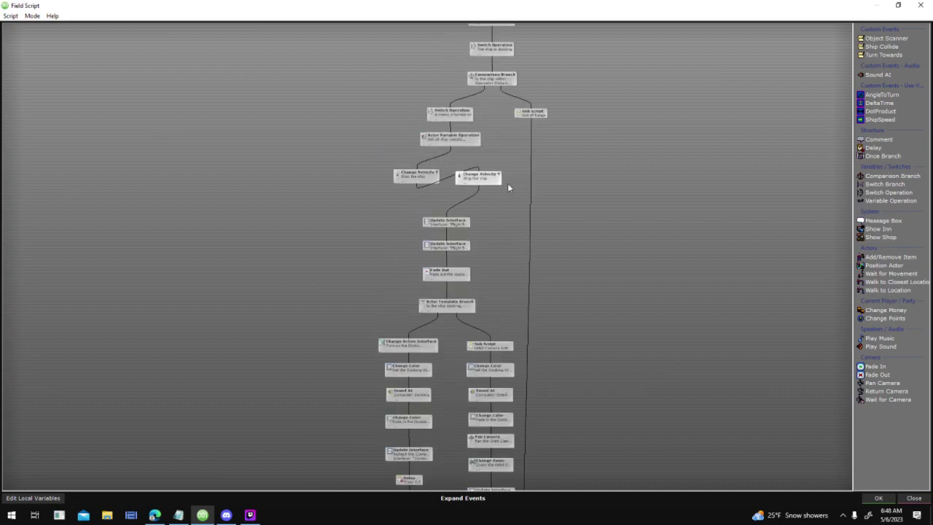
# - Check the Delay and time settings of the Fade Out event for the space view camera and accept the event
pyautogui.scroll(2, 508, 188)
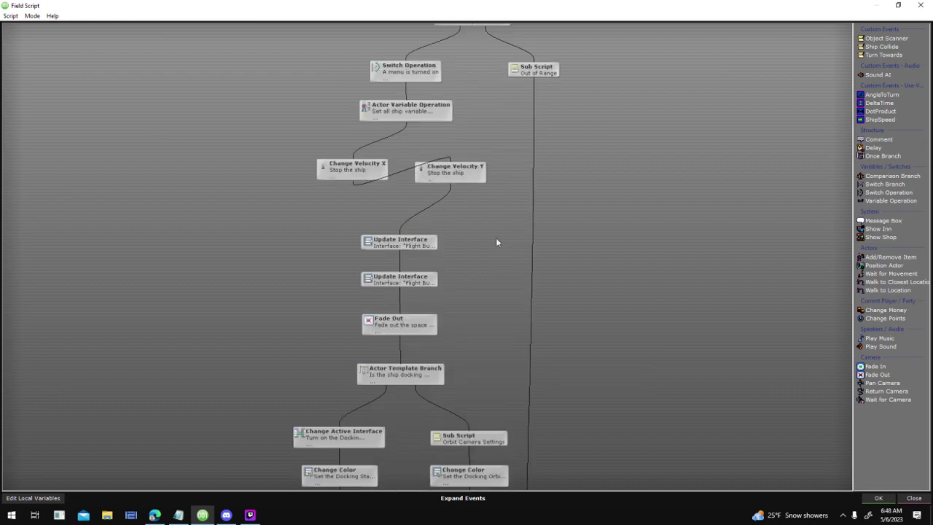
pyautogui.doubleClick(434, 327)
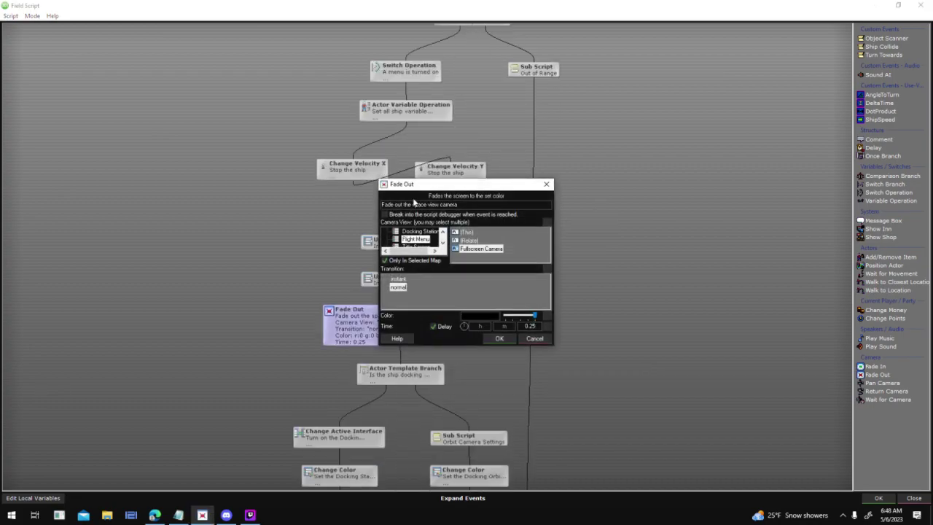
pyautogui.moveTo(421, 190); pyautogui.dragTo(592, 153)
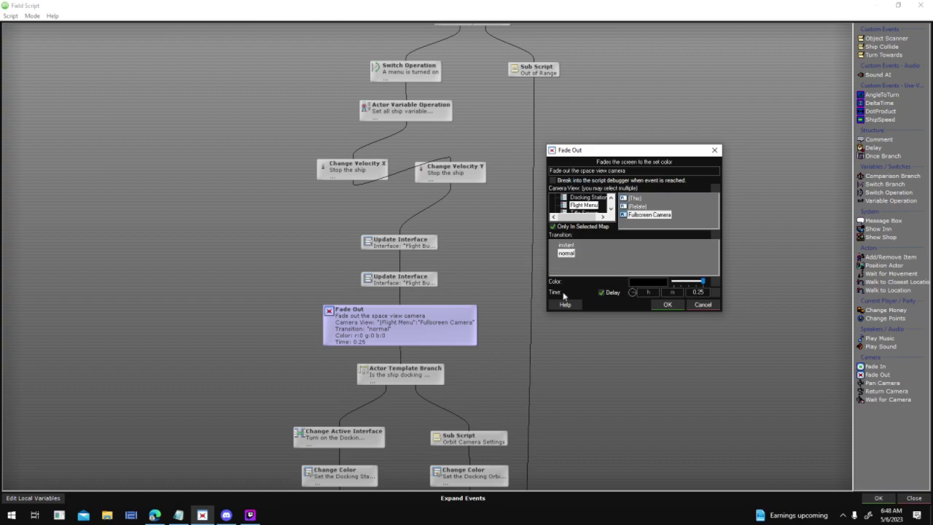
pyautogui.click(605, 293)
pyautogui.moveTo(704, 293); pyautogui.dragTo(565, 326)
pyautogui.click(614, 293)
pyautogui.click(667, 304)
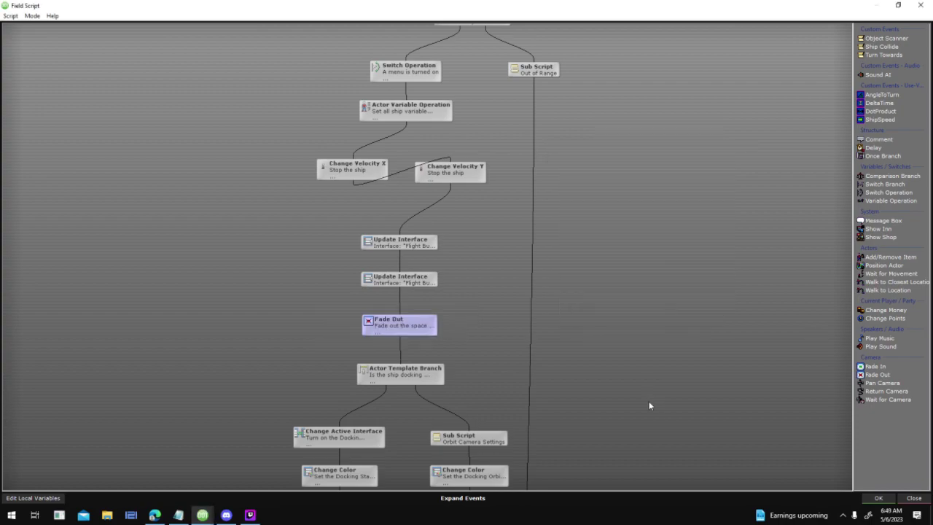
# - Inspect the Change Color event that sets the Docking Station interface to transparent, including its opacity and transition duration, and accept it
pyautogui.scroll(-5, 649, 401)
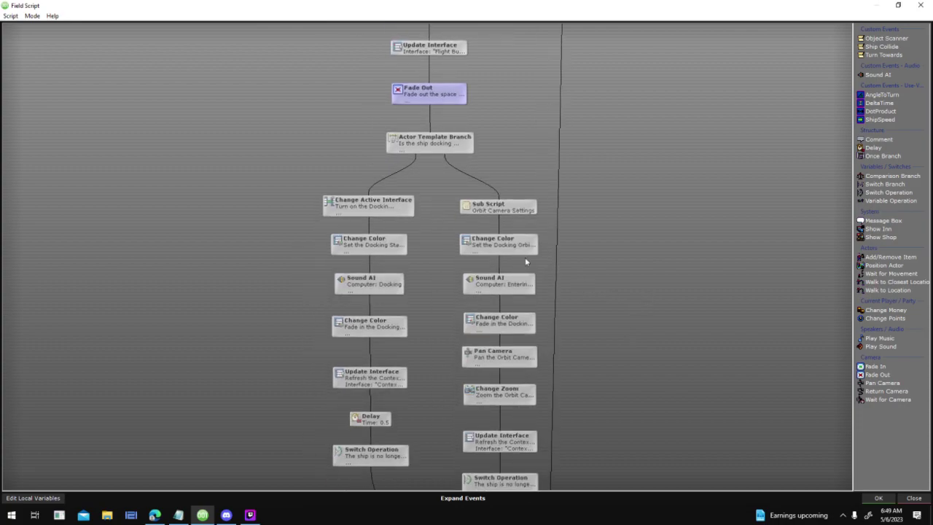
pyautogui.doubleClick(389, 242)
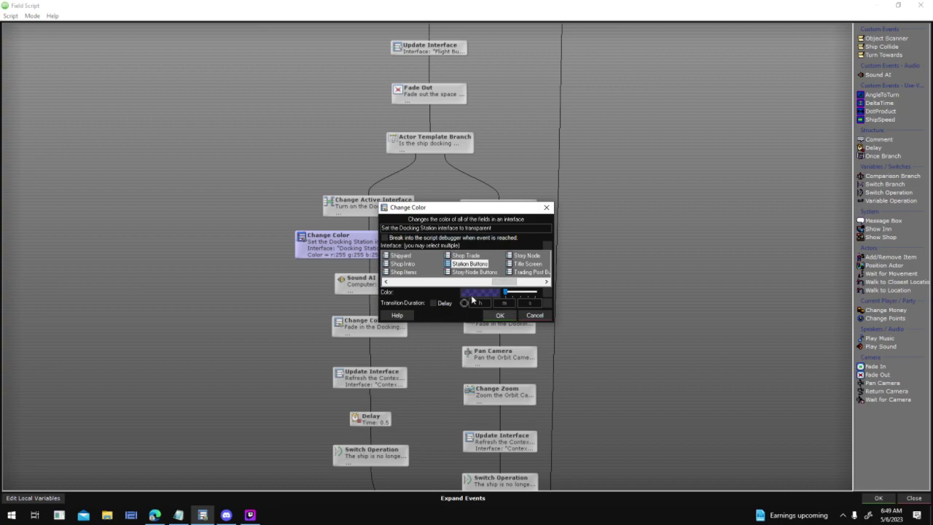
pyautogui.press('Escape')
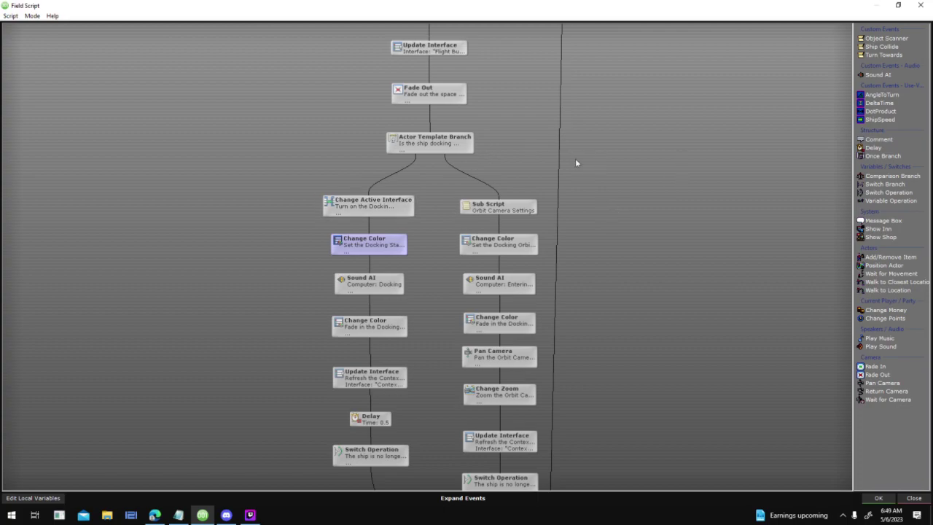
pyautogui.moveTo(376, 248)
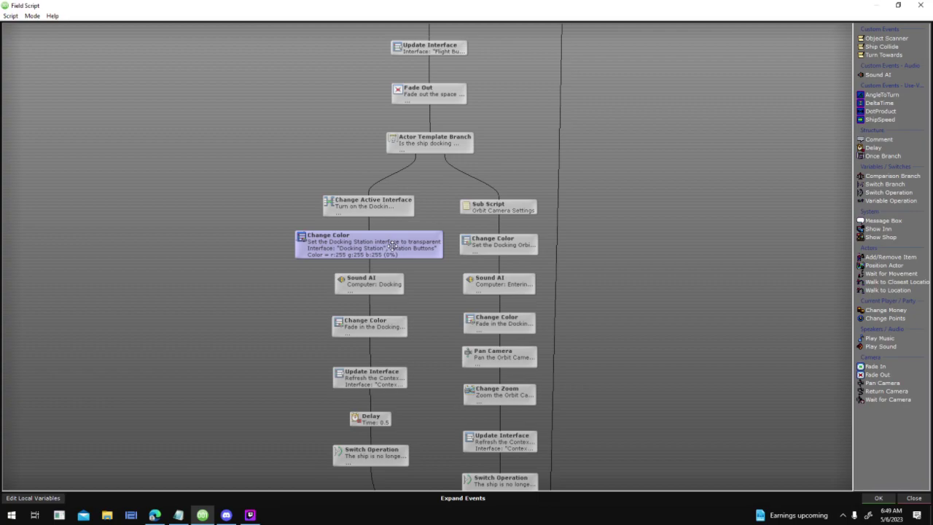
pyautogui.doubleClick(384, 249)
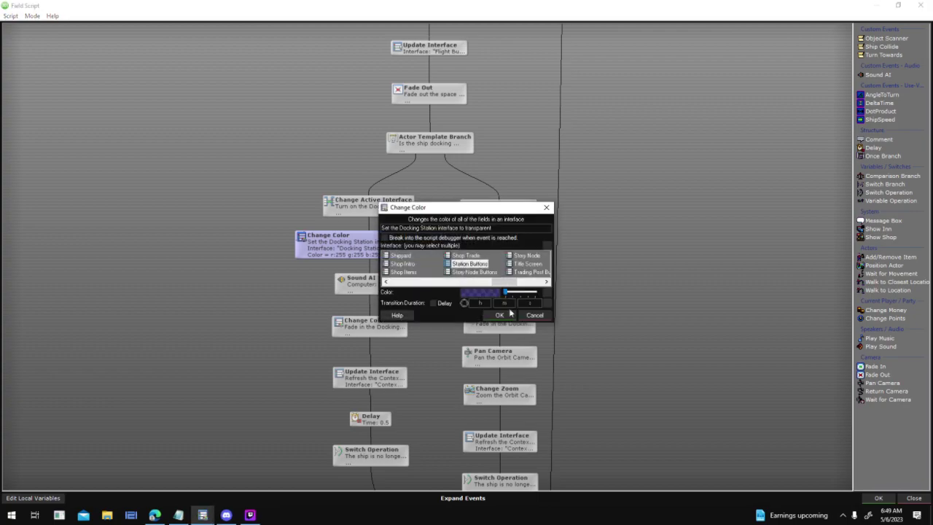
pyautogui.click(495, 315)
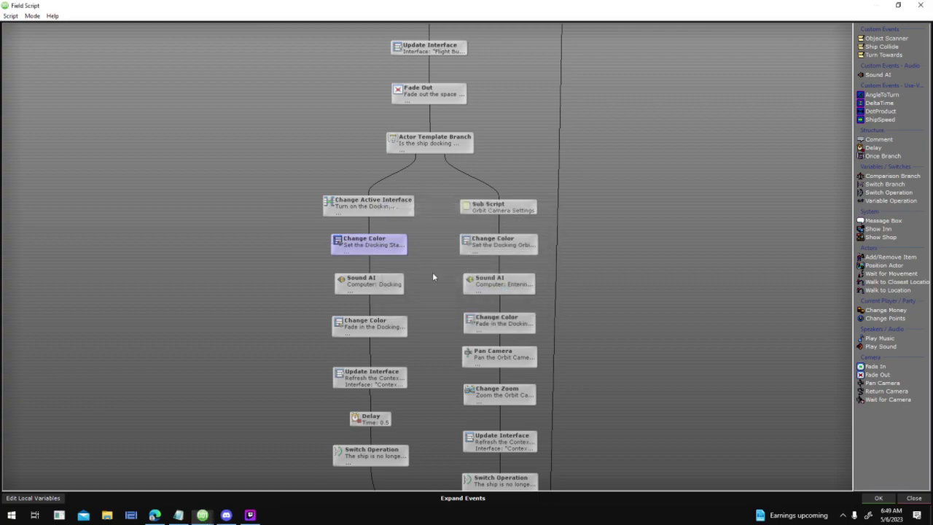
pyautogui.doubleClick(384, 249)
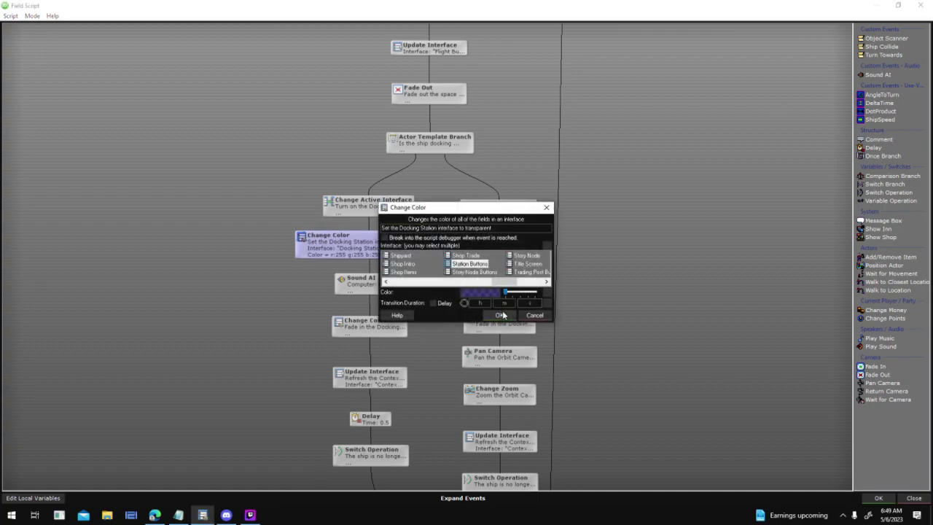
pyautogui.click(501, 314)
# - Check the color, opacity and transition duration of the Change Color event that fades in the Docking Station menu, and accept it
pyautogui.scroll(-2, 435, 340)
pyautogui.click(354, 251)
pyautogui.doubleClick(353, 252)
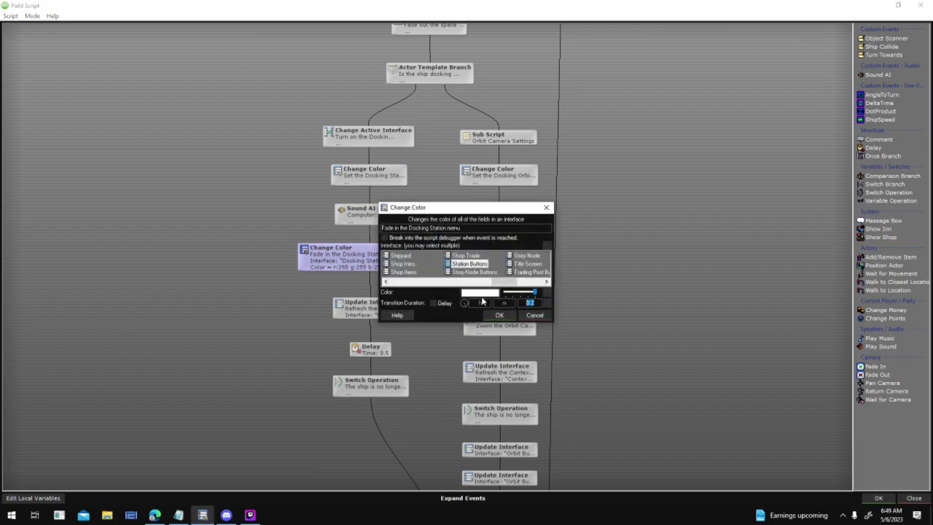
pyautogui.moveTo(534, 292)
pyautogui.mouseDown()
pyautogui.moveTo(505, 292)
pyautogui.moveTo(548, 291)
pyautogui.mouseUp()
pyautogui.click(499, 316)
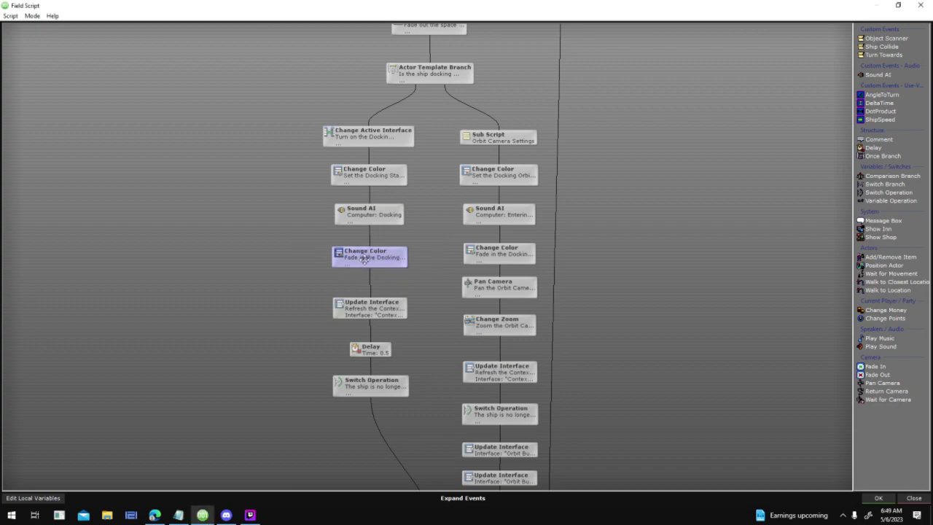
# - Tidy the spacing of the station branch's fade-in Change Color, Delay and Switch Operation events, then accept the script and the Context Dock field
pyautogui.moveTo(362, 264); pyautogui.dragTo(363, 265)
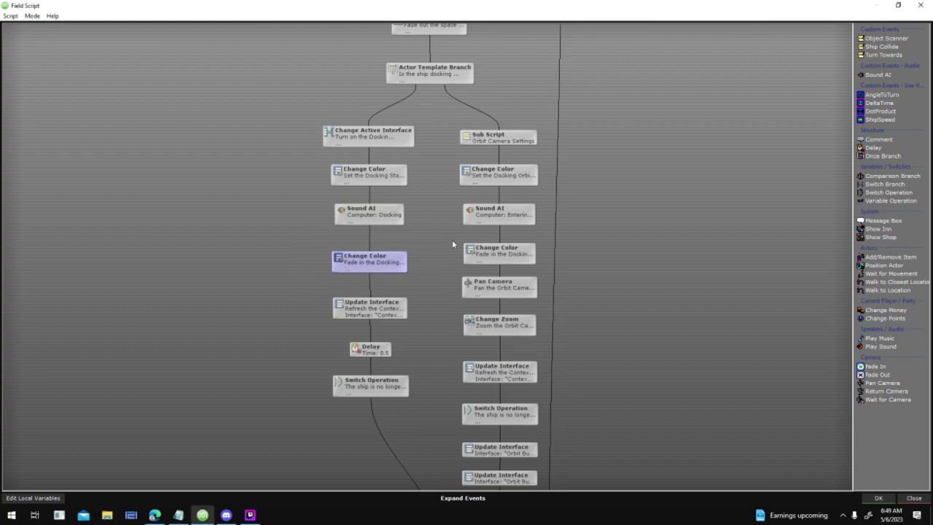
pyautogui.click(392, 308)
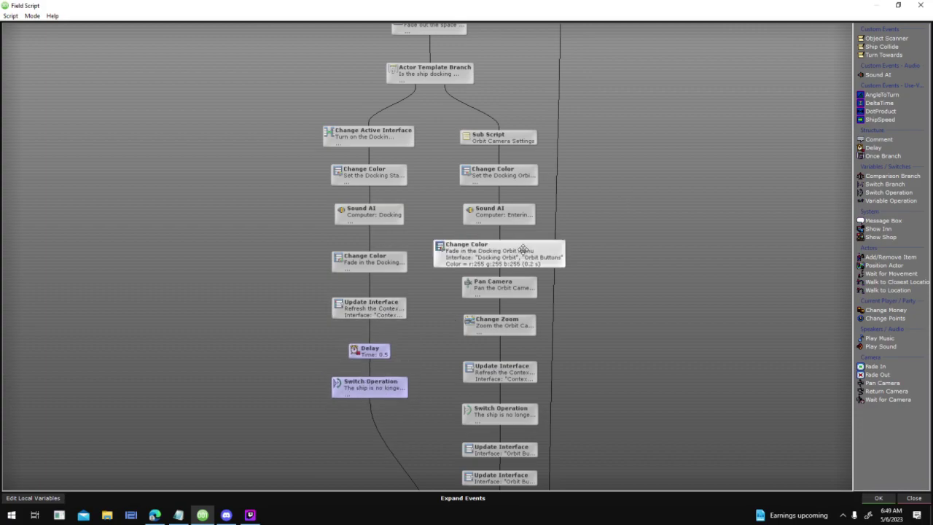
pyautogui.click(529, 289)
pyautogui.scroll(-4, 525, 284)
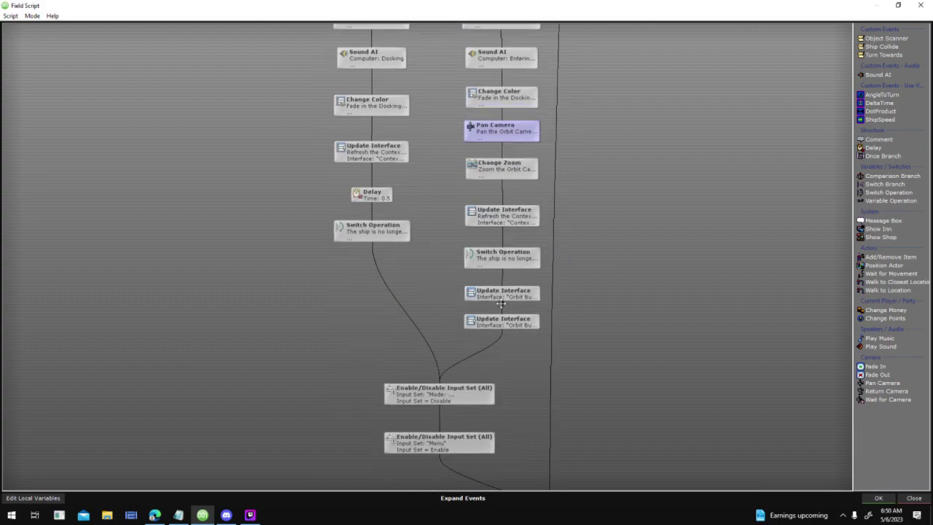
pyautogui.scroll(-3, 734, 414)
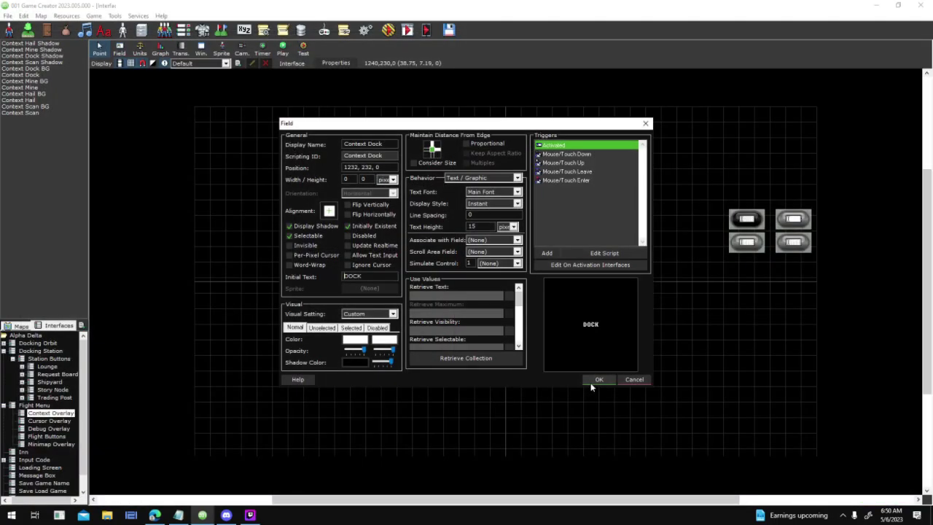
pyautogui.click(594, 386)
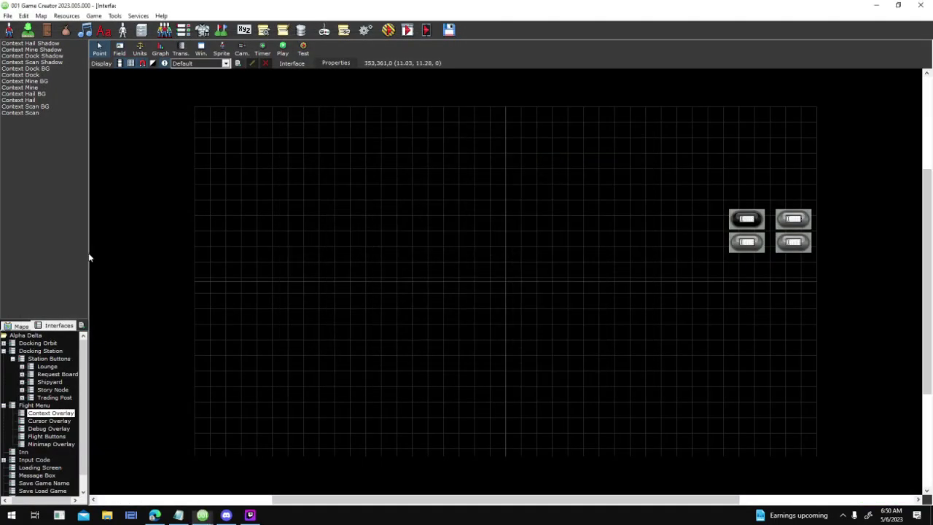
# - Save the Context Overlay changes and open the Docking Station interface
pyautogui.doubleClick(52, 368)
pyautogui.click(446, 290)
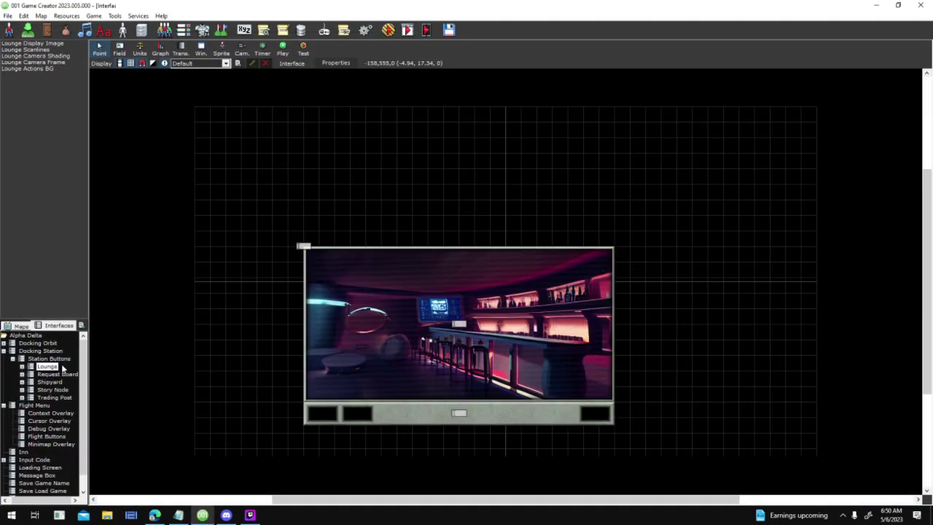
pyautogui.doubleClick(56, 359)
pyautogui.doubleClick(60, 352)
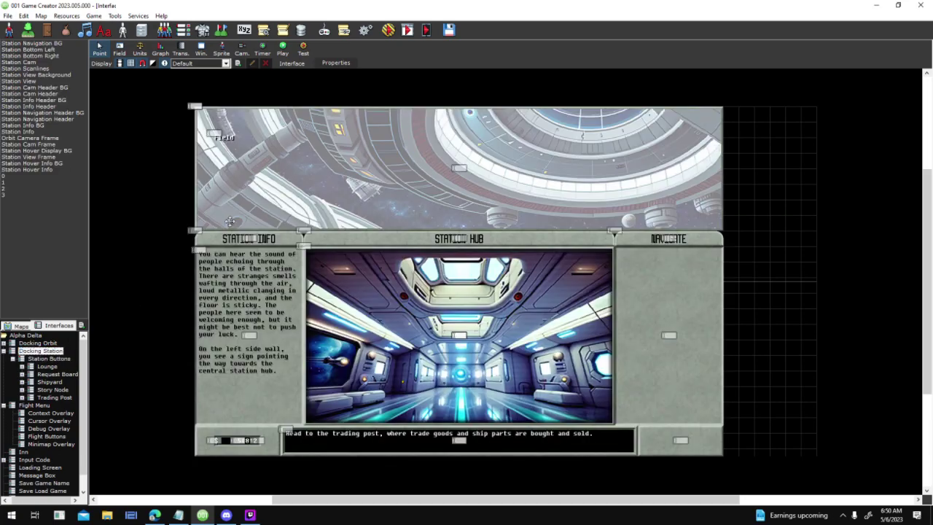
# - Check the Fade In event in the Docking Station interface's "Player canceled" script, then accept the event, script and interface properties
pyautogui.click(339, 63)
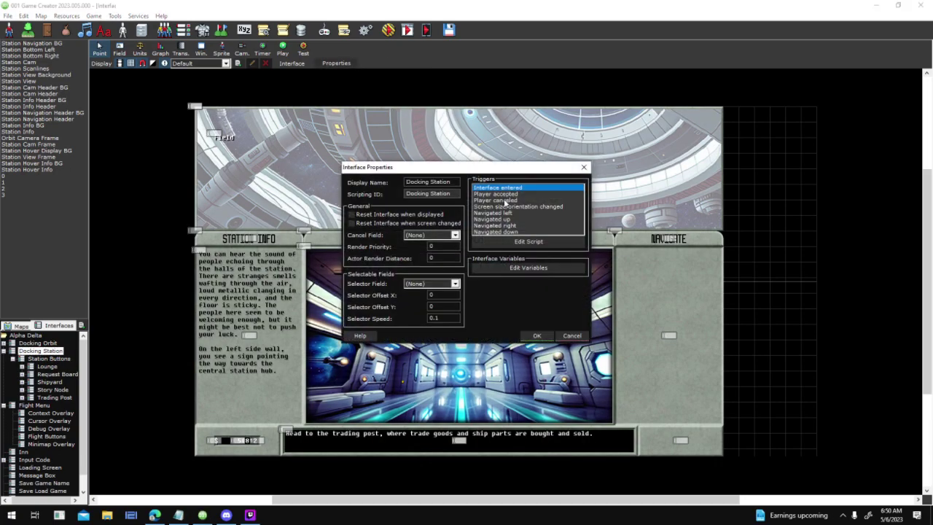
pyautogui.click(503, 201)
pyautogui.click(521, 240)
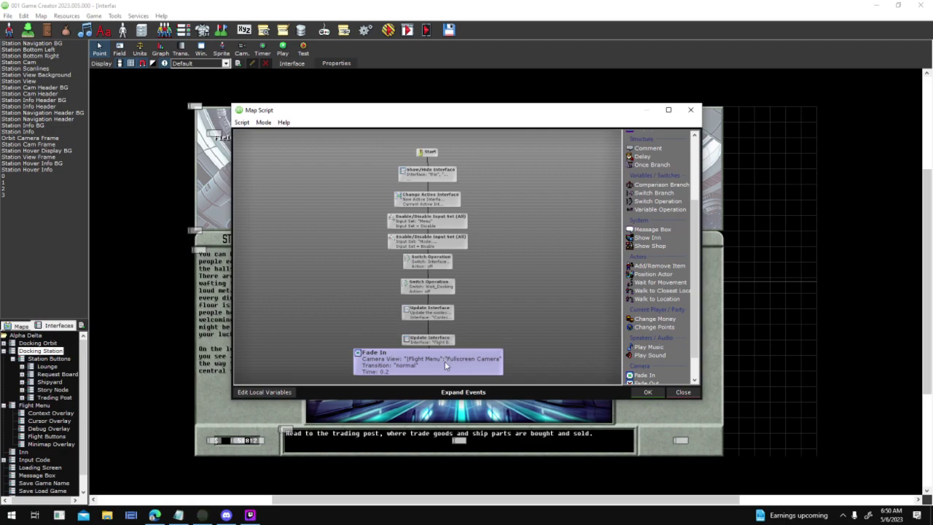
pyautogui.doubleClick(445, 360)
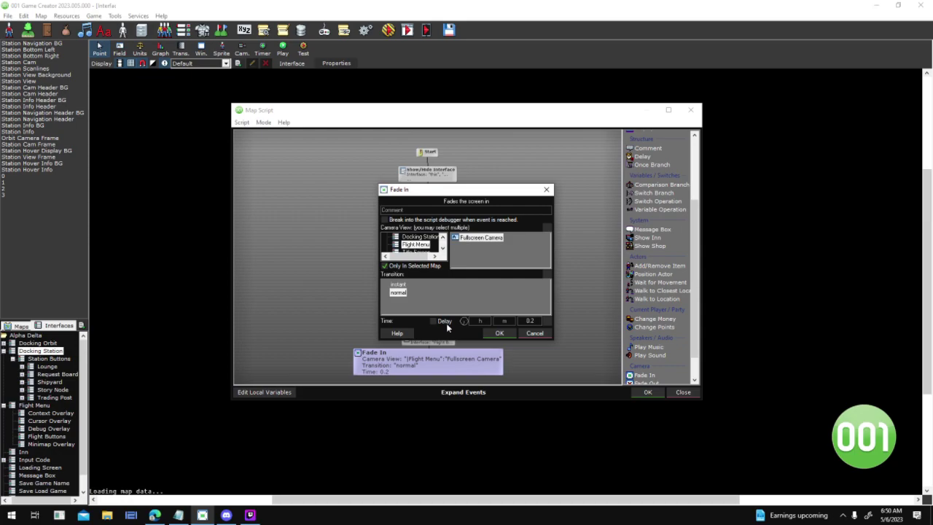
pyautogui.click(513, 334)
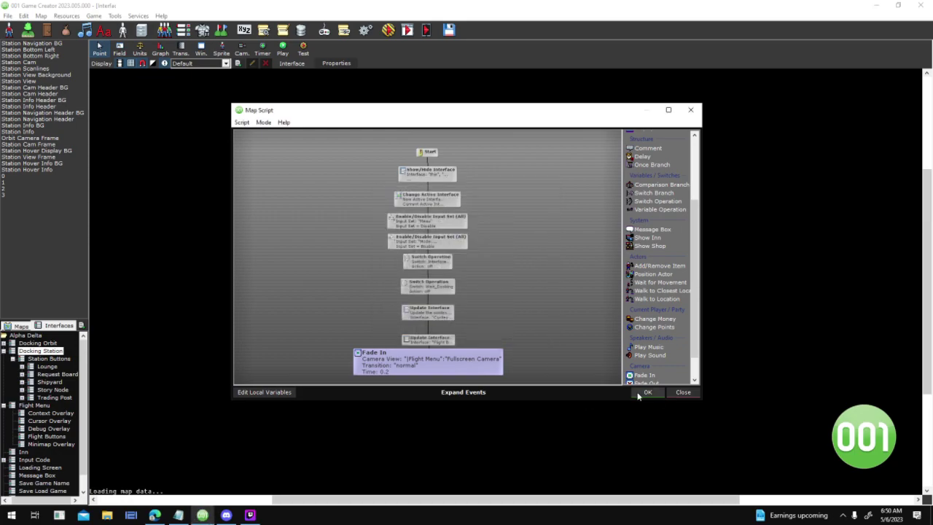
pyautogui.click(644, 393)
pyautogui.click(536, 336)
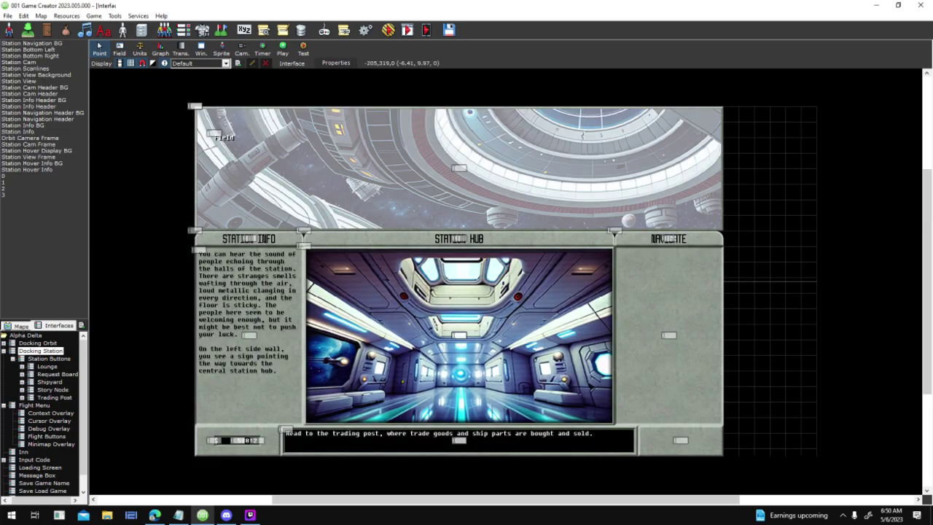
# - Test the game, saving the Docking Station interface first, and start a new game from the title screen
pyautogui.click(388, 29)
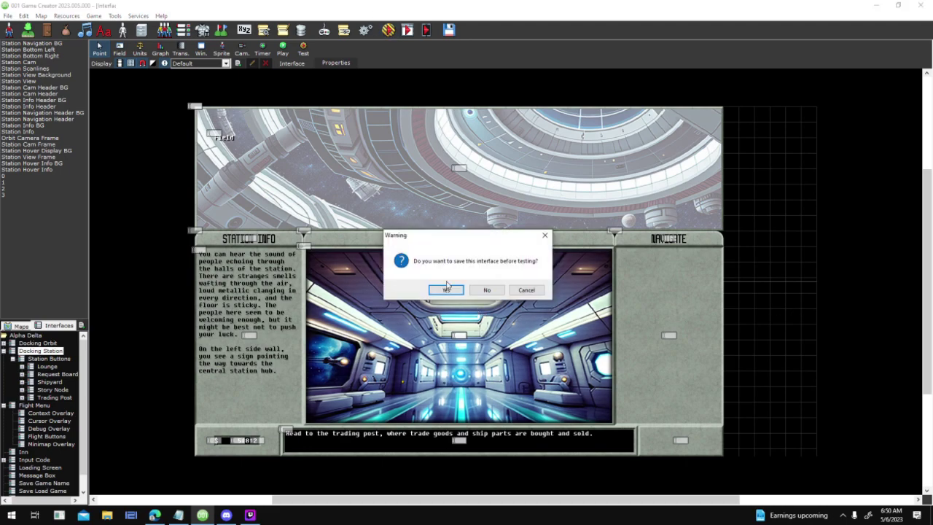
pyautogui.click(446, 289)
pyautogui.click(446, 285)
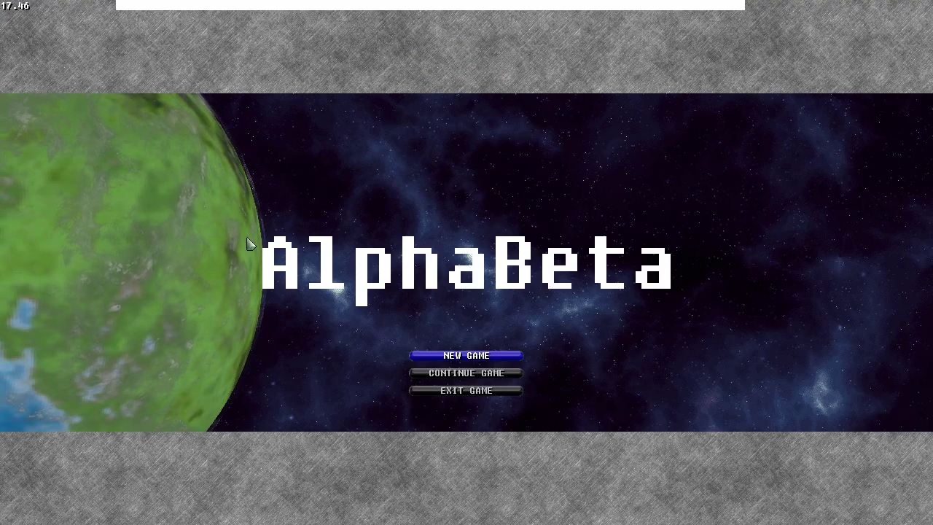
pyautogui.click(500, 355)
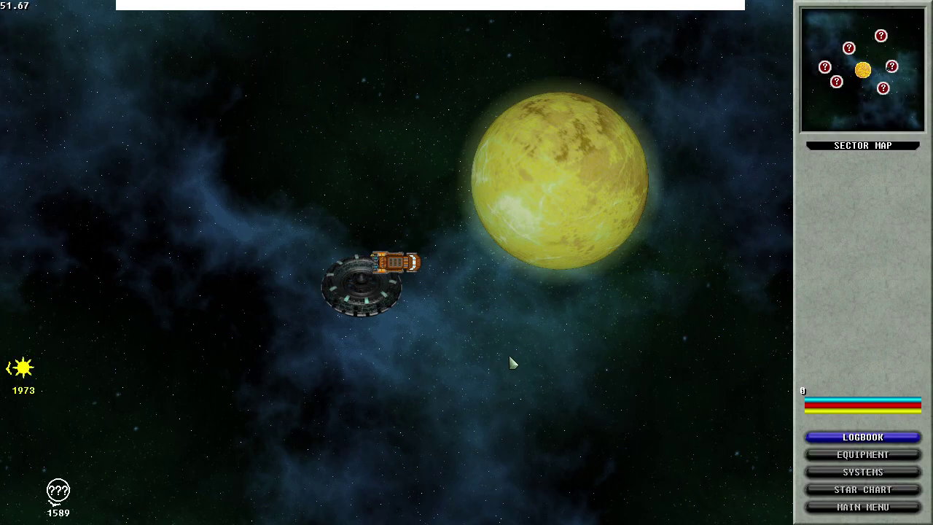
# - Target Helios Station and repeatedly dock and cancel docking to test the screen fades
pyautogui.click(399, 290)
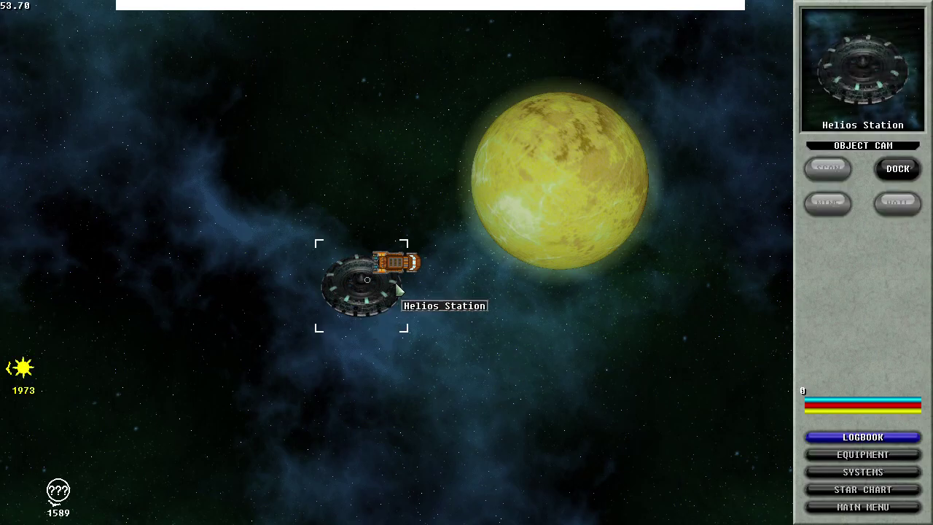
pyautogui.click(912, 169)
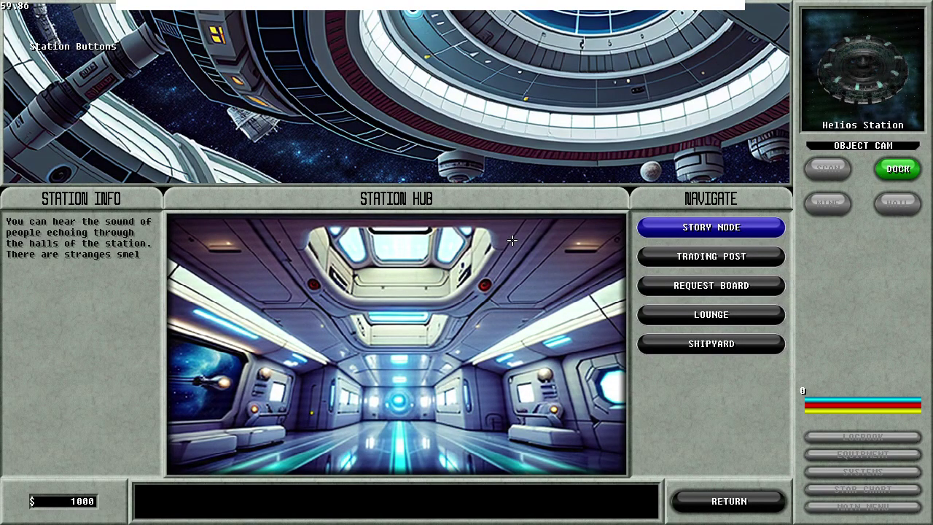
pyautogui.press('Escape')
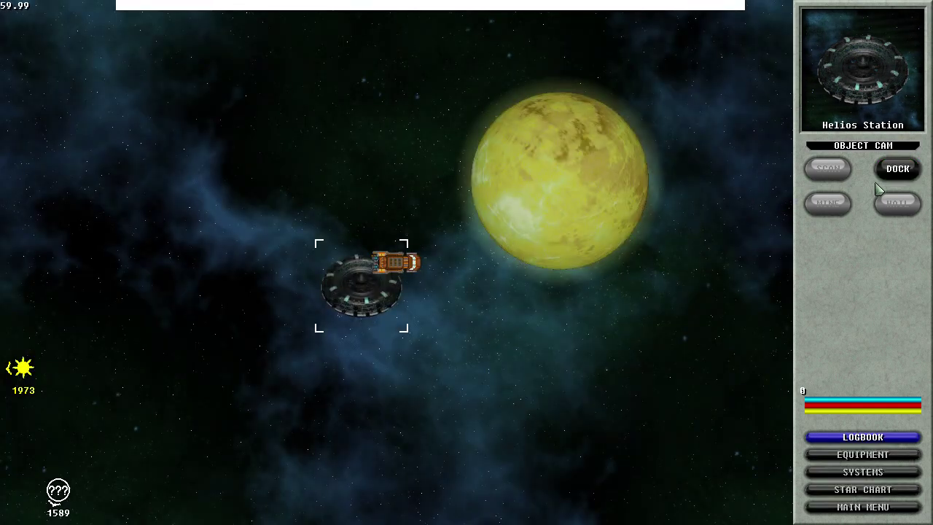
pyautogui.click(901, 181)
pyautogui.press('Escape')
pyautogui.click(901, 181)
pyautogui.press('Escape')
pyautogui.click(901, 181)
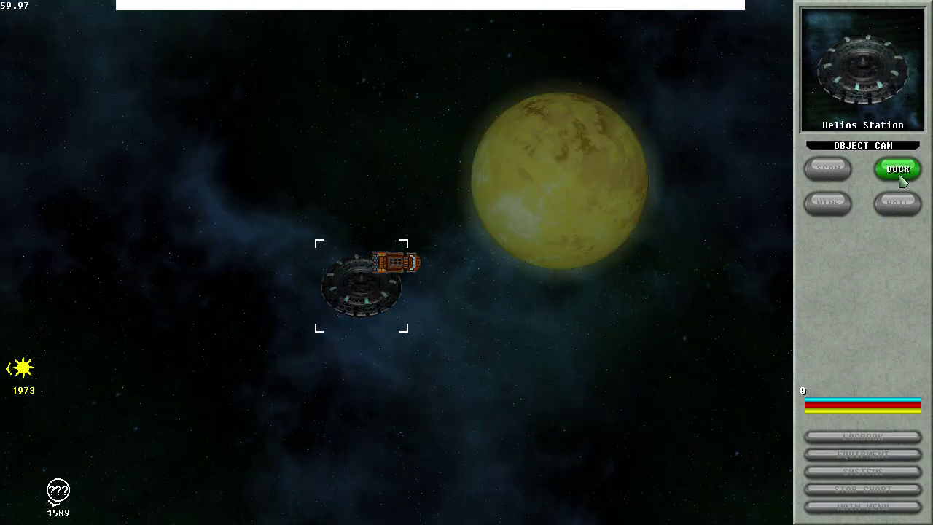
pyautogui.press('Escape')
# - Scan the yellow planet near the station and test docking with it and returning to space twice
pyautogui.click(561, 185)
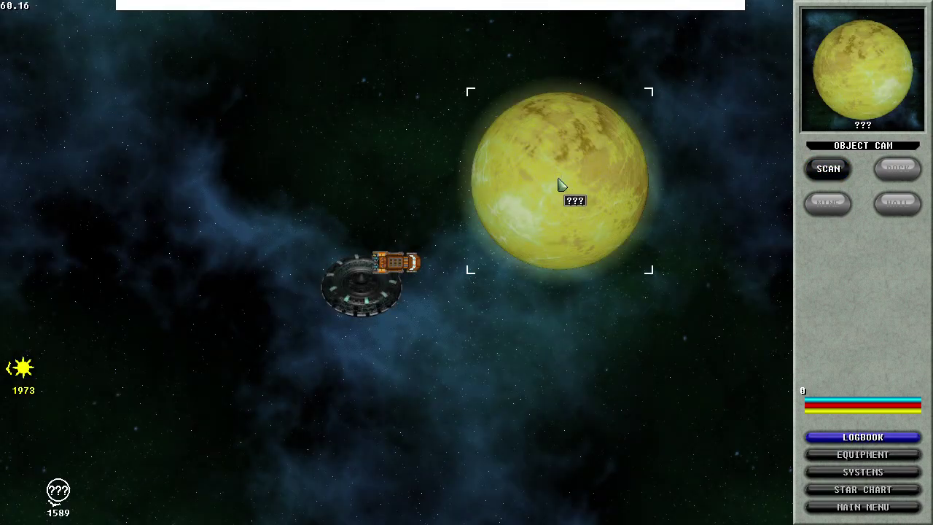
pyautogui.click(826, 173)
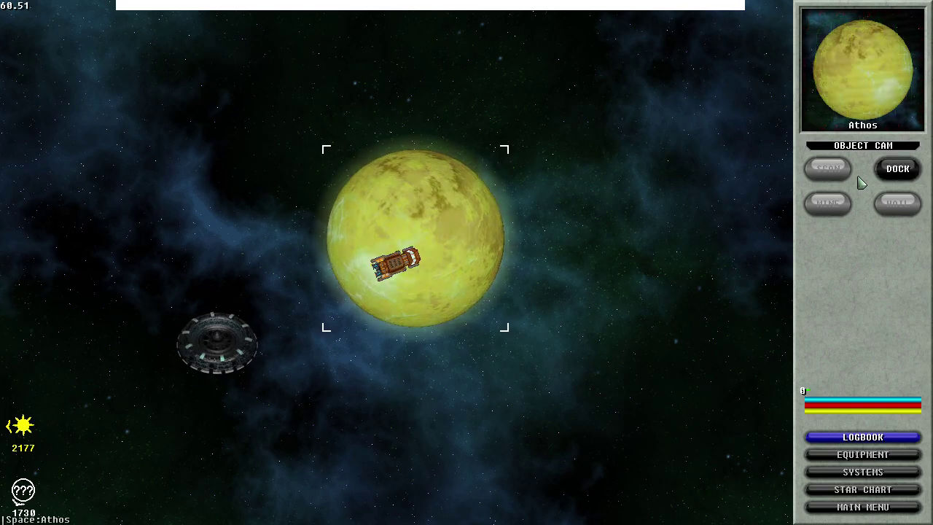
pyautogui.click(900, 169)
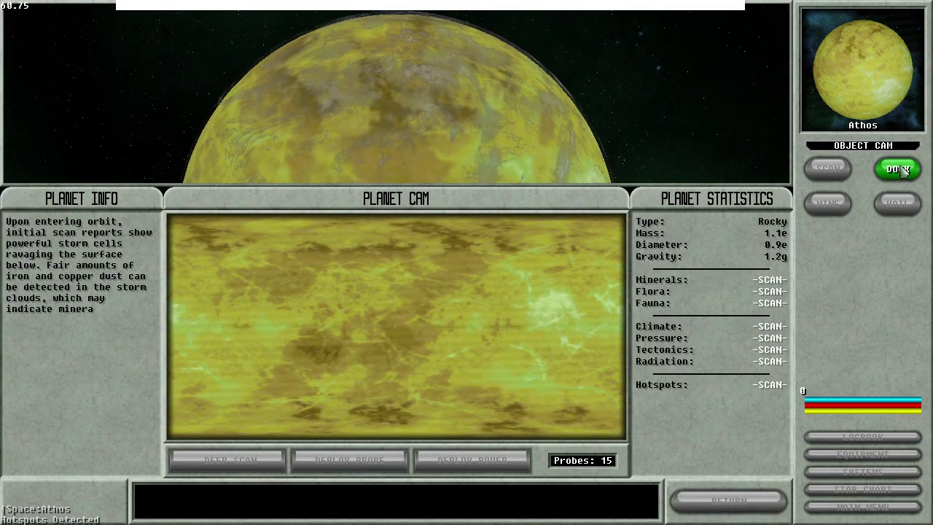
pyautogui.click(903, 169)
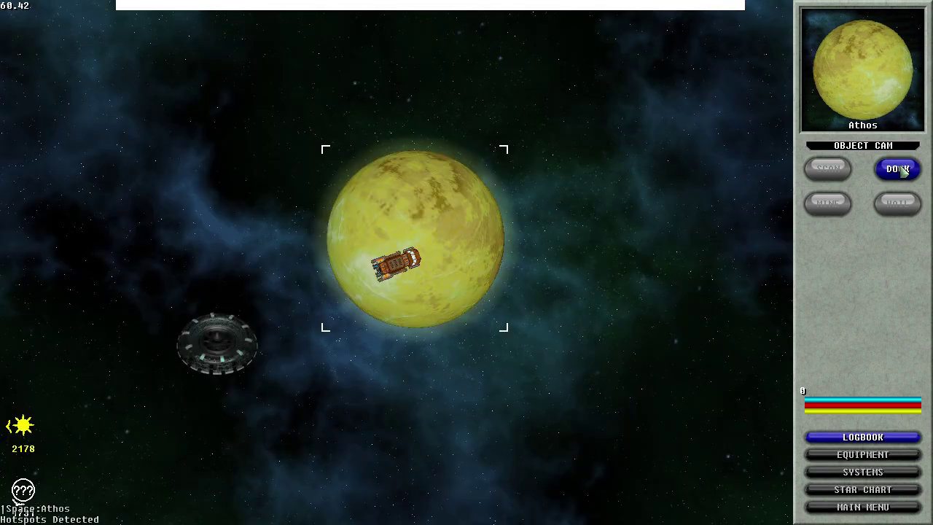
pyautogui.click(902, 169)
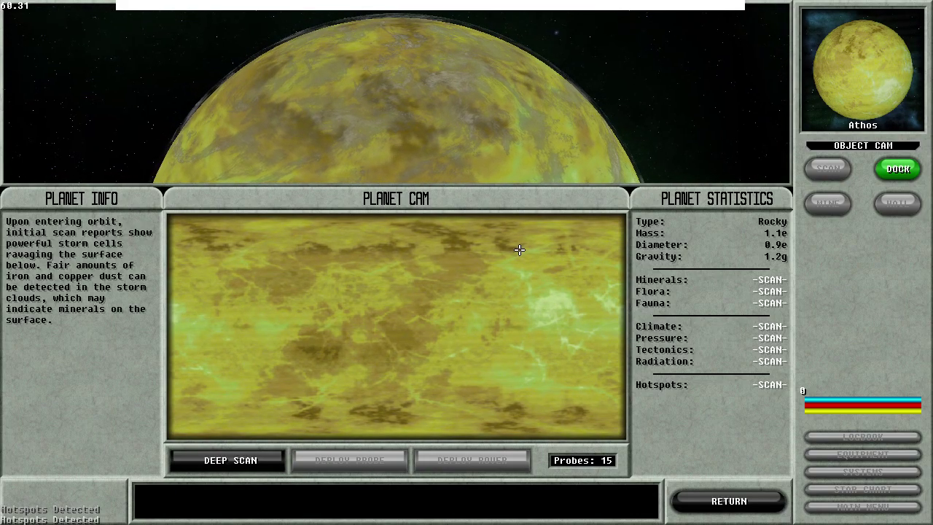
pyautogui.click(709, 501)
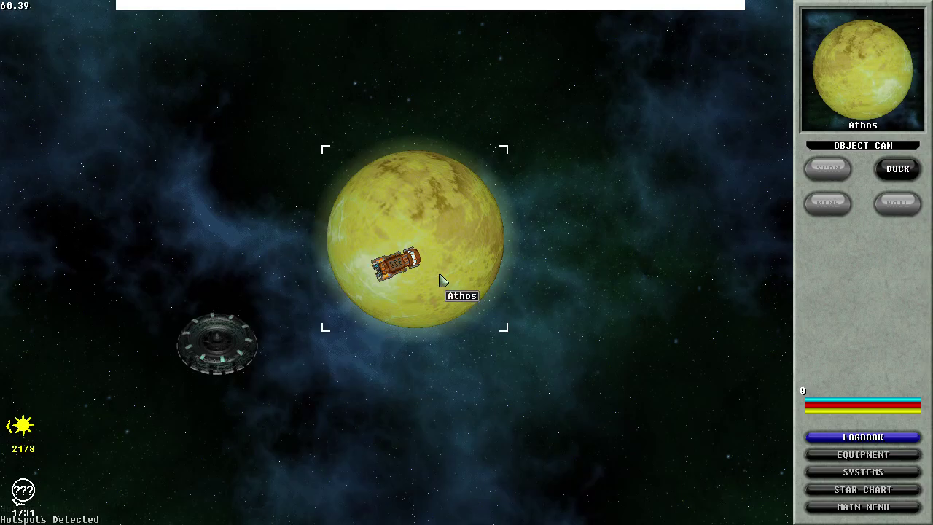
# - Target Helios Station, fly the ship past it to the distant gas giant, and slow down on arrival
pyautogui.click(237, 358)
pyautogui.press('a')
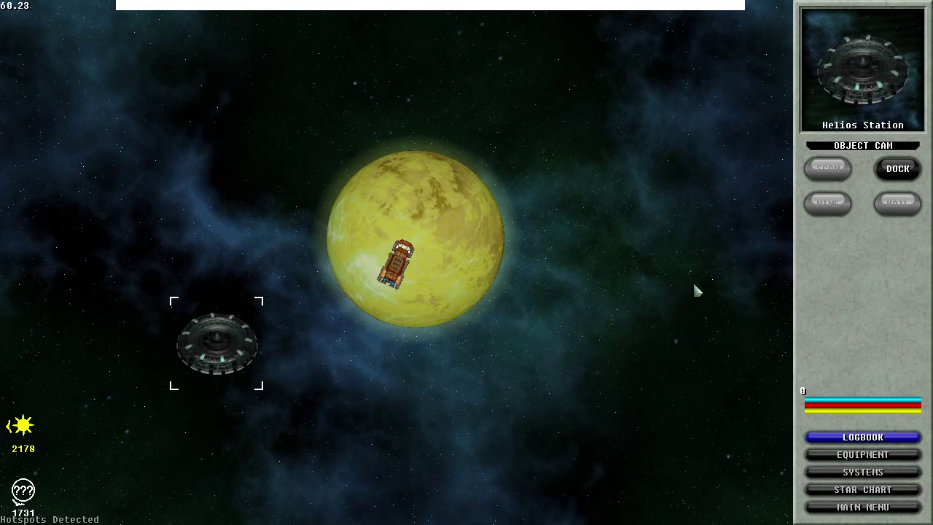
pyautogui.press('w')
pyautogui.press('w')
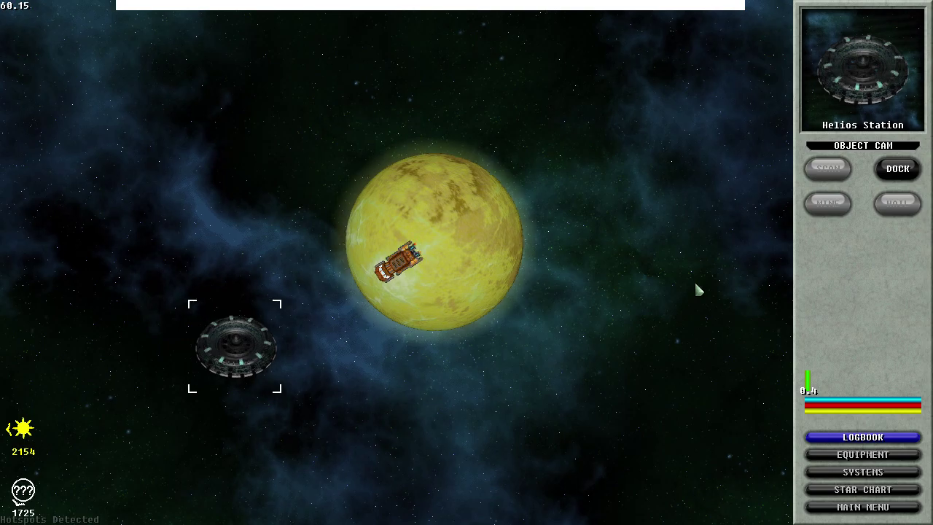
pyautogui.press('a')
pyautogui.press('w')
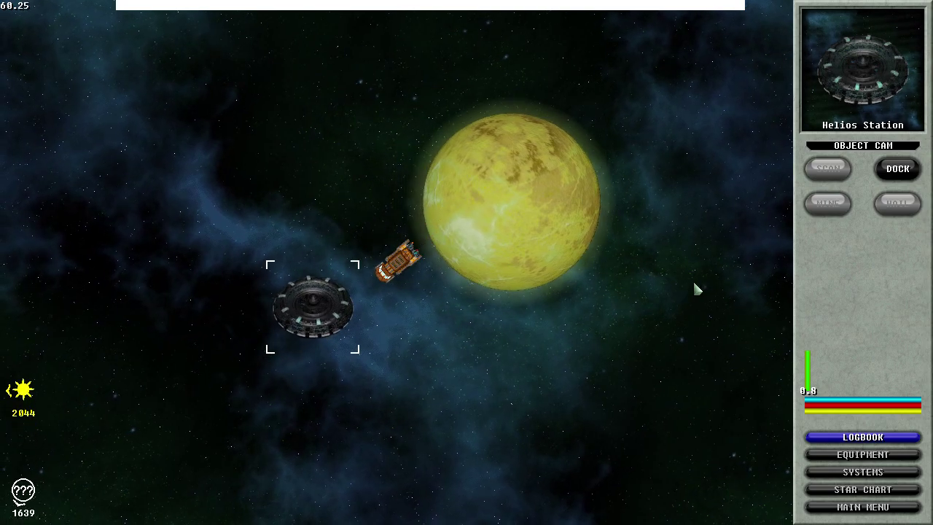
pyautogui.press('a')
pyautogui.press('w')
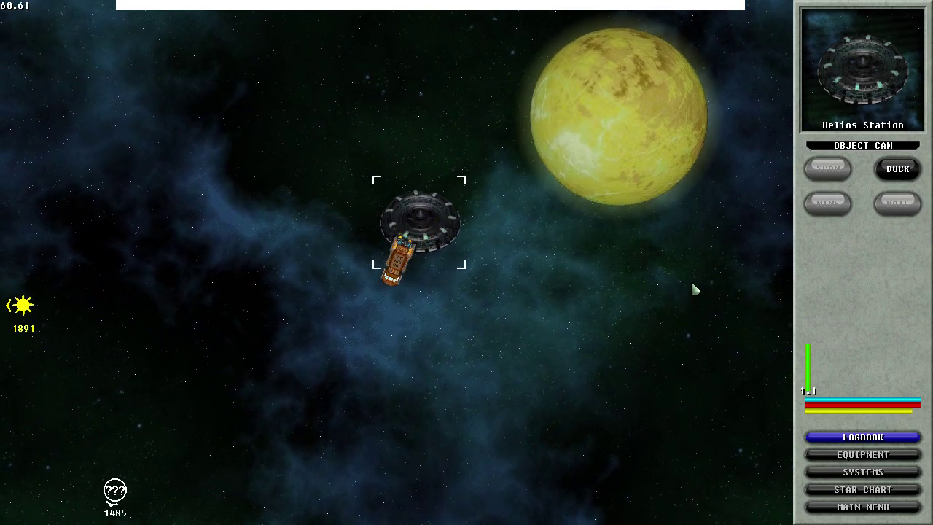
pyautogui.press('w')
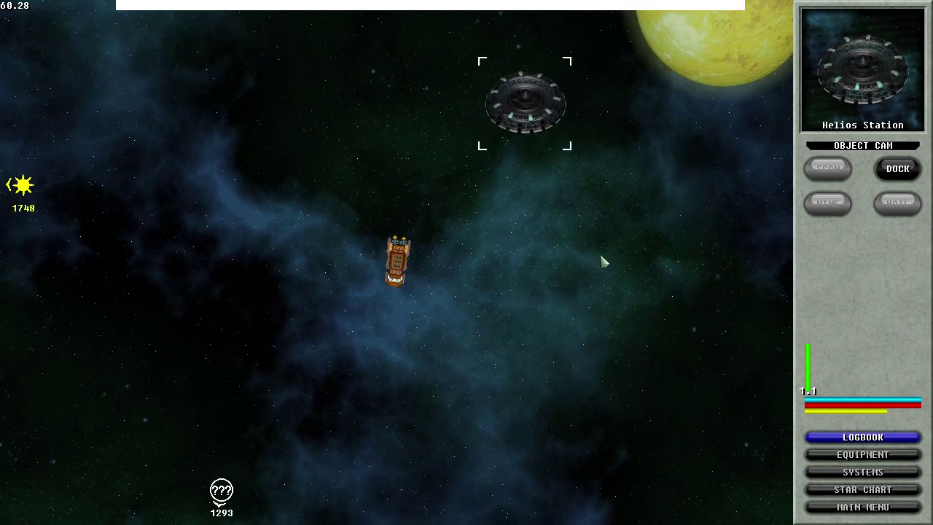
pyautogui.press('w')
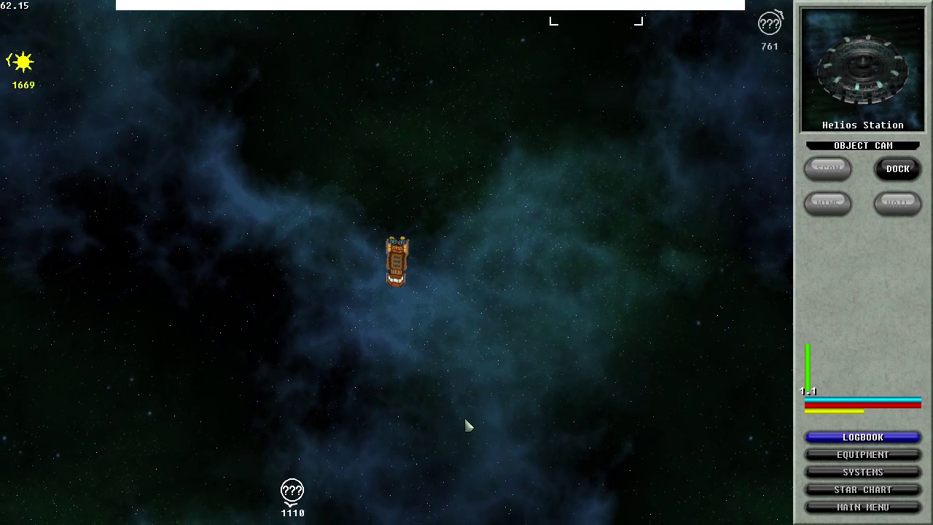
pyautogui.press('w')
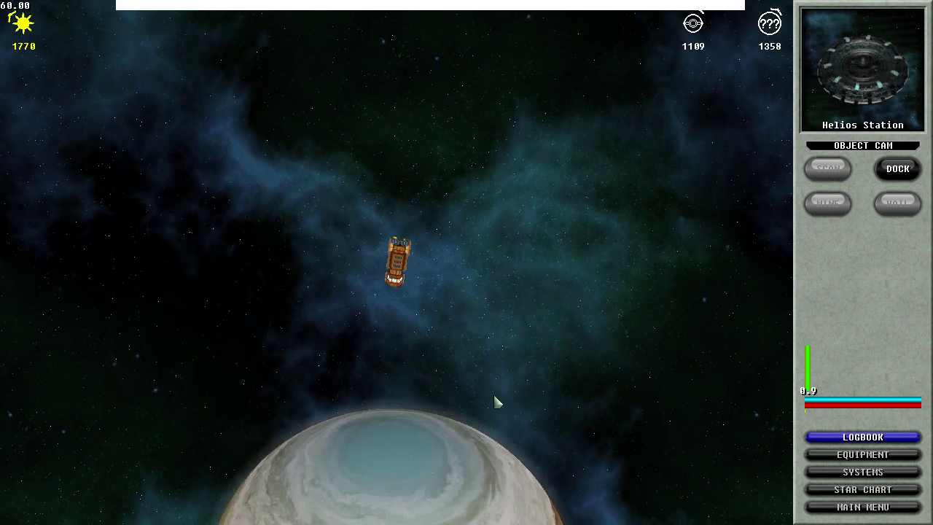
pyautogui.press('s')
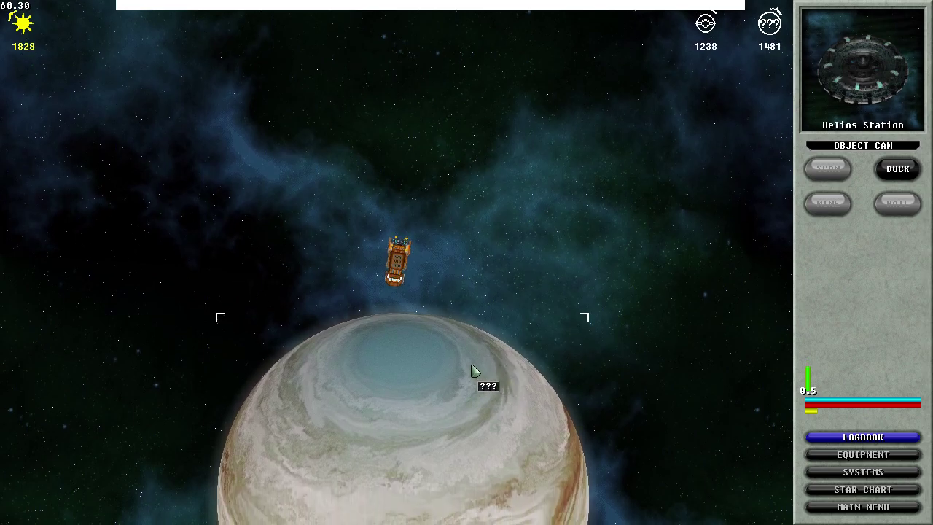
# - Target the gas giant, scan it, and dock with it to enter its orbit view
pyautogui.click(475, 371)
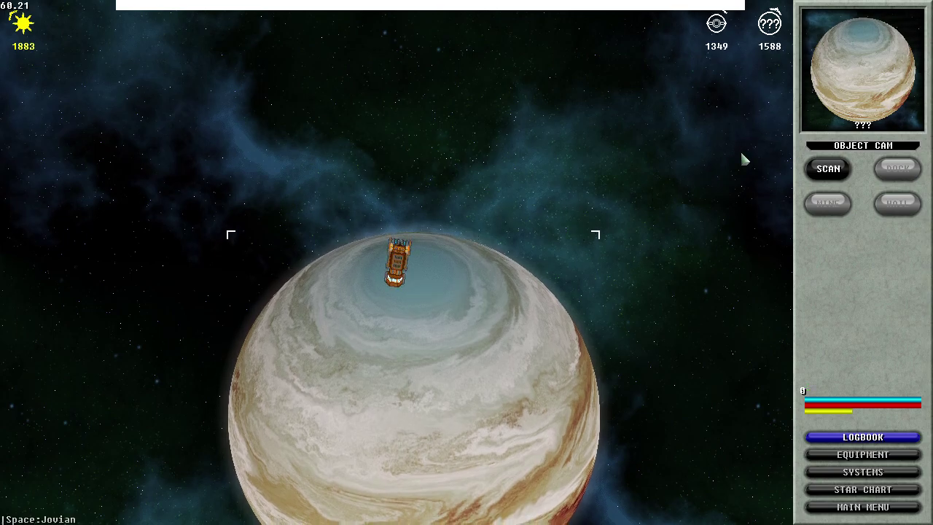
pyautogui.click(829, 170)
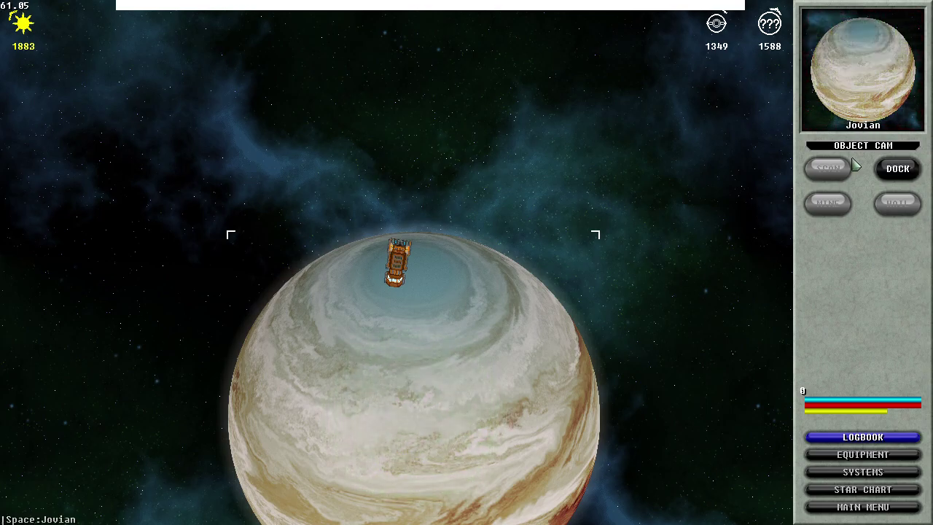
pyautogui.click(897, 168)
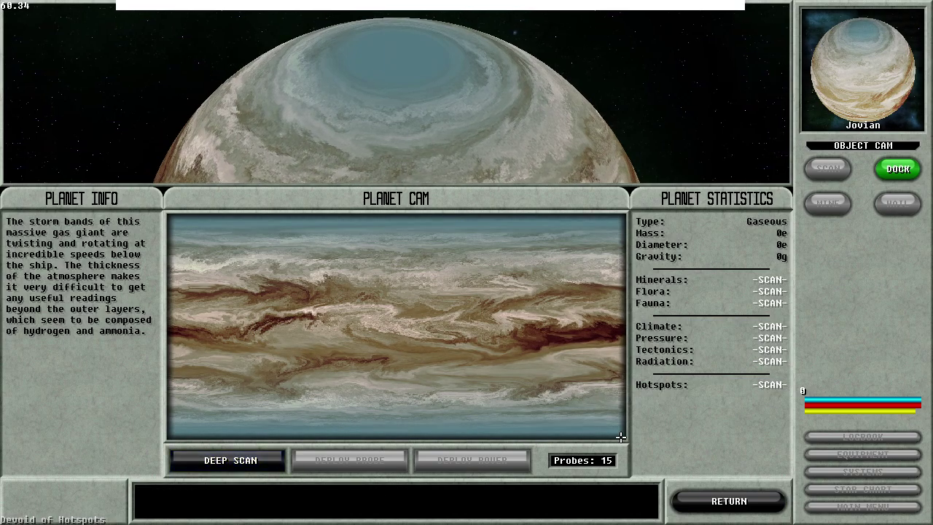
# - Run a deep scan of the gas giant, leave its orbit and fly on before ending the game test
pyautogui.click(241, 460)
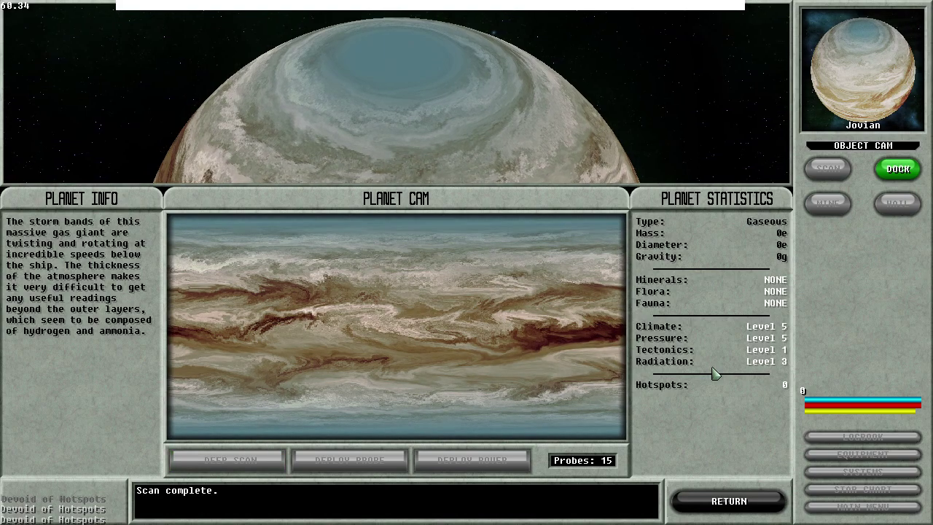
pyautogui.press('Escape')
pyautogui.click(671, 150)
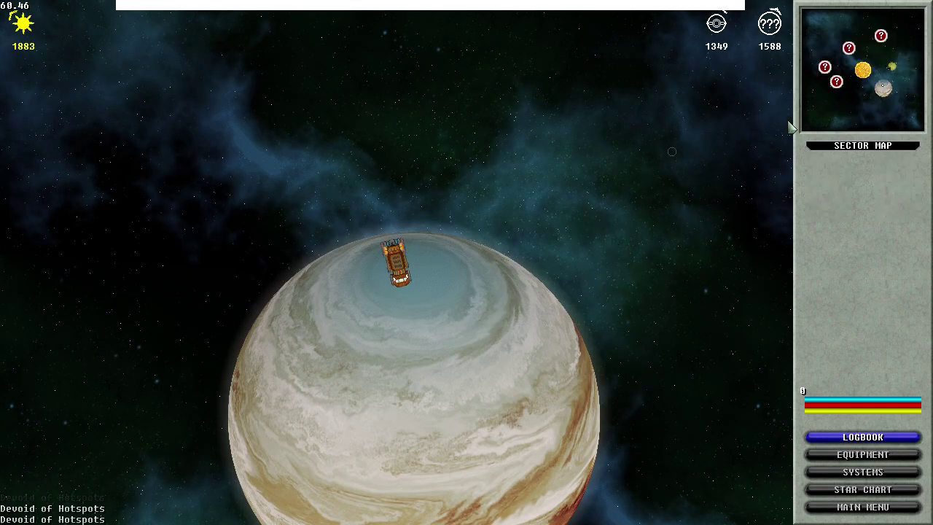
pyautogui.press('a')
pyautogui.press('w')
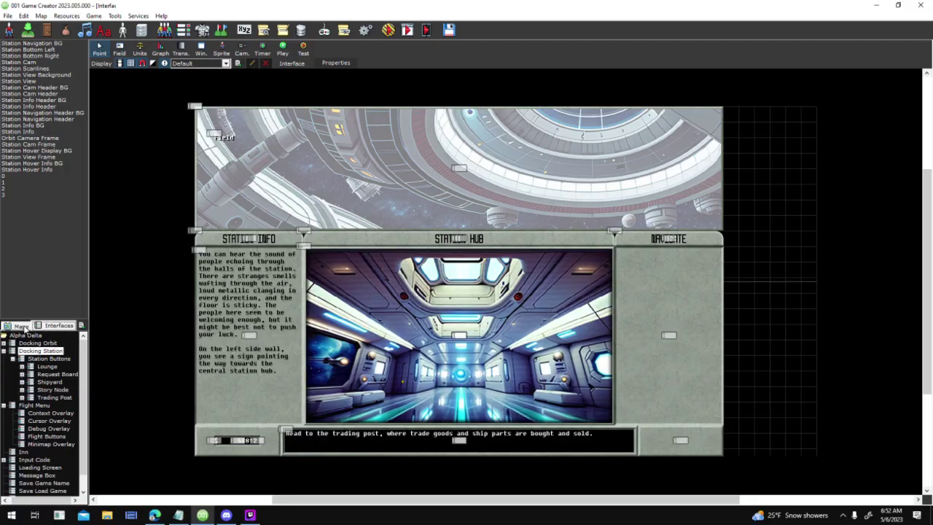
# - Open the Sector 0 (Space) map and bring up the parallax backgrounds list in its environment settings
pyautogui.click(22, 326)
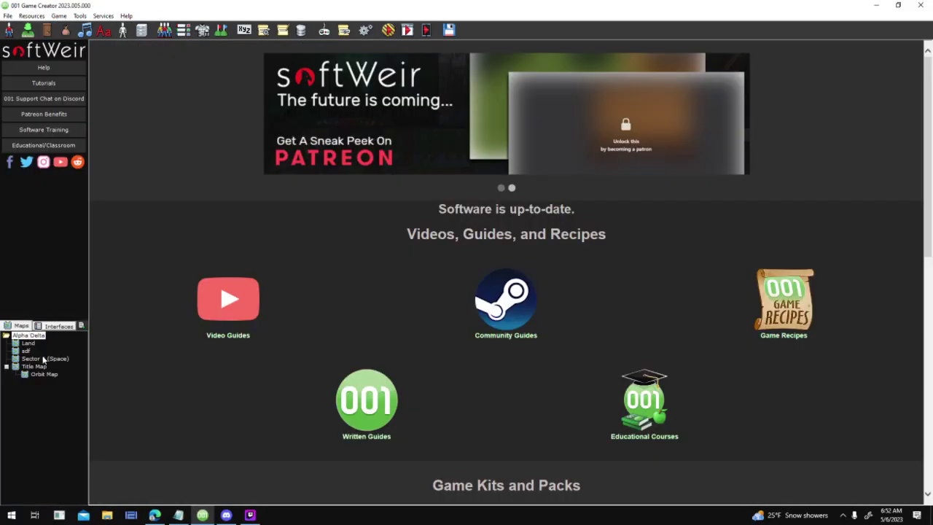
pyautogui.doubleClick(43, 360)
pyautogui.moveTo(394, 253); pyautogui.dragTo(595, 378, button='middle')
pyautogui.moveTo(559, 243); pyautogui.dragTo(340, 99, button='middle')
pyautogui.click(361, 63)
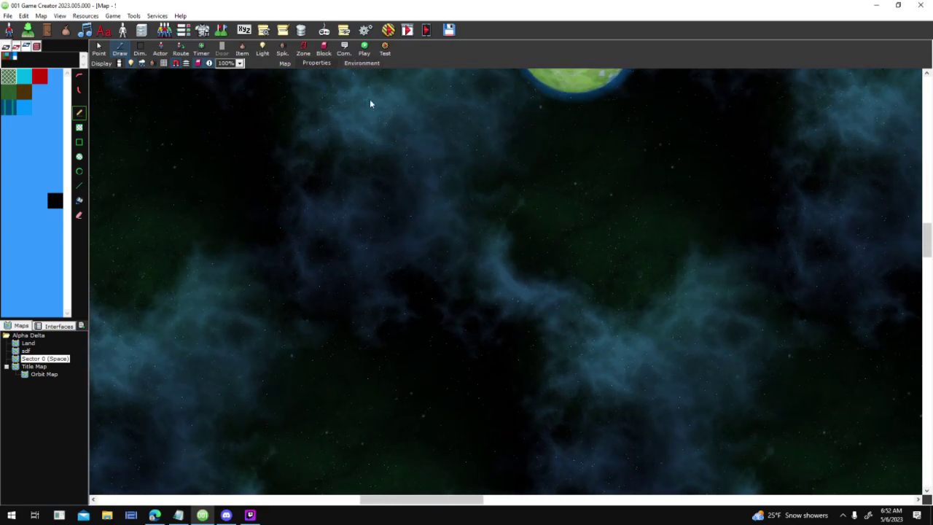
pyautogui.click(405, 227)
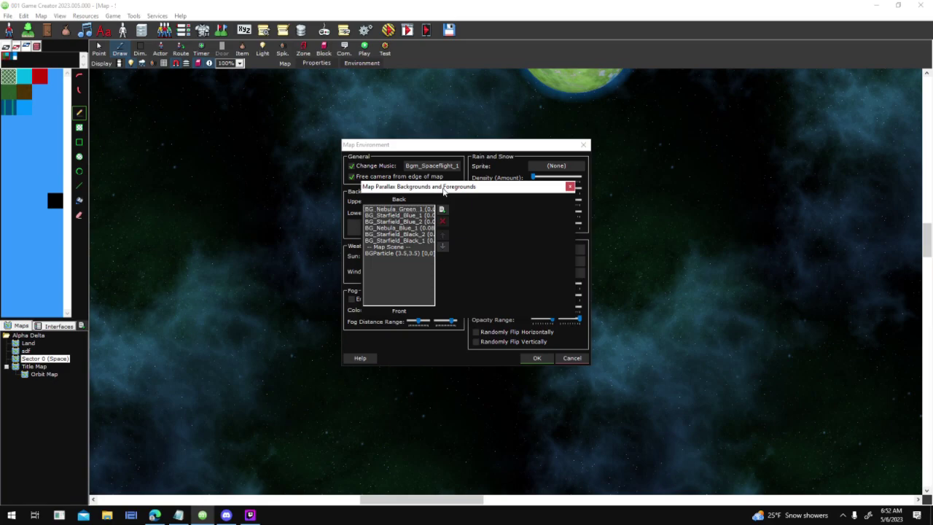
# - Review the parallax layers' pan ratios, set BG_Nebula_Blue_1 to 0.07 for X and Y, accept the environment settings, and check the map
pyautogui.click(416, 209)
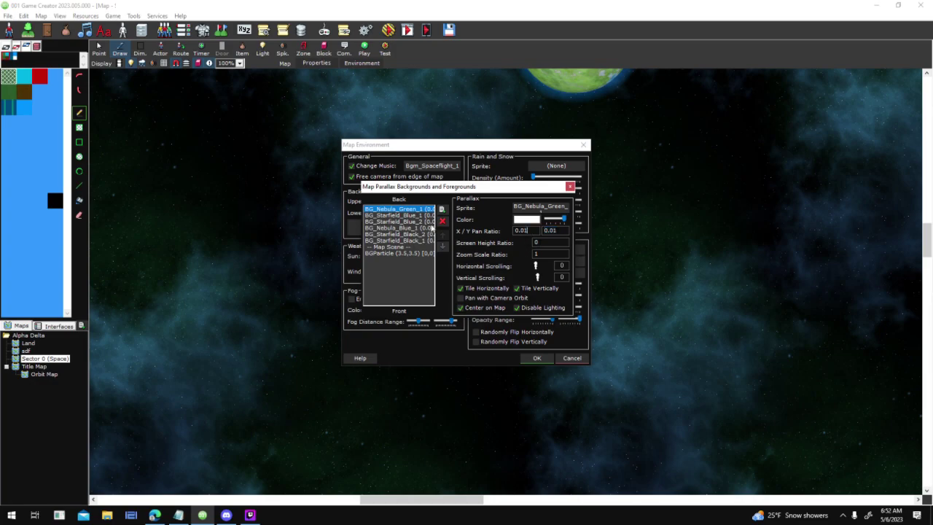
pyautogui.click(431, 216)
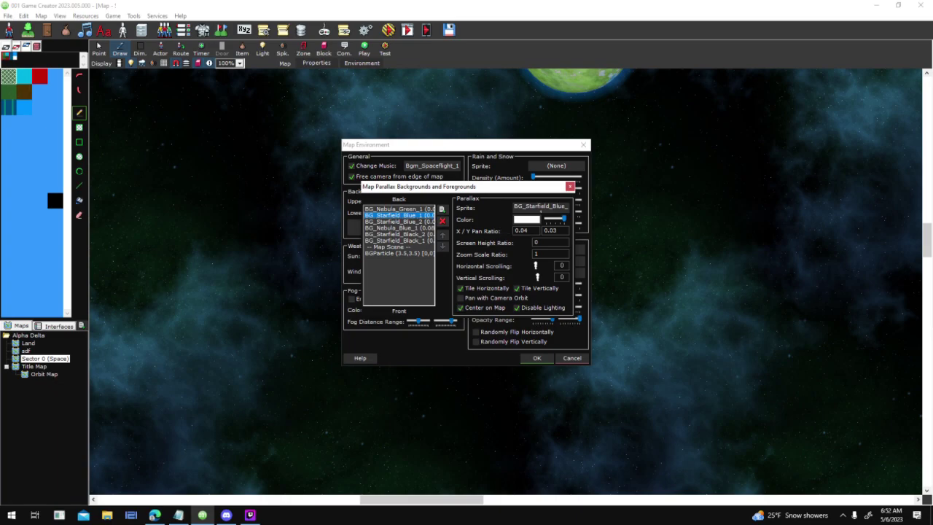
pyautogui.click(422, 222)
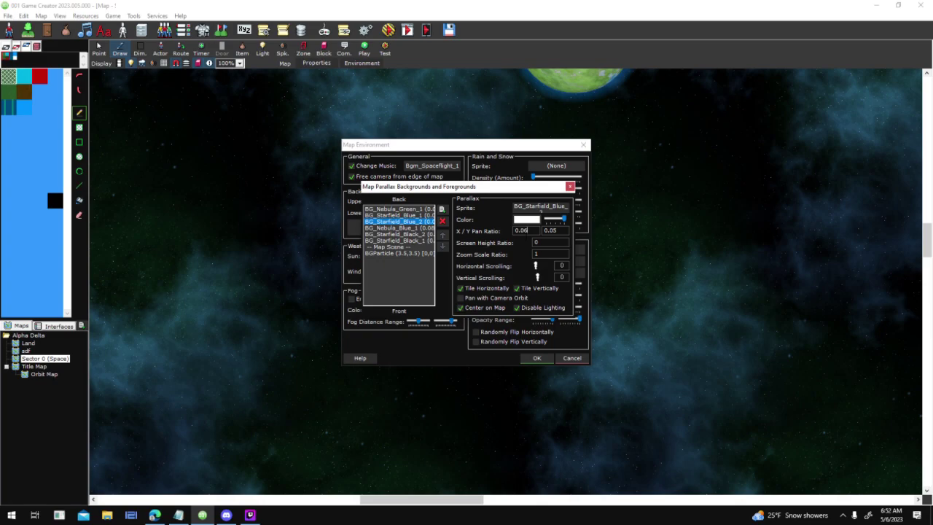
pyautogui.click(420, 228)
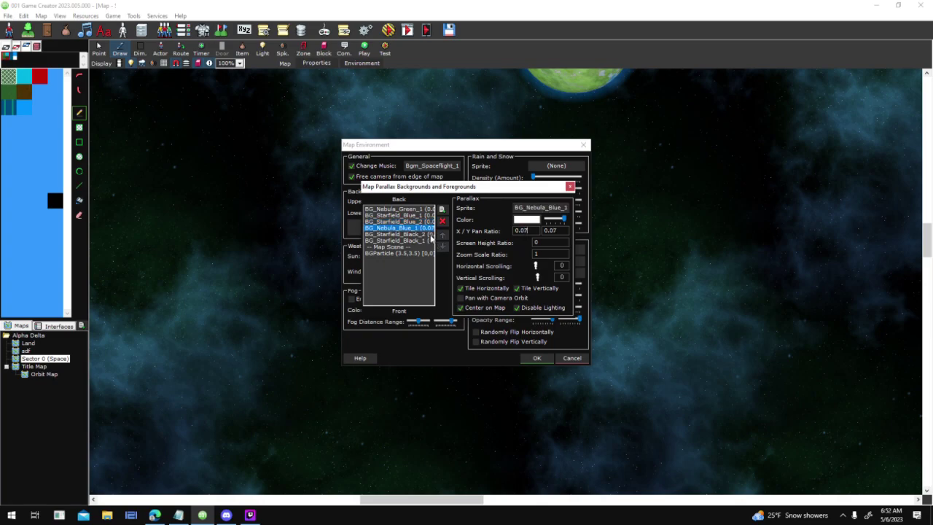
pyautogui.click(430, 235)
pyautogui.click(421, 240)
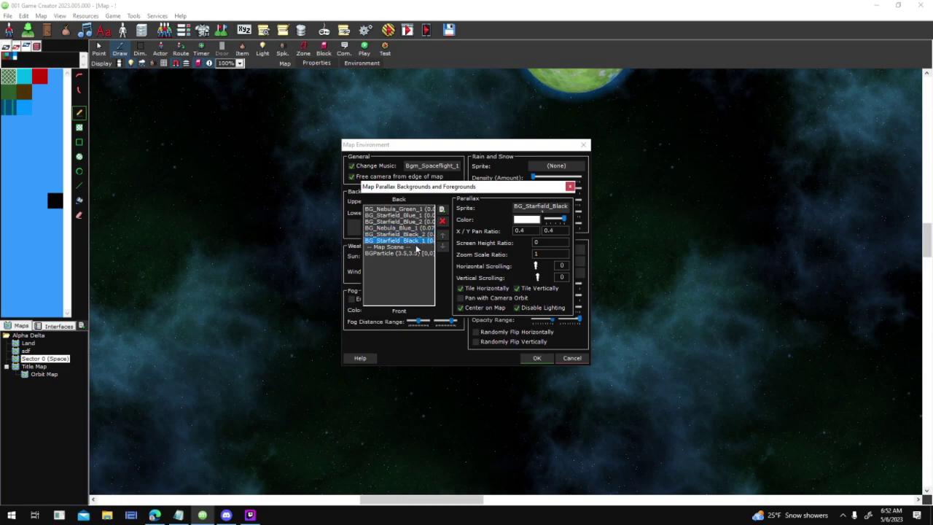
pyautogui.click(426, 210)
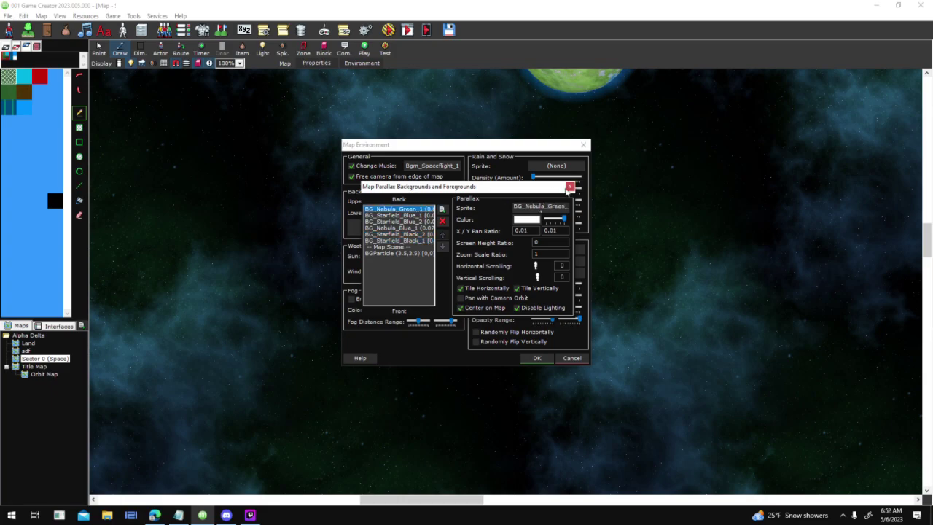
pyautogui.click(570, 188)
pyautogui.click(537, 357)
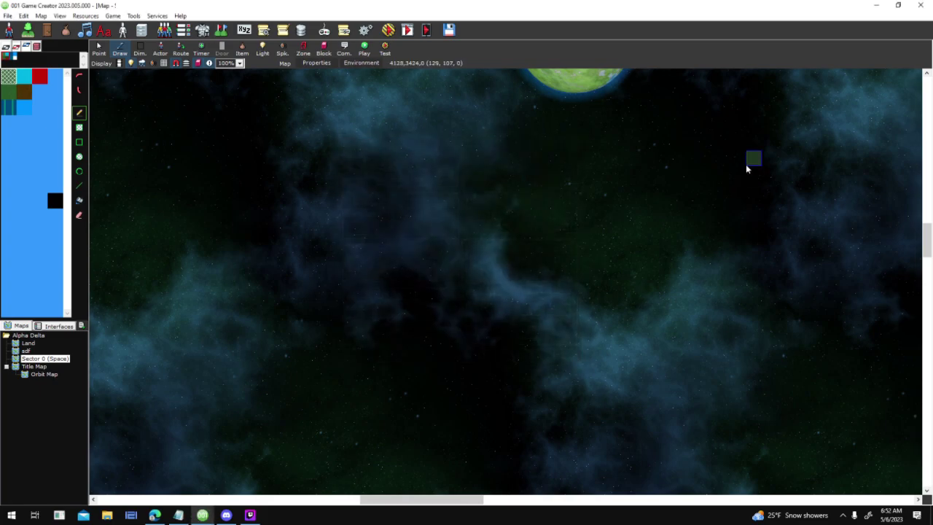
pyautogui.moveTo(645, 203)
pyautogui.mouseDown(button='middle')
pyautogui.moveTo(503, 314)
pyautogui.moveTo(694, 444)
pyautogui.moveTo(814, 230)
pyautogui.moveTo(613, 143)
pyautogui.moveTo(550, 389)
pyautogui.moveTo(654, 148)
pyautogui.moveTo(515, 394)
pyautogui.moveTo(763, 279)
pyautogui.moveTo(816, 219)
pyautogui.moveTo(469, 389)
pyautogui.moveTo(274, 266)
pyautogui.moveTo(260, 150)
pyautogui.moveTo(637, 135)
pyautogui.moveTo(533, 364)
pyautogui.moveTo(511, 310)
pyautogui.moveTo(728, 250)
pyautogui.moveTo(760, 483)
pyautogui.moveTo(408, 109)
pyautogui.mouseUp(button='middle')
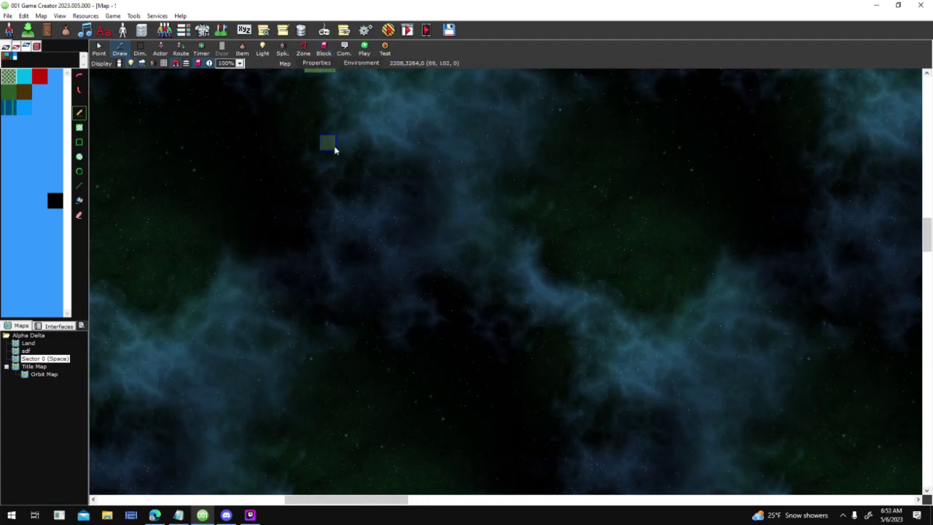
# - Check the pan ratios of BG_Nebula_Green_1 and BG_Starfield_Blue_1 in the map's parallax backgrounds, then cancel the environment settings
pyautogui.click(103, 50)
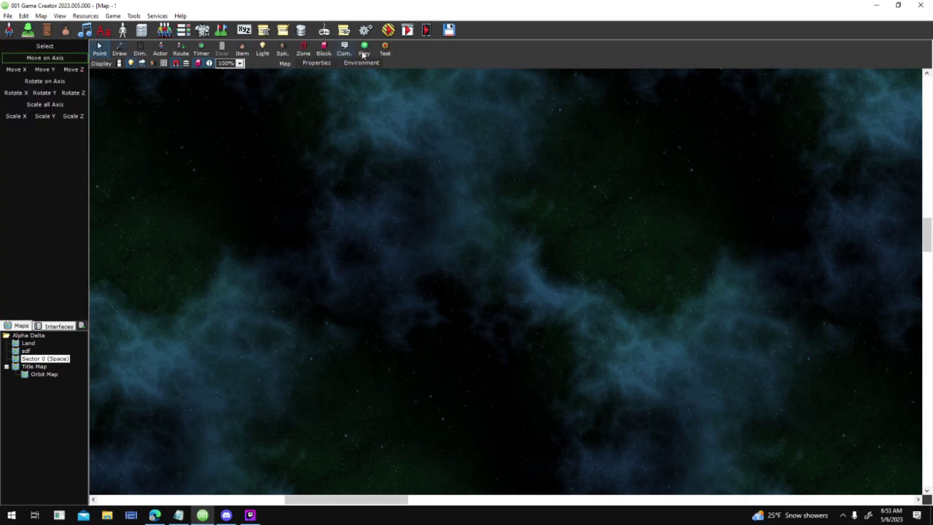
pyautogui.click(361, 63)
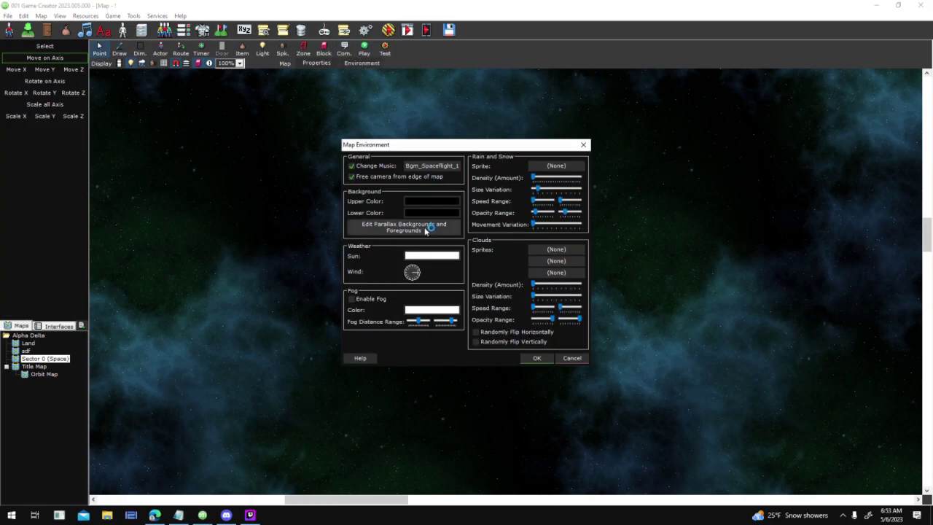
pyautogui.click(406, 238)
pyautogui.click(425, 212)
pyautogui.moveTo(304, 185); pyautogui.dragTo(250, 173)
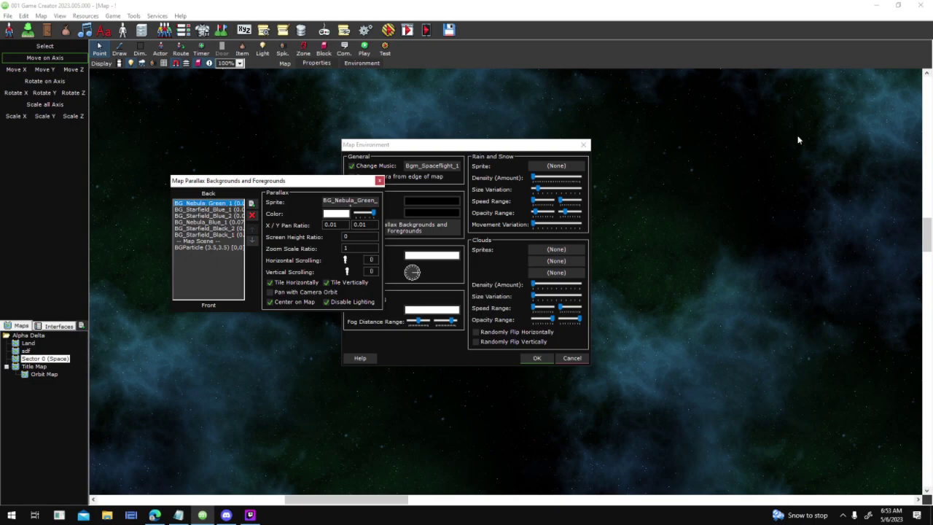
pyautogui.click(211, 209)
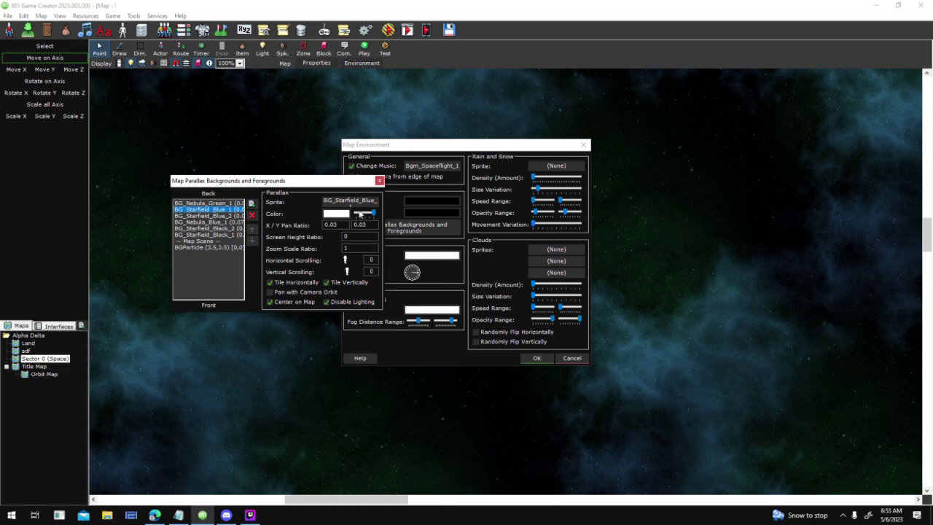
pyautogui.click(379, 181)
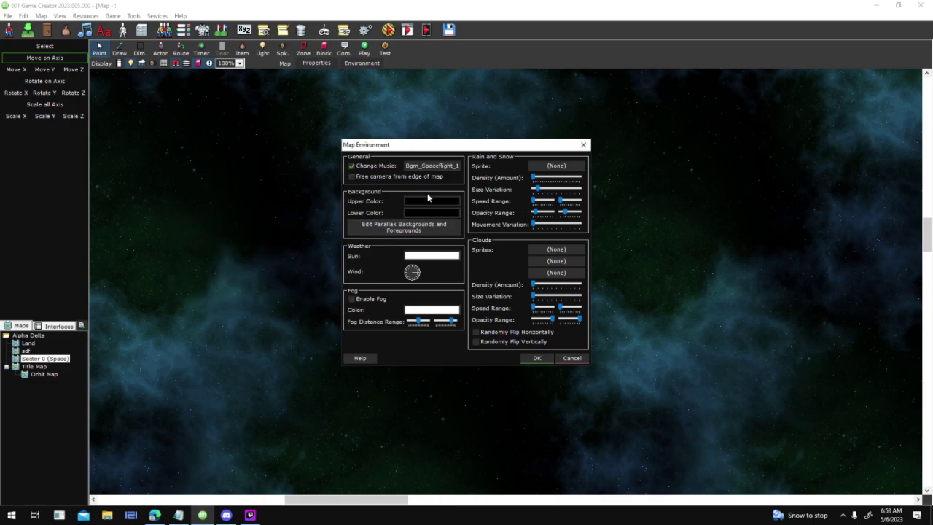
pyautogui.click(580, 358)
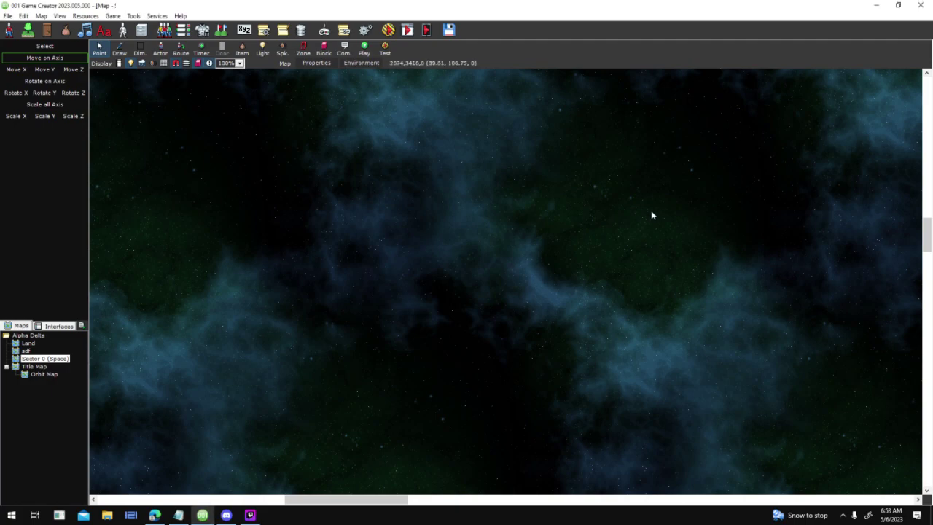
# - Examine how the parallax nebula and starfield layers shift against each other across the Sector 0 (Space) map
pyautogui.scroll(3, 617, 235)
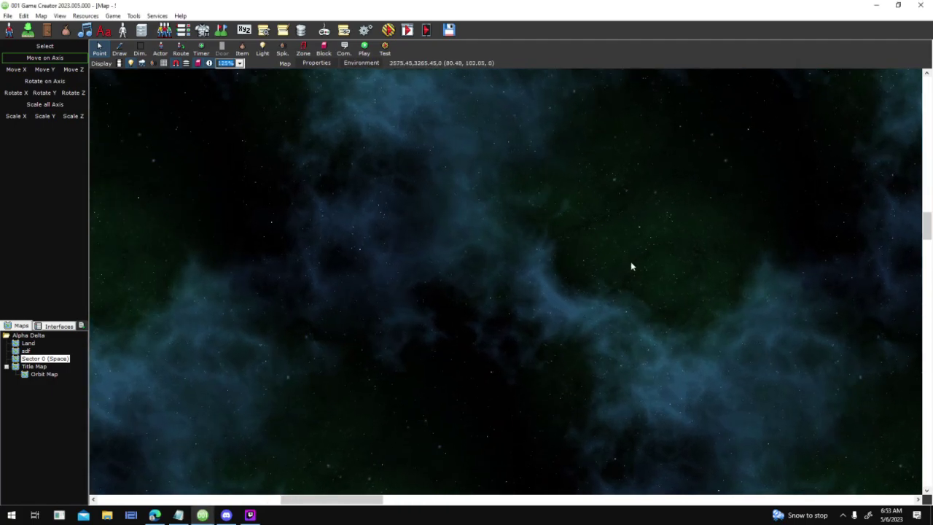
pyautogui.scroll(3, 630, 266)
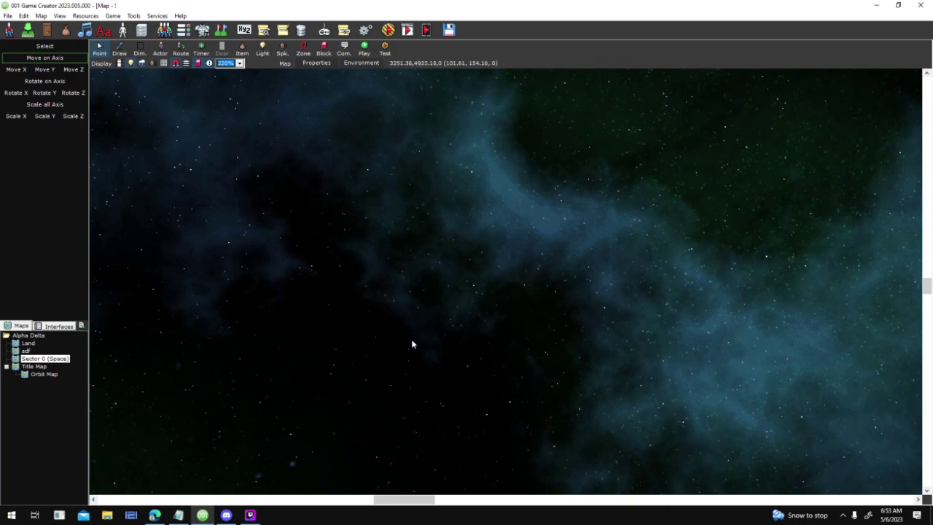
pyautogui.moveTo(732, 184); pyautogui.dragTo(436, 417, button='middle')
pyautogui.moveTo(706, 191)
pyautogui.mouseDown(button='middle')
pyautogui.moveTo(528, 317)
pyautogui.moveTo(437, 400)
pyautogui.mouseUp(button='middle')
pyautogui.scroll(-2, 730, 197)
pyautogui.moveTo(730, 220); pyautogui.dragTo(530, 329, button='middle')
pyautogui.scroll(-1, 875, 157)
pyautogui.moveTo(838, 175)
pyautogui.mouseDown(button='middle')
pyautogui.moveTo(664, 282)
pyautogui.moveTo(380, 389)
pyautogui.mouseUp(button='middle')
pyautogui.moveTo(795, 171); pyautogui.dragTo(467, 379, button='middle')
pyautogui.moveTo(641, 277)
pyautogui.mouseDown(button='middle')
pyautogui.moveTo(561, 354)
pyautogui.moveTo(390, 452)
pyautogui.mouseUp(button='middle')
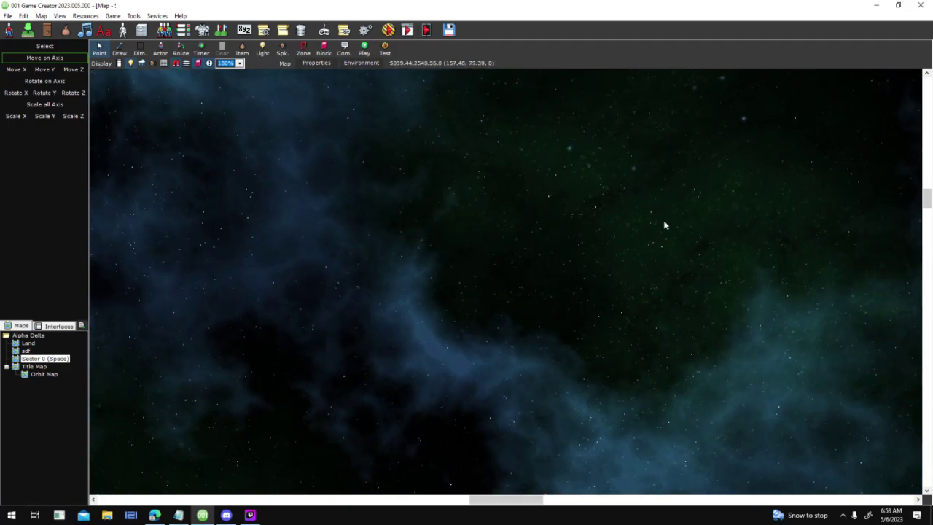
pyautogui.moveTo(664, 225); pyautogui.dragTo(505, 277, button='middle')
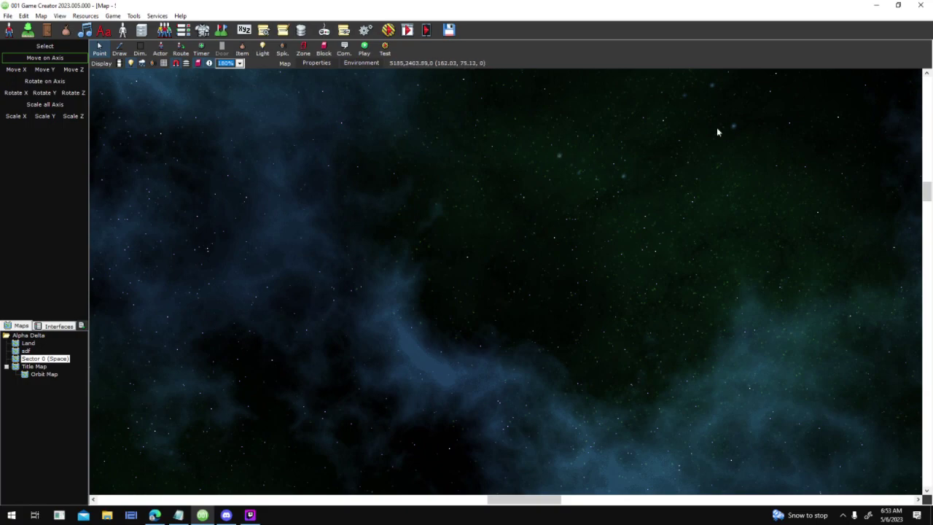
pyautogui.moveTo(730, 145); pyautogui.dragTo(186, 141, button='middle')
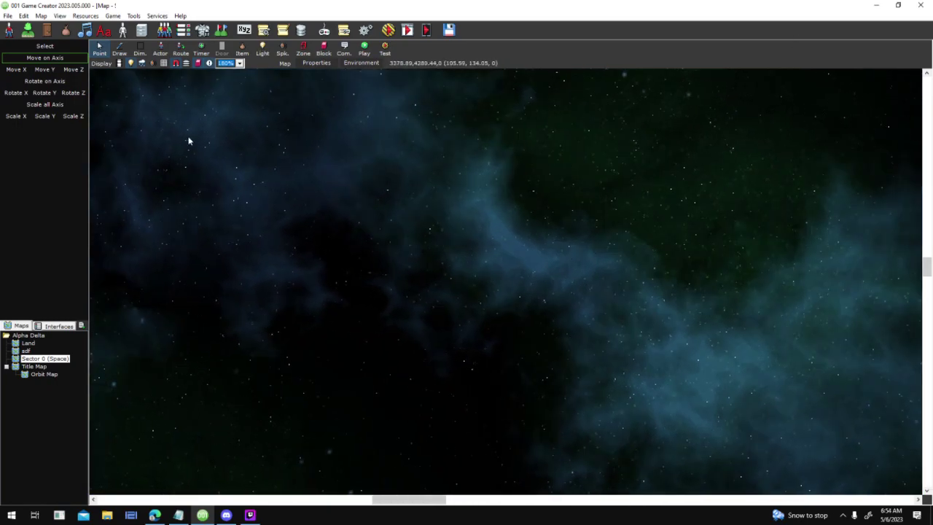
pyautogui.moveTo(624, 178); pyautogui.dragTo(601, 397, button='middle')
# - Save the map, launch a game test, skip the intro, and start a new game
pyautogui.click(388, 31)
pyautogui.press('Return')
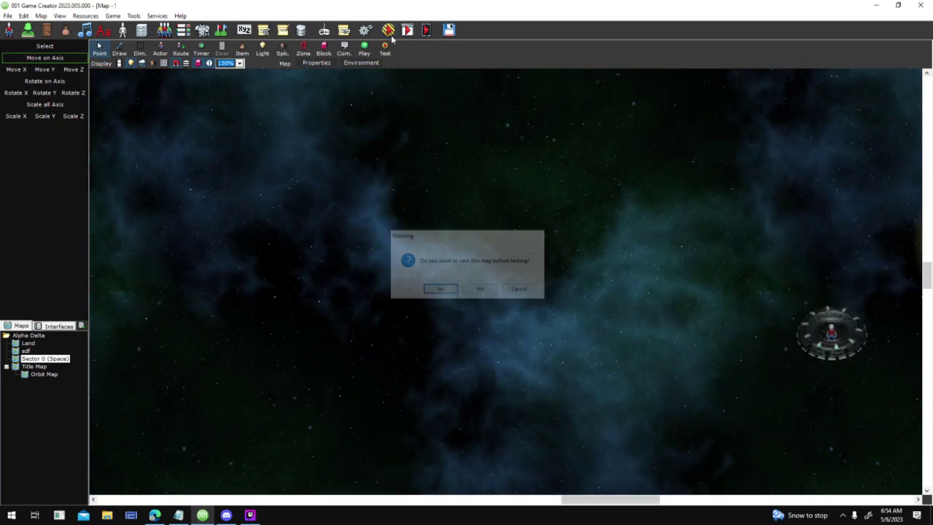
pyautogui.press('Return')
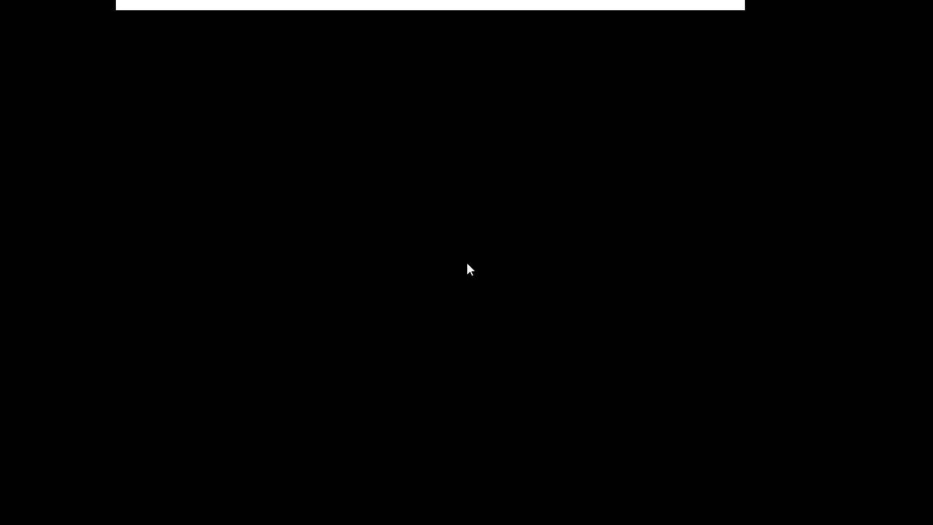
pyautogui.press('Escape')
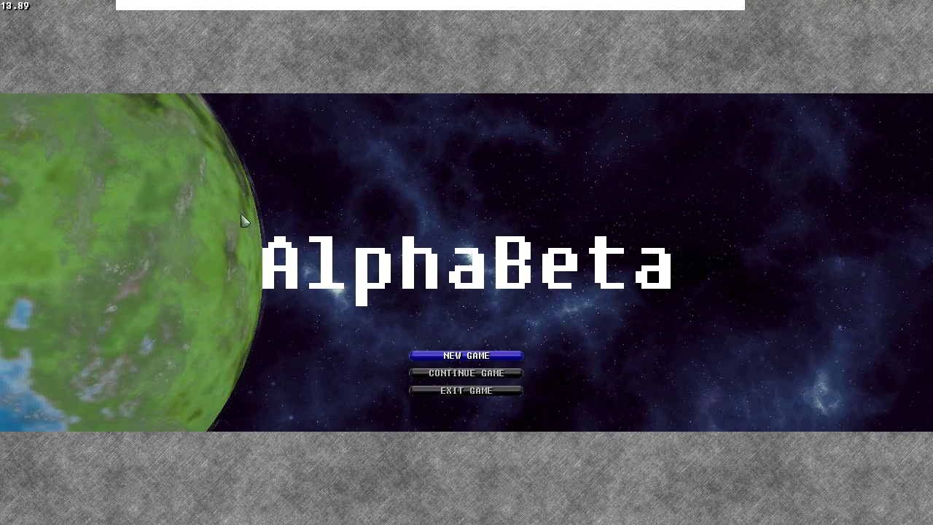
pyautogui.click(439, 354)
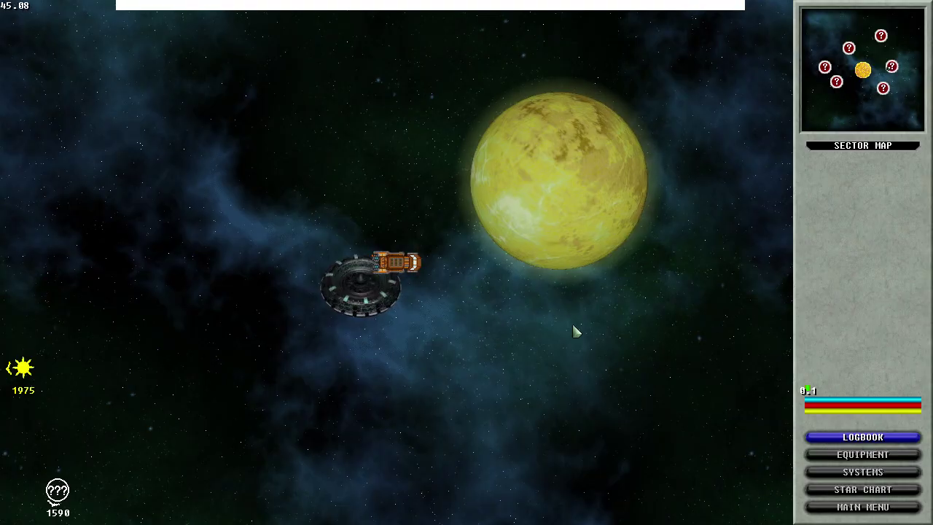
# - Fly the ship away from the station, turning it around to check the background parallax in motion, then end the game test
pyautogui.press('w')
pyautogui.press('d')
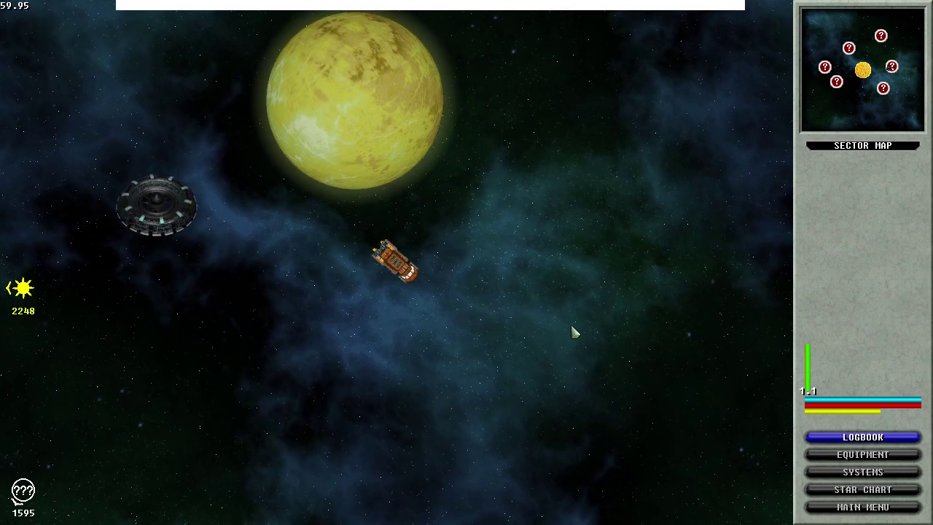
pyautogui.press('a')
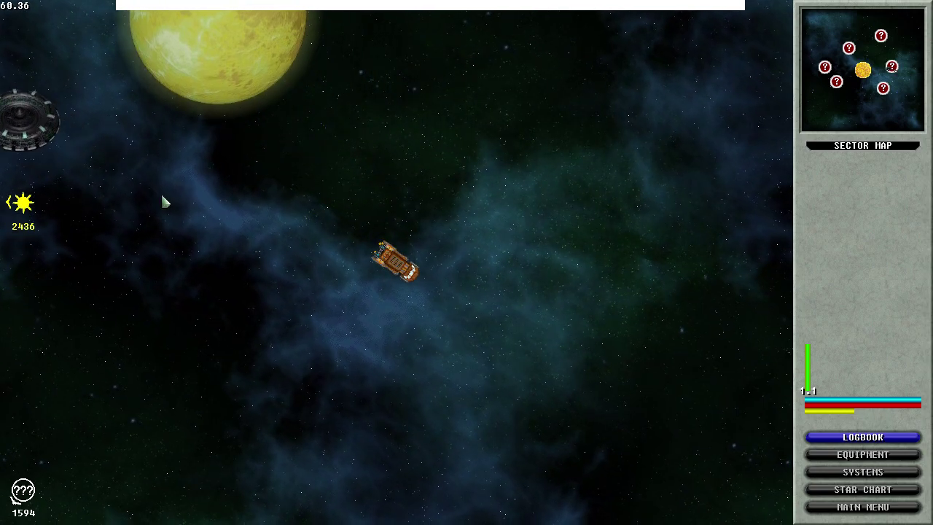
pyautogui.press('a')
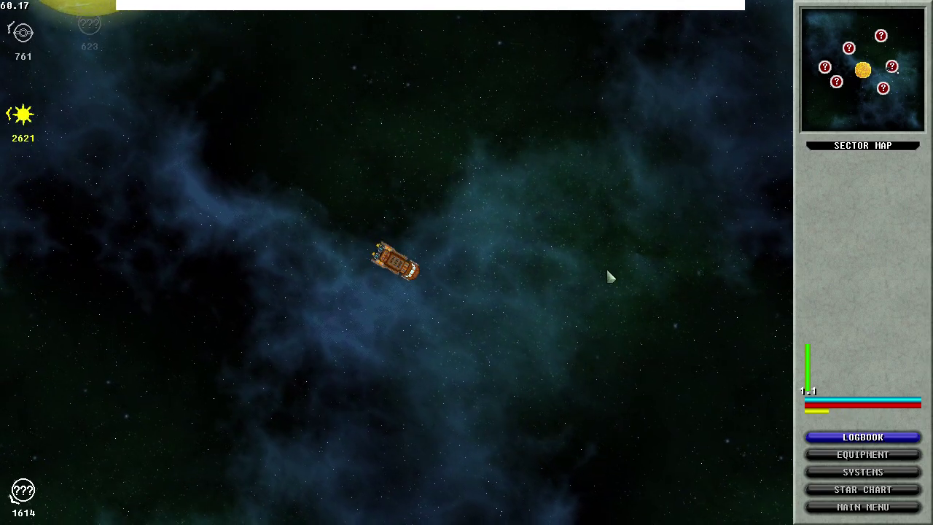
pyautogui.press('a')
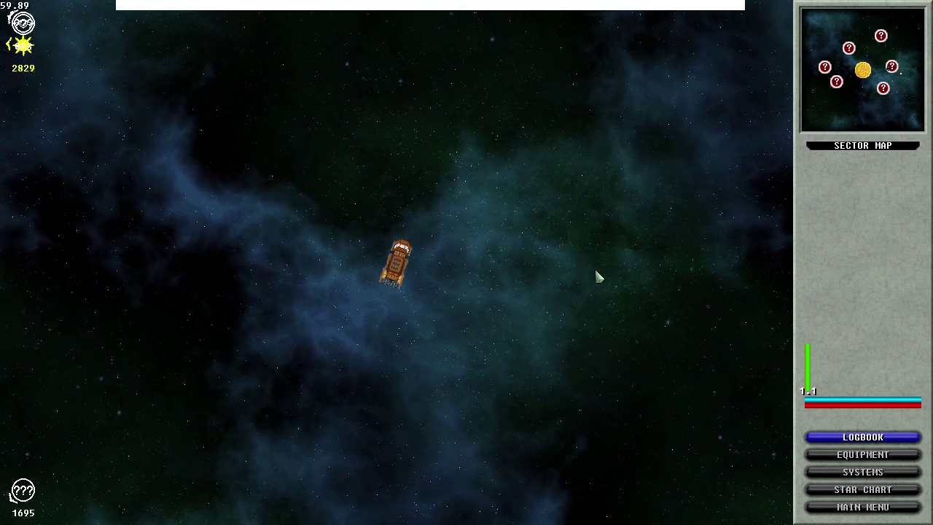
pyautogui.press('a')
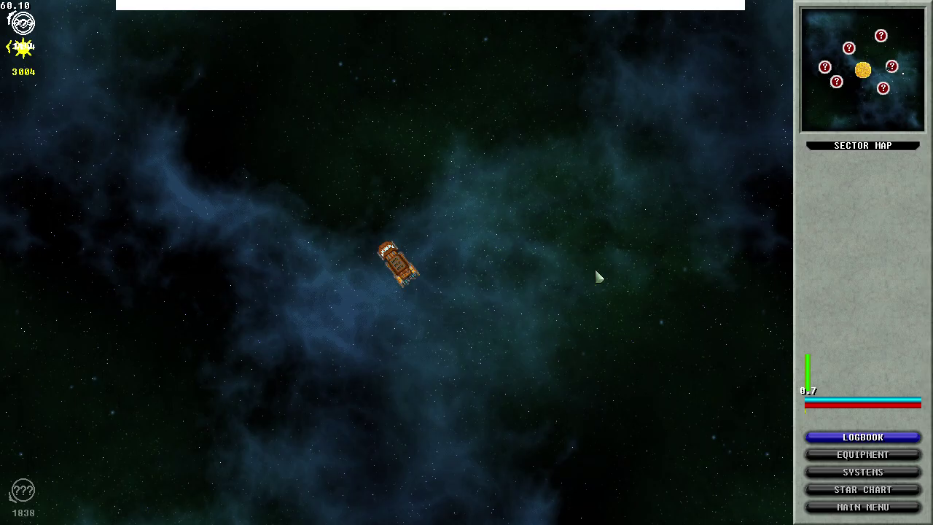
pyautogui.press('Escape')
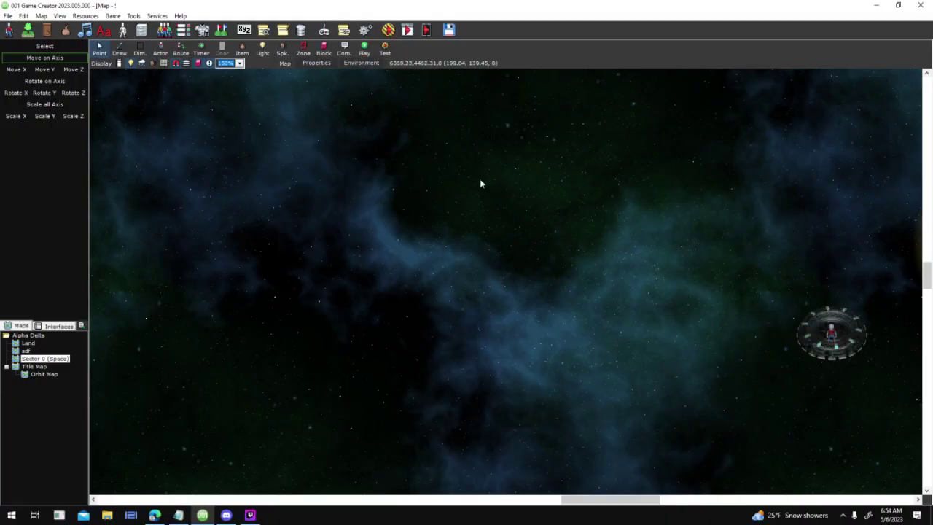
# - Reopen the space map's parallax backgrounds list and go through the layers from BG_Nebula_Green_1 to BG_Starfield_Black_1
pyautogui.click(345, 65)
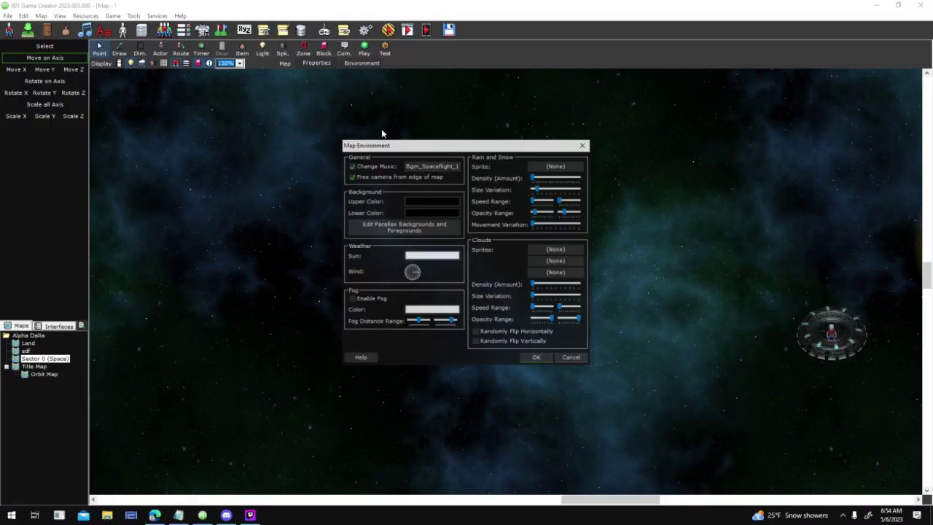
pyautogui.click(414, 227)
pyautogui.click(414, 212)
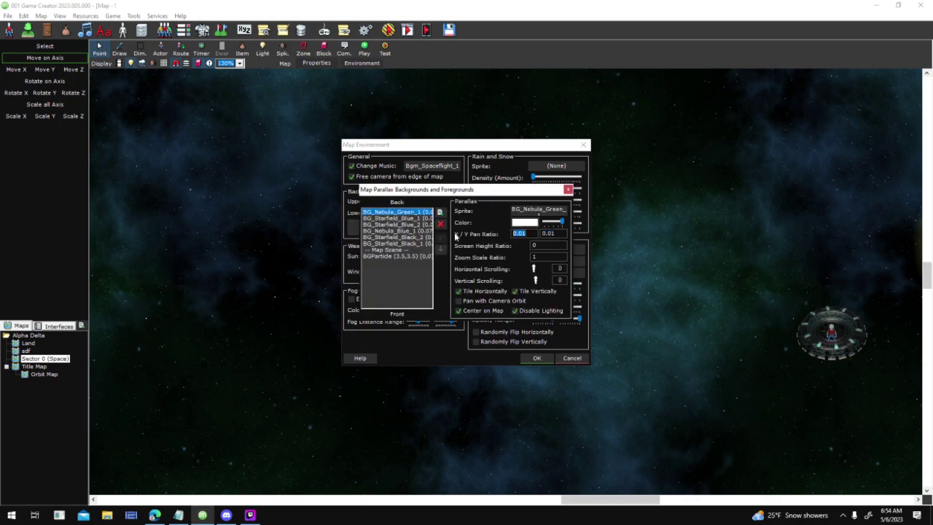
pyautogui.click(417, 219)
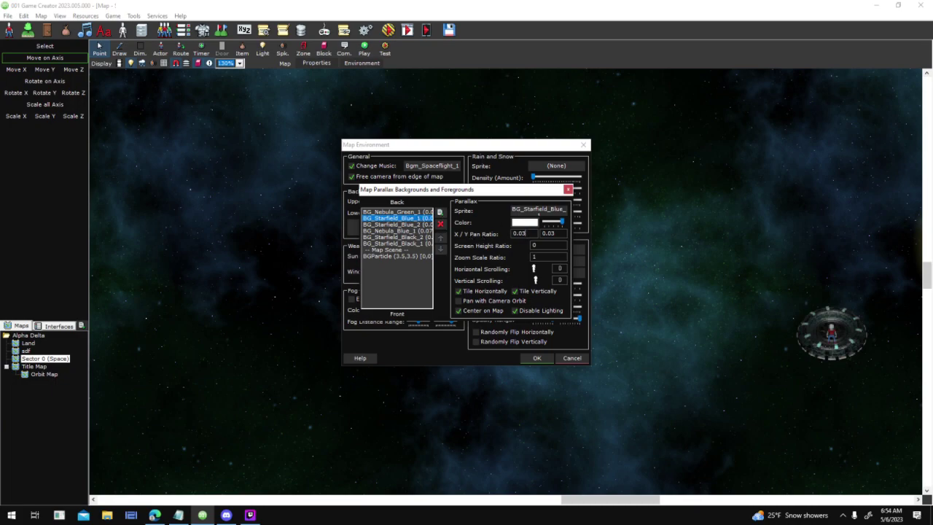
pyautogui.click(423, 212)
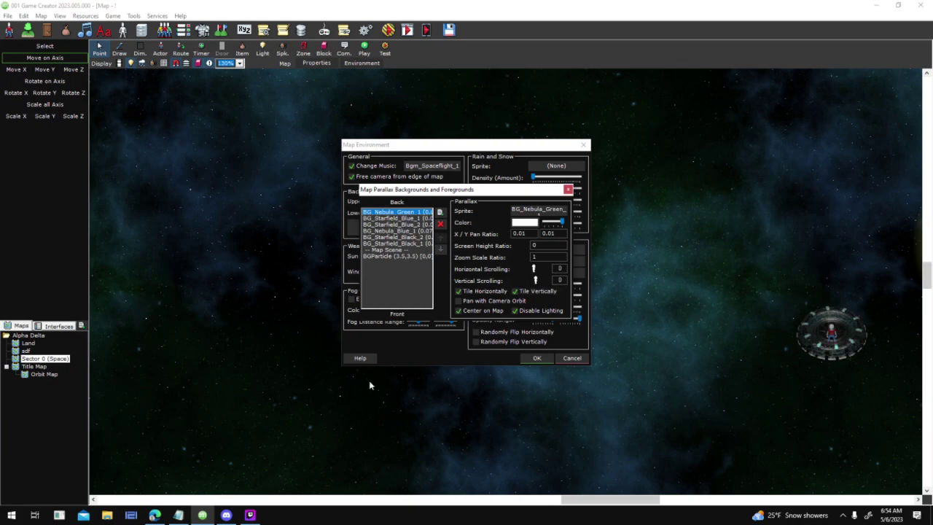
pyautogui.click(412, 218)
pyautogui.moveTo(412, 229); pyautogui.dragTo(411, 244)
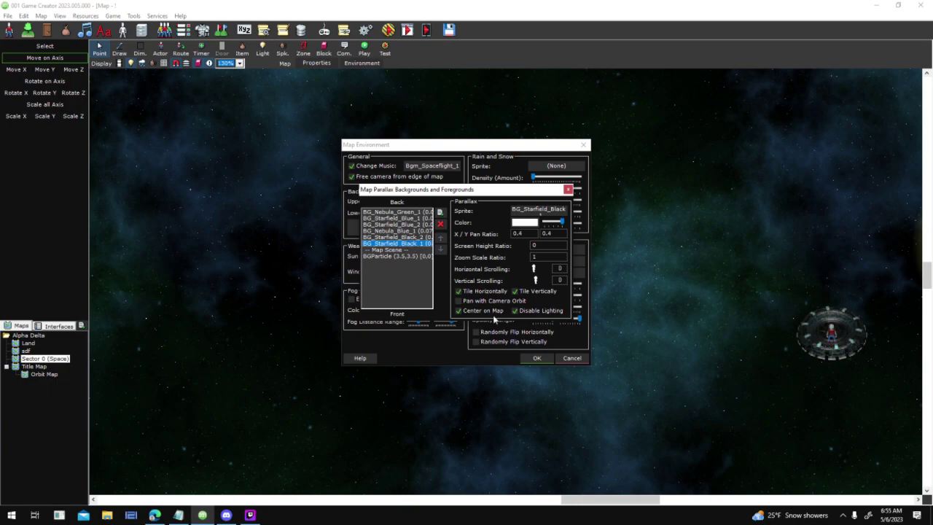
# - Compare BG_Nebula_Green_1 with the BGParticle and starfield layers, then close the parallax list and accept the environment settings
pyautogui.click(413, 212)
pyautogui.click(397, 257)
pyautogui.click(419, 212)
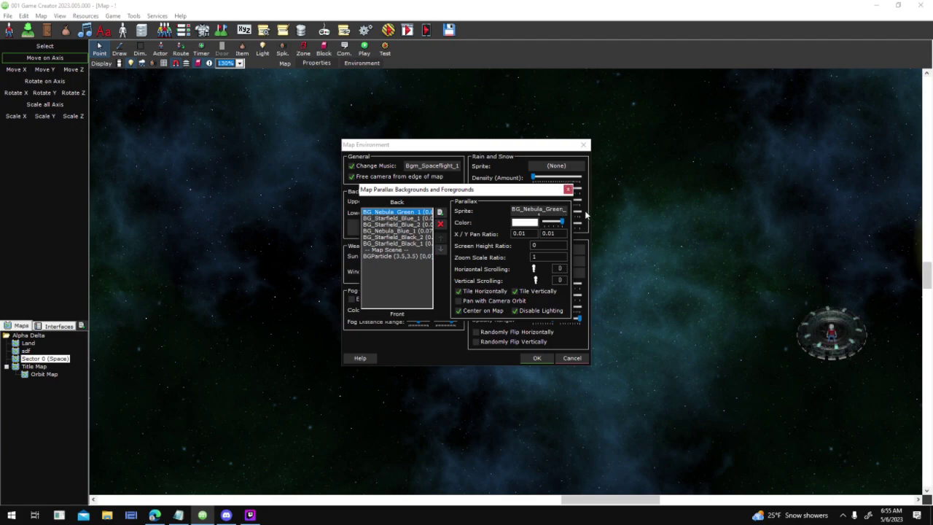
pyautogui.moveTo(426, 220); pyautogui.dragTo(410, 247)
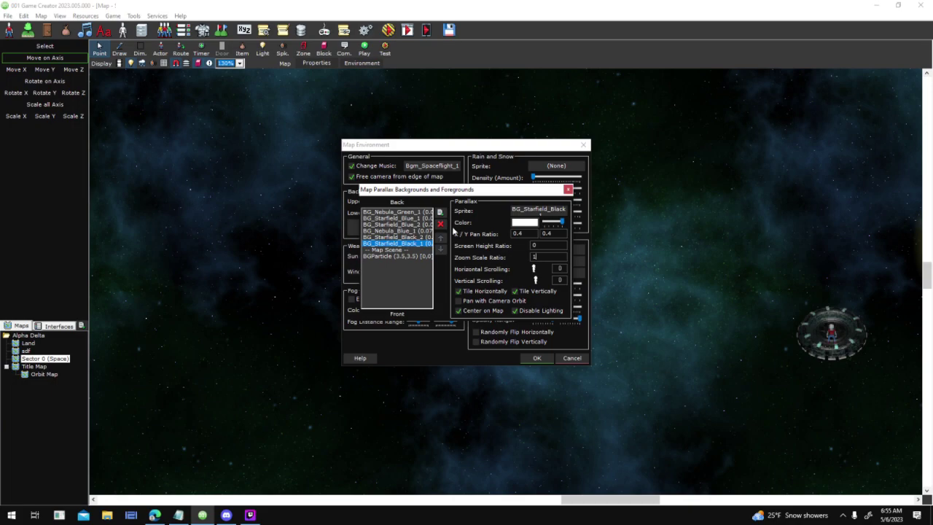
pyautogui.click(422, 213)
pyautogui.click(568, 191)
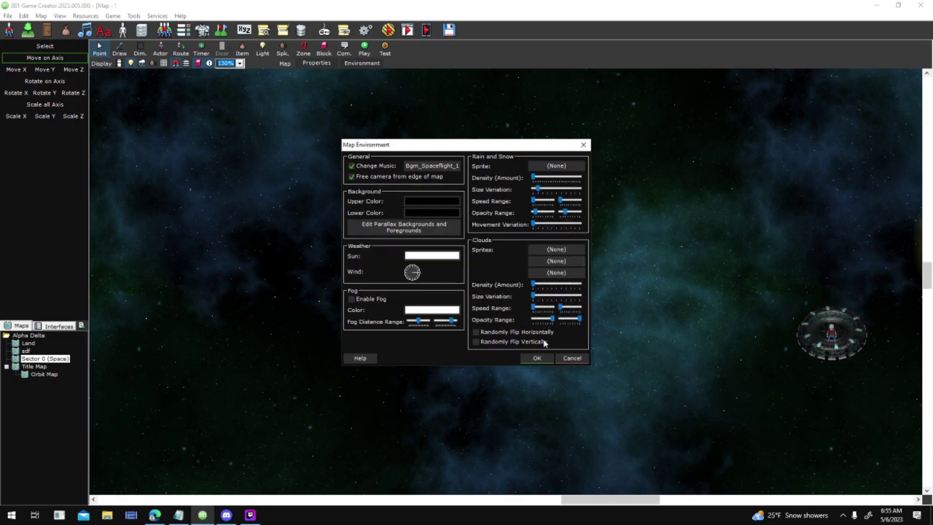
pyautogui.click(538, 358)
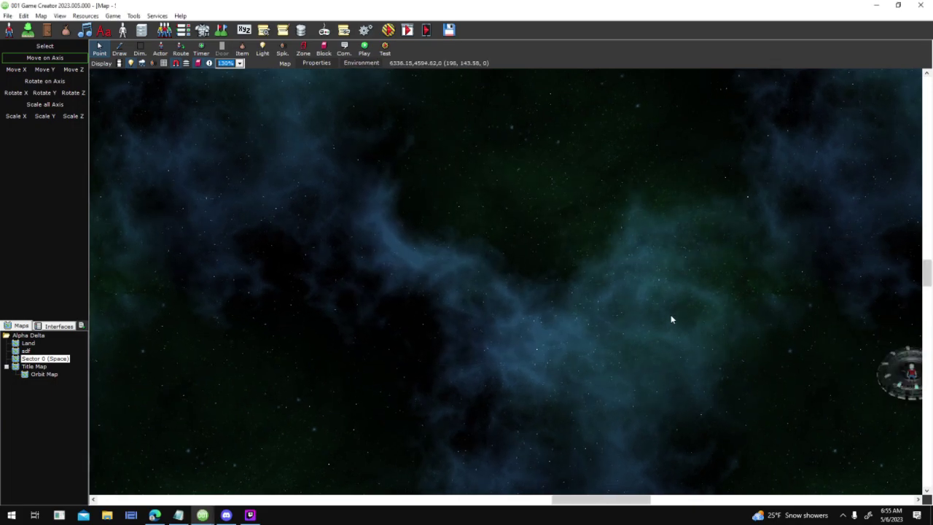
# - Open the Orbit Map, saving the space map first, and bring up its parallax backgrounds list
pyautogui.doubleClick(44, 374)
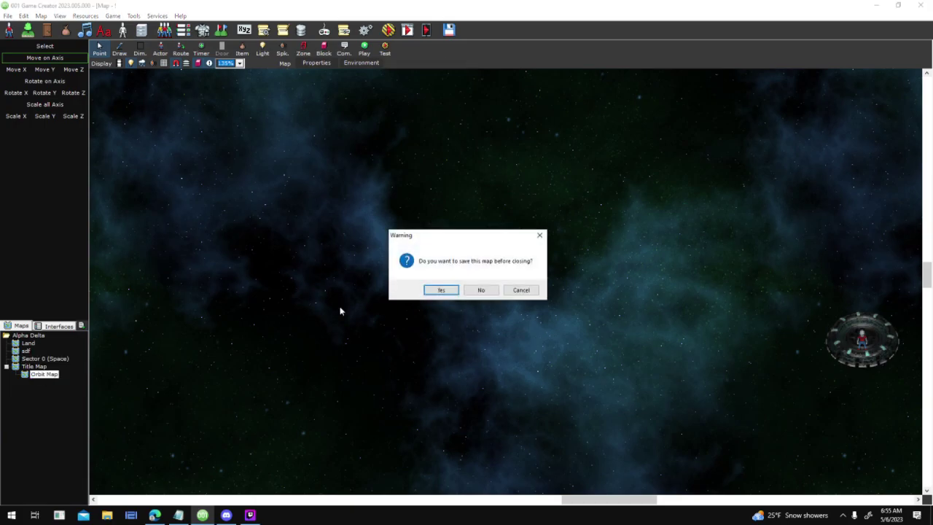
pyautogui.click(447, 291)
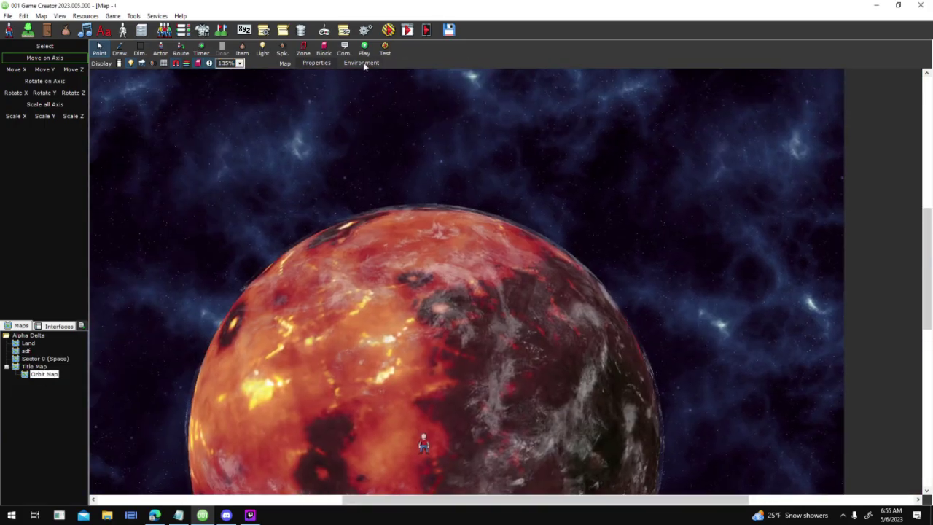
pyautogui.click(362, 62)
pyautogui.click(436, 230)
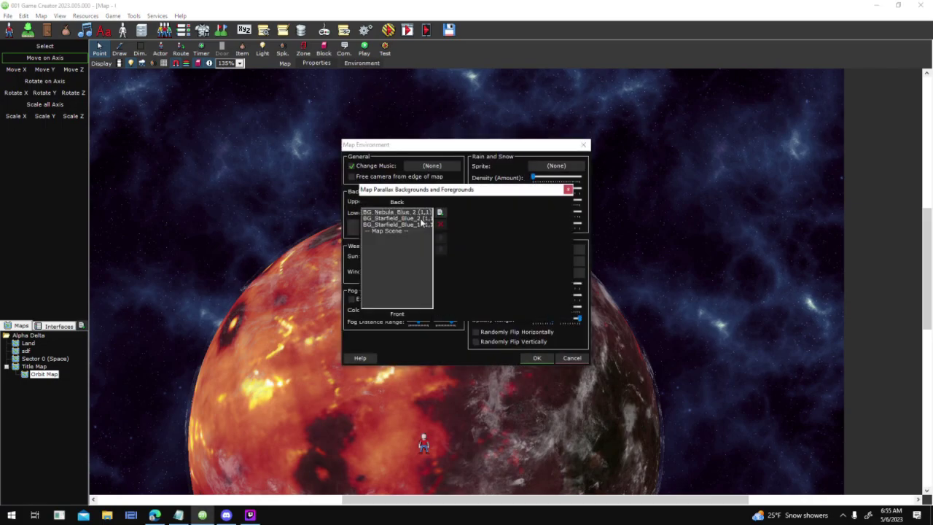
# - Review the settings of the Orbit Map's nebula and starfield parallax layers, then close the list and accept the environment settings
pyautogui.click(416, 211)
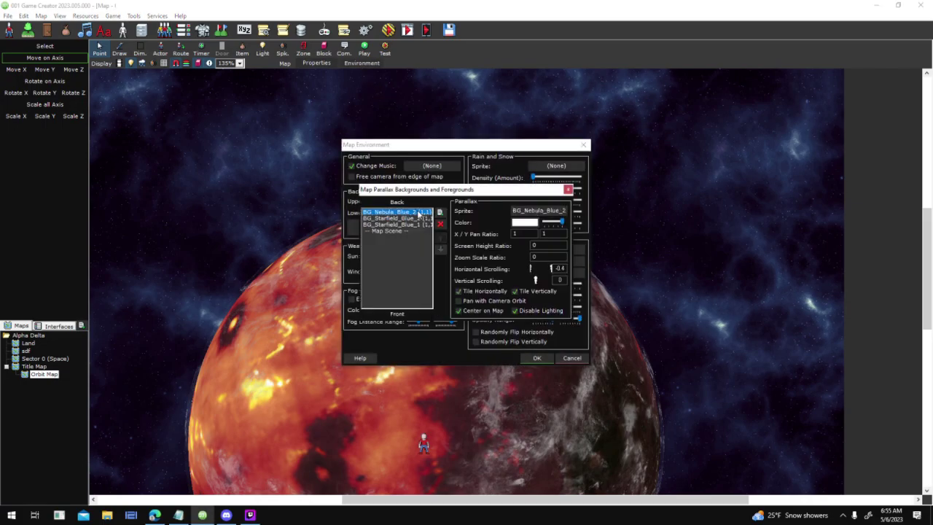
pyautogui.click(420, 225)
pyautogui.click(424, 219)
pyautogui.click(425, 212)
pyautogui.moveTo(574, 192); pyautogui.dragTo(573, 191)
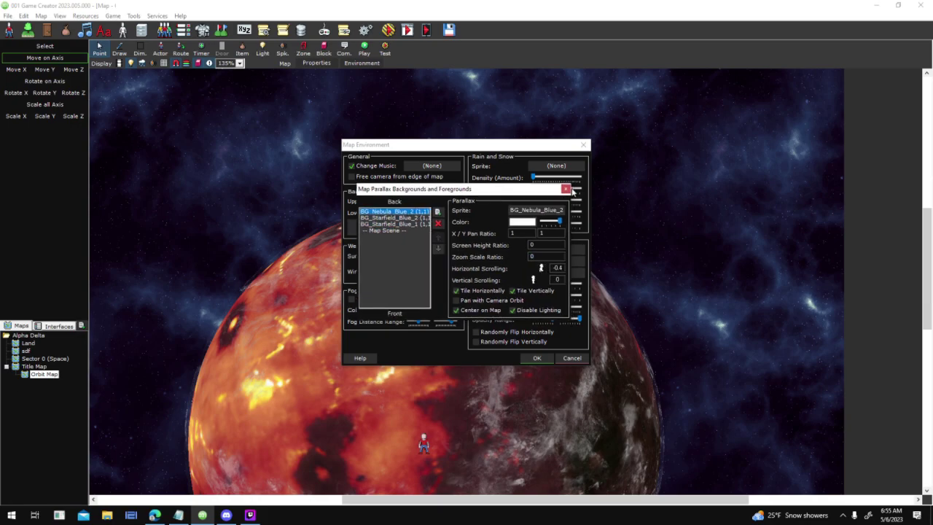
pyautogui.click(566, 189)
pyautogui.click(527, 358)
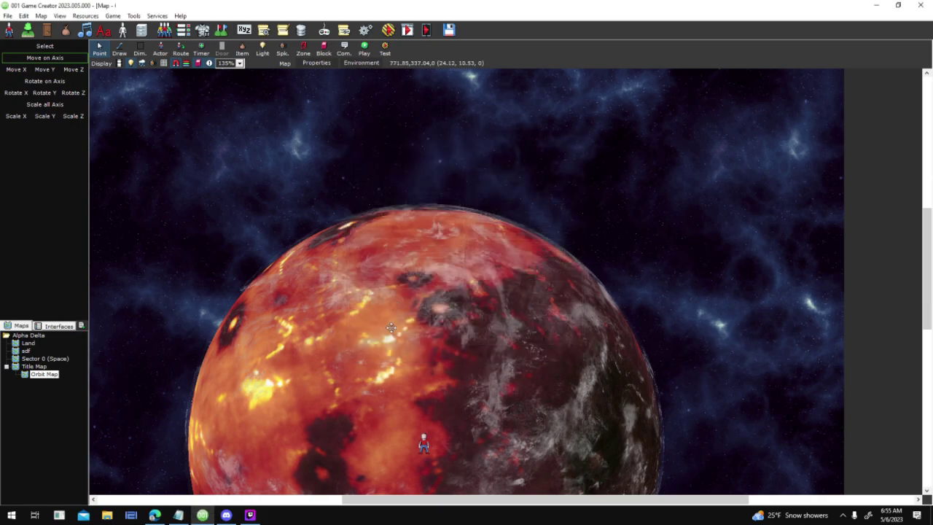
# - Examine the Orbit Map's nebula and starfield backdrop around the planet at different zoom levels
pyautogui.moveTo(449, 266); pyautogui.dragTo(394, 284, button='middle')
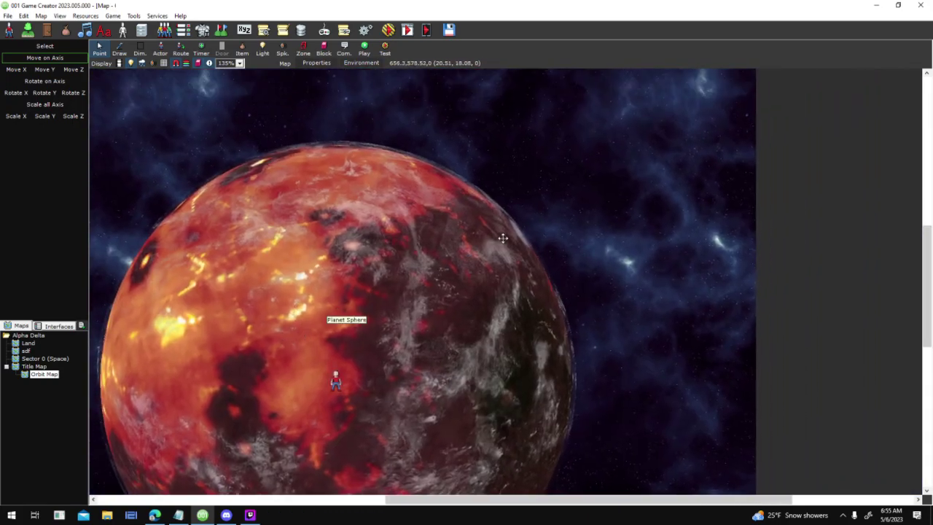
pyautogui.moveTo(574, 235); pyautogui.dragTo(676, 233, button='middle')
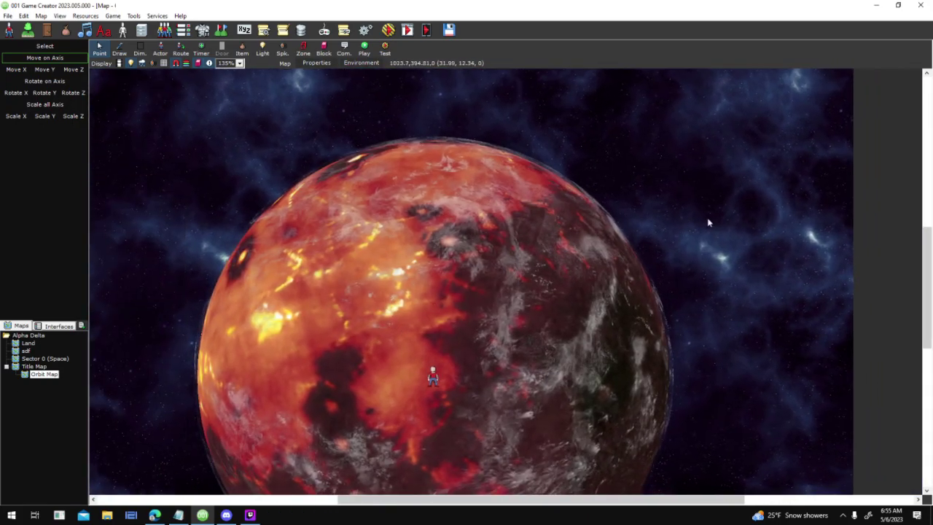
pyautogui.scroll(-2, 735, 269)
pyautogui.moveTo(742, 282); pyautogui.dragTo(467, 258, button='middle')
pyautogui.scroll(9, 530, 277)
pyautogui.scroll(5, 459, 256)
pyautogui.scroll(-14, 459, 256)
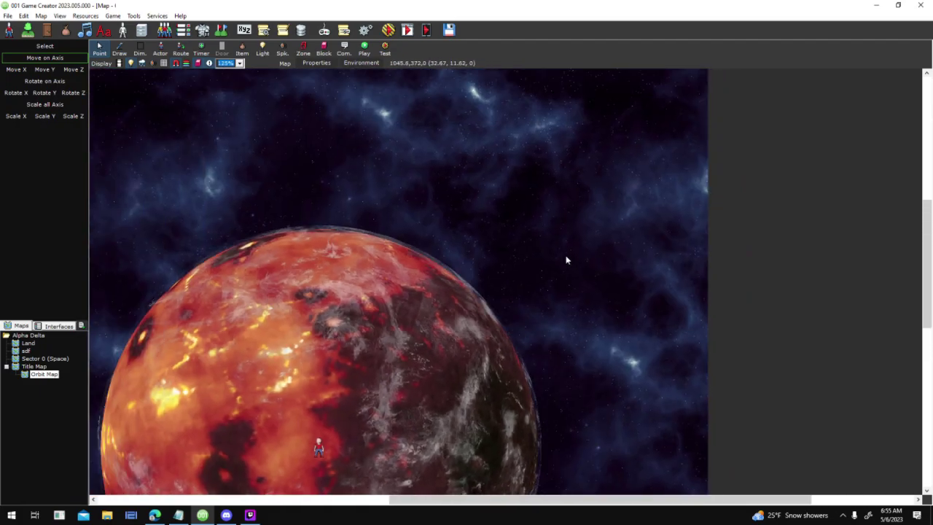
pyautogui.scroll(-6, 568, 258)
pyautogui.scroll(18, 567, 258)
pyautogui.moveTo(567, 258); pyautogui.dragTo(425, 253, button='middle')
pyautogui.moveTo(615, 257); pyautogui.dragTo(904, 277, button='middle')
pyautogui.moveTo(416, 288); pyautogui.dragTo(433, 145, button='middle')
pyautogui.moveTo(358, 137); pyautogui.dragTo(557, 133, button='middle')
pyautogui.moveTo(588, 191)
pyautogui.mouseDown(button='middle')
pyautogui.moveTo(356, 302)
pyautogui.moveTo(364, 254)
pyautogui.moveTo(484, 349)
pyautogui.mouseUp(button='middle')
# - Launch a game test with the current testing options, saving the Orbit Map first, and start a new game
pyautogui.click(385, 46)
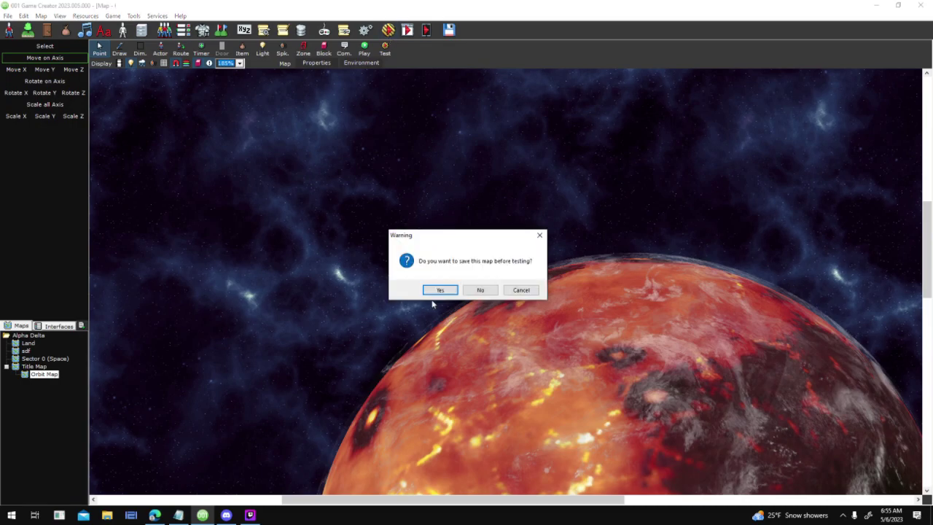
pyautogui.click(521, 291)
pyautogui.click(384, 47)
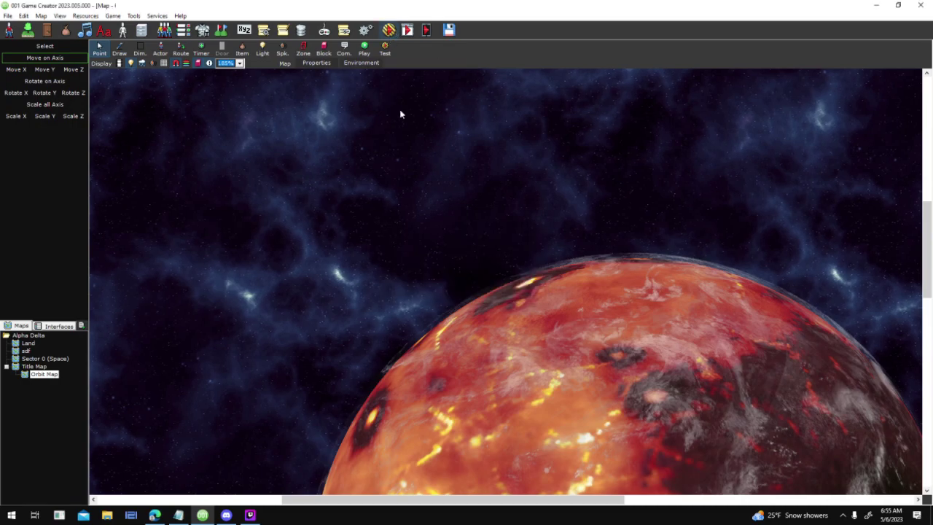
pyautogui.click(440, 290)
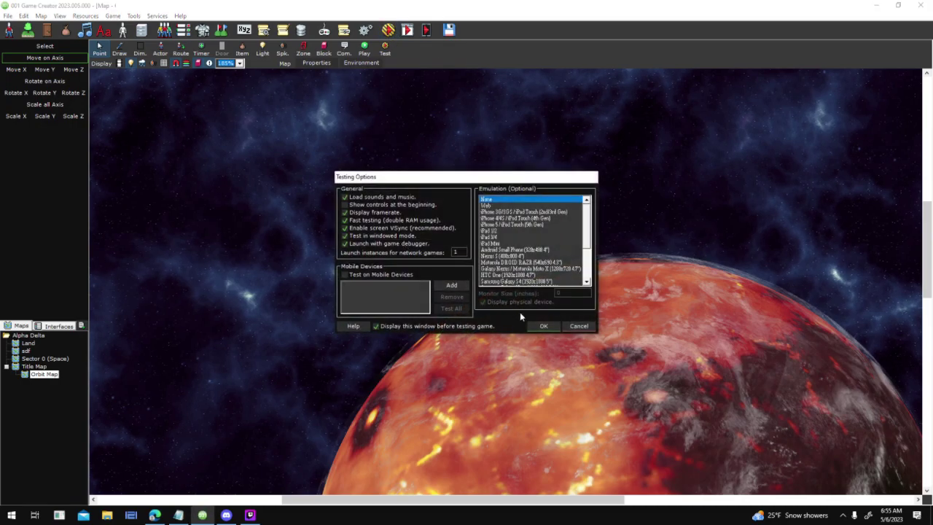
pyautogui.click(544, 326)
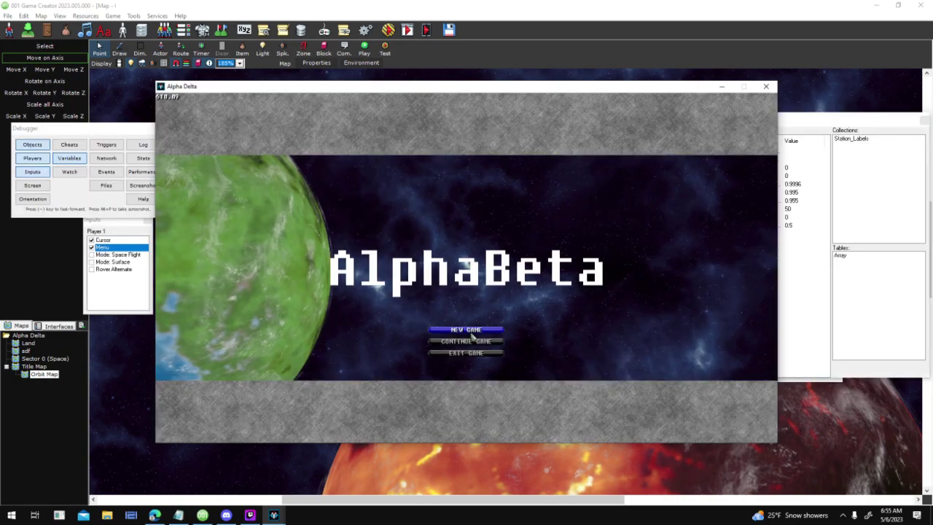
pyautogui.click(471, 334)
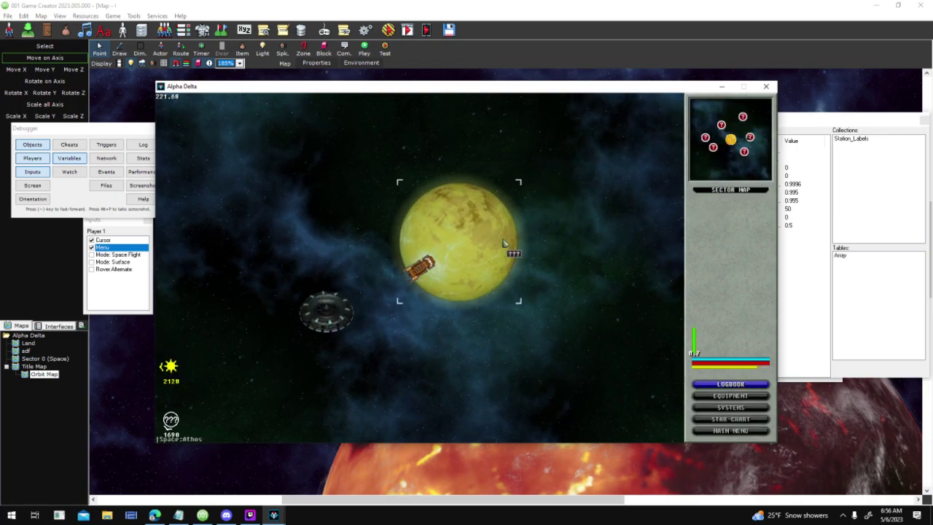
# - Dock with the planet Athos to check the orbit view's background, then end the game test
pyautogui.click(709, 205)
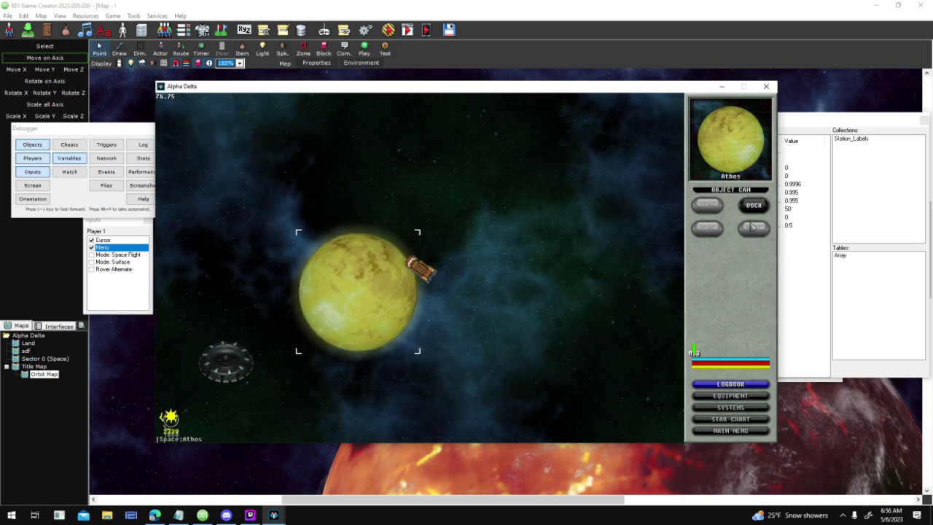
pyautogui.click(753, 213)
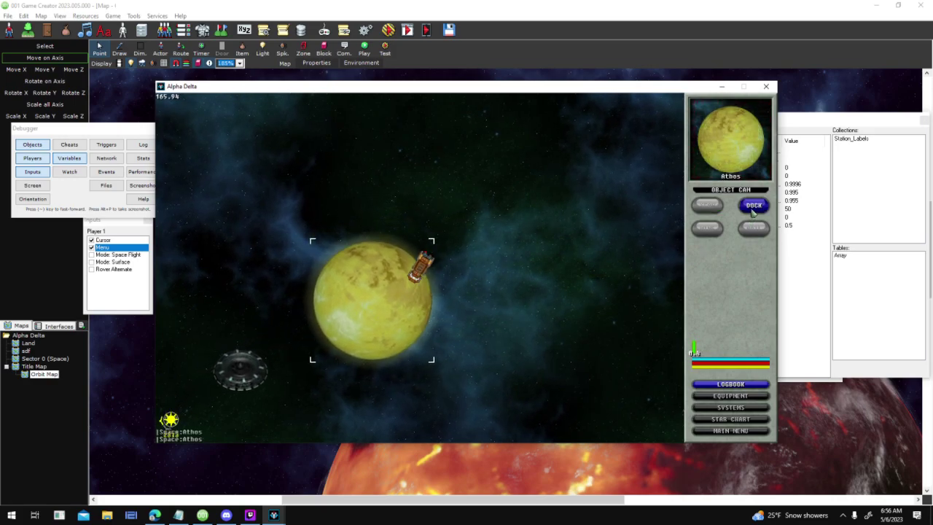
pyautogui.click(753, 207)
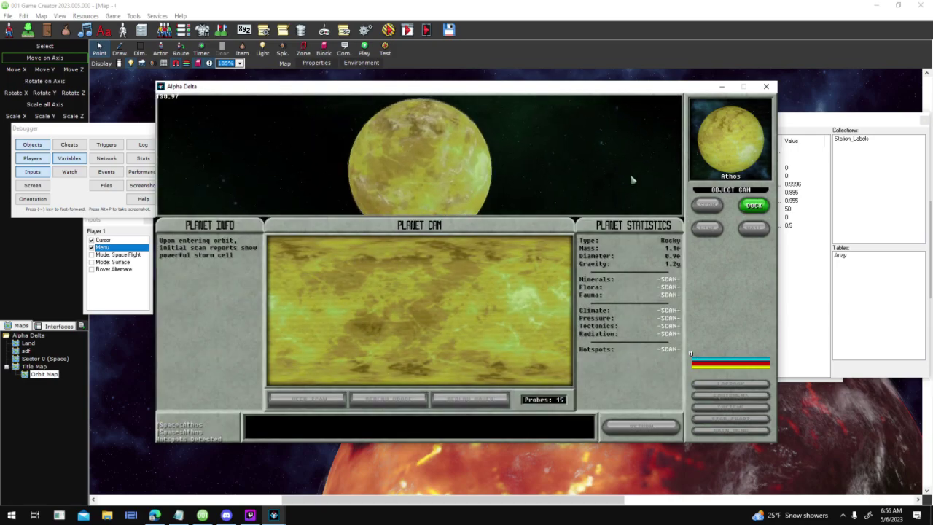
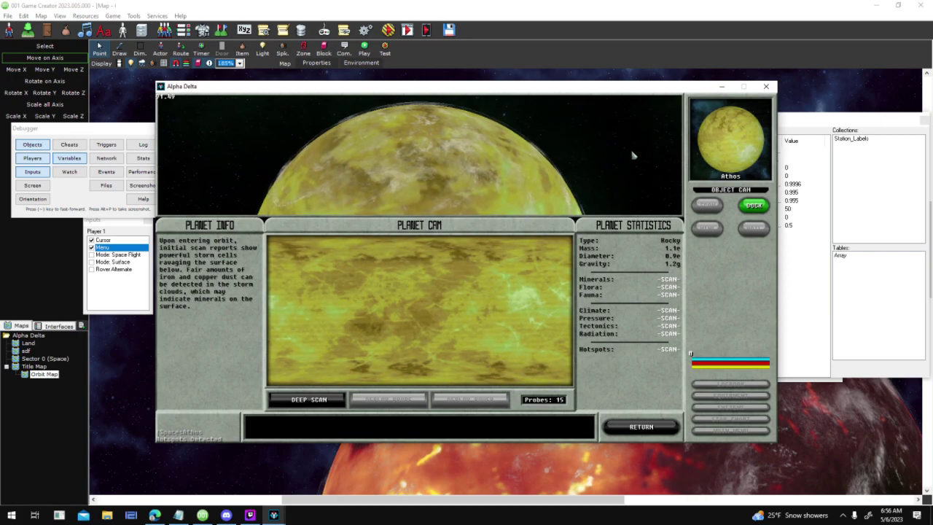
pyautogui.click(767, 87)
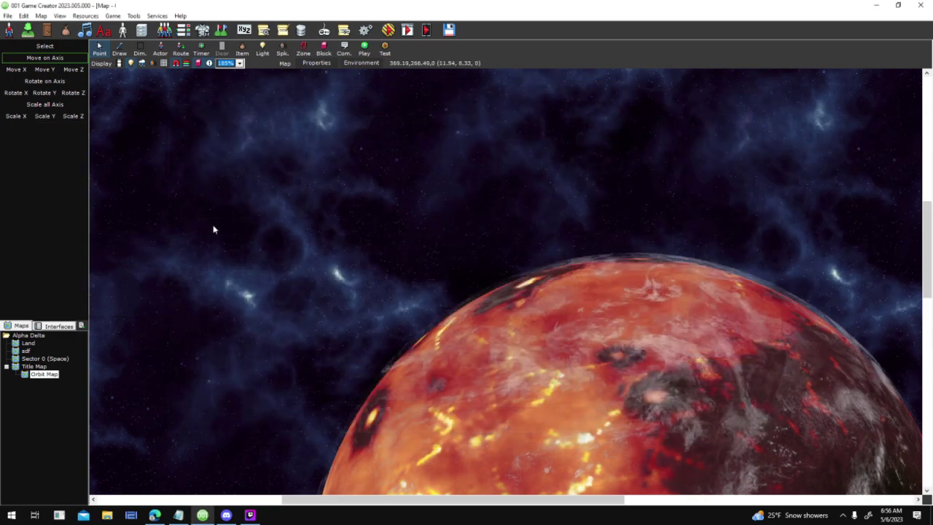
# - Open the Sector 0 (Space) map and look over its background around the Yellow Giant
pyautogui.click(35, 358)
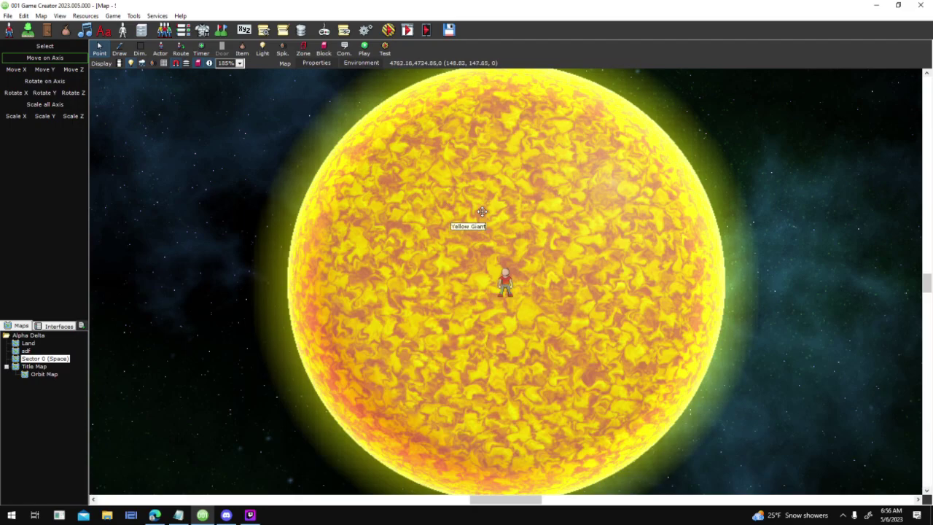
pyautogui.moveTo(249, 316); pyautogui.dragTo(686, 312, button='middle')
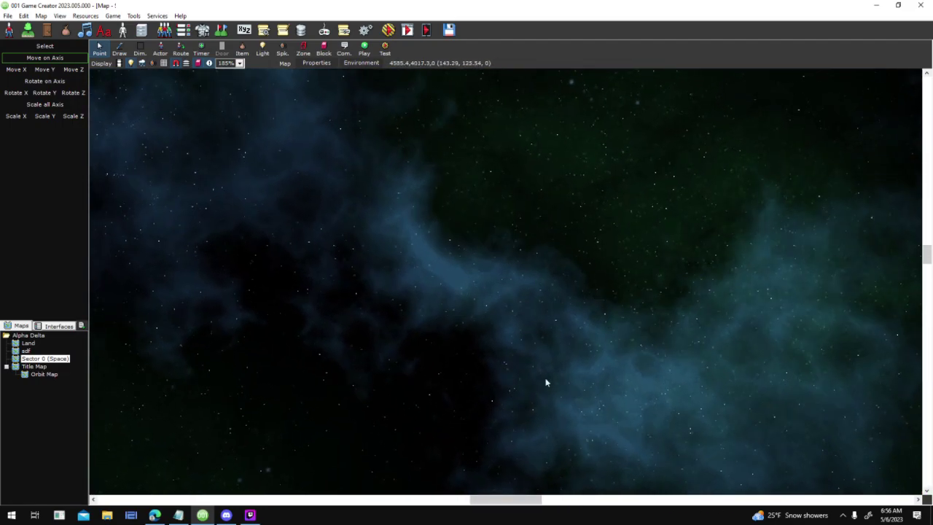
pyautogui.moveTo(578, 342); pyautogui.dragTo(769, 209, button='middle')
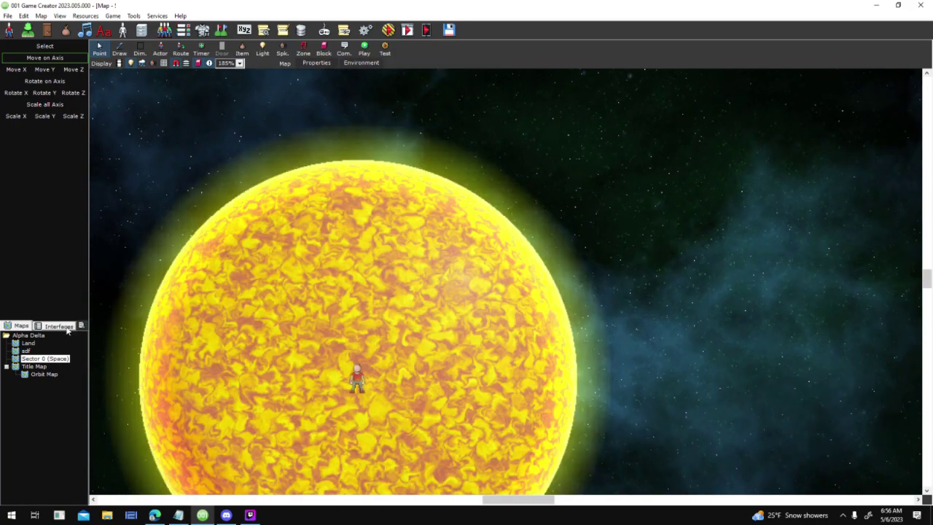
# - Reopen the Orbit Map and bring up the parallax backgrounds list in its environment settings
pyautogui.click(58, 325)
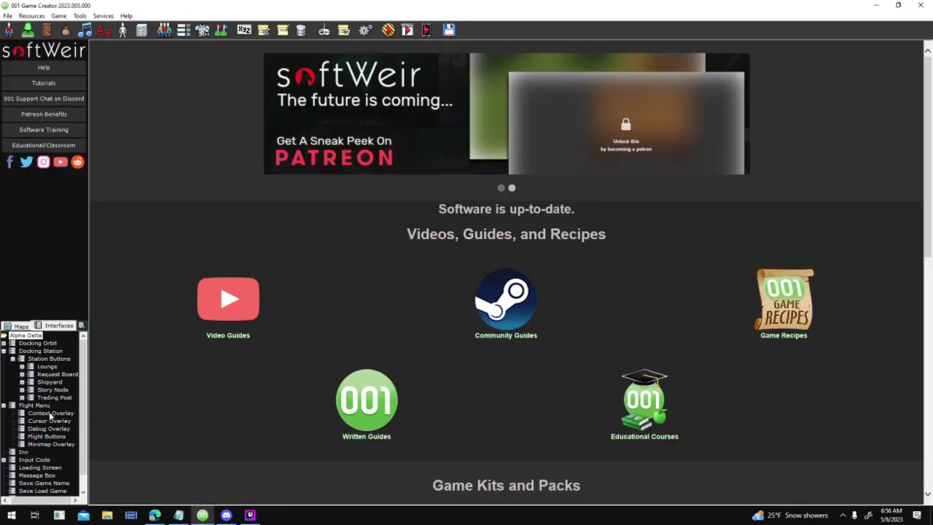
pyautogui.click(21, 326)
pyautogui.doubleClick(55, 373)
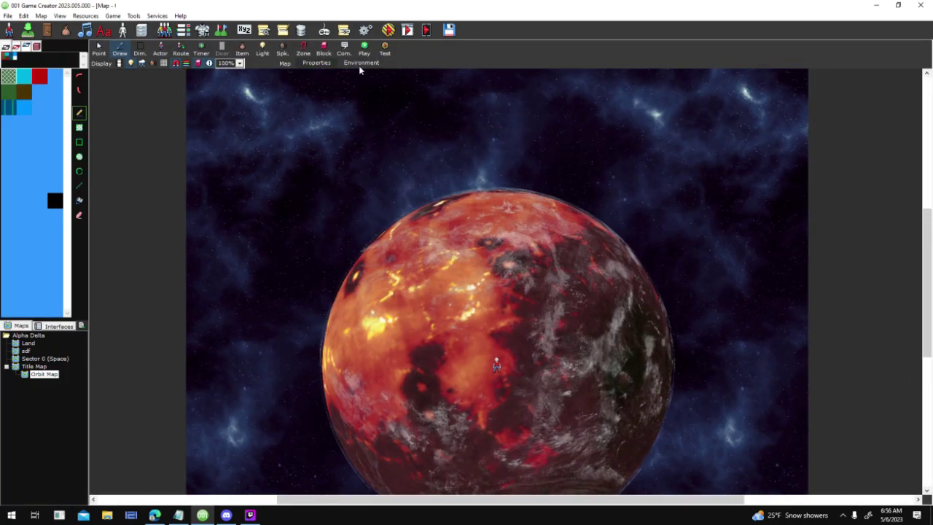
pyautogui.click(362, 63)
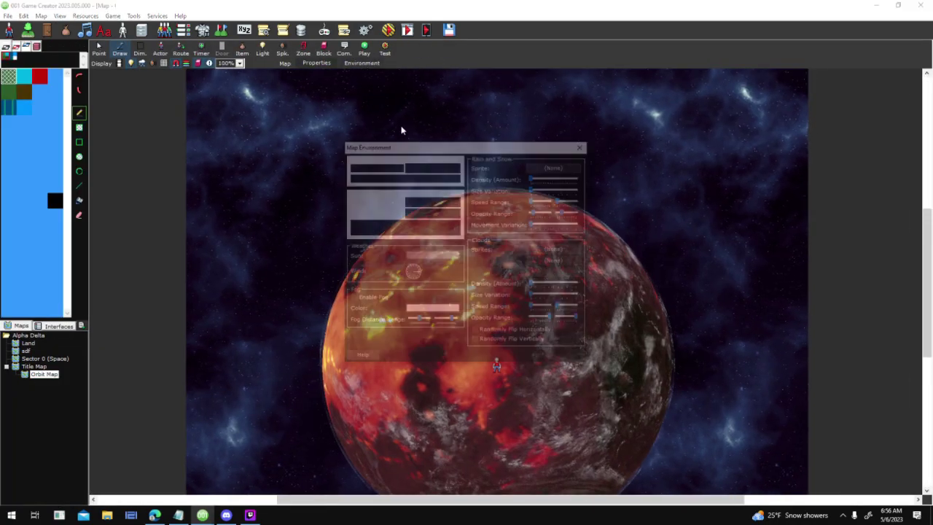
pyautogui.click(438, 227)
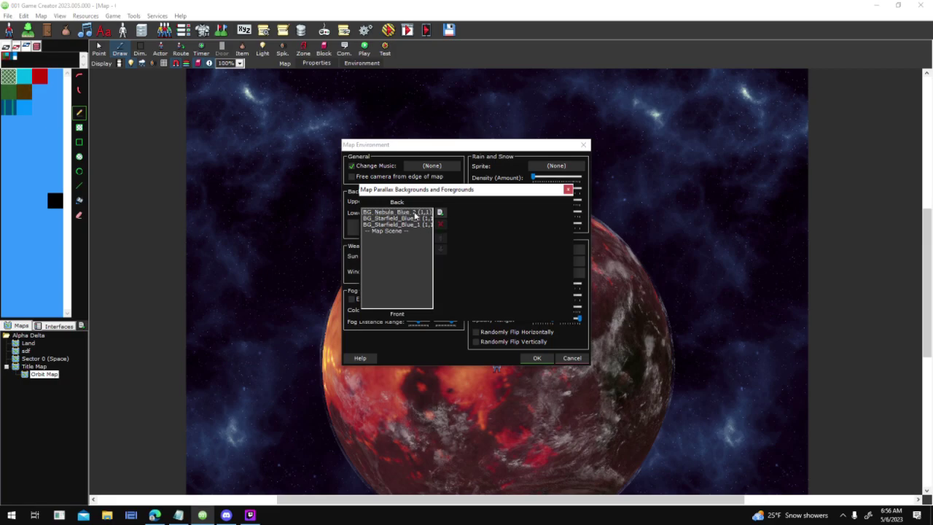
# - Compare the Orbit Map's BG_Nebula_Blue_2, BG_Starfield_Blue_2 and BG_Starfield_Blue_1 parallax layers
pyautogui.click(415, 214)
pyautogui.click(413, 219)
pyautogui.click(409, 231)
pyautogui.click(409, 226)
pyautogui.click(412, 212)
pyautogui.click(410, 231)
# - Add a new parallax layer and reorder the list so it sits between BG_Starfield_Blue_1 and the map scene
pyautogui.click(439, 213)
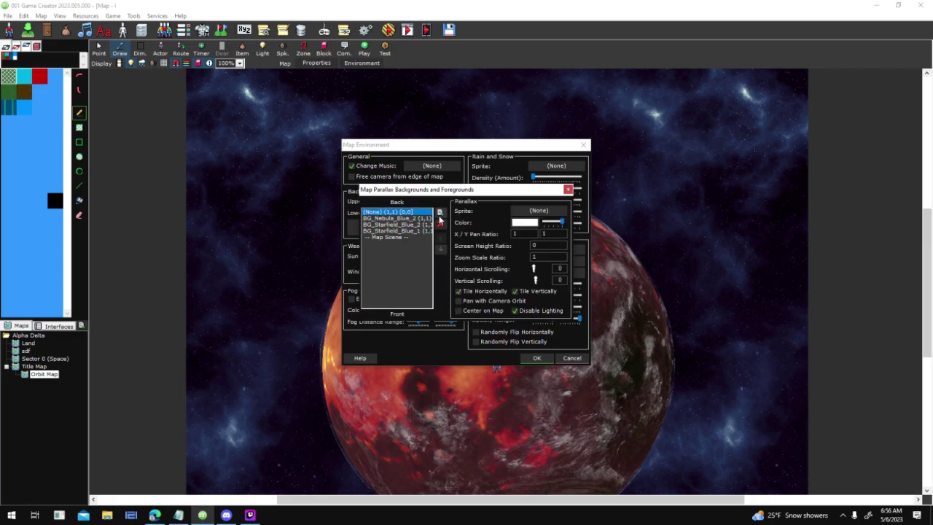
pyautogui.click(426, 219)
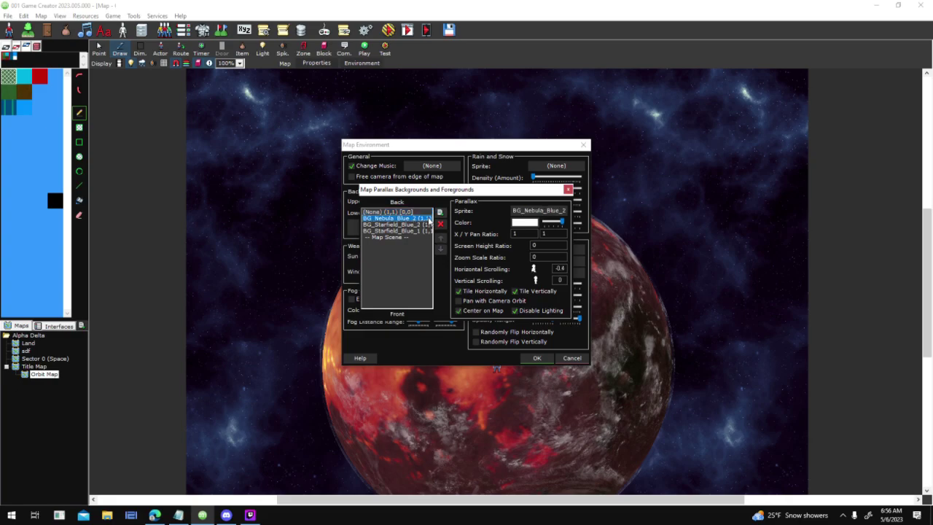
pyautogui.click(439, 239)
pyautogui.click(427, 228)
pyautogui.click(439, 239)
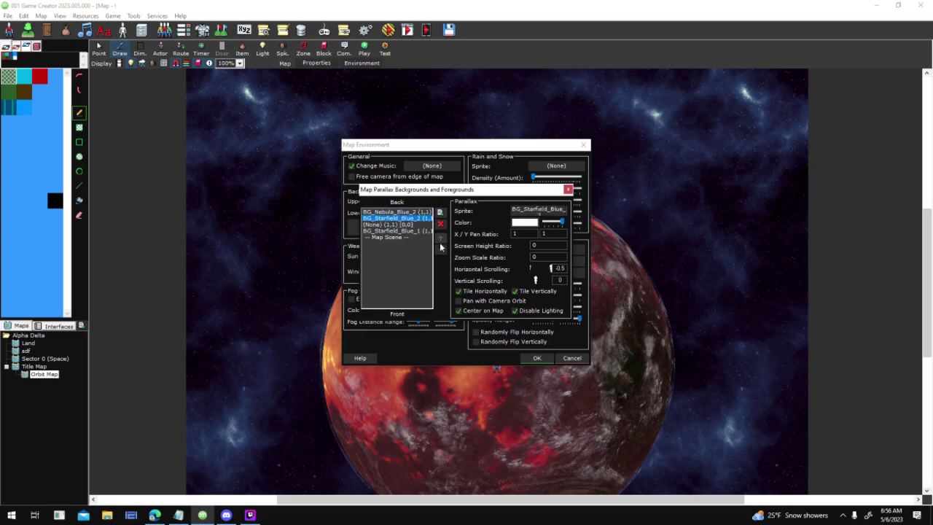
pyautogui.click(421, 230)
pyautogui.click(440, 239)
pyautogui.click(420, 231)
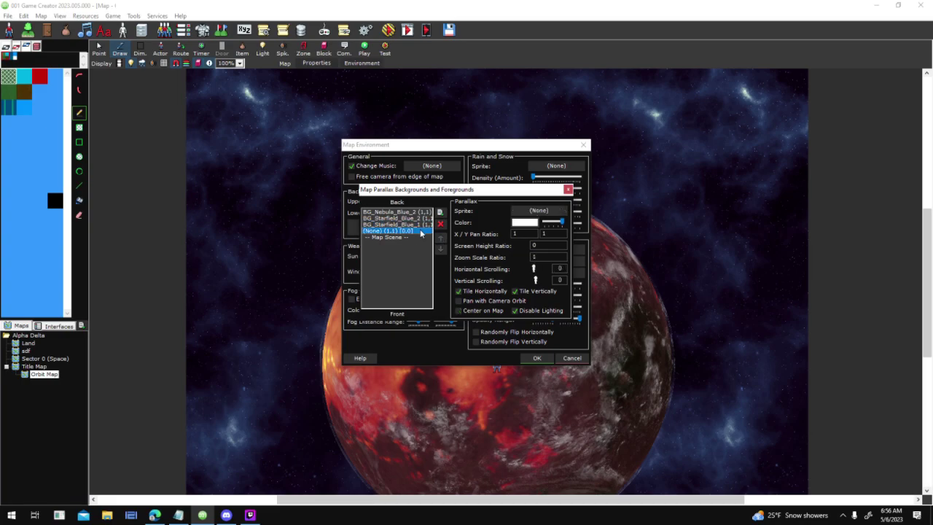
pyautogui.click(537, 211)
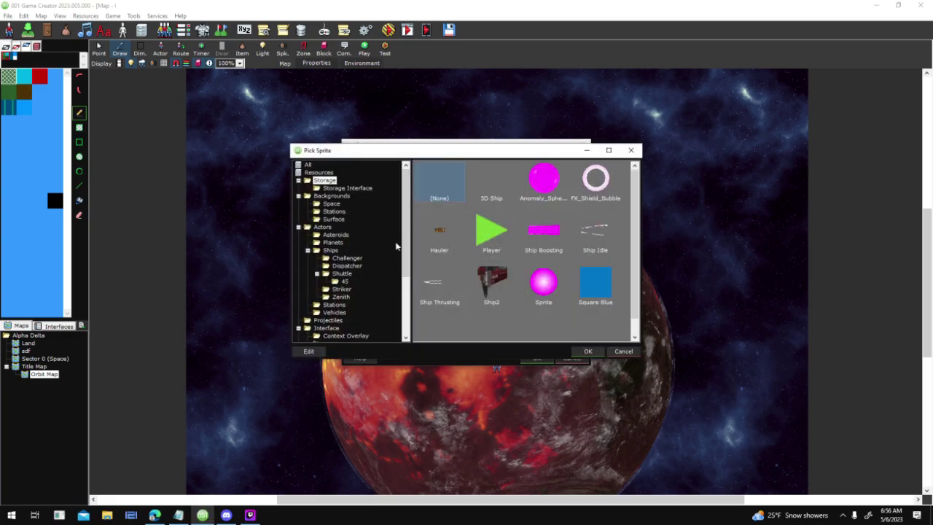
pyautogui.scroll(-4, 357, 246)
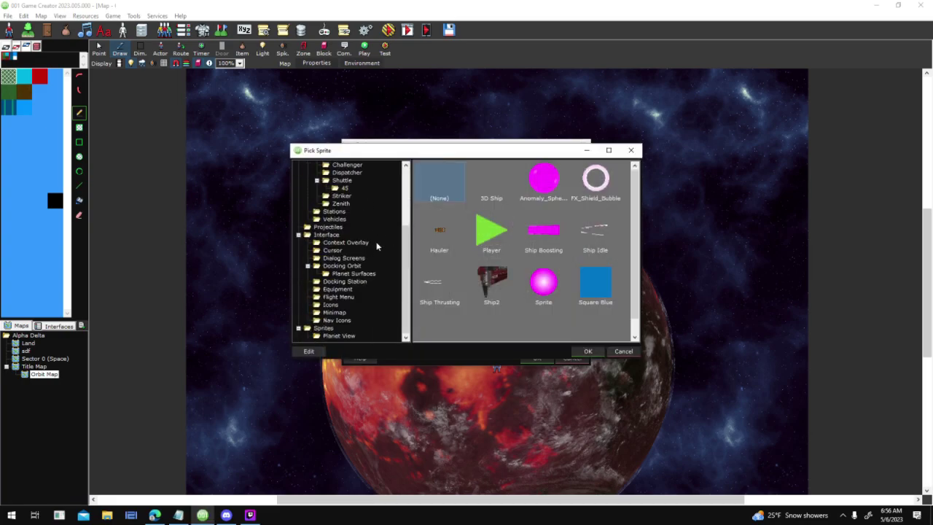
pyautogui.click(620, 155)
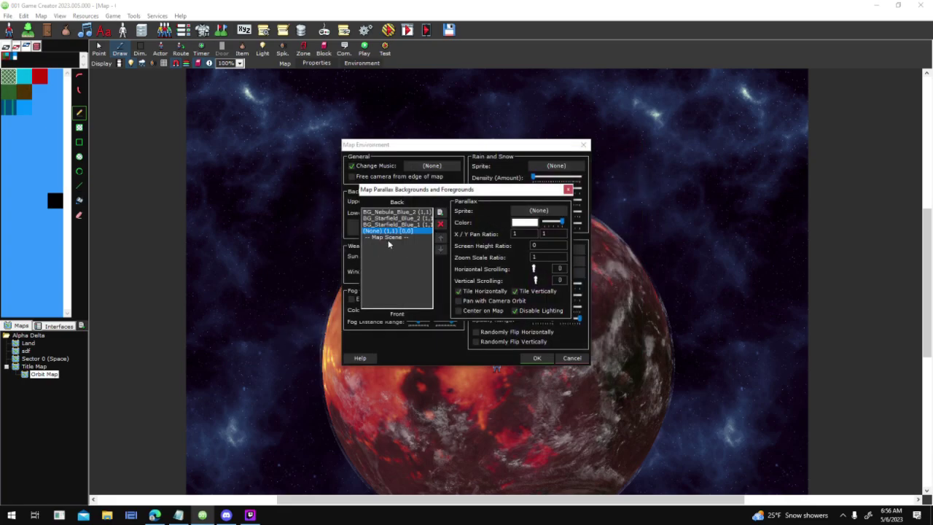
# - Assign the BG_Starfield_Blue_1 sprite from the Space backgrounds to the new parallax layer and close the parallax list
pyautogui.click(522, 210)
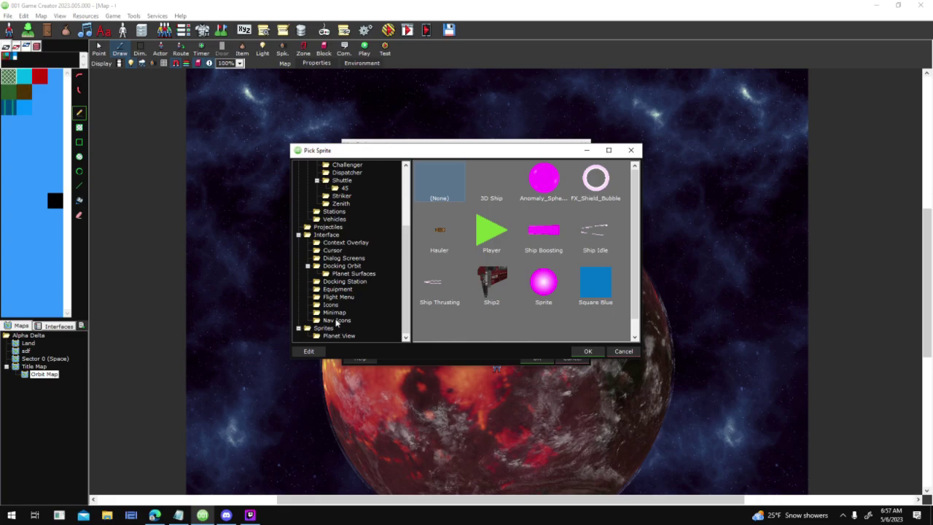
pyautogui.scroll(1, 358, 236)
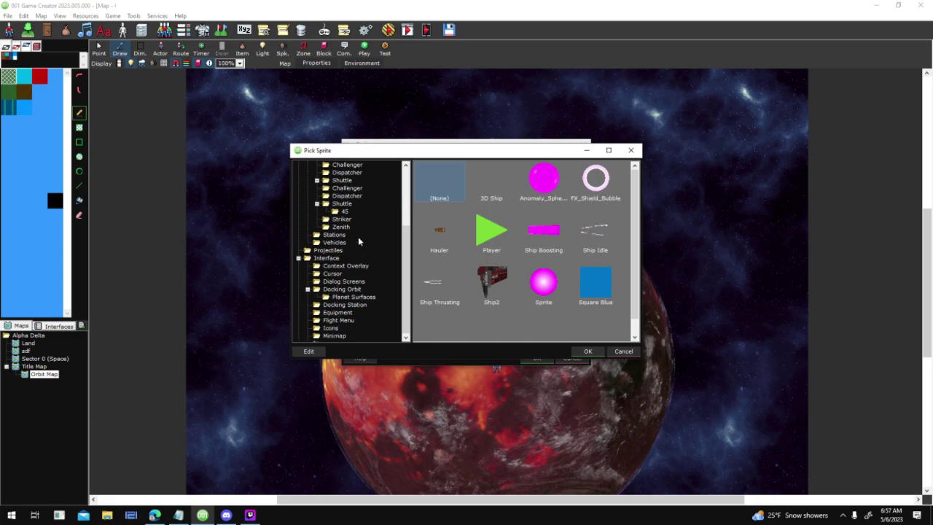
pyautogui.scroll(3, 358, 236)
pyautogui.click(343, 205)
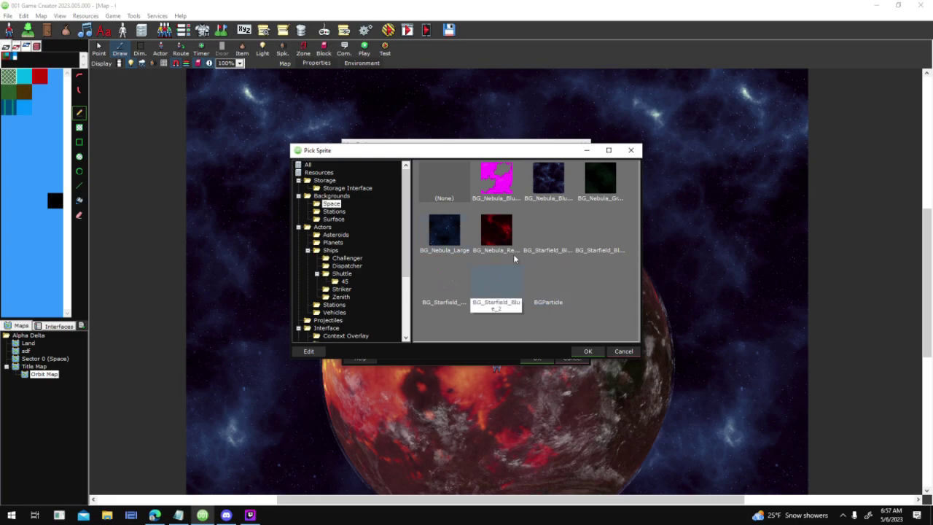
pyautogui.doubleClick(449, 295)
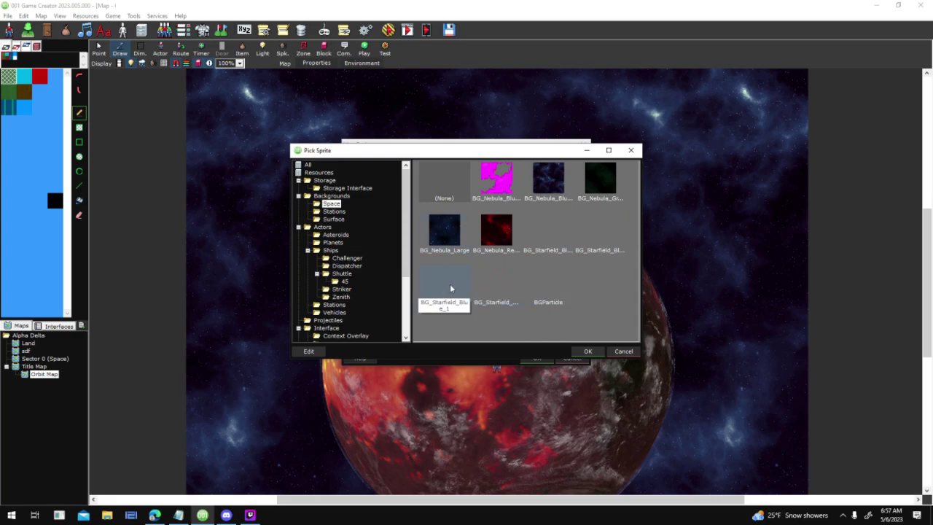
pyautogui.click(567, 190)
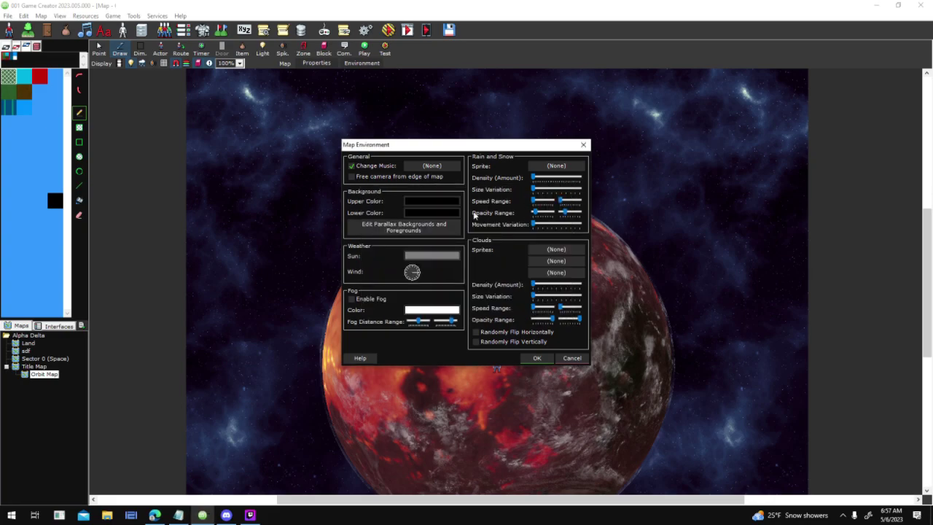
# - Change the sprite of the parallax layer just behind the Orbit Map scene to BG_Starfield_Black_1 and apply the environment settings
pyautogui.click(440, 224)
pyautogui.click(423, 231)
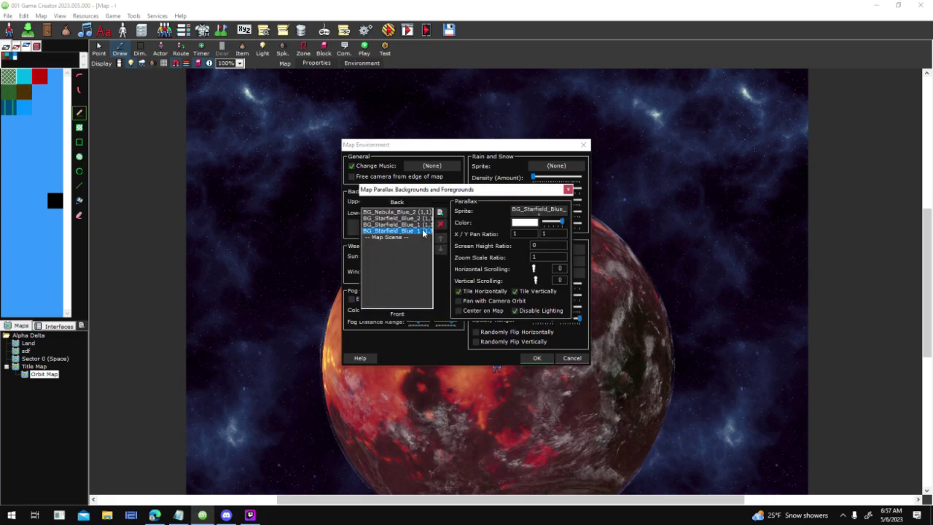
pyautogui.click(531, 211)
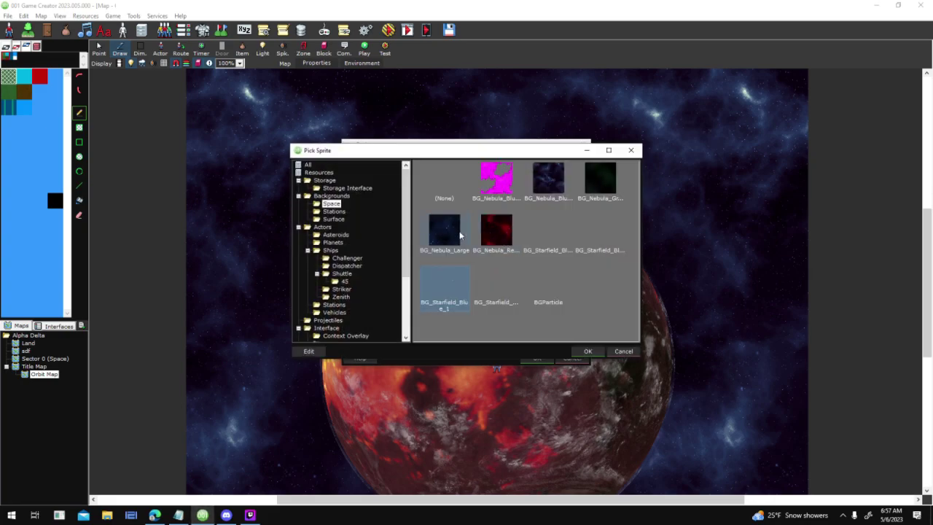
pyautogui.doubleClick(539, 231)
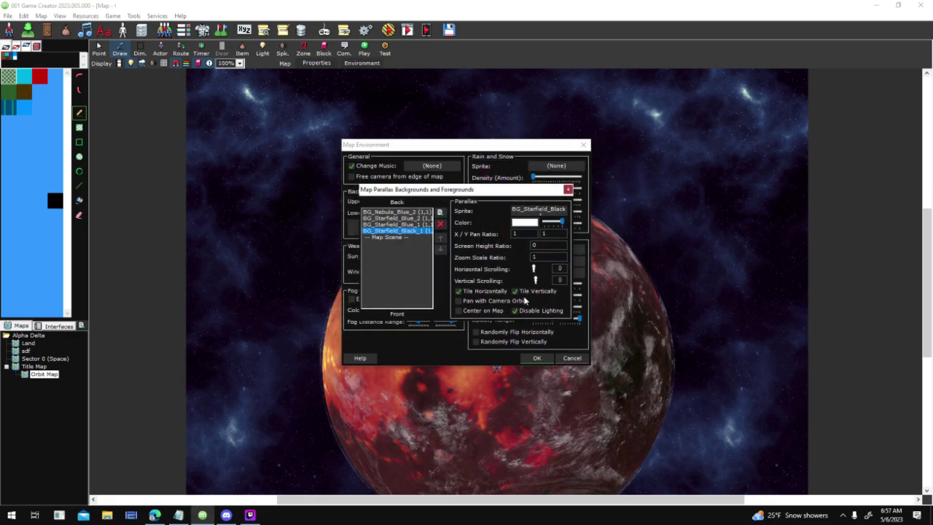
pyautogui.click(568, 191)
pyautogui.click(537, 357)
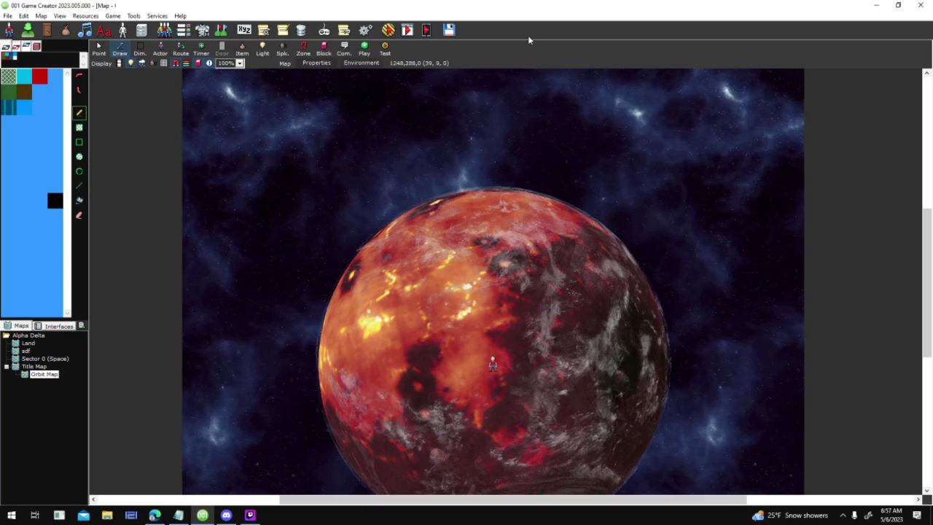
# - Compare the Orbit Map parallax layers, adjust the horizontal scrolling of BG_Starfield_Black_1, and inspect the resulting background up close
pyautogui.click(352, 63)
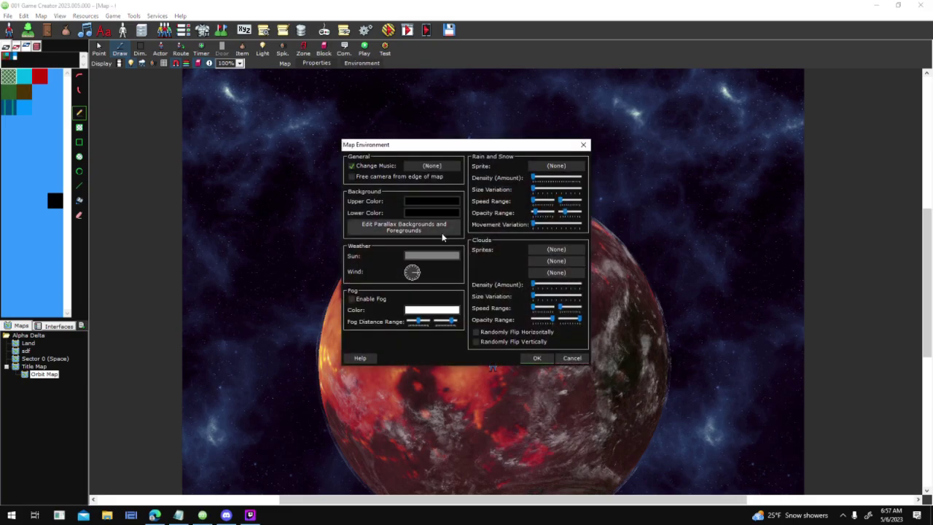
pyautogui.click(394, 224)
pyautogui.click(405, 212)
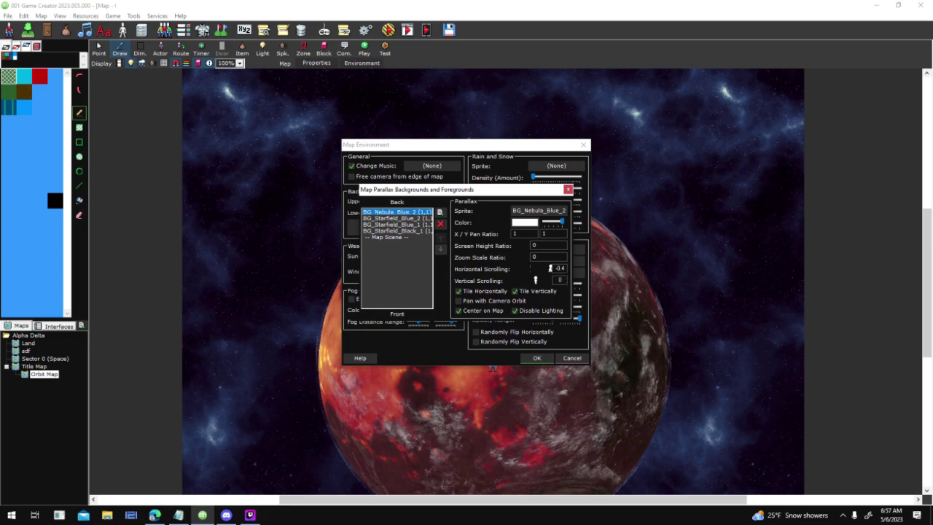
pyautogui.click(413, 219)
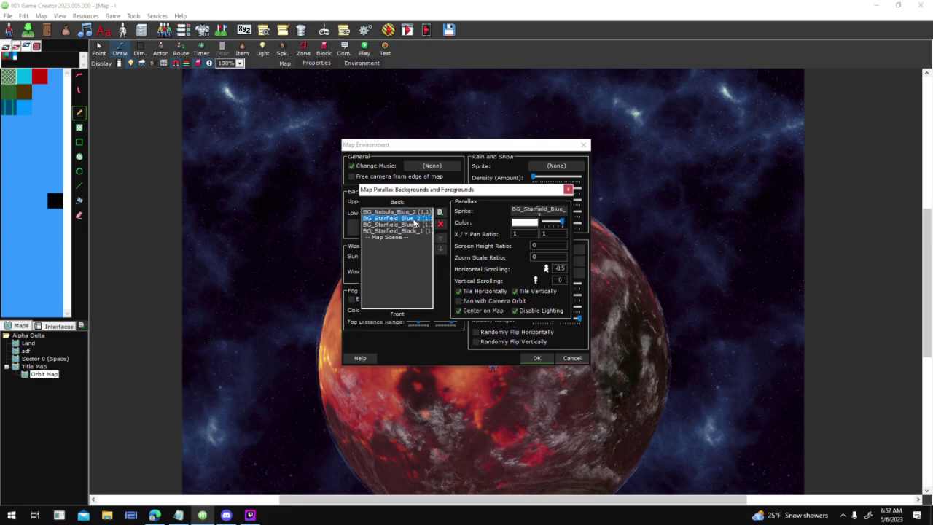
pyautogui.click(416, 224)
pyautogui.click(417, 231)
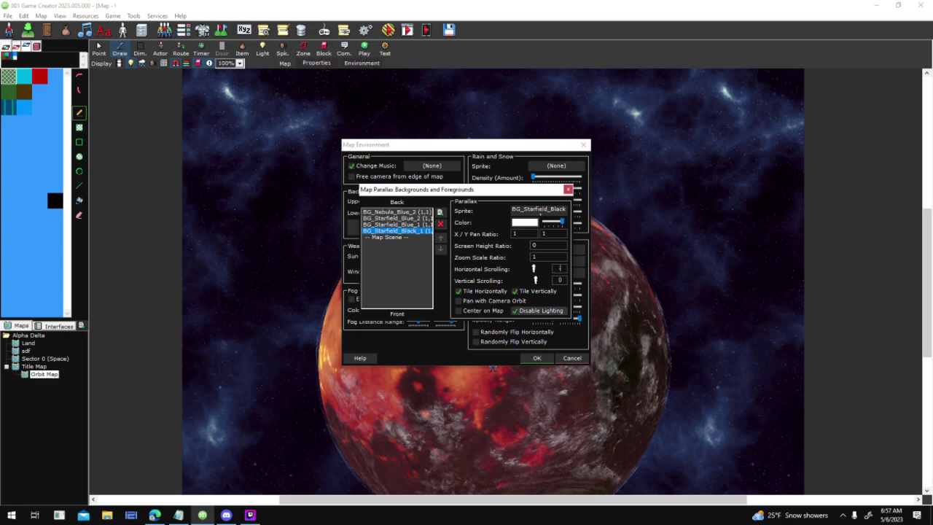
pyautogui.click(569, 191)
pyautogui.click(537, 358)
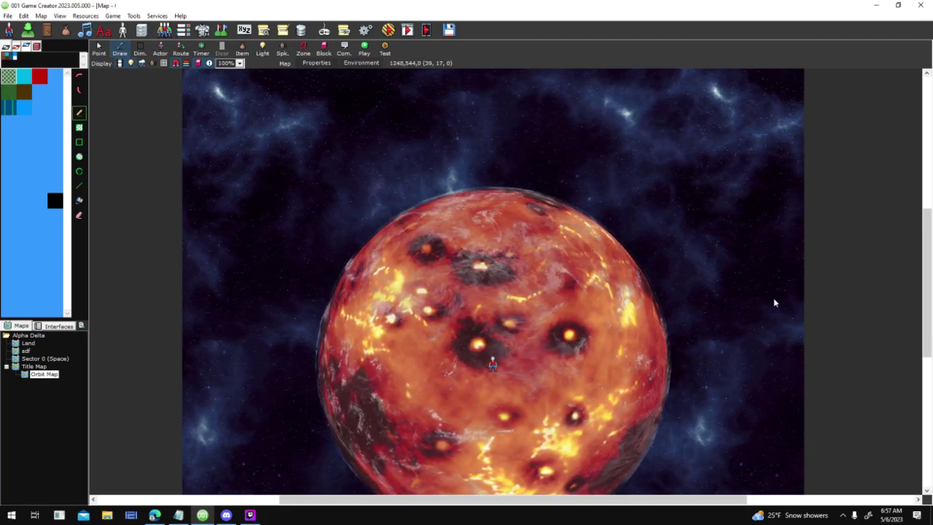
pyautogui.keyDown('ctrl'); pyautogui.scroll(3, 774, 297); pyautogui.keyUp('ctrl')
pyautogui.keyDown('ctrl'); pyautogui.scroll(3, 520, 245); pyautogui.keyUp('ctrl')
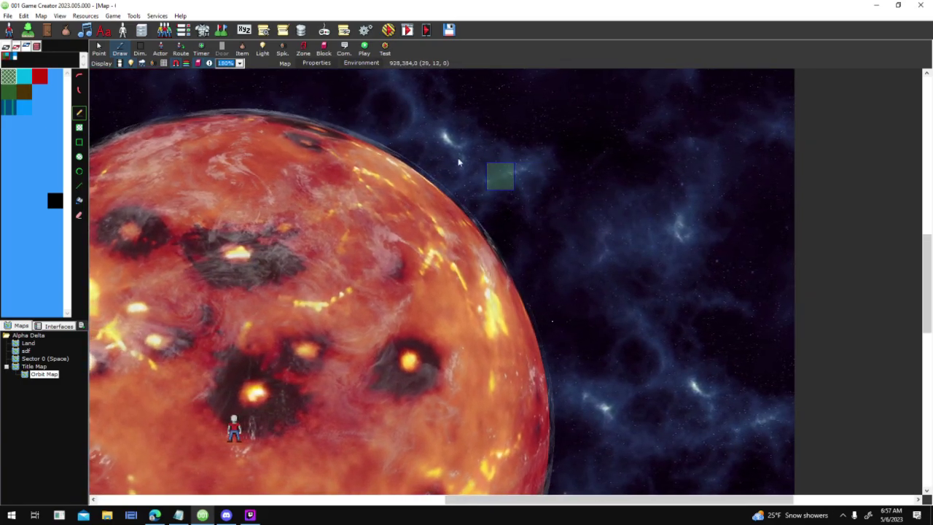
pyautogui.moveTo(612, 228); pyautogui.dragTo(780, 234, button='middle')
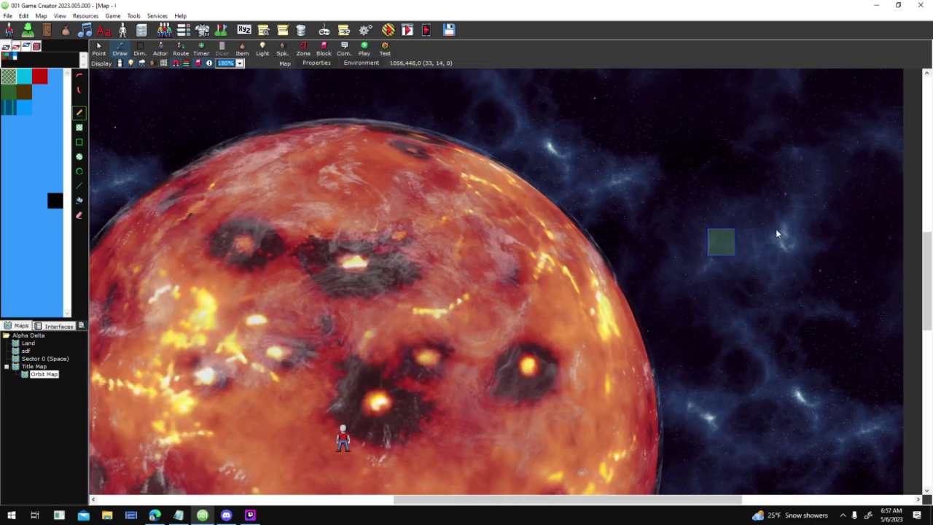
pyautogui.click(405, 30)
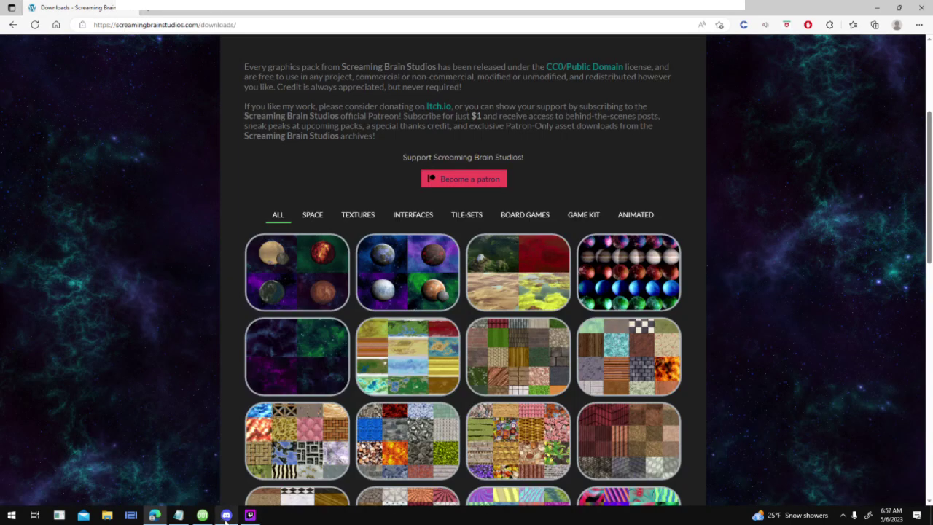
pyautogui.click(225, 519)
pyautogui.click(204, 516)
# - Test the game by starting a new game and targeting the yellow planet, and quit the test run
pyautogui.click(385, 49)
pyautogui.click(435, 288)
pyautogui.click(540, 325)
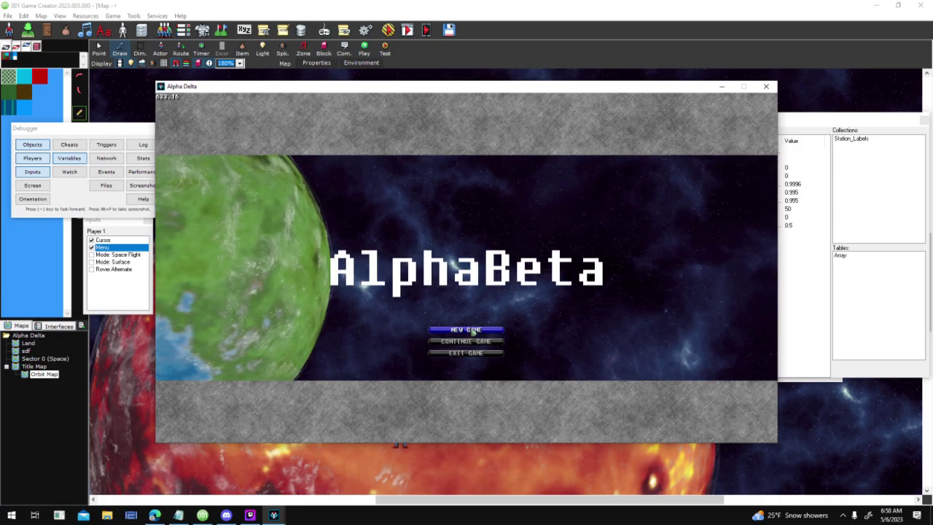
pyautogui.click(494, 331)
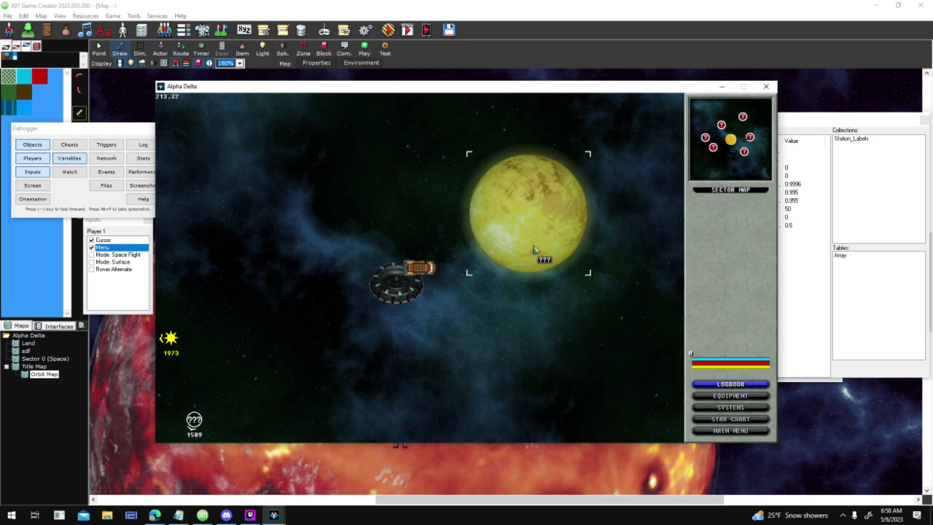
pyautogui.click(534, 250)
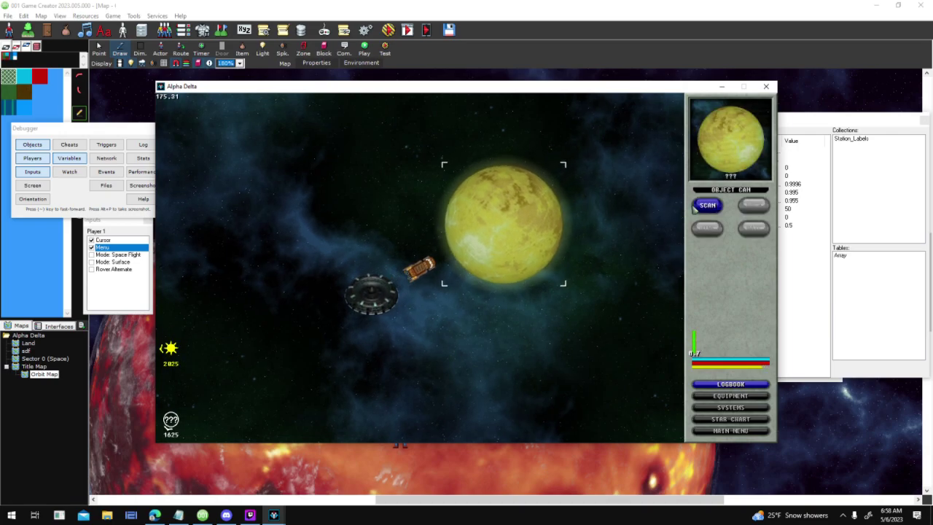
pyautogui.click(766, 86)
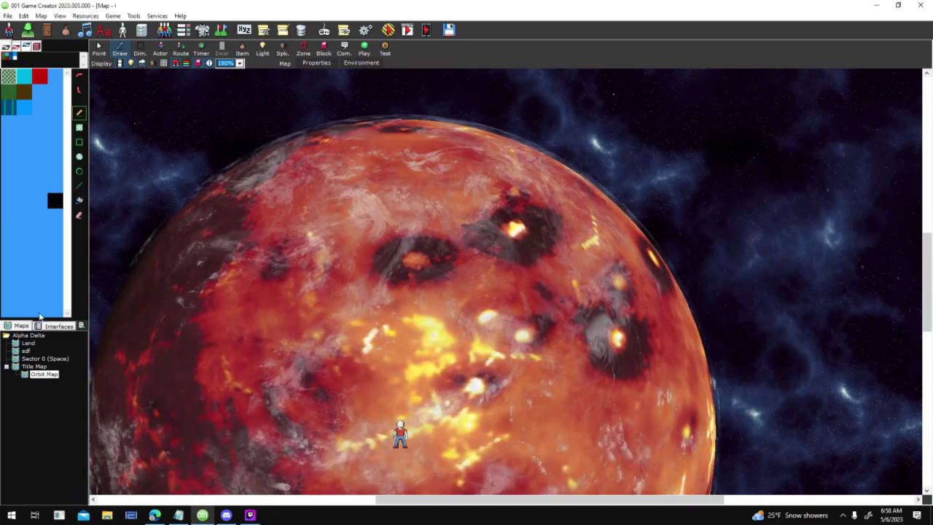
# - Open the Context Overlay interface and, in the Context Dock field's Activated script, bring up the orbit camera sub script
pyautogui.click(42, 326)
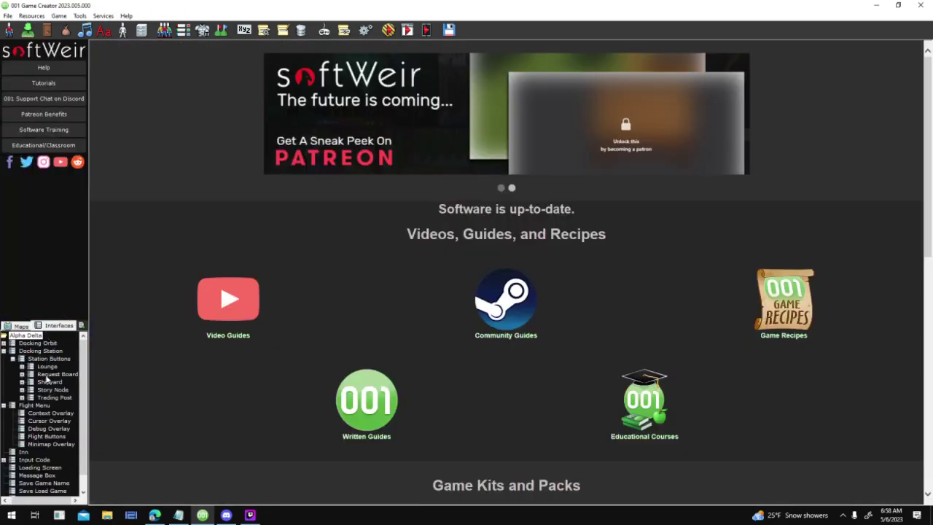
pyautogui.doubleClick(51, 413)
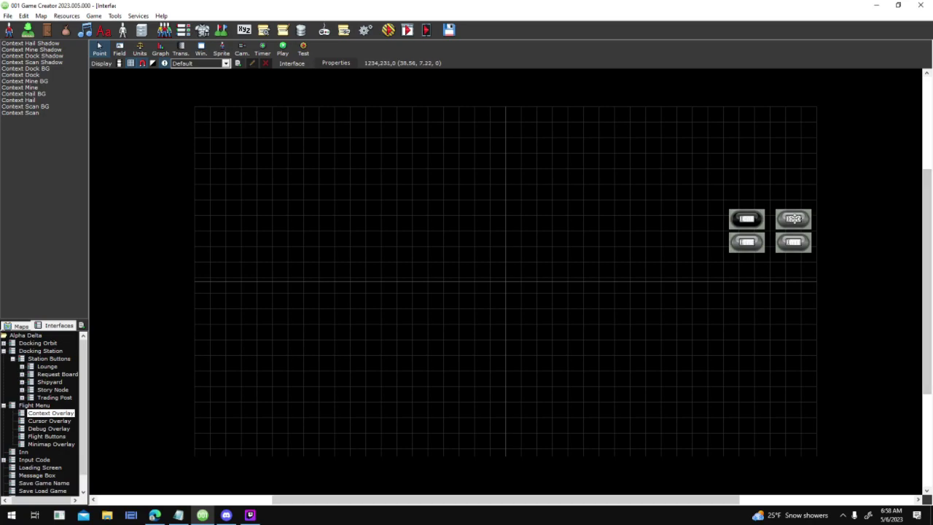
pyautogui.doubleClick(678, 204)
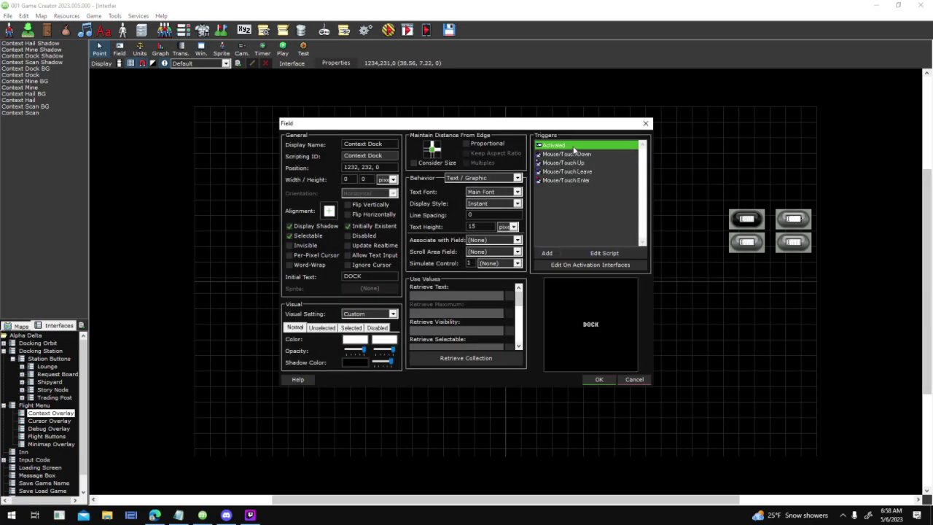
pyautogui.doubleClick(594, 145)
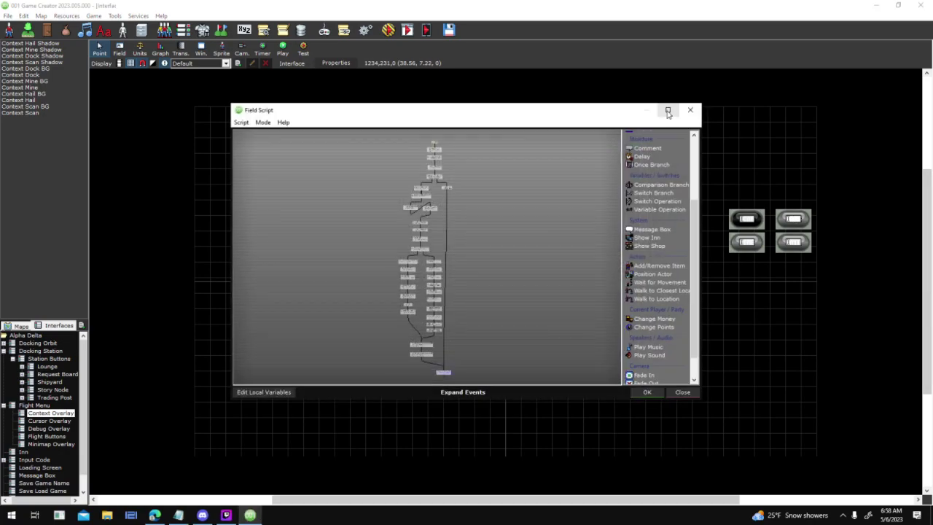
pyautogui.click(666, 108)
pyautogui.scroll(5, 471, 125)
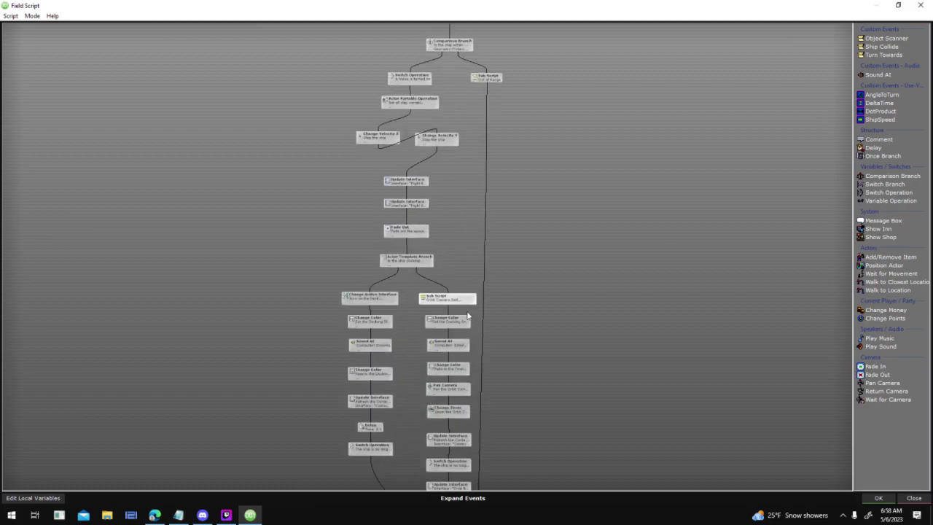
pyautogui.doubleClick(460, 293)
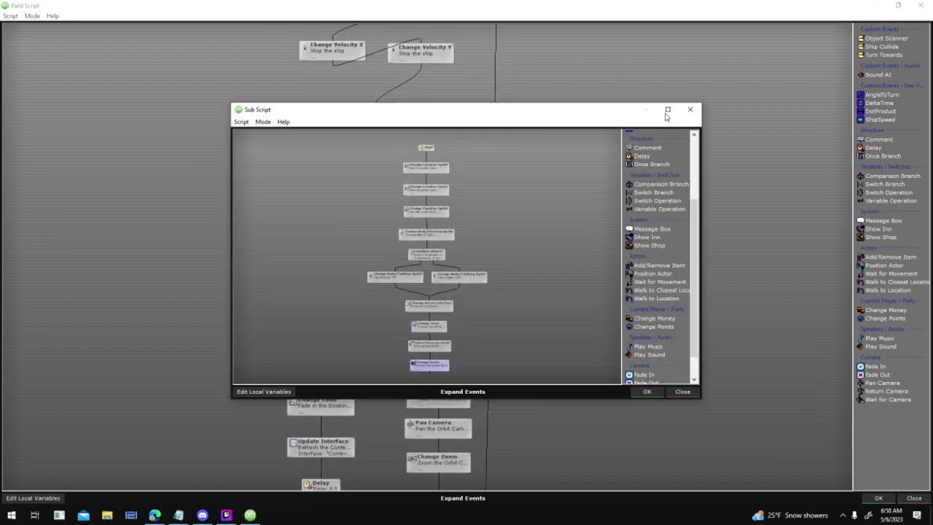
pyautogui.click(667, 108)
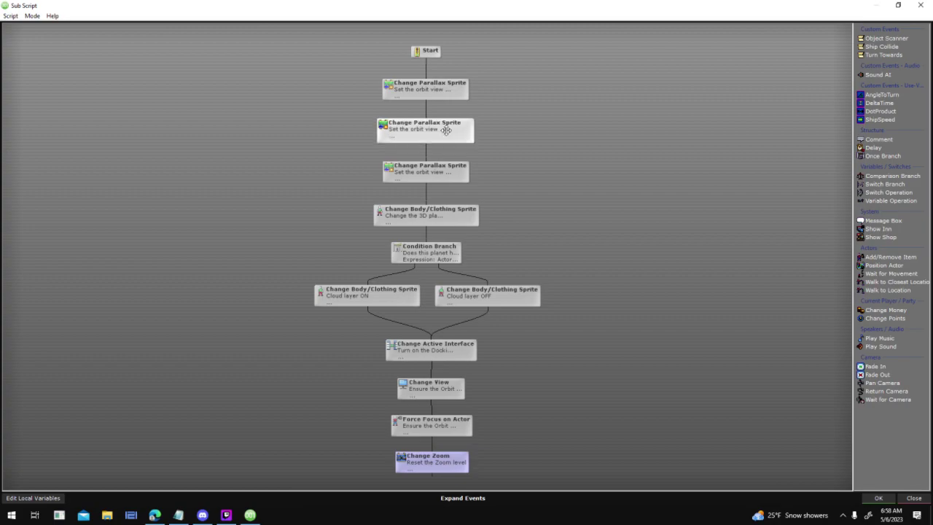
# - Make room after the Change Parallax Sprite events in the sub script and duplicate the Layer -3 event
pyautogui.moveTo(357, 122); pyautogui.dragTo(476, 209)
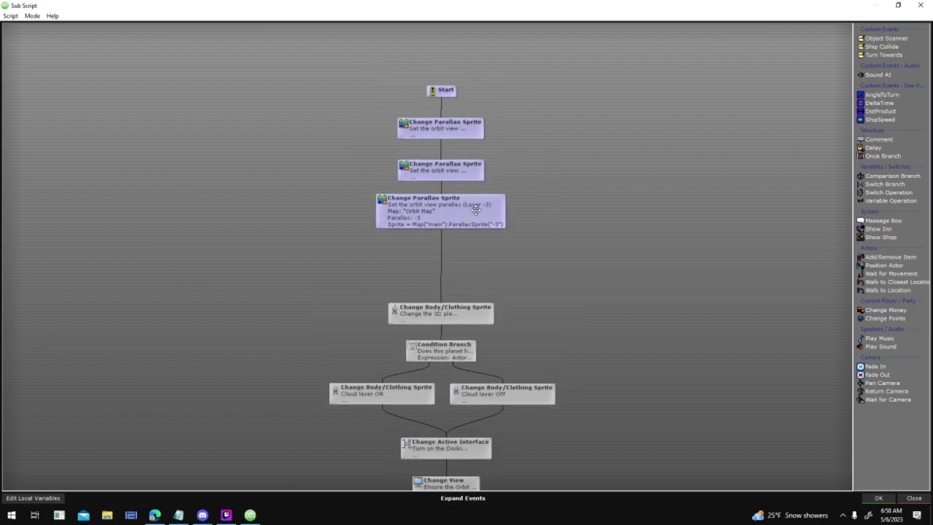
pyautogui.click(476, 210)
pyautogui.rightClick(476, 210)
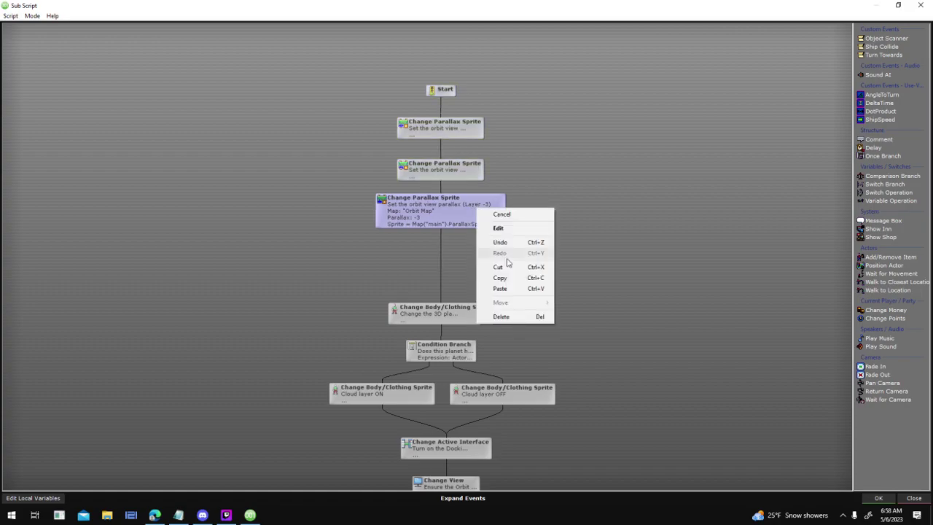
pyautogui.click(516, 283)
pyautogui.hotkey('ctrl', 'v')
# - Set the duplicated event to Orbit Map parallax -4 with sprite Map("main").ParallaxSprite("-4") and relabel its description as Layer -4
pyautogui.doubleClick(577, 248)
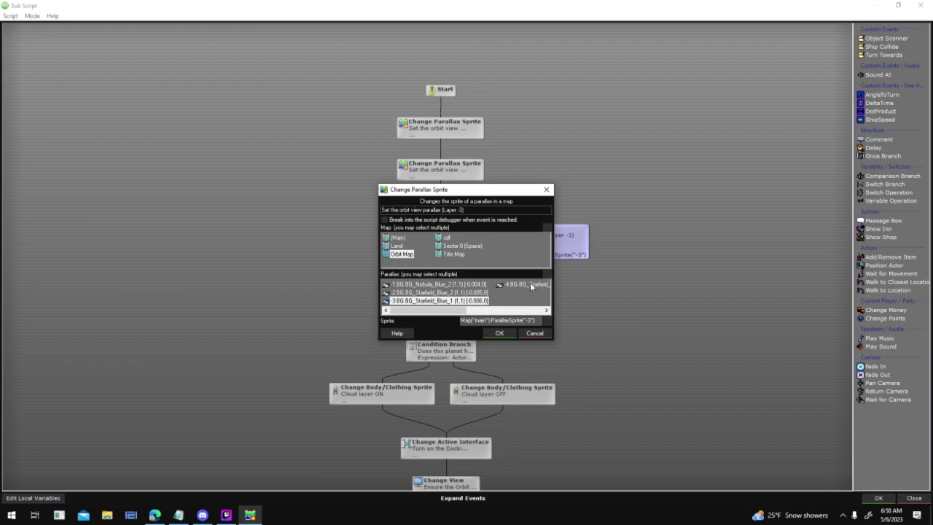
pyautogui.click(529, 284)
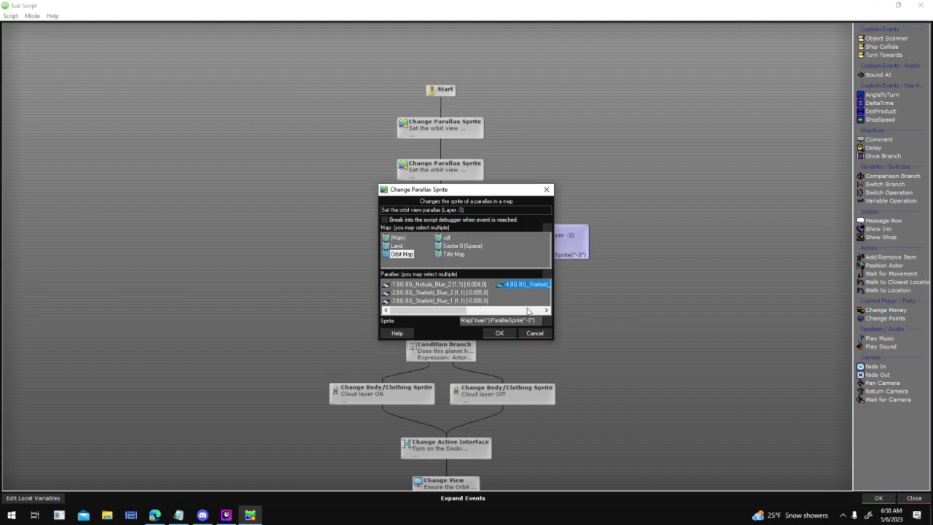
pyautogui.click(503, 335)
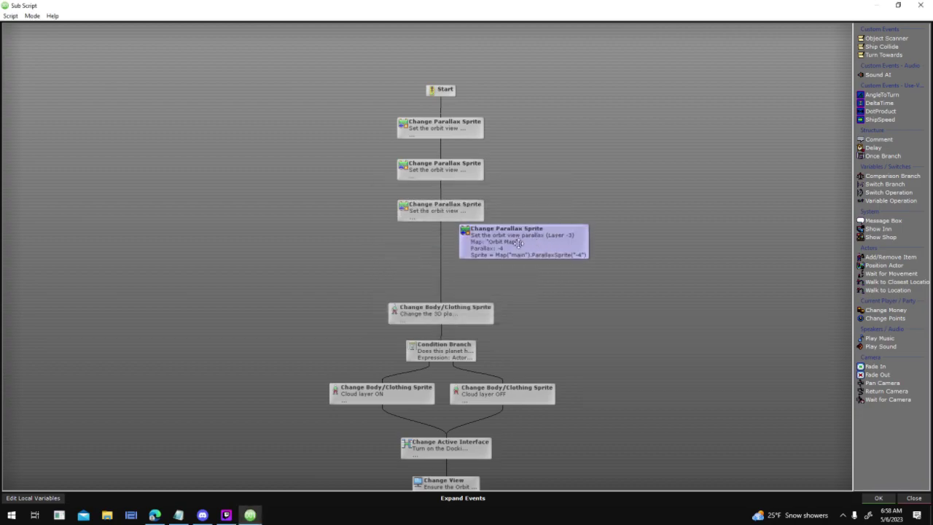
pyautogui.doubleClick(555, 243)
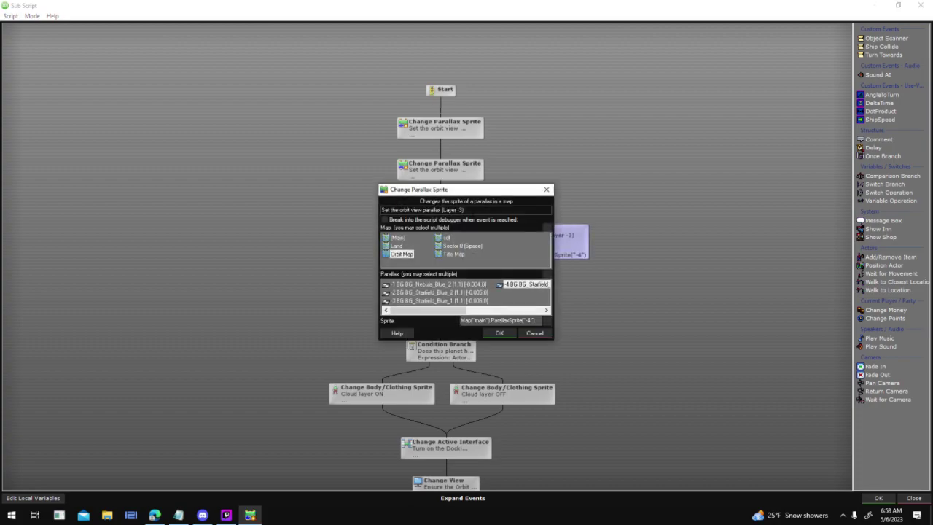
pyautogui.write('4')
pyautogui.click(503, 332)
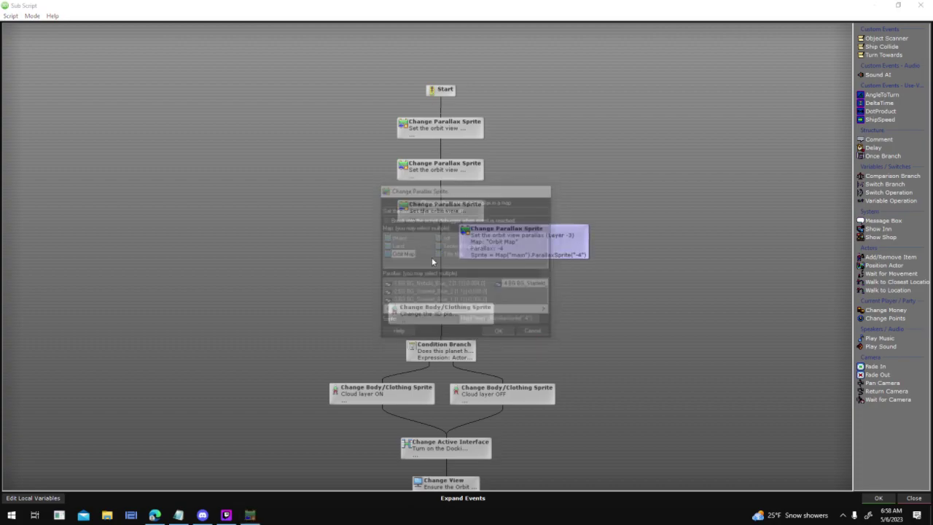
# - Insert the new parallax event between the Layer -3 event and the Change Body/Clothing Sprite event, and save the scripts and field
pyautogui.moveTo(440, 237); pyautogui.dragTo(442, 303)
pyautogui.moveTo(533, 244); pyautogui.dragTo(454, 258)
pyautogui.click(829, 408)
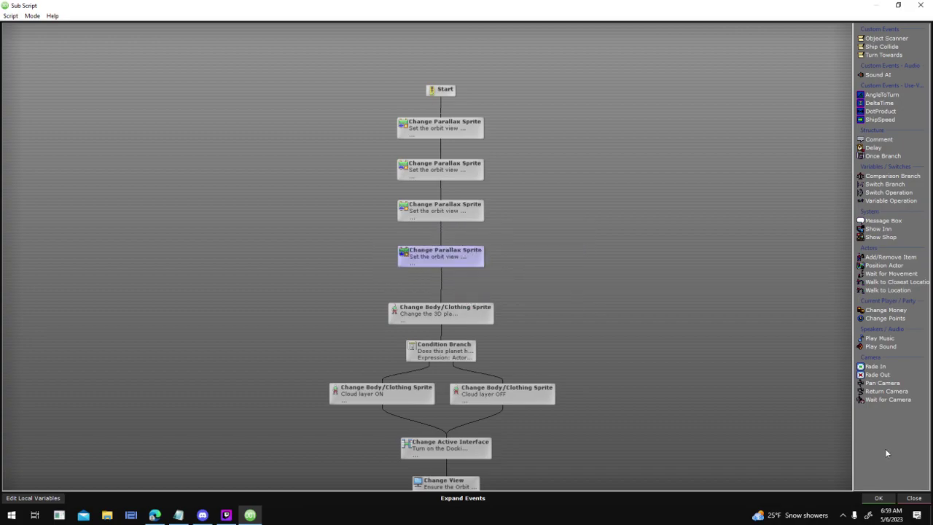
pyautogui.click(878, 497)
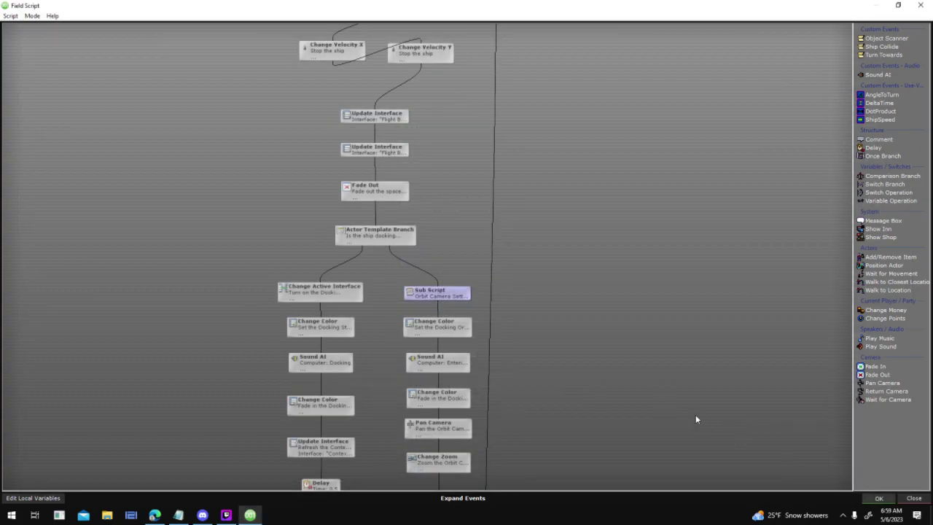
pyautogui.click(878, 498)
pyautogui.click(604, 319)
# - Run the game again, start a new game, scan the yellow planet and dock to view its orbit background
pyautogui.click(384, 32)
pyautogui.press('Return')
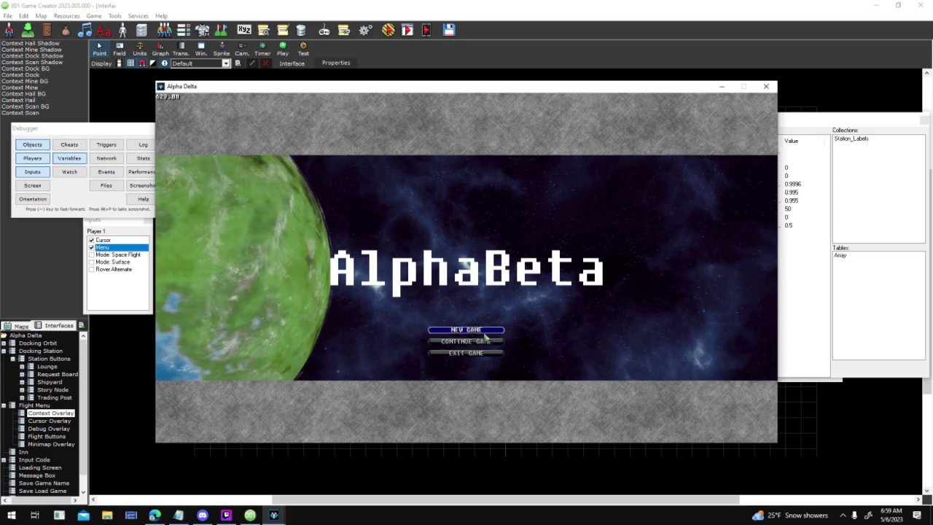
pyautogui.click(484, 332)
pyautogui.press('w')
pyautogui.press('a')
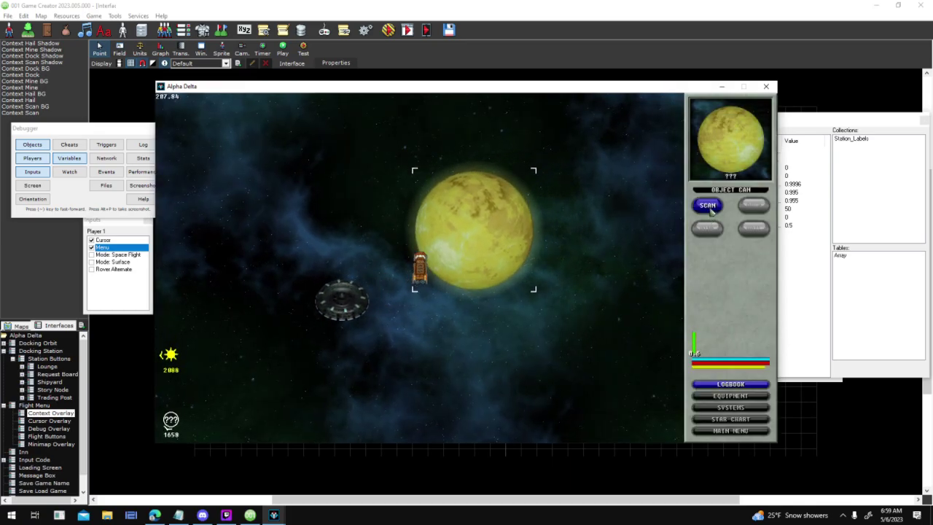
pyautogui.click(712, 212)
pyautogui.press('a')
pyautogui.press('a')
pyautogui.press('w')
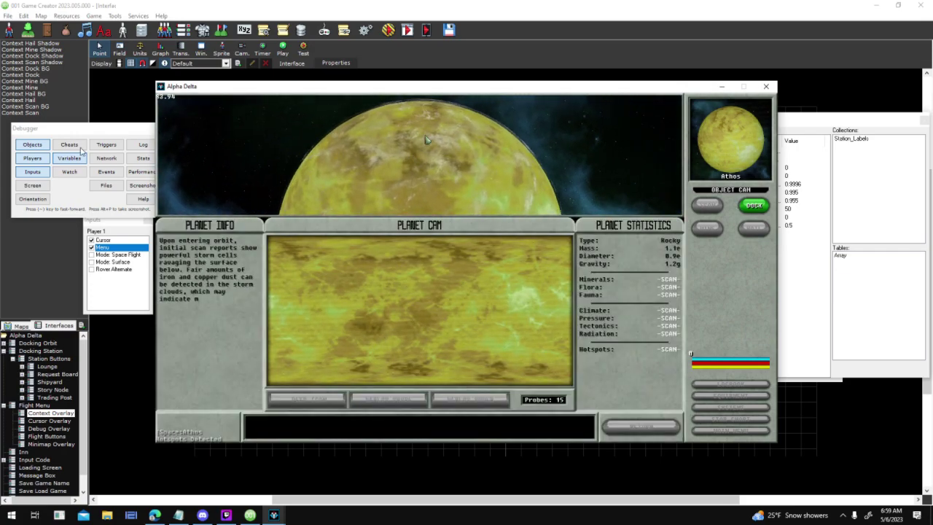
# - Close the game and set the zoom scale ratio of the Orbit Map's BG_Starfield_Black_1 parallax layer to 0
pyautogui.click(764, 87)
pyautogui.click(6, 325)
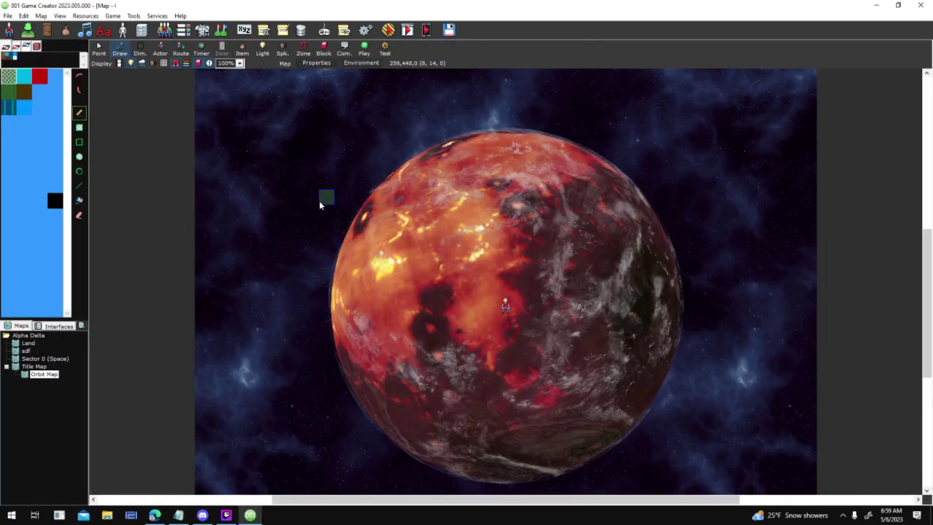
pyautogui.click(370, 63)
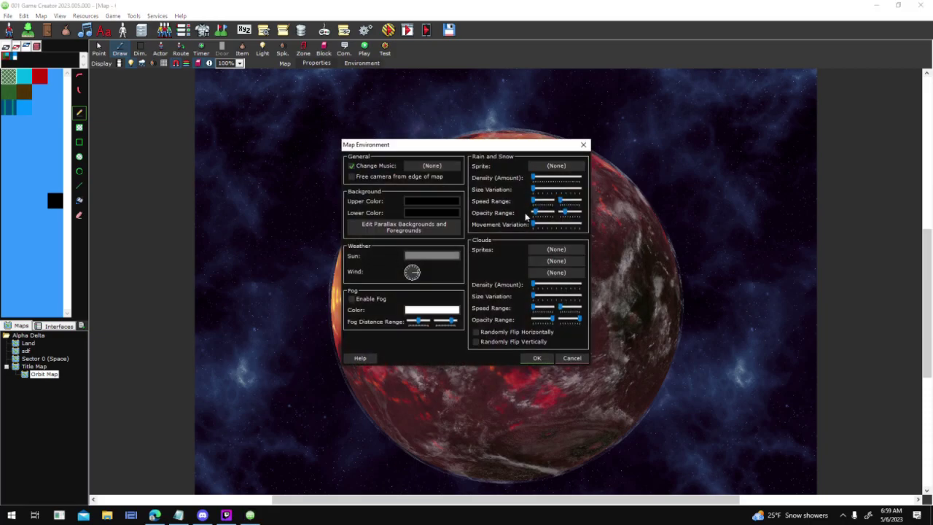
pyautogui.click(434, 232)
pyautogui.click(420, 230)
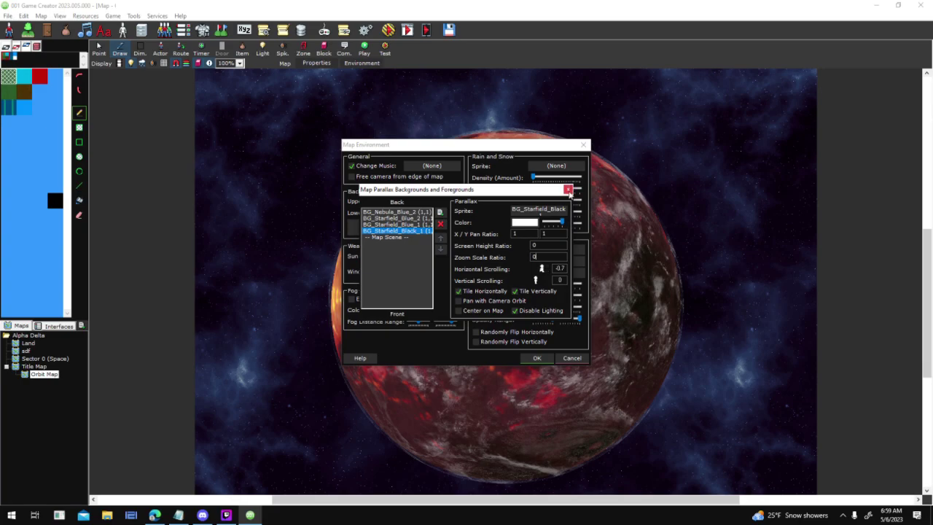
pyautogui.click(567, 190)
pyautogui.click(537, 358)
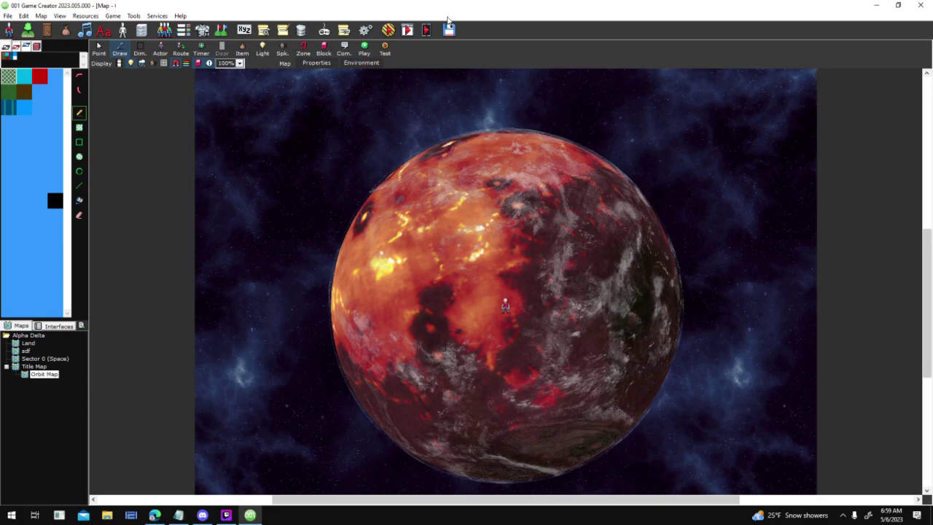
# - Run the game, start a new game and scan the yellow planet
pyautogui.click(386, 46)
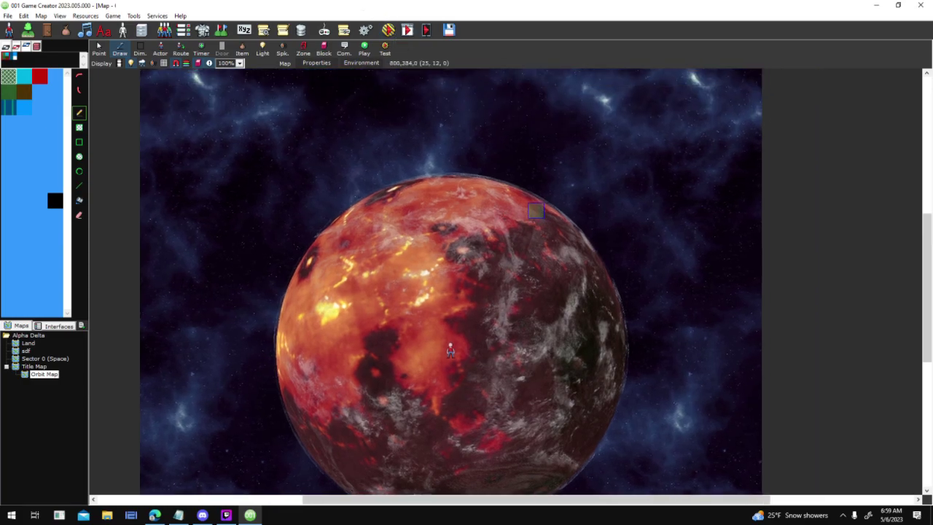
pyautogui.press('Return')
pyautogui.press('Return')
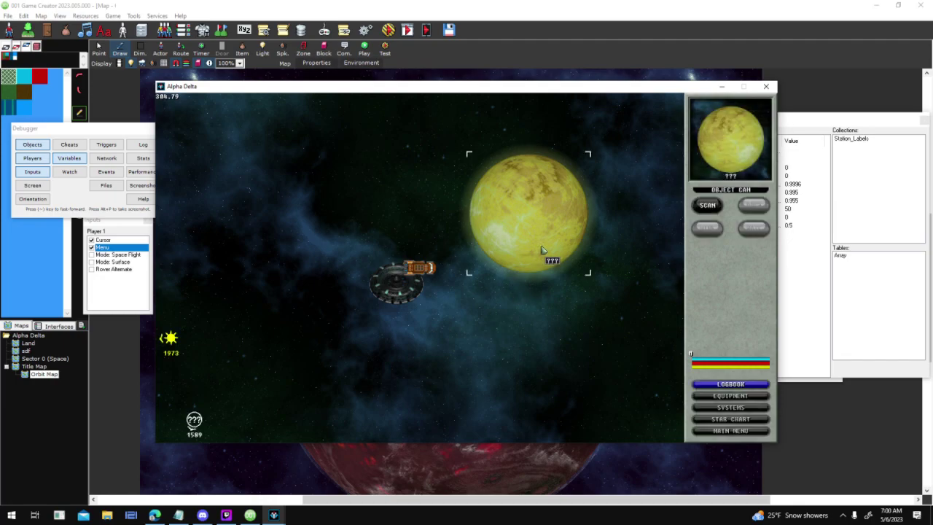
pyautogui.click(713, 205)
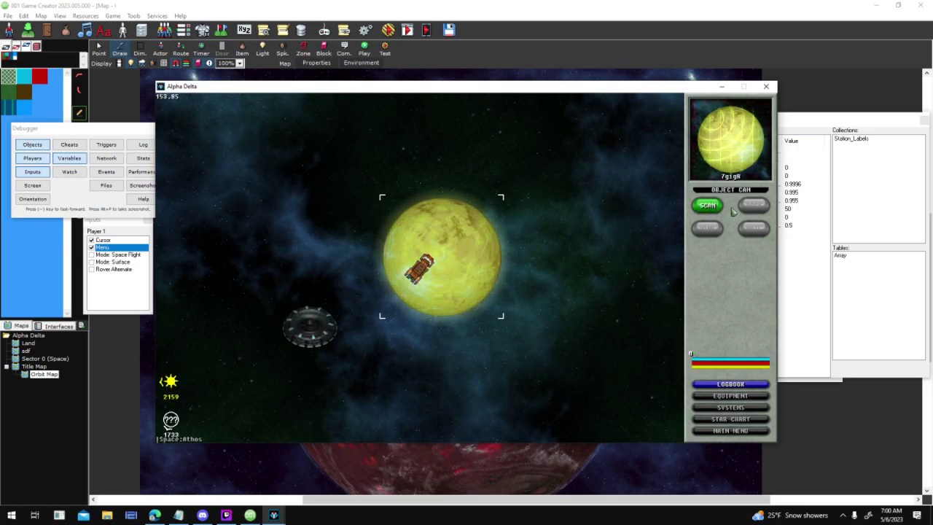
# - Dock at the scanned planet and return to space twice to compare the orbit background with the space background
pyautogui.click(745, 210)
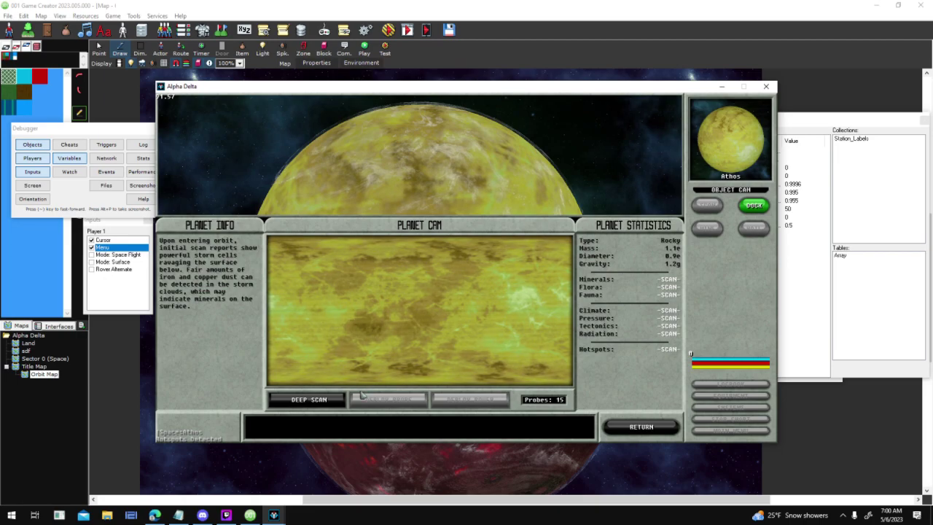
pyautogui.click(641, 427)
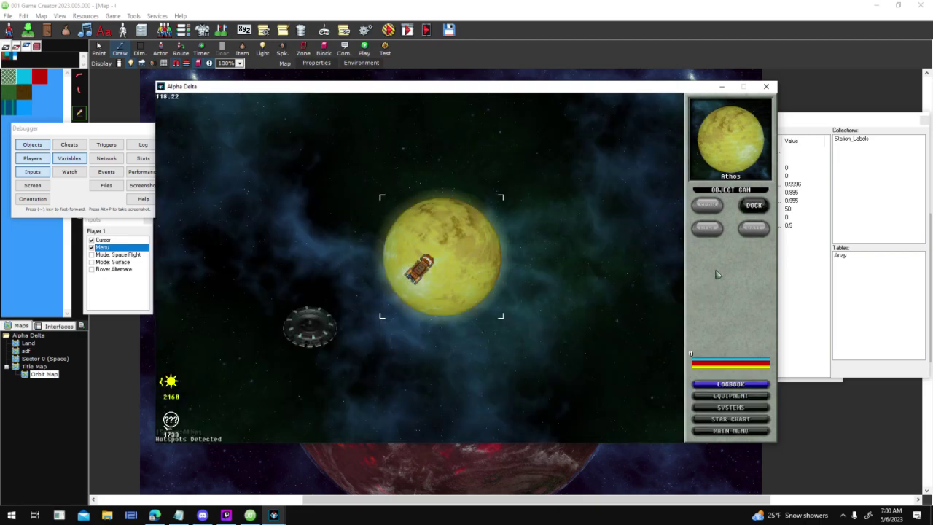
pyautogui.click(751, 208)
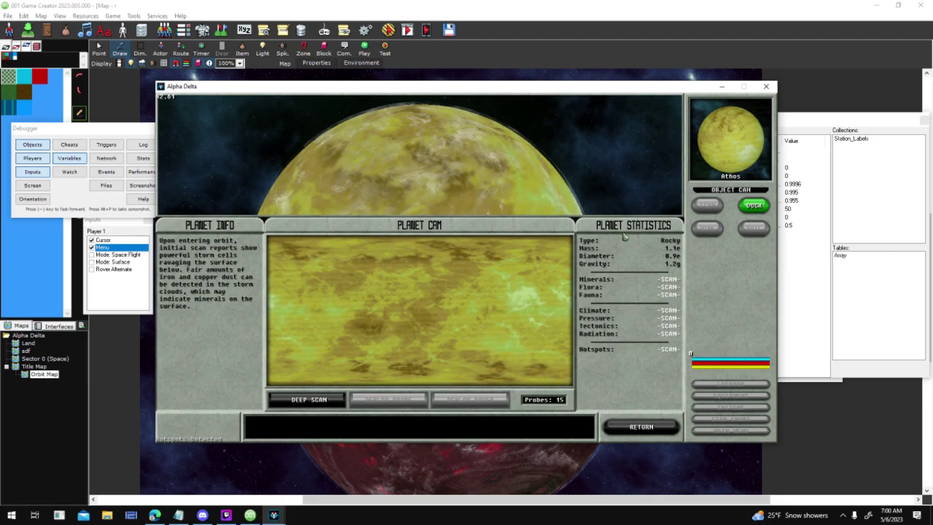
pyautogui.click(633, 422)
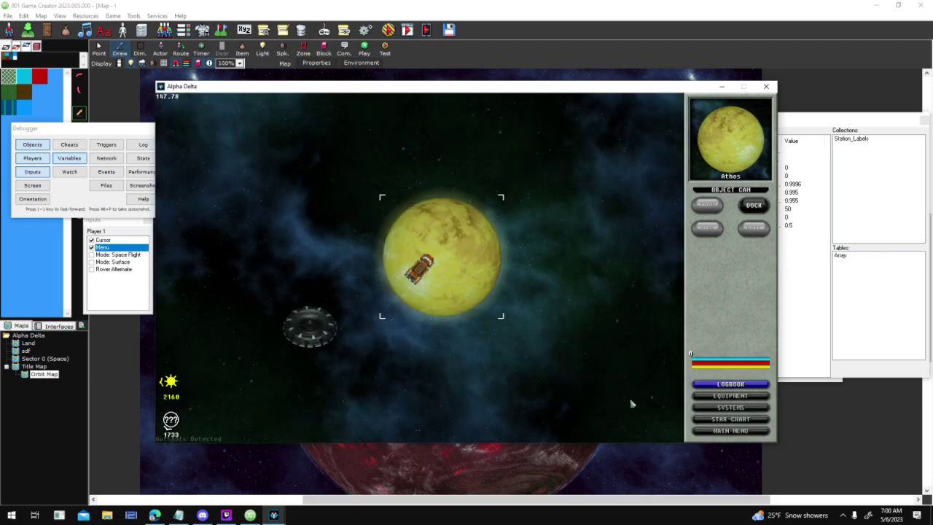
# - Fly the ship around near the yellow planet to examine the starfield parallax motion, and close the game
pyautogui.moveTo(558, 212); pyautogui.dragTo(602, 319)
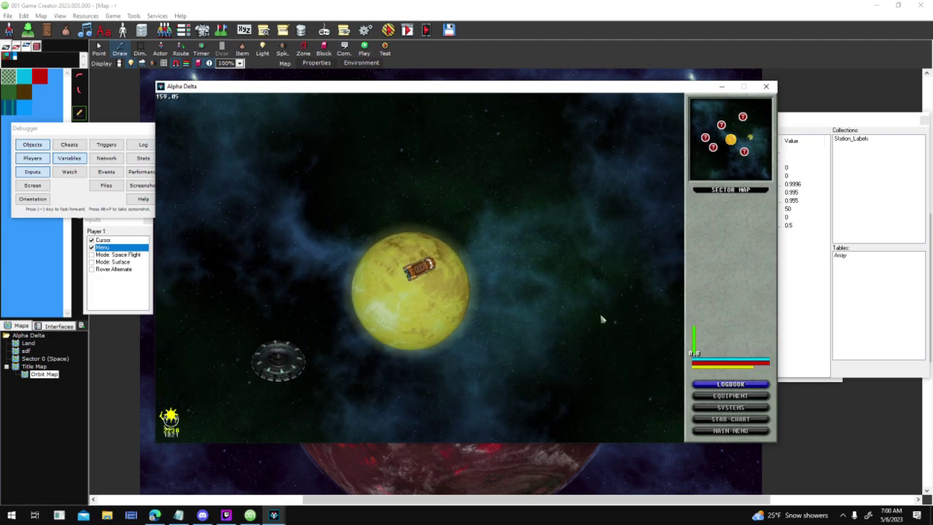
pyautogui.press('w')
pyautogui.press('d')
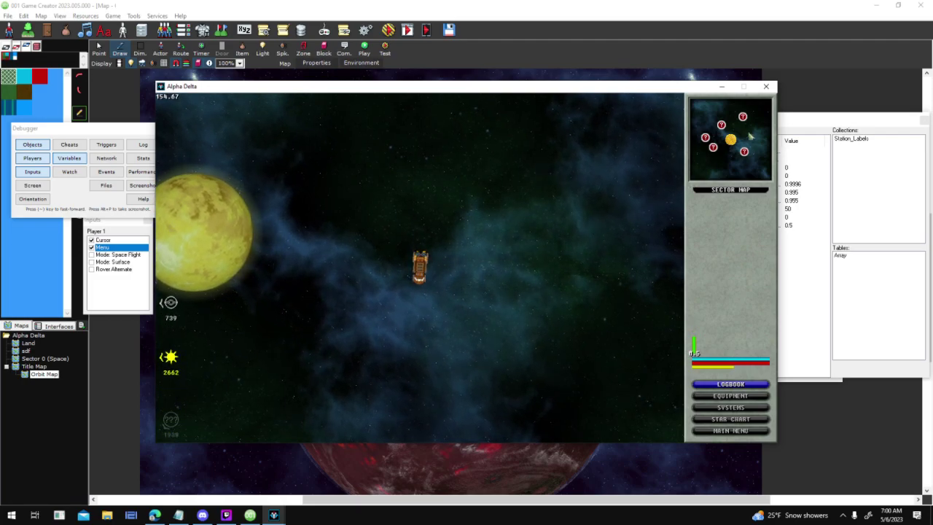
pyautogui.press('d')
pyautogui.press('d')
pyautogui.press('w')
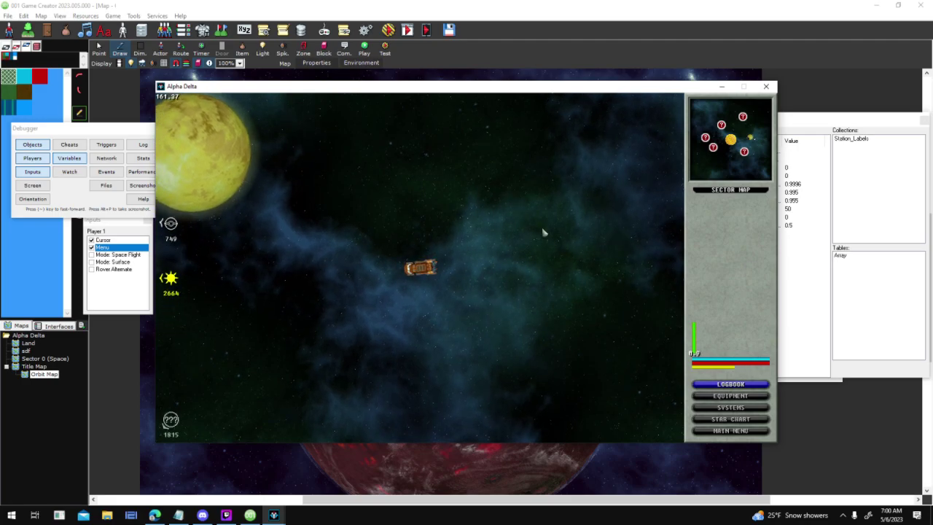
pyautogui.press('d')
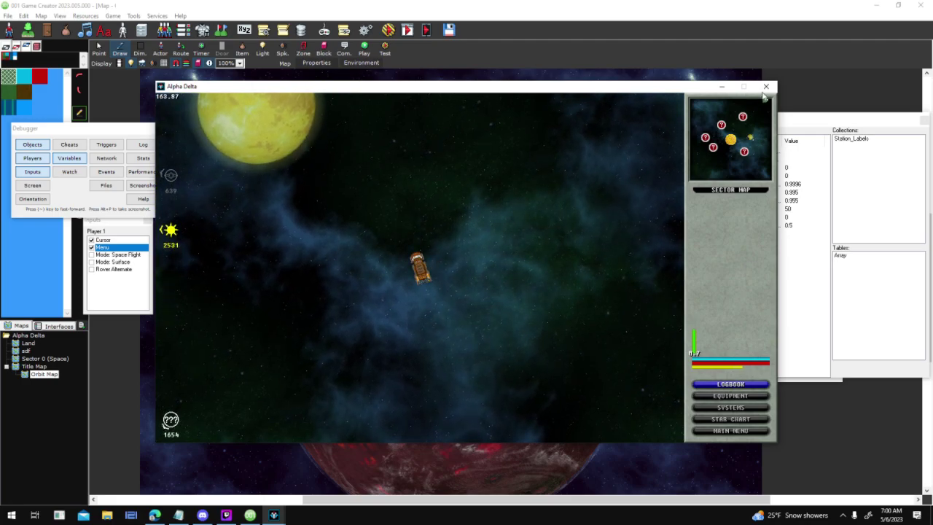
pyautogui.click(766, 86)
# - Open the Sector 0 (Space) map and review the settings of its BG_Starfield_Black_1 parallax layer
pyautogui.click(360, 63)
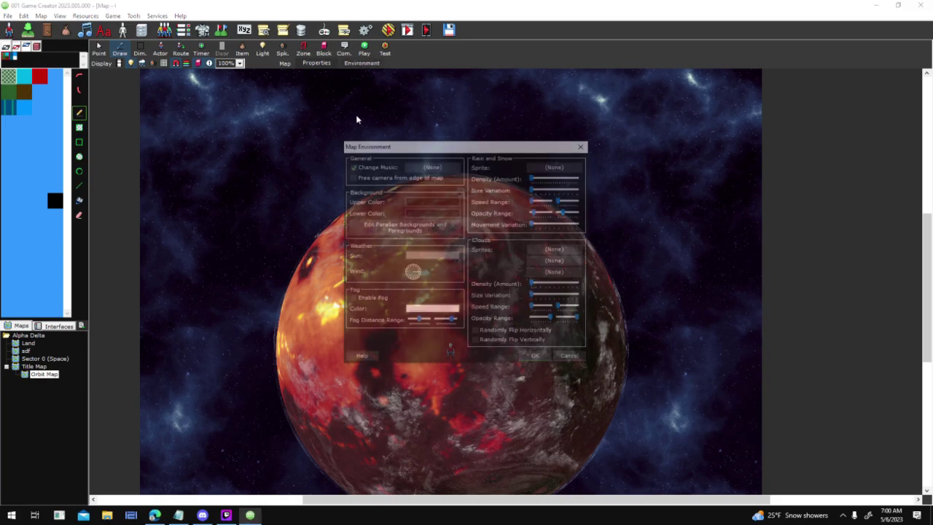
pyautogui.click(579, 359)
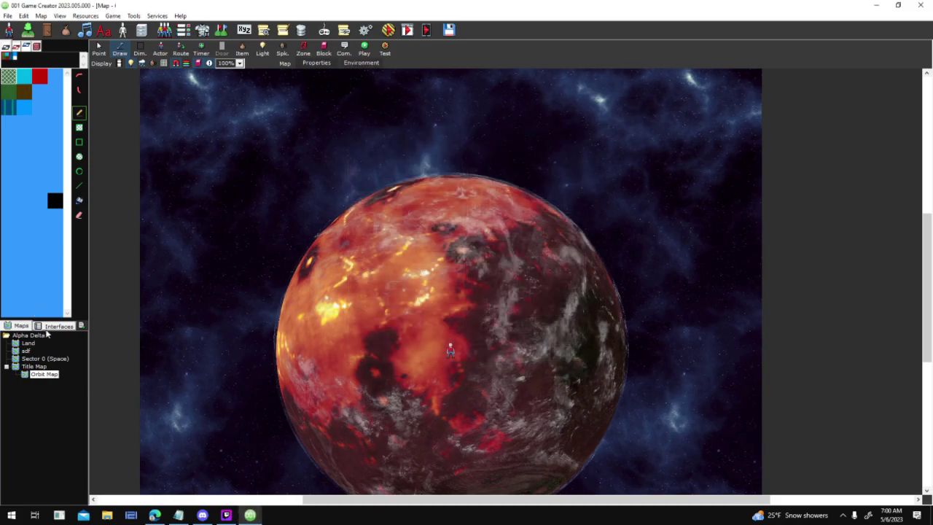
pyautogui.click(41, 359)
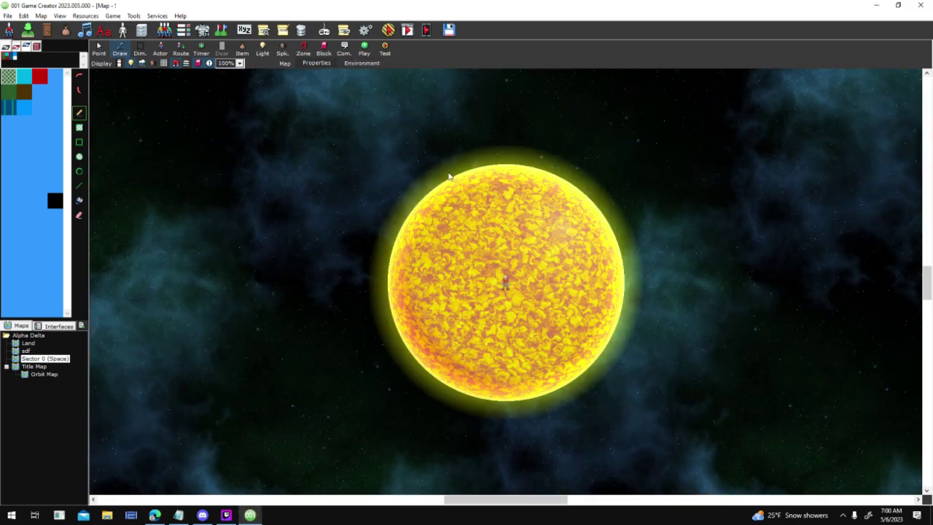
pyautogui.click(360, 63)
pyautogui.click(443, 230)
pyautogui.moveTo(414, 214); pyautogui.dragTo(414, 257)
pyautogui.click(427, 244)
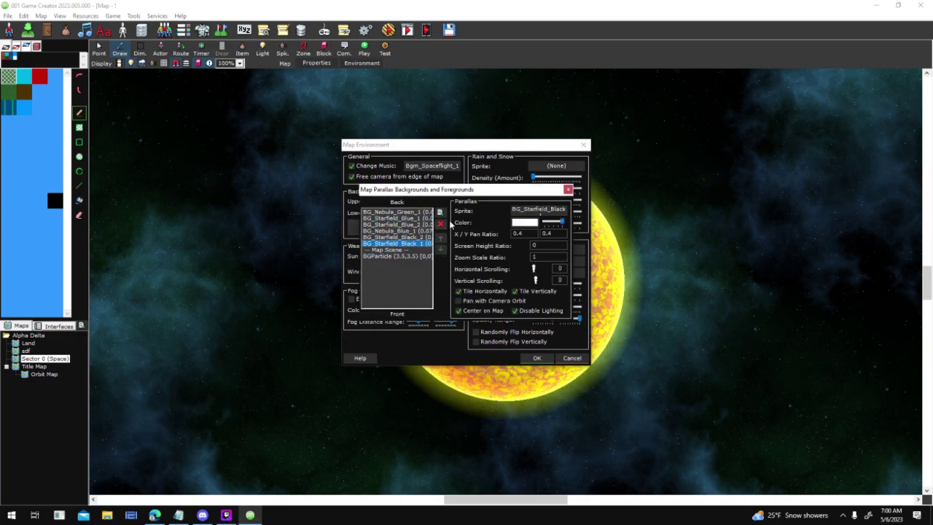
pyautogui.click(569, 190)
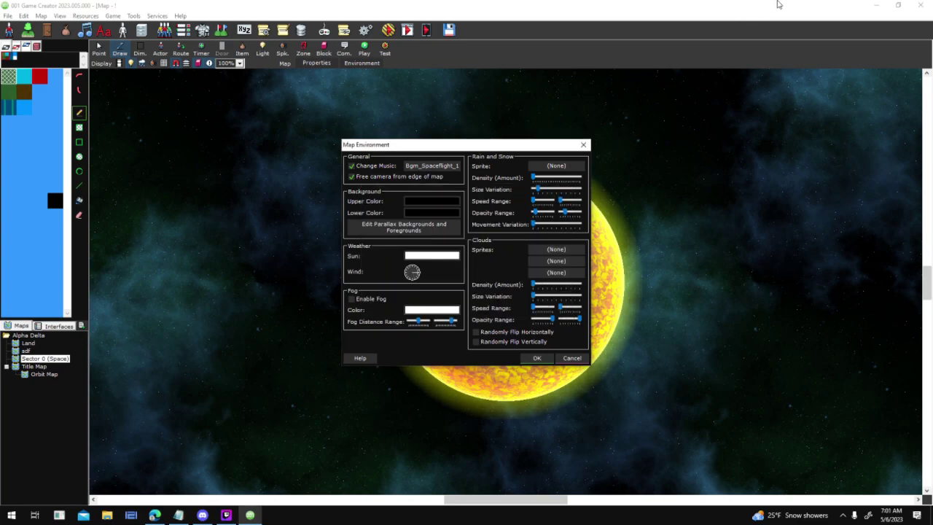
# - Compare the settings of the BG_Starfield_Black_1 and BG_Starfield_Black_2 parallax layers in Sector 0 (Space)
pyautogui.click(435, 230)
pyautogui.click(410, 244)
pyautogui.click(416, 237)
pyautogui.click(418, 244)
pyautogui.click(423, 238)
pyautogui.click(421, 244)
pyautogui.click(423, 238)
pyautogui.click(422, 244)
pyautogui.click(427, 239)
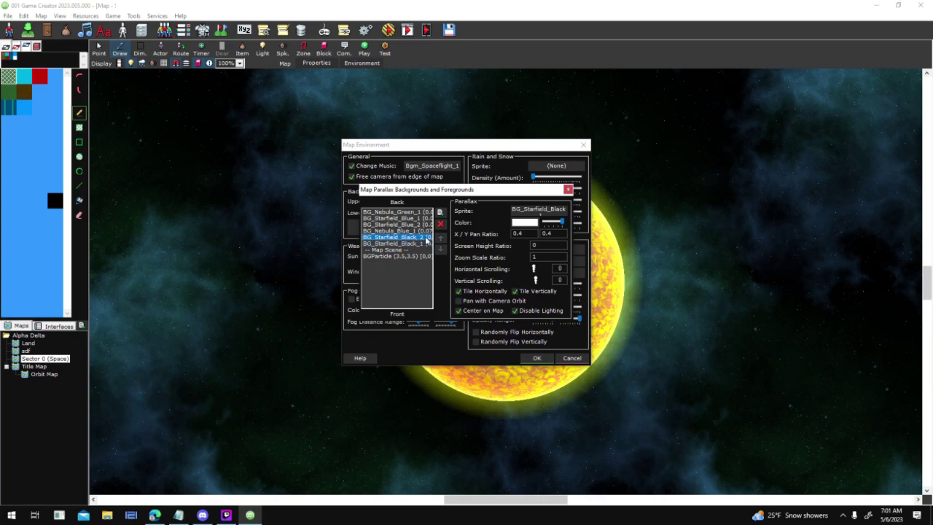
pyautogui.click(422, 244)
pyautogui.click(420, 237)
# - Add a new parallax layer to Sector 0 (Space) and move it directly behind the Map Scene
pyautogui.click(439, 212)
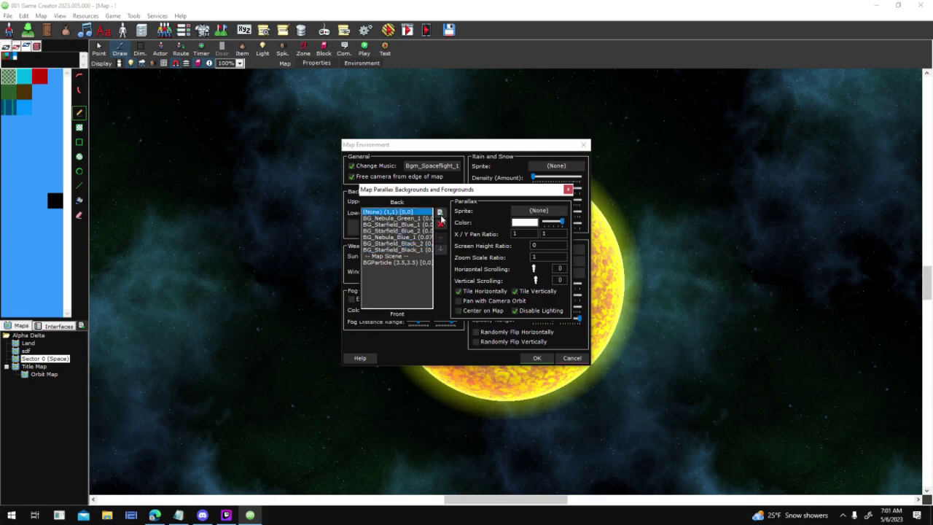
pyautogui.click(439, 249)
pyautogui.click(440, 249)
pyautogui.click(439, 249)
pyautogui.click(439, 249)
pyautogui.click(440, 250)
pyautogui.click(439, 249)
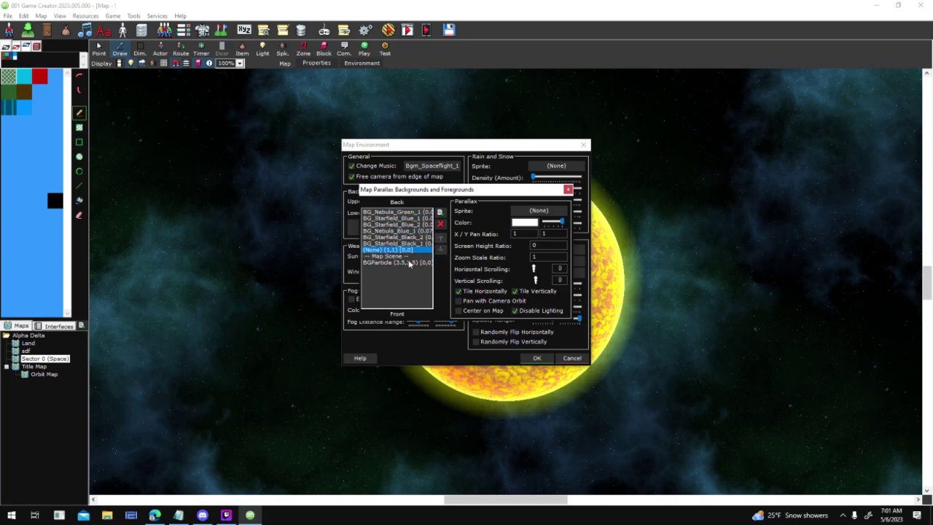
pyautogui.click(428, 244)
pyautogui.click(426, 251)
# - Give the new layer the BG_Starfield_Black_2 sprite from the Space backgrounds with X/Y pan ratios of 0.8, and confirm the environment
pyautogui.click(546, 213)
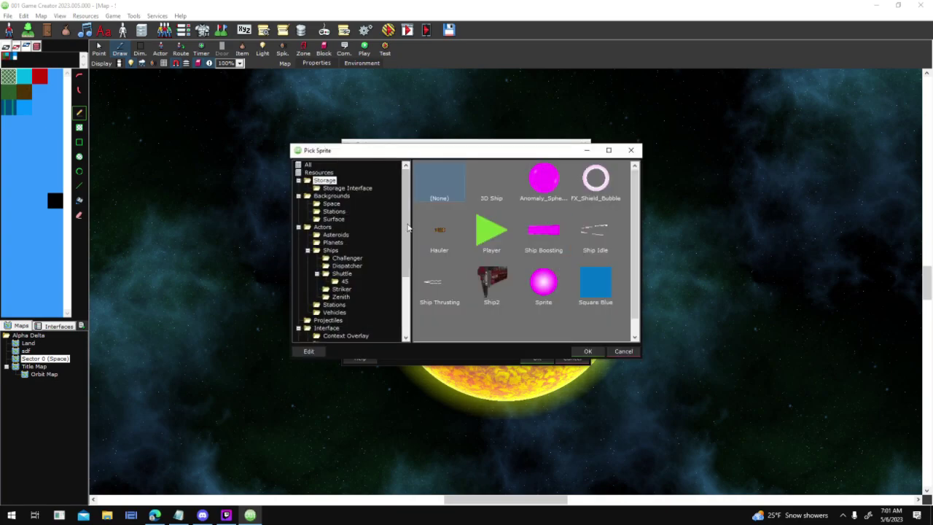
pyautogui.scroll(-4, 351, 205)
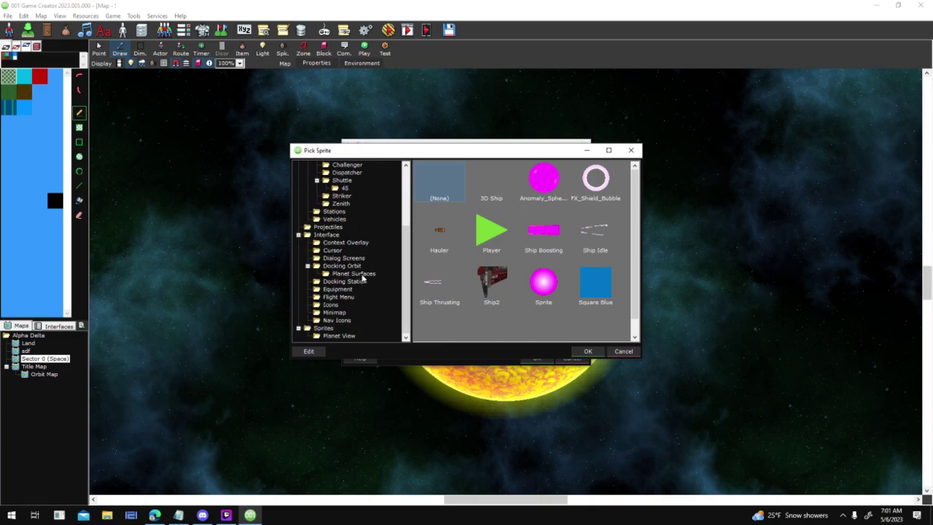
pyautogui.scroll(4, 351, 193)
pyautogui.click(334, 211)
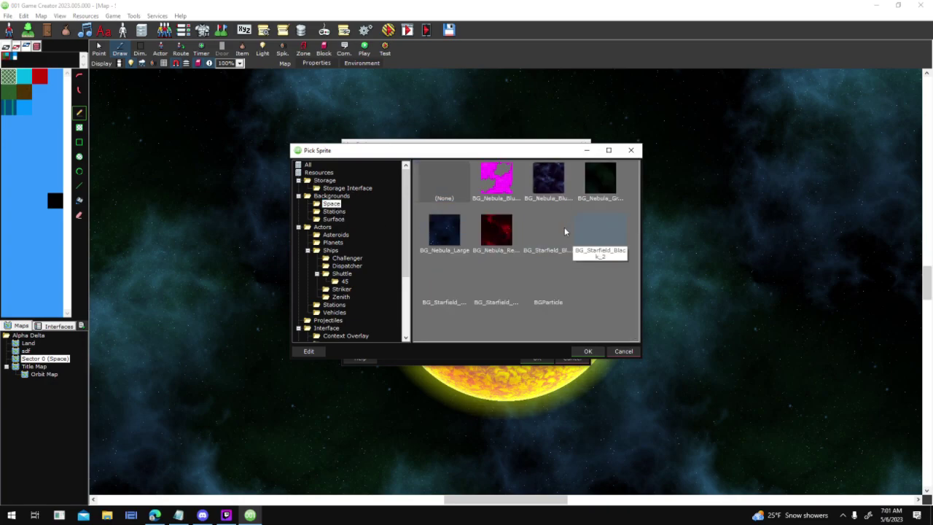
pyautogui.click(449, 291)
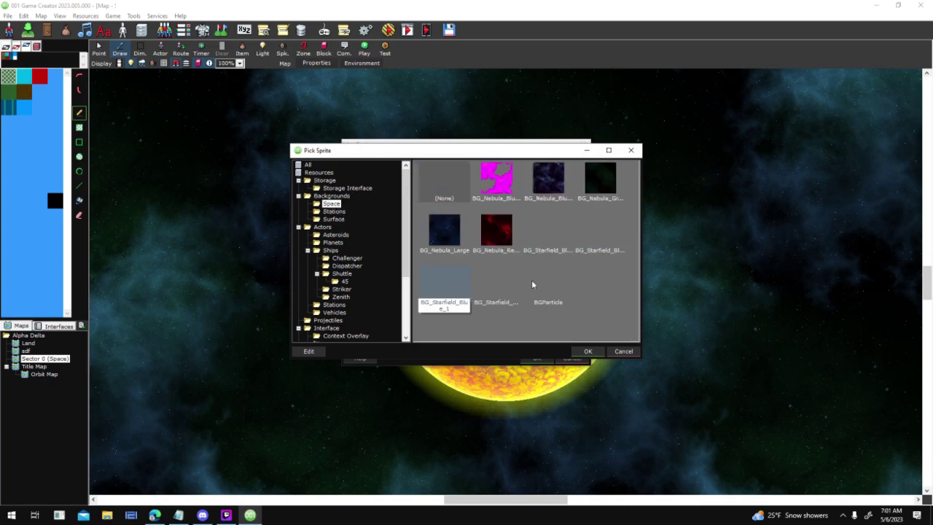
pyautogui.click(594, 234)
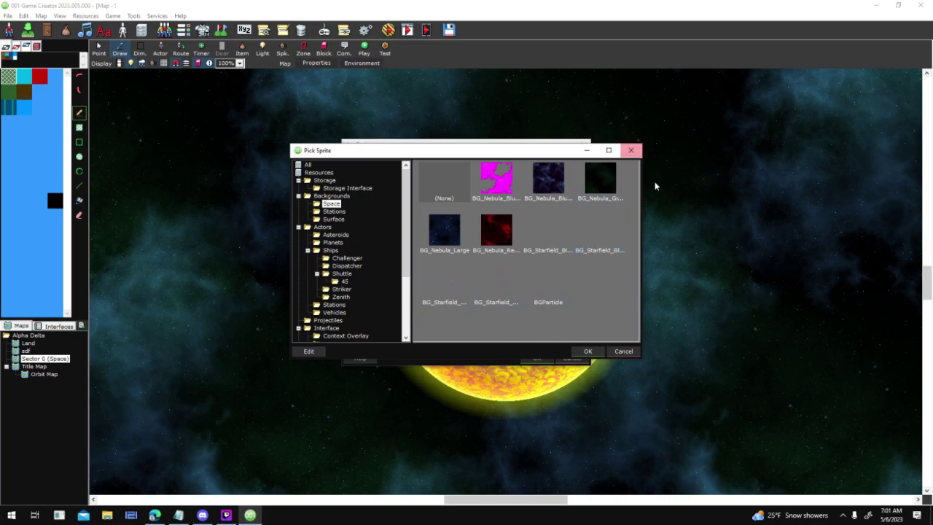
pyautogui.click(610, 229)
pyautogui.click(589, 351)
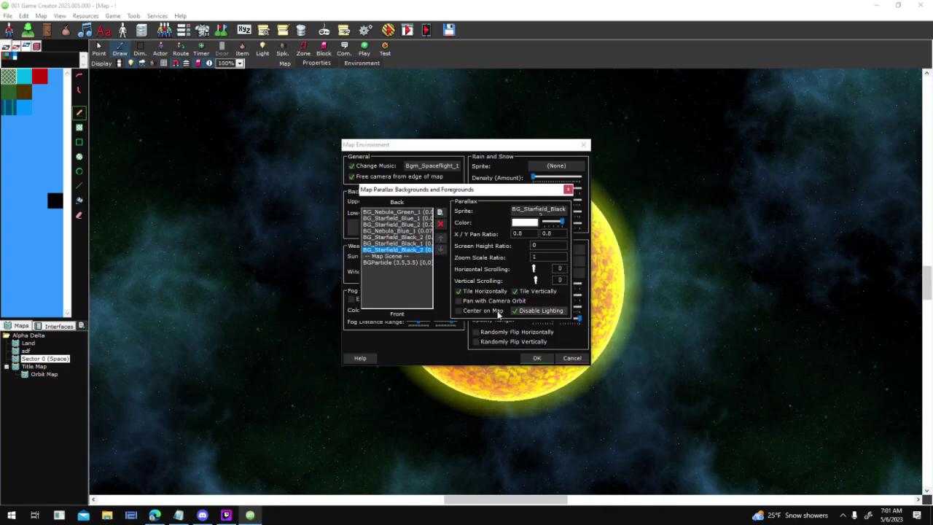
pyautogui.click(568, 190)
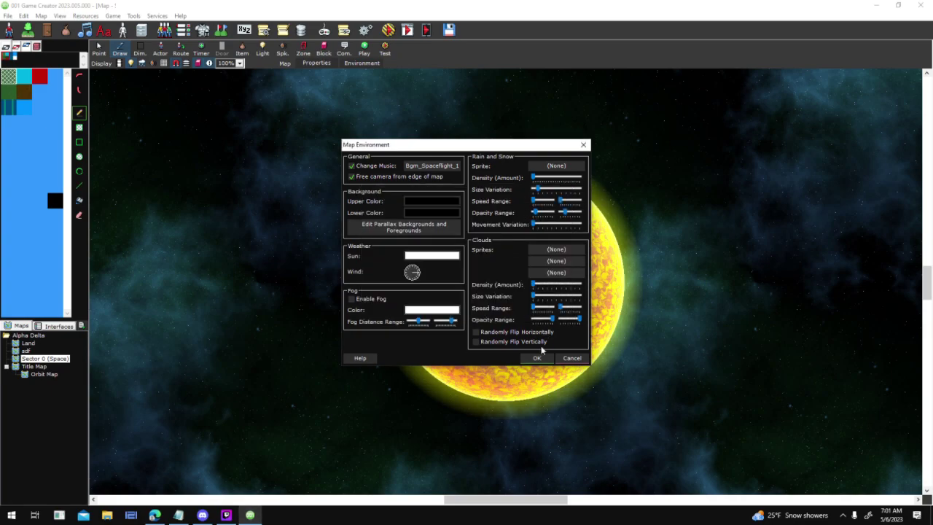
pyautogui.click(538, 358)
# - Run the game and start a new game to test the added starfield layer
pyautogui.moveTo(801, 150); pyautogui.dragTo(909, 178, button='middle')
pyautogui.moveTo(628, 159); pyautogui.dragTo(348, 74, button='middle')
pyautogui.click(381, 45)
pyautogui.press('Return')
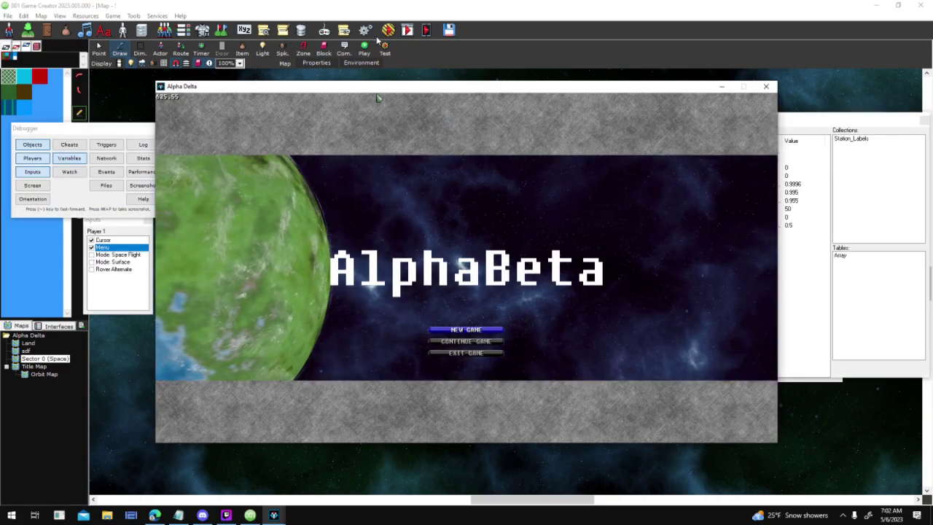
pyautogui.press('Return')
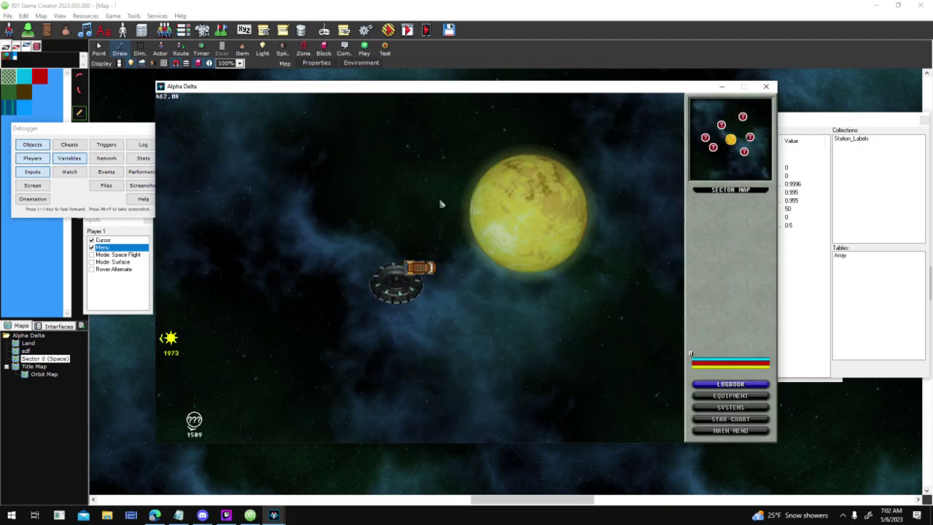
# - Fly the ship away from the station and past the yellow planet to examine the new starfield's parallax motion
pyautogui.press('Up')
pyautogui.press('Right')
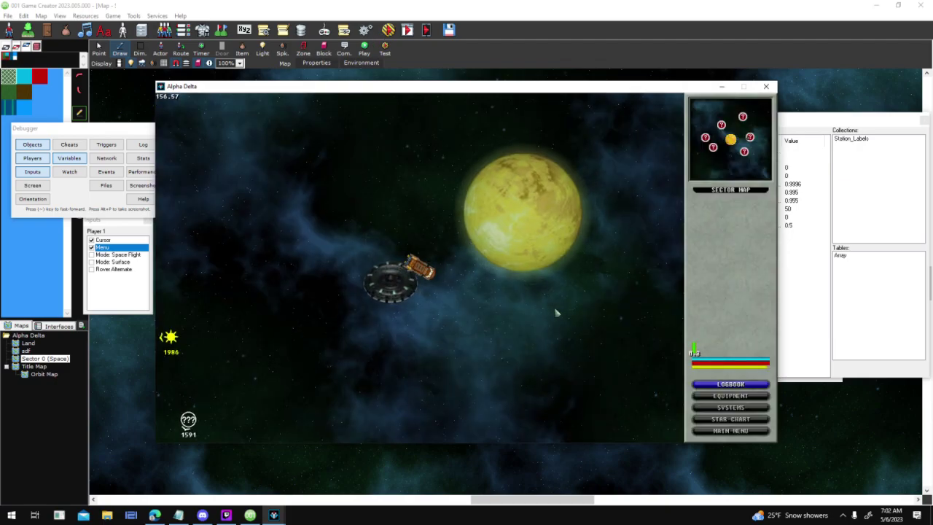
pyautogui.press('Up')
pyautogui.press('Left')
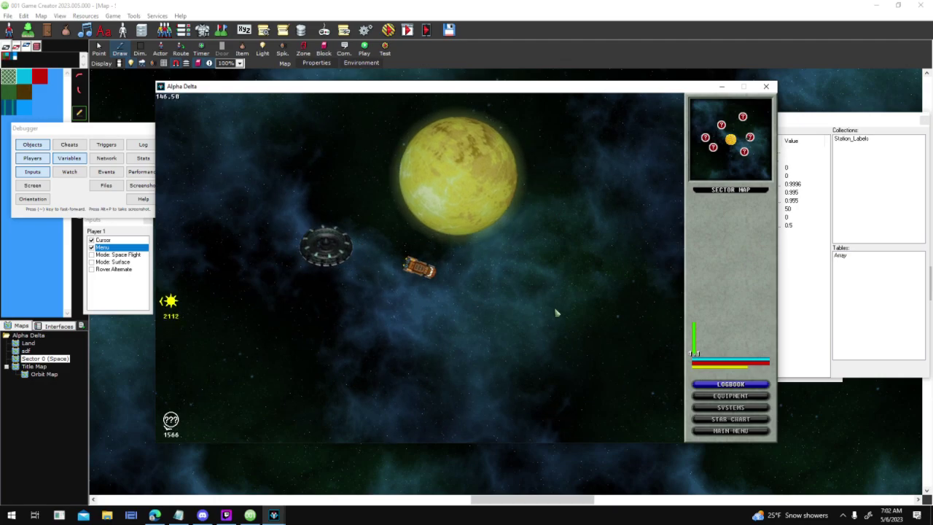
pyautogui.press('Up')
pyautogui.press('Right')
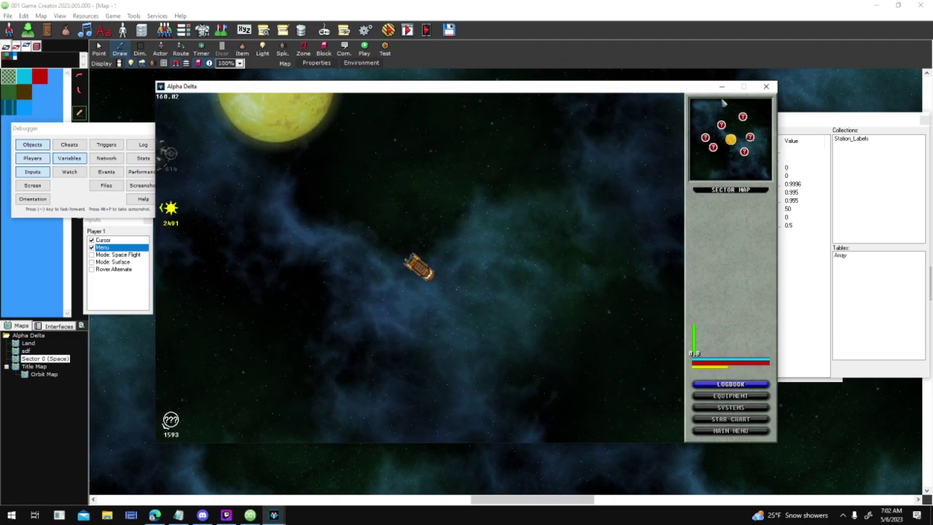
# - Close the test game and set the X/Y pan ratios of the BG_Starfield_Black_2 layer directly behind the Map Scene to 1.6
pyautogui.click(765, 87)
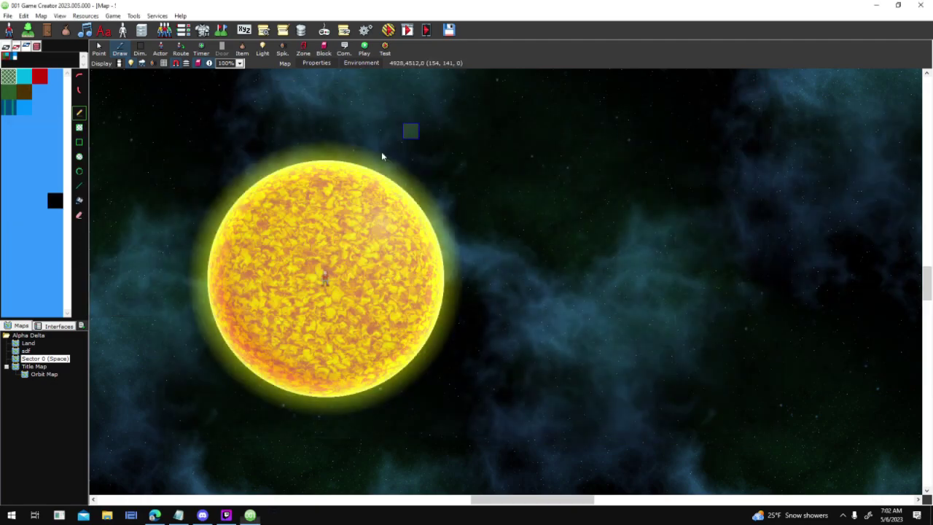
pyautogui.click(347, 64)
pyautogui.click(436, 225)
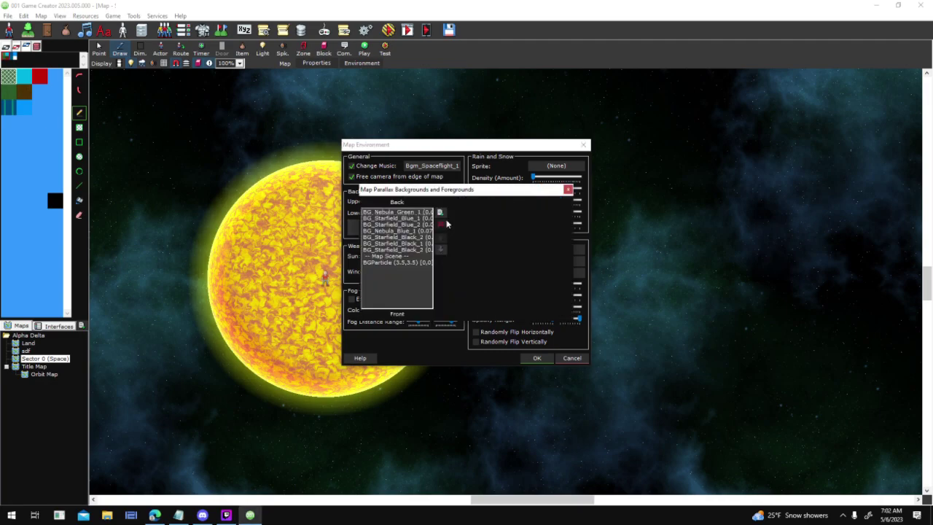
pyautogui.click(423, 250)
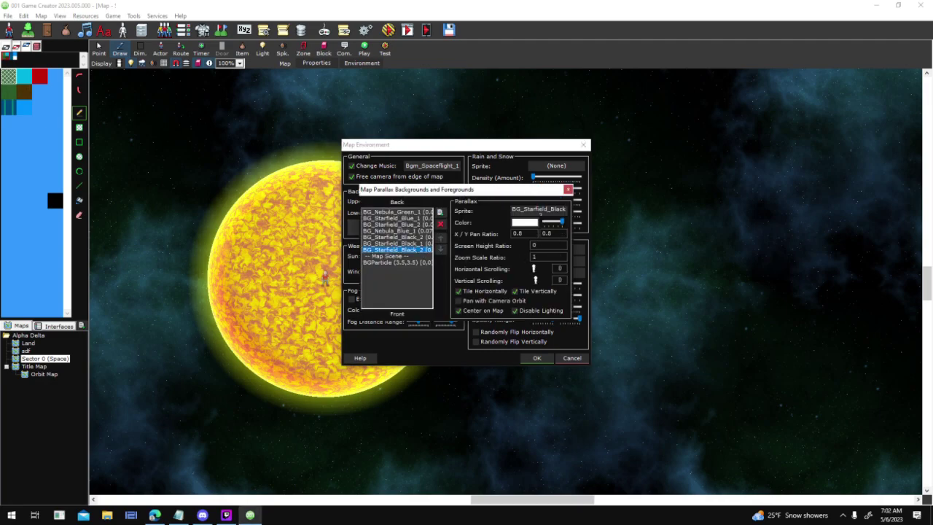
pyautogui.click(420, 262)
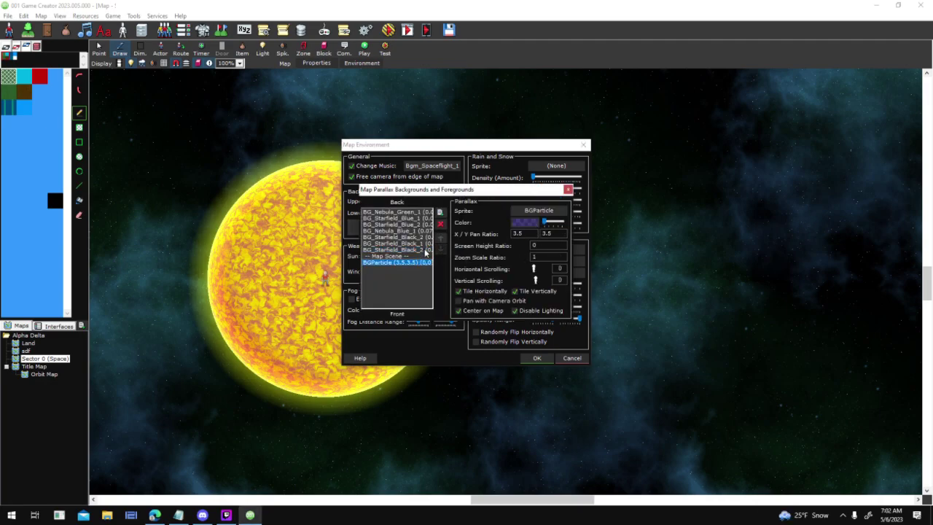
pyautogui.click(425, 250)
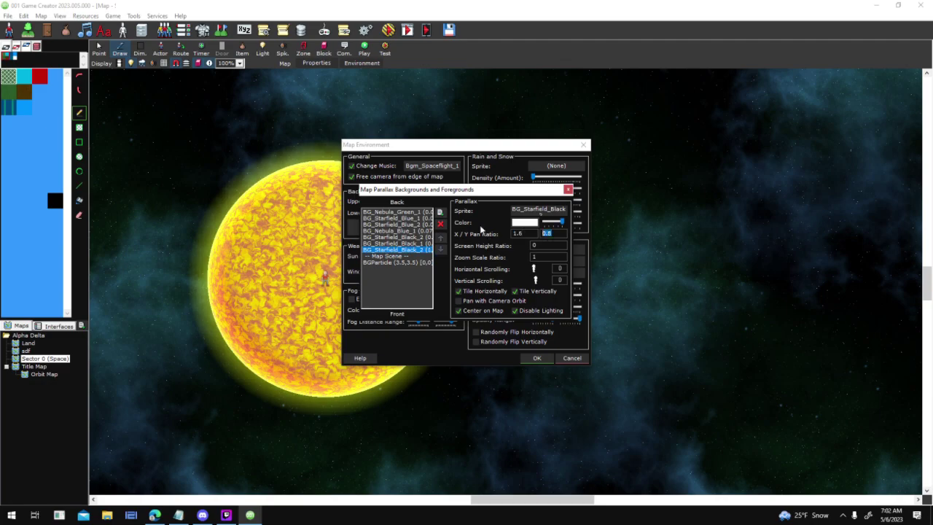
pyautogui.click(569, 191)
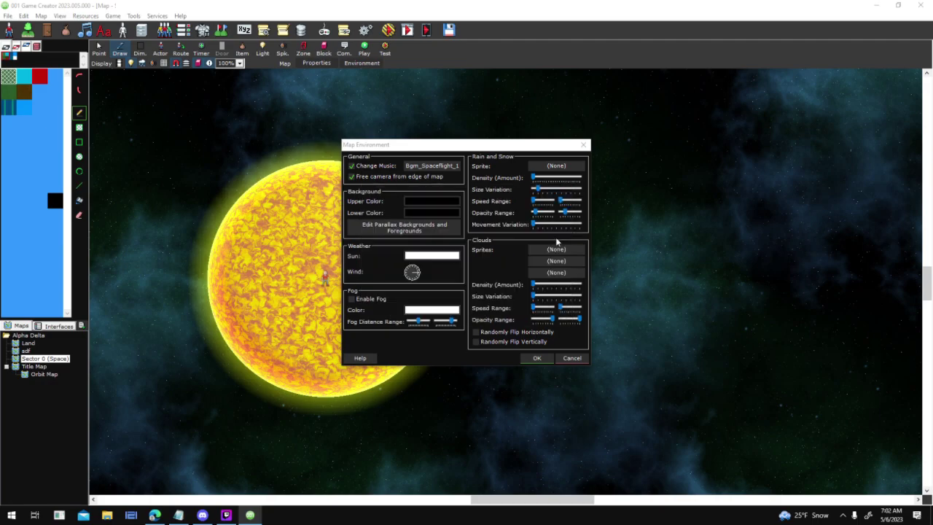
pyautogui.click(537, 357)
pyautogui.moveTo(799, 161); pyautogui.dragTo(633, 217, button='middle')
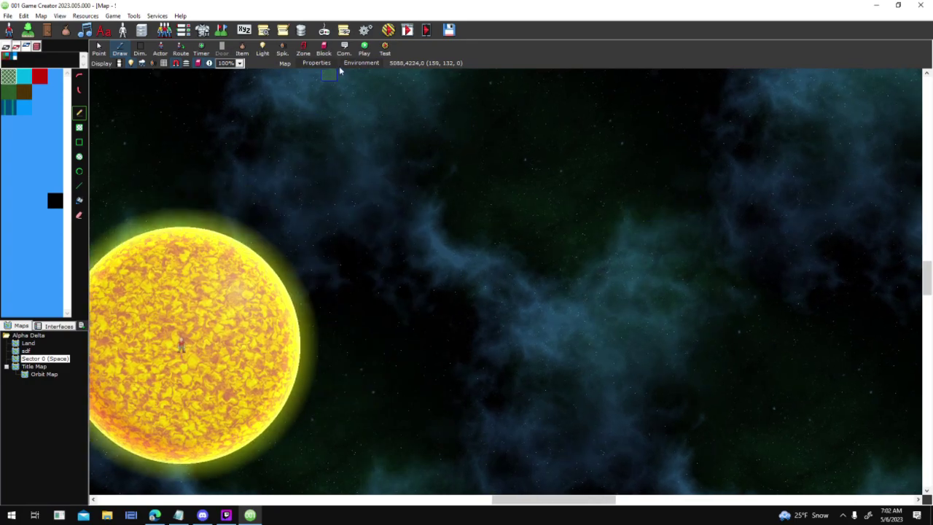
# - Change the sprite of the parallax layer directly behind the Map Scene to BG_Starfield_Black_1 and confirm the environment
pyautogui.click(357, 63)
pyautogui.click(439, 229)
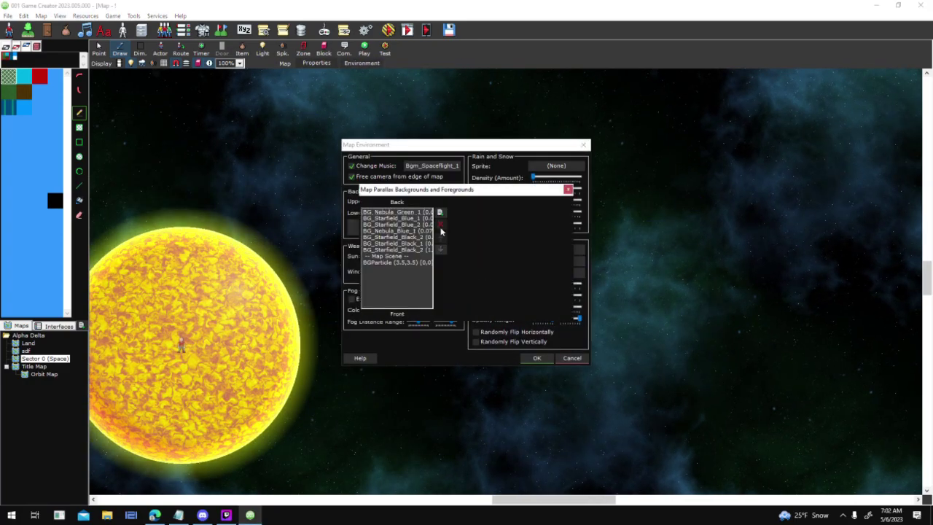
pyautogui.click(412, 250)
pyautogui.click(540, 212)
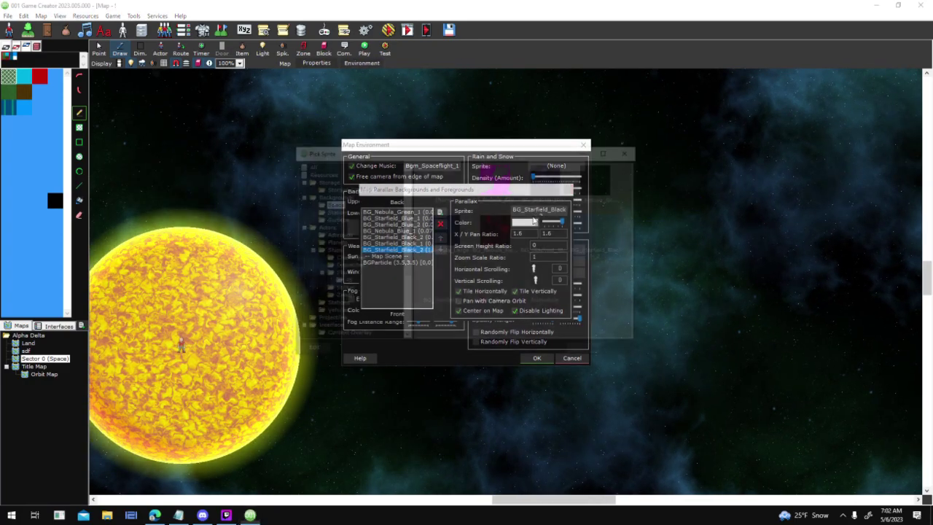
pyautogui.click(588, 350)
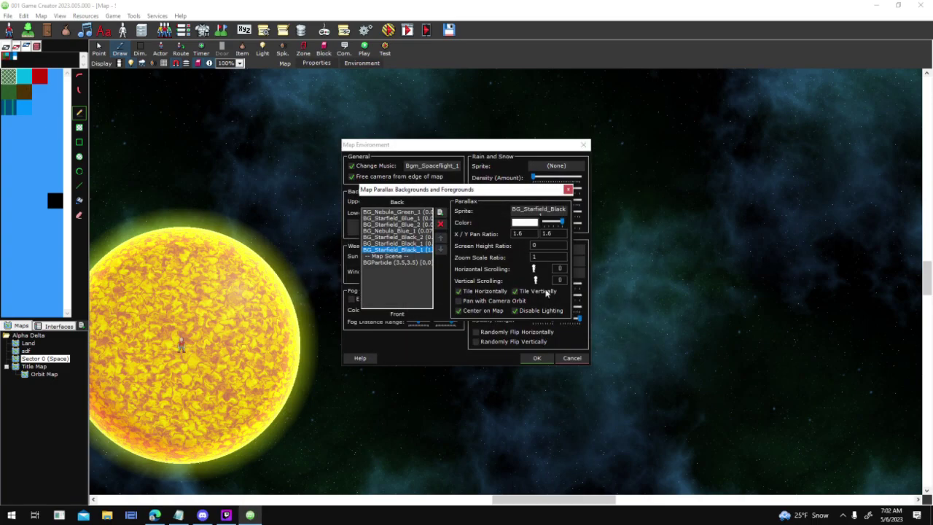
pyautogui.click(536, 358)
pyautogui.click(538, 357)
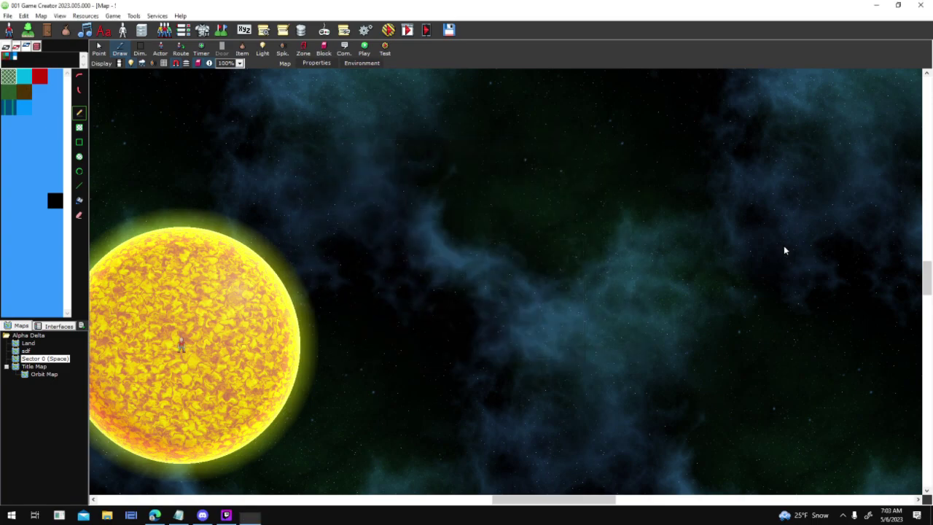
# - Run the game with the default testing options and start a new game to test the revised starfield layer
pyautogui.moveTo(756, 207); pyautogui.dragTo(541, 171, button='middle')
pyautogui.moveTo(576, 122); pyautogui.dragTo(435, 109, button='middle')
pyautogui.click(390, 51)
pyautogui.press('Return')
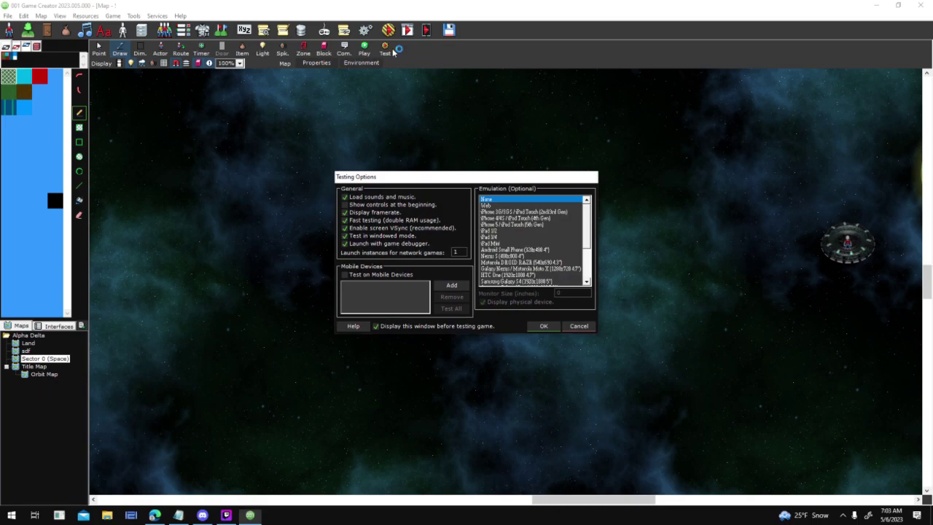
pyautogui.press('Return')
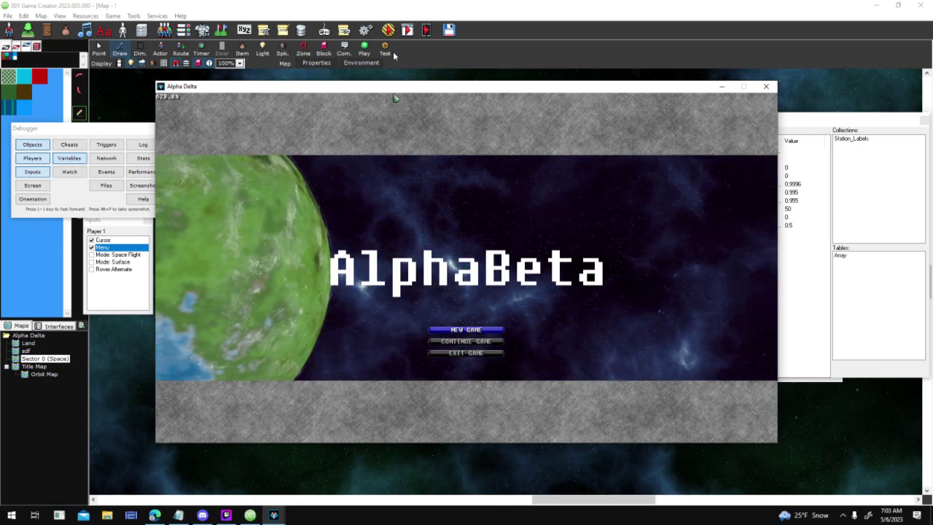
pyautogui.press('Return')
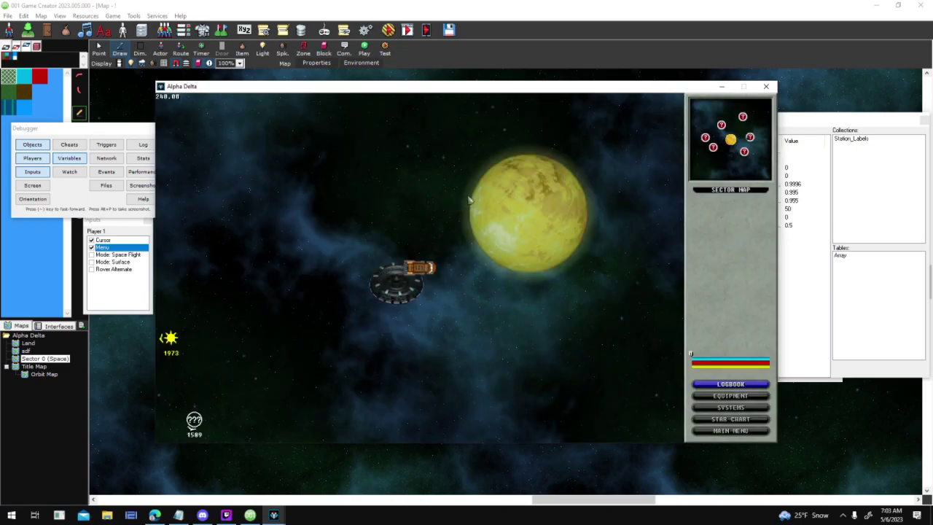
# - Fly the ship away from the station while turning to examine the starfield's parallax motion, and close the test game
pyautogui.moveTo(501, 322); pyautogui.dragTo(505, 315)
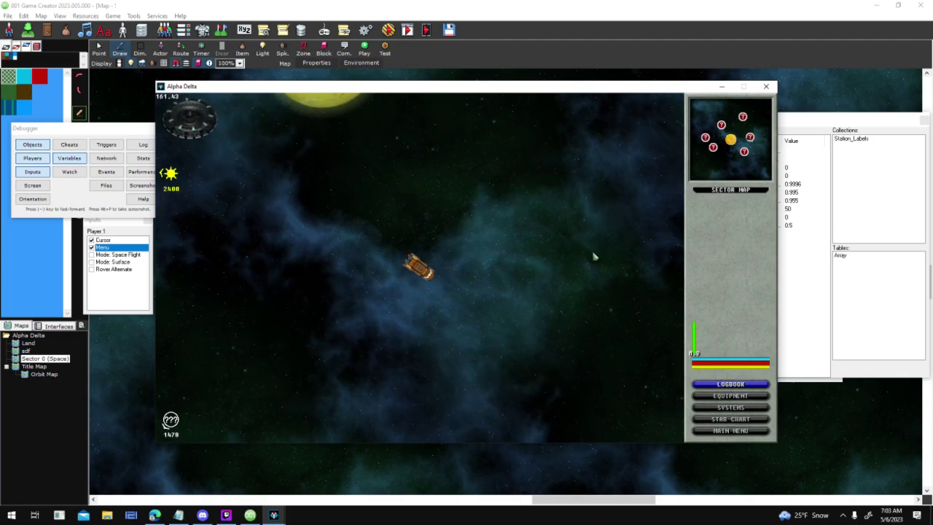
pyautogui.press('a')
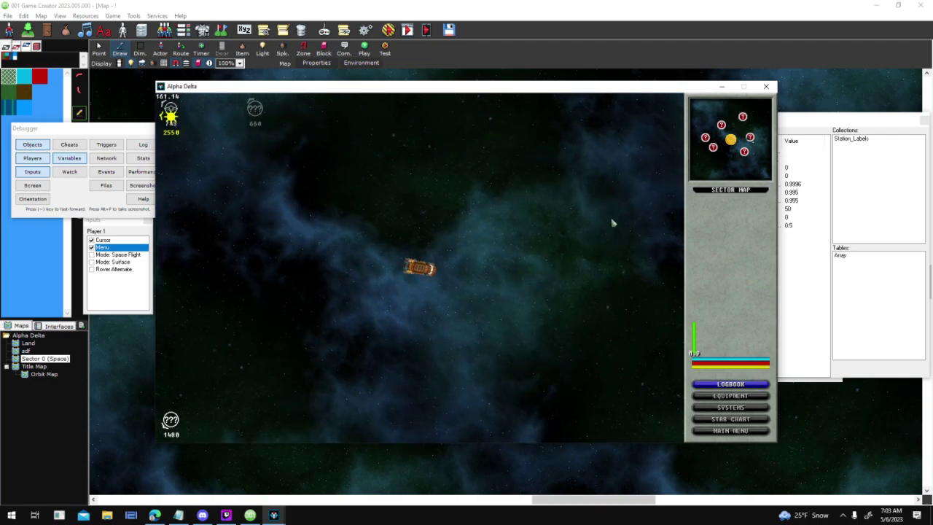
pyautogui.press('a')
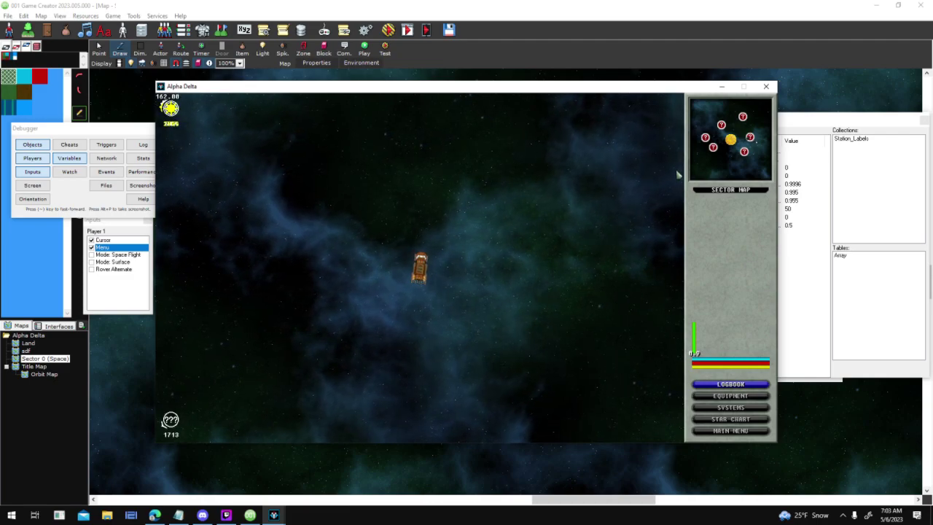
pyautogui.press('a')
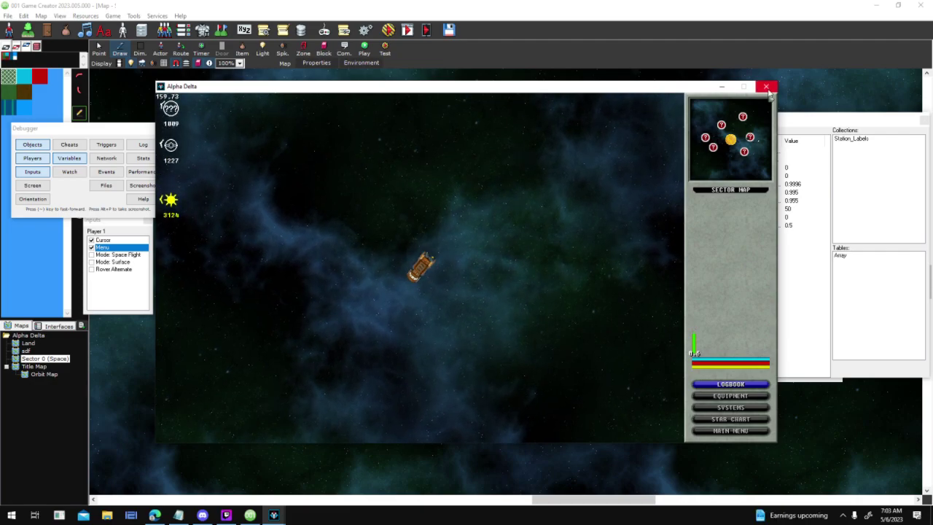
pyautogui.click(766, 86)
# - Edit the X/Y pan ratios of the BG_Starfield_Black_1 layer directly behind the Map Scene and confirm the environment
pyautogui.click(362, 63)
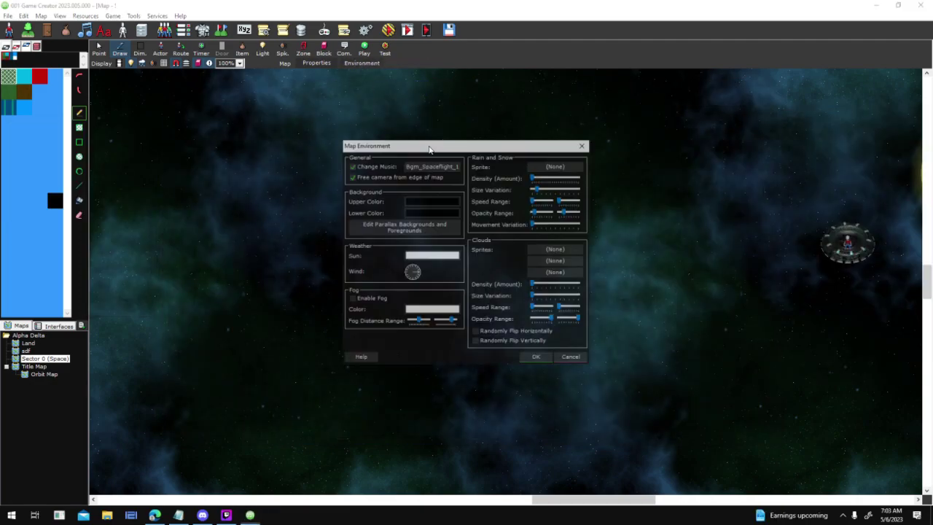
pyautogui.click(436, 222)
pyautogui.click(409, 250)
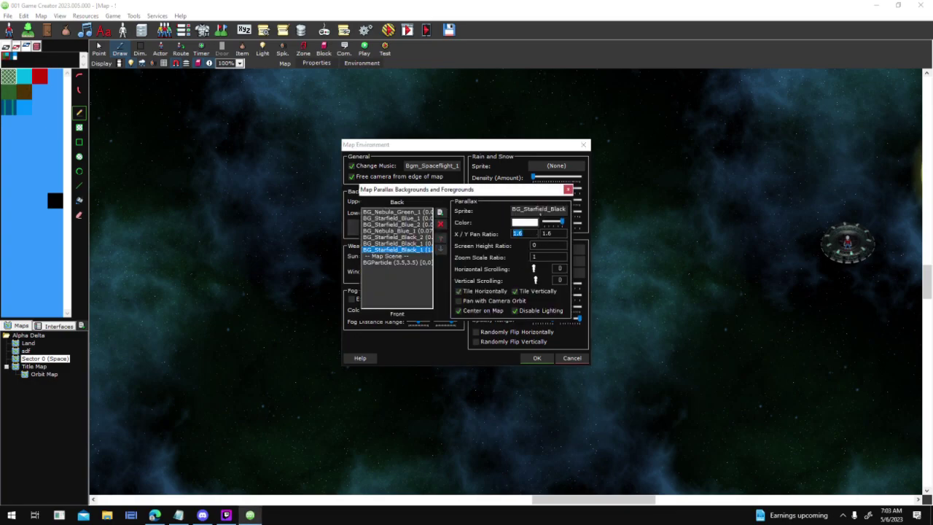
pyautogui.click(570, 190)
pyautogui.click(536, 358)
pyautogui.moveTo(827, 187); pyautogui.dragTo(736, 214, button='middle')
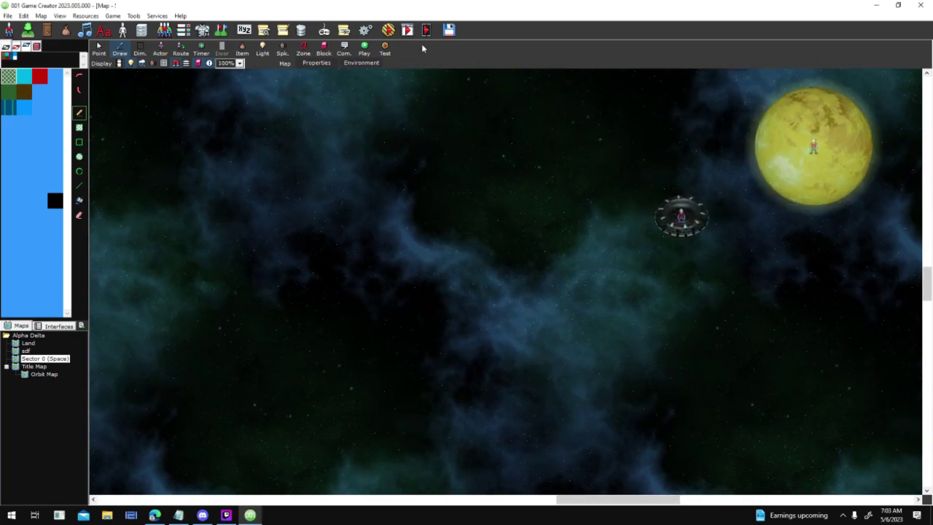
# - Run a new game, fly the ship away from the station to check the parallax motion again, and quit the test
pyautogui.click(386, 47)
pyautogui.press('Return')
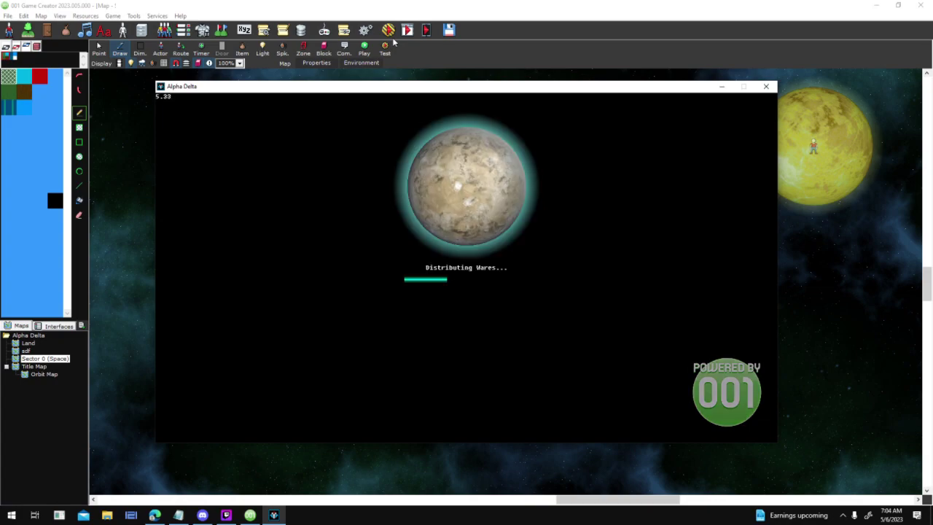
pyautogui.press('Return')
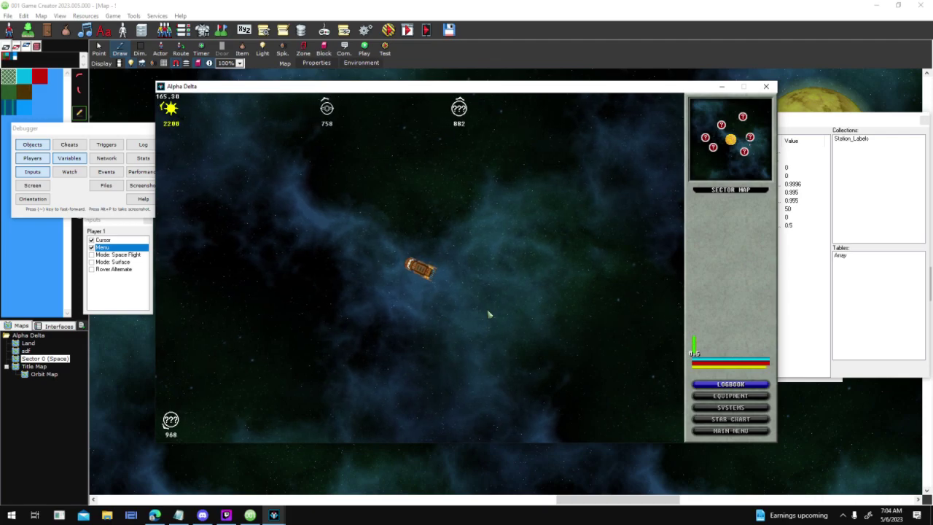
pyautogui.press('Escape')
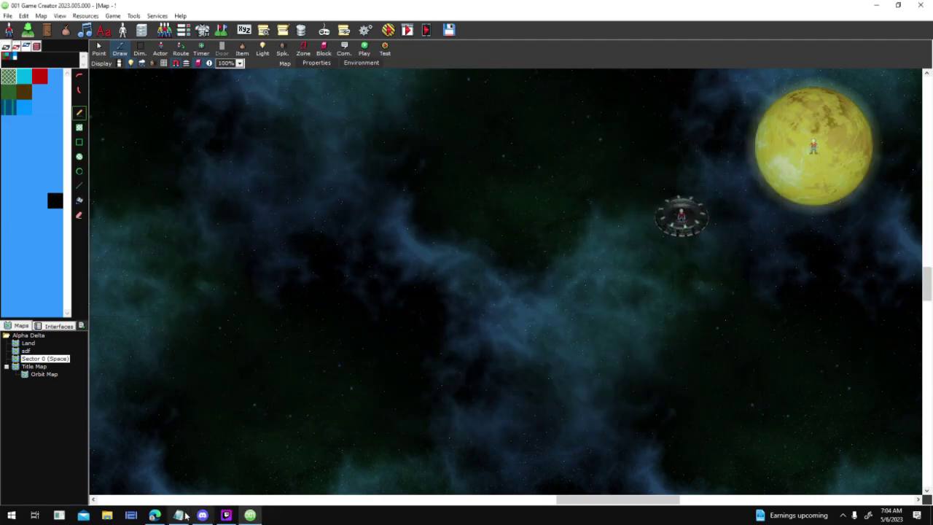
# - Switch to To Do.txt in Notepad, mark "Add more parallax layers for star depth" as done with an X, and save the file
pyautogui.click(184, 516)
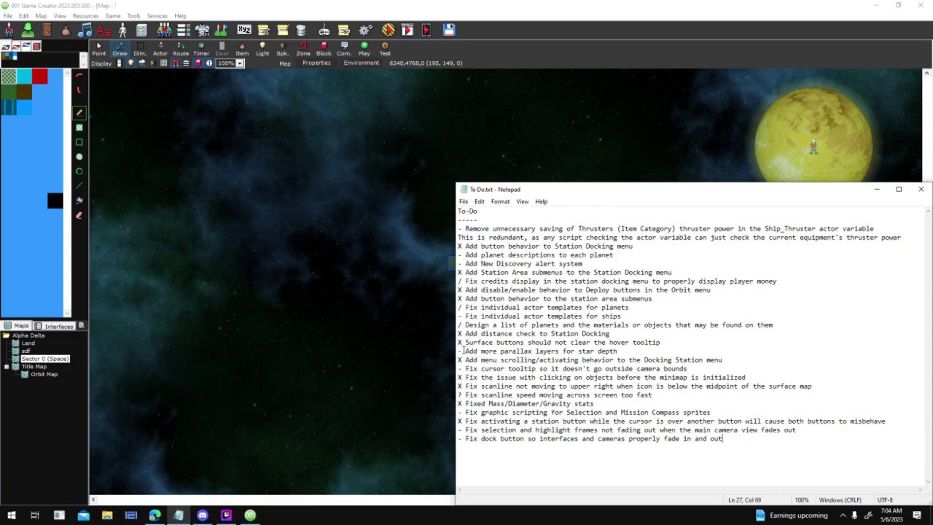
pyautogui.press('BackSpace')
pyautogui.write('X')
pyautogui.click(463, 202)
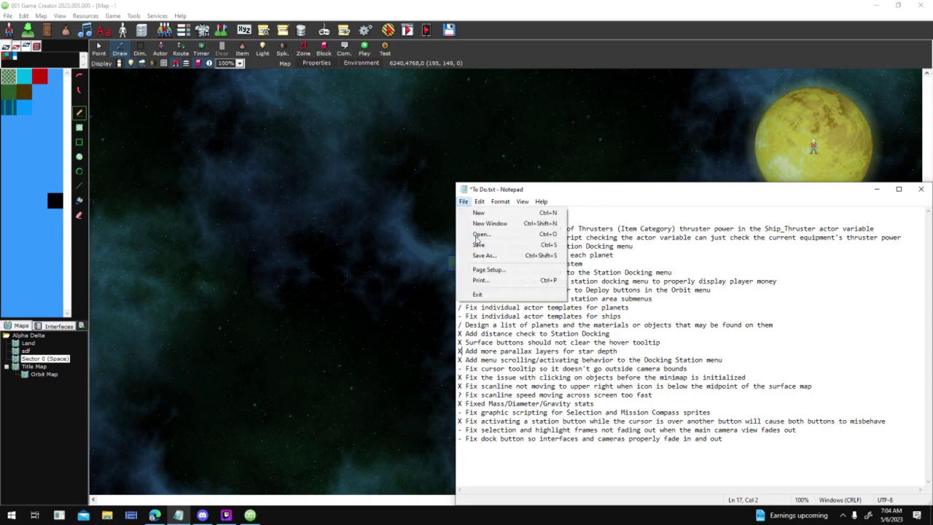
# - Save the To Do.txt list in Notepad
pyautogui.click(477, 245)
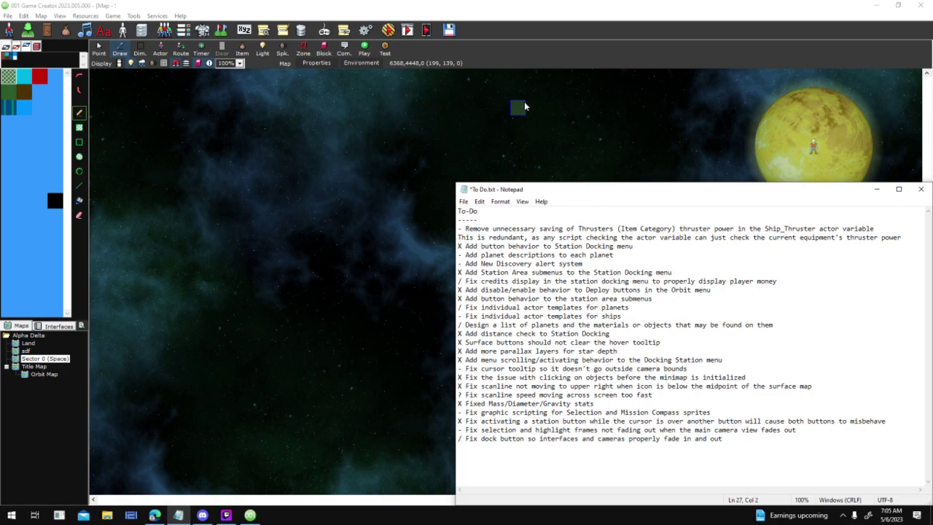
# - Test-run the game without device emulation and check docking at Helios Station in a new game
pyautogui.click(373, 35)
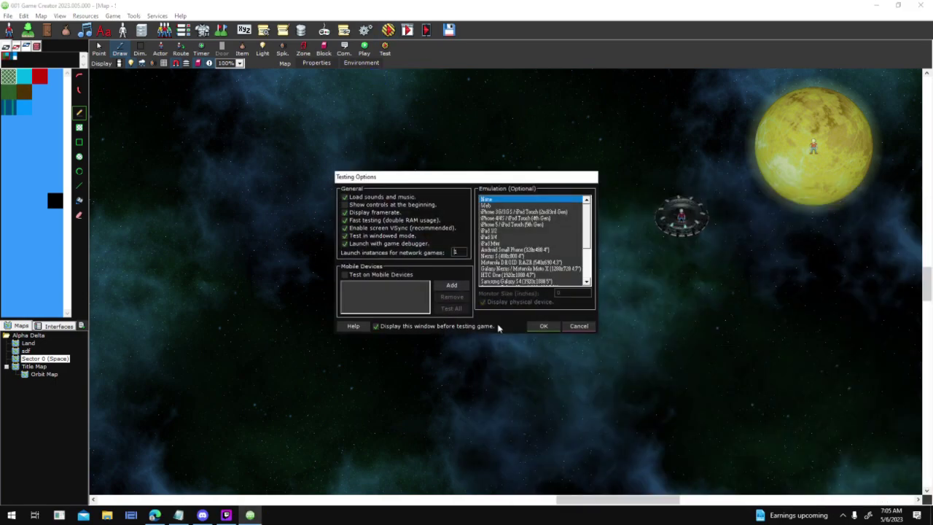
pyautogui.click(529, 324)
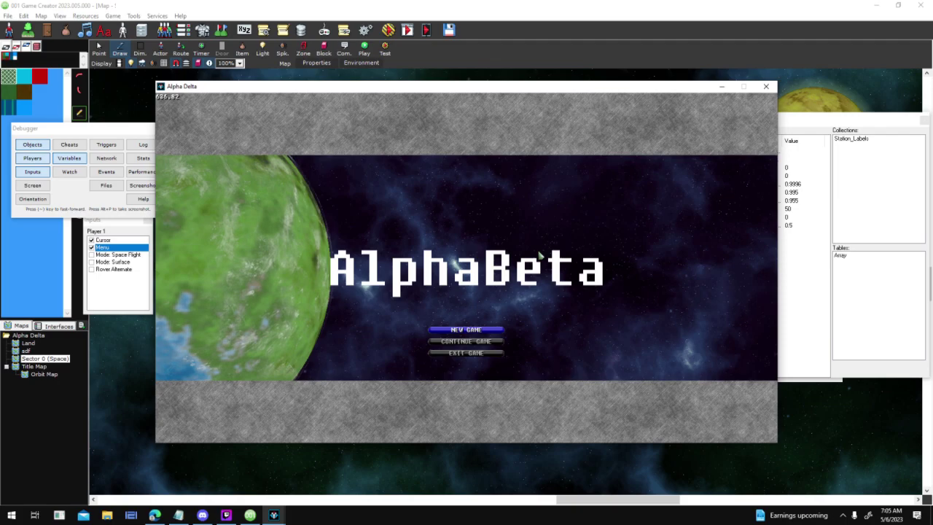
pyautogui.press('Return')
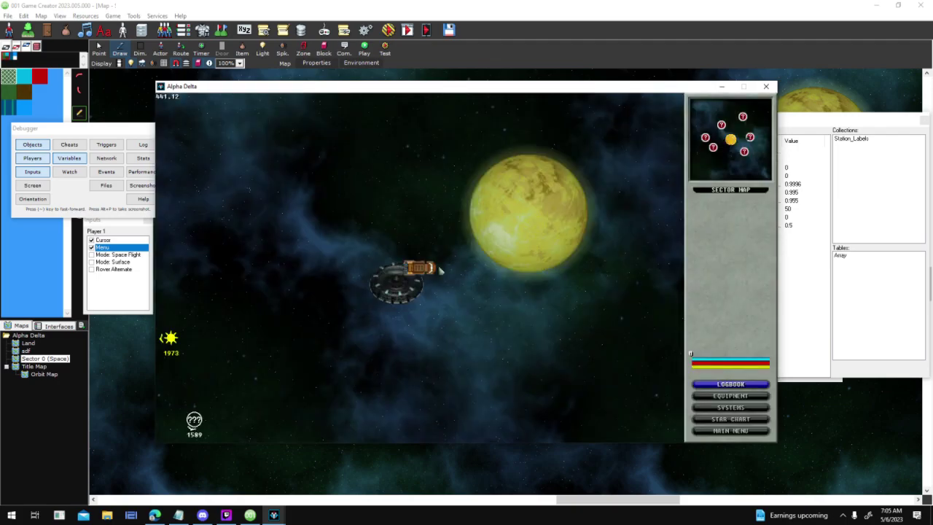
pyautogui.click(755, 206)
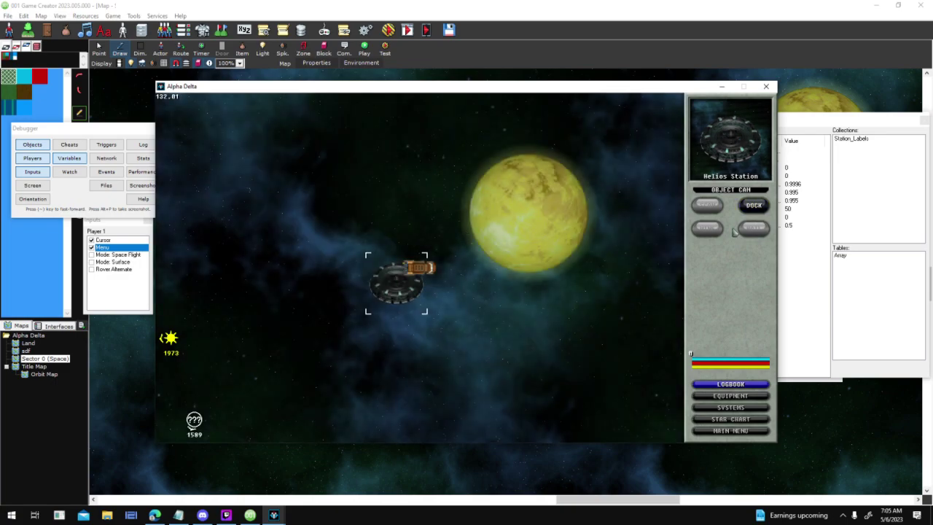
pyautogui.click(752, 213)
pyautogui.press('Escape')
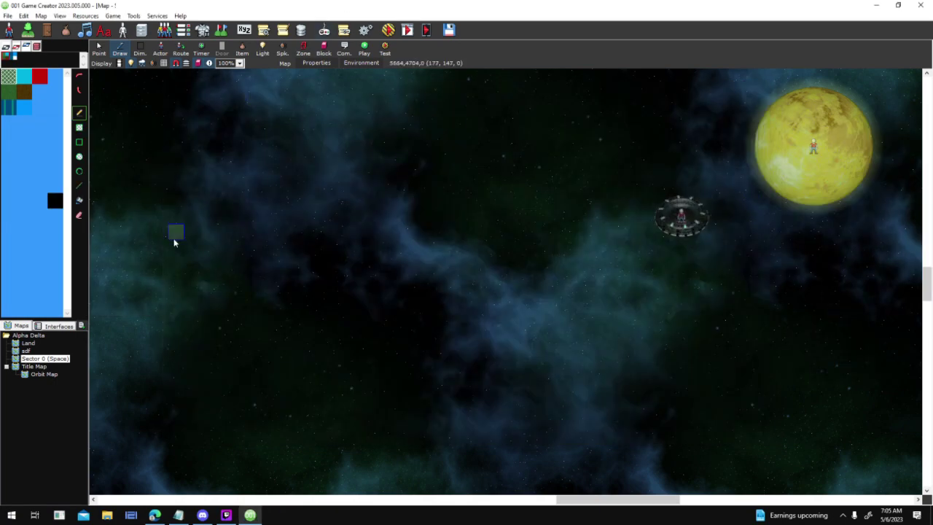
# - Open the Activated script of the Context Dock field in the Context Overlay interface
pyautogui.click(58, 326)
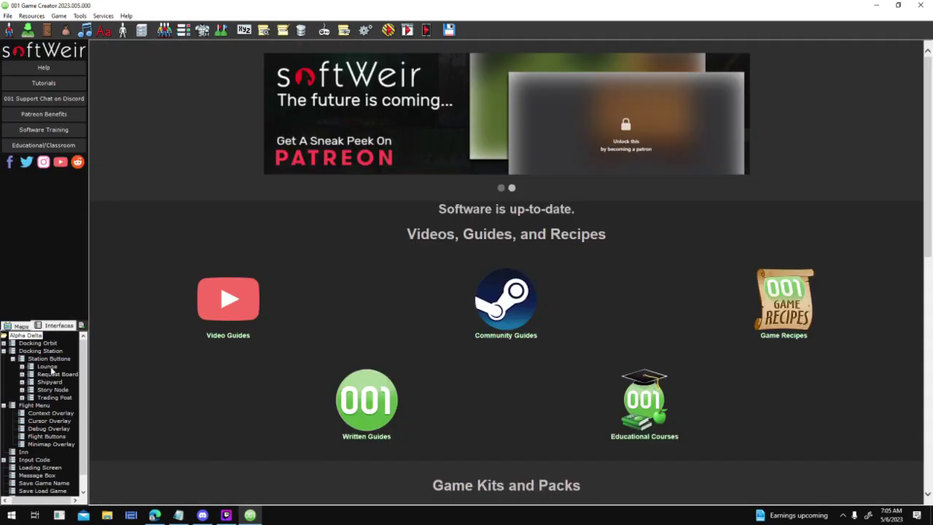
pyautogui.doubleClick(66, 413)
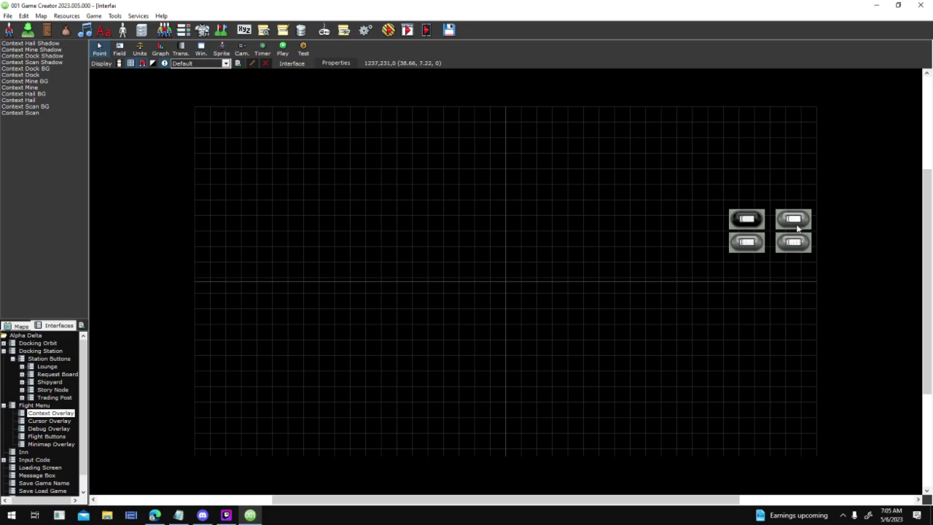
pyautogui.doubleClick(797, 228)
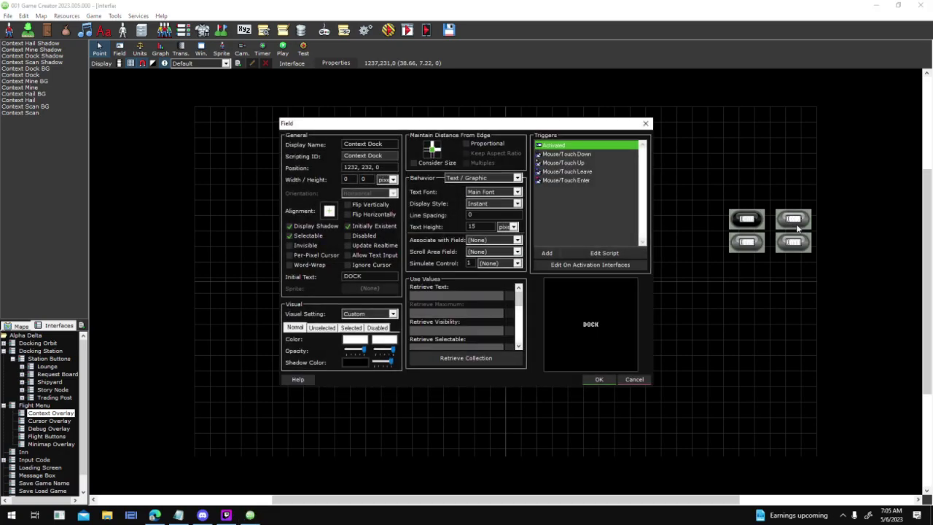
pyautogui.doubleClick(616, 145)
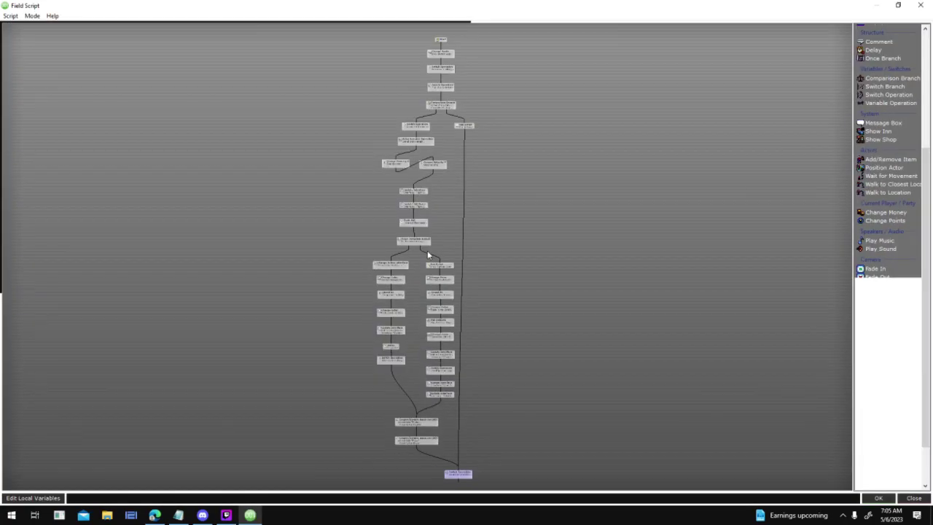
# - Check the settings of the Fade Out event for the space view camera and move it closer to the Actor Template Branch
pyautogui.scroll(5, 447, 228)
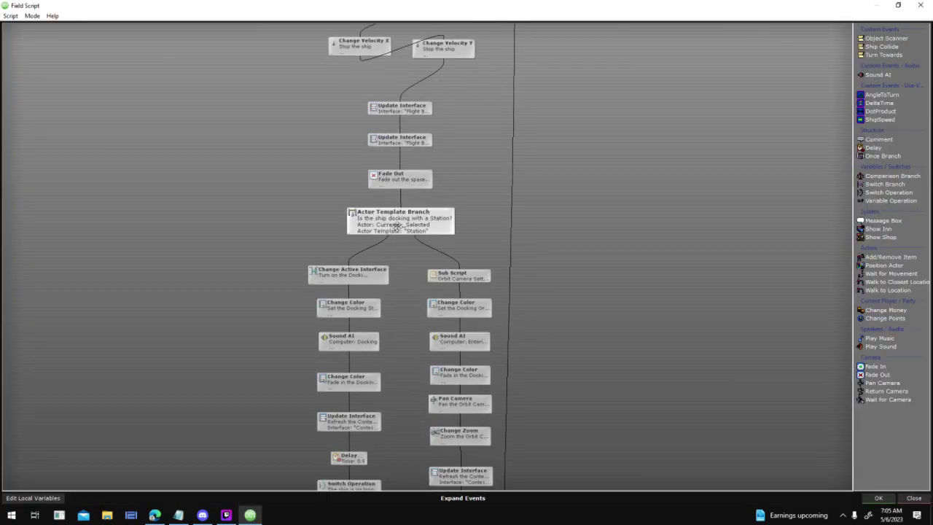
pyautogui.scroll(2, 456, 230)
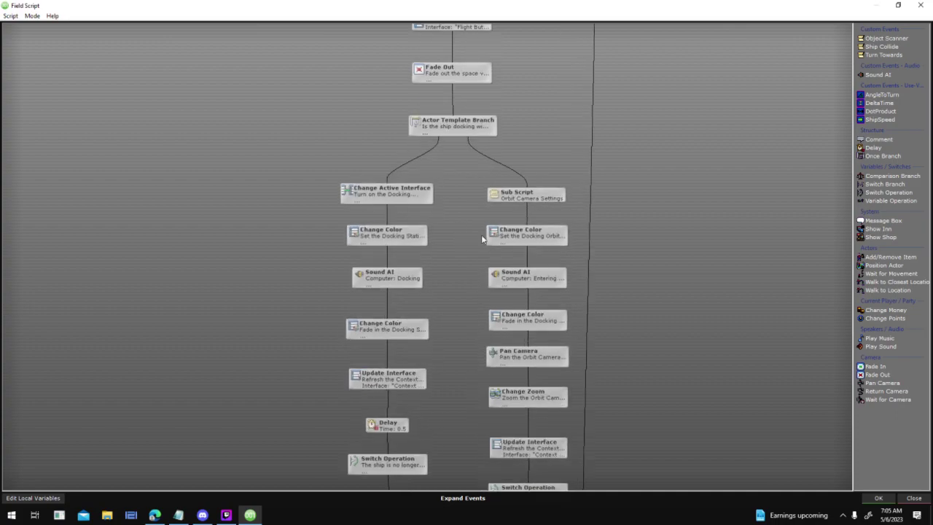
pyautogui.moveTo(386, 239)
pyautogui.moveTo(380, 278)
pyautogui.scroll(2, 535, 190)
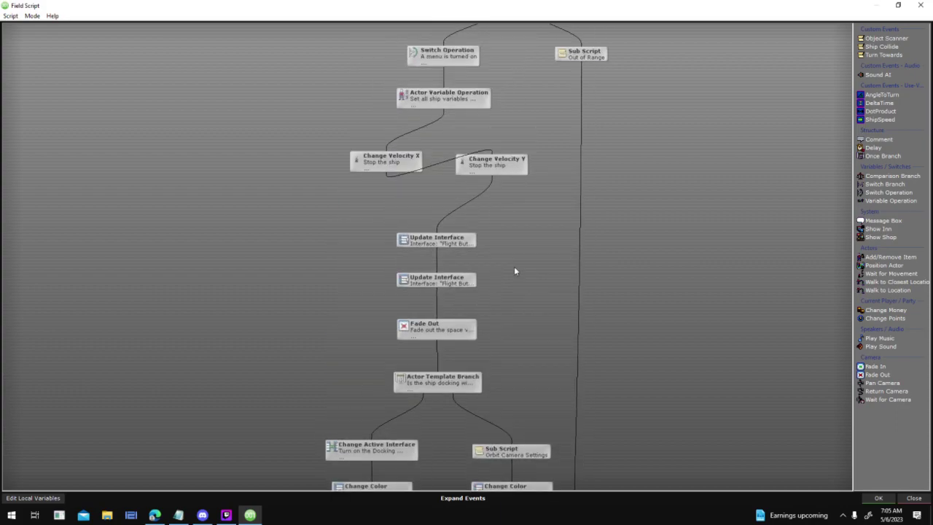
pyautogui.click(471, 321)
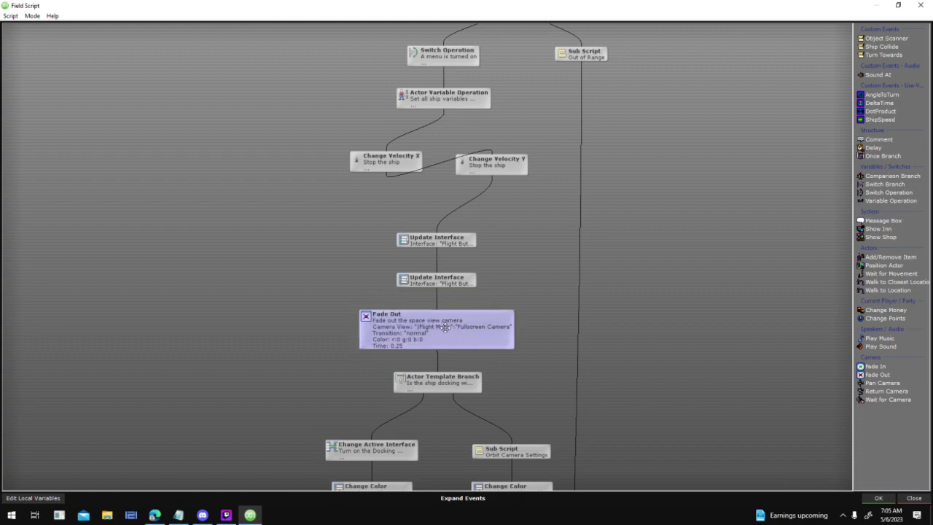
pyautogui.moveTo(445, 327); pyautogui.dragTo(444, 312)
pyautogui.doubleClick(475, 330)
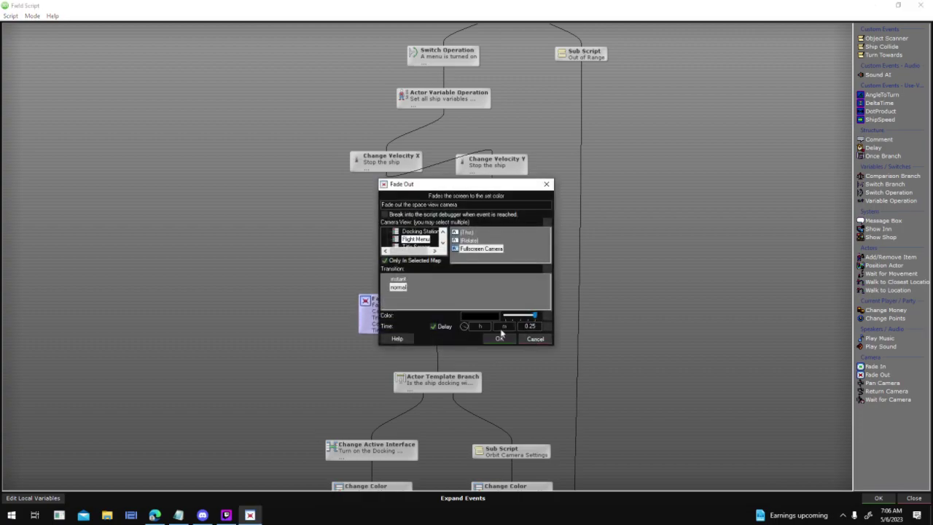
pyautogui.click(500, 337)
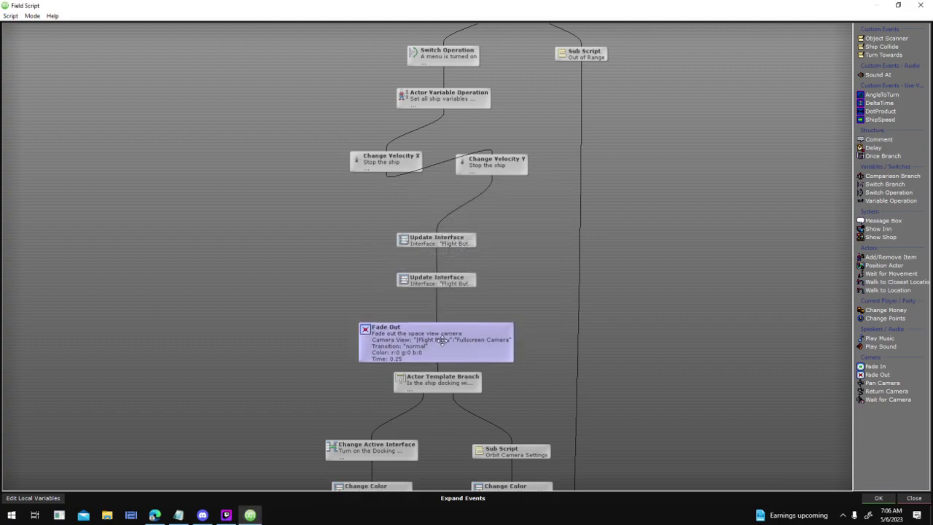
# - Add a Change Color 1 event after the second Update Interface, targeting the Flight Menu's Selection Frame and Highlight Frame fields
pyautogui.click(441, 283)
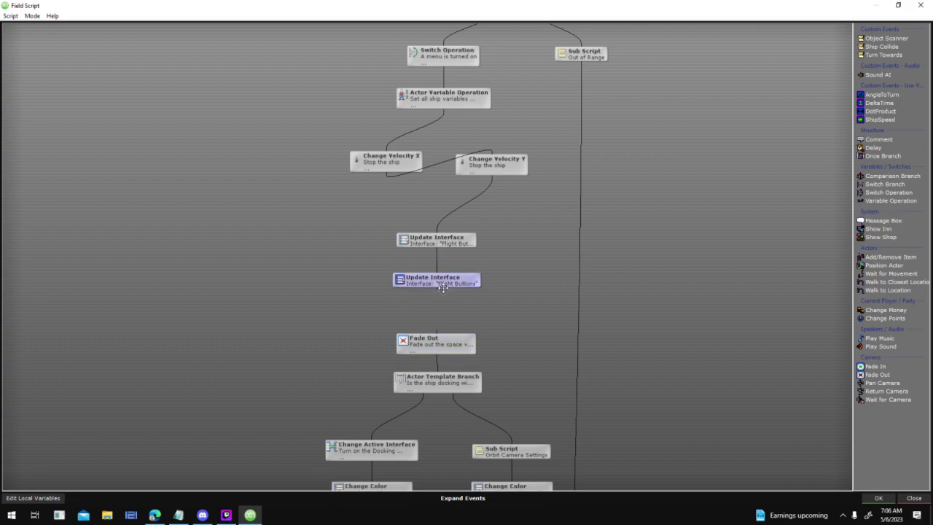
pyautogui.write('color')
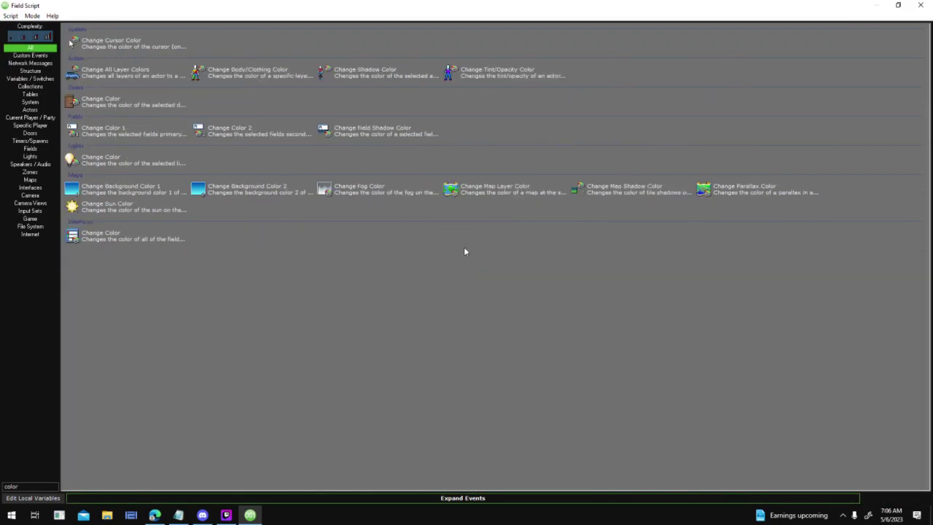
pyautogui.doubleClick(154, 135)
pyautogui.scroll(-5, 420, 263)
pyautogui.scroll(-3, 431, 262)
pyautogui.click(423, 264)
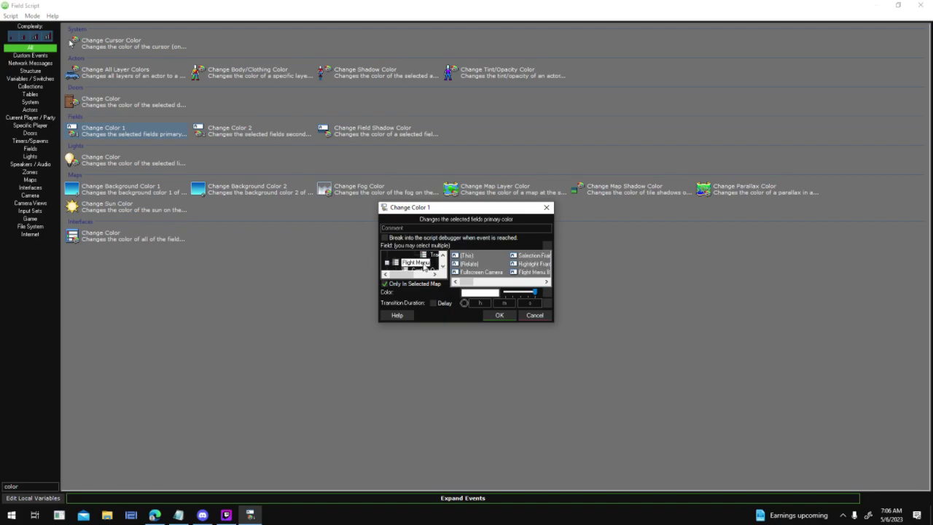
pyautogui.click(476, 282)
pyautogui.click(484, 257)
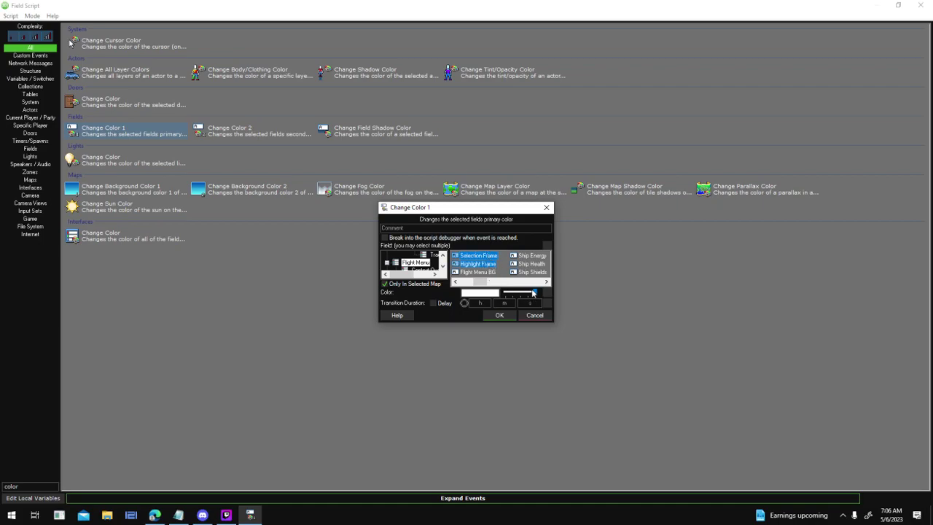
# - Configure the Change Color 1 event with fully transparent white and a transition duration of 0.2 seconds
pyautogui.moveTo(536, 292); pyautogui.dragTo(503, 292)
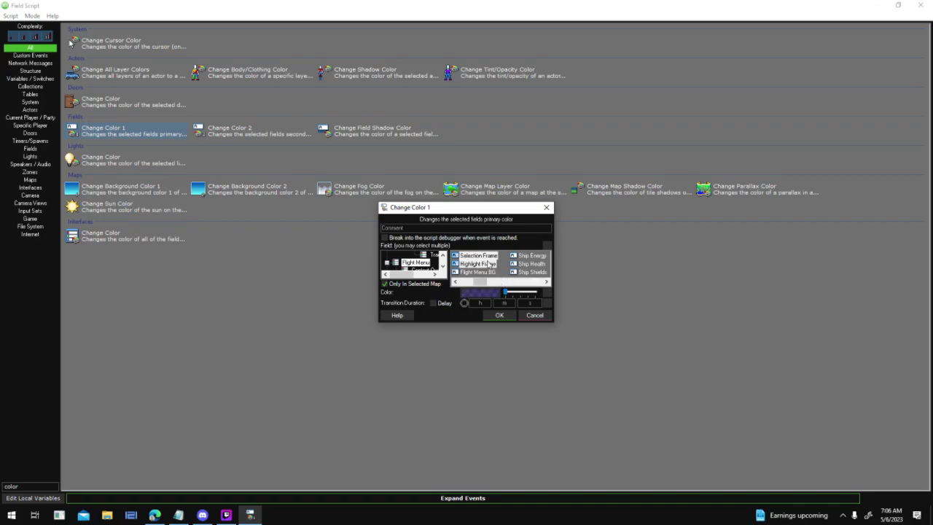
pyautogui.click(496, 294)
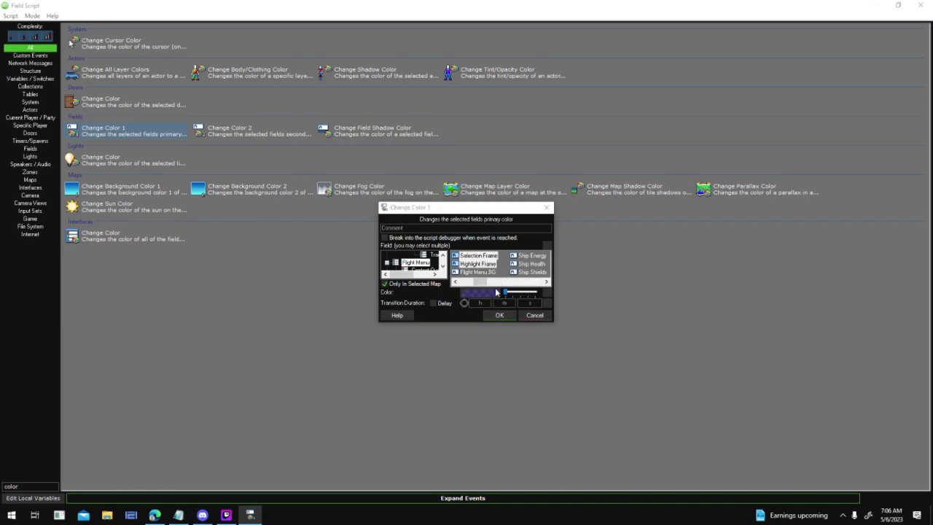
pyautogui.click(390, 296)
pyautogui.click(400, 363)
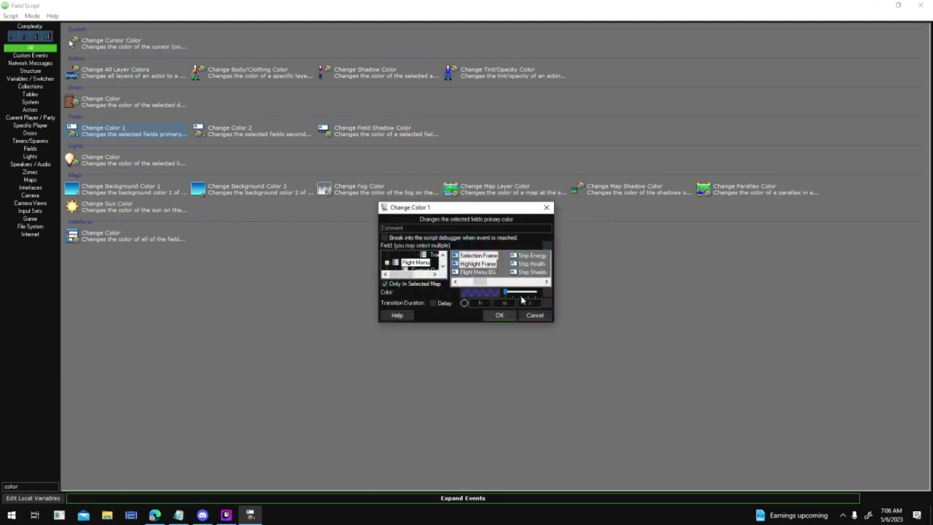
pyautogui.moveTo(508, 294); pyautogui.dragTo(544, 294)
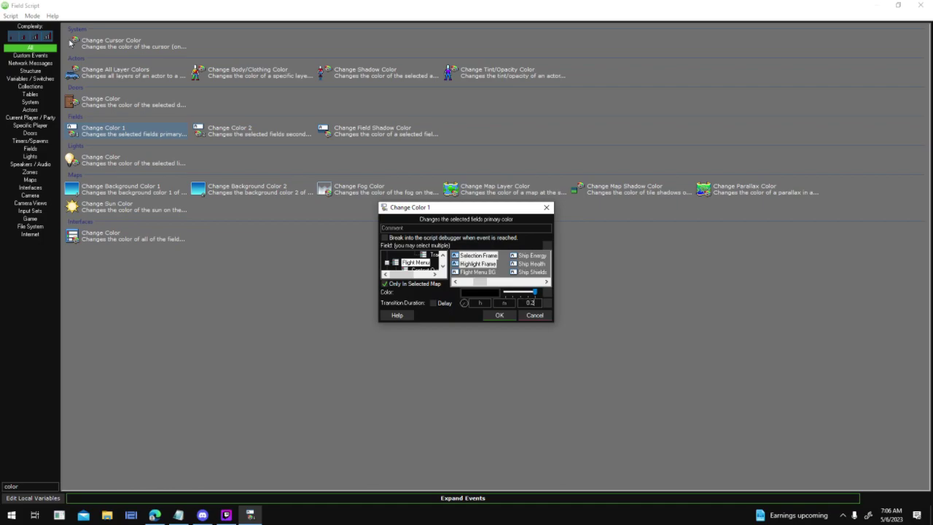
pyautogui.click(496, 293)
pyautogui.click(480, 299)
pyautogui.click(400, 362)
pyautogui.moveTo(535, 292); pyautogui.dragTo(504, 292)
pyautogui.click(500, 315)
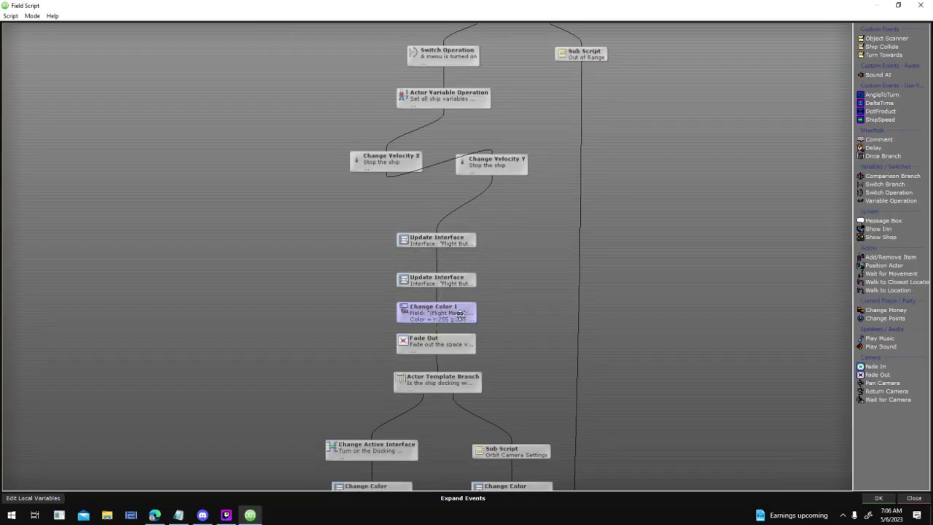
# - Compare the Change Color 1 and Fade Out timings, and set the Change Color 1 transition duration to 0.25 seconds
pyautogui.doubleClick(462, 314)
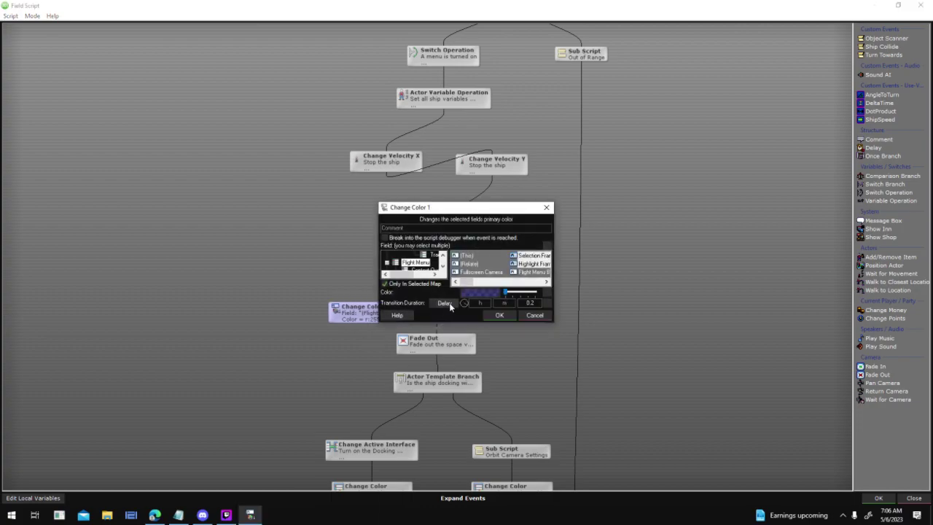
pyautogui.click(508, 317)
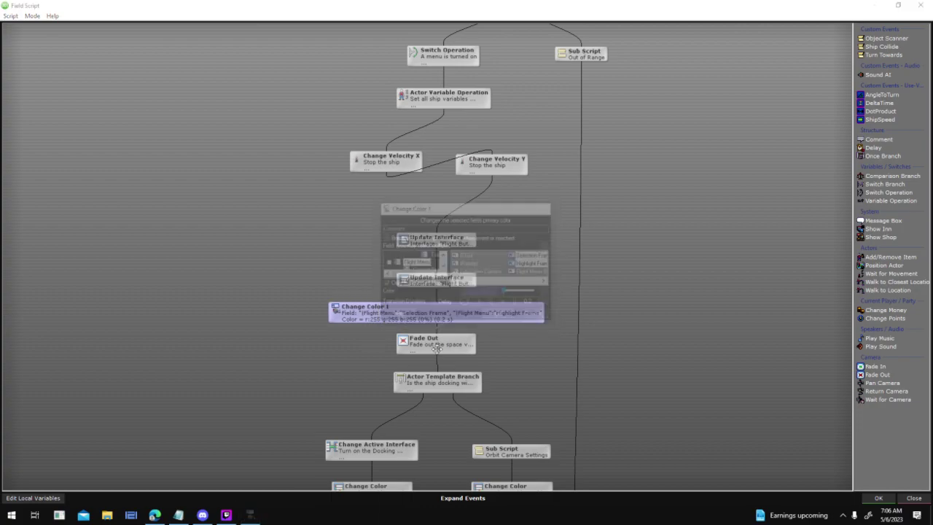
pyautogui.click(440, 349)
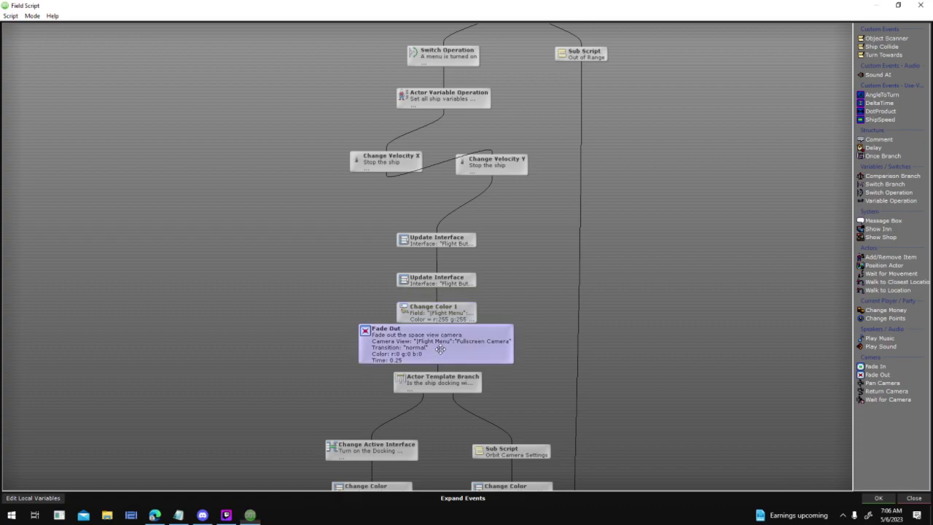
pyautogui.doubleClick(440, 349)
pyautogui.click(491, 342)
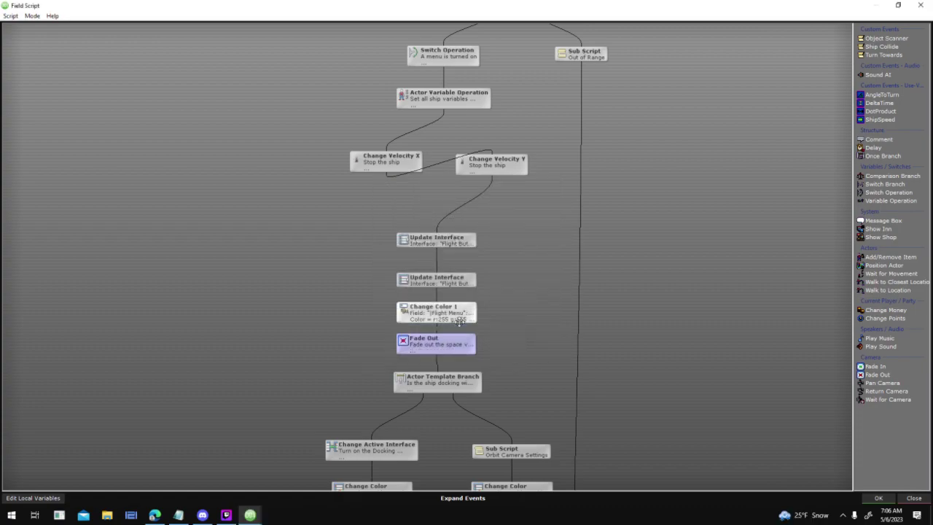
pyautogui.doubleClick(459, 321)
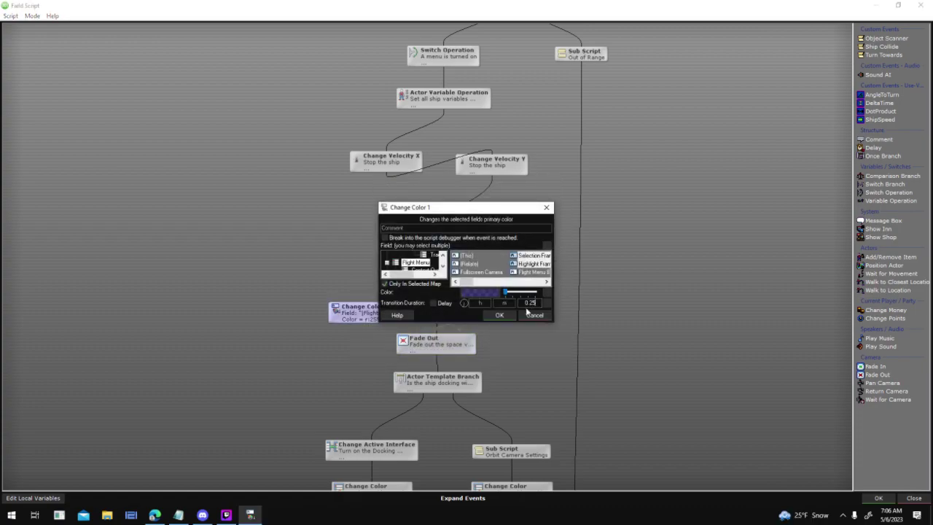
pyautogui.click(500, 315)
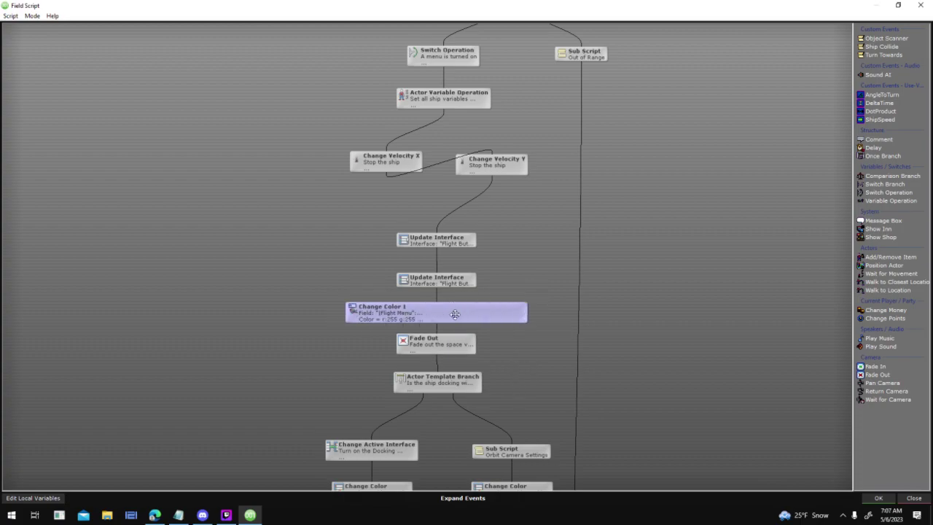
# - Move the Change Color 1 event beside the main chain and disconnect it from the Fade Out event
pyautogui.moveTo(453, 313); pyautogui.dragTo(310, 308)
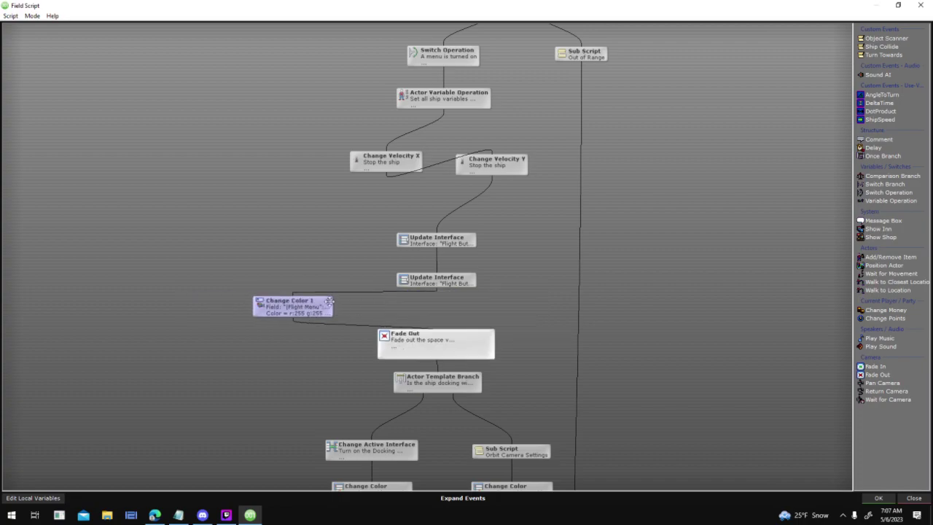
pyautogui.rightClick(311, 320)
pyautogui.rightClick(309, 320)
pyautogui.rightClick(309, 323)
# - Add a Change Color 2 event after Change Color 1, making the Flight Menu's Selection Frame and Highlight Frame fields fully transparent
pyautogui.click(295, 314)
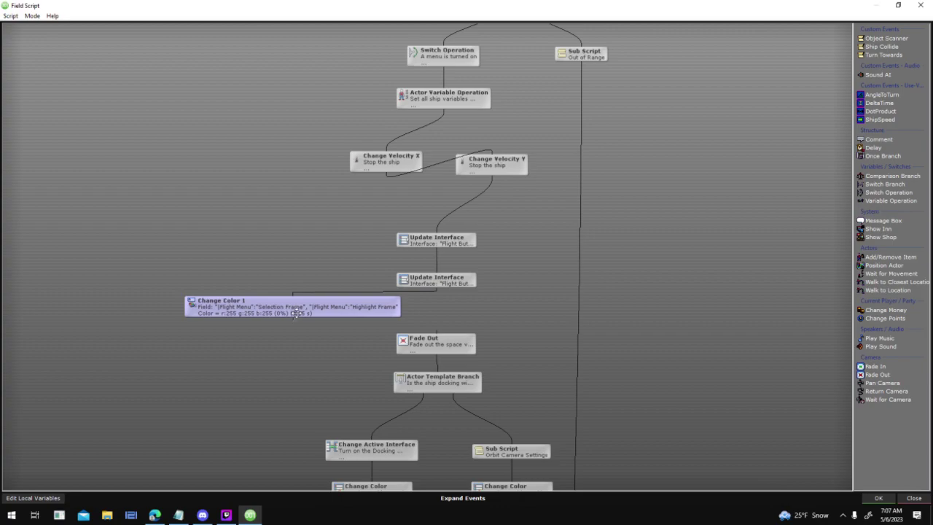
pyautogui.write('color')
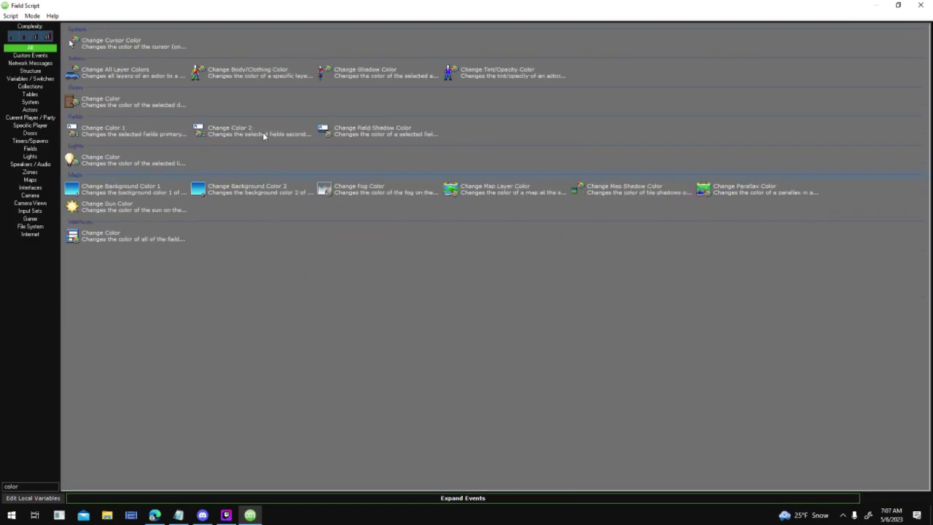
pyautogui.doubleClick(263, 136)
pyautogui.scroll(-6, 426, 268)
pyautogui.click(428, 264)
pyautogui.moveTo(462, 280)
pyautogui.mouseDown()
pyautogui.moveTo(495, 281)
pyautogui.moveTo(455, 282)
pyautogui.moveTo(480, 283)
pyautogui.mouseUp()
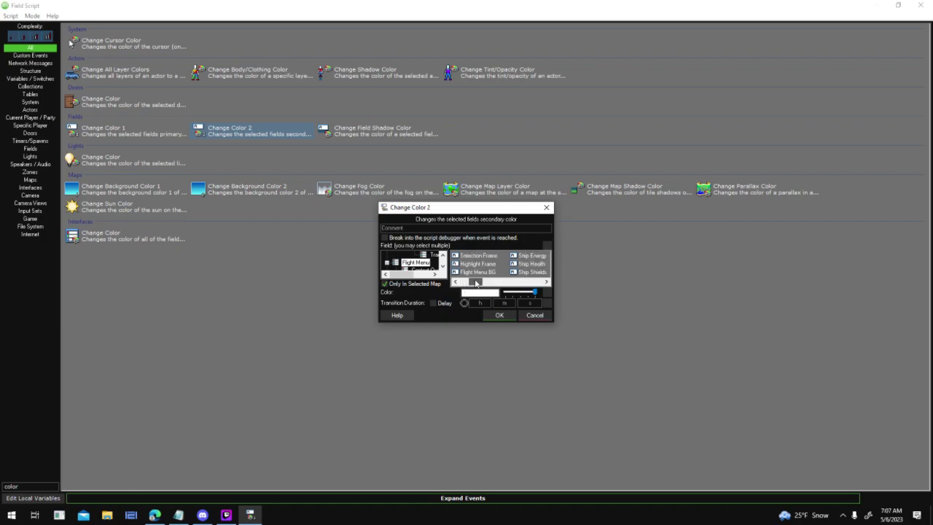
pyautogui.keyDown('ctrl'); pyautogui.click(493, 256); pyautogui.keyUp('ctrl')
pyautogui.moveTo(535, 292); pyautogui.dragTo(504, 293)
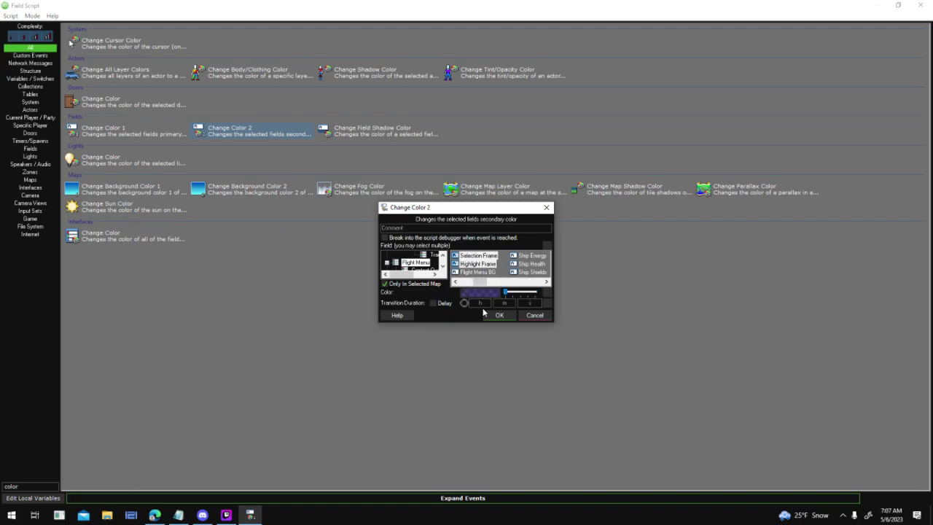
pyautogui.click(495, 315)
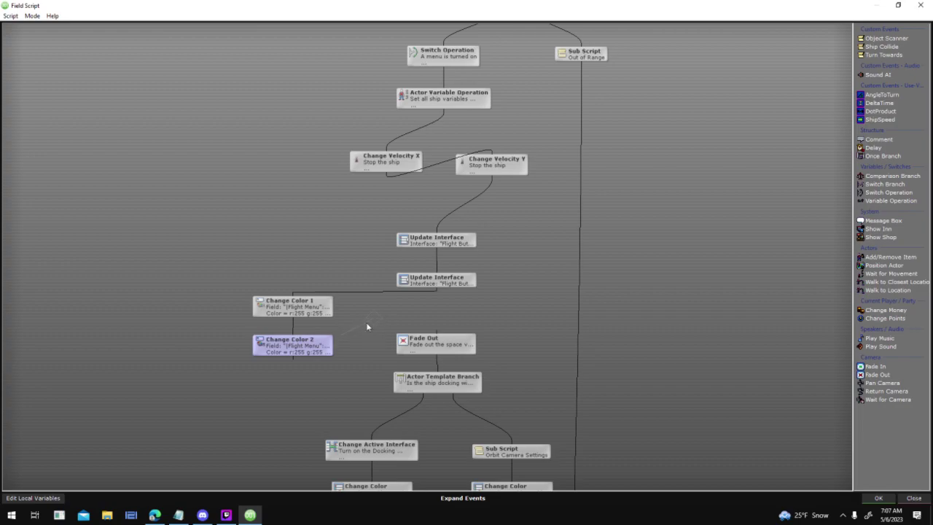
# - Set the Change Color 2 event's transition duration to 0.25 seconds
pyautogui.moveTo(321, 334)
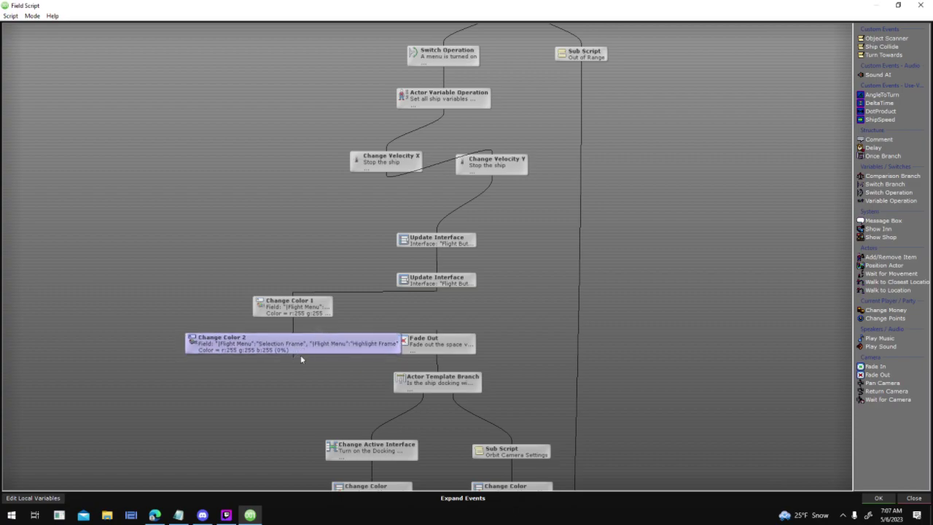
pyautogui.doubleClick(297, 349)
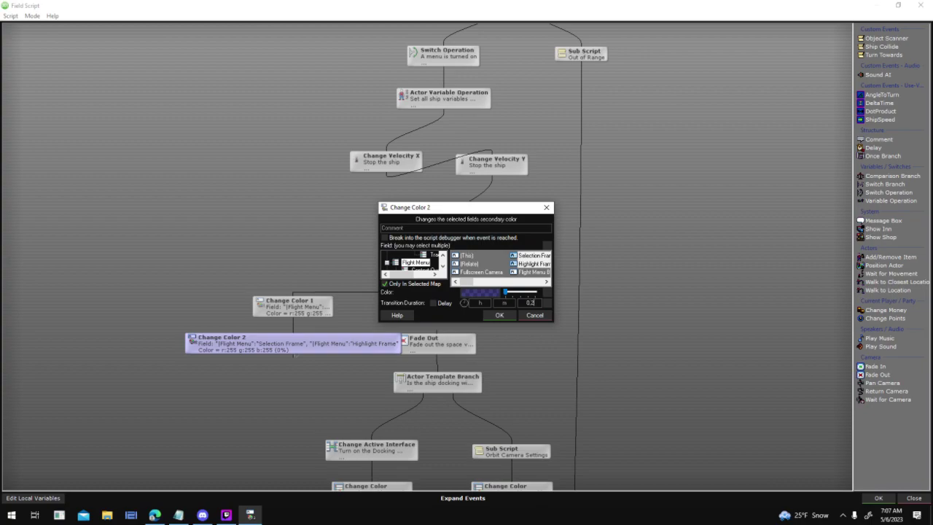
pyautogui.click(531, 314)
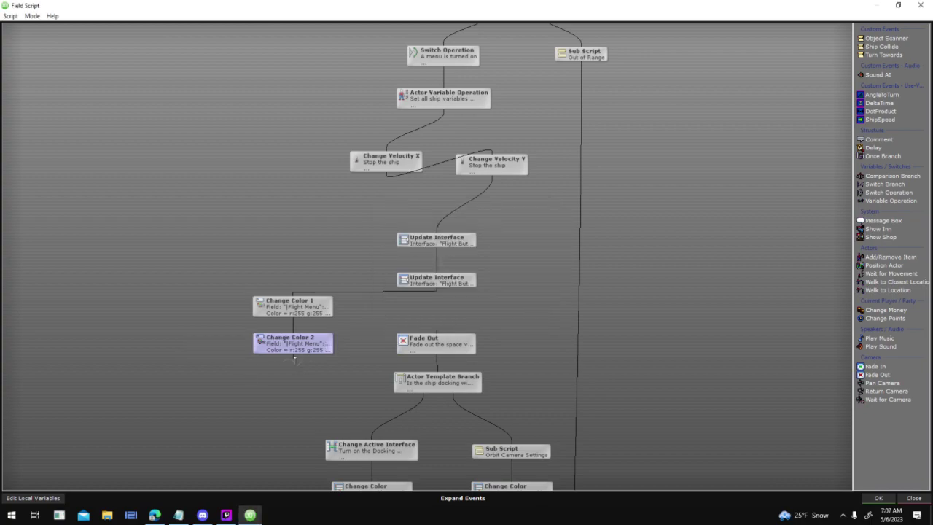
# - Connect Change Color 2 to the Fade Out event and copy both Change Color events before accepting the field script
pyautogui.moveTo(252, 266); pyautogui.dragTo(292, 356)
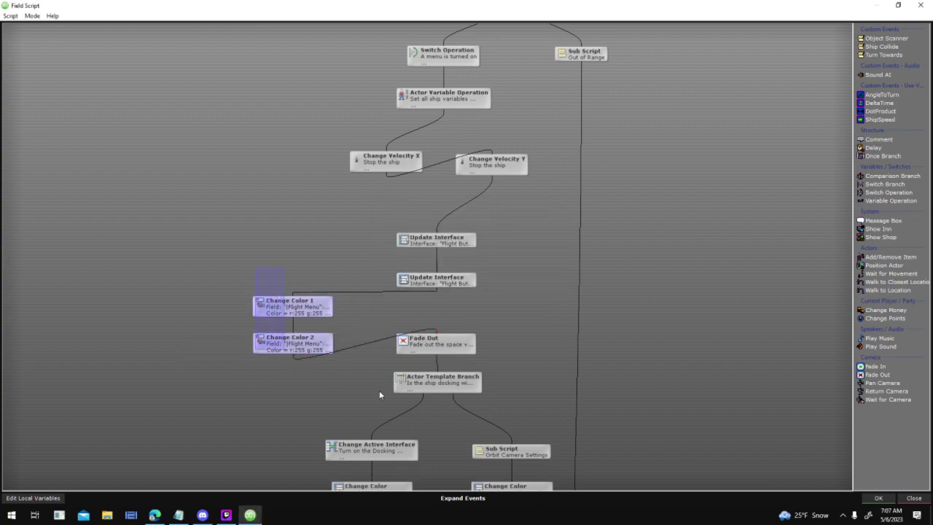
pyautogui.click(877, 498)
pyautogui.click(596, 381)
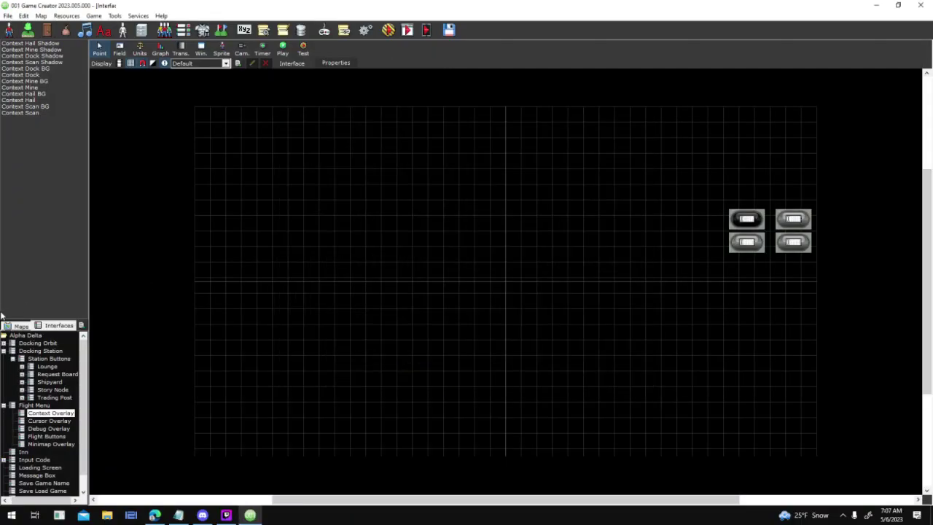
# - Save the current interface and open the Player canceled trigger script of the Docking Station interface
pyautogui.doubleClick(43, 351)
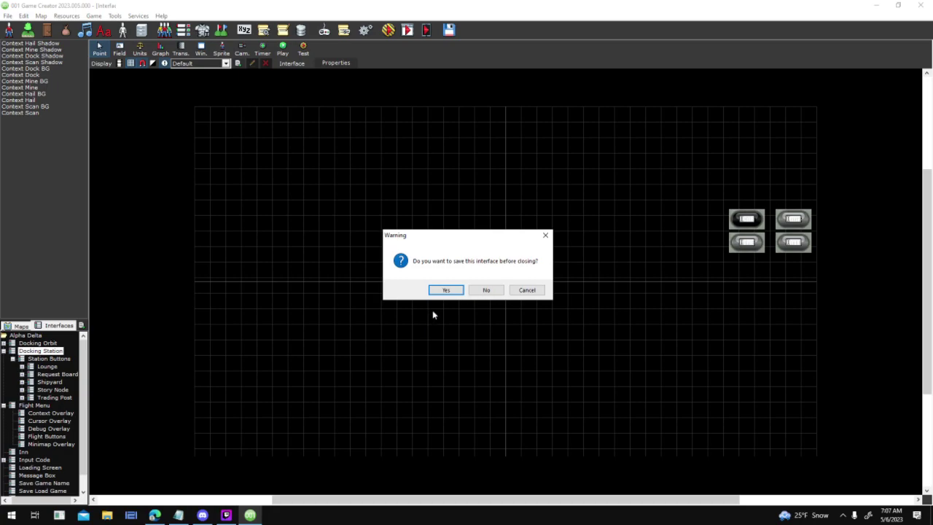
pyautogui.click(439, 289)
pyautogui.click(344, 63)
pyautogui.doubleClick(510, 200)
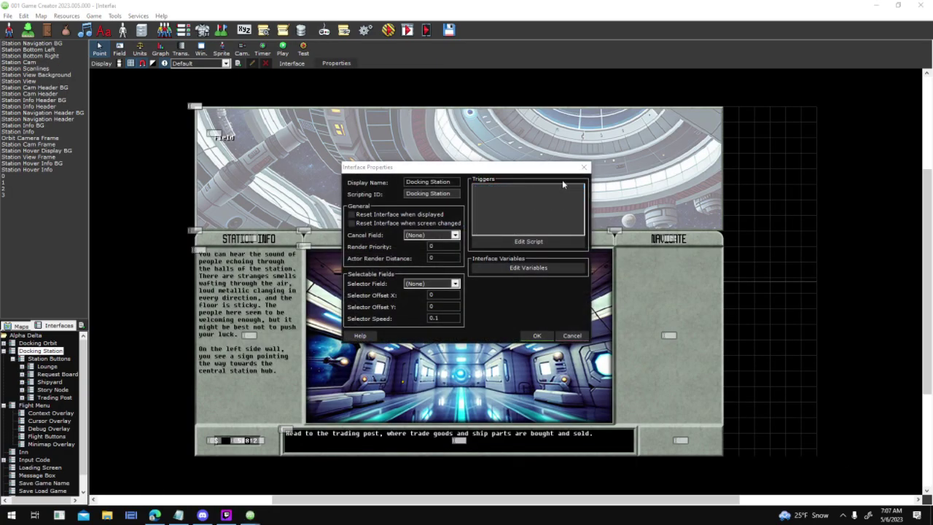
pyautogui.click(666, 111)
pyautogui.scroll(-3, 503, 379)
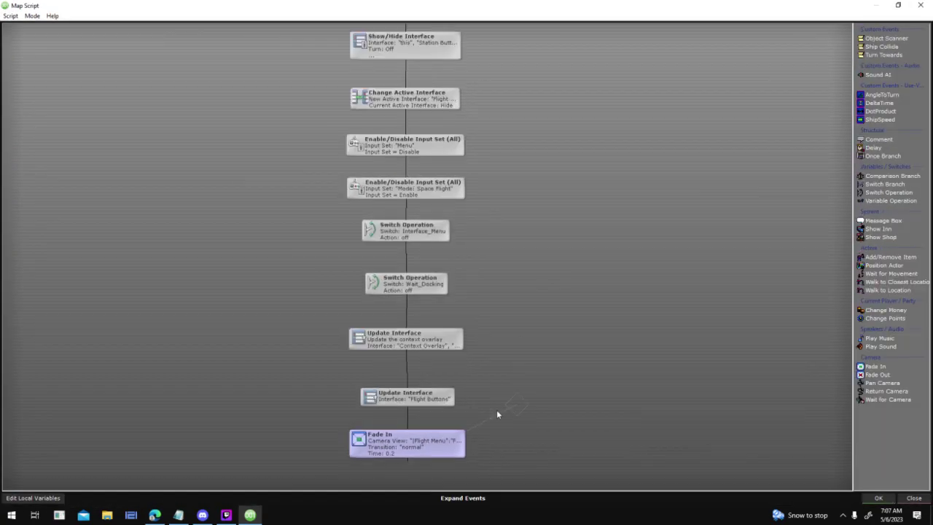
# - Paste the two Change Color events below Fade In and set the Change Color 1 color to full opacity
pyautogui.hotkey('ctrl', 'v')
pyautogui.click(412, 403)
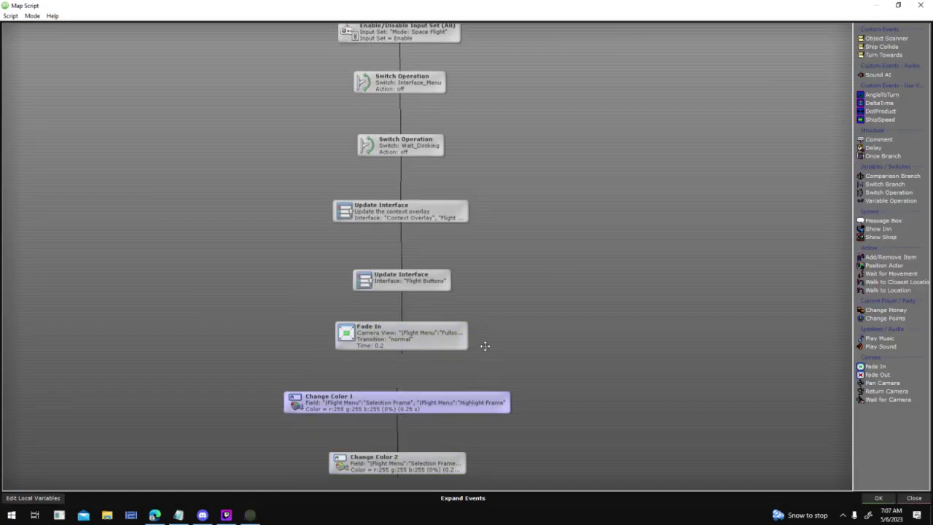
pyautogui.doubleClick(412, 403)
pyautogui.moveTo(508, 294); pyautogui.dragTo(571, 291)
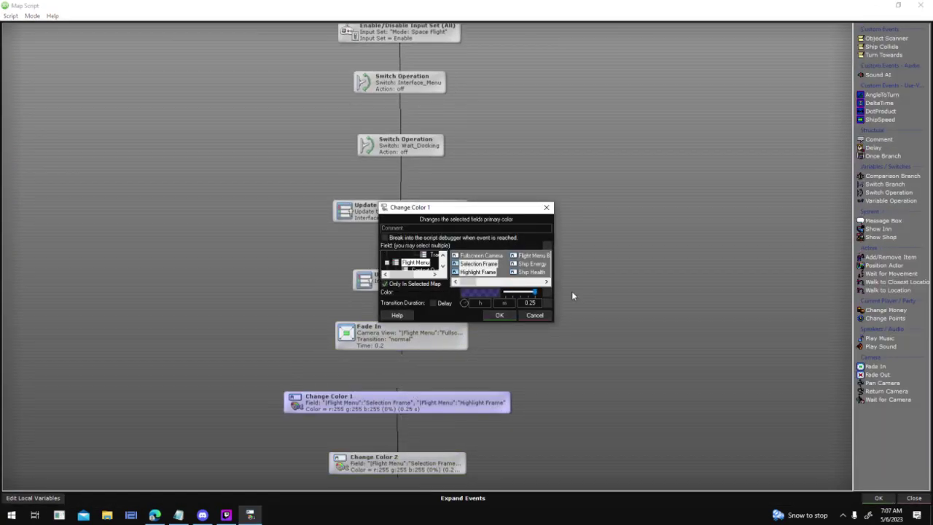
pyautogui.click(499, 315)
# - Set the pasted Change Color 2 event's color to full opacity
pyautogui.click(422, 463)
pyautogui.doubleClick(421, 463)
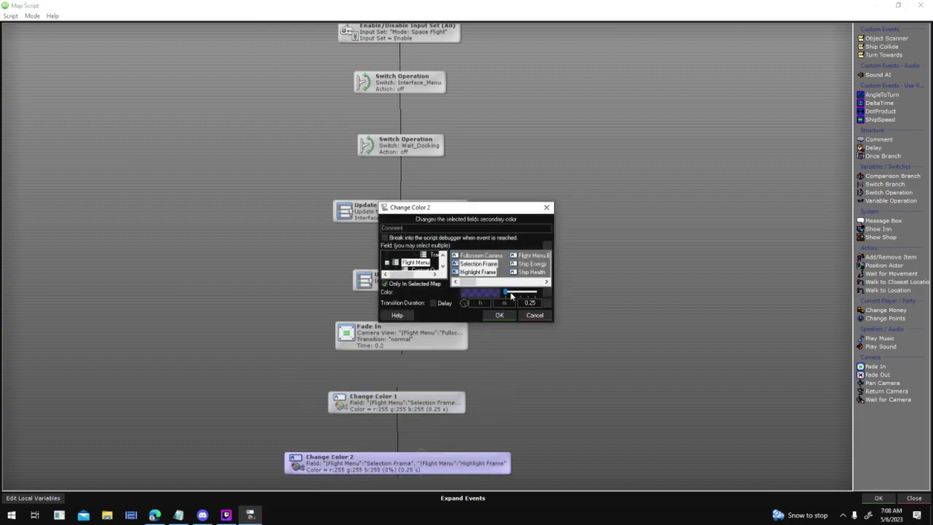
pyautogui.moveTo(516, 294); pyautogui.dragTo(536, 292)
pyautogui.click(499, 315)
# - Connect Fade In to Change Color 1, copy both Change Color events, and accept the Docking Station script
pyautogui.doubleClick(459, 337)
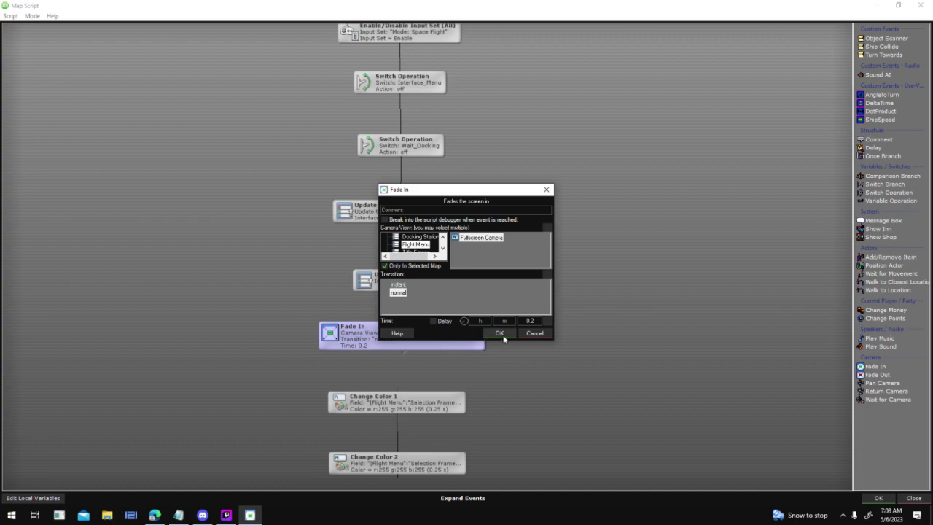
pyautogui.click(499, 333)
pyautogui.moveTo(400, 395); pyautogui.dragTo(400, 398)
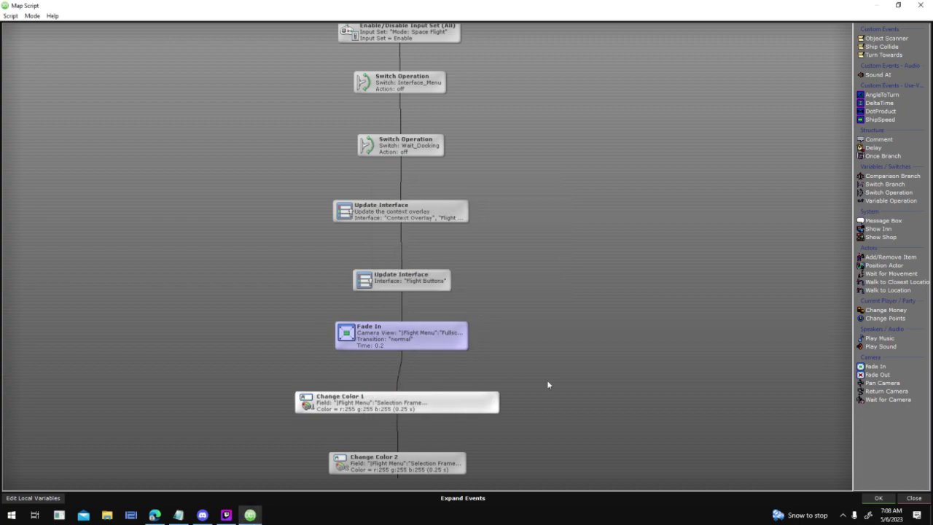
pyautogui.moveTo(516, 406); pyautogui.dragTo(500, 476)
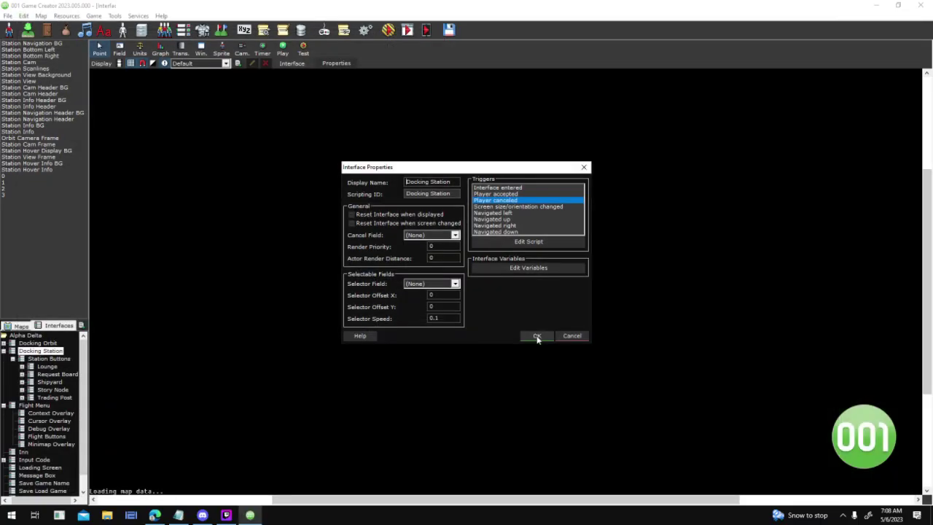
pyautogui.click(537, 334)
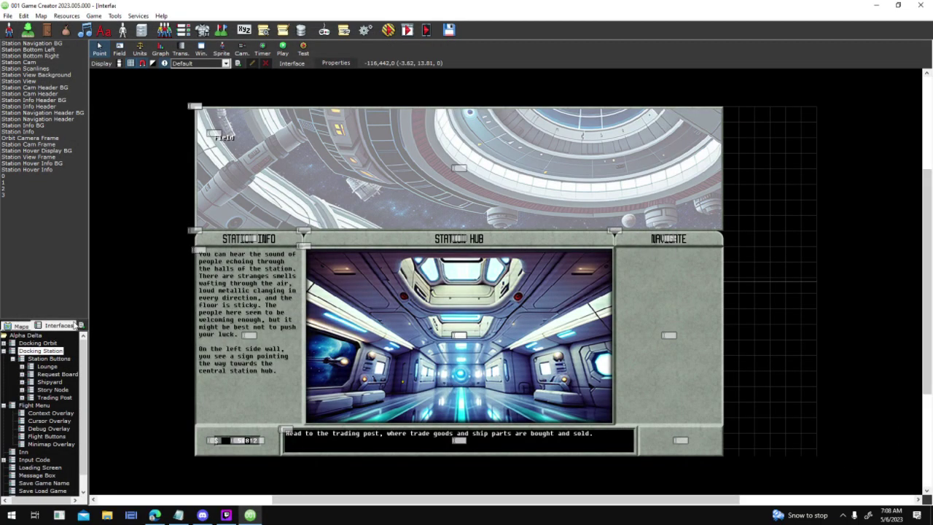
# - Save Docking Station and paste the Change Color events after Fade In in the Docking Orbit interface's Player canceled script
pyautogui.doubleClick(54, 344)
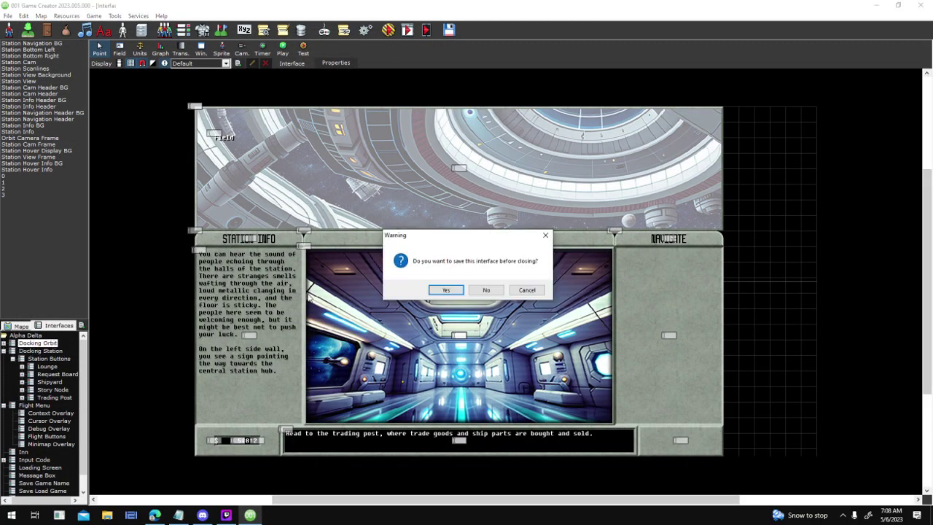
pyautogui.click(446, 290)
pyautogui.click(336, 62)
pyautogui.doubleClick(525, 201)
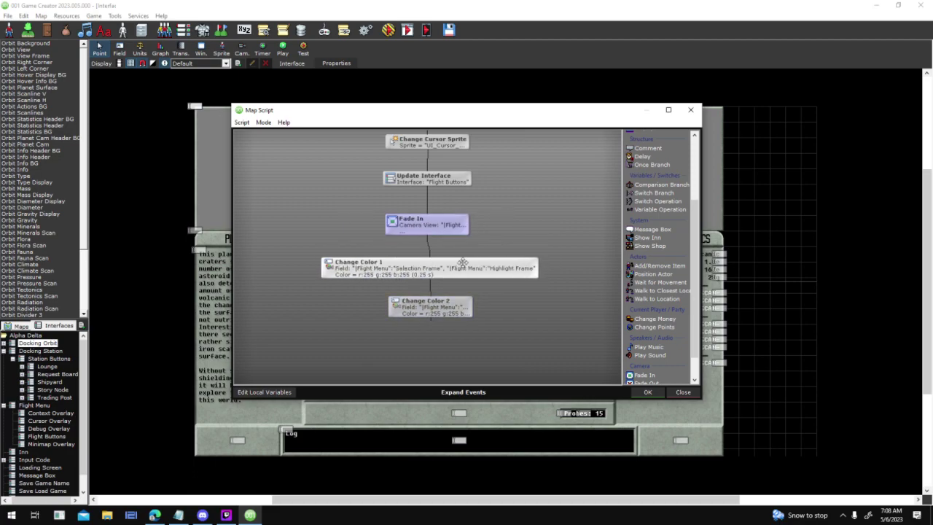
# - Adjust the transition durations of the Change Color 1 and Change Color 2 events in the Docking Orbit script
pyautogui.doubleClick(462, 263)
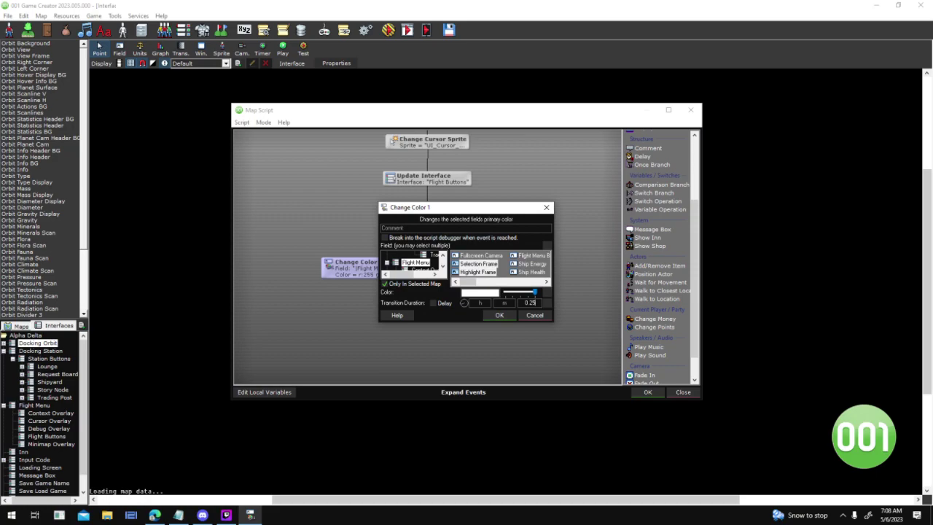
pyautogui.click(499, 315)
pyautogui.doubleClick(460, 307)
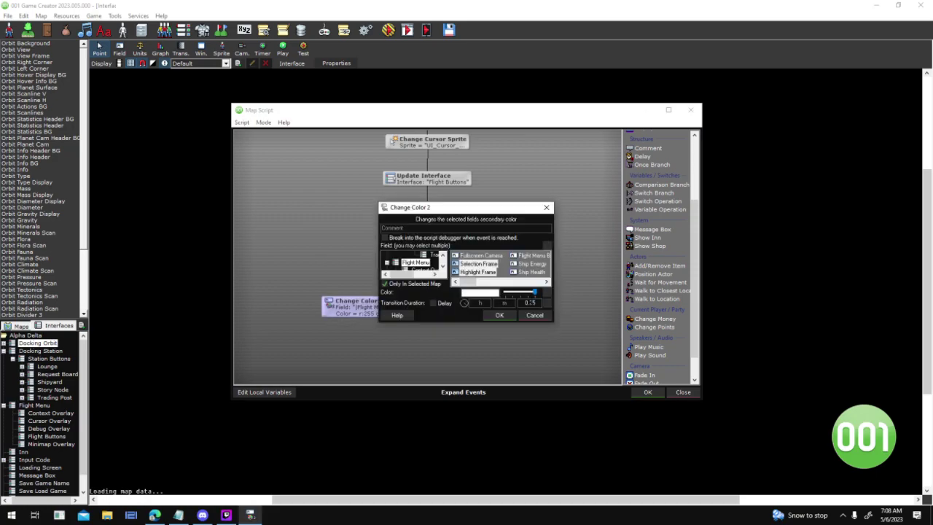
pyautogui.click(499, 315)
pyautogui.click(647, 392)
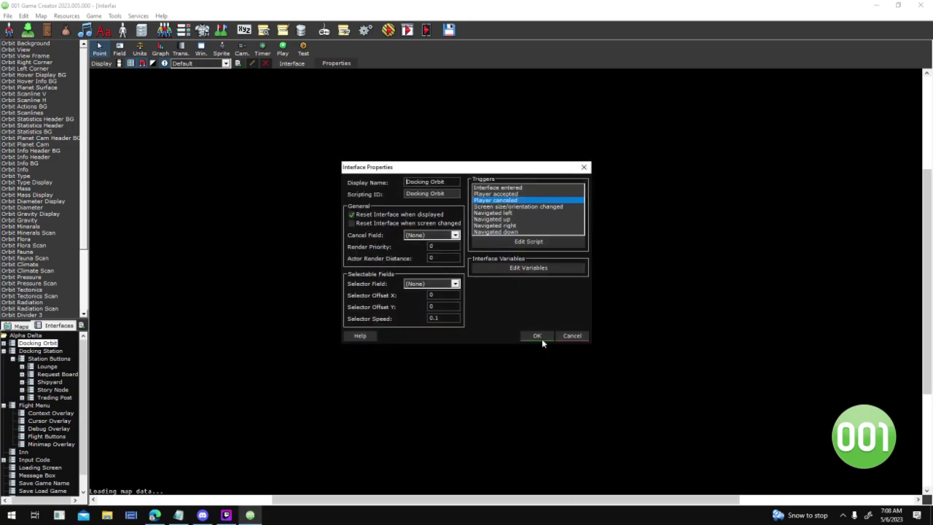
pyautogui.click(539, 336)
# - Save the Docking Orbit interface and reopen the Docking Station interface's Player canceled script
pyautogui.doubleClick(41, 352)
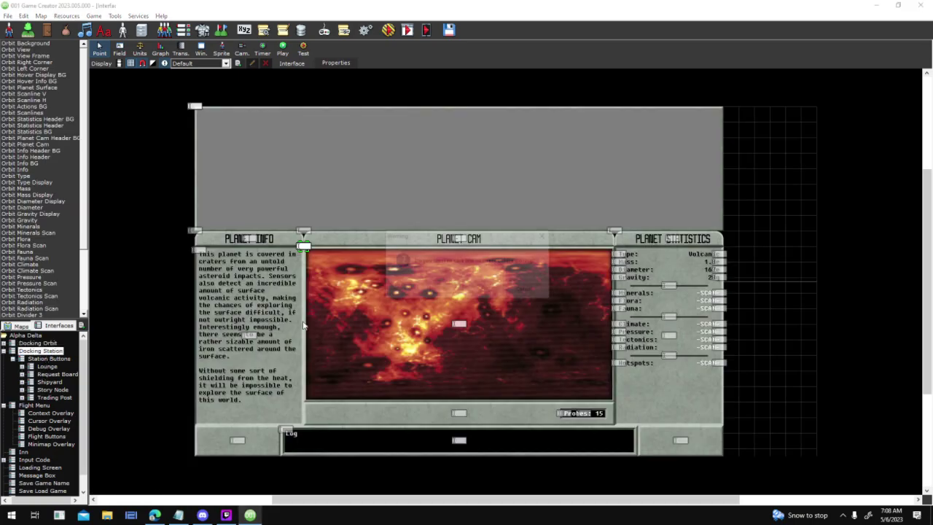
pyautogui.click(446, 290)
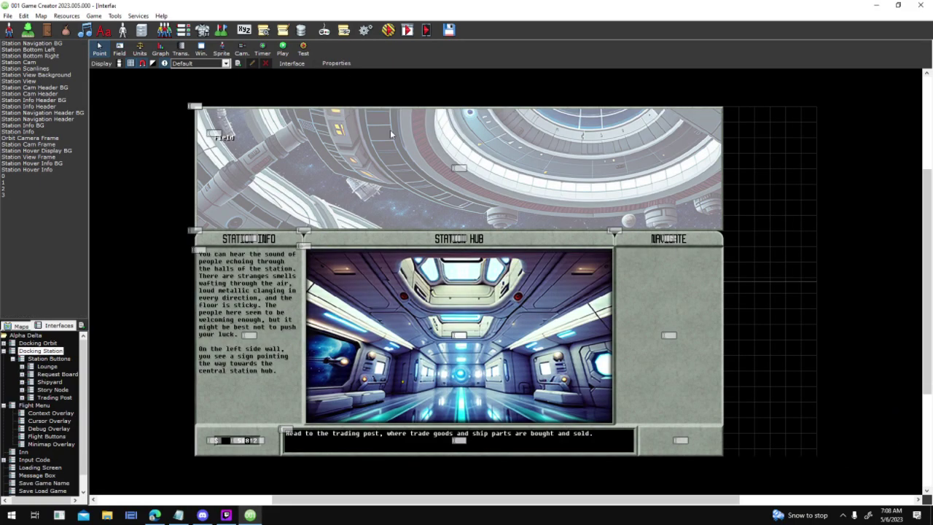
pyautogui.click(335, 63)
pyautogui.click(528, 200)
pyautogui.click(529, 241)
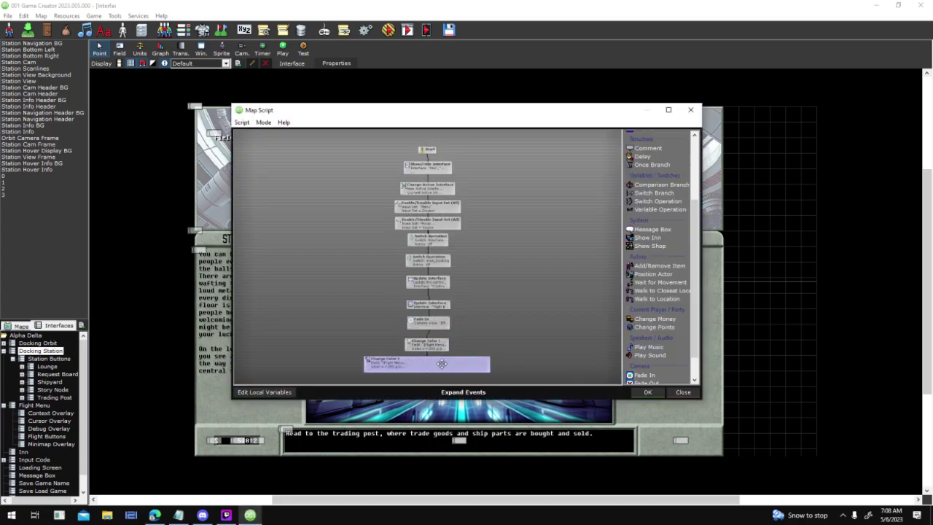
# - Set the transition durations of the Docking Station script's Change Color 2 and Change Color 1 events to 0.2 seconds
pyautogui.doubleClick(443, 360)
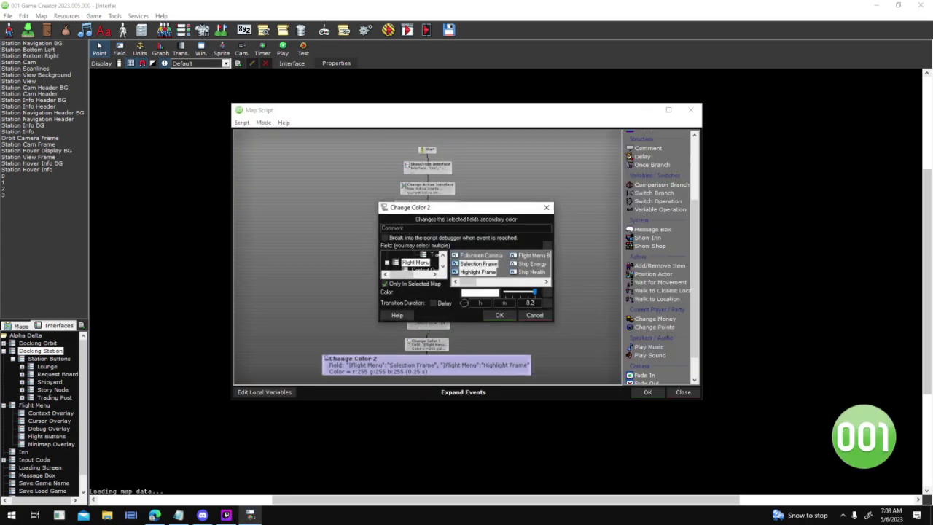
pyautogui.press('Return')
pyautogui.doubleClick(444, 339)
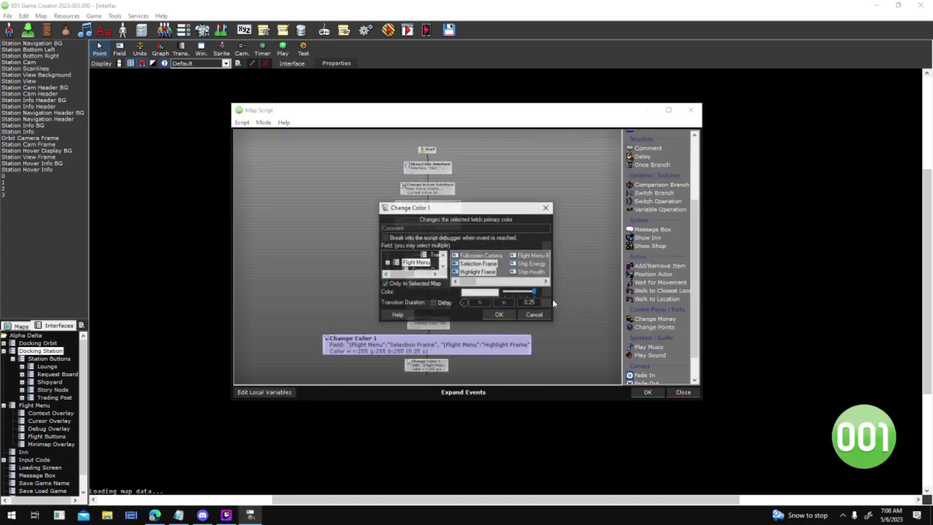
pyautogui.click(534, 315)
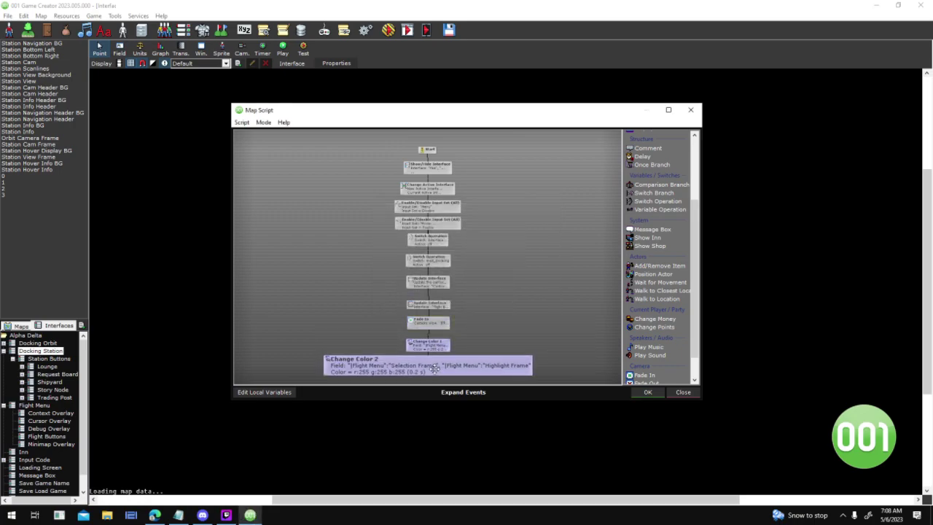
pyautogui.click(645, 392)
pyautogui.click(544, 337)
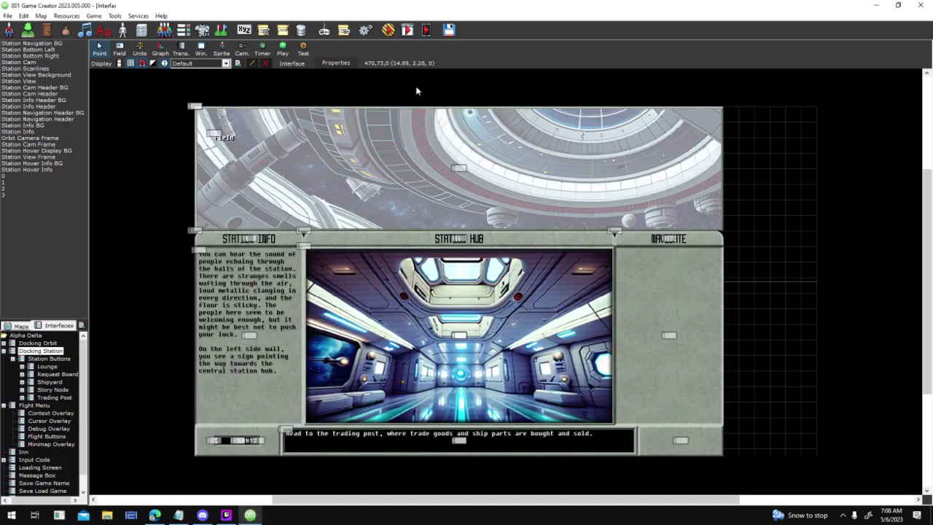
# - Run a game test with the existing testing options and dock at Helios Station to check the frames' fade
pyautogui.click(391, 32)
pyautogui.press('Return')
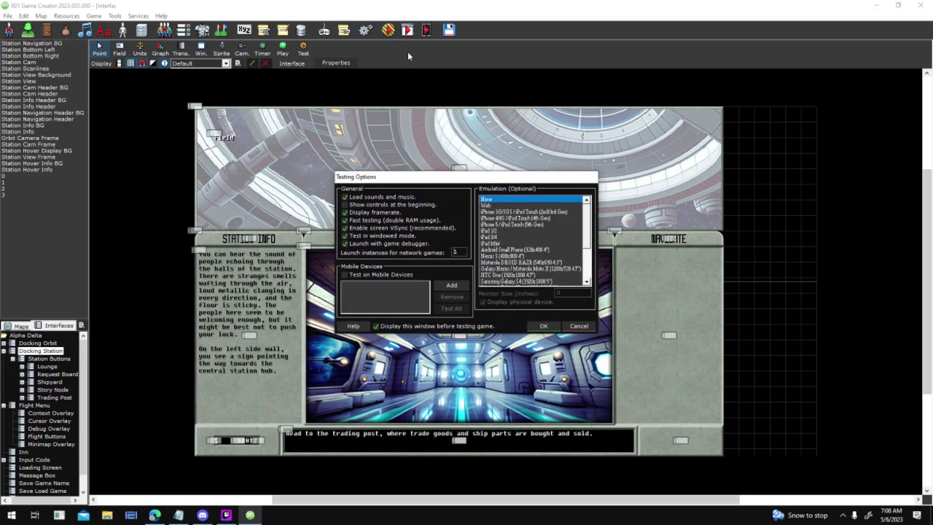
pyautogui.press('Return')
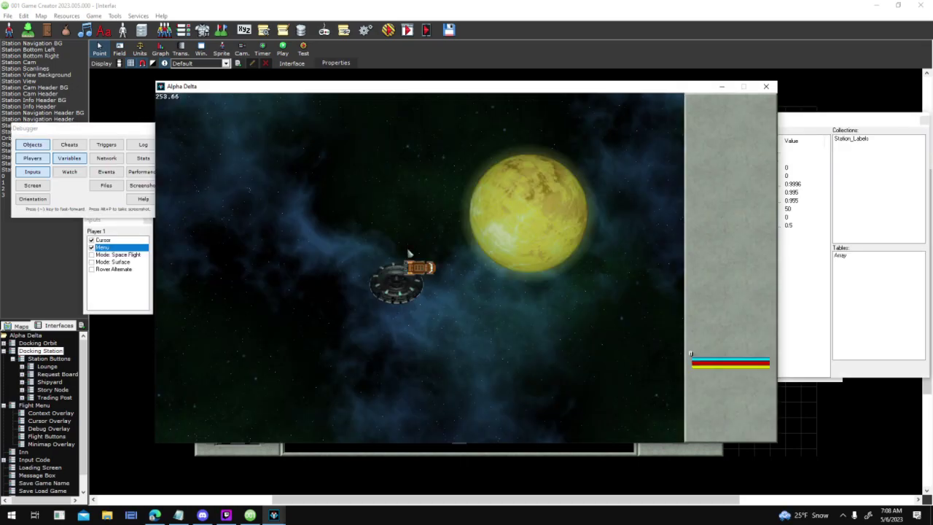
pyautogui.click(753, 206)
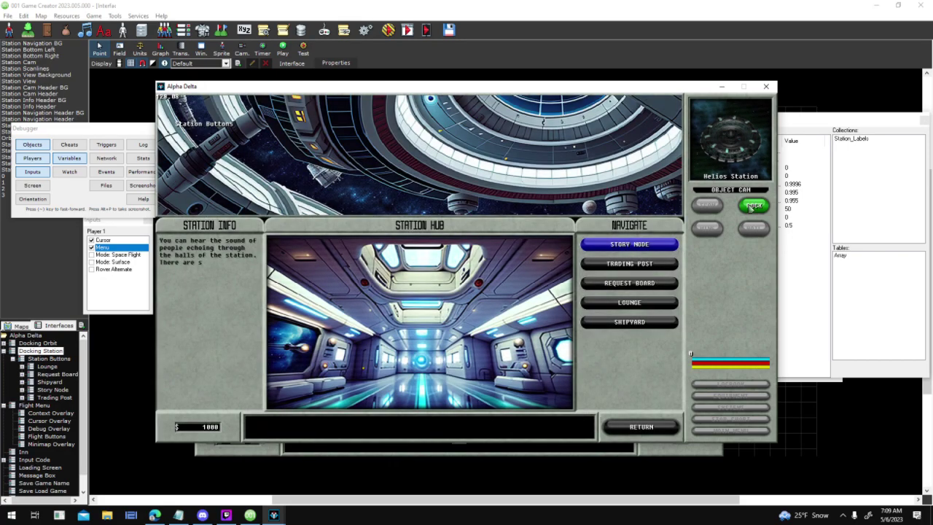
# - Leave Helios Station in the running game, select the nearby planet and the station in turn, and dock at the station again
pyautogui.press('Escape')
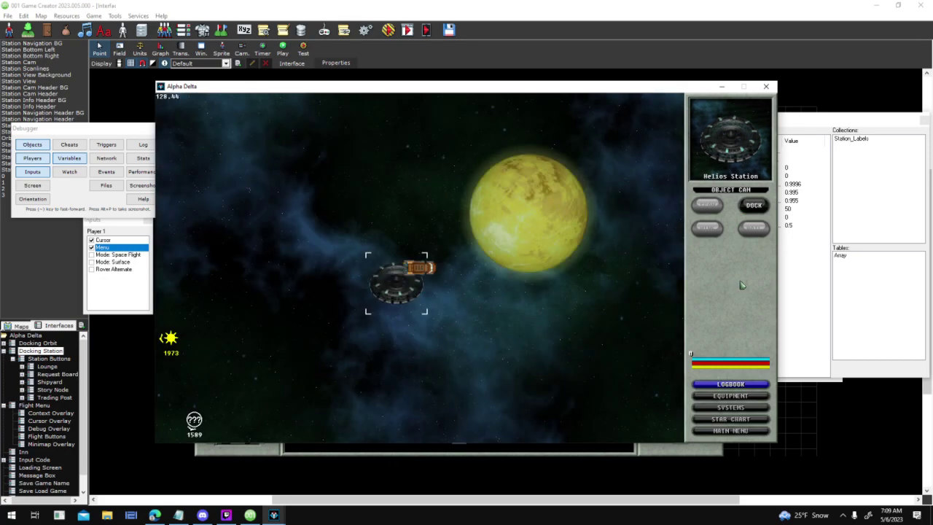
pyautogui.click(506, 233)
pyautogui.click(397, 280)
pyautogui.click(751, 207)
pyautogui.click(758, 209)
pyautogui.click(760, 211)
# - Select the yellow planet, scan it and dock to check the frames' fade in orbit, then end the test
pyautogui.click(552, 258)
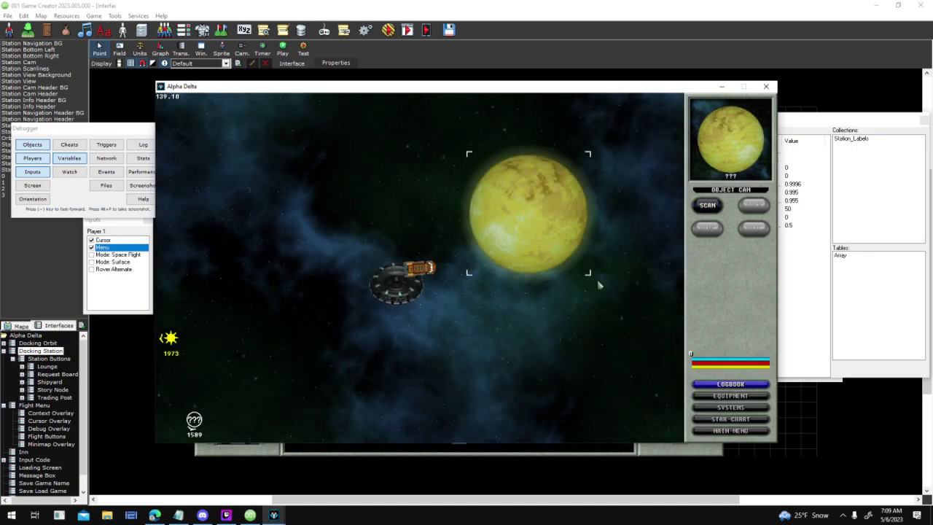
pyautogui.click(707, 210)
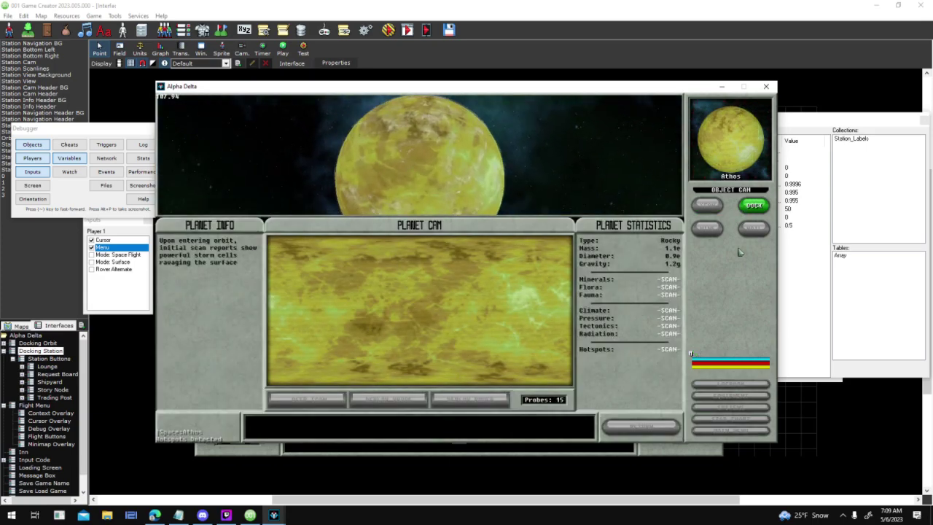
pyautogui.press('Escape')
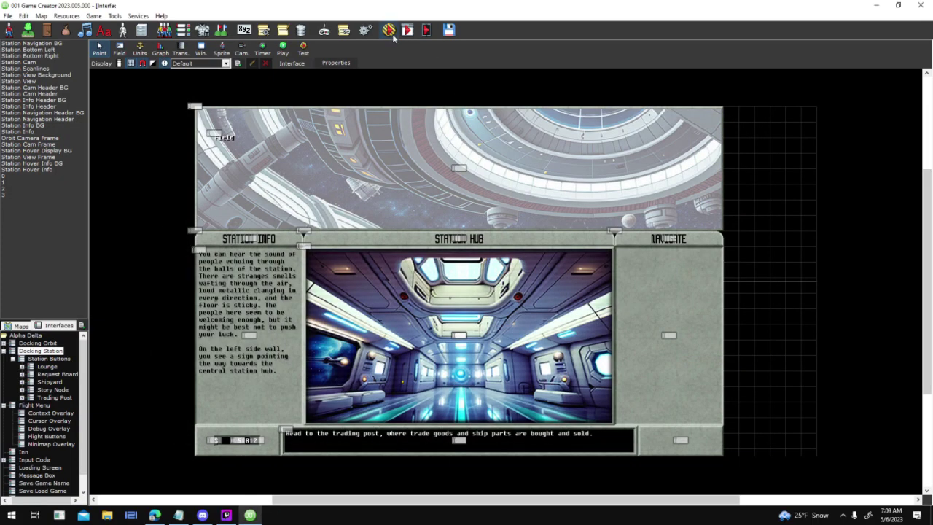
# - Run the game test again, scan the yellow planet, and enter and leave its orbit to check the frames and ship movement
pyautogui.click(390, 31)
pyautogui.click(541, 326)
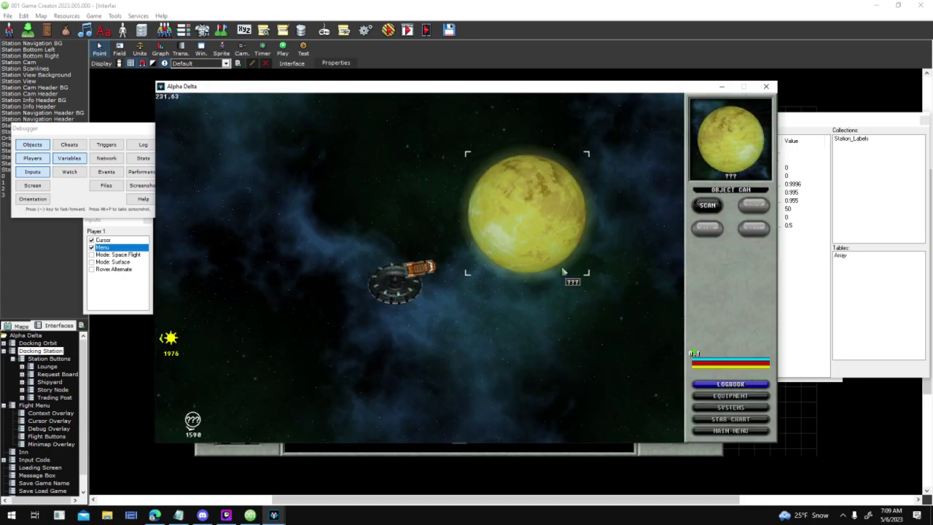
pyautogui.click(707, 207)
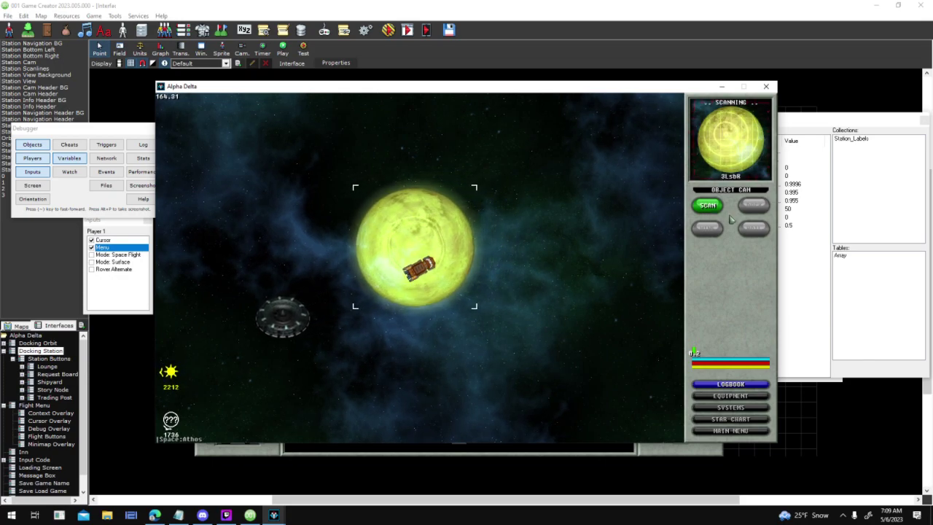
pyautogui.click(752, 208)
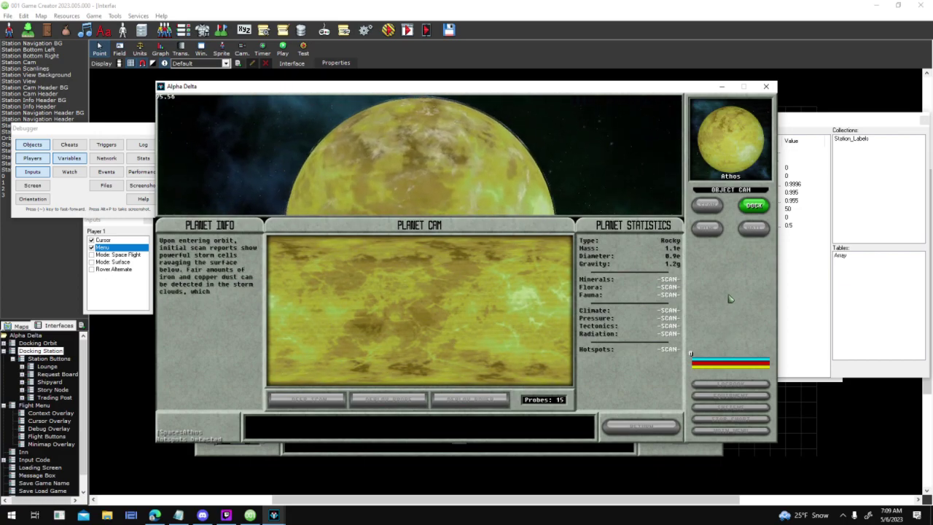
pyautogui.press('Escape')
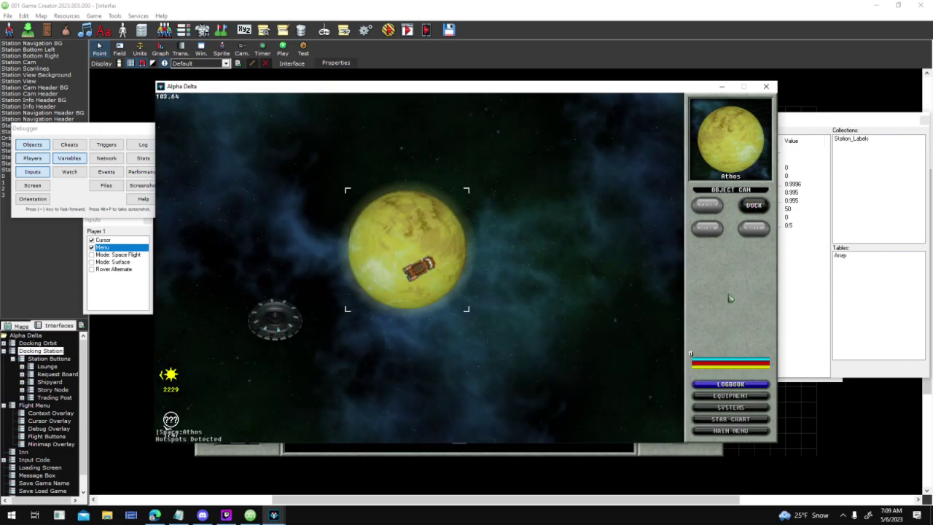
pyautogui.click(752, 206)
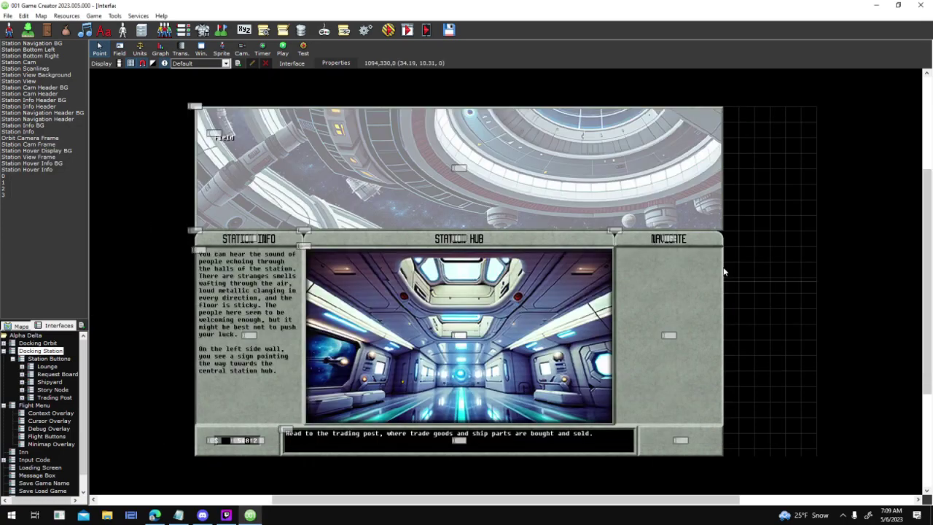
# - Check the controls in the Mode: Space Flight input set of the Input Triggers
pyautogui.click(344, 30)
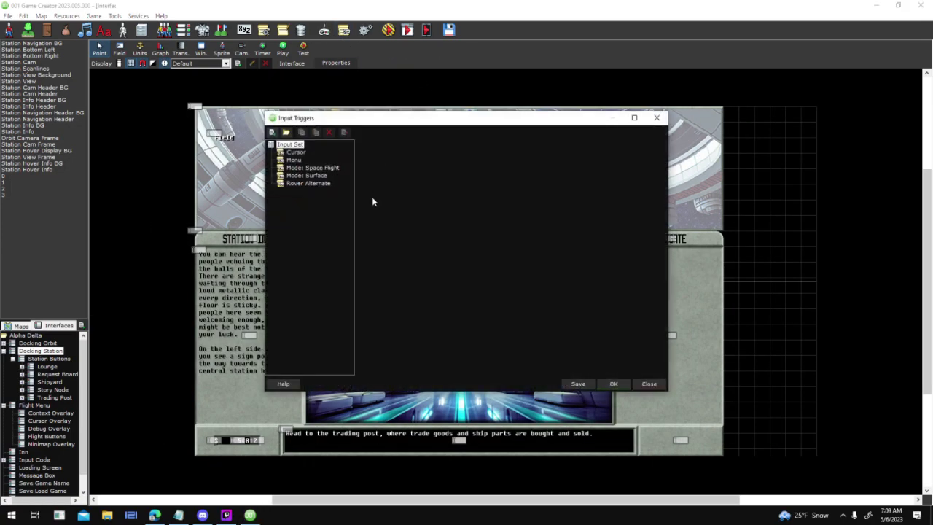
pyautogui.click(312, 168)
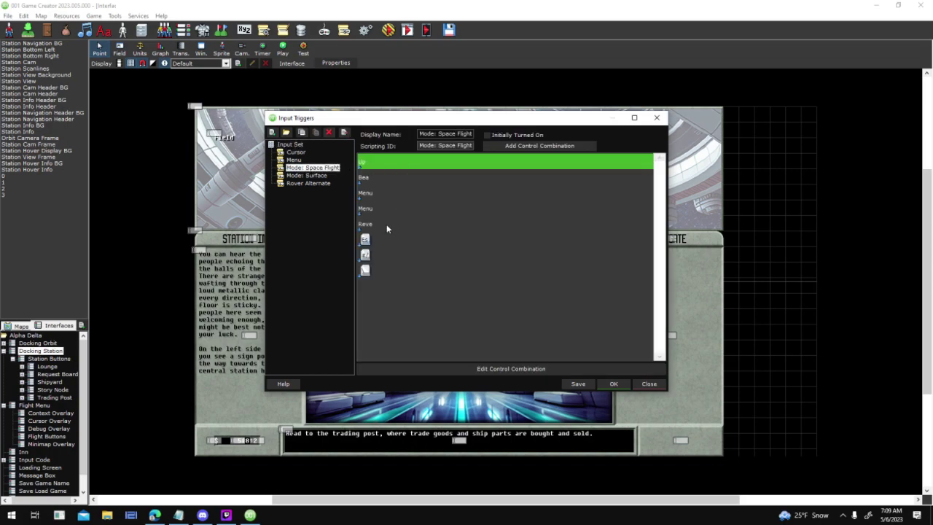
pyautogui.click(615, 384)
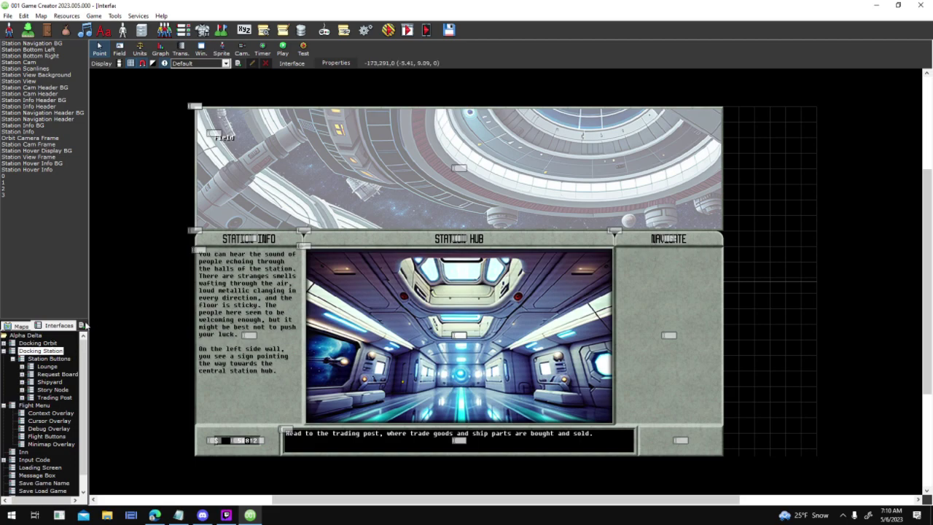
# - Open the Activated script of the Context Dock field in the Context Overlay interface and go to its closing events
pyautogui.click(51, 413)
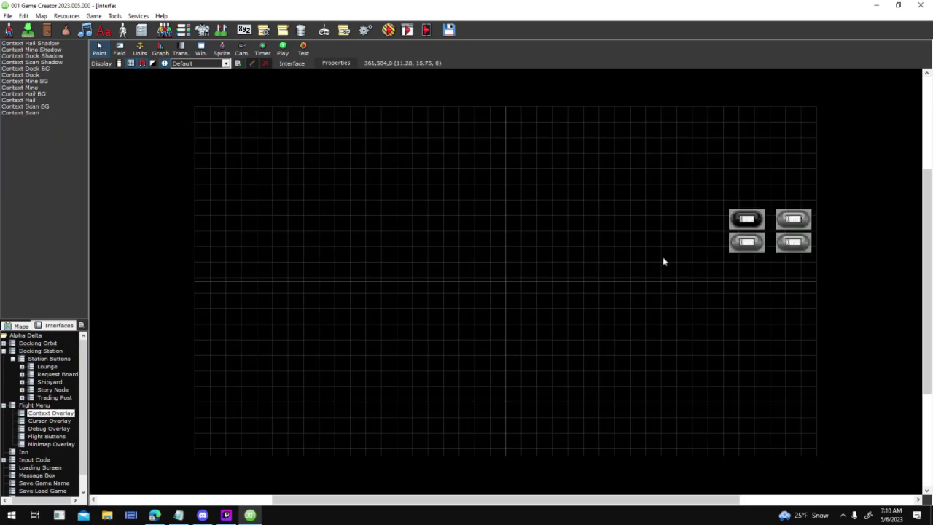
pyautogui.doubleClick(704, 180)
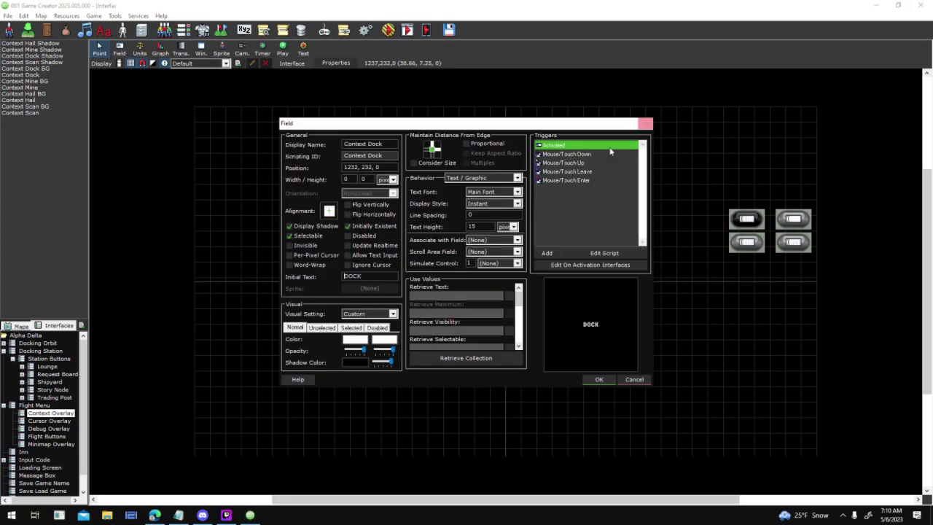
pyautogui.click(666, 111)
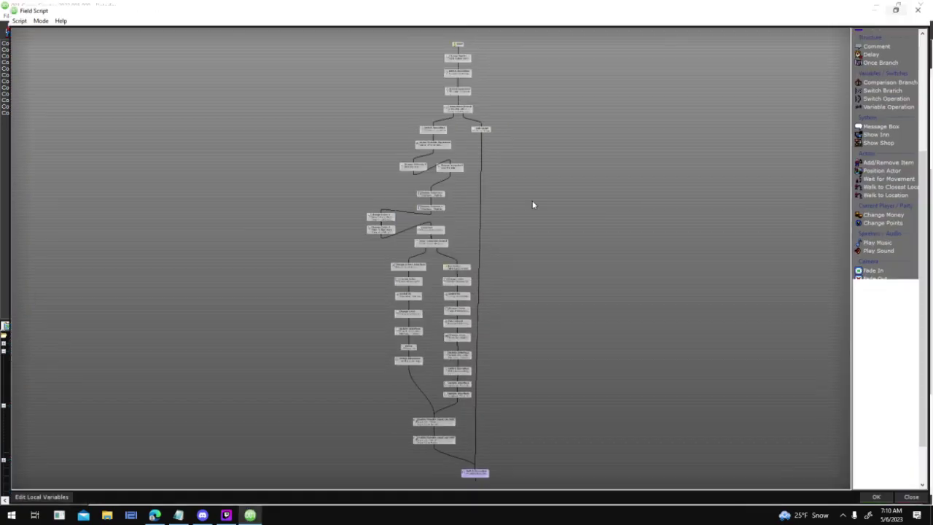
pyautogui.scroll(3, 447, 233)
pyautogui.scroll(1, 455, 221)
pyautogui.moveTo(530, 298); pyautogui.dragTo(518, 41, button='middle')
pyautogui.scroll(1, 505, 241)
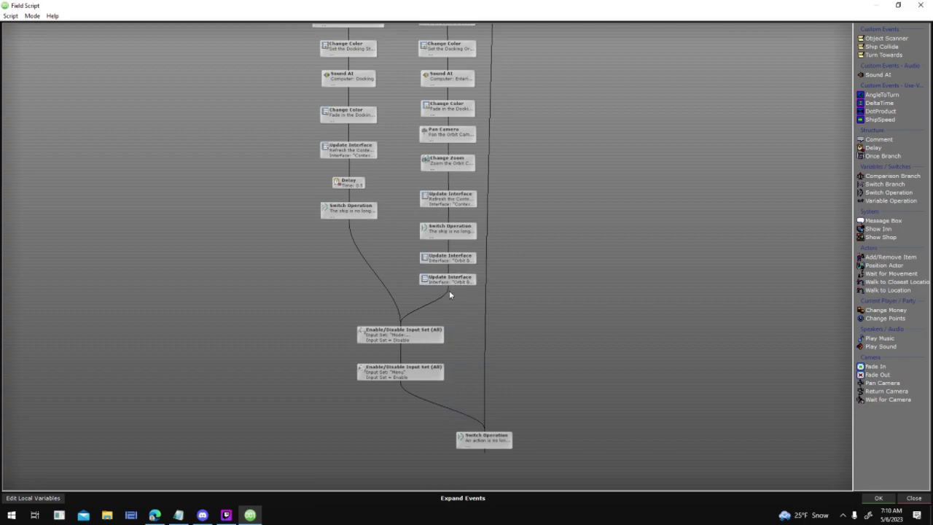
# - Link both docking branches directly to the final Switch Operation and detach the two Enable/Disable Input Set events
pyautogui.moveTo(449, 290); pyautogui.dragTo(455, 396)
pyautogui.click(350, 238)
pyautogui.click(476, 440)
pyautogui.moveTo(399, 390); pyautogui.dragTo(250, 237)
pyautogui.rightClick(250, 236)
pyautogui.click(251, 232)
pyautogui.rightClick(250, 229)
pyautogui.rightClick(252, 217)
# - Move the two detached Enable/Disable Input Set events up beside the script's start and separate them from each other
pyautogui.scroll(5, 274, 123)
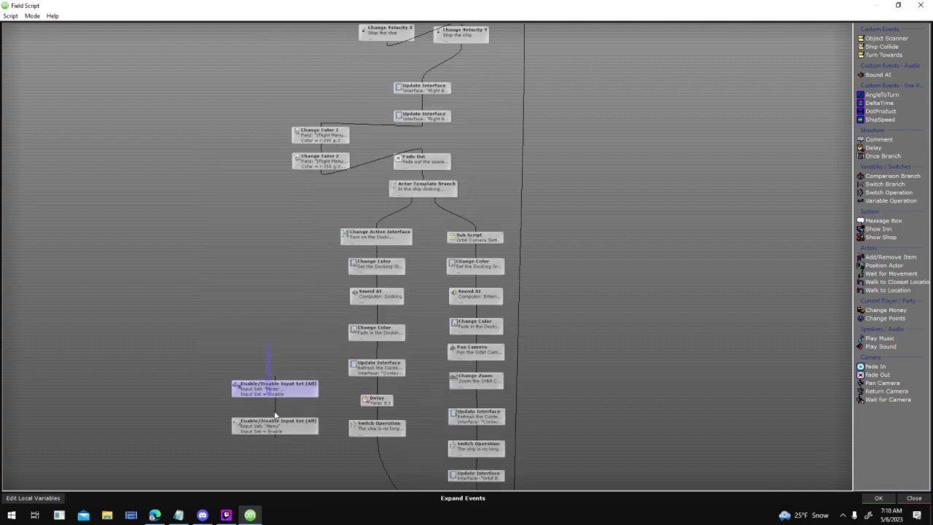
pyautogui.moveTo(281, 408); pyautogui.dragTo(266, 84)
pyautogui.scroll(7, 287, 387)
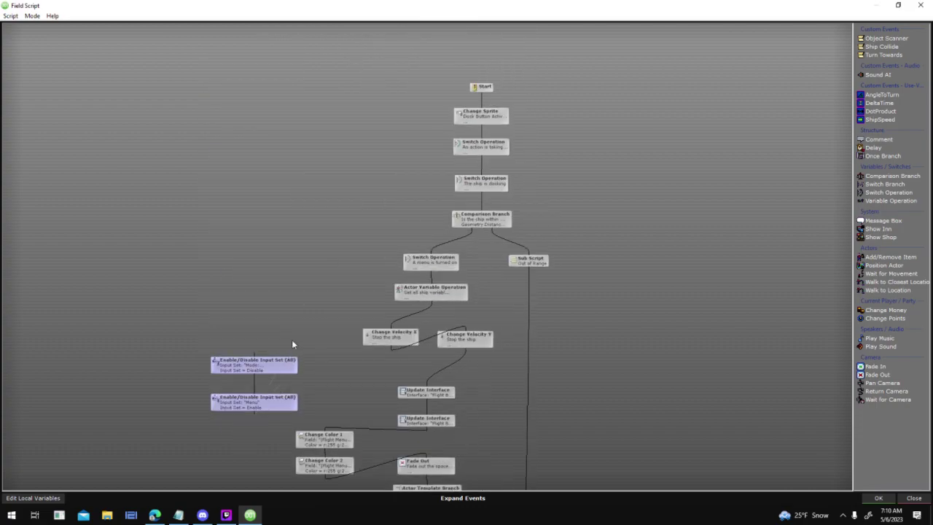
pyautogui.moveTo(257, 429); pyautogui.dragTo(257, 427)
pyautogui.moveTo(279, 364); pyautogui.dragTo(360, 176)
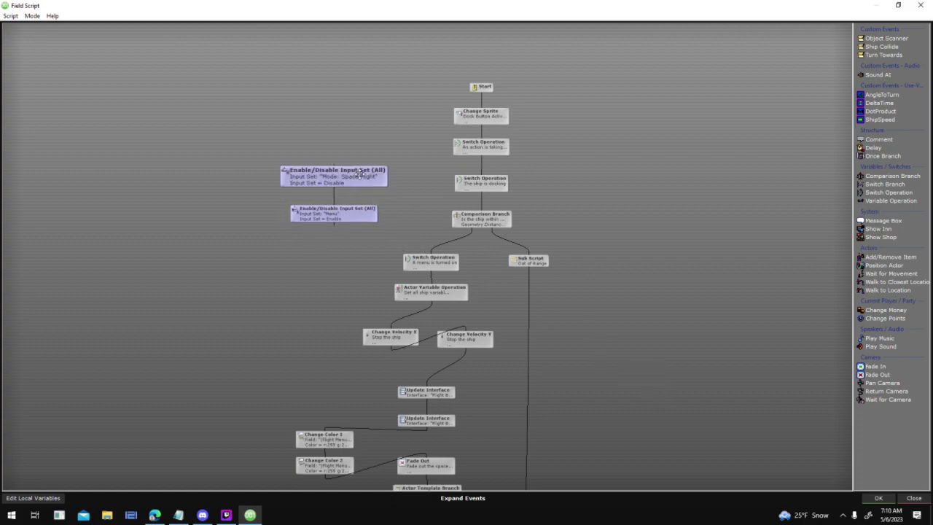
pyautogui.moveTo(356, 177); pyautogui.dragTo(591, 160)
# - Insert the event disabling the Mode: Space Flight input set directly after the Change Sprite event
pyautogui.scroll(3, 620, 124)
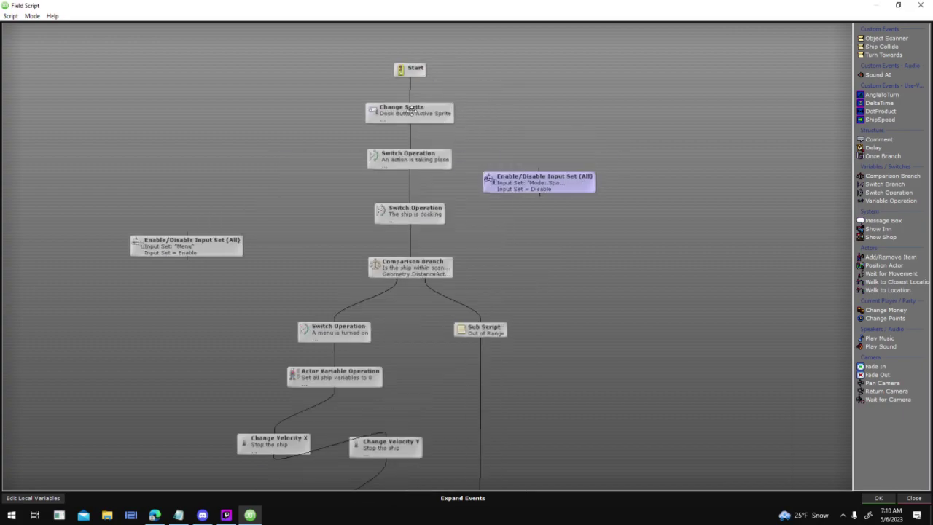
pyautogui.moveTo(364, 62); pyautogui.dragTo(441, 65)
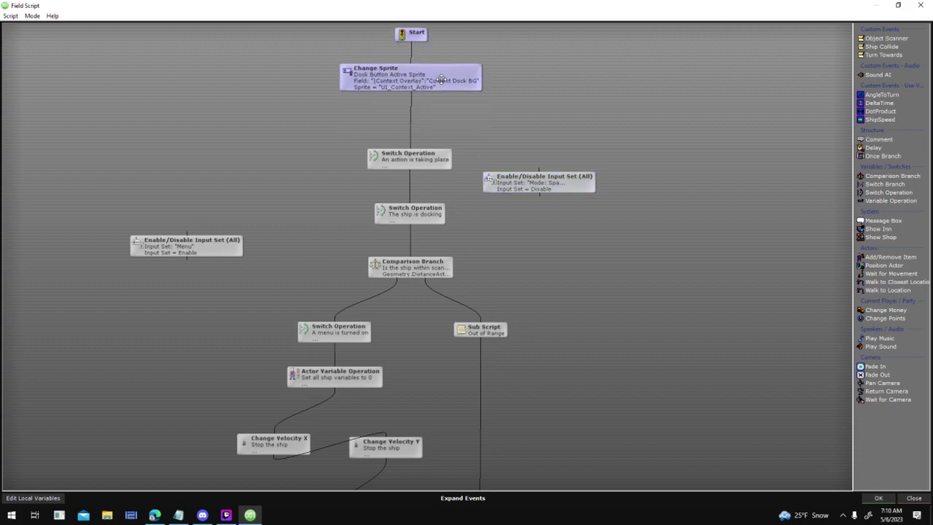
pyautogui.moveTo(440, 79); pyautogui.dragTo(438, 74)
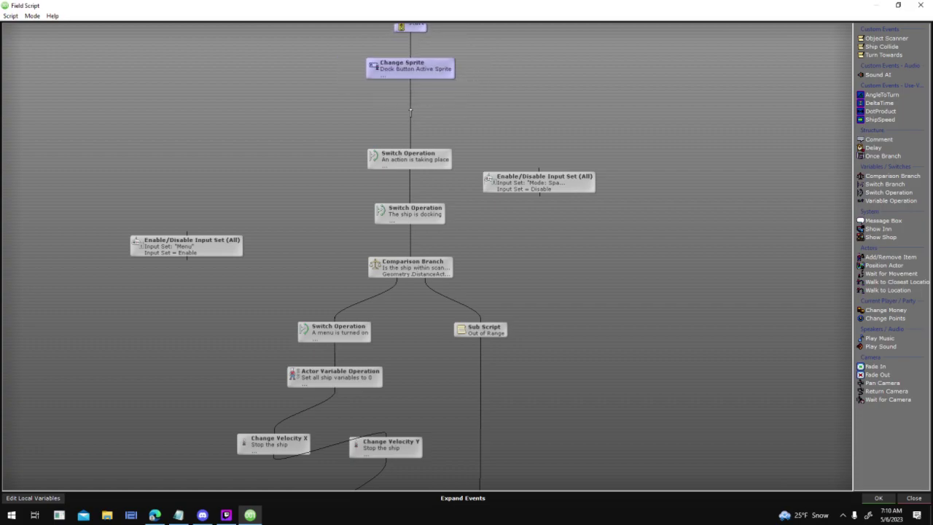
pyautogui.moveTo(568, 184); pyautogui.dragTo(434, 110)
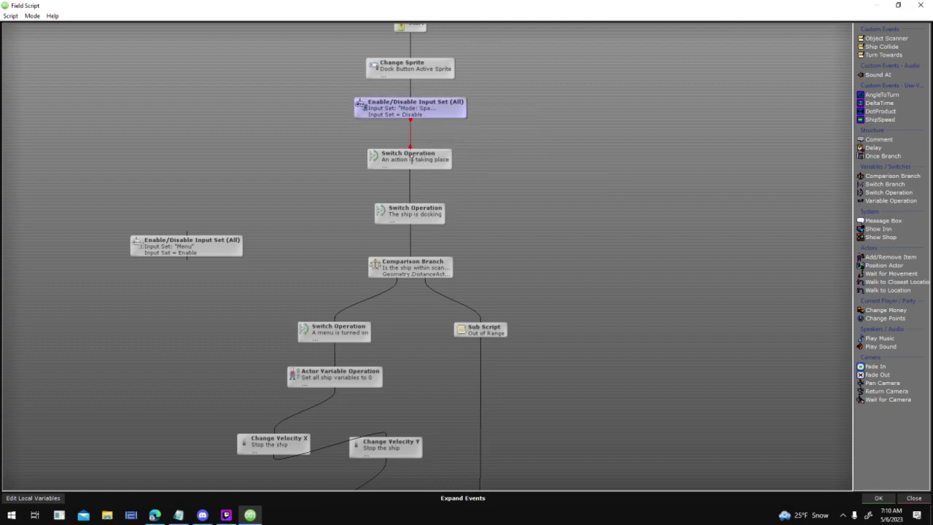
# - Insert the event enabling the Menu input set between the "A menu is turned on" Switch Operation and the Actor Variable Operation
pyautogui.moveTo(163, 256); pyautogui.dragTo(548, 384)
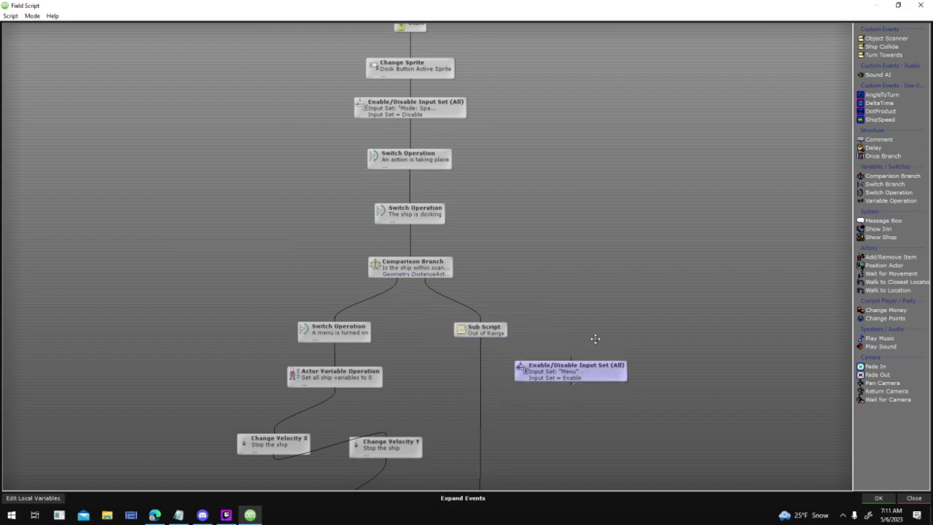
pyautogui.moveTo(594, 353); pyautogui.dragTo(598, 290)
pyautogui.scroll(-3, 611, 402)
pyautogui.moveTo(397, 291); pyautogui.dragTo(398, 313)
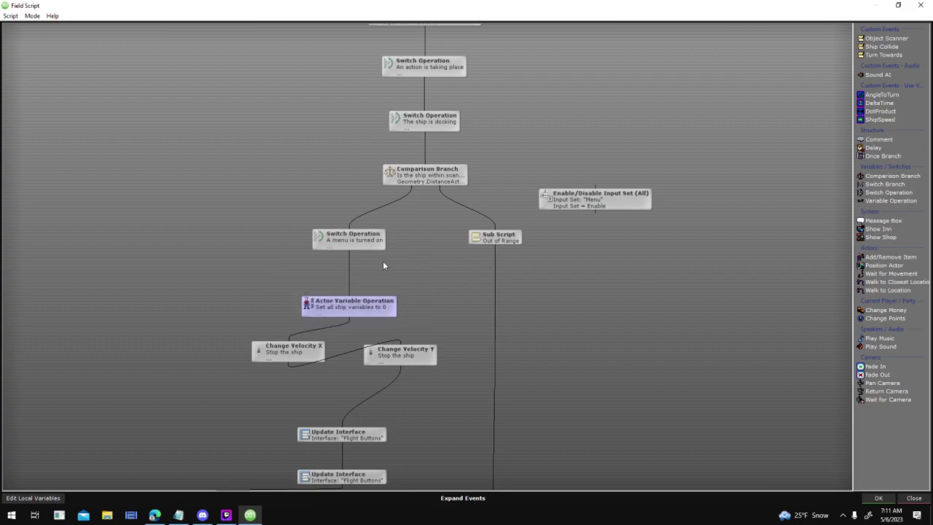
pyautogui.click(350, 273)
pyautogui.moveTo(582, 205); pyautogui.dragTo(351, 302)
pyautogui.click(349, 246)
pyautogui.moveTo(427, 301); pyautogui.dragTo(298, 377)
pyautogui.moveTo(353, 272); pyautogui.dragTo(357, 282)
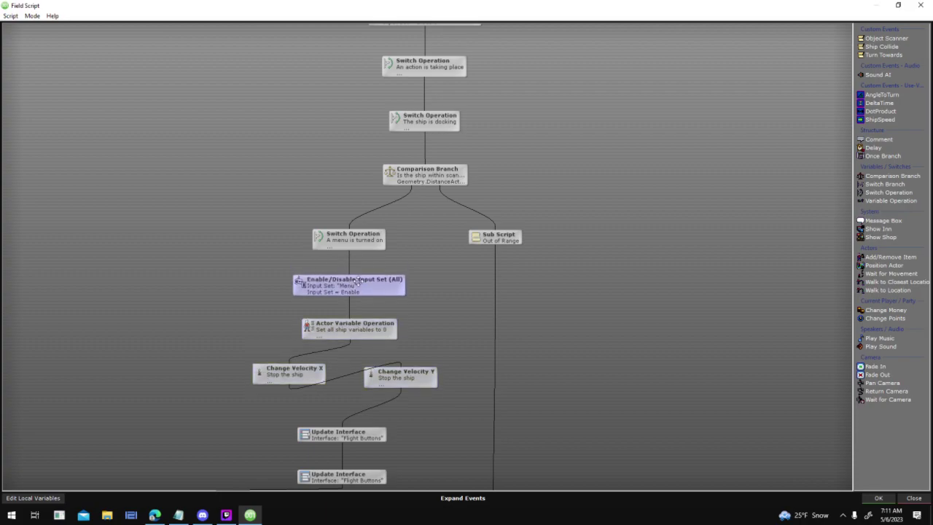
# - Copy the Mode: Space Flight input set event and paste it near the end of the Out of Range branch
pyautogui.scroll(3, 605, 291)
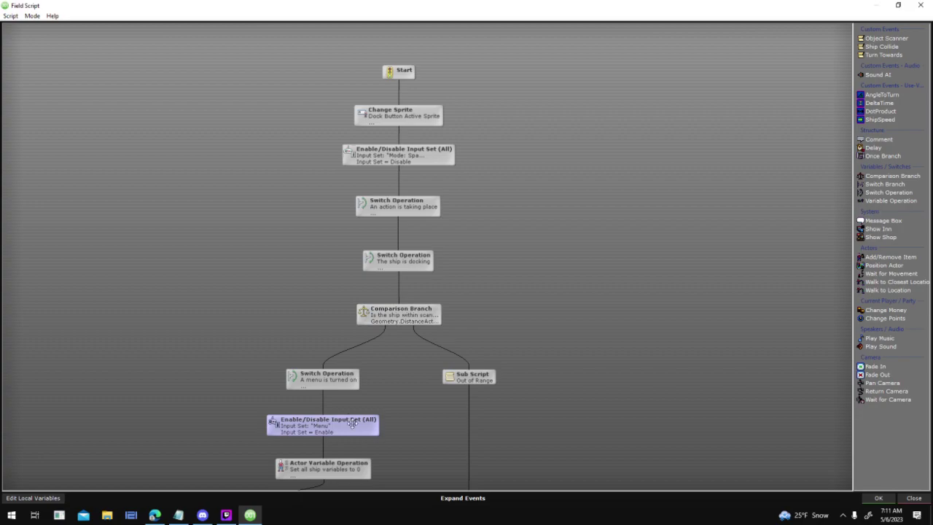
pyautogui.rightClick(353, 308)
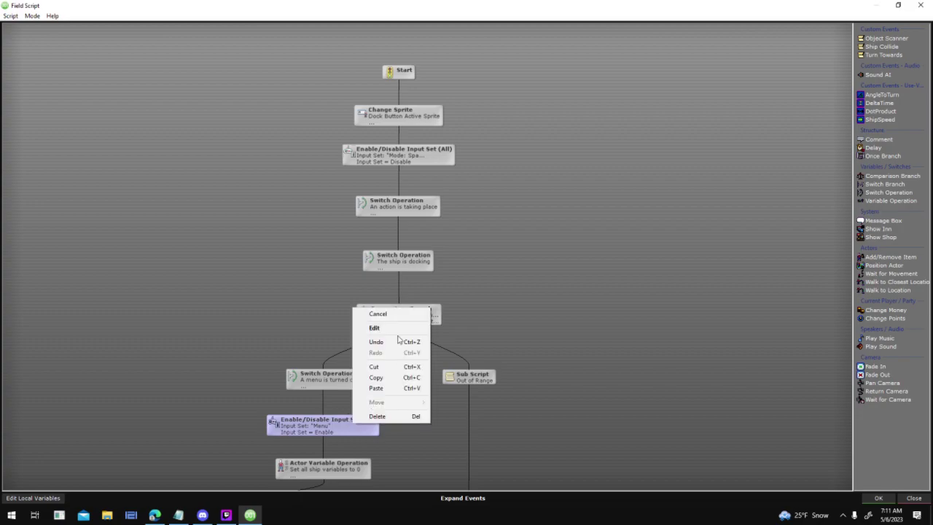
pyautogui.click(536, 217)
pyautogui.click(408, 154)
pyautogui.rightClick(442, 160)
pyautogui.click(466, 231)
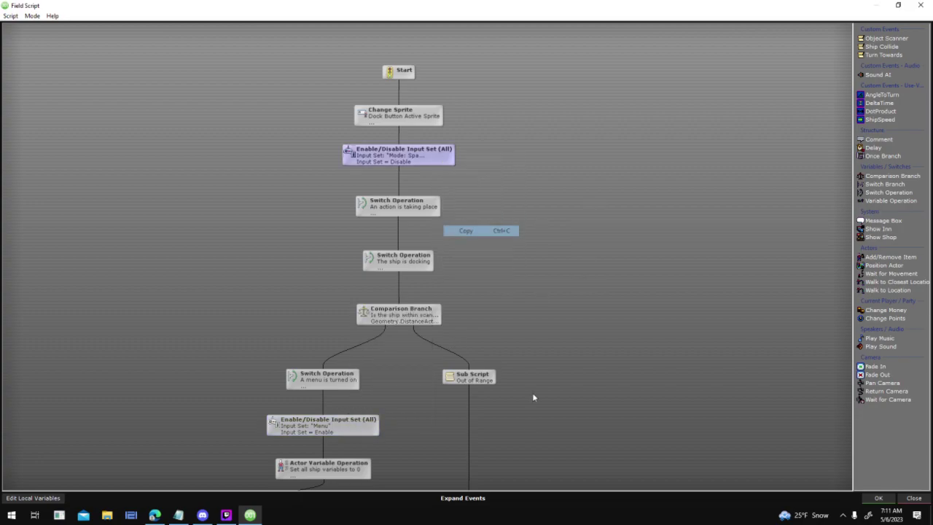
pyautogui.scroll(-15, 545, 240)
pyautogui.scroll(2, 510, 227)
pyautogui.rightClick(497, 246)
pyautogui.click(519, 329)
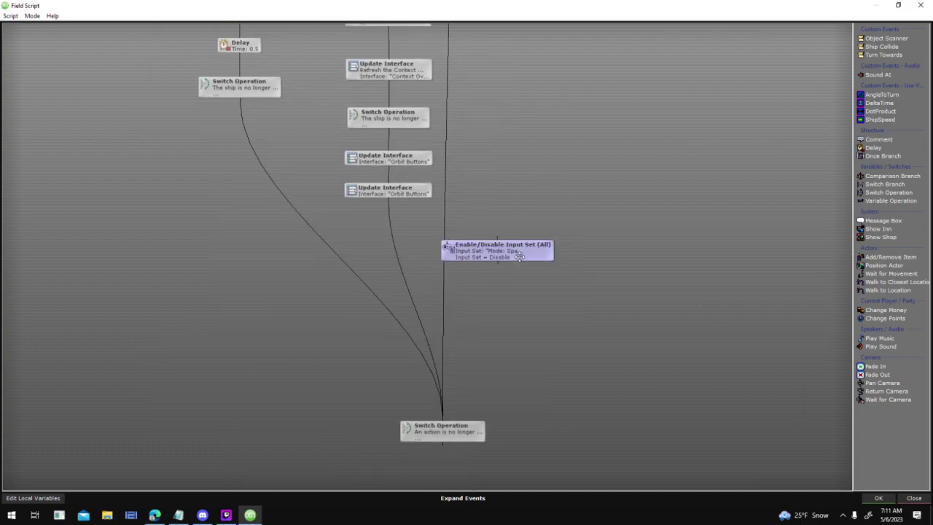
# - Set the pasted Mode: Space Flight event to Enable and link it into the Out of Range branch before the final Switch Operation
pyautogui.doubleClick(520, 260)
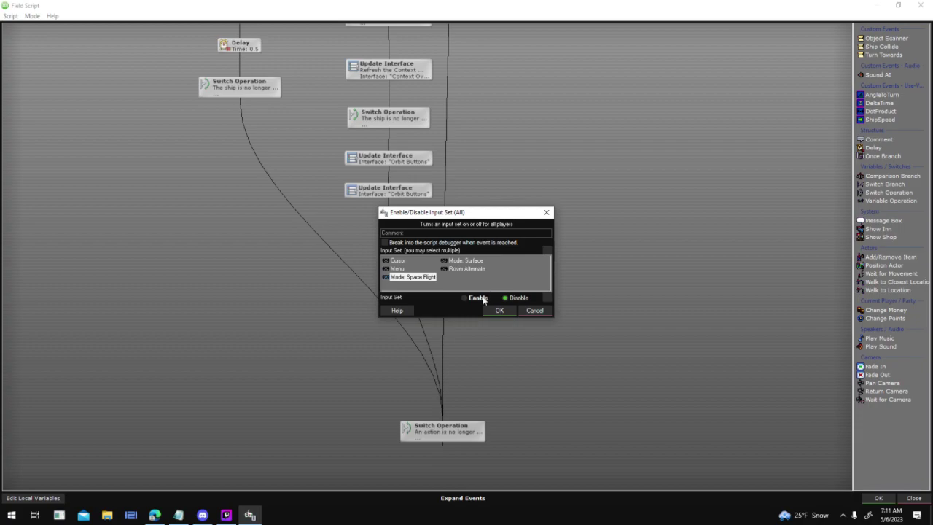
pyautogui.click(490, 312)
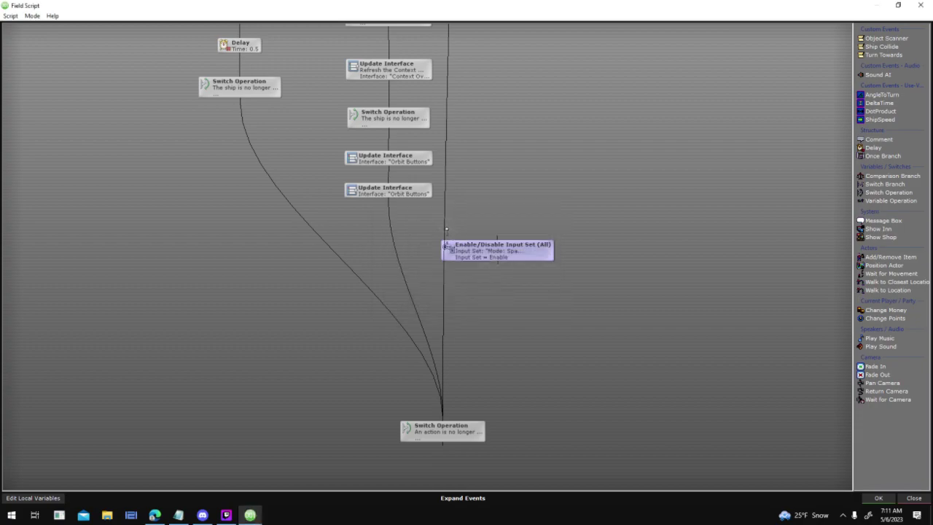
pyautogui.moveTo(462, 433); pyautogui.dragTo(459, 430)
pyautogui.moveTo(500, 250); pyautogui.dragTo(528, 176)
pyautogui.scroll(8, 574, 422)
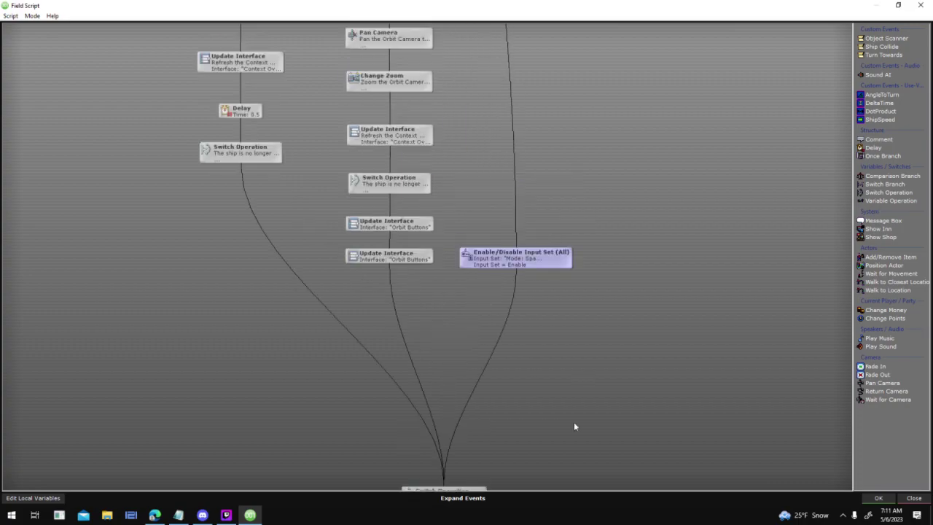
pyautogui.scroll(5, 521, 269)
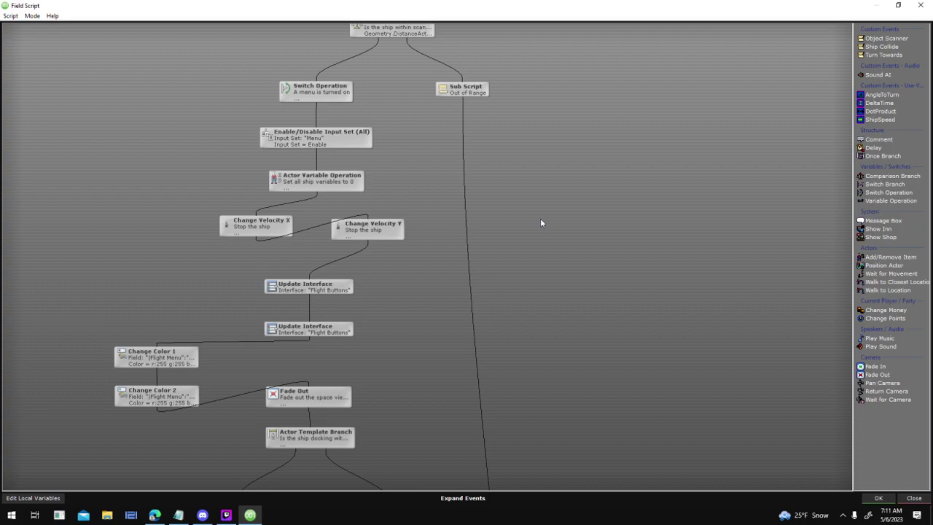
pyautogui.scroll(6, 540, 218)
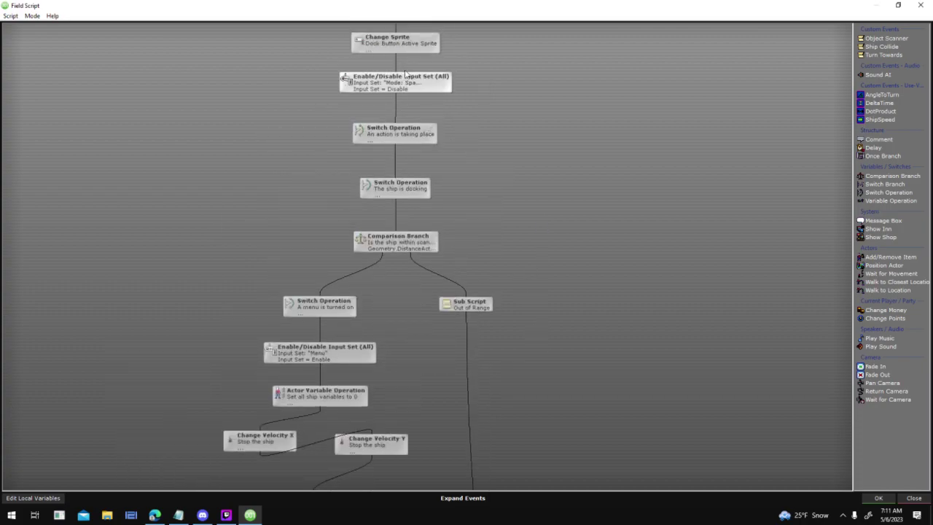
# - Link Change Sprite directly to the "An action is taking place" Switch Operation, and remove the Mode: Space Flight Enable event from the Out of Range branch
pyautogui.moveTo(396, 53); pyautogui.dragTo(411, 145)
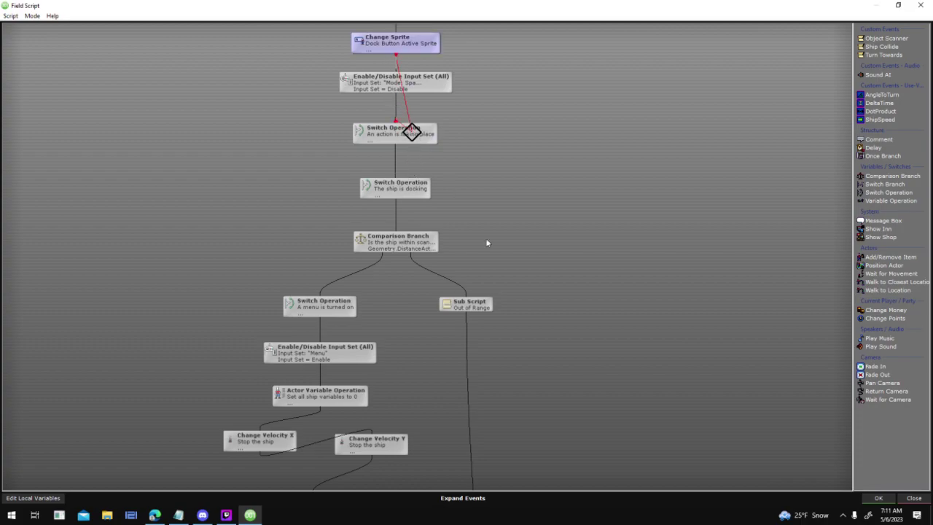
pyautogui.scroll(-3, 553, 196)
pyautogui.moveTo(496, 433); pyautogui.dragTo(498, 193, button='middle')
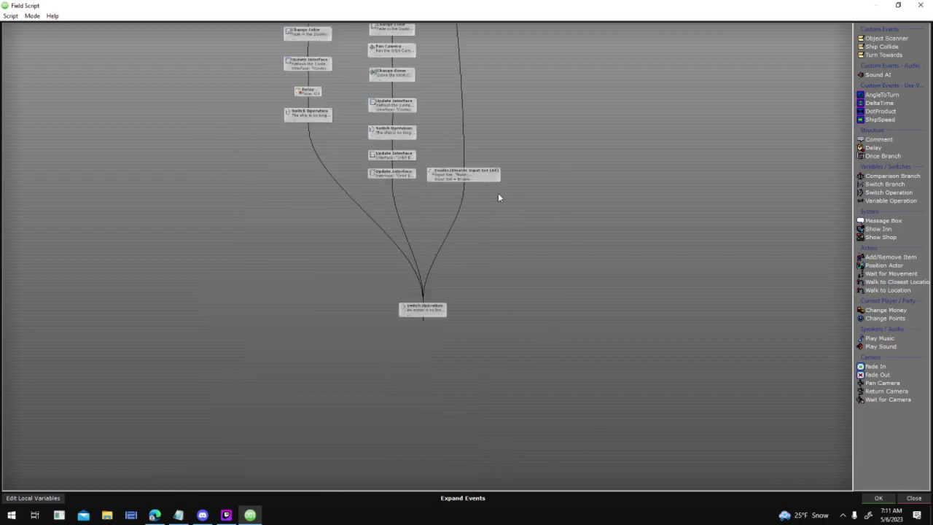
pyautogui.moveTo(454, 229); pyautogui.dragTo(423, 307)
pyautogui.click(464, 173)
pyautogui.press('Delete')
# - Detach the Mode: Space Flight Disable event from the start of the script and move it beside the "A menu is turned on" Switch Operation
pyautogui.moveTo(460, 100); pyautogui.dragTo(422, 503, button='middle')
pyautogui.moveTo(442, 191); pyautogui.dragTo(452, 292, button='middle')
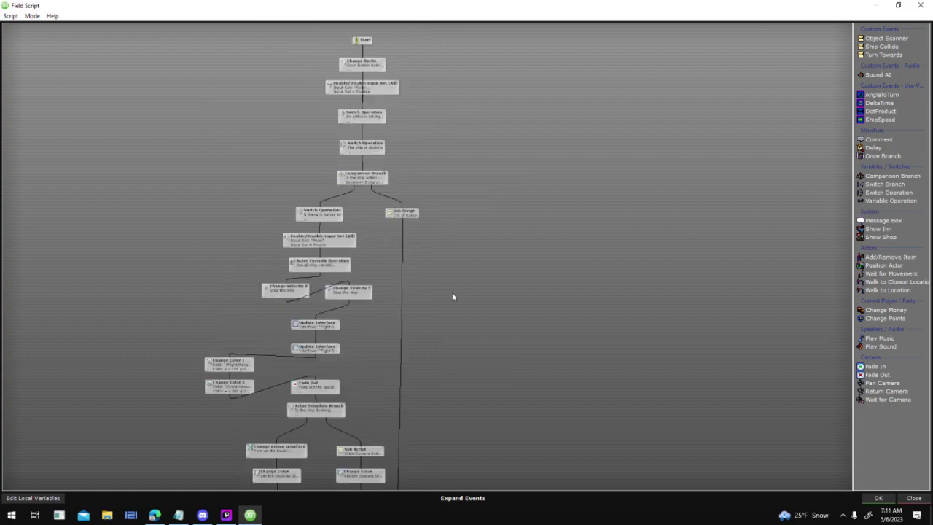
pyautogui.scroll(2, 427, 147)
pyautogui.moveTo(366, 67); pyautogui.dragTo(221, 64)
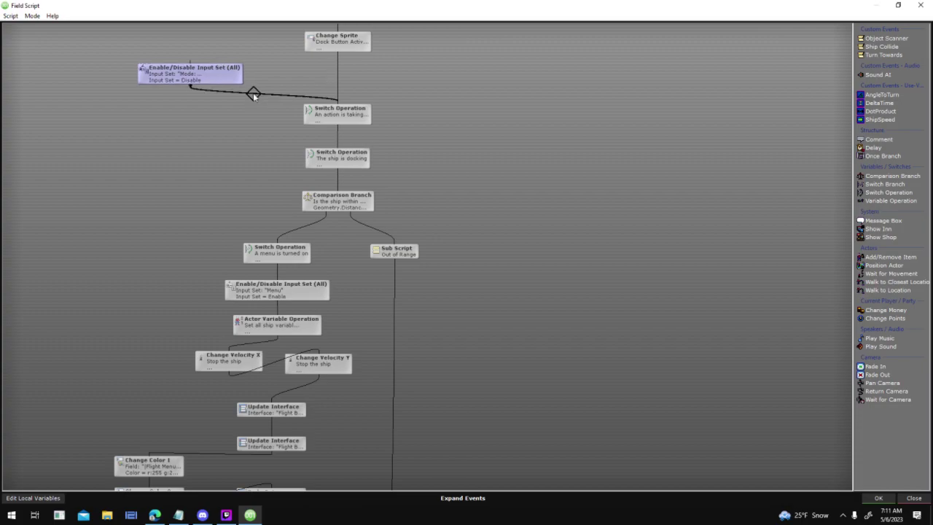
pyautogui.moveTo(211, 73); pyautogui.dragTo(178, 245)
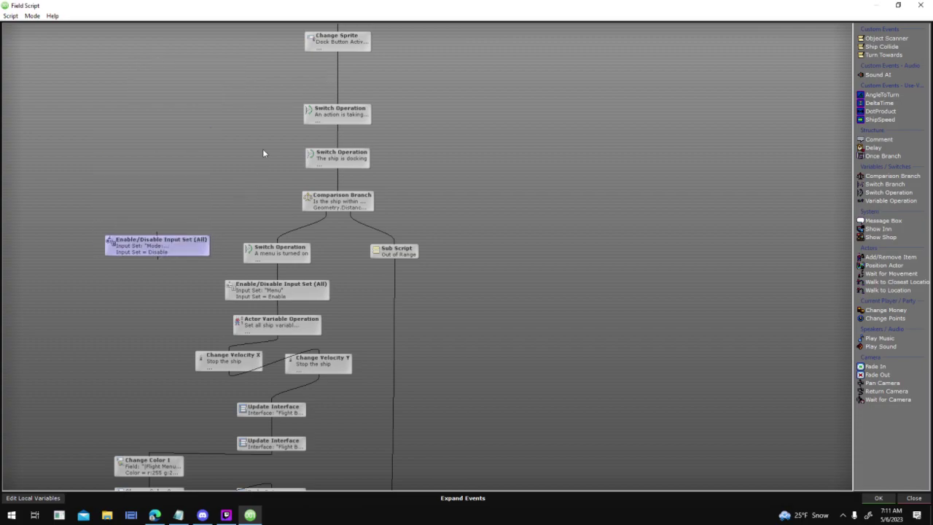
pyautogui.moveTo(265, 110); pyautogui.dragTo(251, 208, button='middle')
# - Make room and insert the Mode: Space Flight Disable event between the "A menu is turned on" Switch Operation and the Menu input set event
pyautogui.moveTo(204, 90); pyautogui.dragTo(392, 281)
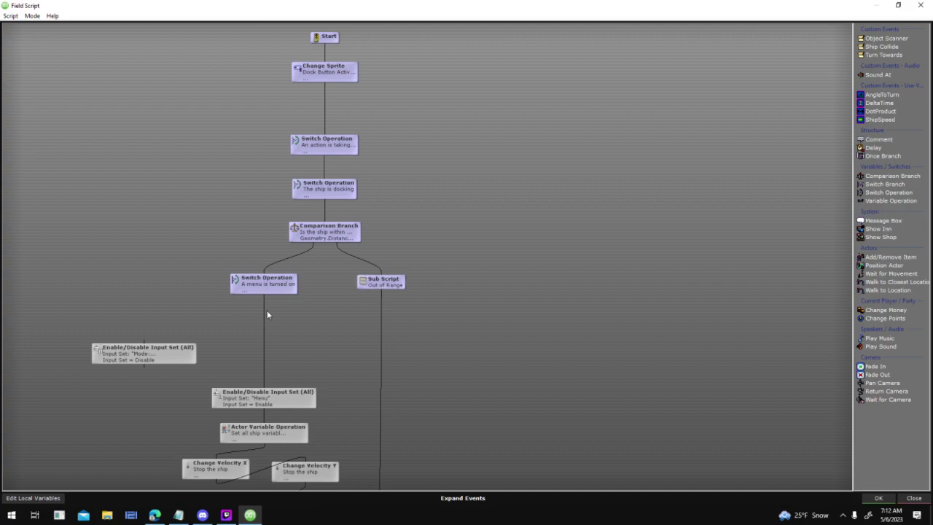
pyautogui.moveTo(264, 313); pyautogui.dragTo(172, 351)
pyautogui.moveTo(173, 349); pyautogui.dragTo(292, 319)
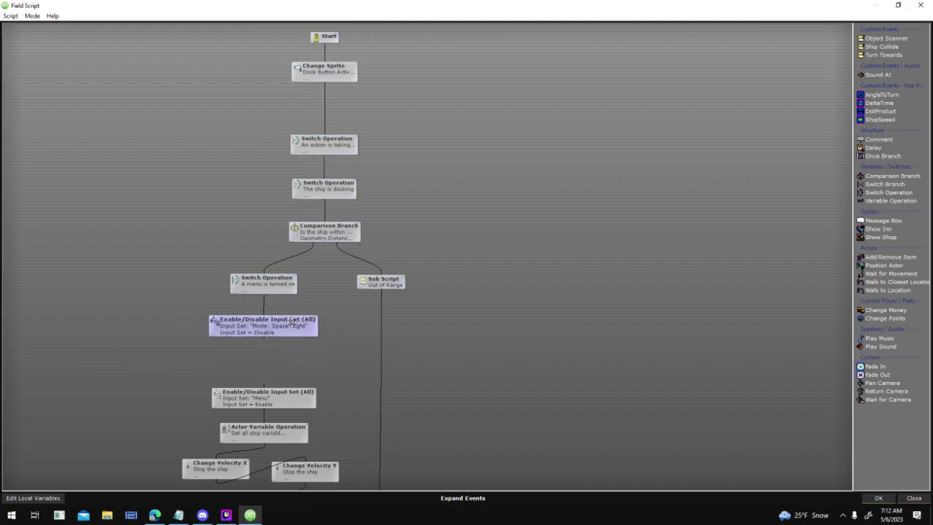
pyautogui.moveTo(264, 403); pyautogui.dragTo(267, 368)
pyautogui.moveTo(268, 428); pyautogui.dragTo(269, 406)
pyautogui.moveTo(360, 445); pyautogui.dragTo(366, 307, button='middle')
pyautogui.moveTo(365, 307); pyautogui.dragTo(219, 321)
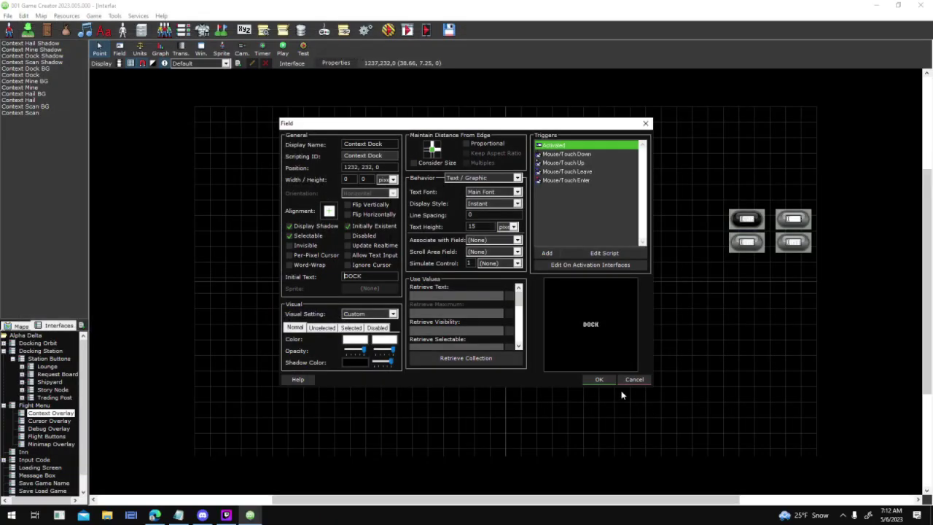
# - Test-run the game and start a new game
pyautogui.click(390, 30)
pyautogui.press('Return')
pyautogui.press('Return')
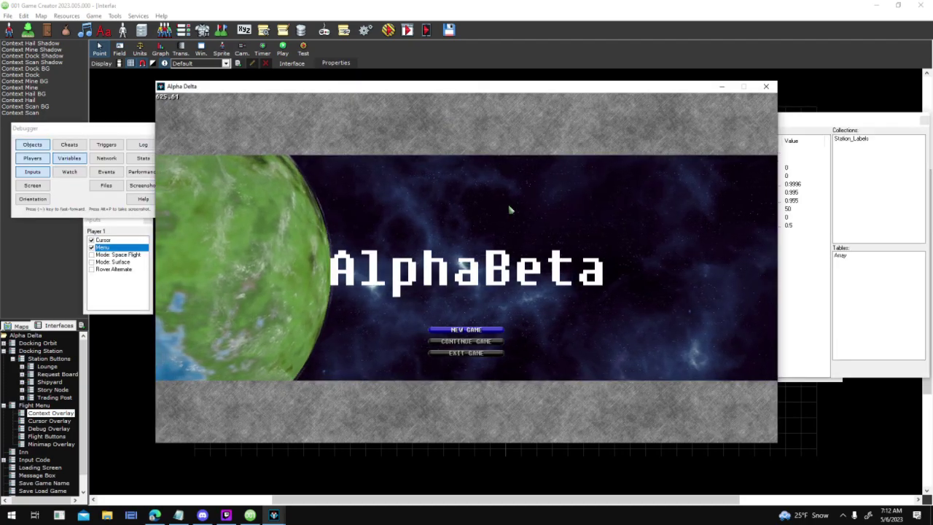
pyautogui.press('Return')
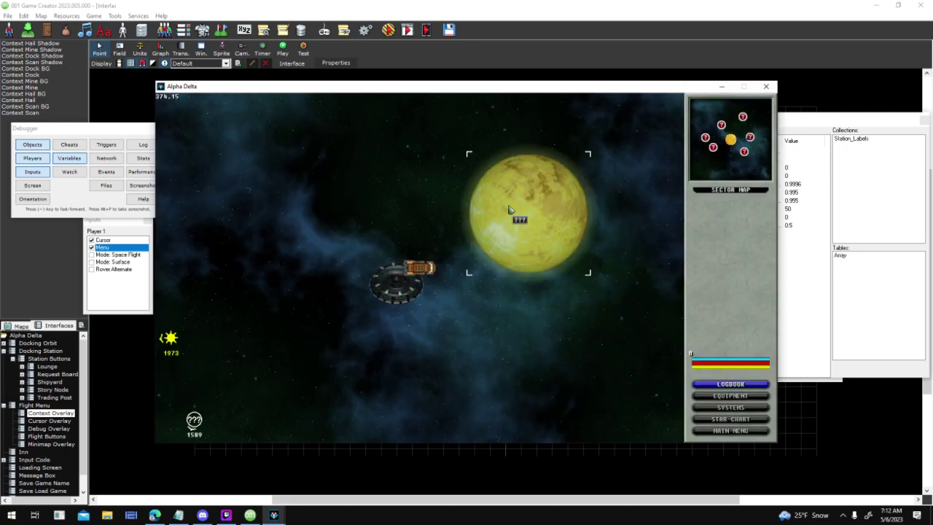
# - Test docking at the nearby planet by scanning it, entering its orbit and returning to space
pyautogui.click(510, 210)
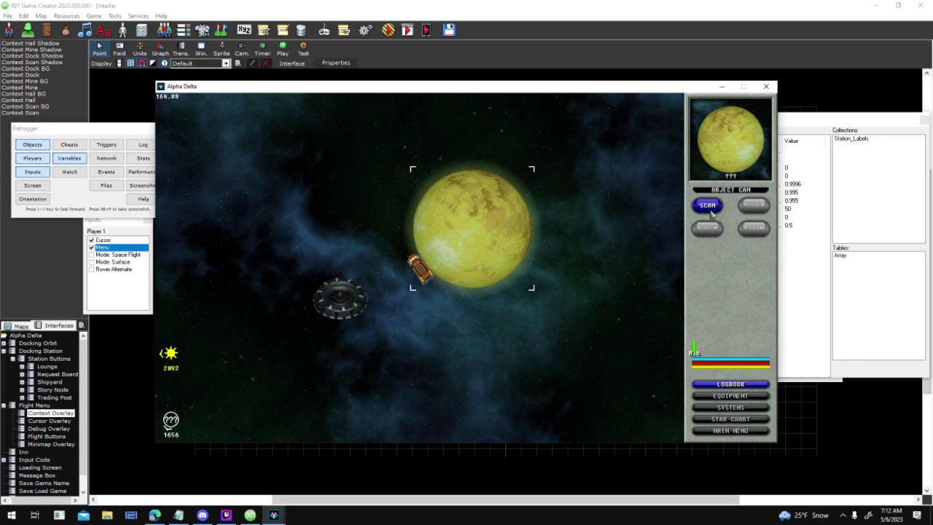
pyautogui.click(709, 206)
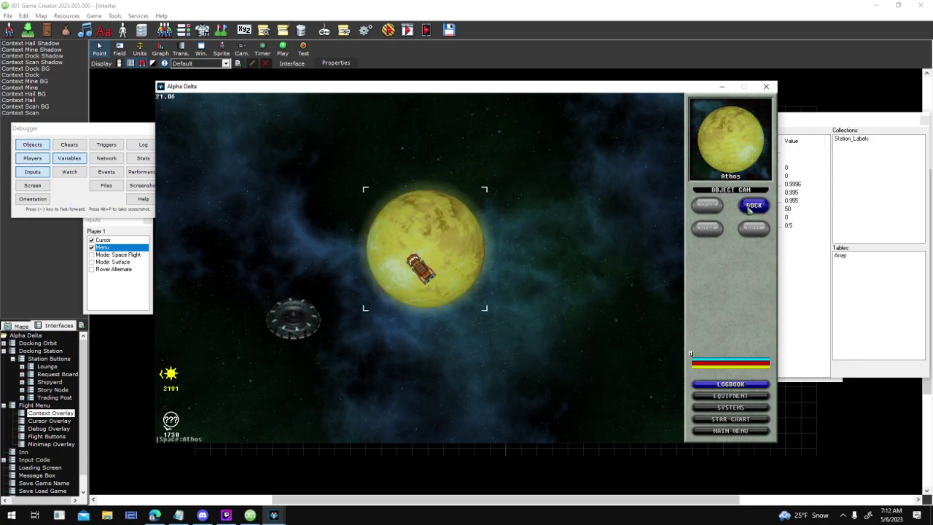
pyautogui.click(752, 207)
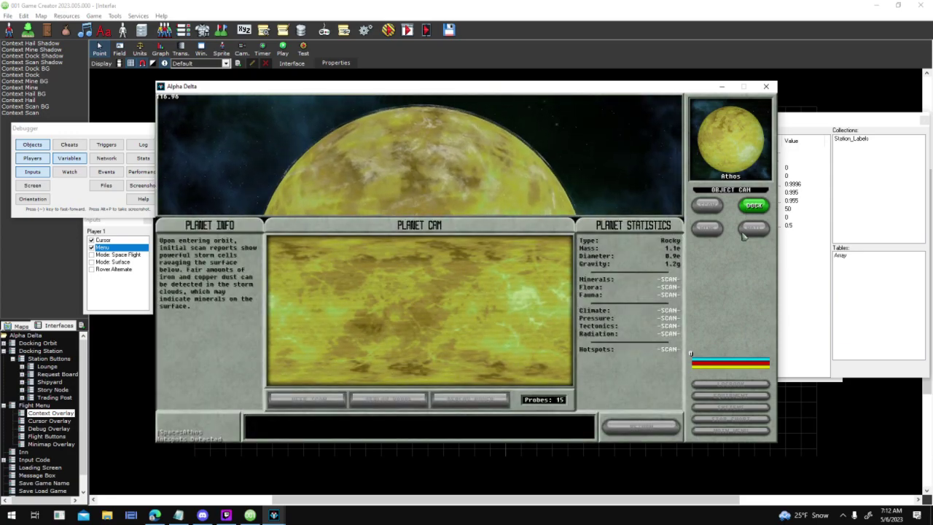
pyautogui.press('Escape')
pyautogui.click(743, 213)
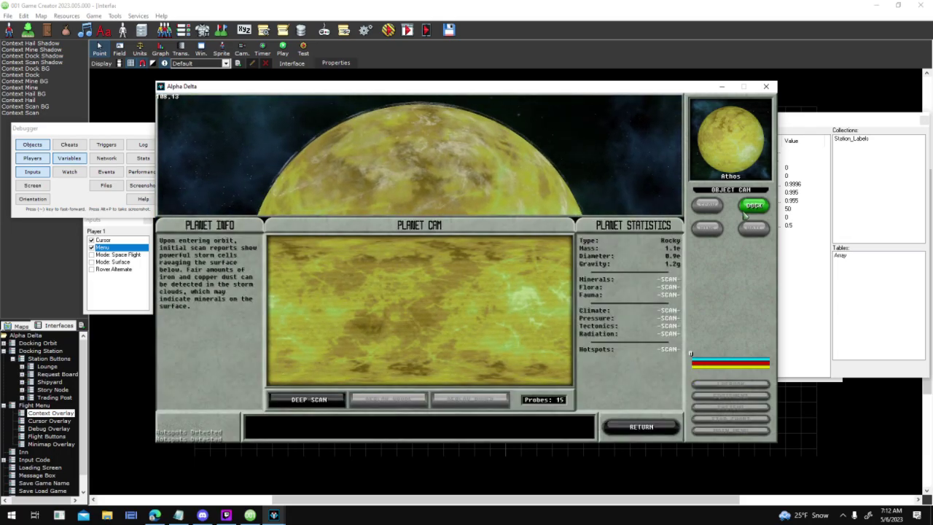
pyautogui.click(744, 212)
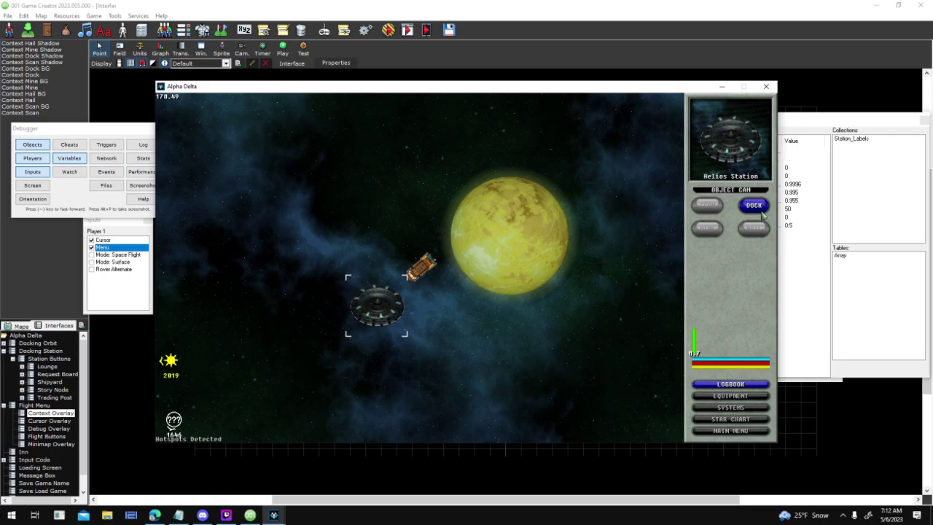
# - Test docking at and leaving Helios Station several times in a row, finishing with the station deselected
pyautogui.click(761, 211)
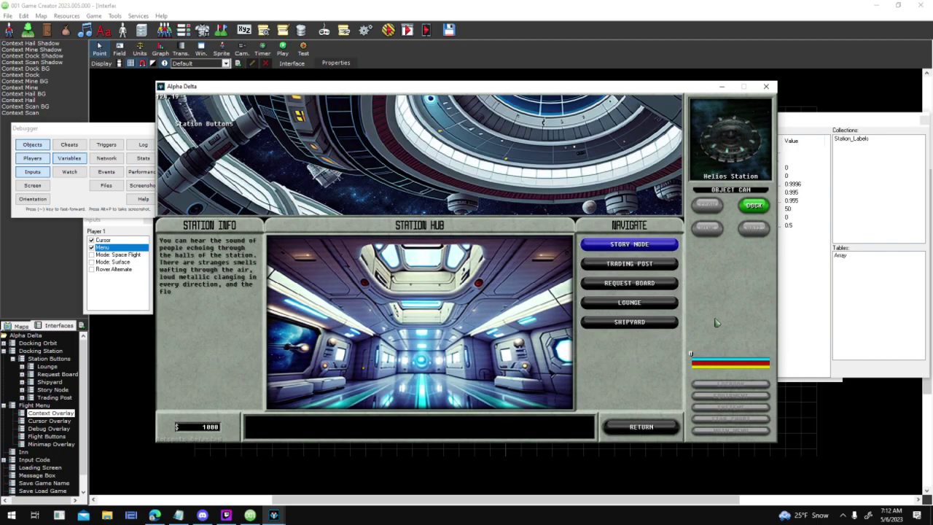
pyautogui.press('Escape')
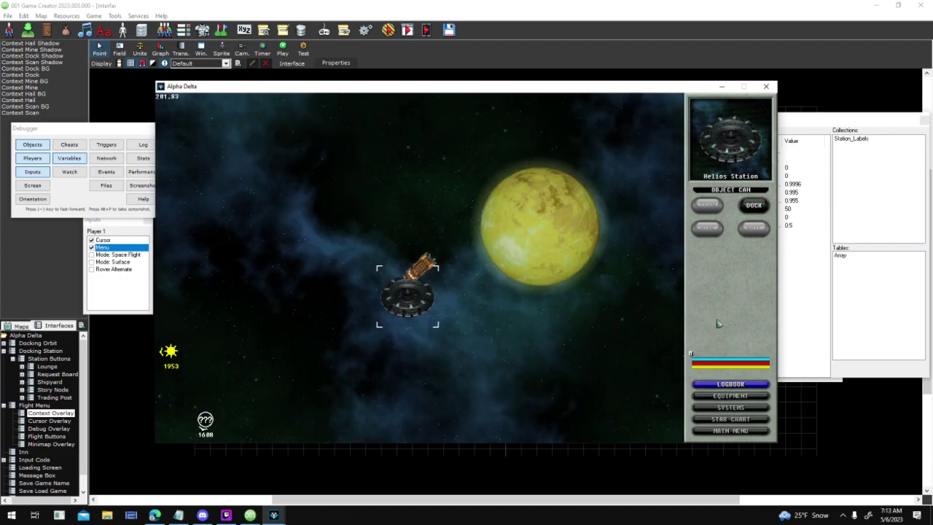
pyautogui.click(756, 207)
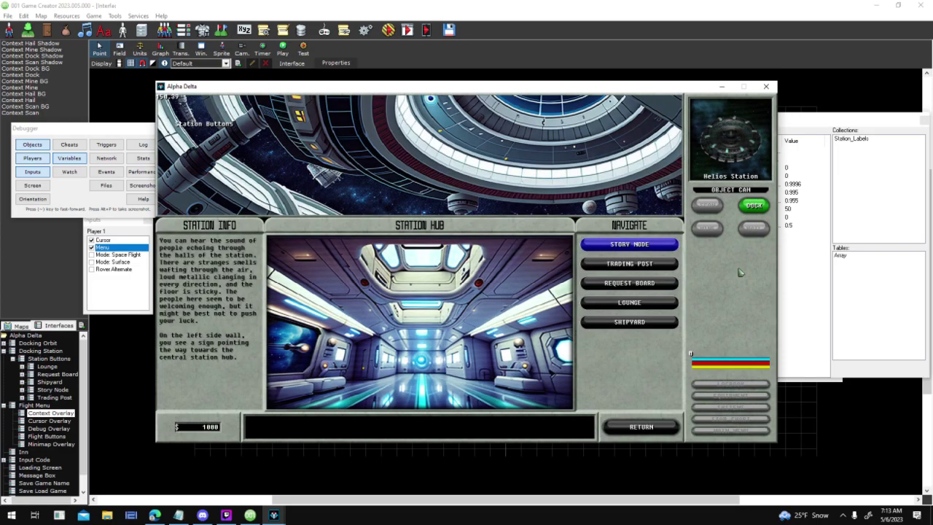
pyautogui.press('Escape')
pyautogui.click(754, 206)
pyautogui.press('Escape')
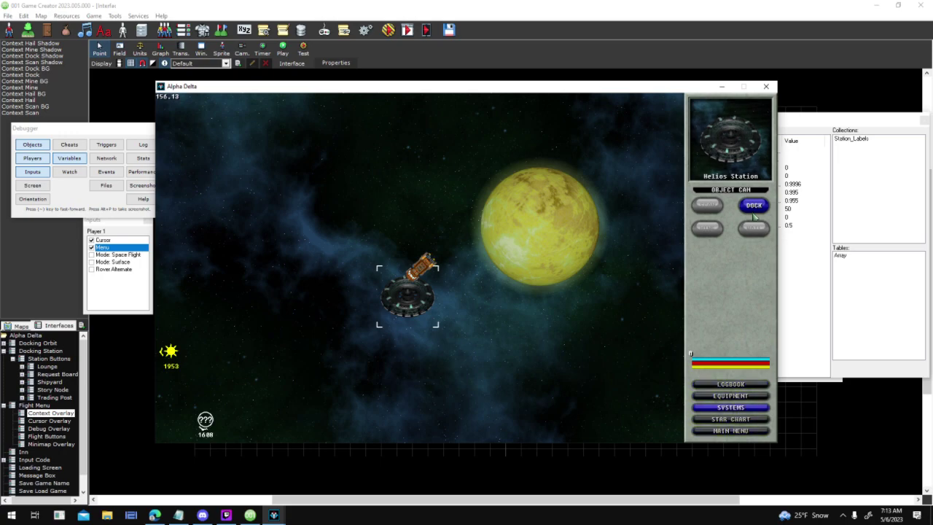
pyautogui.click(633, 366)
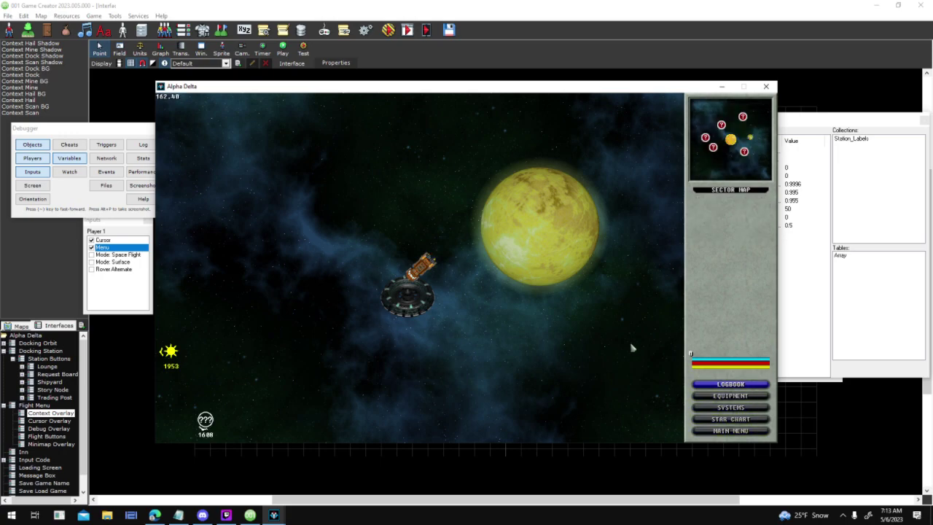
# - In Notepad's To Do.txt, mark the dock button and selection frame fixes with X and the planet descriptions item with a slash
pyautogui.hotkey('alt', 'Tab')
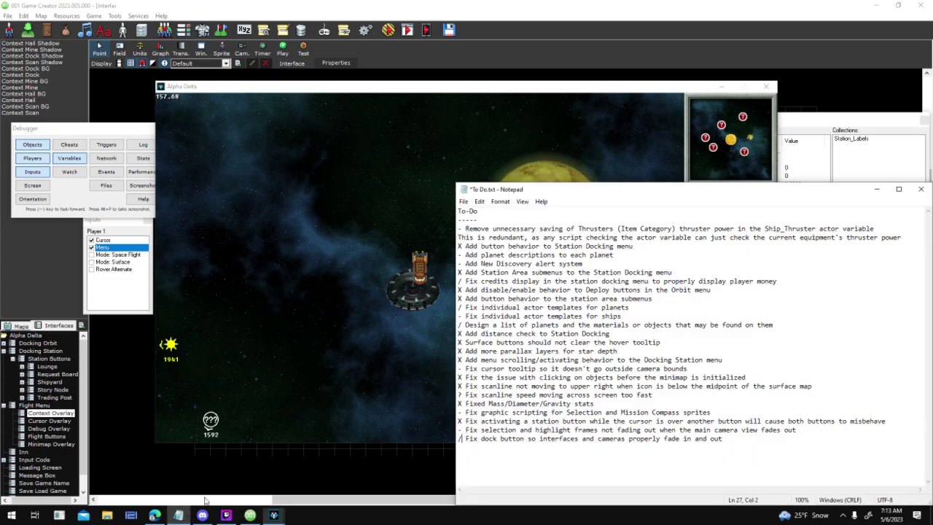
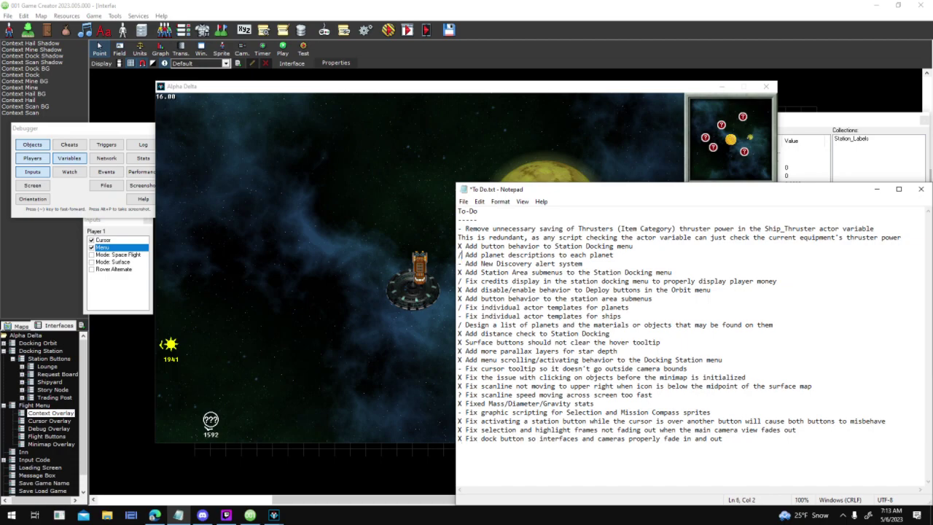
pyautogui.click(431, 238)
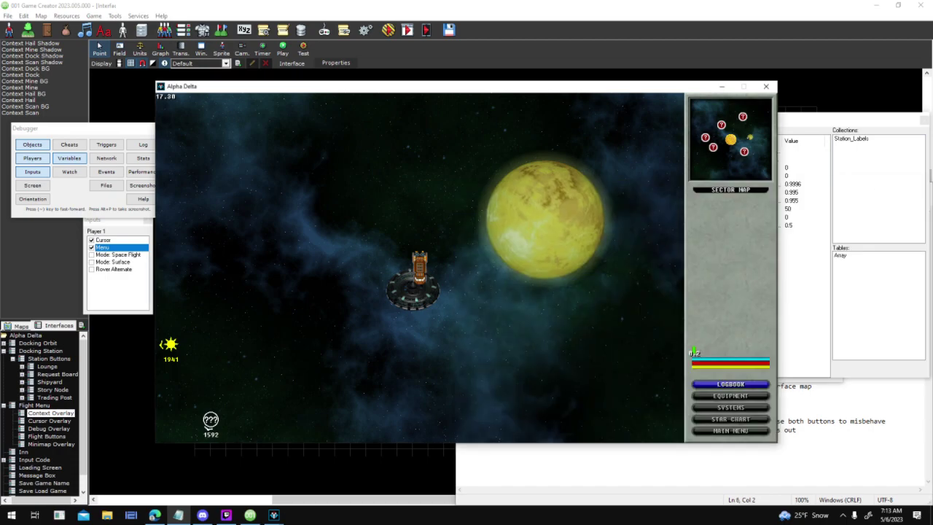
# - Close the test game and open the Docking Station interface in the editor
pyautogui.click(406, 341)
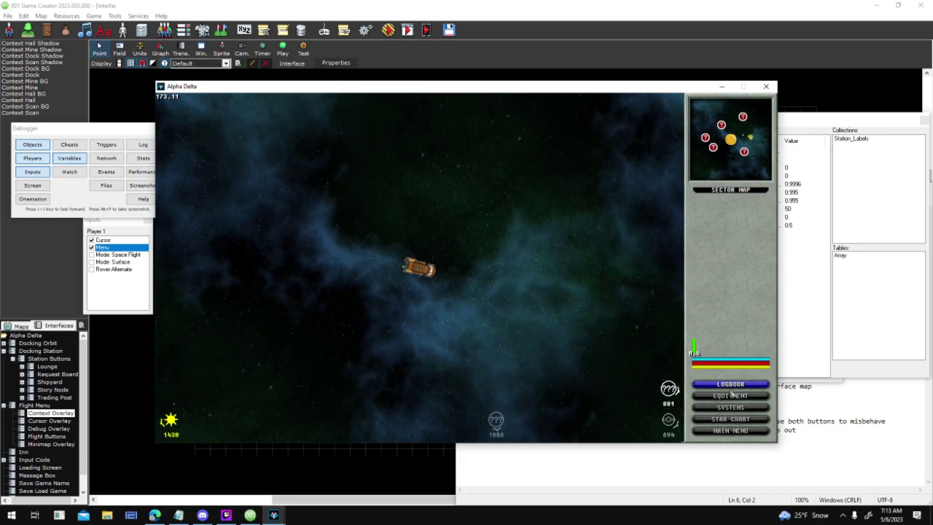
pyautogui.click(764, 86)
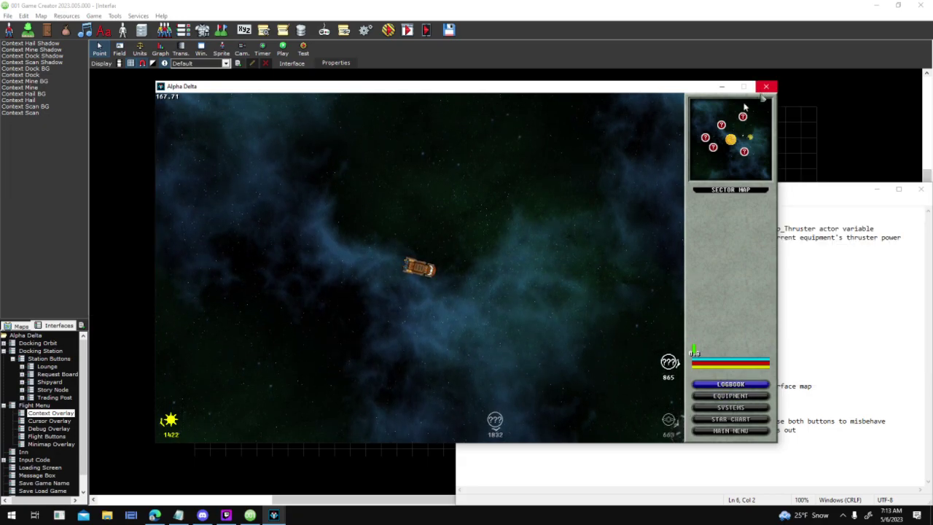
pyautogui.moveTo(446, 356); pyautogui.dragTo(324, 372, button='middle')
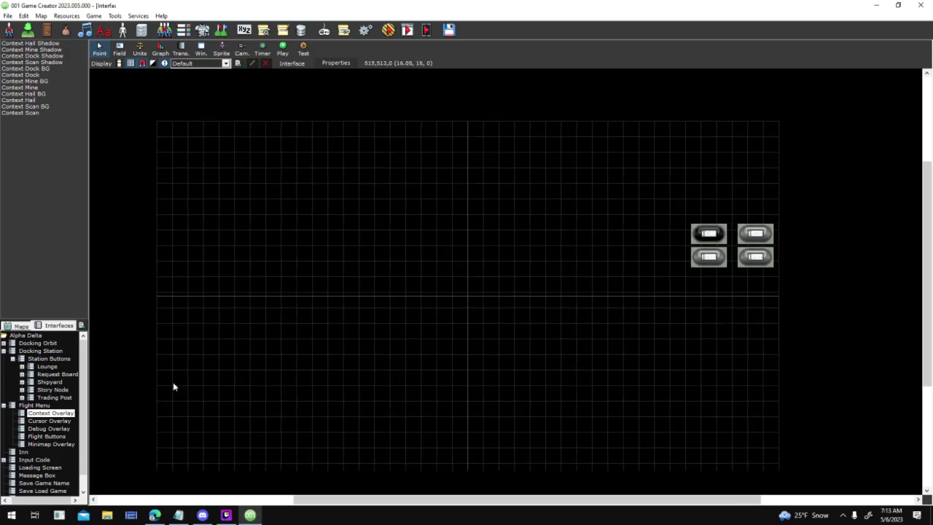
pyautogui.click(48, 345)
pyautogui.click(44, 351)
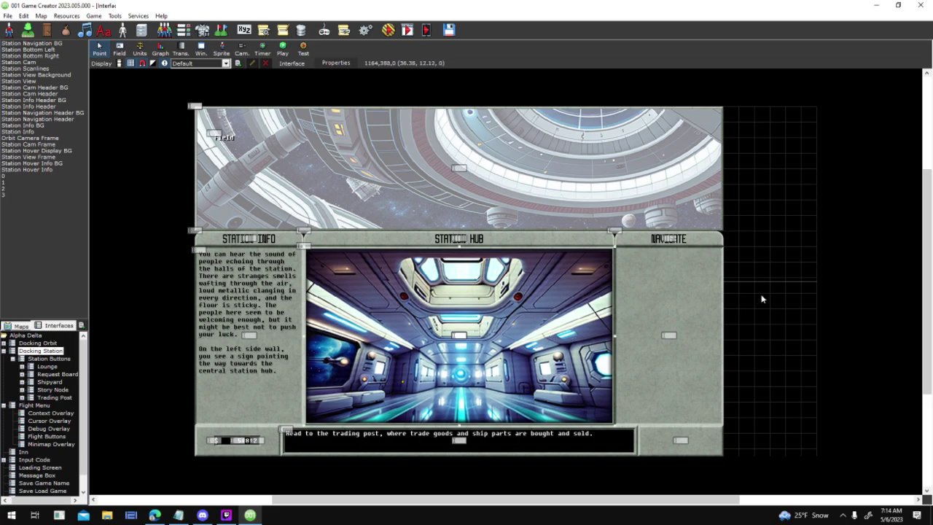
# - Launch Genetica 4 Studio
pyautogui.click(11, 515)
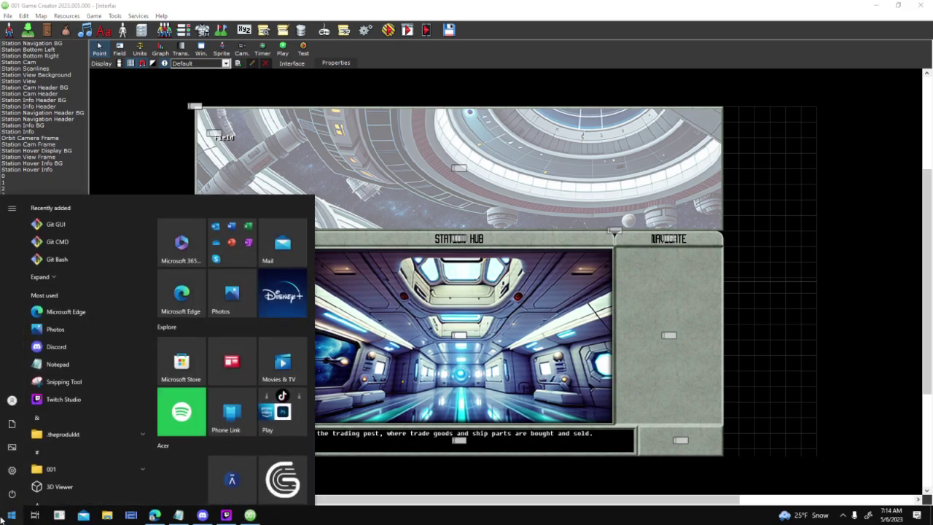
pyautogui.write('gen')
pyautogui.press('Return')
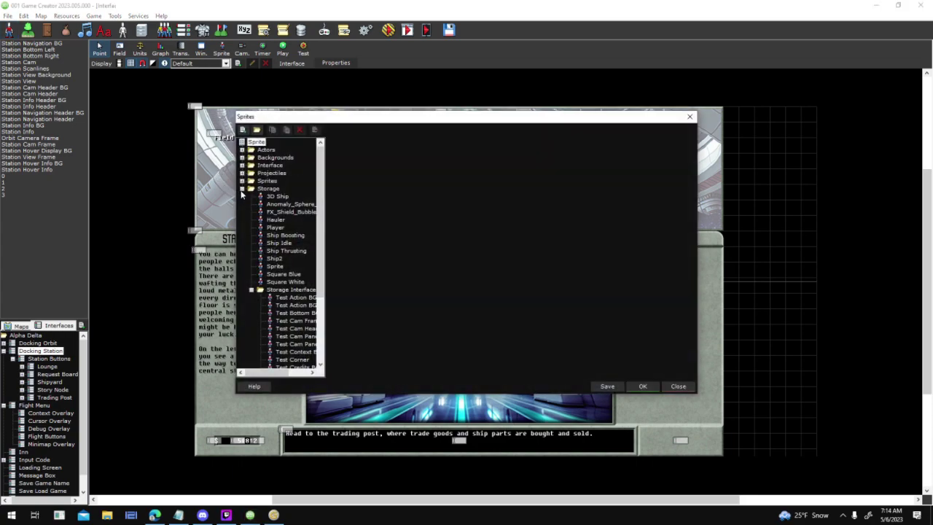
# - Look through the Storage and Interface sprite folders and examine the FX_Scanlines, FX_Scanlines 2 and FX_Scanlines 3 sprites
pyautogui.scroll(-4, 279, 289)
pyautogui.scroll(2, 277, 270)
pyautogui.click(252, 243)
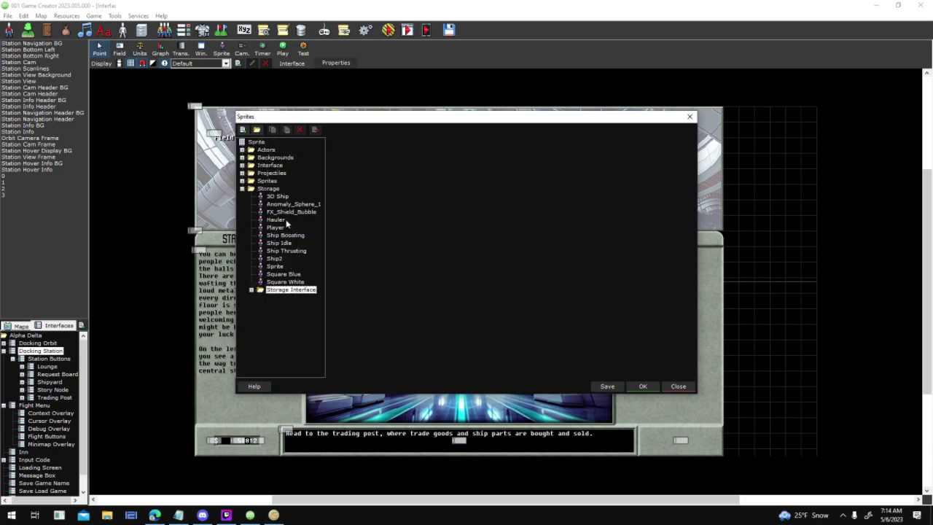
pyautogui.click(243, 189)
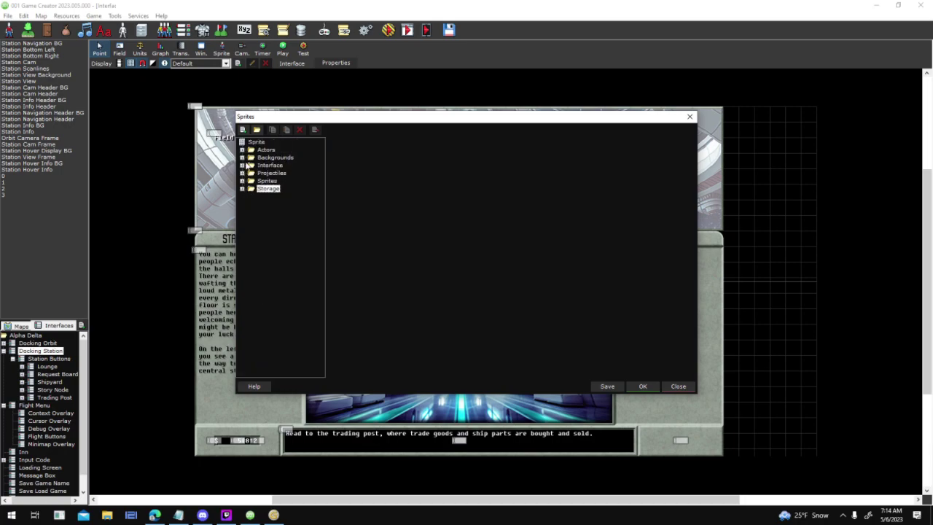
pyautogui.click(242, 164)
pyautogui.click(287, 235)
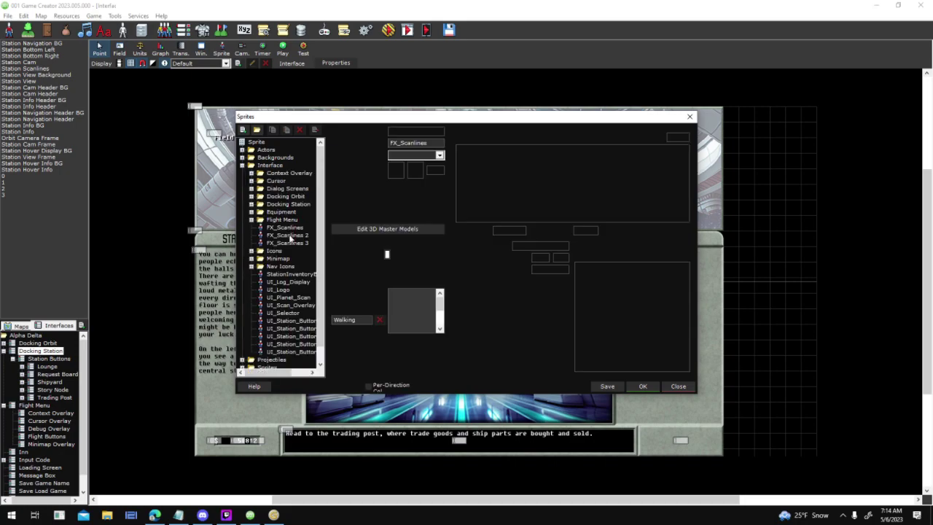
pyautogui.click(288, 242)
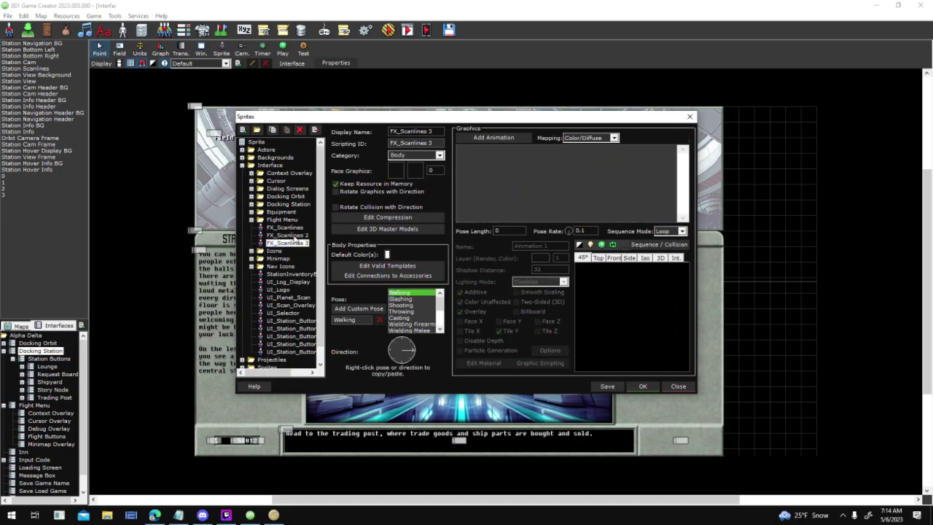
pyautogui.click(294, 245)
pyautogui.click(287, 227)
# - Switch to Genetica 4 Studio and look through the recent files and the saved files in the WC Genetica Presets folder
pyautogui.click(274, 514)
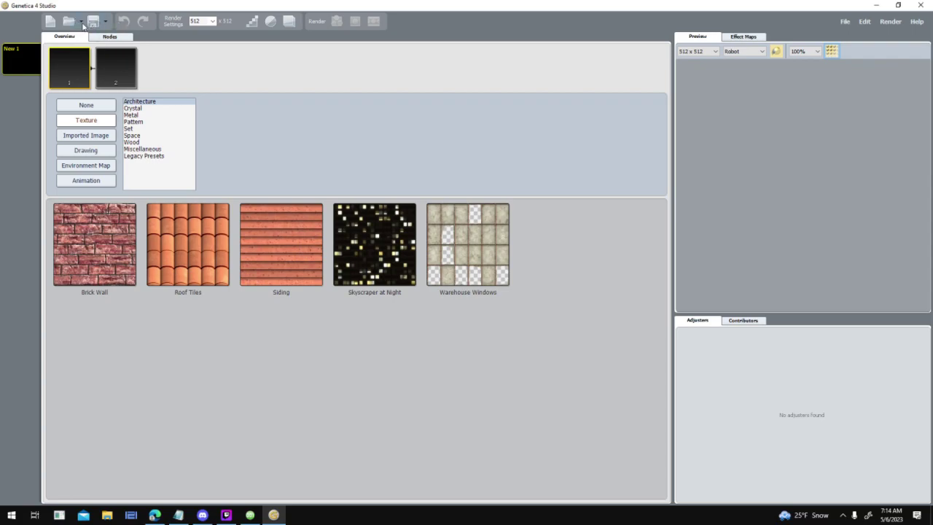
pyautogui.click(81, 24)
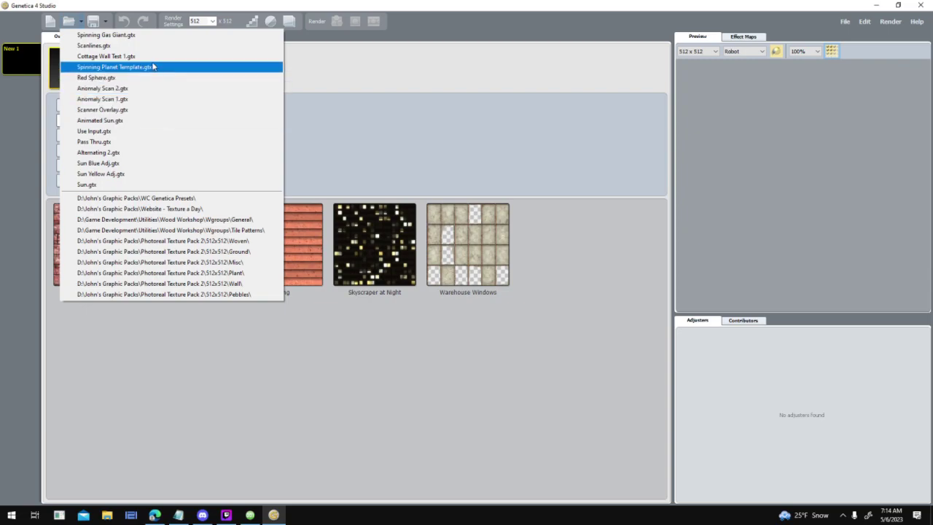
pyautogui.click(77, 23)
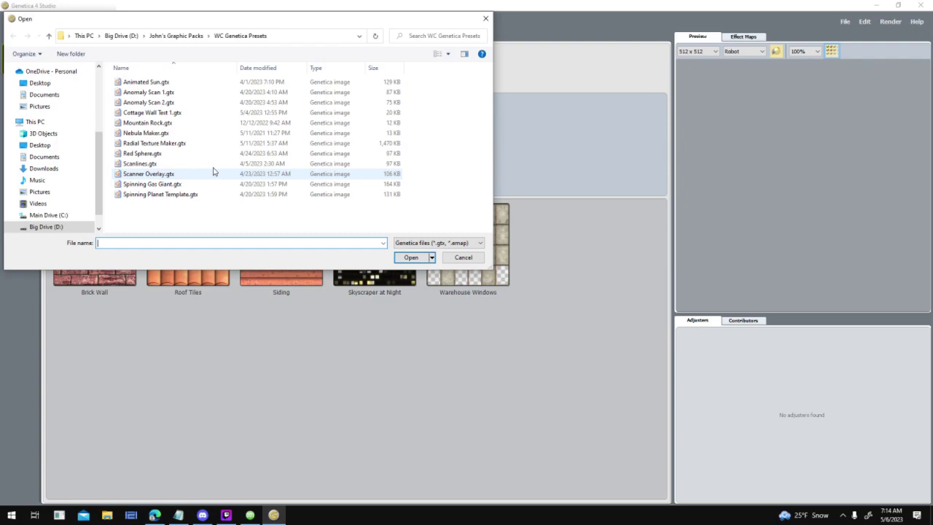
pyautogui.click(457, 257)
# - Browse the animation presets and load the Static preset from the Technology category
pyautogui.click(107, 181)
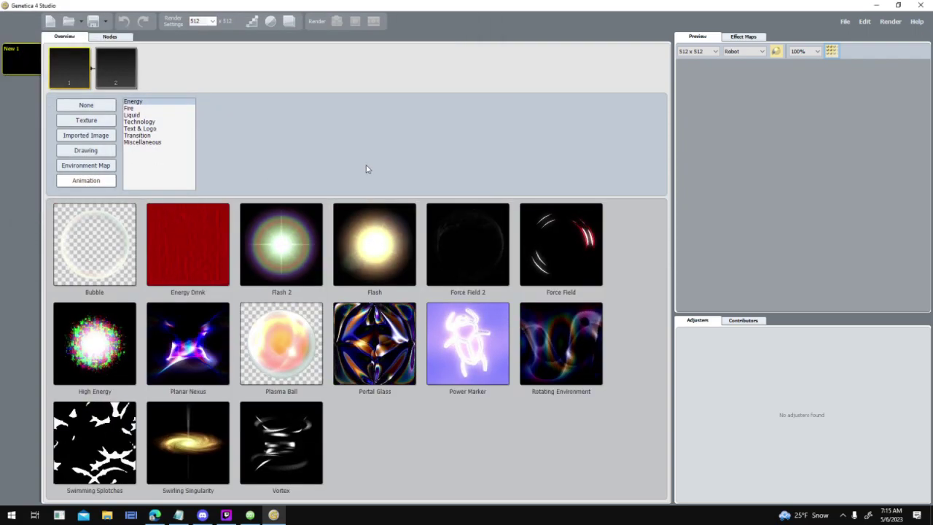
pyautogui.click(157, 136)
pyautogui.click(161, 141)
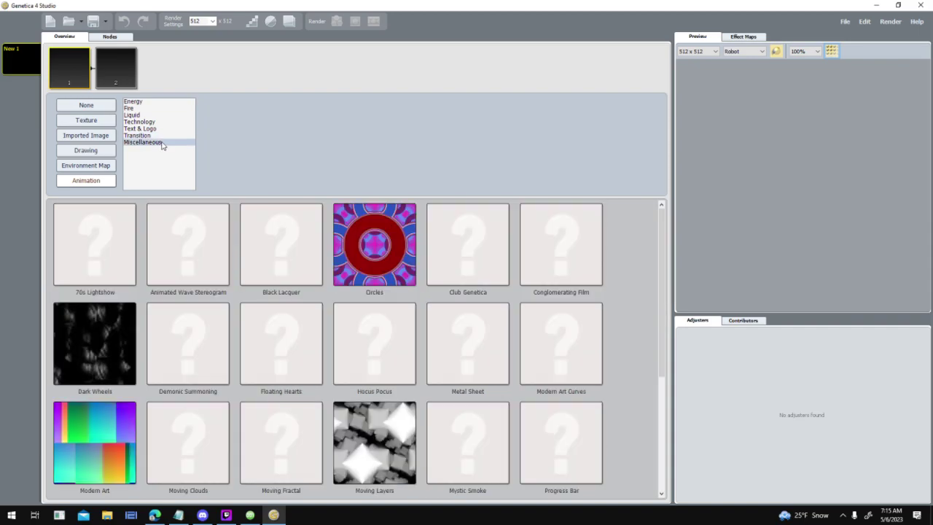
pyautogui.scroll(-3, 336, 271)
pyautogui.scroll(1, 336, 271)
pyautogui.scroll(2, 336, 271)
pyautogui.click(172, 135)
pyautogui.click(173, 129)
pyautogui.click(173, 122)
pyautogui.click(391, 231)
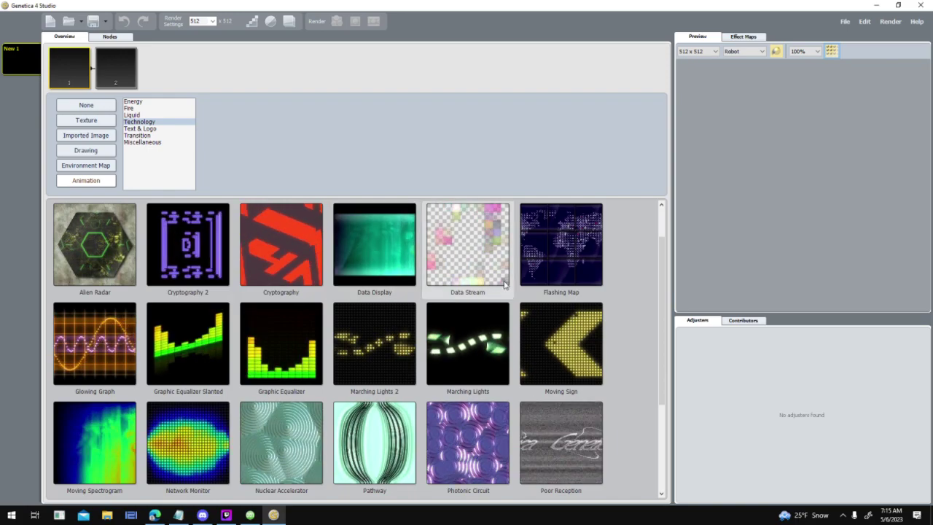
pyautogui.scroll(-2, 548, 307)
pyautogui.click(556, 339)
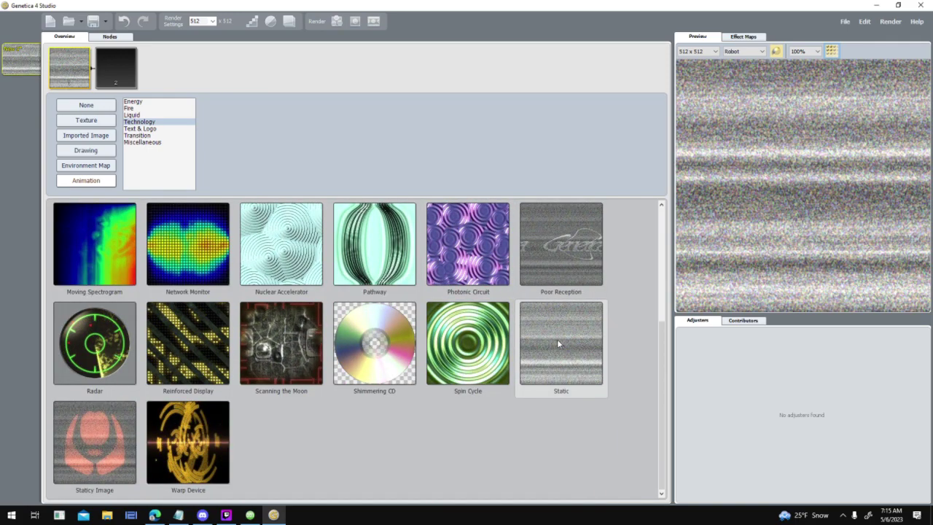
# - Show the node graph of the Static preset, enter its group, and enter the nested Top input group
pyautogui.click(130, 37)
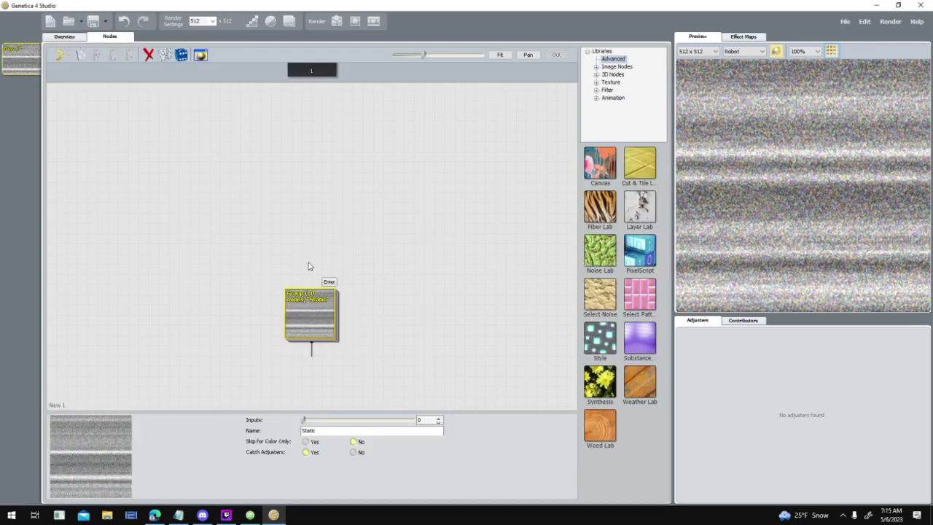
pyautogui.click(330, 282)
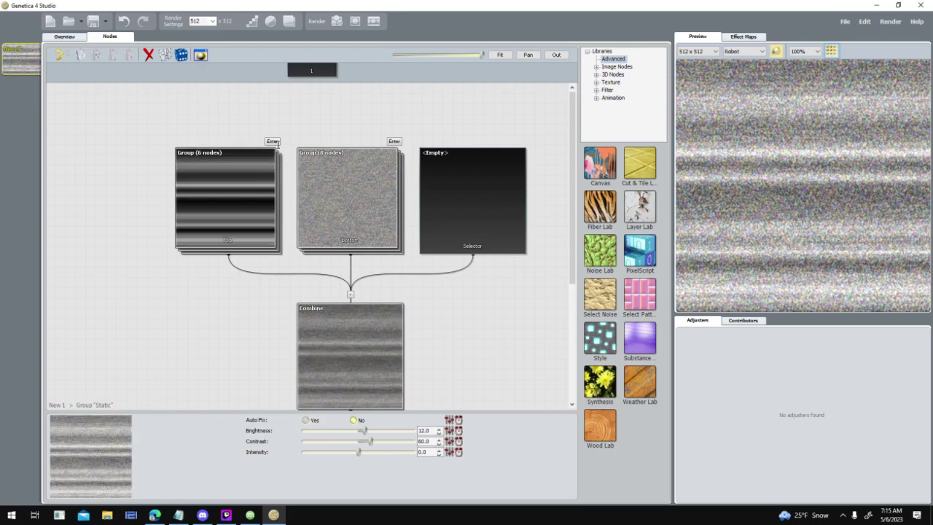
pyautogui.click(272, 140)
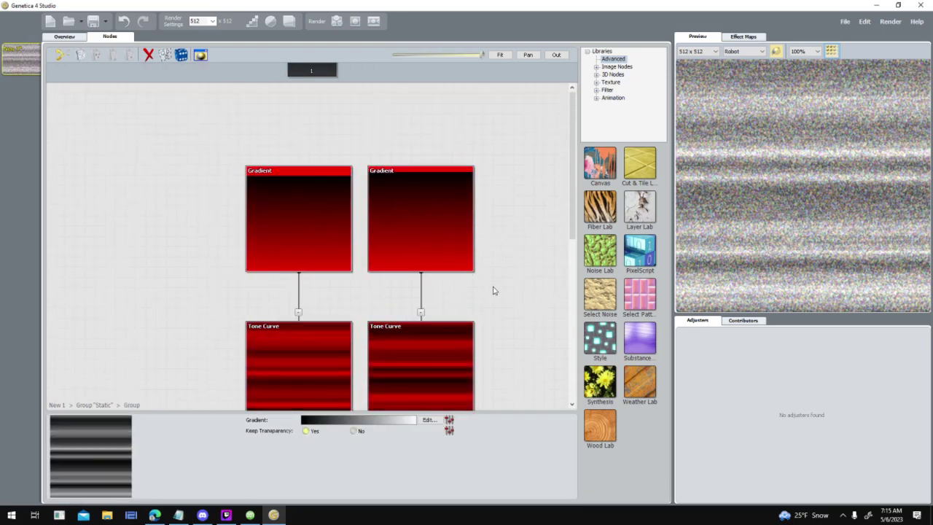
# - Set the jitter amplitude of the noise layer in Tone Curve A's curve to 40
pyautogui.click(281, 281)
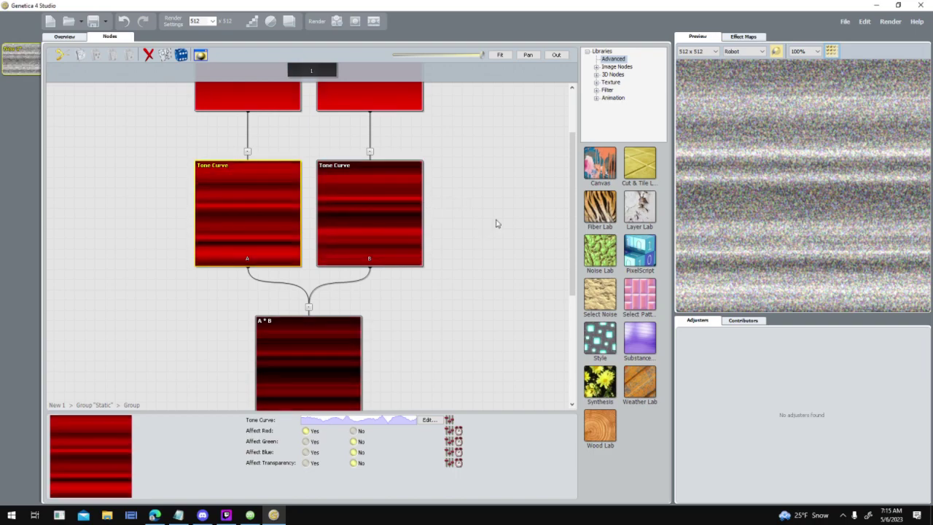
pyautogui.scroll(-2, 379, 265)
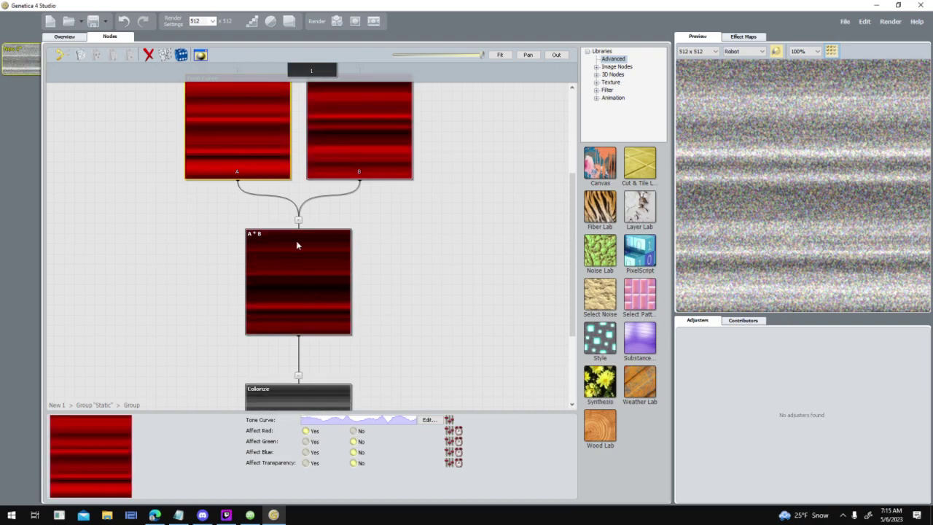
pyautogui.scroll(3, 398, 214)
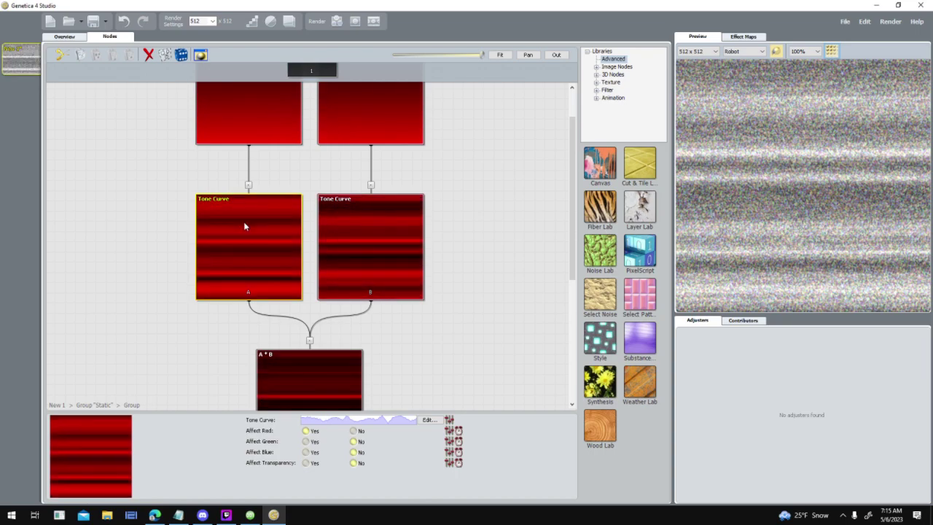
pyautogui.click(429, 420)
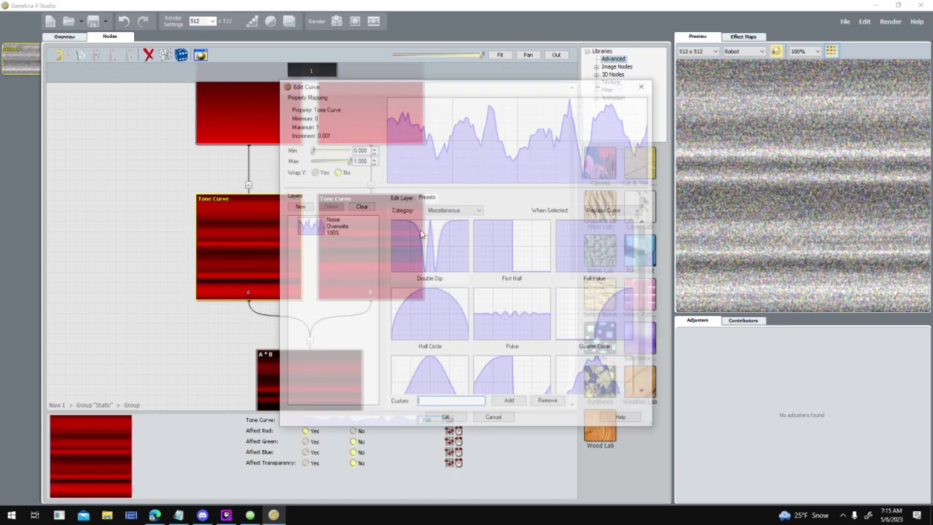
pyautogui.click(401, 197)
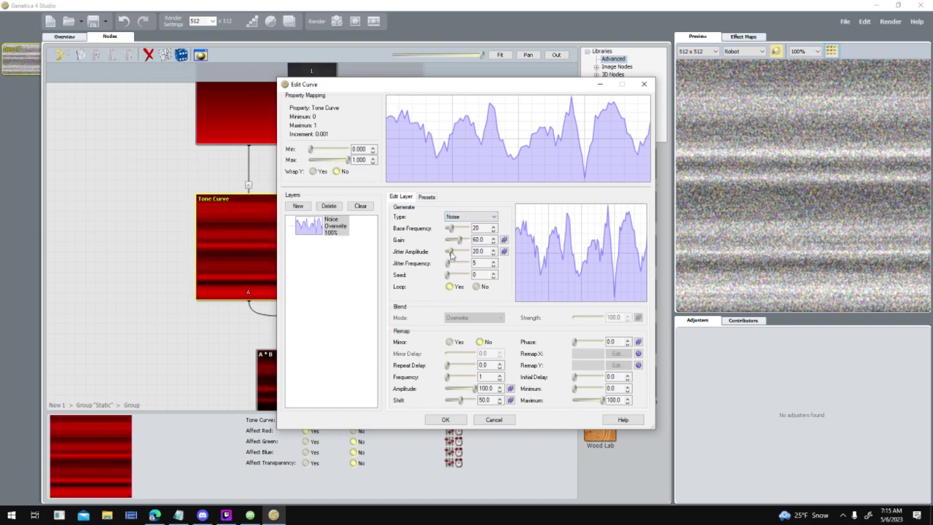
pyautogui.moveTo(449, 251); pyautogui.dragTo(453, 252)
pyautogui.moveTo(457, 251); pyautogui.dragTo(465, 251)
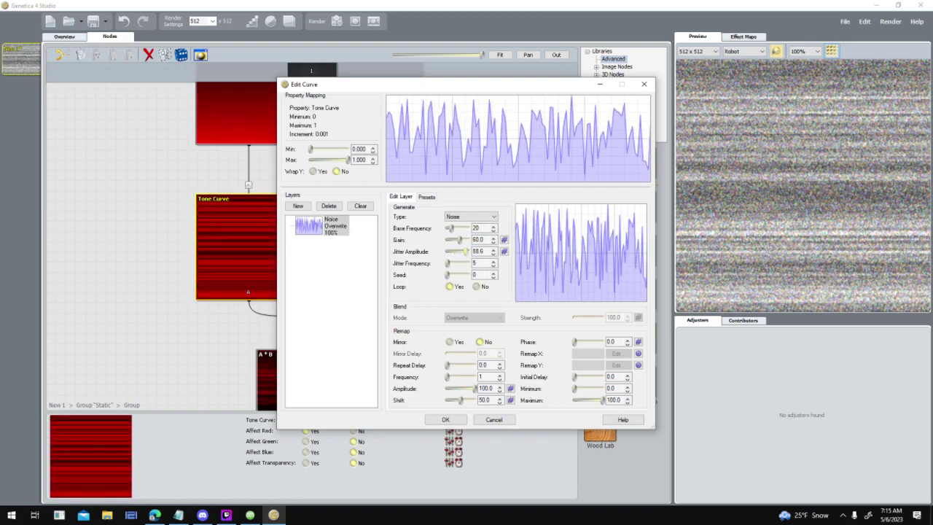
pyautogui.moveTo(465, 251); pyautogui.dragTo(454, 251)
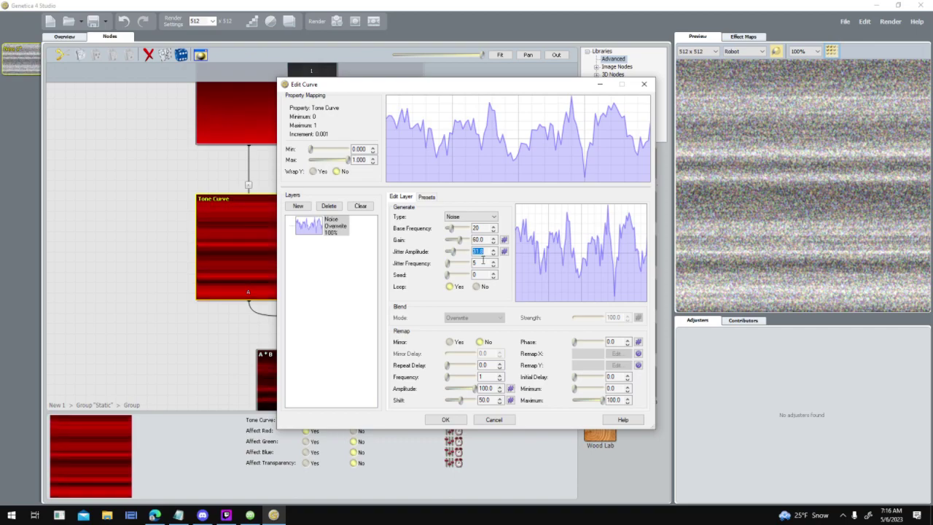
pyautogui.press('Return')
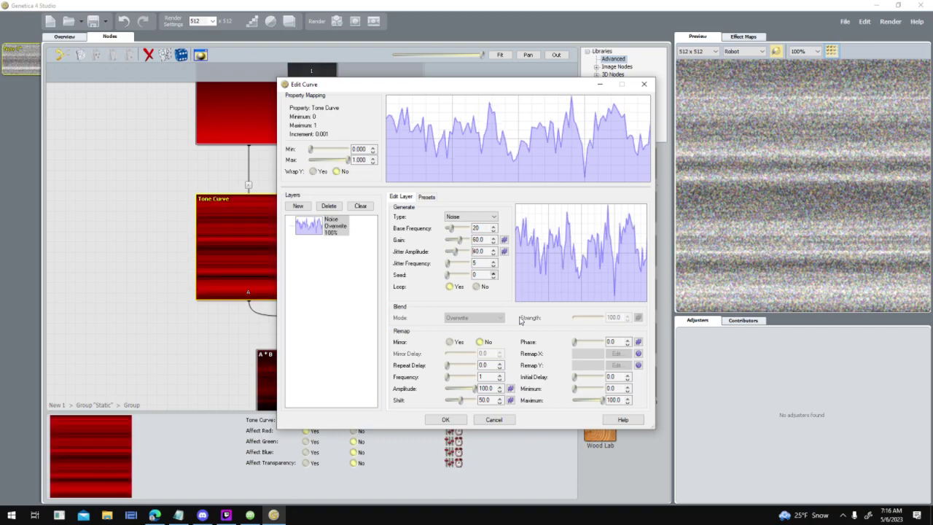
pyautogui.click(447, 420)
# - Examine the Tone Curve B, A * B and Colorize nodes, and return to the Static group
pyautogui.click(394, 265)
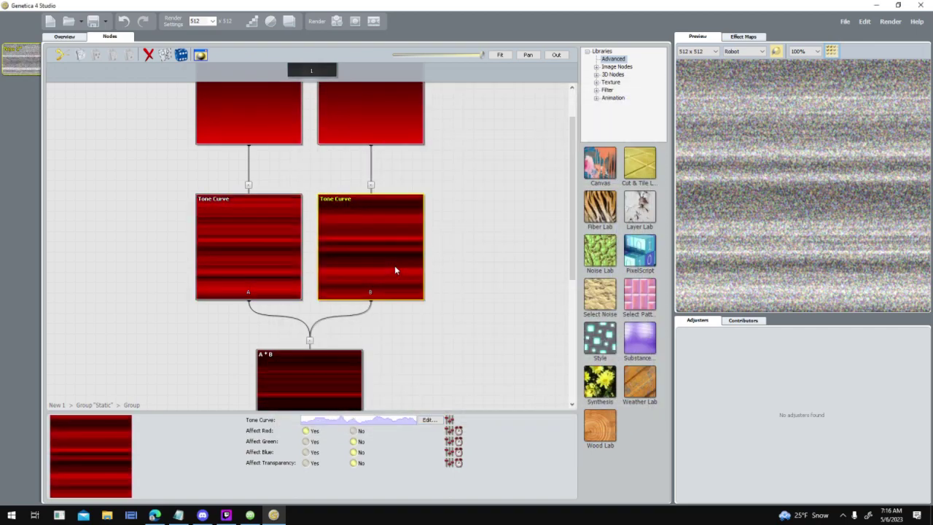
pyautogui.scroll(-2, 379, 292)
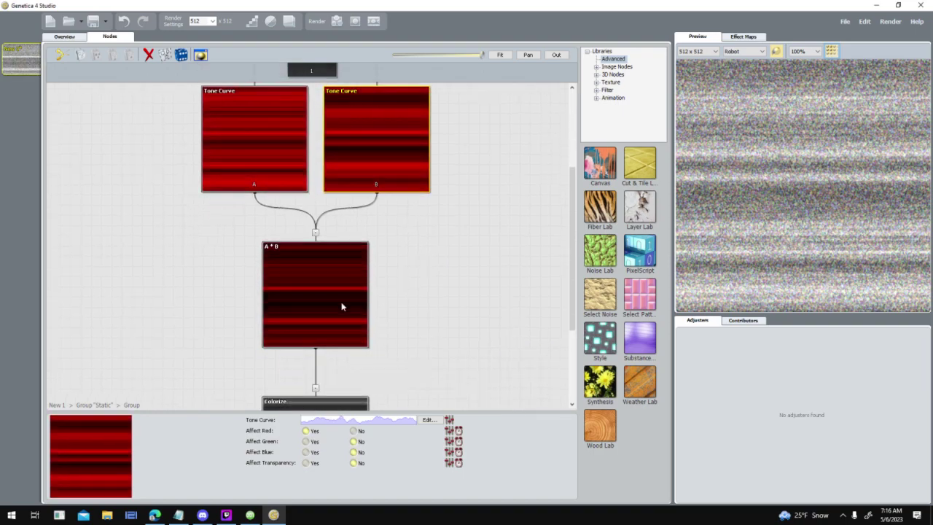
pyautogui.click(339, 306)
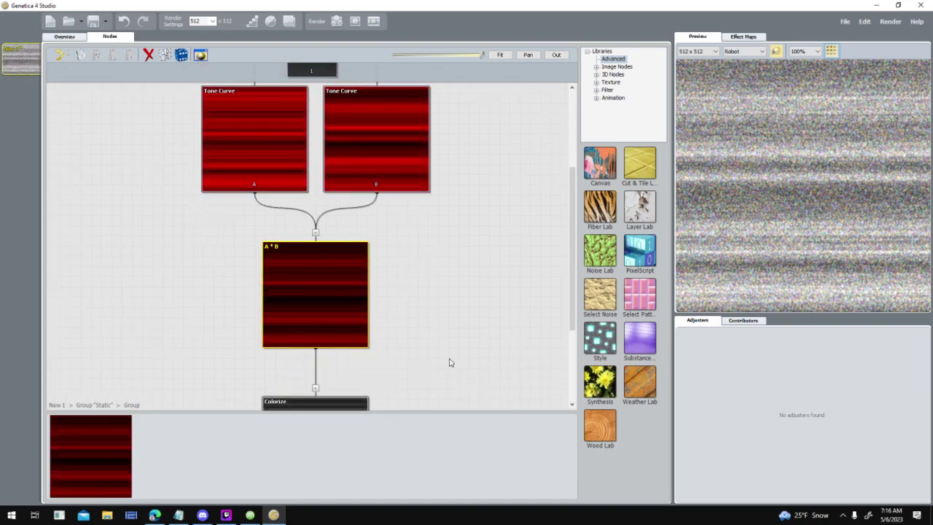
pyautogui.scroll(-2, 449, 368)
pyautogui.scroll(-2, 451, 378)
pyautogui.click(323, 236)
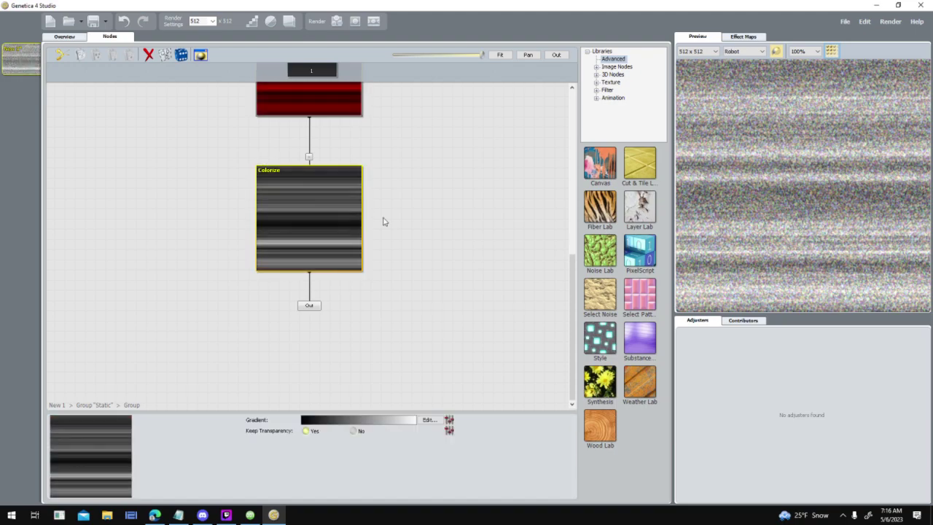
pyautogui.click(311, 307)
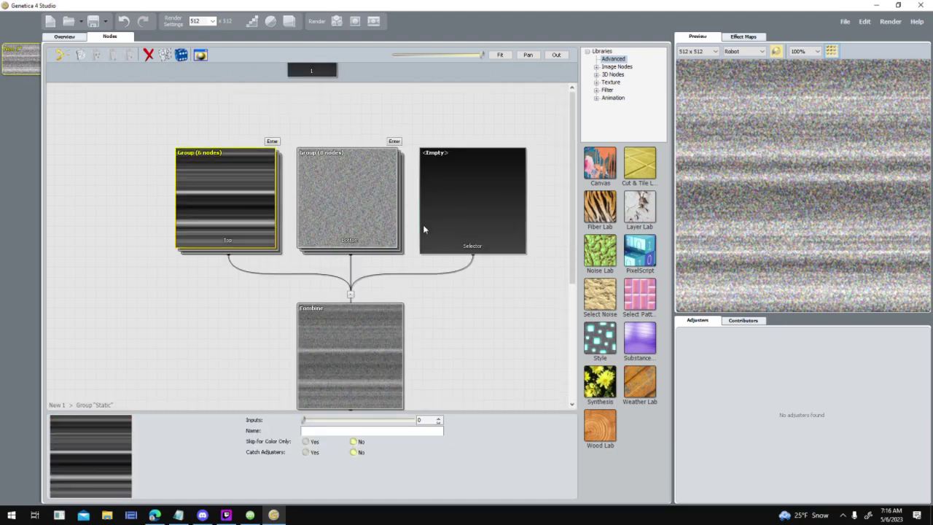
# - Examine the settings of the uppermost Noise node inside the Bottom input group, and return to the Static group
pyautogui.click(394, 142)
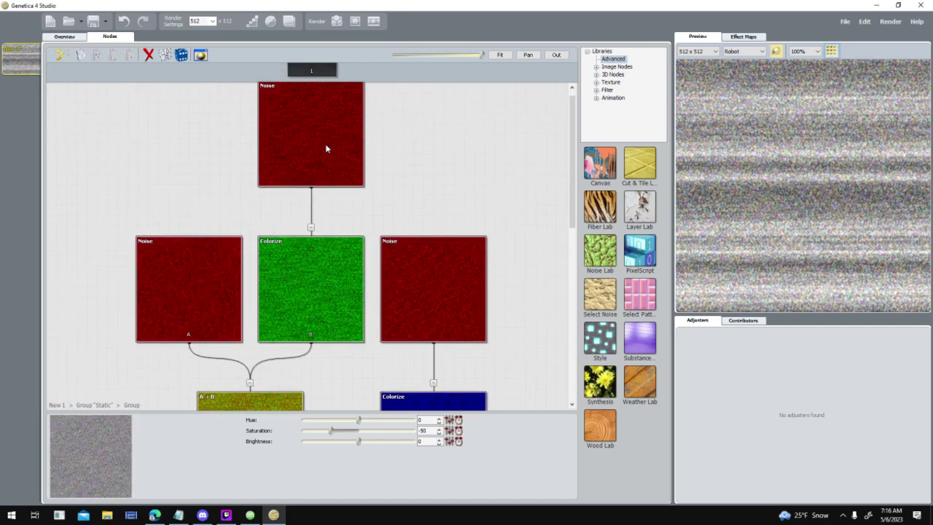
pyautogui.click(325, 143)
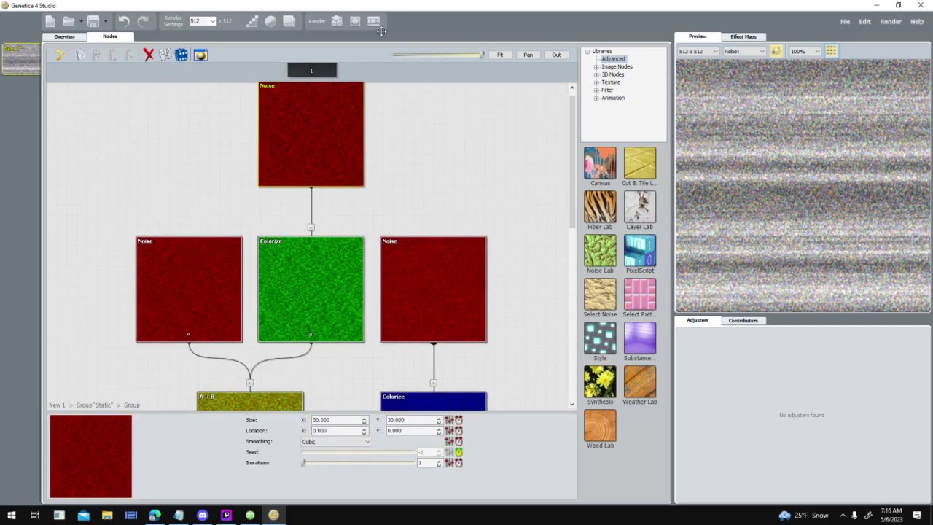
pyautogui.moveTo(481, 55); pyautogui.dragTo(468, 57)
pyautogui.moveTo(467, 57); pyautogui.dragTo(475, 31, button='middle')
pyautogui.moveTo(329, 235); pyautogui.dragTo(363, 190, button='middle')
pyautogui.click(312, 246)
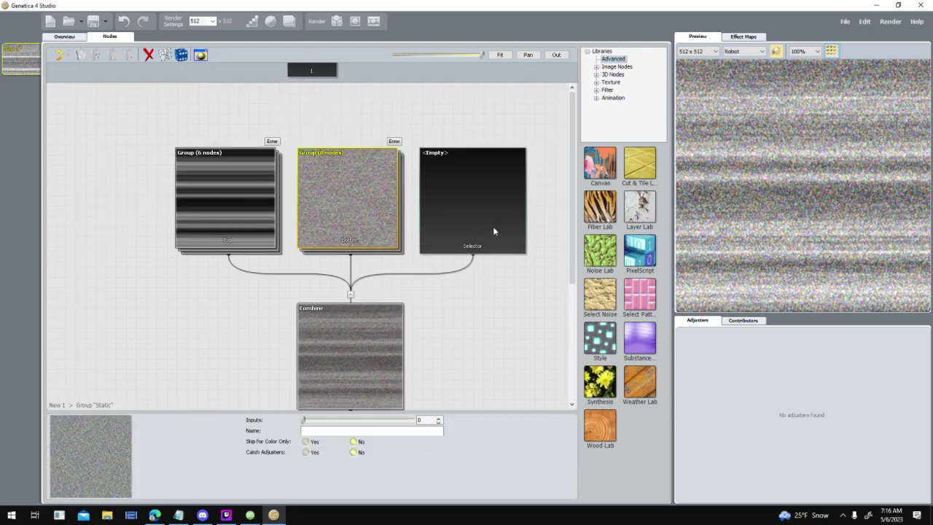
# - Examine the settings of the Combine node and the Change BCI node below it in the Static group
pyautogui.scroll(-5, 437, 230)
pyautogui.click(360, 197)
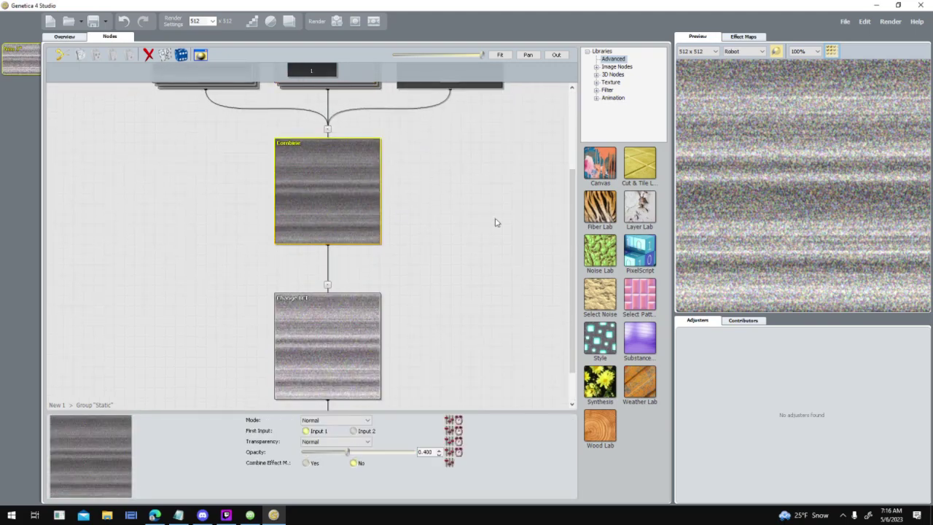
pyautogui.click(357, 320)
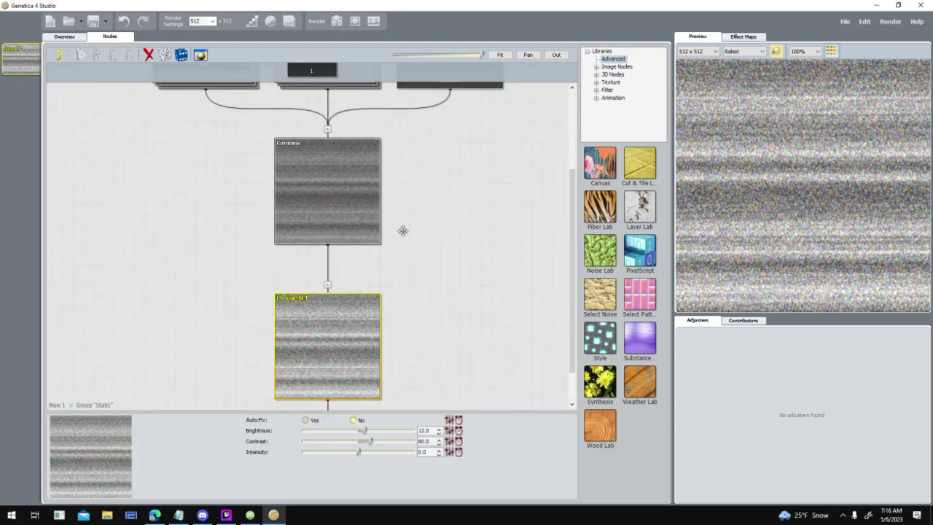
pyautogui.scroll(-3, 335, 317)
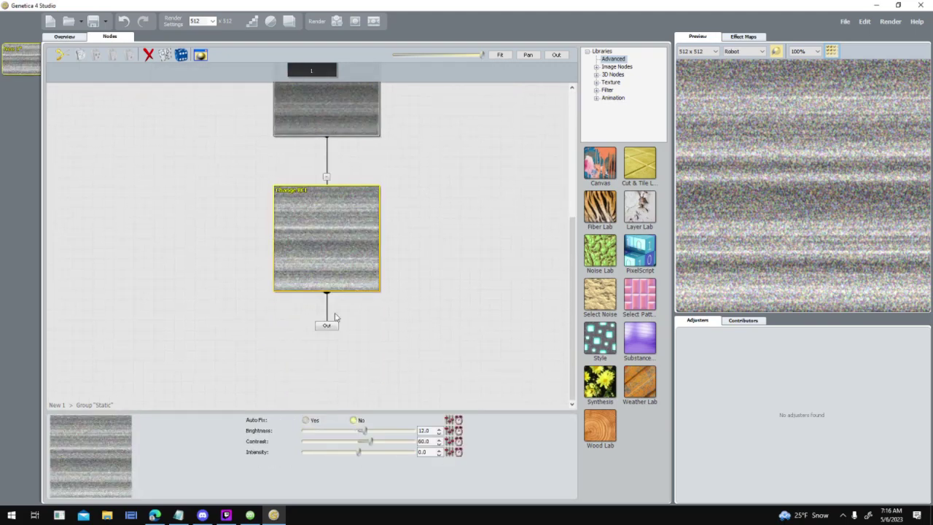
# - Set the render size to 320 x 320
pyautogui.doubleClick(199, 21)
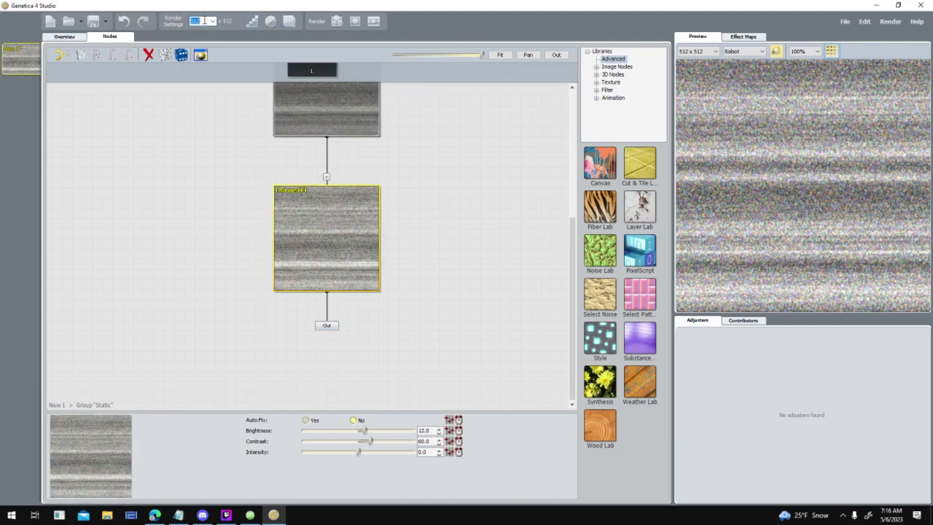
pyautogui.write('64')
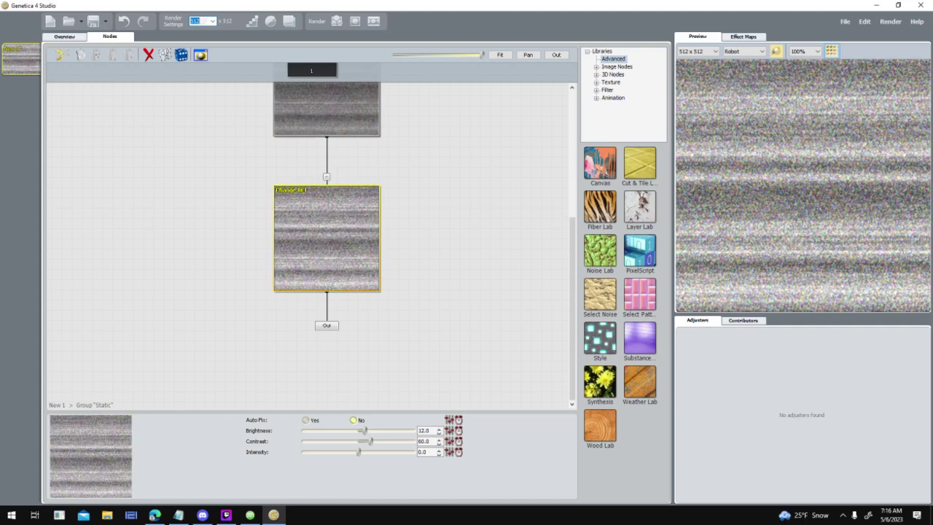
pyautogui.write('0')
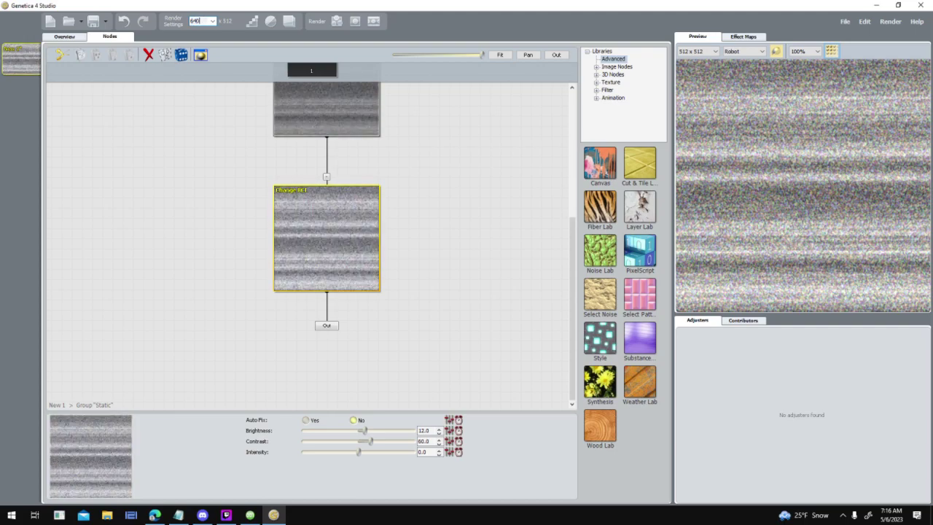
pyautogui.doubleClick(205, 21)
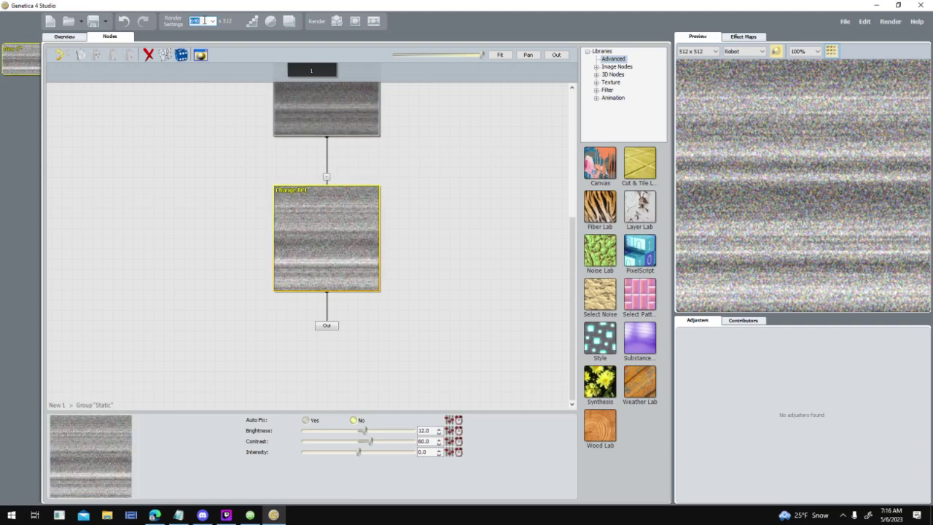
pyautogui.write('320')
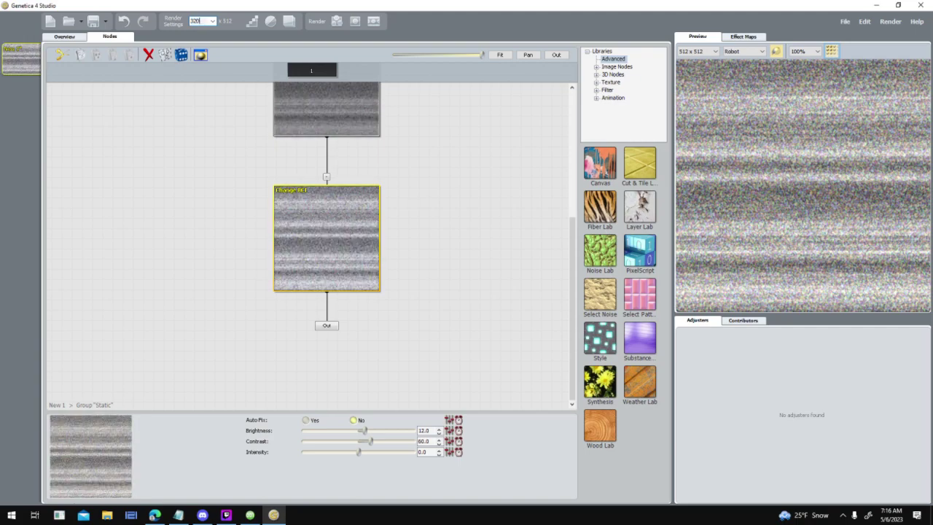
pyautogui.press('Return')
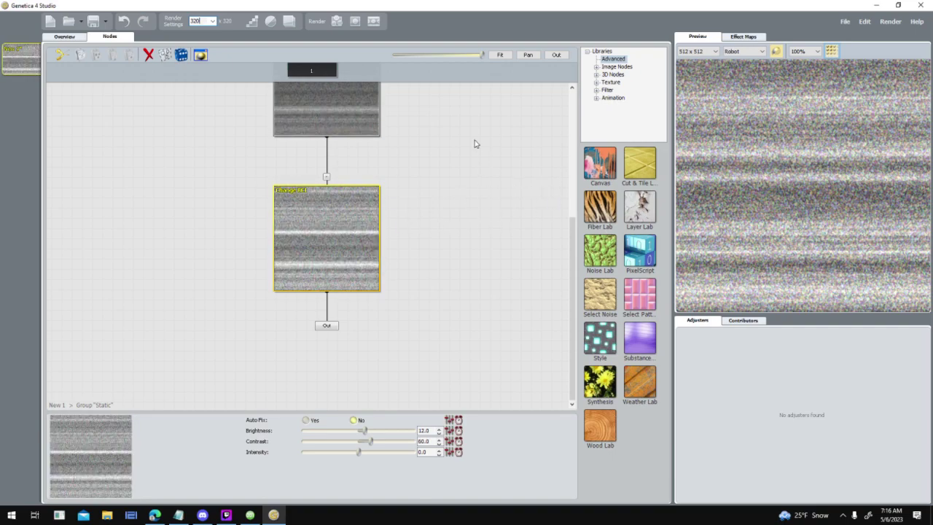
# - Switch to 001 Game Creator, accept the Sprites dialog, and examine the station cam, view, header and frame fields in the Docking Station interface
pyautogui.click(250, 514)
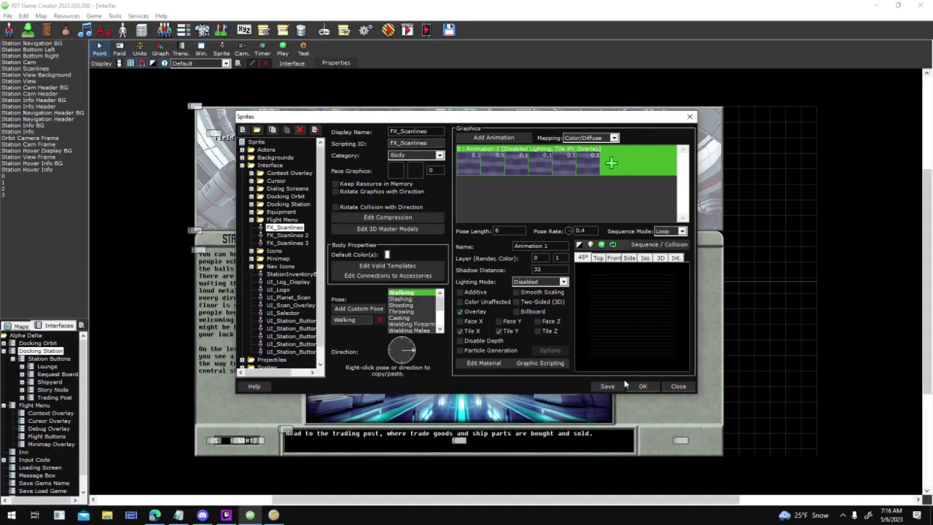
pyautogui.click(646, 386)
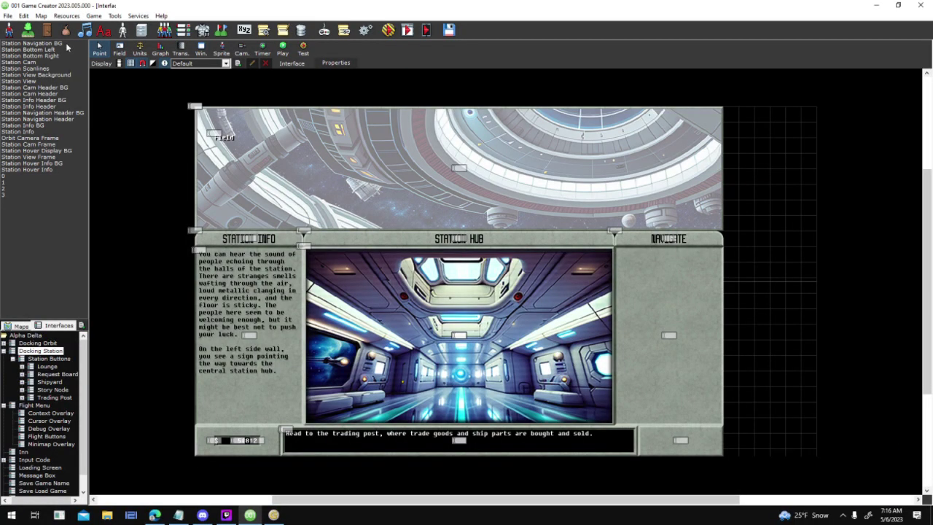
pyautogui.click(67, 45)
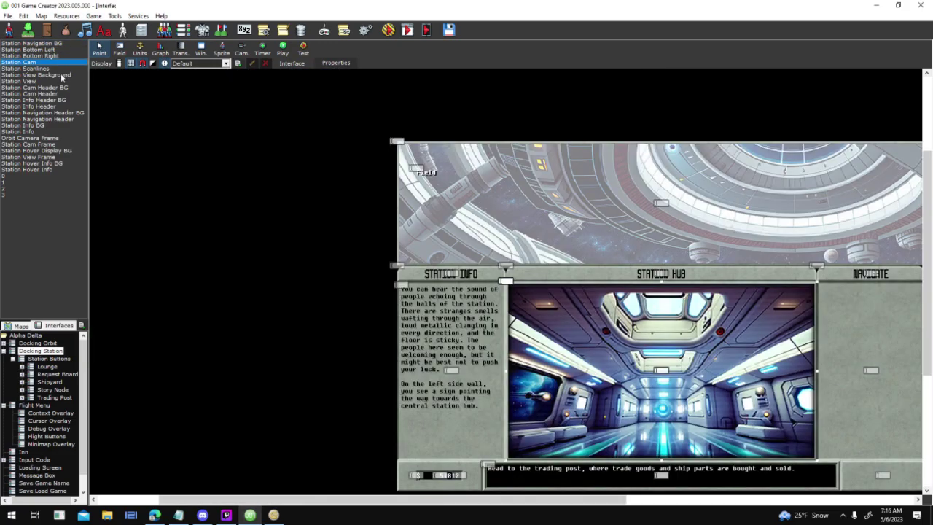
pyautogui.click(62, 75)
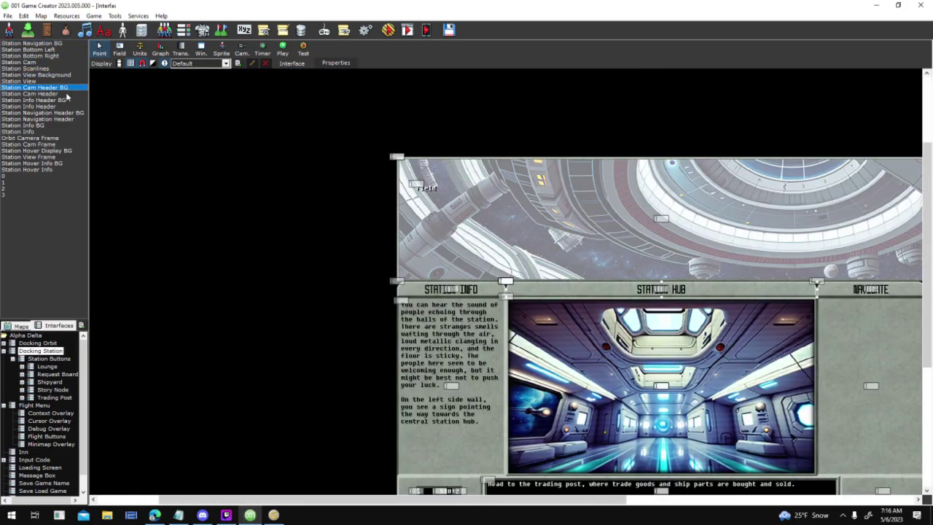
pyautogui.click(66, 93)
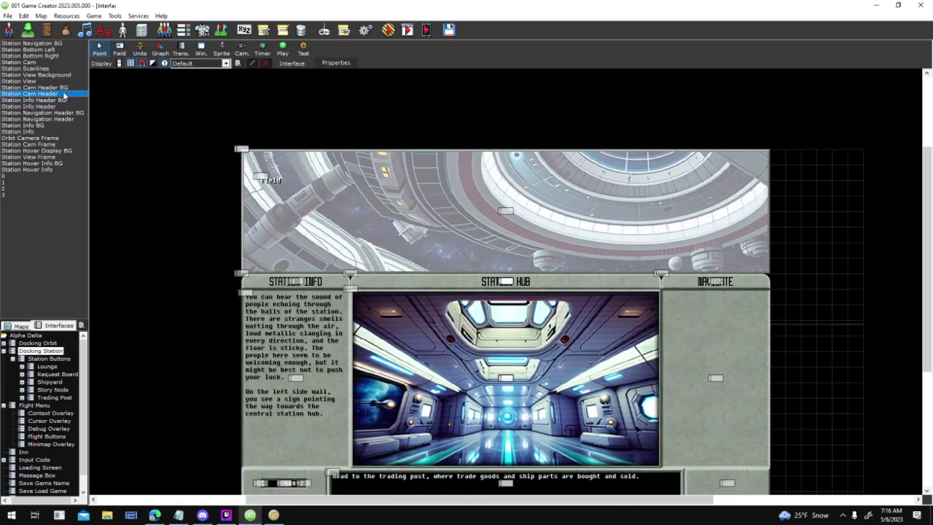
pyautogui.click(63, 81)
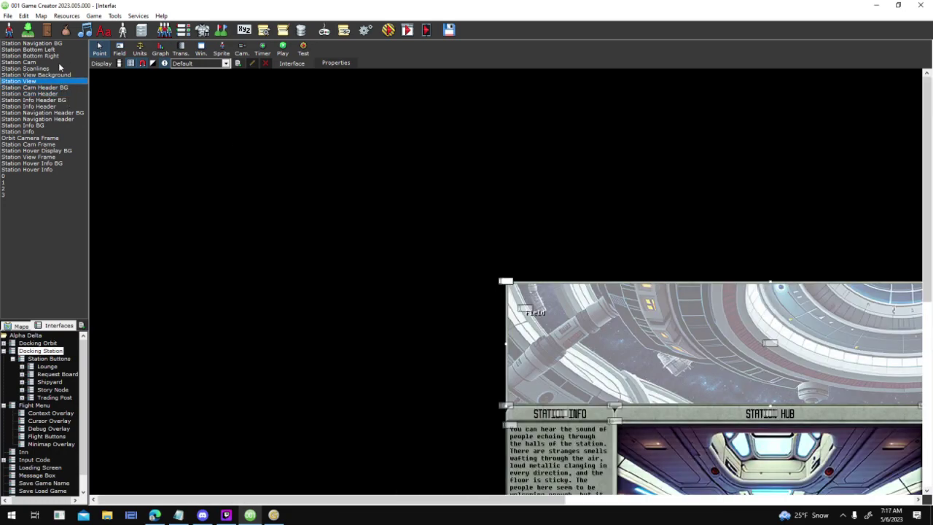
pyautogui.click(59, 63)
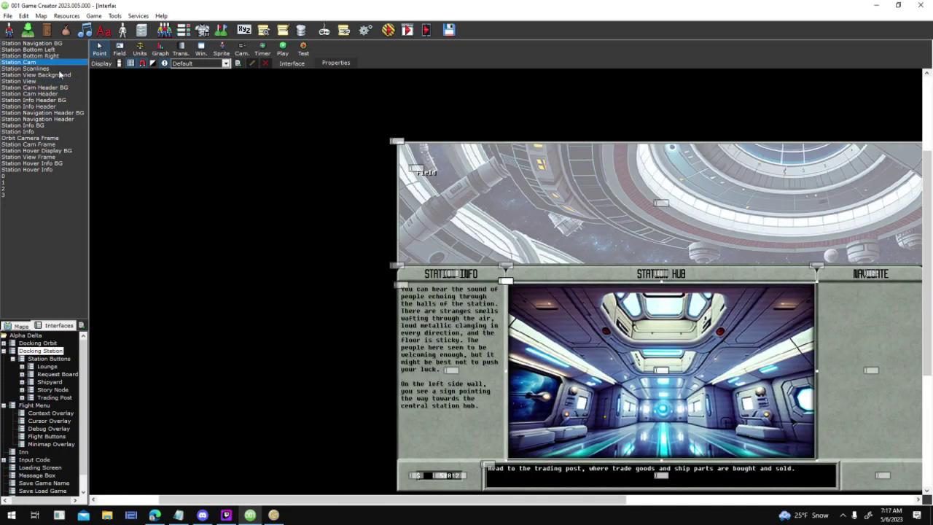
pyautogui.click(73, 137)
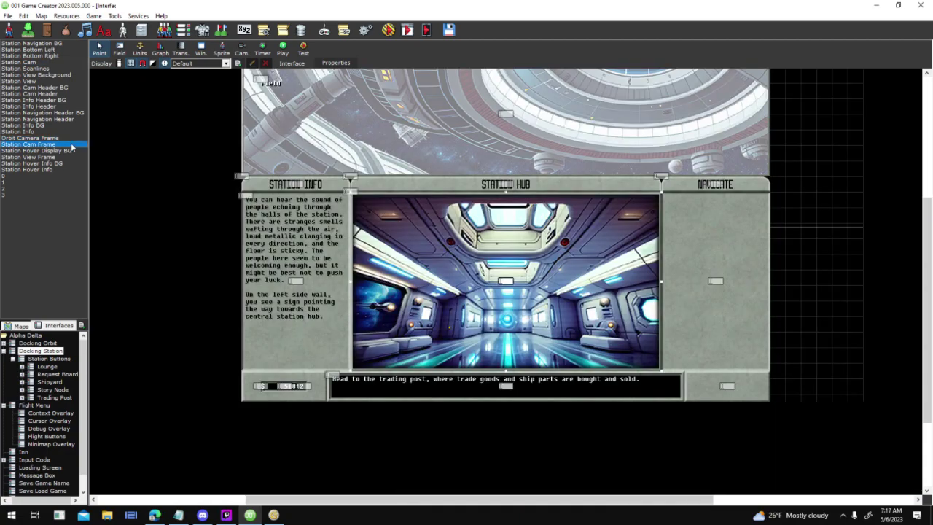
pyautogui.click(71, 150)
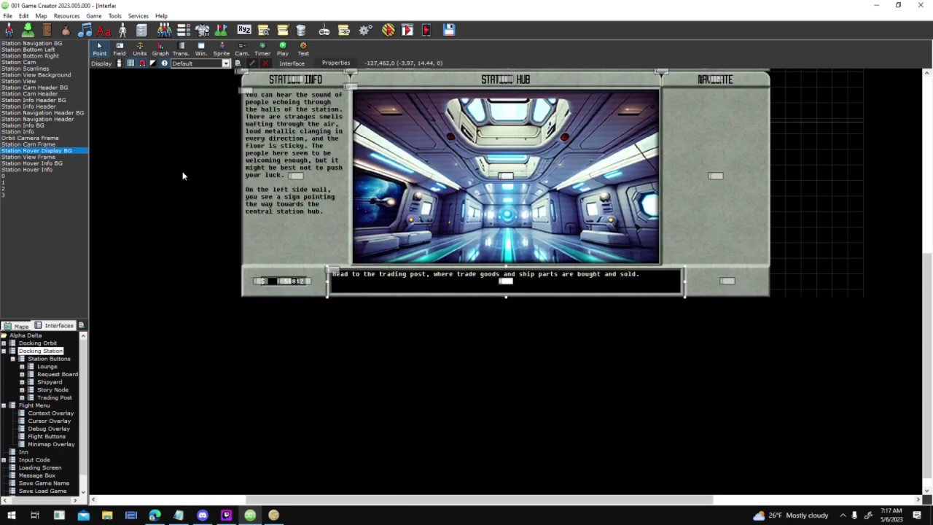
pyautogui.moveTo(428, 170); pyautogui.dragTo(435, 205)
pyautogui.moveTo(444, 198); pyautogui.dragTo(444, 202)
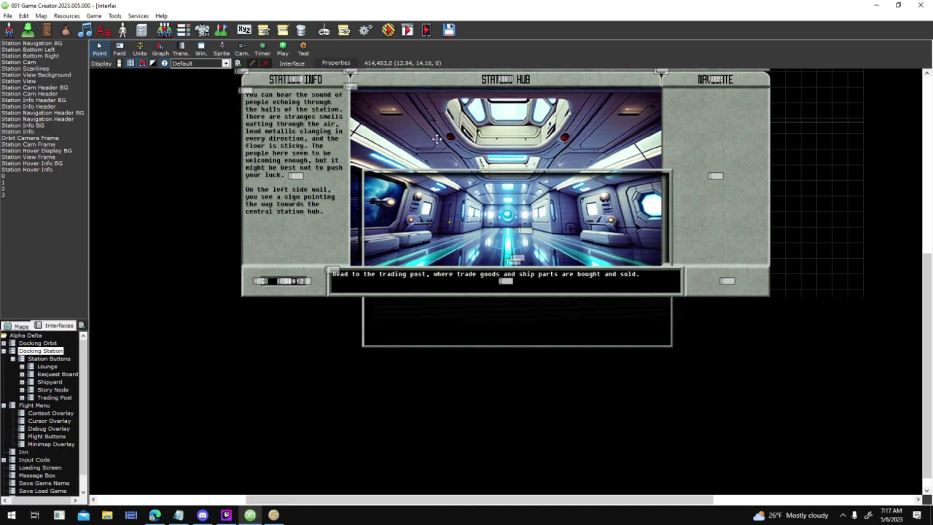
pyautogui.moveTo(435, 139); pyautogui.dragTo(446, 161)
pyautogui.doubleClick(447, 156)
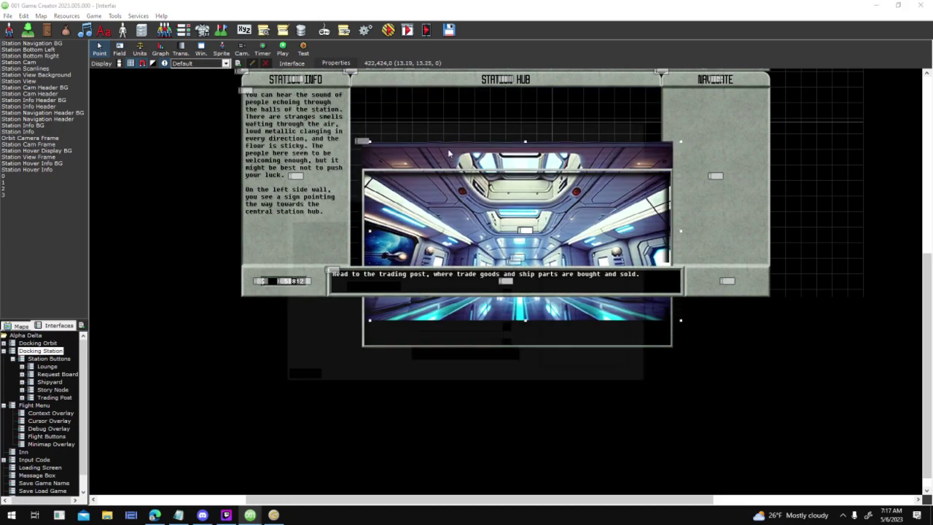
pyautogui.press('Escape')
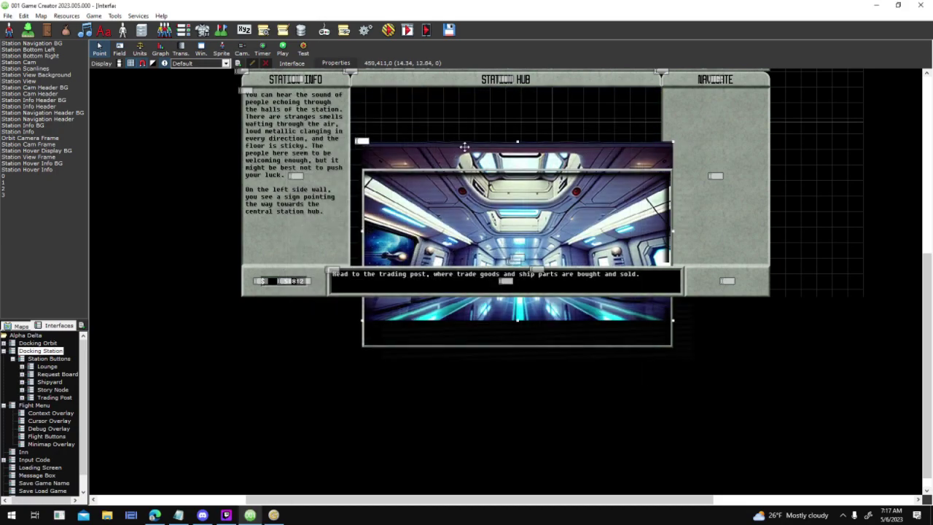
pyautogui.doubleClick(464, 147)
pyautogui.press('Escape')
pyautogui.hotkey('ctrl', 'z')
pyautogui.hotkey('ctrl', 'z')
pyautogui.hotkey('ctrl', 'z')
pyautogui.hotkey('ctrl', 'z')
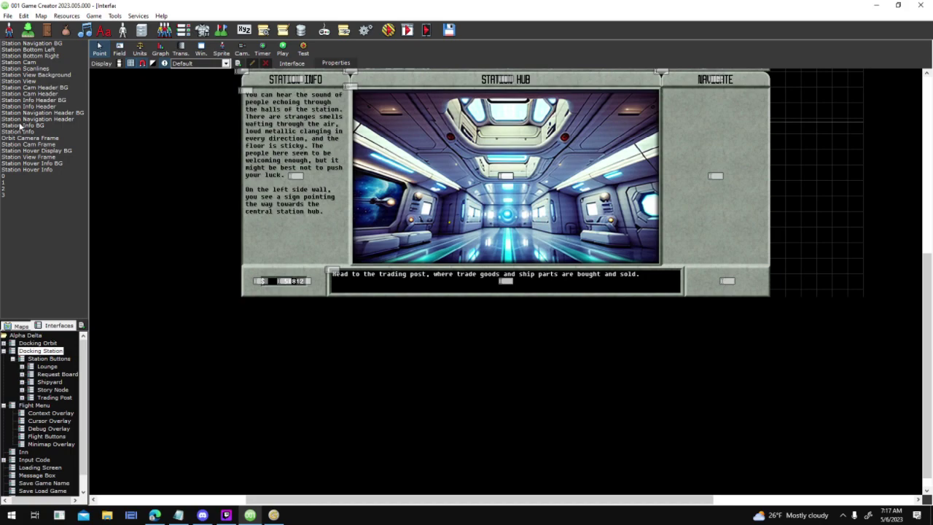
# - Check the Station Cam field's size, and in Genetica render the static animation to memory at 368 x 368 with 100 frames
pyautogui.click(43, 64)
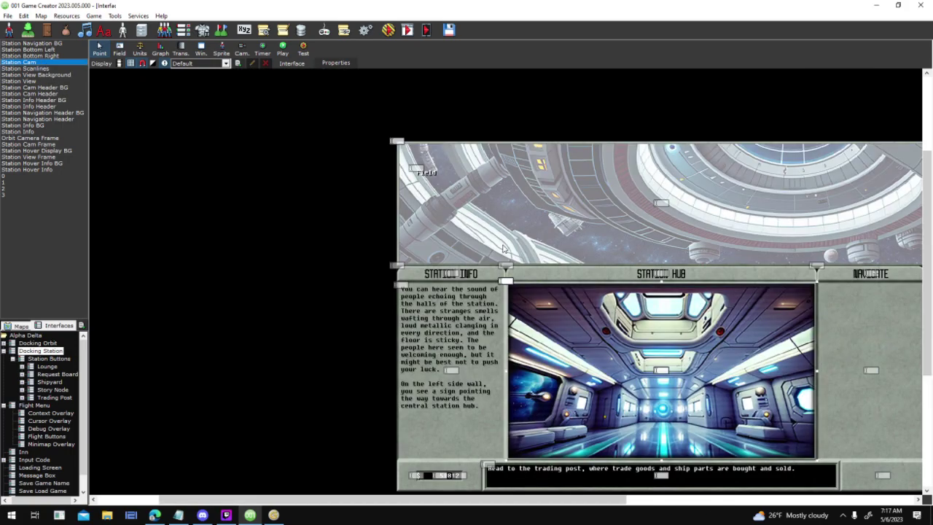
pyautogui.doubleClick(444, 220)
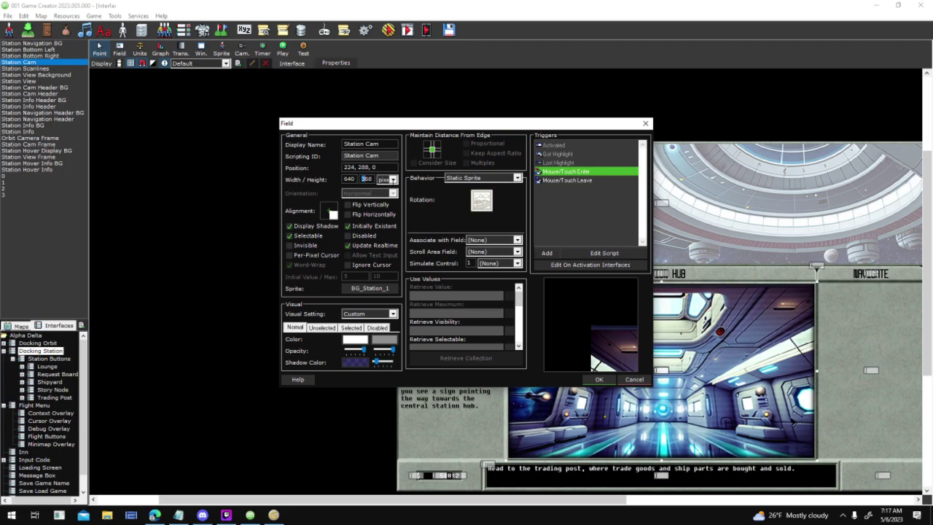
pyautogui.click(269, 516)
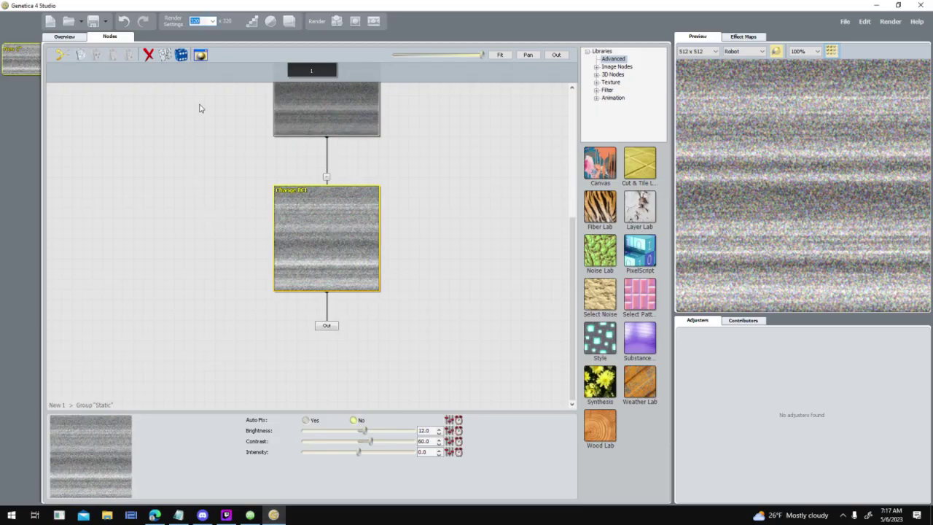
pyautogui.write('368')
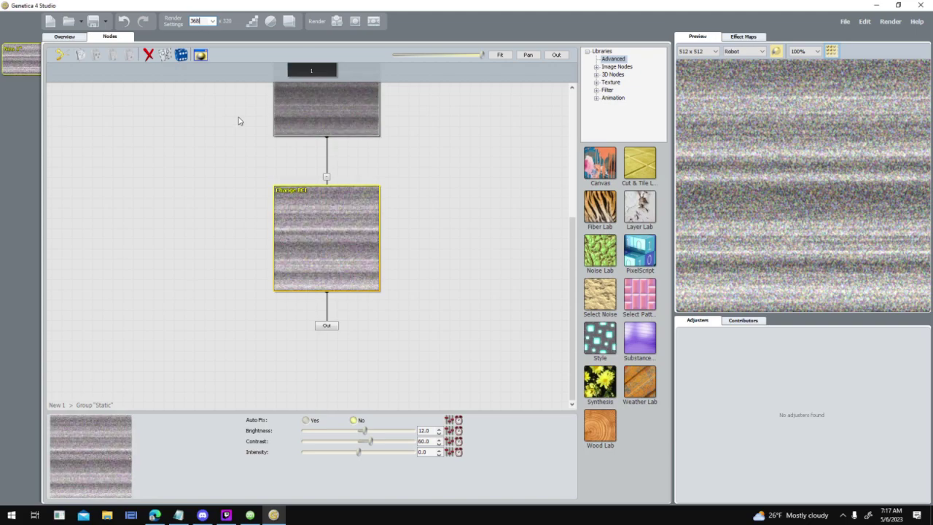
pyautogui.click(373, 22)
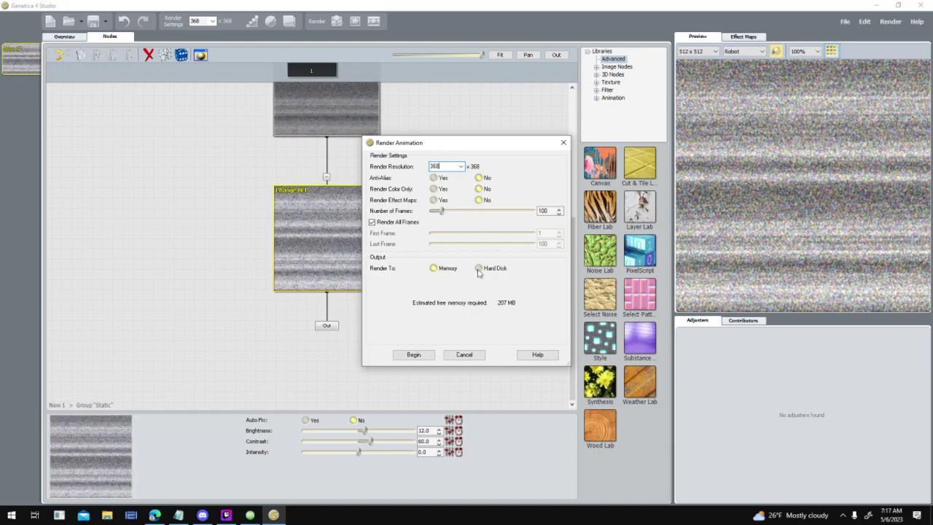
pyautogui.click(413, 354)
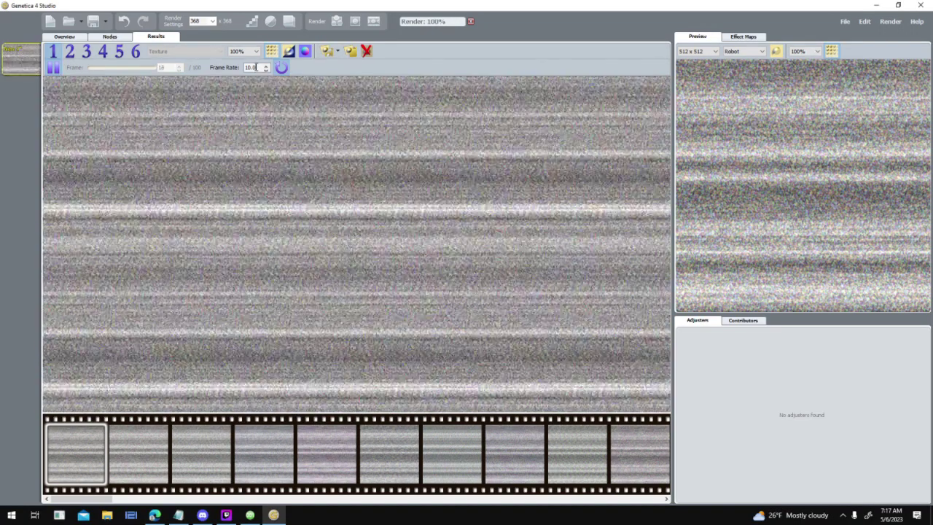
# - Preview the rendered static animation at frame rates of 16 and 12, and set the frame rate back to 10
pyautogui.doubleClick(255, 67)
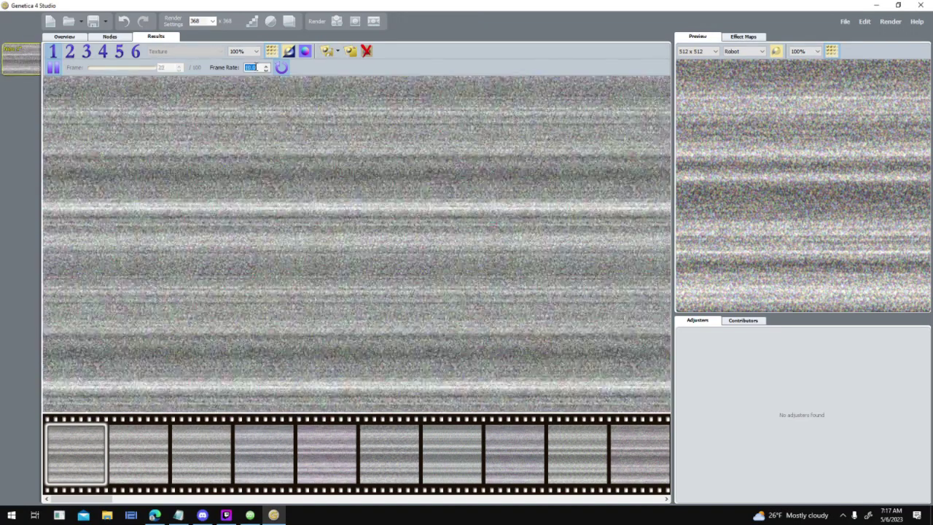
pyautogui.write('30.0')
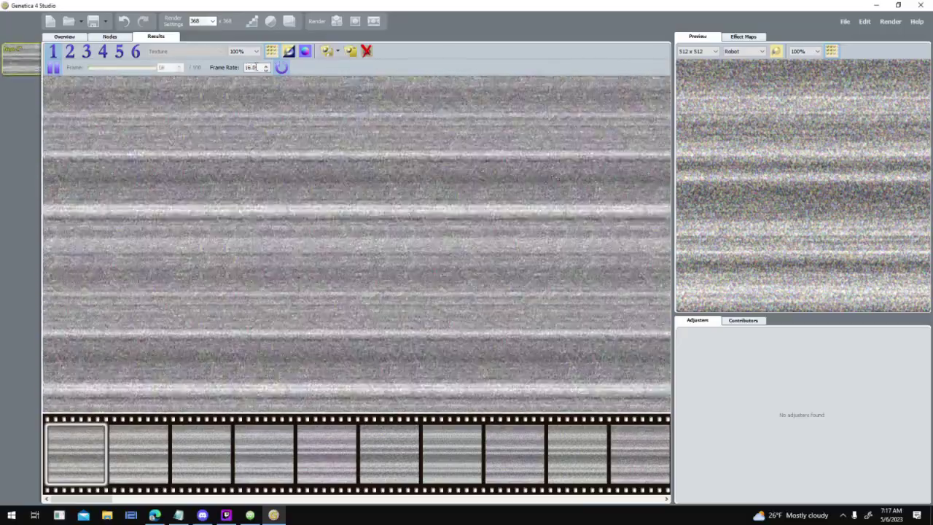
pyautogui.doubleClick(251, 67)
pyautogui.write('12.0')
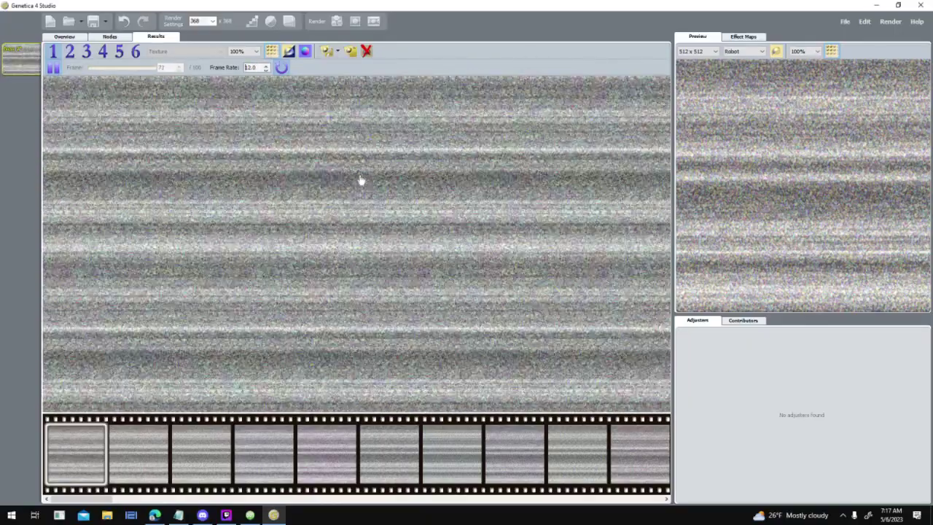
pyautogui.scroll(1, 360, 180)
pyautogui.scroll(-3, 360, 180)
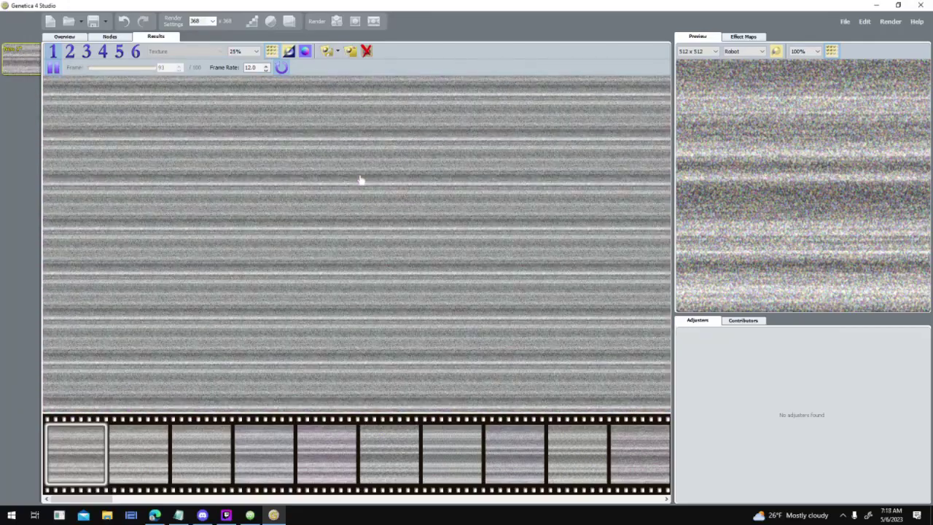
pyautogui.scroll(3, 360, 180)
pyautogui.doubleClick(258, 67)
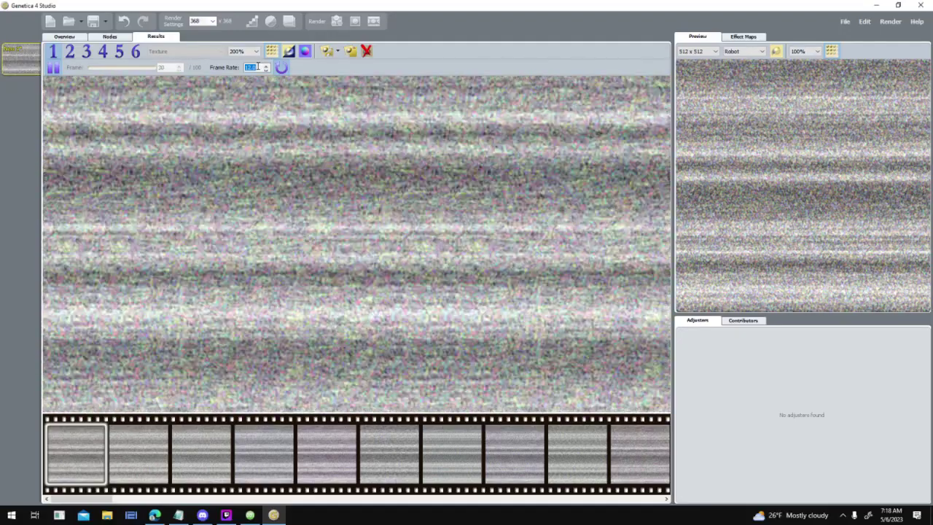
pyautogui.write('10.0')
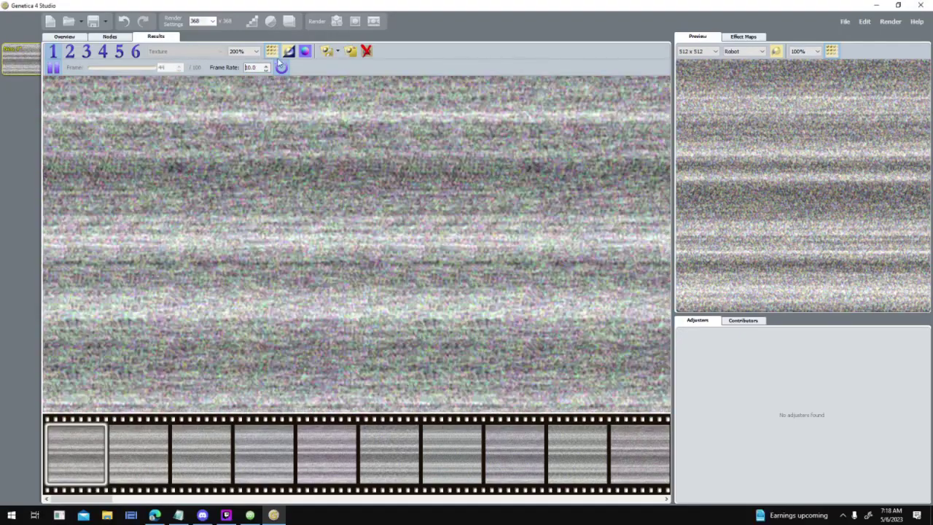
pyautogui.click(281, 66)
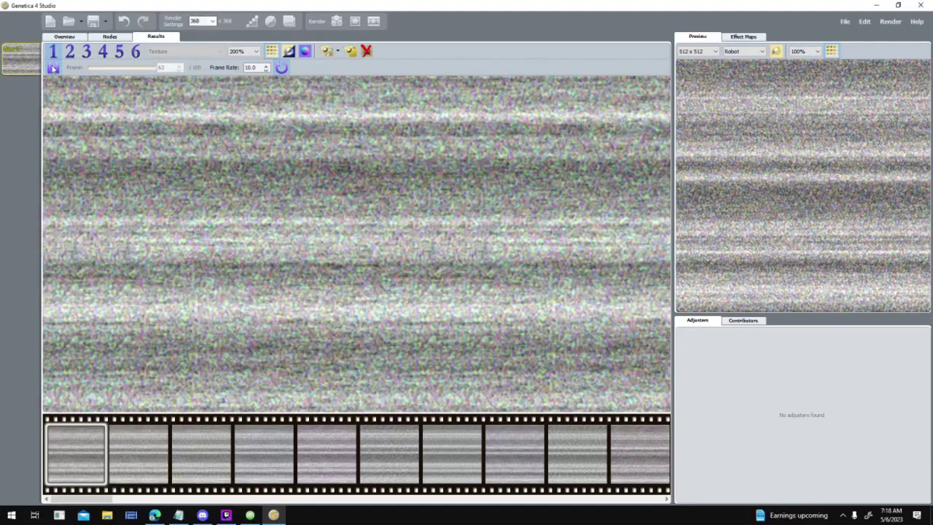
# - Pause the animation, start exporting it as a PNG image sequence, and browse to Game Development\Alpha Delta\Assets\Animations on Big Drive (D:)
pyautogui.click(54, 67)
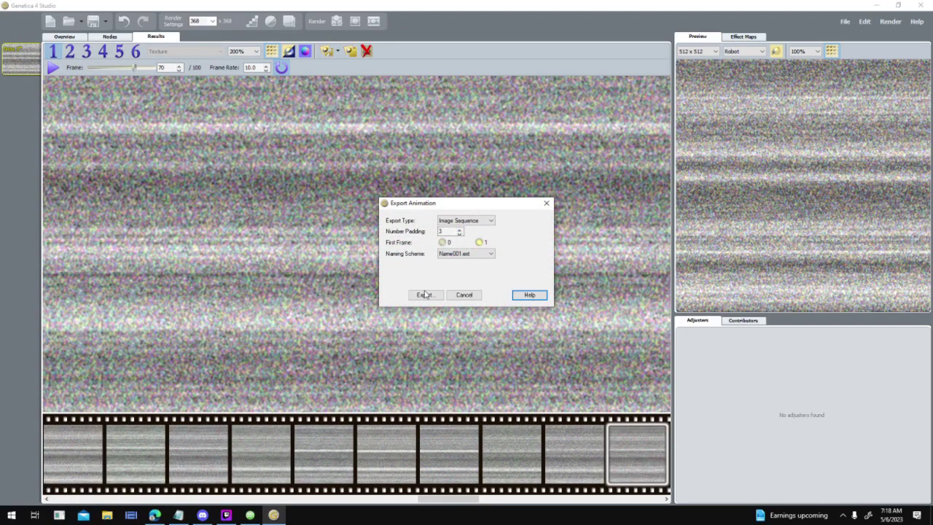
pyautogui.click(434, 293)
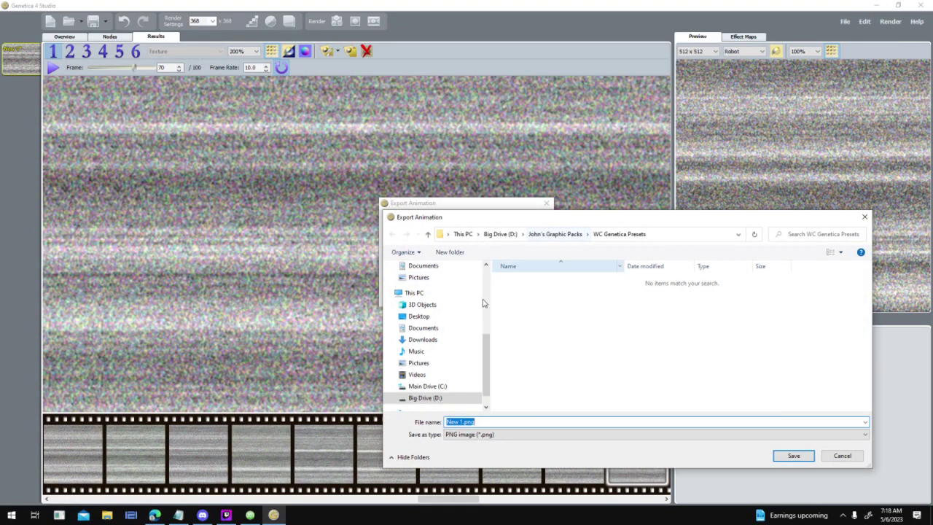
pyautogui.scroll(4, 486, 301)
pyautogui.moveTo(488, 344); pyautogui.dragTo(488, 405)
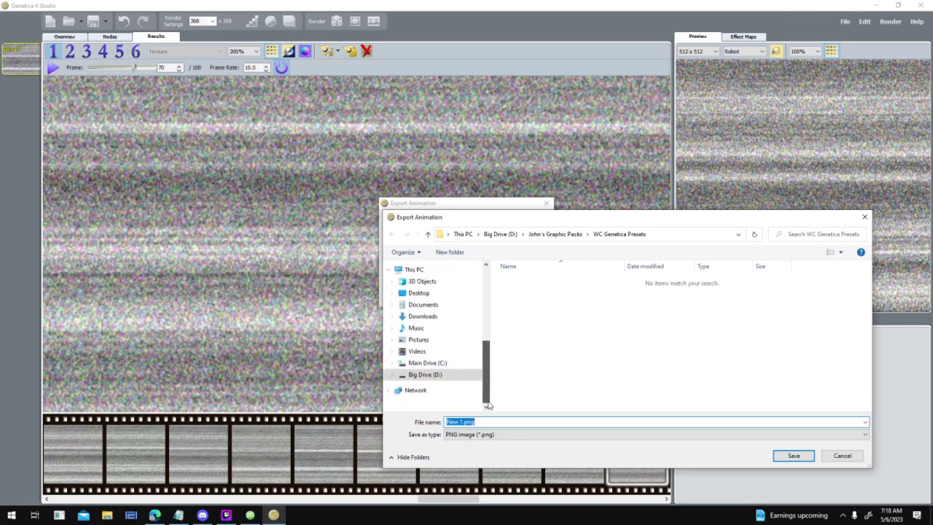
pyautogui.click(449, 374)
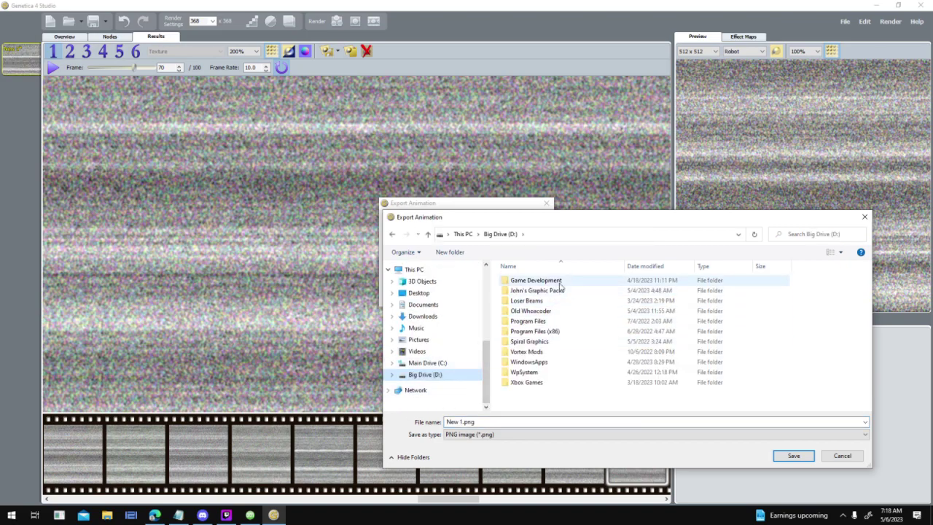
pyautogui.doubleClick(543, 280)
pyautogui.doubleClick(546, 291)
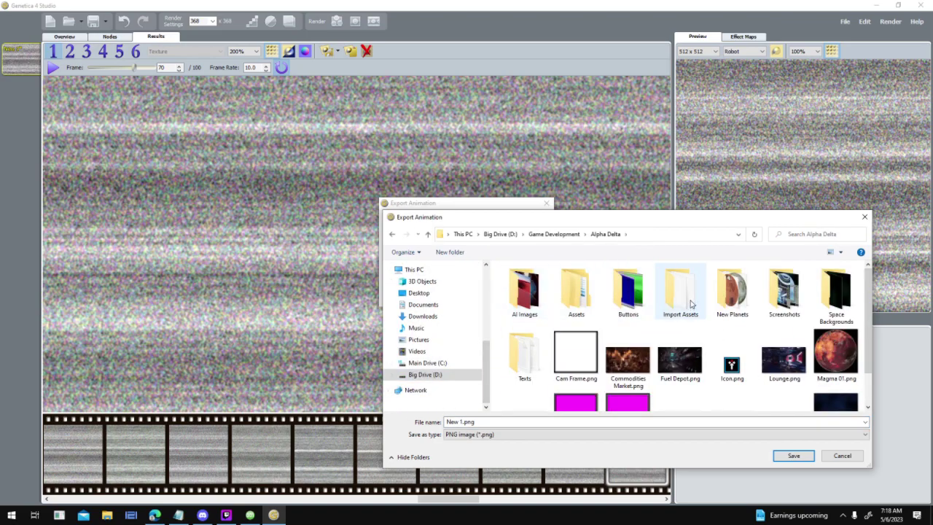
pyautogui.doubleClick(576, 291)
pyautogui.doubleClick(575, 290)
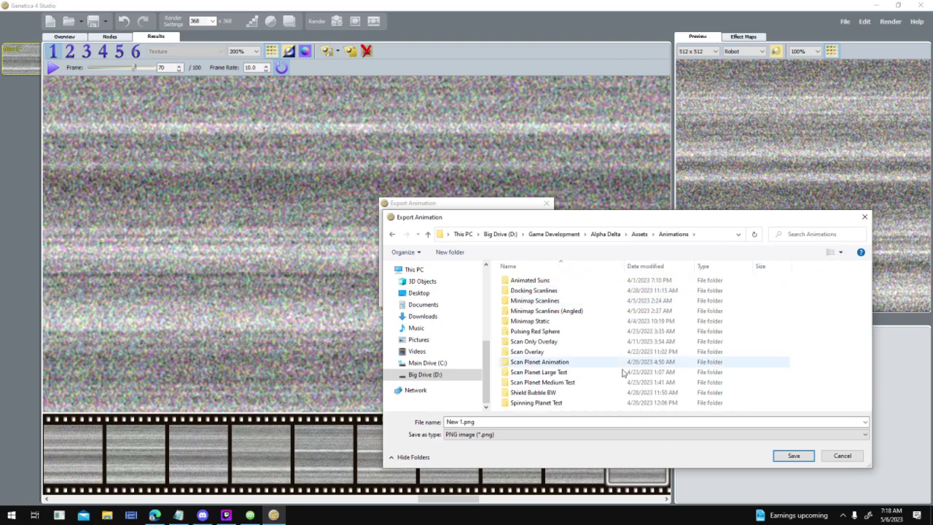
# - Create a folder named "Station View Static" in the Animations folder
pyautogui.click(606, 320)
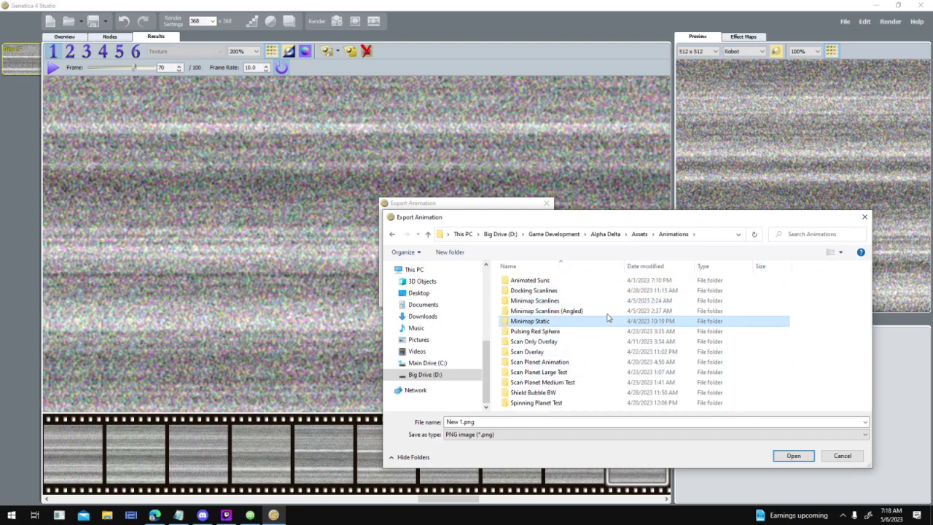
pyautogui.rightClick(805, 321)
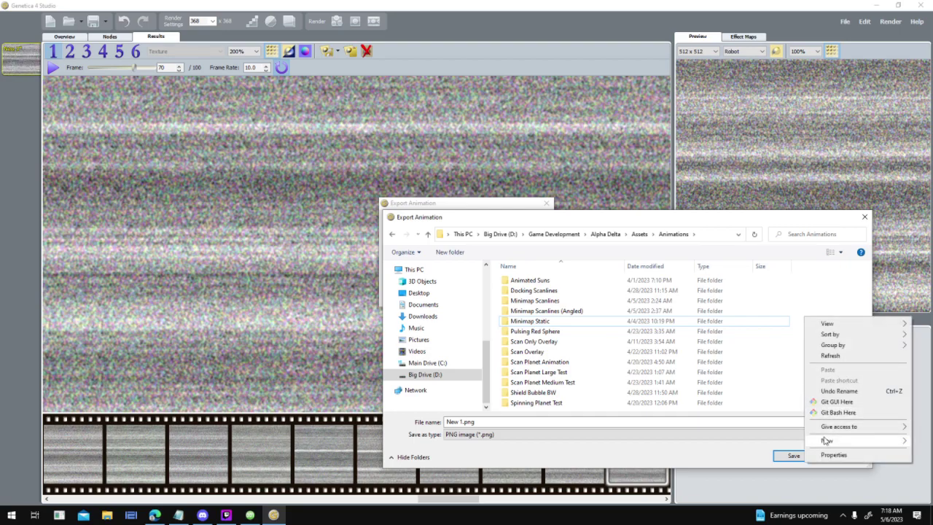
pyautogui.moveTo(827, 440)
pyautogui.click(734, 298)
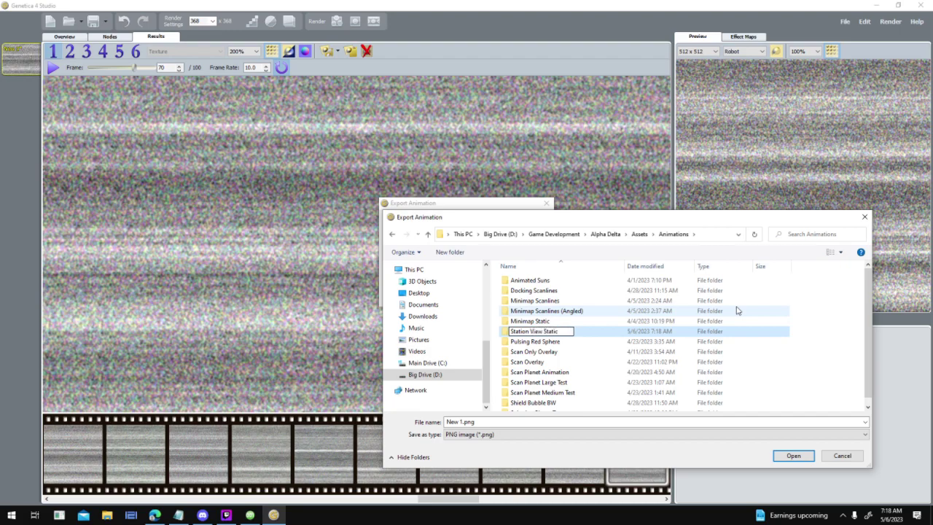
# - Export the PNG sequence into the Station View Static folder with the file name Station View Static
pyautogui.press('Return')
pyautogui.press('Return')
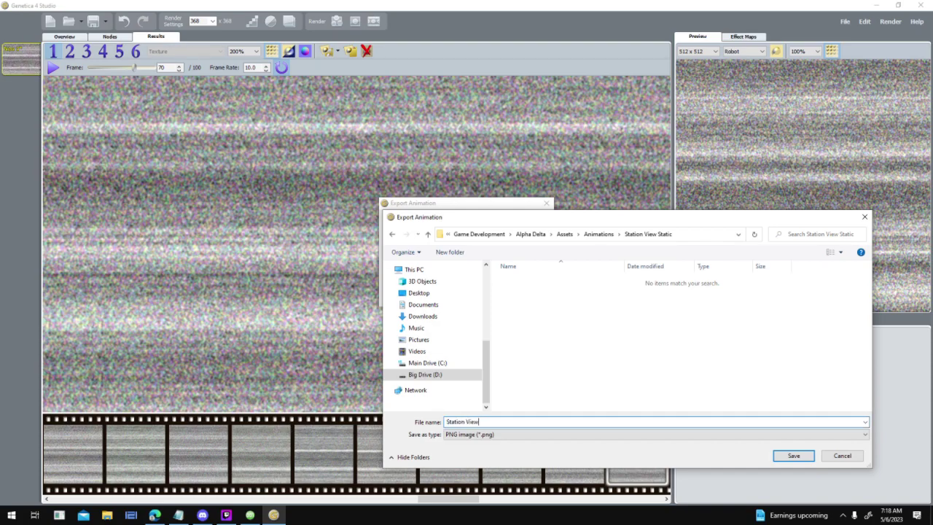
pyautogui.write('atic')
pyautogui.press('Return')
pyautogui.press('Return')
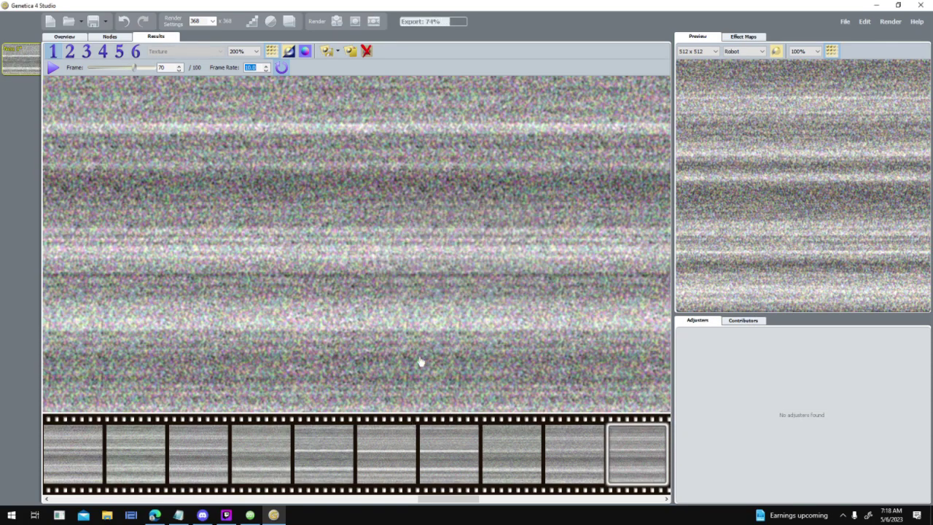
# - Switch to 001 Game Creator, close the Station Cam field settings, and set up an Interface sprite named FX_Static_StationView
pyautogui.click(251, 517)
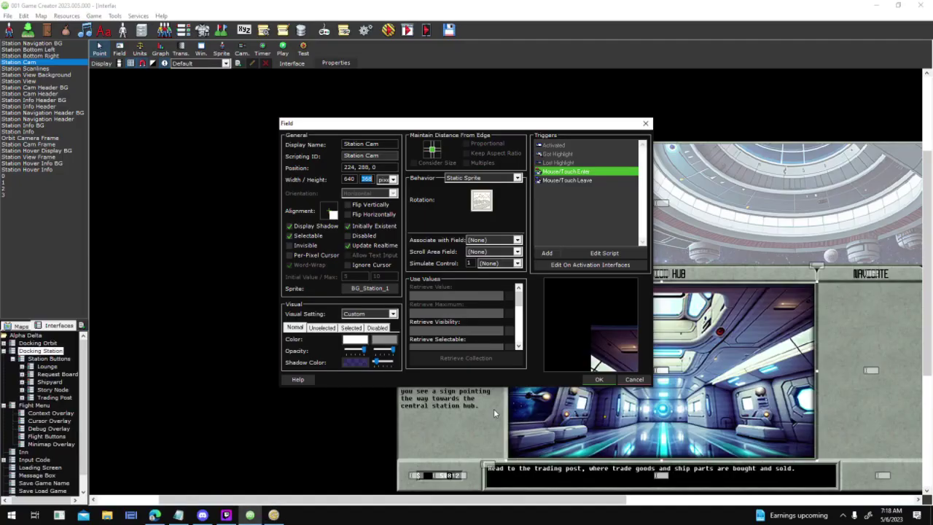
pyautogui.click(599, 380)
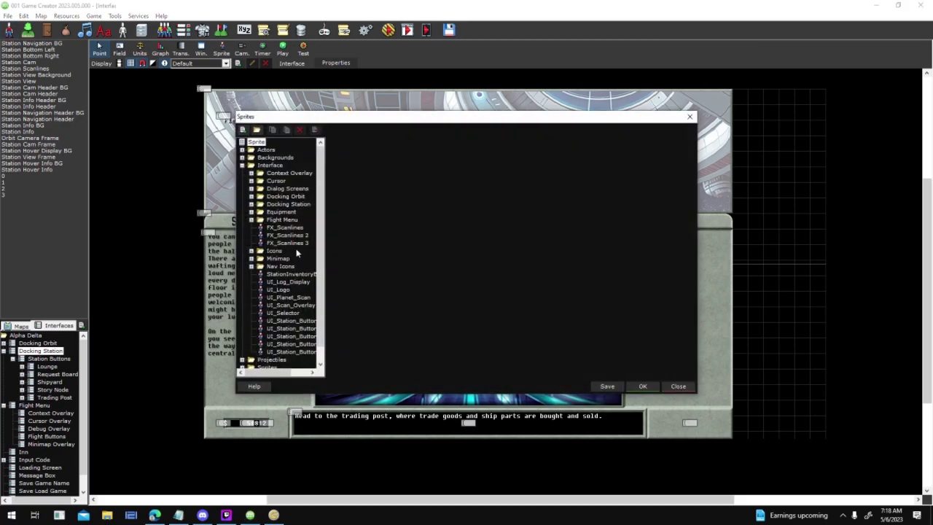
pyautogui.click(296, 242)
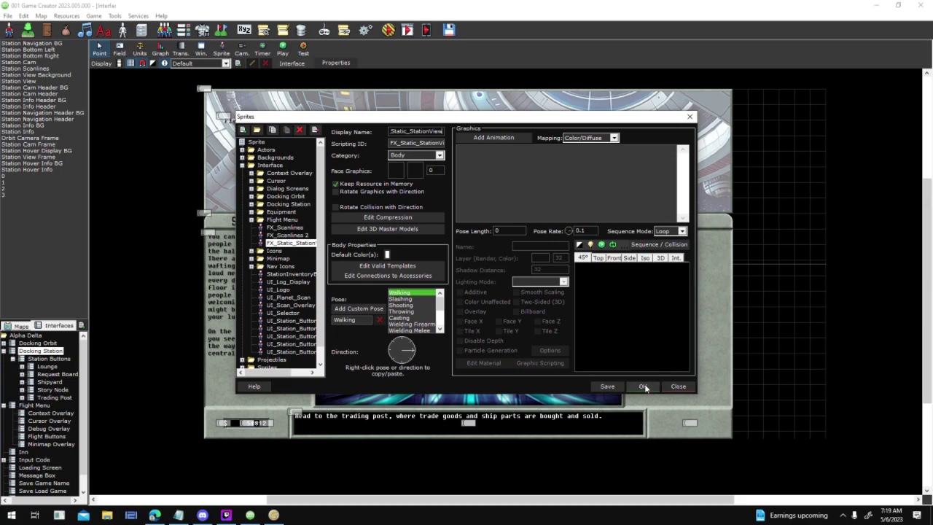
# - Add an animation to the FX_Static_StationView sprite using all image files from Assets\Animations\Station View Static
pyautogui.click(501, 140)
pyautogui.click(516, 181)
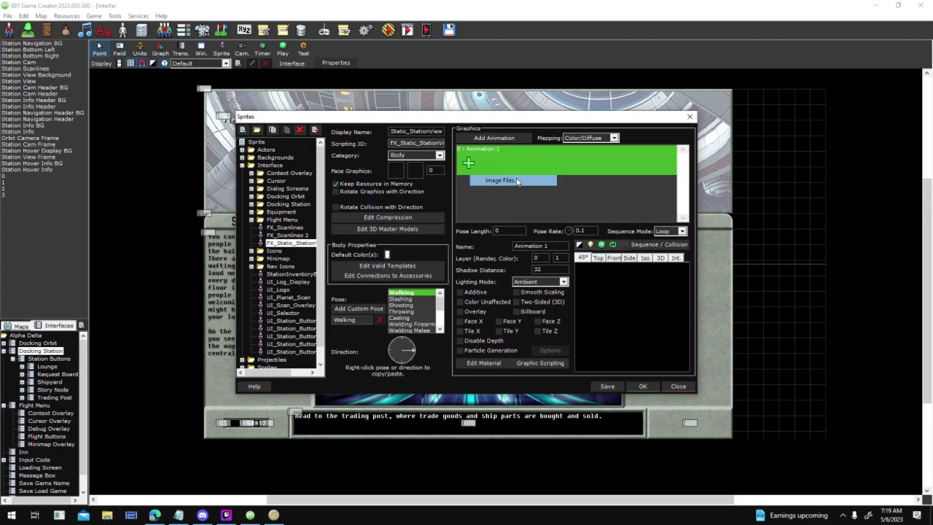
pyautogui.click(430, 148)
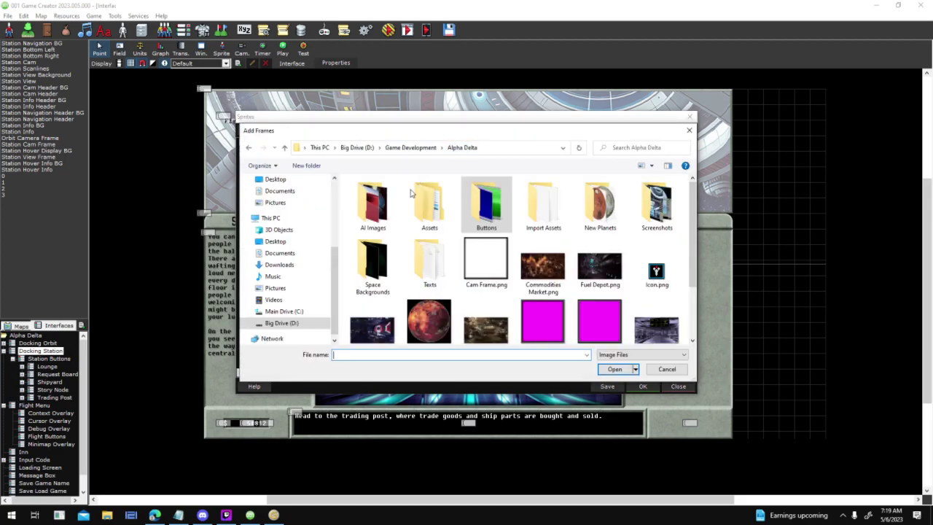
pyautogui.doubleClick(408, 212)
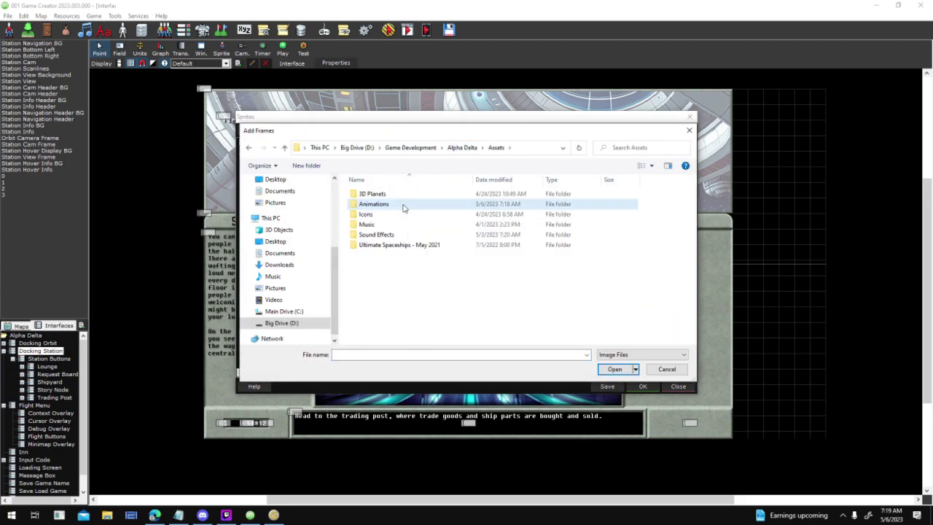
pyautogui.doubleClick(403, 205)
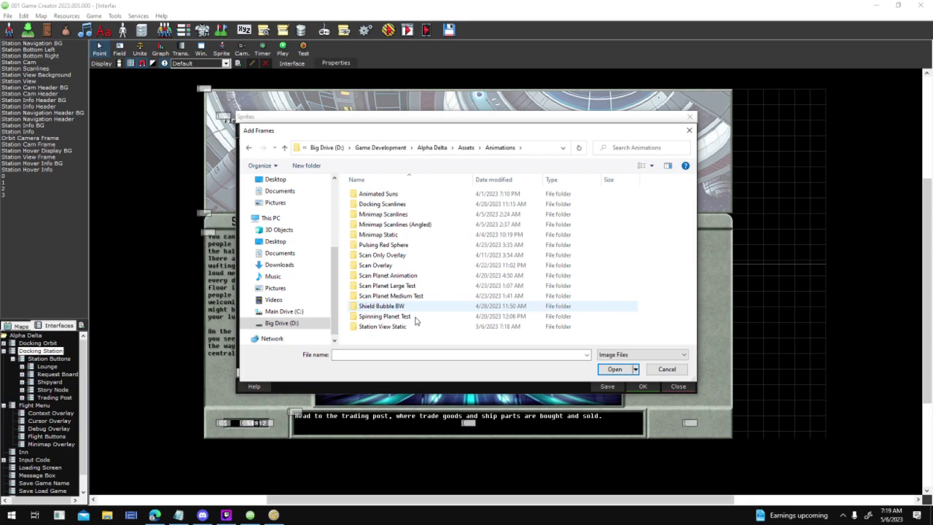
pyautogui.doubleClick(382, 326)
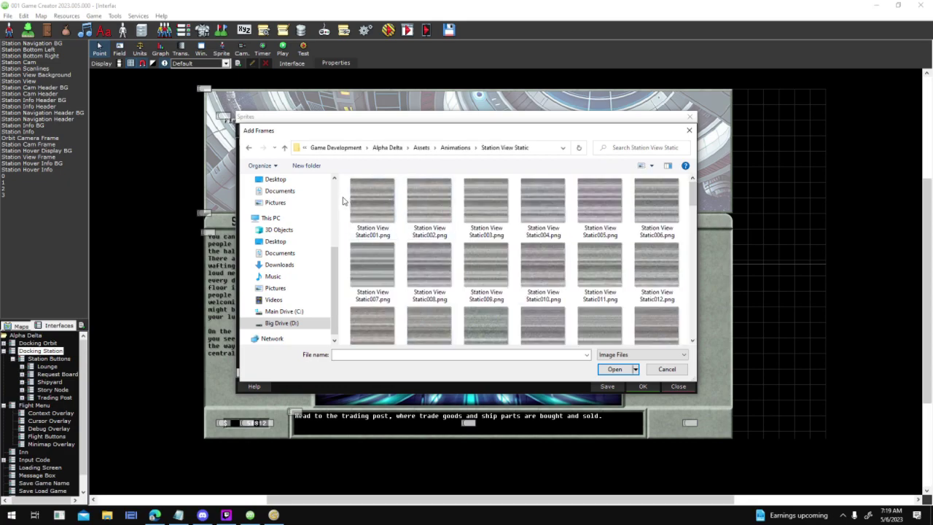
pyautogui.hotkey('ctrl', 'a')
pyautogui.press('Return')
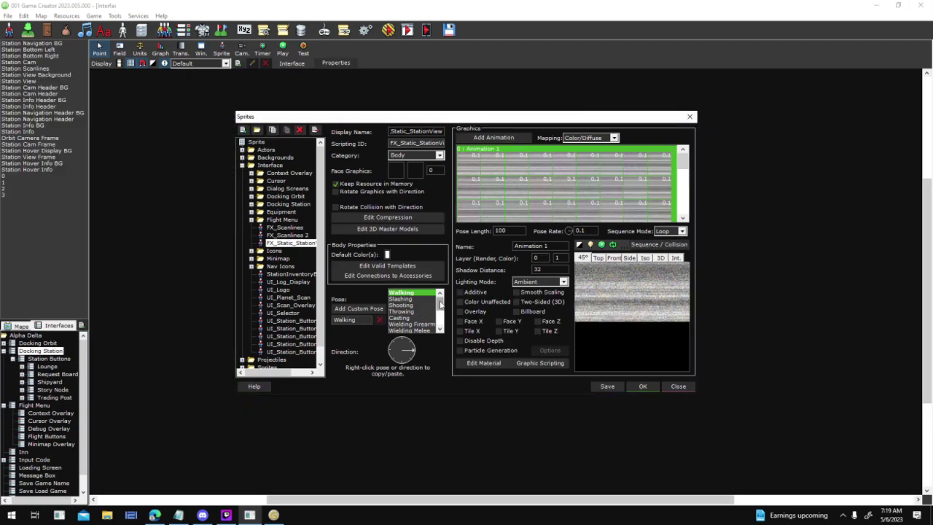
# - Move the static animation from the sprite's Walking pose to its Idle pose
pyautogui.rightClick(424, 295)
pyautogui.click(439, 399)
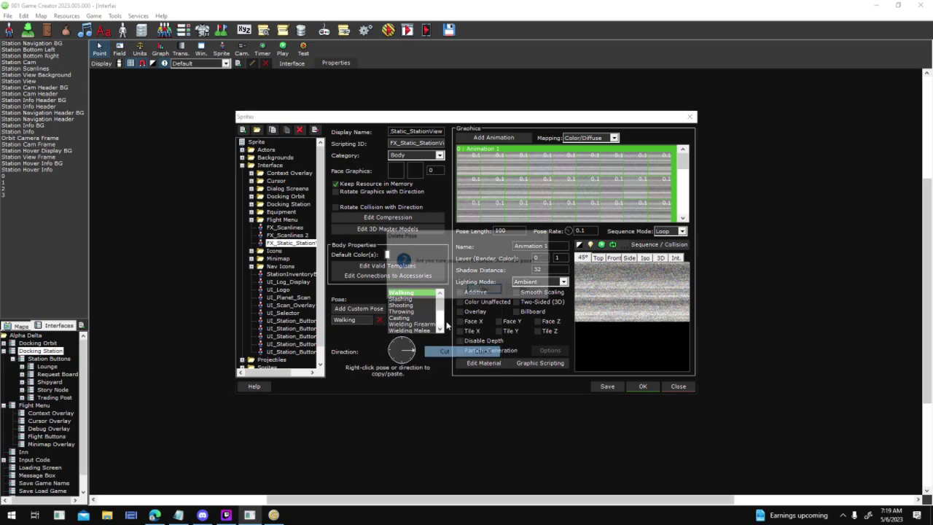
pyautogui.click(475, 291)
pyautogui.scroll(-2, 415, 313)
pyautogui.click(415, 322)
pyautogui.rightClick(416, 321)
pyautogui.click(452, 354)
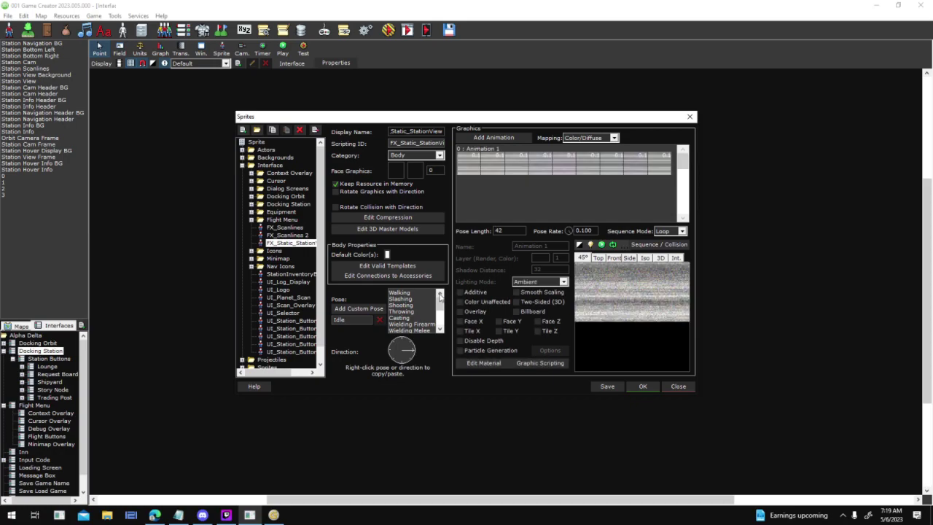
pyautogui.click(439, 294)
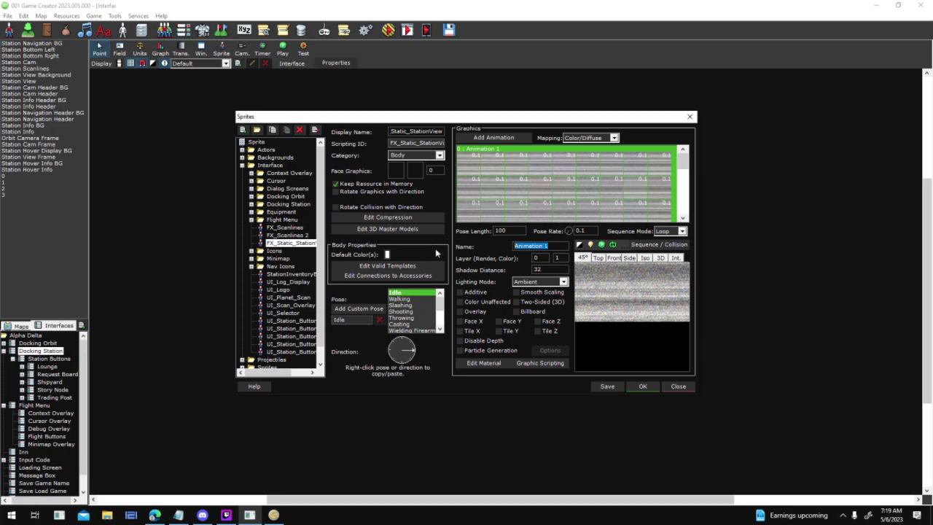
# - Name the Idle animation Station Static and set its node position to 0, 0, 0 in the Sequence Editor
pyautogui.write('I')
pyautogui.doubleClick(643, 288)
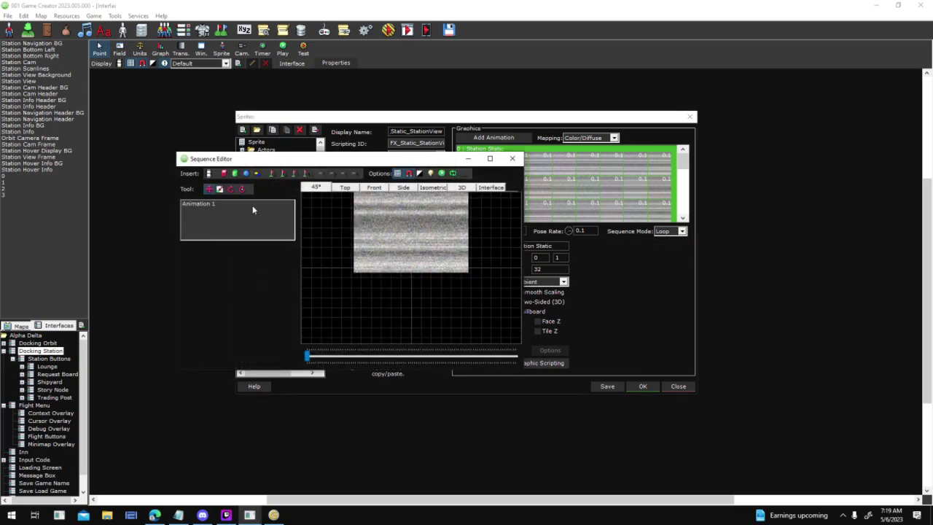
pyautogui.write('0')
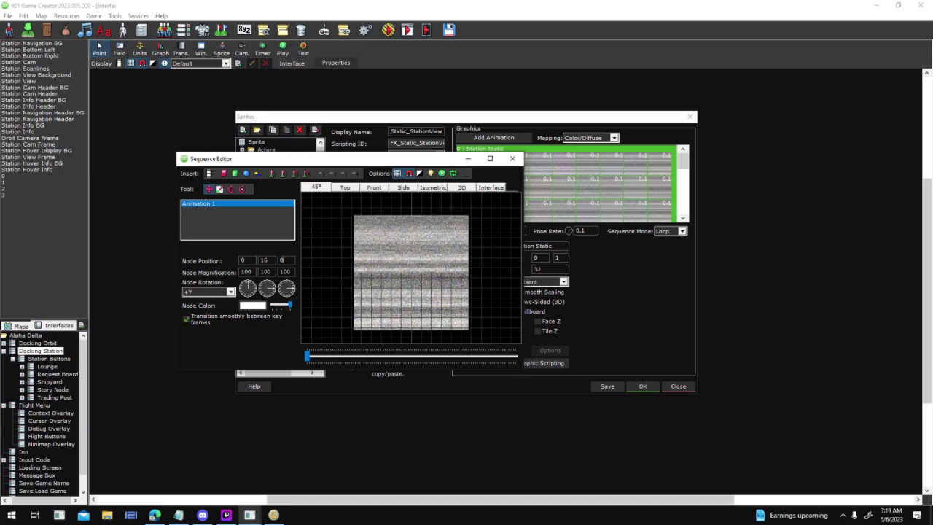
pyautogui.doubleClick(266, 261)
pyautogui.write('0')
# - Enable Overlay and Tile X for the Station Static animation and save the sprite
pyautogui.moveTo(378, 167); pyautogui.dragTo(230, 111)
pyautogui.click(448, 279)
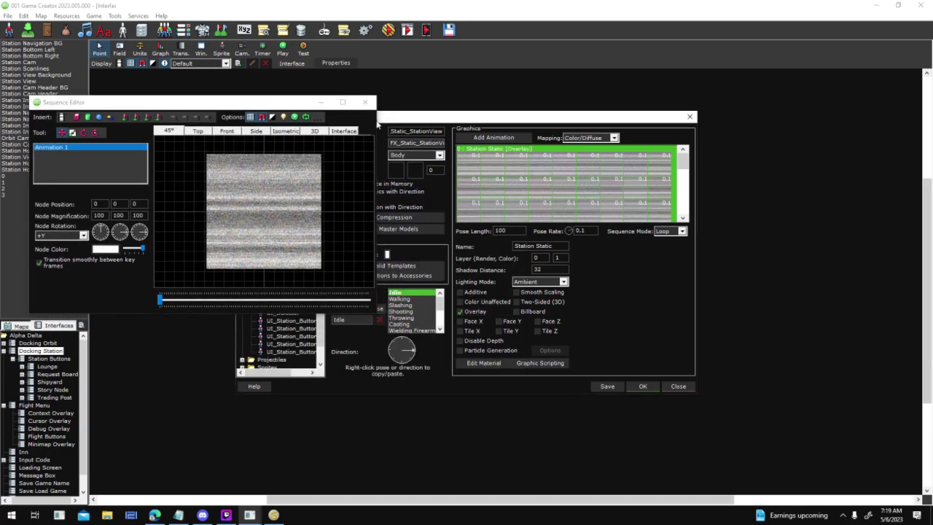
pyautogui.click(474, 332)
pyautogui.click(364, 102)
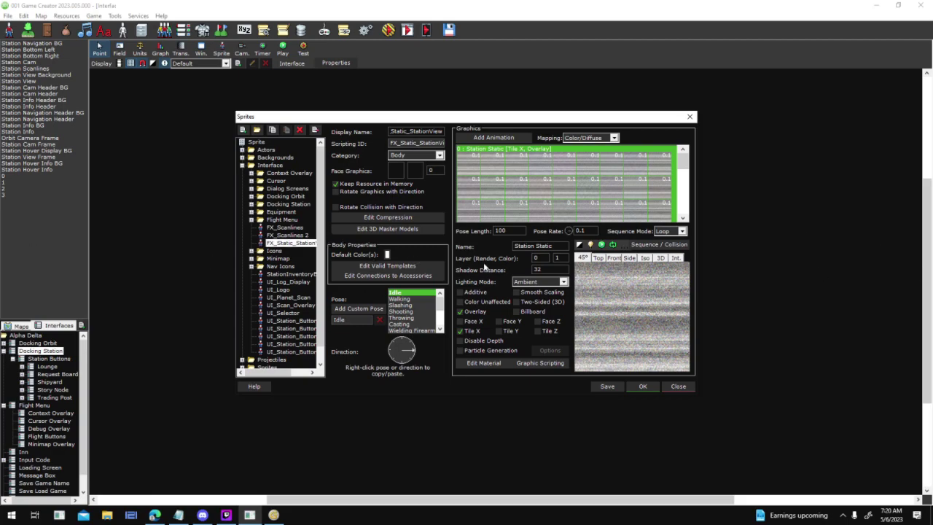
pyautogui.click(646, 389)
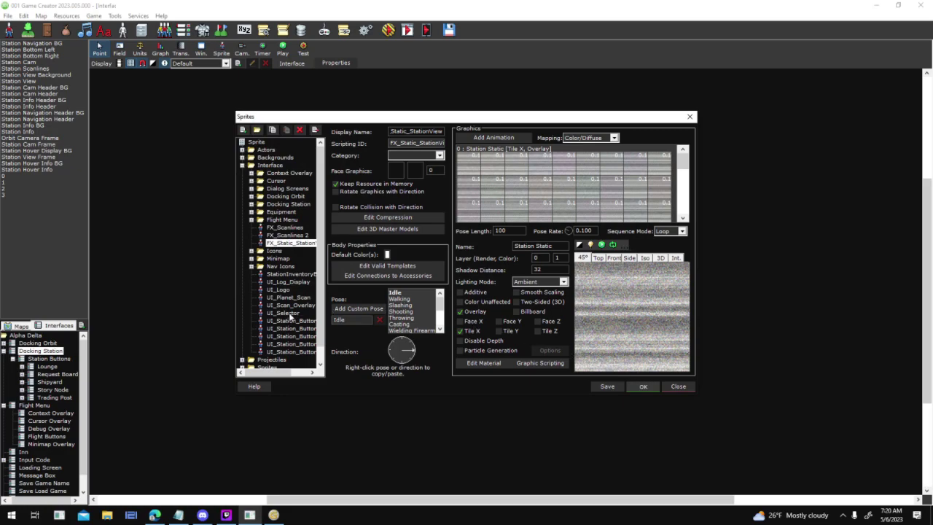
pyautogui.click(641, 387)
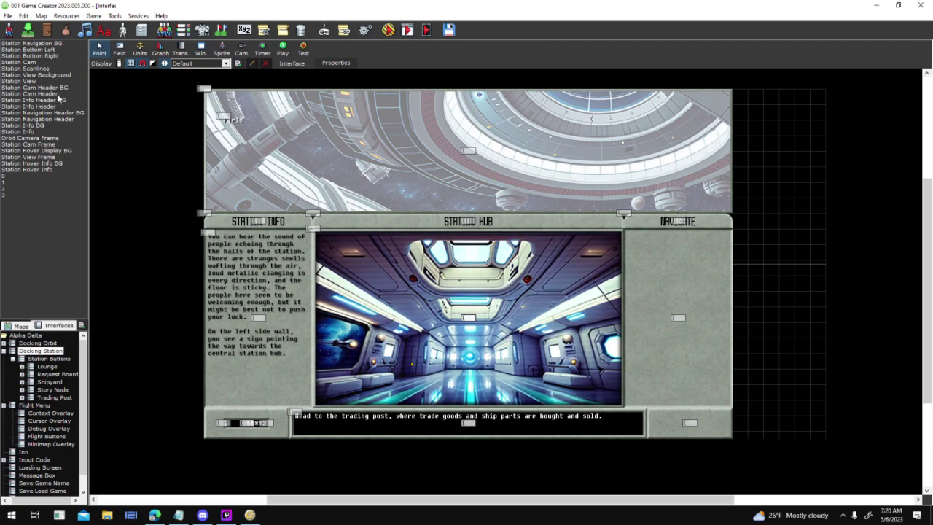
# - Duplicate the Station Cam Frame field and assign the FX_Static_StationView sprite to the copy
pyautogui.click(58, 144)
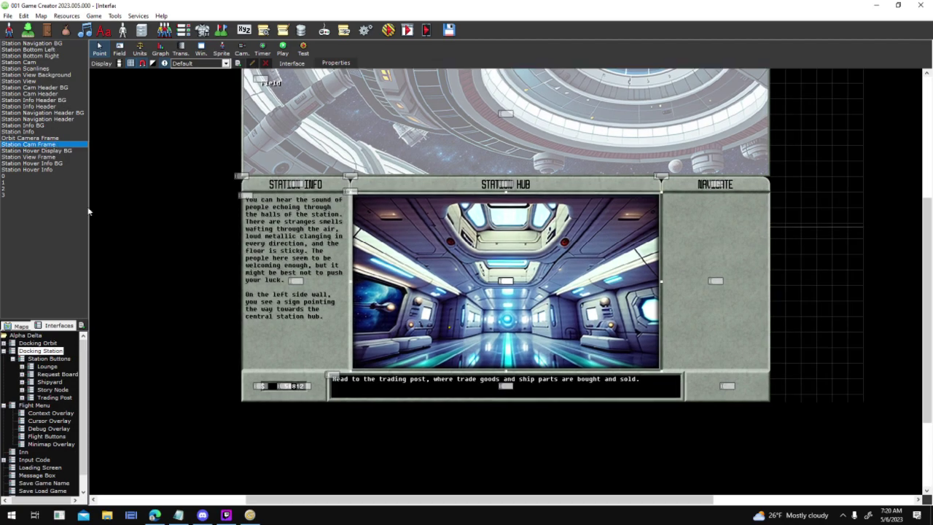
pyautogui.hotkey('ctrl', 'v')
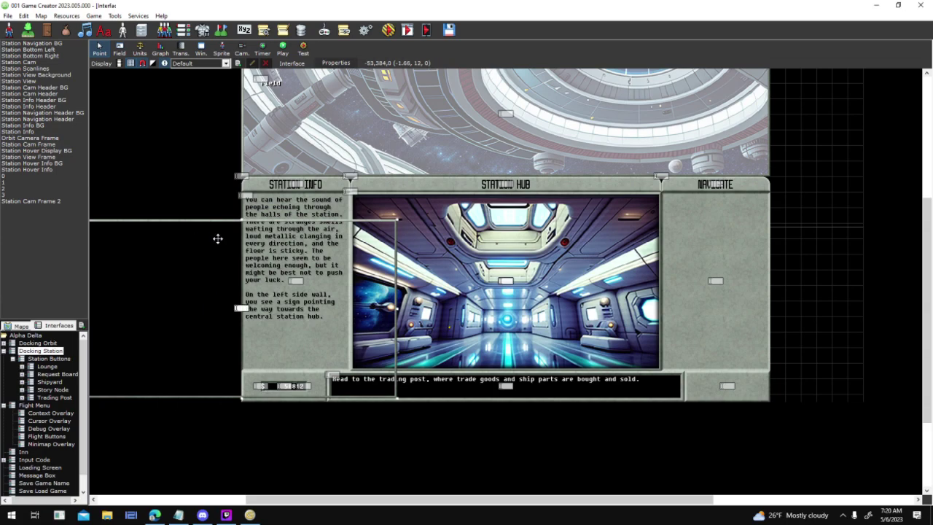
pyautogui.rightClick(225, 240)
pyautogui.click(235, 258)
pyautogui.click(362, 289)
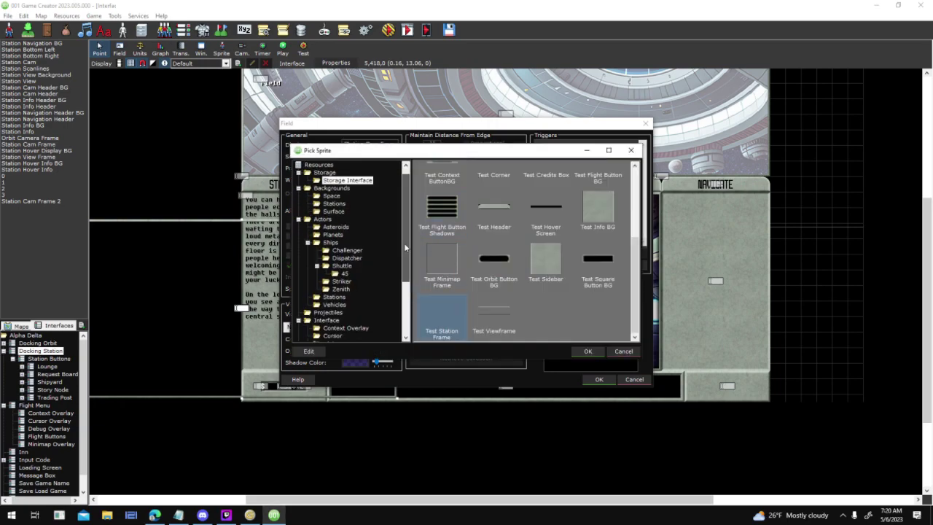
pyautogui.scroll(-3, 343, 263)
pyautogui.click(328, 266)
pyautogui.click(598, 182)
pyautogui.click(587, 351)
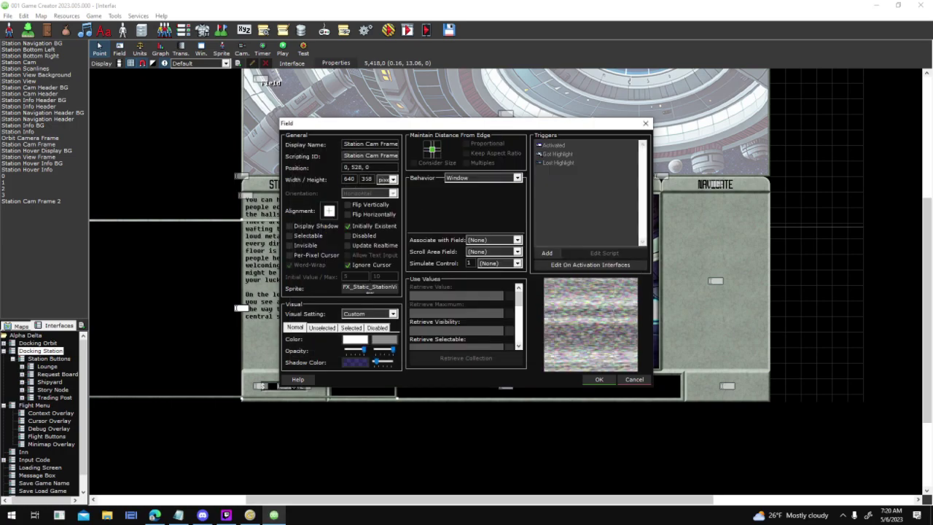
pyautogui.click(597, 380)
# - Change the duplicated field's behavior to Static Sprite and set its size to 640 x 368 pixels
pyautogui.moveTo(278, 303); pyautogui.dragTo(517, 241)
pyautogui.moveTo(640, 246); pyautogui.dragTo(572, 248)
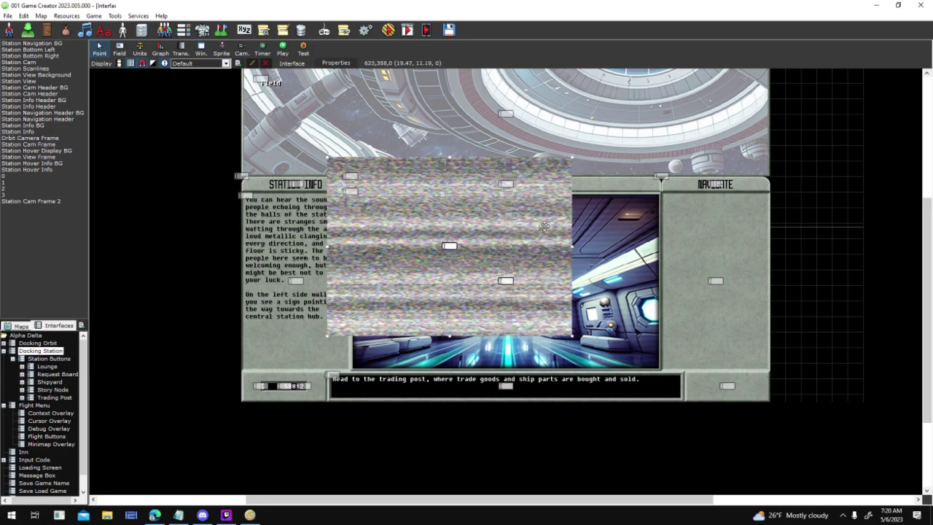
pyautogui.doubleClick(530, 216)
pyautogui.click(494, 177)
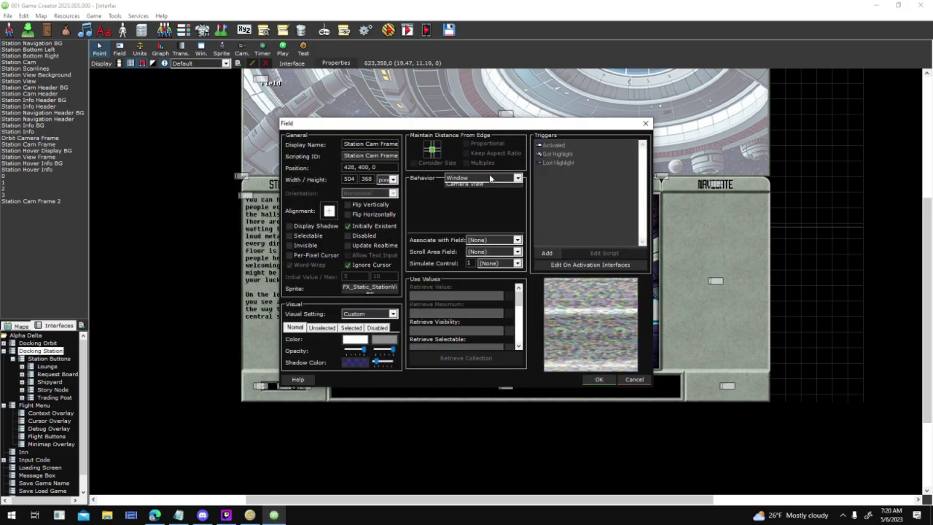
pyautogui.click(481, 218)
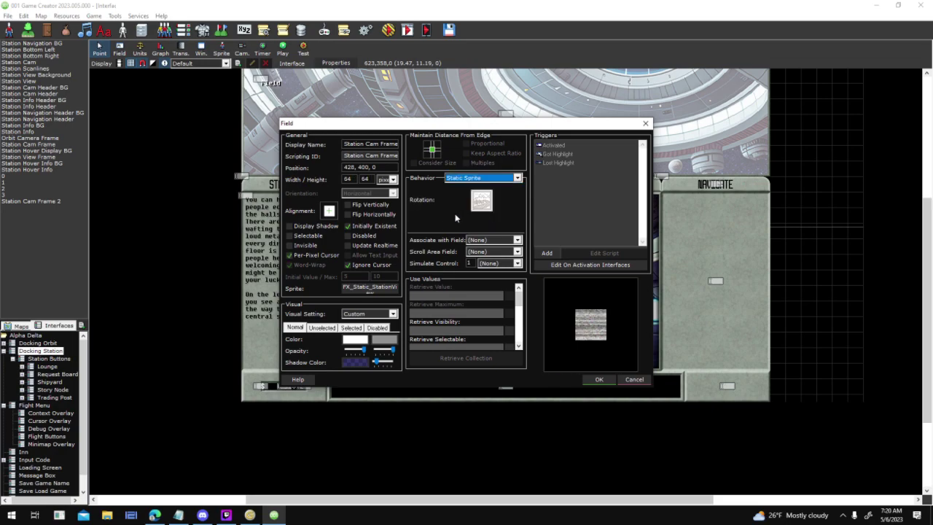
pyautogui.doubleClick(349, 179)
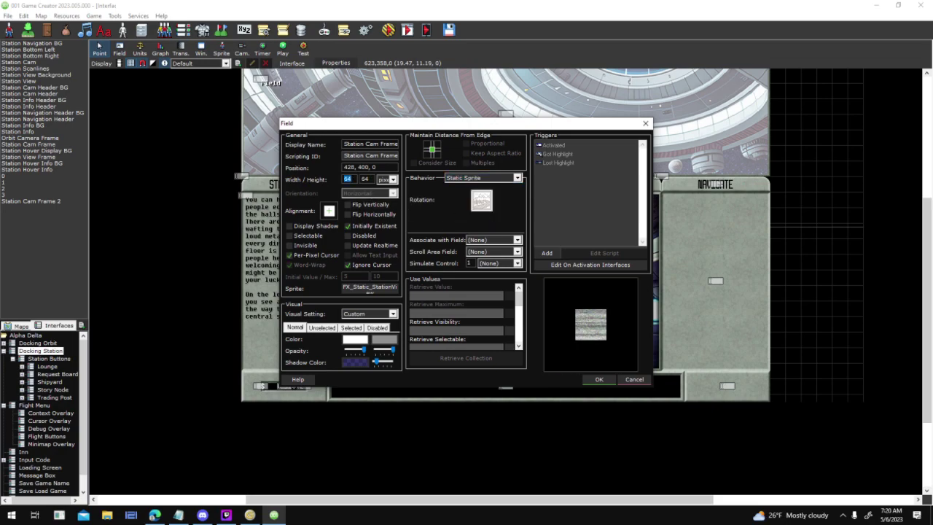
pyautogui.write('640')
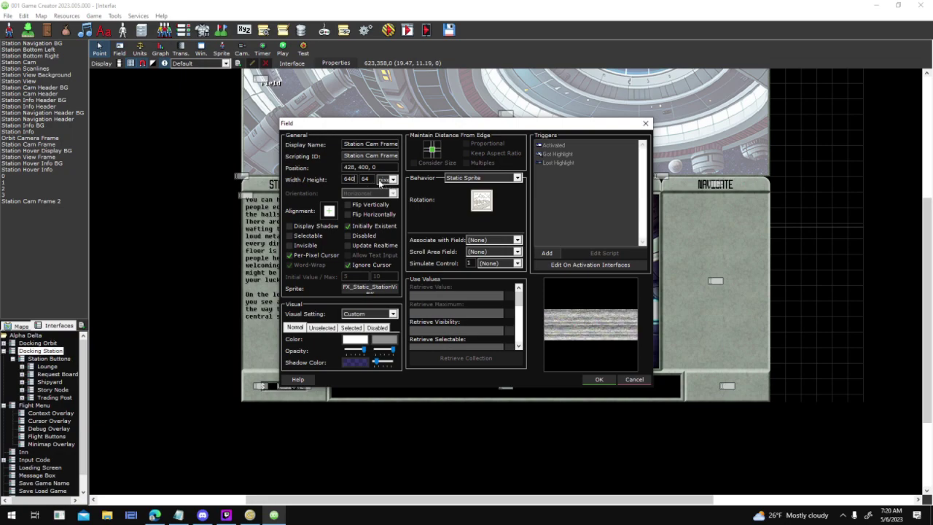
pyautogui.press('Tab')
pyautogui.write('360')
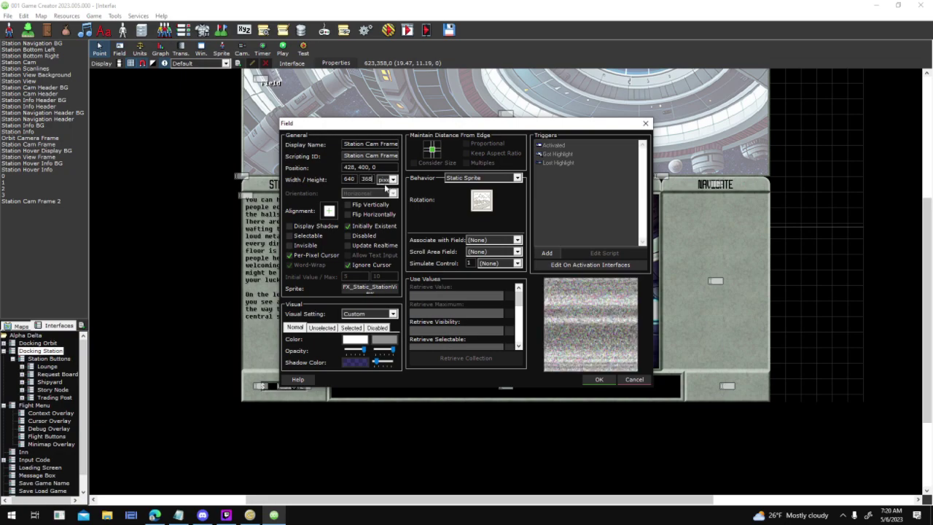
pyautogui.click(597, 380)
# - Position the static field exactly over the Station Hub view and move it one level backward
pyautogui.moveTo(517, 233); pyautogui.dragTo(574, 265)
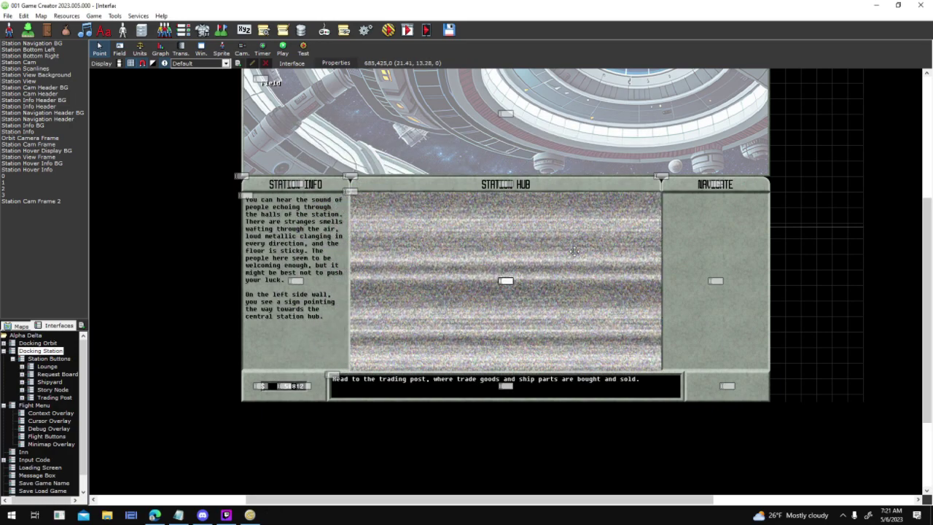
pyautogui.rightClick(435, 259)
pyautogui.moveTo(477, 351)
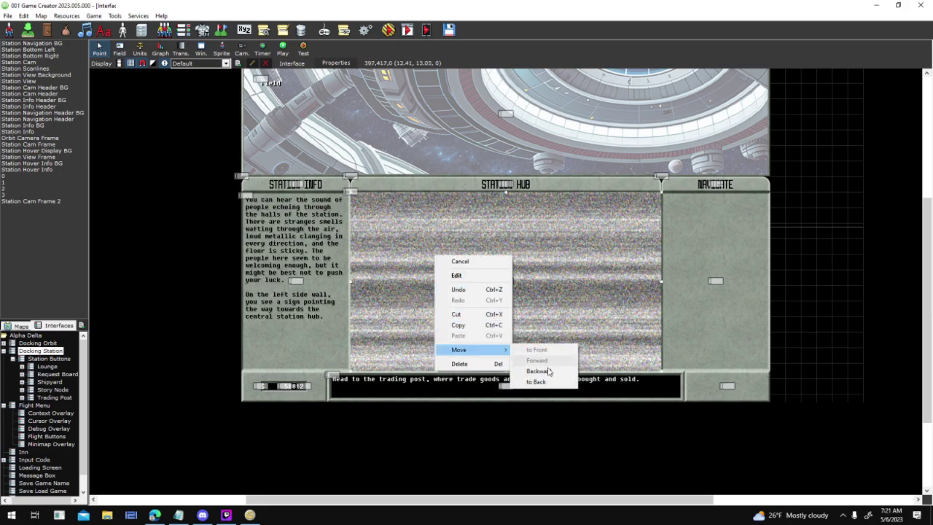
pyautogui.click(540, 368)
# - Rename the Station Cam Frame 2 field as Station Static
pyautogui.click(73, 194)
pyautogui.doubleClick(536, 289)
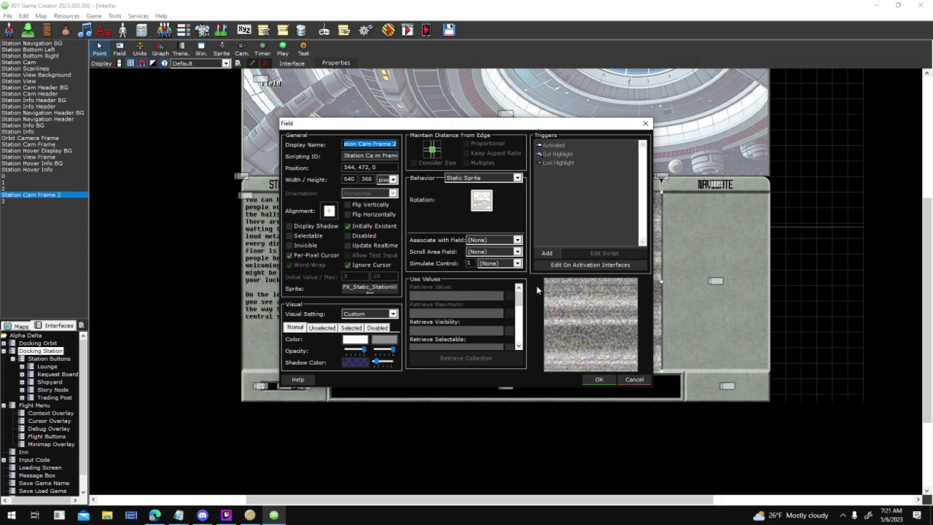
pyautogui.write('Station Static')
pyautogui.press('Return')
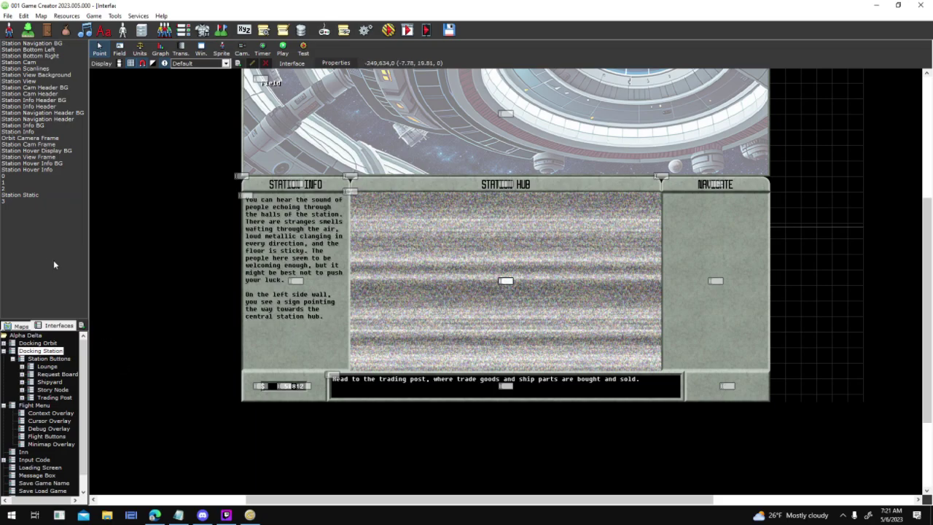
# - Move the Station Static field backward in the layer order until it sits just behind Station Hover Info
pyautogui.click(32, 196)
pyautogui.rightClick(31, 196)
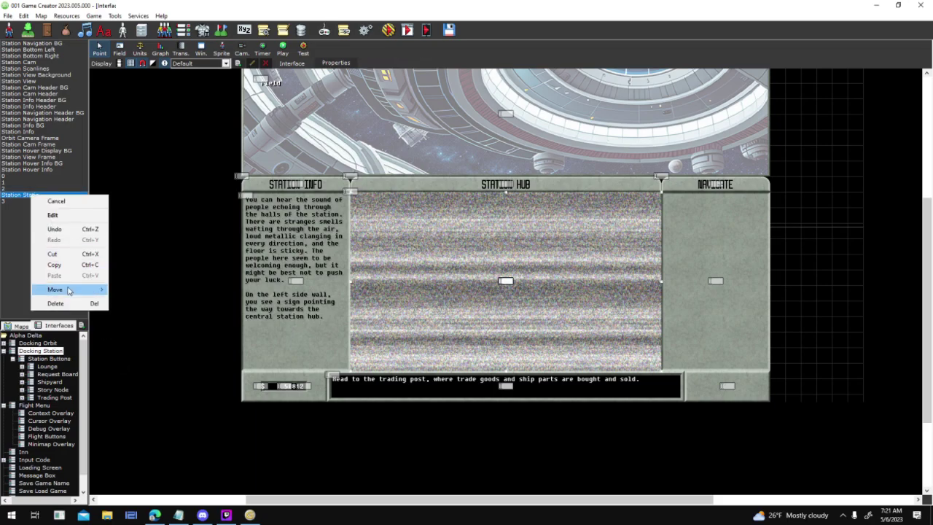
pyautogui.moveTo(73, 290)
pyautogui.click(133, 310)
pyautogui.rightClick(29, 189)
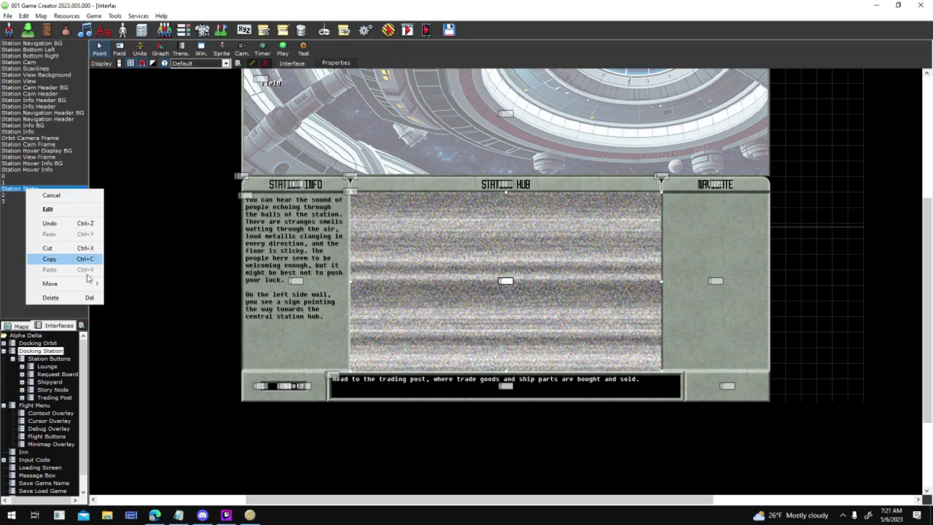
pyautogui.click(129, 304)
pyautogui.rightClick(34, 182)
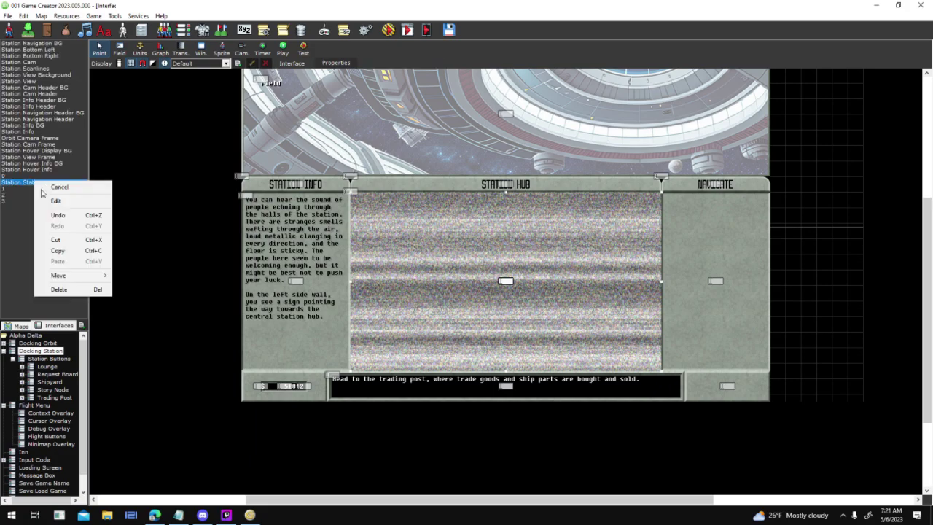
pyautogui.click(139, 297)
pyautogui.rightClick(35, 175)
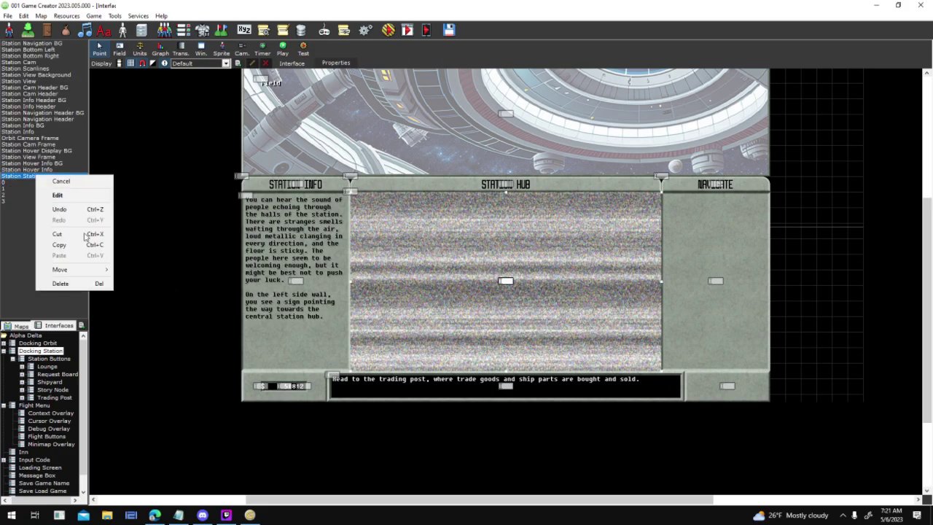
pyautogui.click(135, 292)
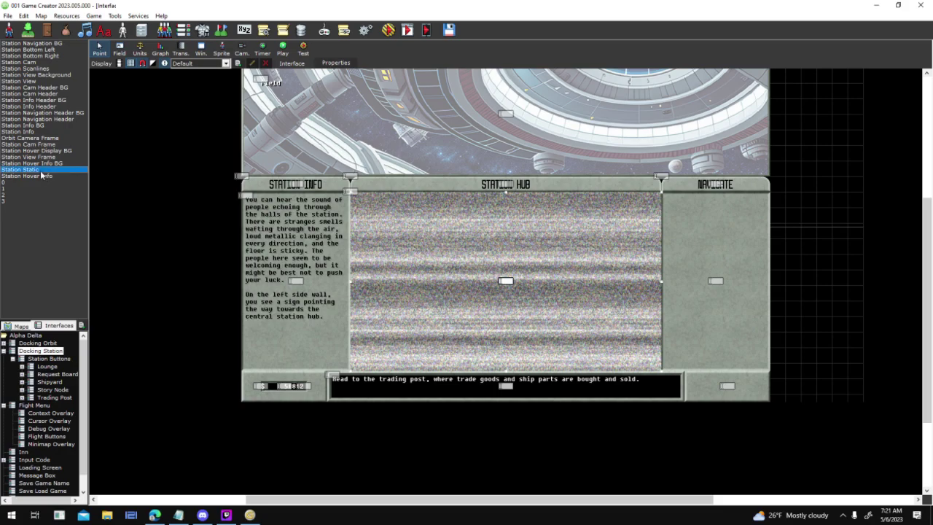
# - Move the Station Static field further backward until it sits just behind Station Cam Frame
pyautogui.rightClick(40, 170)
pyautogui.click(143, 286)
pyautogui.rightClick(34, 162)
pyautogui.click(146, 278)
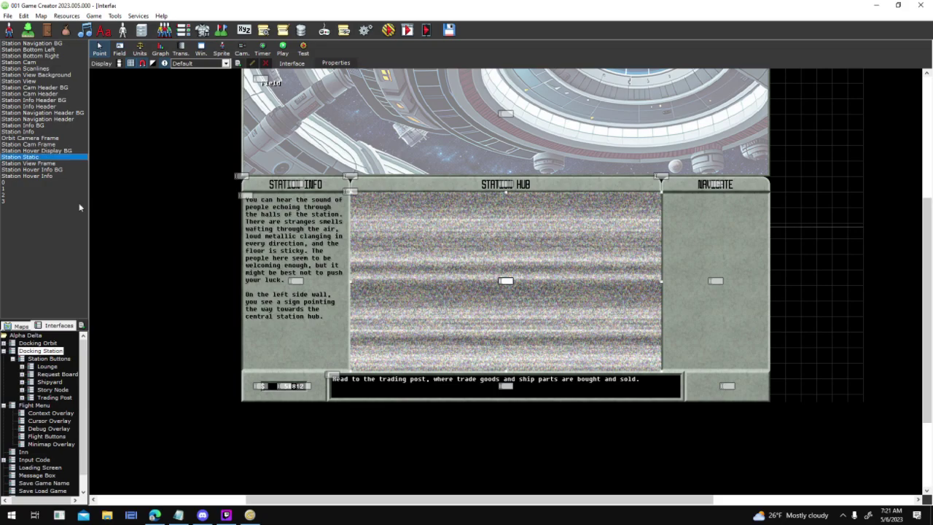
pyautogui.rightClick(42, 156)
pyautogui.moveTo(80, 249)
pyautogui.click(153, 270)
pyautogui.rightClick(36, 152)
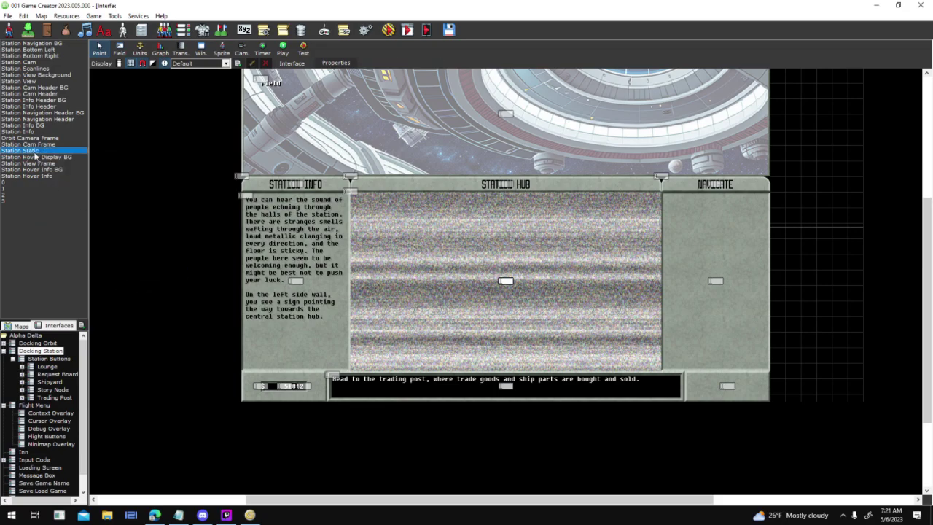
pyautogui.click(137, 269)
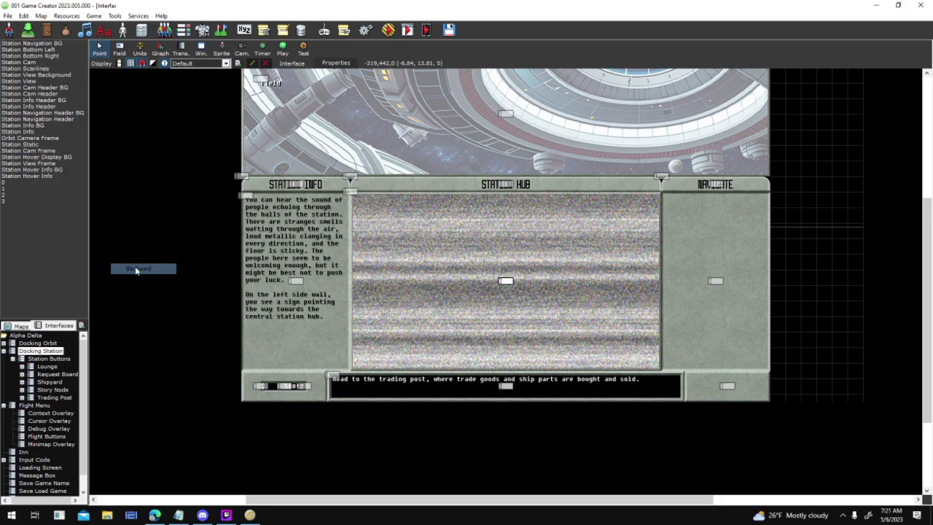
# - Bring the Station Static field one level forward, in front of Station Cam Frame
pyautogui.click(53, 139)
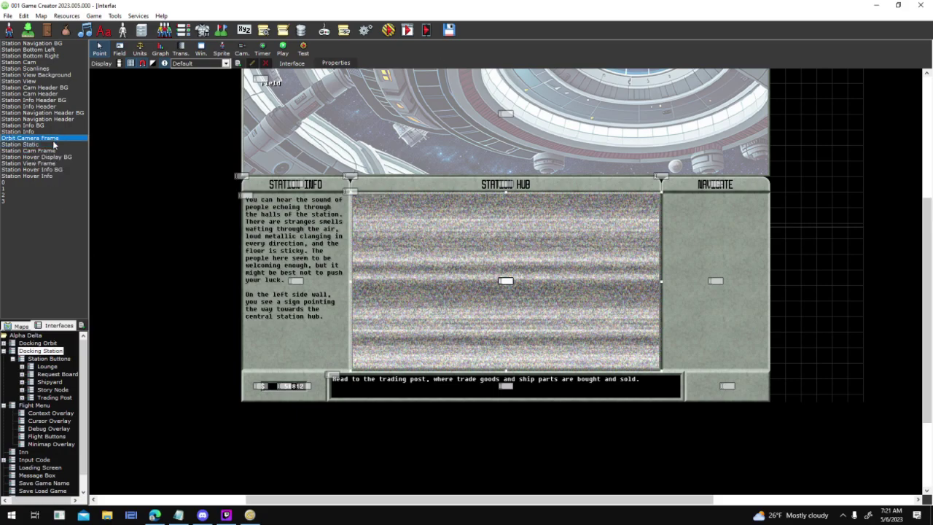
pyautogui.rightClick(52, 143)
pyautogui.moveTo(102, 239)
pyautogui.click(156, 248)
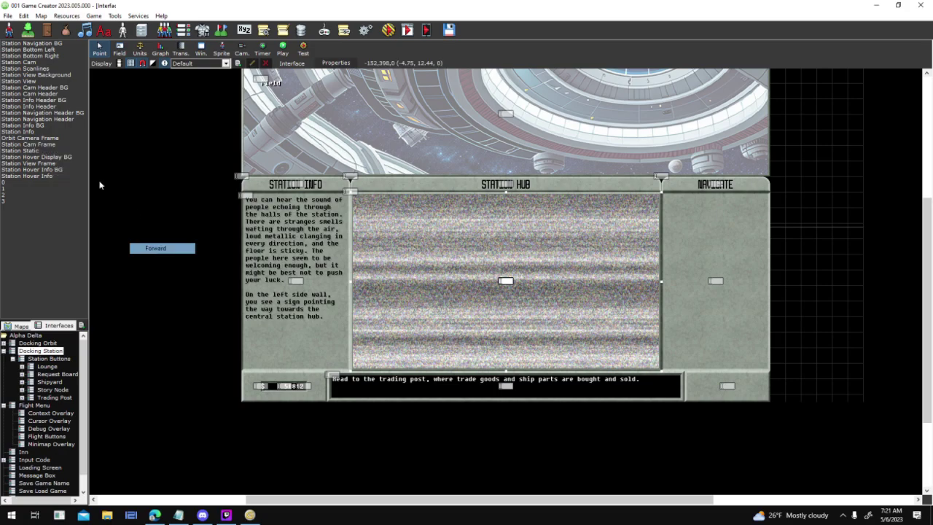
# - Send the Station Static field to the very back of the Docking Station interface's layer order
pyautogui.click(45, 145)
pyautogui.click(52, 138)
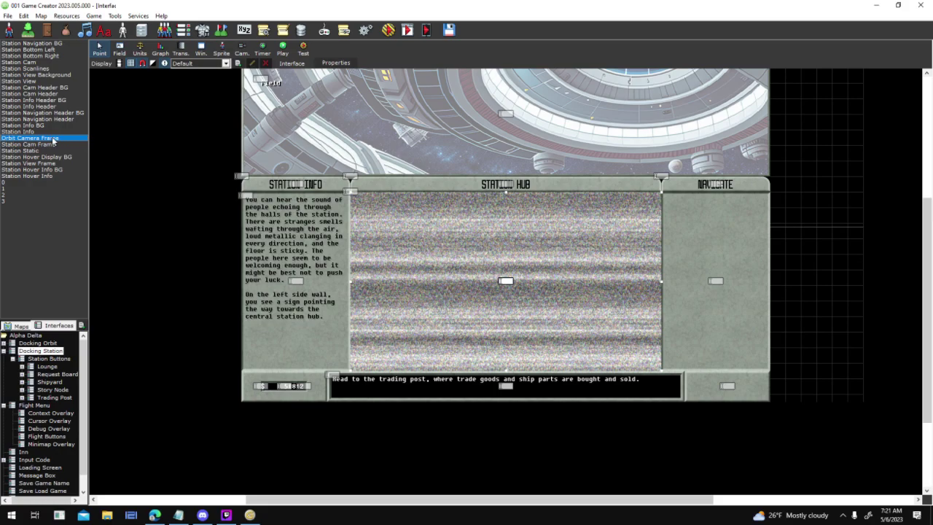
pyautogui.rightClick(52, 141)
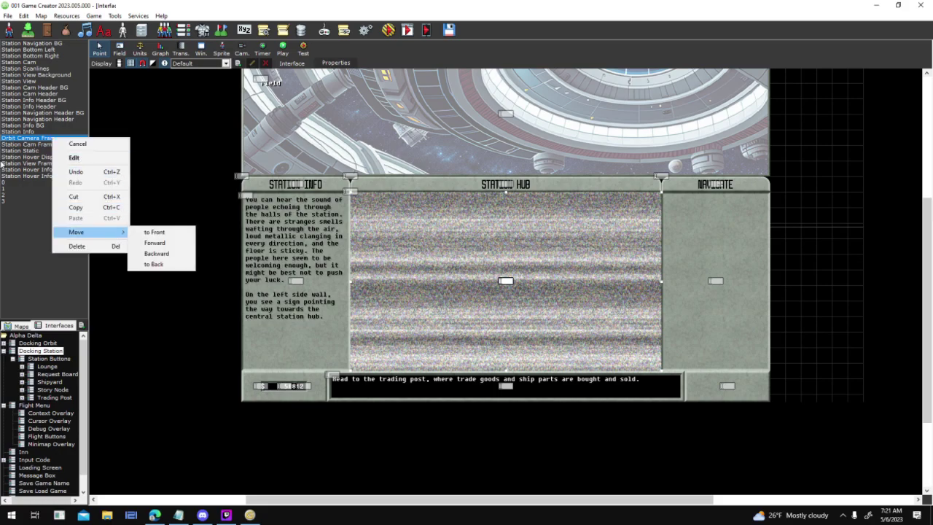
pyautogui.click(31, 148)
pyautogui.click(30, 149)
pyautogui.rightClick(49, 151)
pyautogui.moveTo(80, 246)
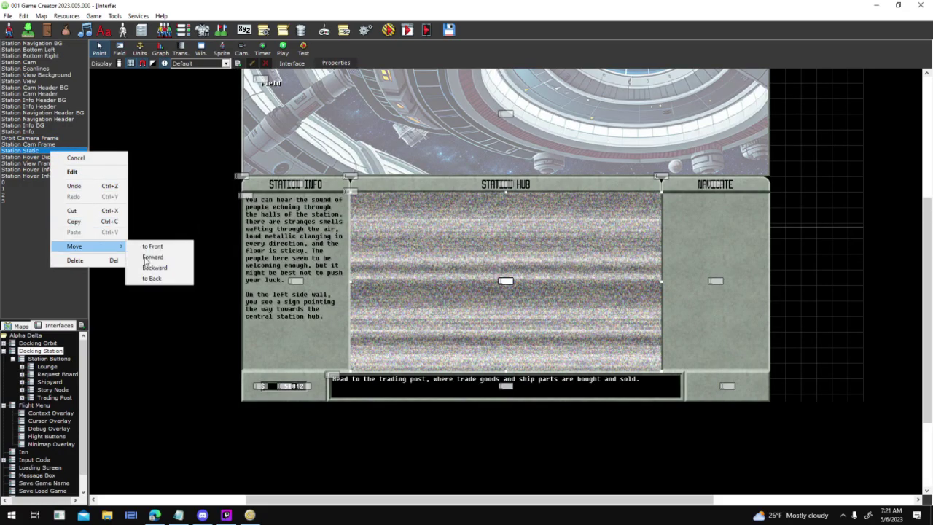
pyautogui.click(154, 278)
# - Bring the Station Static field forward level by level until it sits directly in front of Station Cam
pyautogui.rightClick(44, 44)
pyautogui.moveTo(66, 137)
pyautogui.click(134, 149)
pyautogui.rightClick(37, 49)
pyautogui.moveTo(103, 146)
pyautogui.click(144, 153)
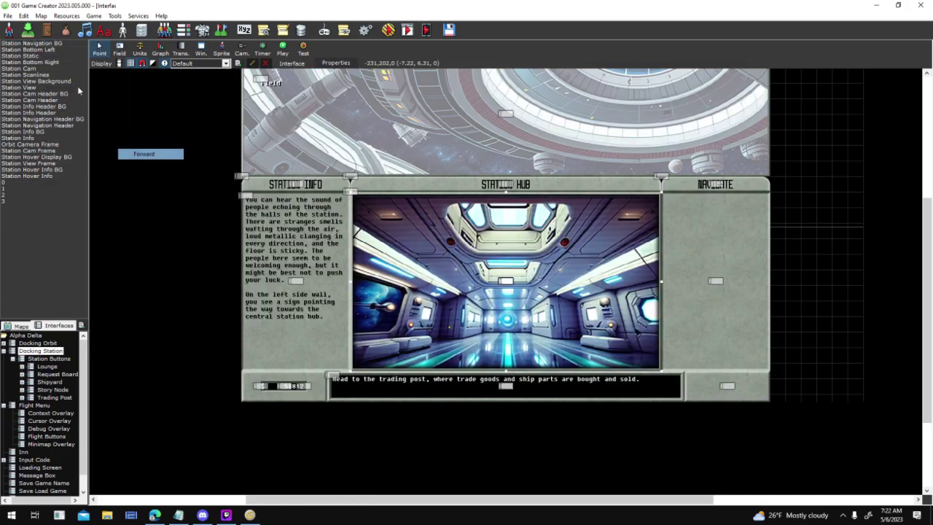
pyautogui.rightClick(44, 57)
pyautogui.click(146, 163)
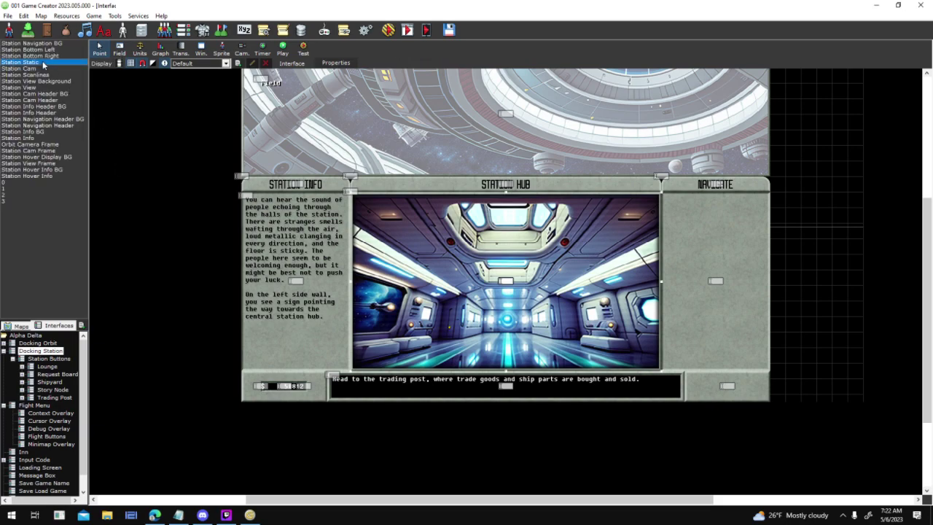
pyautogui.rightClick(43, 65)
pyautogui.click(140, 169)
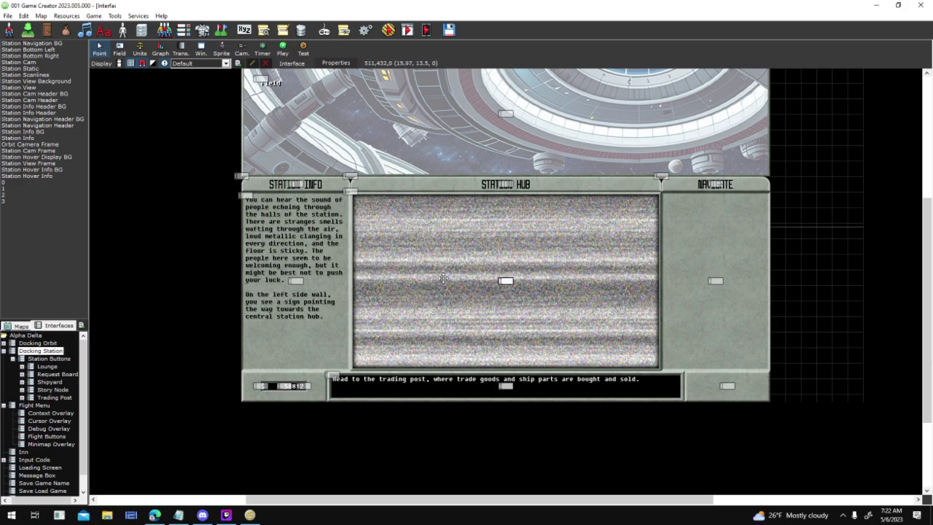
# - Test-run the game and dock at Helios Station to check the static overlay
pyautogui.click(121, 65)
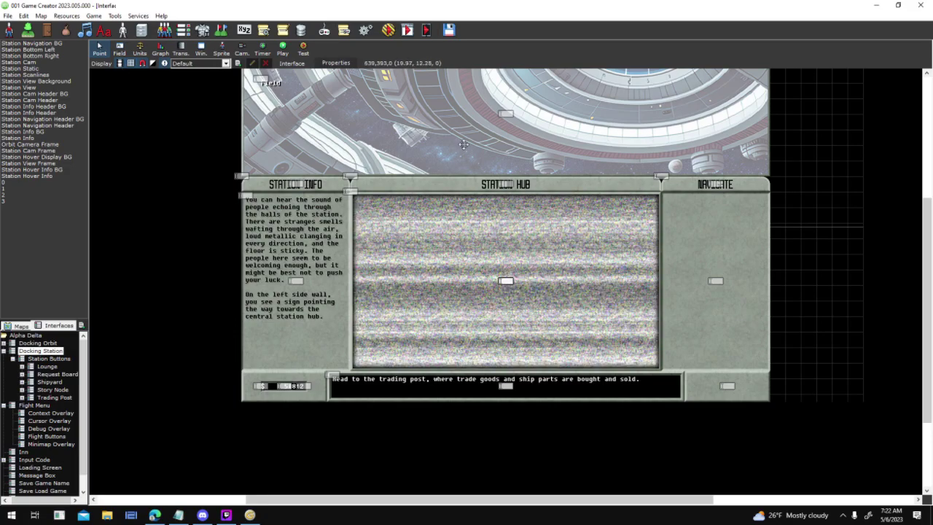
pyautogui.click(388, 31)
pyautogui.press('Return')
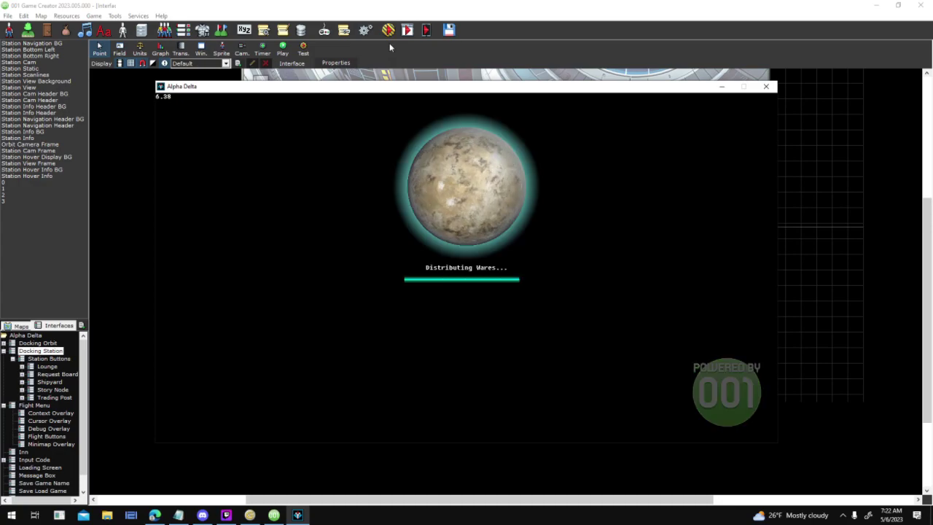
pyautogui.press('Return')
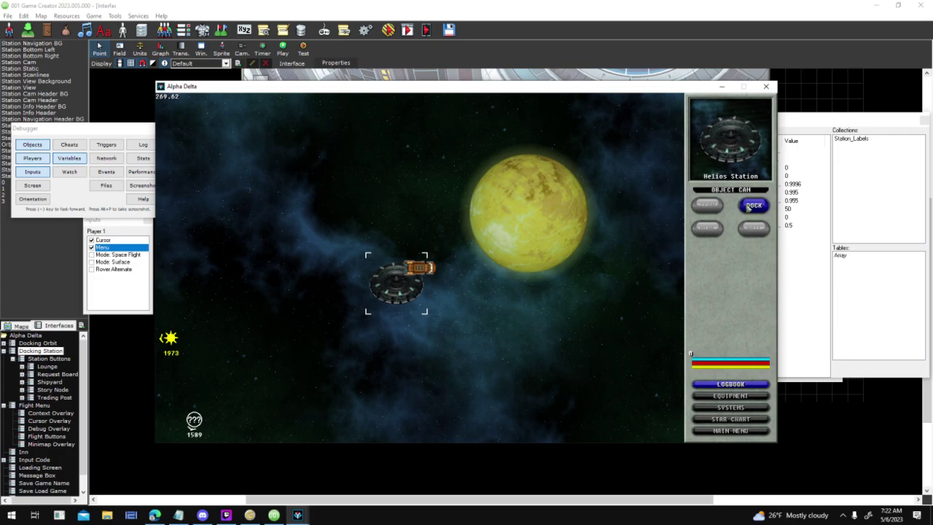
pyautogui.click(751, 207)
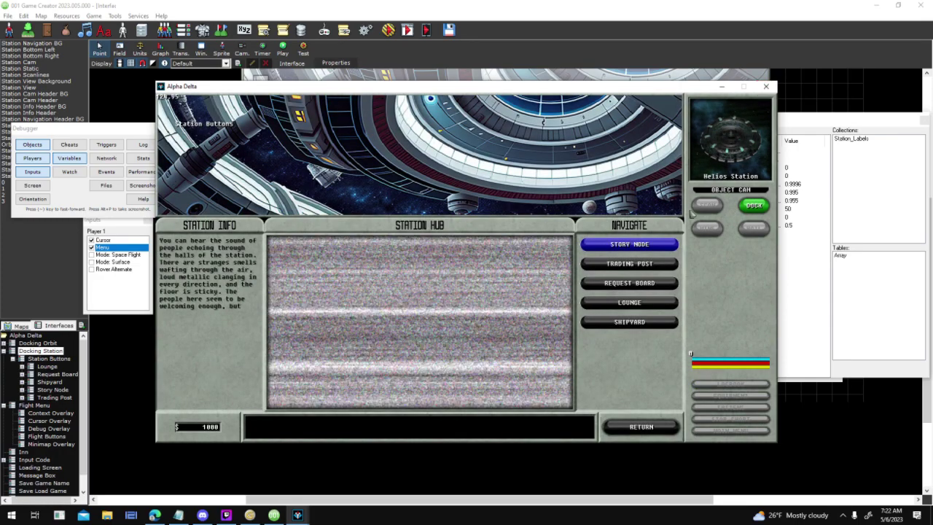
# - Try the Trading Post and Story Node options in the station, then leave the station and close the test game
pyautogui.click(632, 265)
pyautogui.click(554, 398)
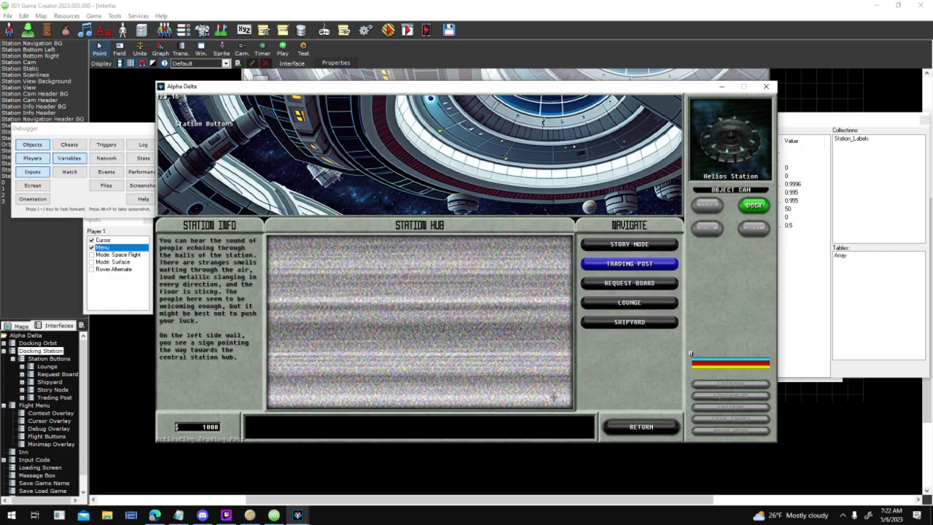
pyautogui.click(640, 247)
pyautogui.press('Escape')
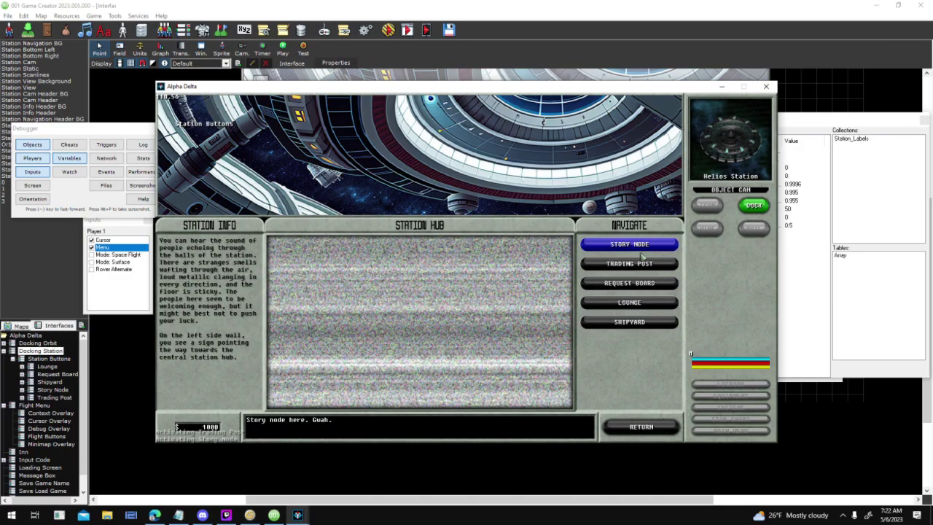
pyautogui.press('Escape')
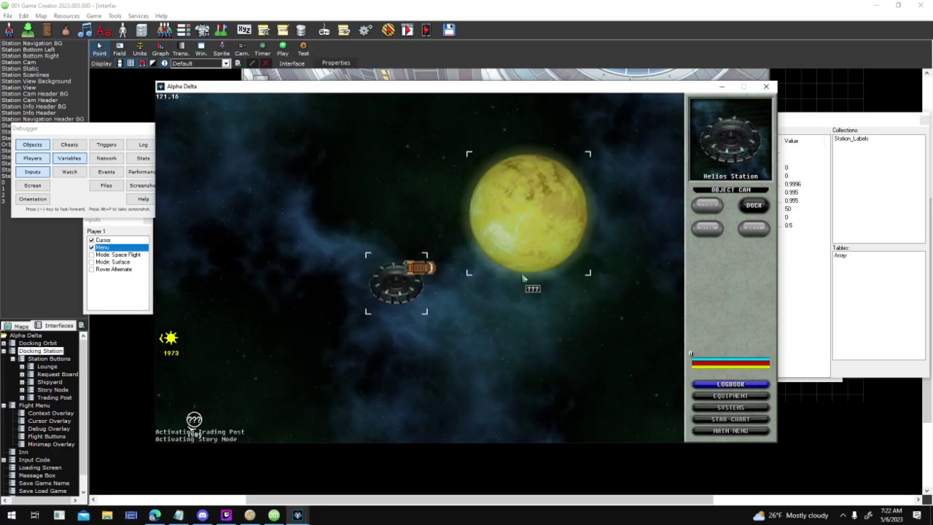
pyautogui.click(766, 87)
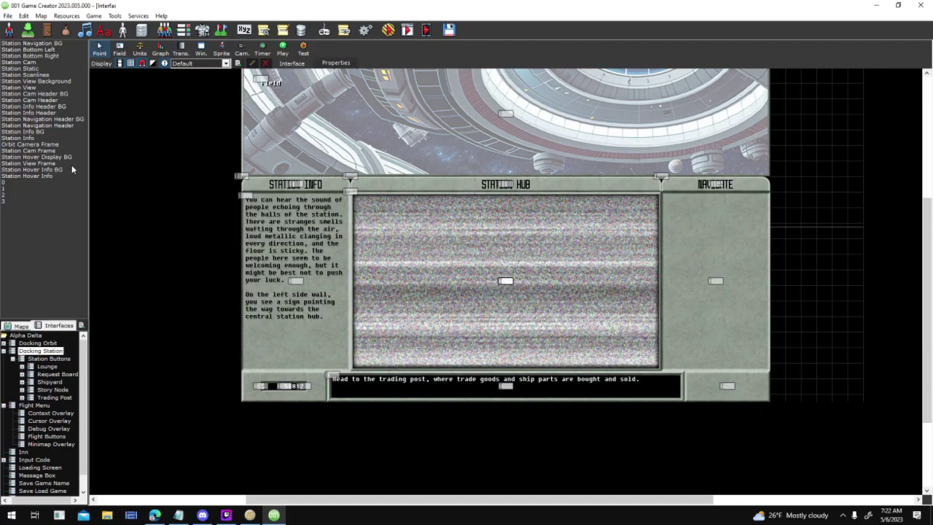
# - Open the Docking Station interface's Map Script from its properties and maximize the script window
pyautogui.click(59, 68)
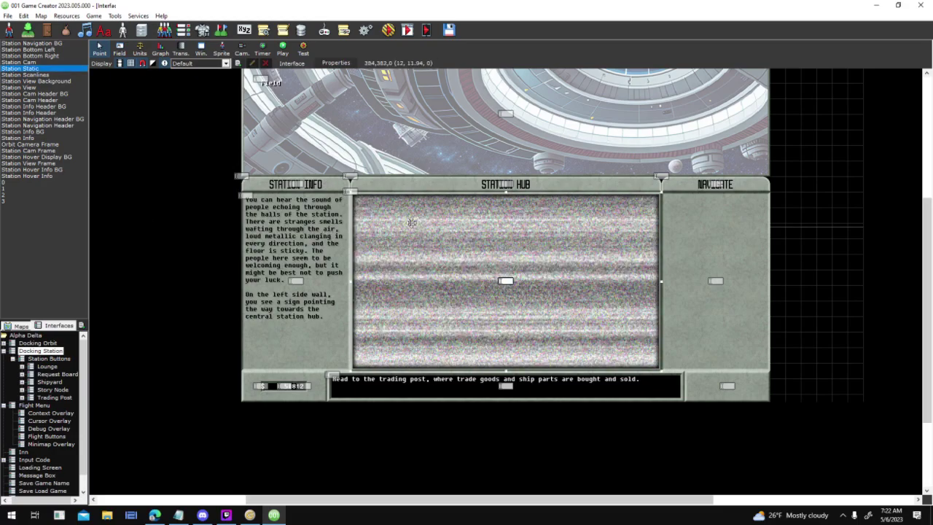
pyautogui.click(337, 64)
pyautogui.doubleClick(503, 188)
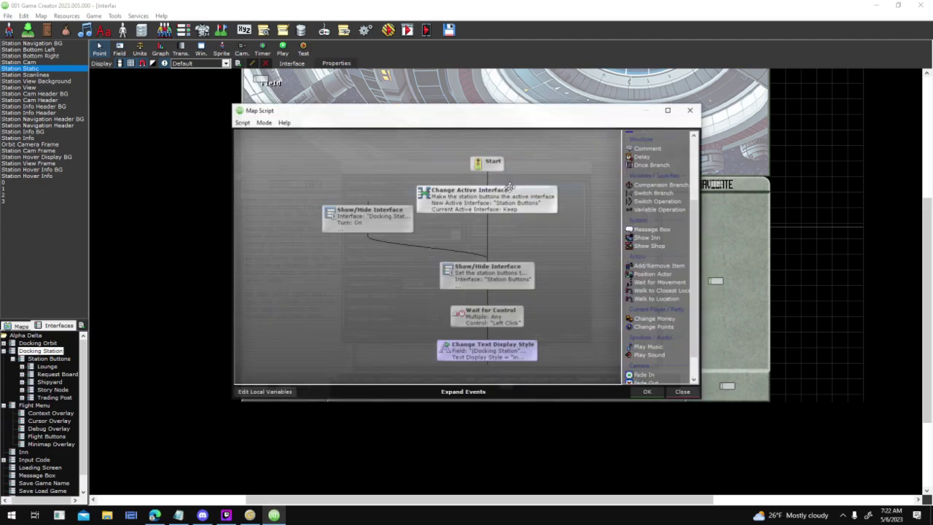
pyautogui.moveTo(570, 106); pyautogui.dragTo(463, 58)
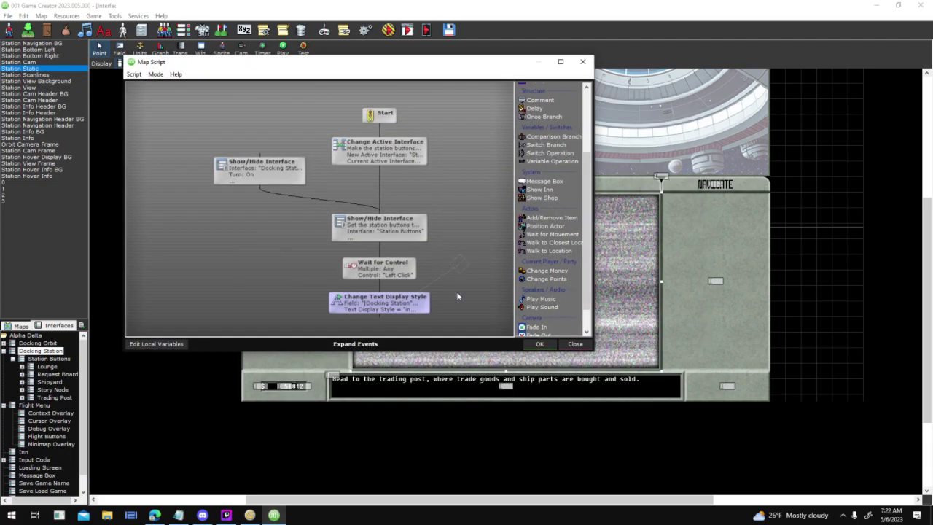
pyautogui.click(561, 62)
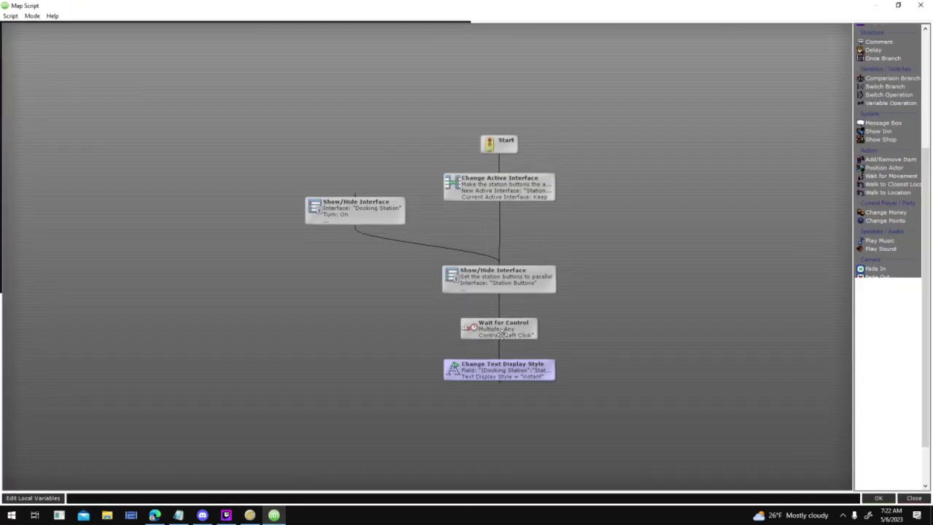
# - Add a Change Color 1 event after Change Text Display Style that fades Station Static to fully transparent over 0.25 seconds
pyautogui.write('colo')
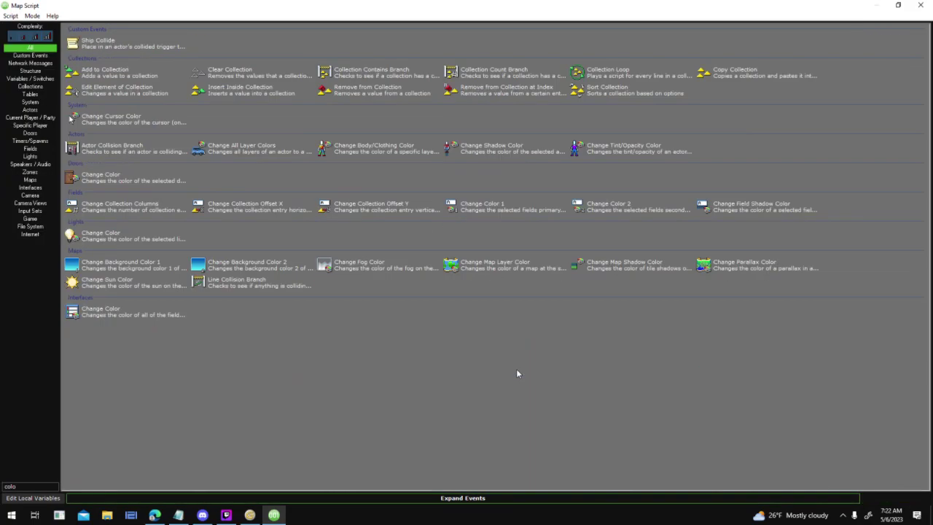
pyautogui.write('r')
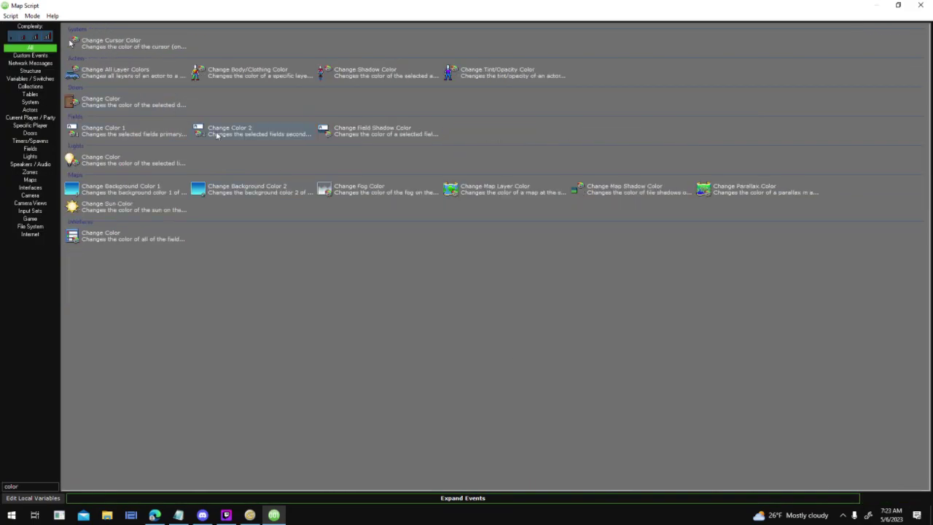
pyautogui.doubleClick(174, 134)
pyautogui.click(442, 269)
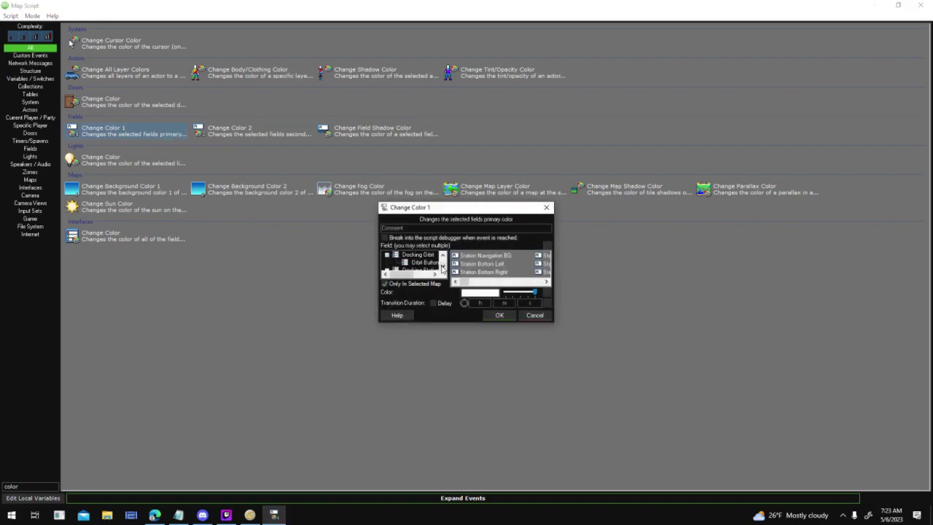
pyautogui.click(442, 267)
pyautogui.click(441, 267)
pyautogui.click(475, 282)
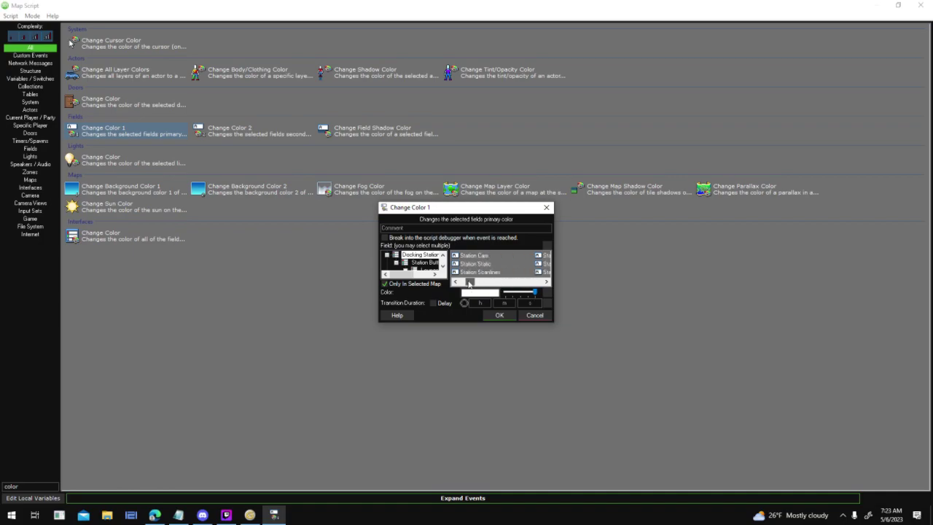
pyautogui.moveTo(533, 294); pyautogui.dragTo(492, 297)
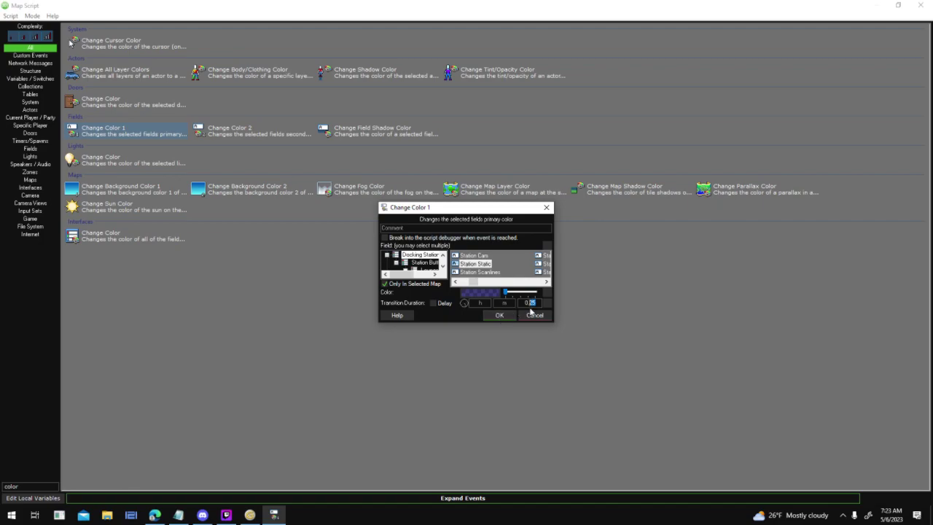
pyautogui.click(508, 315)
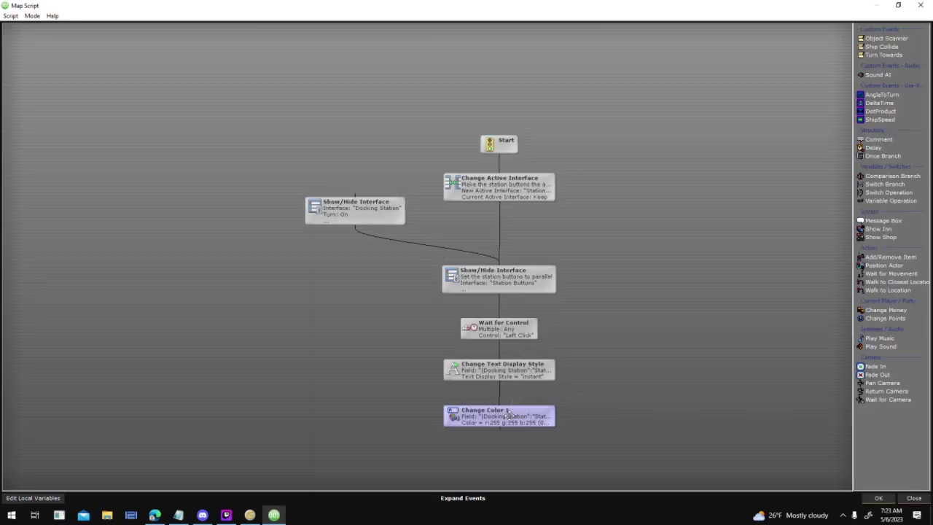
# - Add a Change Color 2 event after Change Color 1 that fades Station Static to fully transparent over 0.35 seconds, and accept the script
pyautogui.click(518, 434)
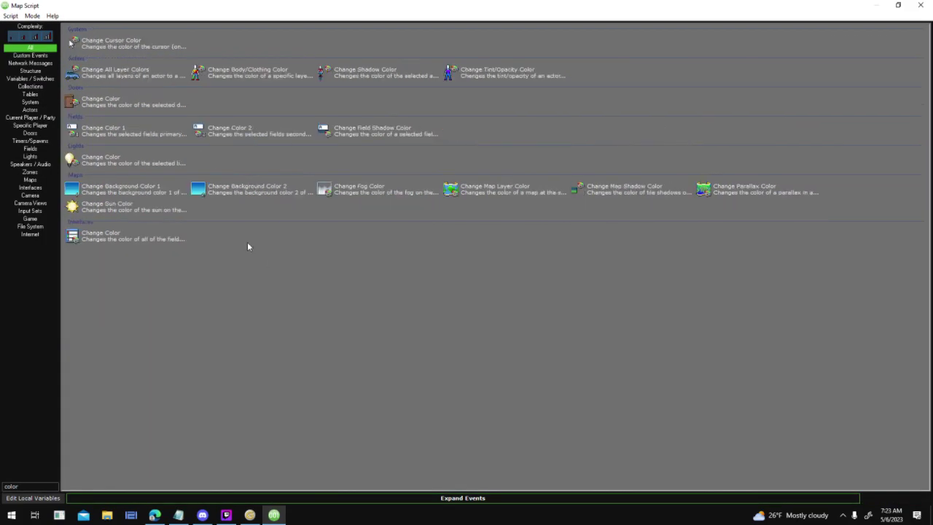
pyautogui.doubleClick(293, 132)
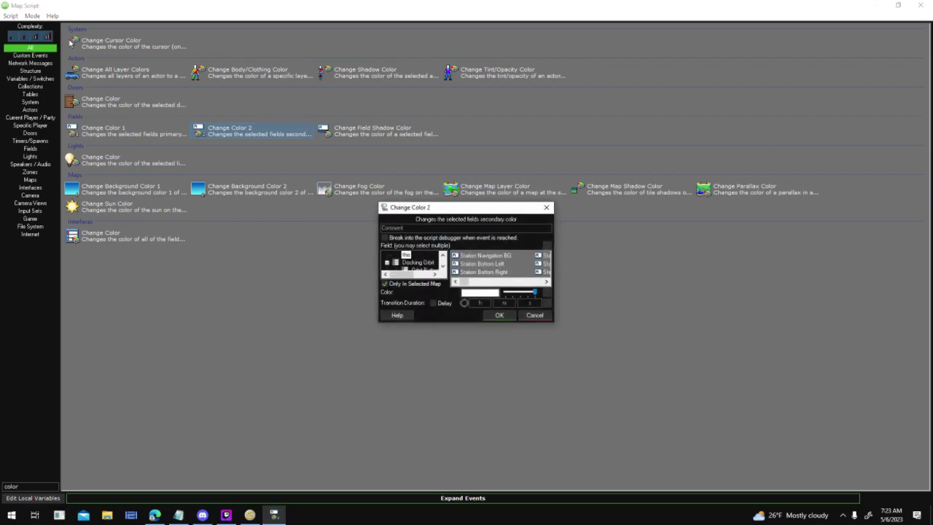
pyautogui.moveTo(535, 294); pyautogui.dragTo(492, 292)
pyautogui.scroll(-1, 418, 266)
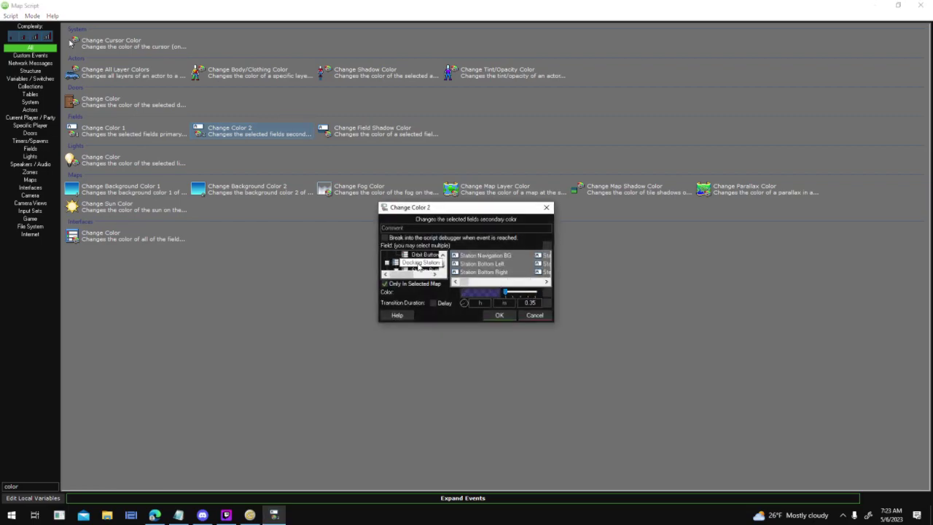
pyautogui.click(472, 281)
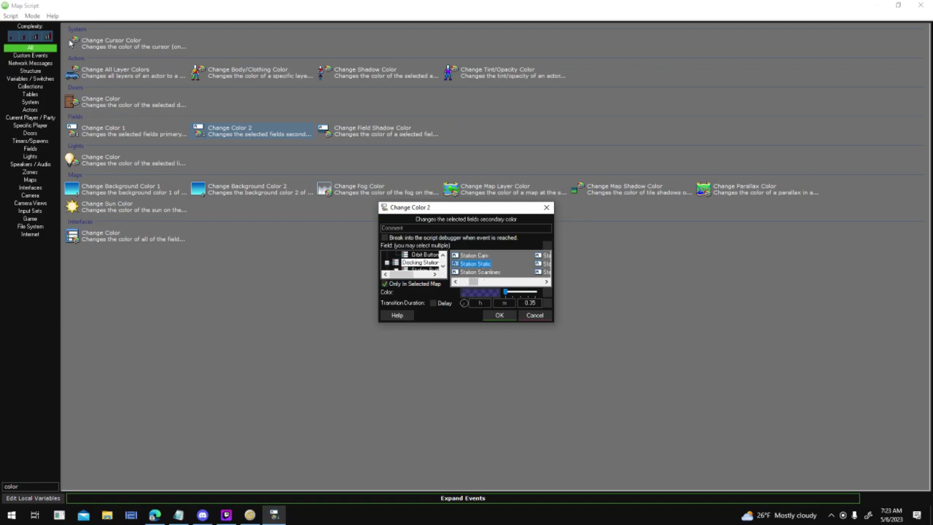
pyautogui.click(499, 315)
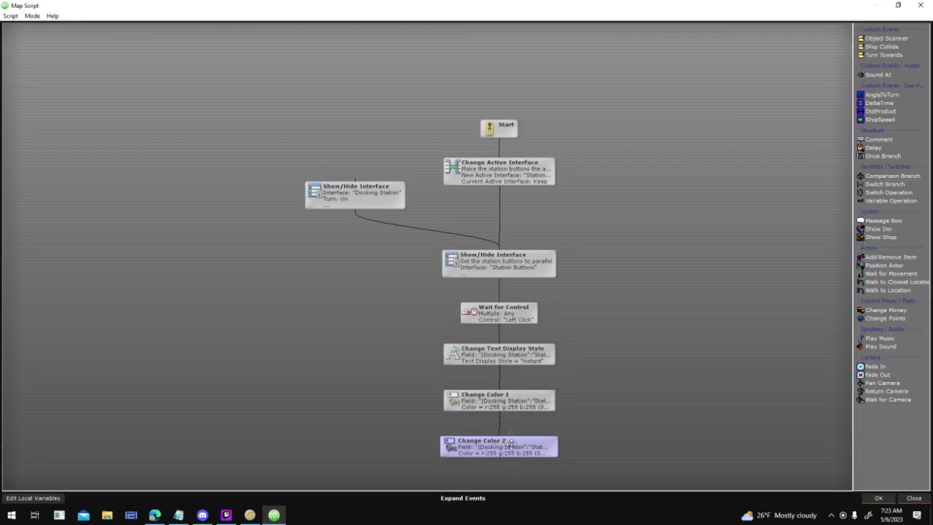
pyautogui.click(878, 498)
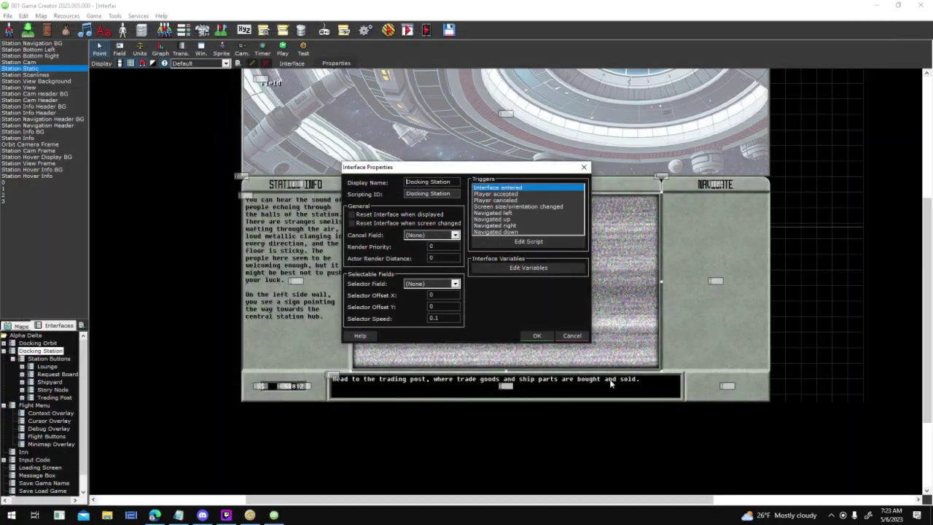
pyautogui.click(544, 338)
# - Save the interface, test-run a new game, and dock at Helios Station to check the static fade-out
pyautogui.click(388, 31)
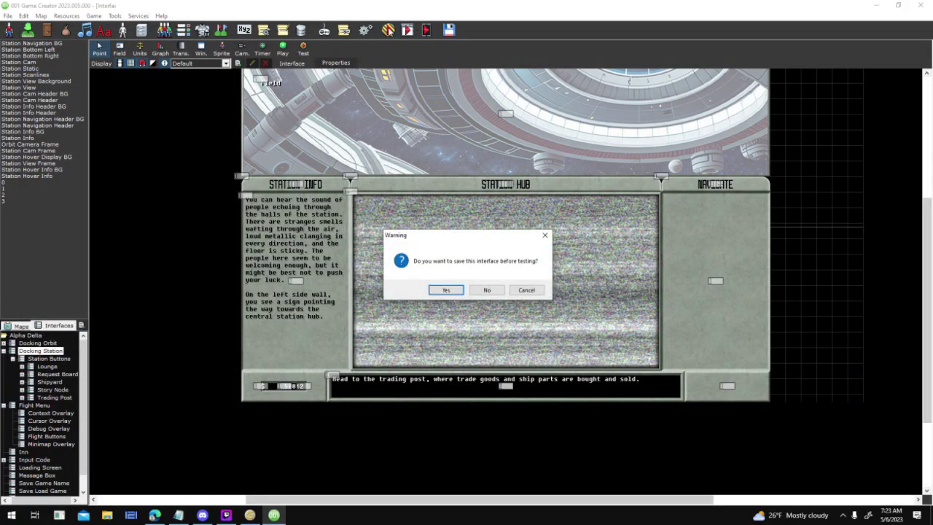
pyautogui.click(446, 289)
pyautogui.click(544, 326)
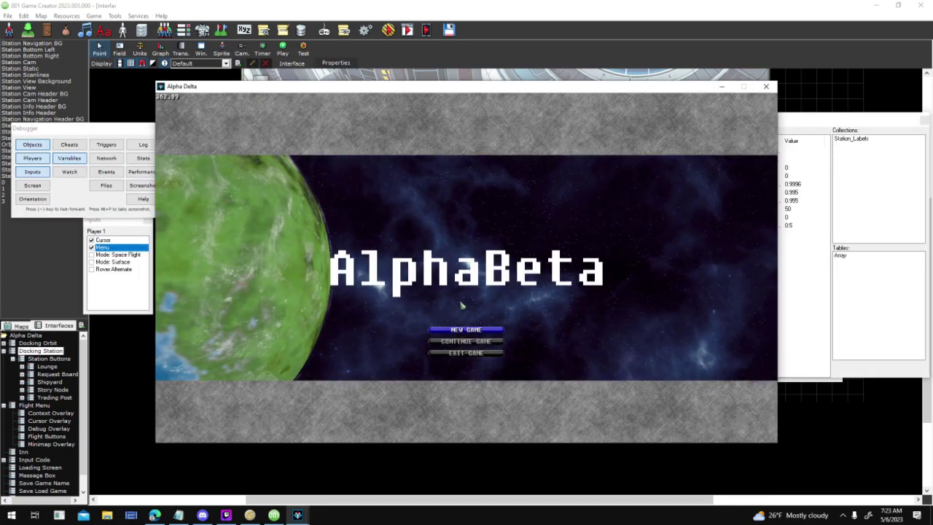
pyautogui.click(467, 334)
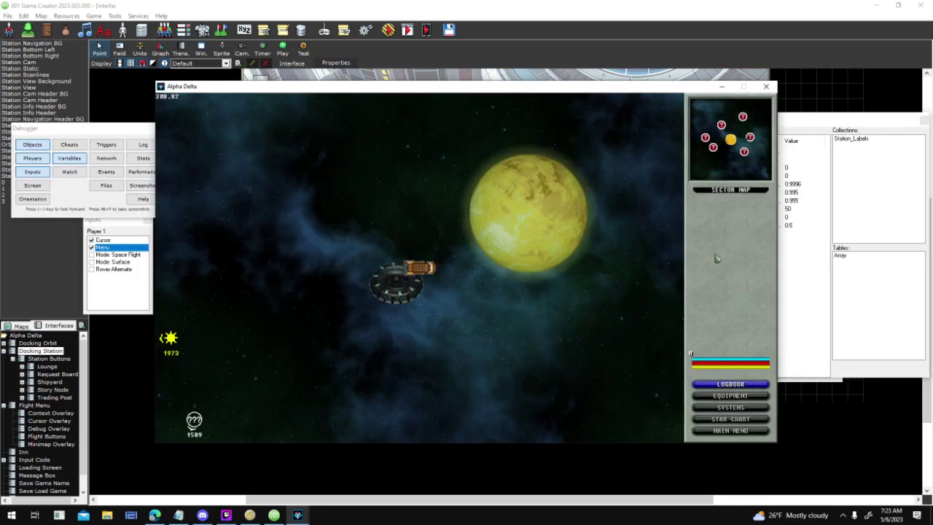
pyautogui.click(398, 285)
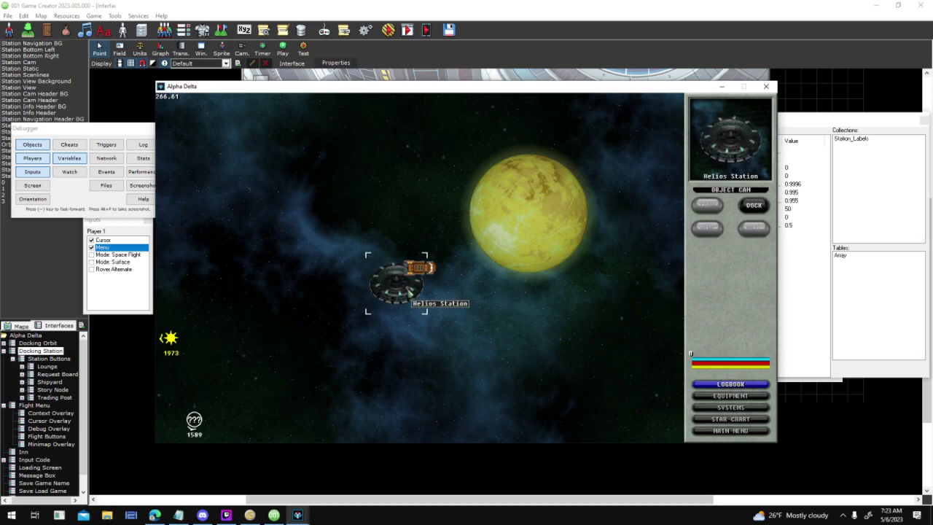
pyautogui.click(758, 208)
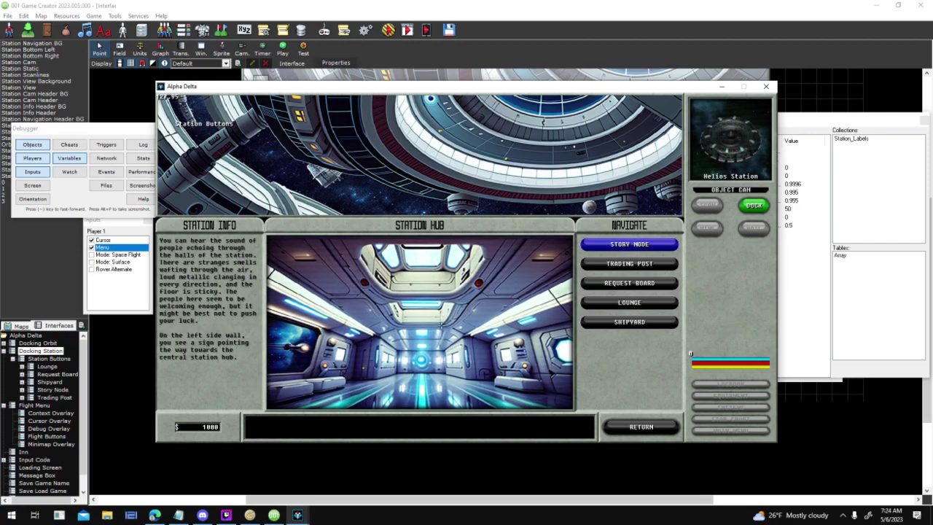
# - Leave and re-enter Helios Station several times to check whether the static replays, then close the test game
pyautogui.click(641, 426)
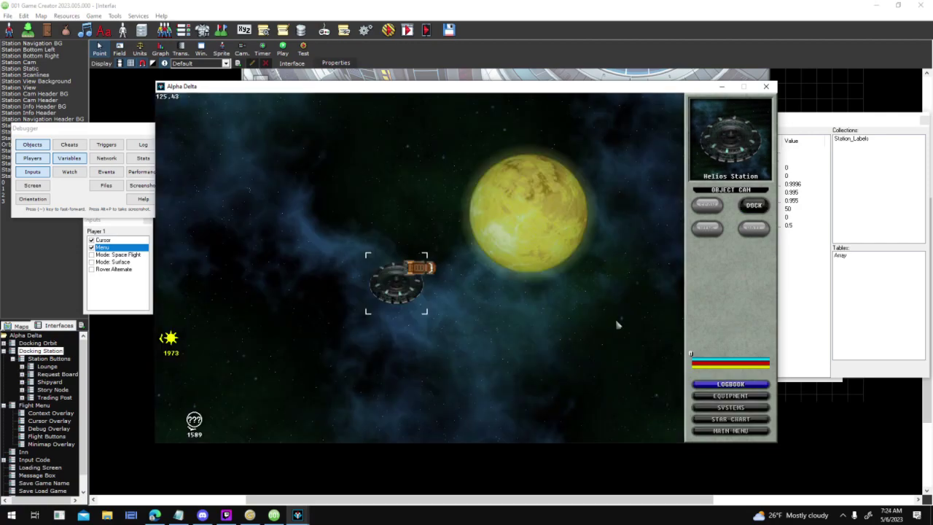
pyautogui.click(756, 208)
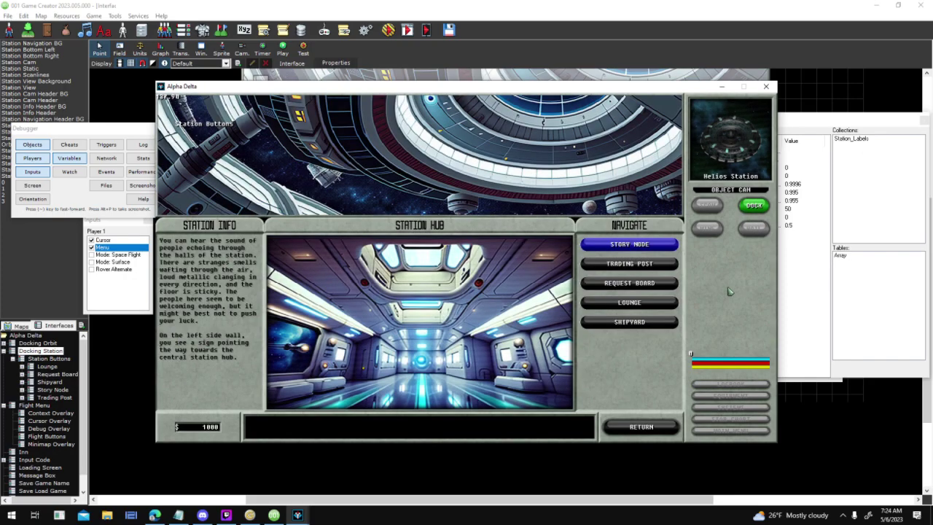
pyautogui.click(671, 426)
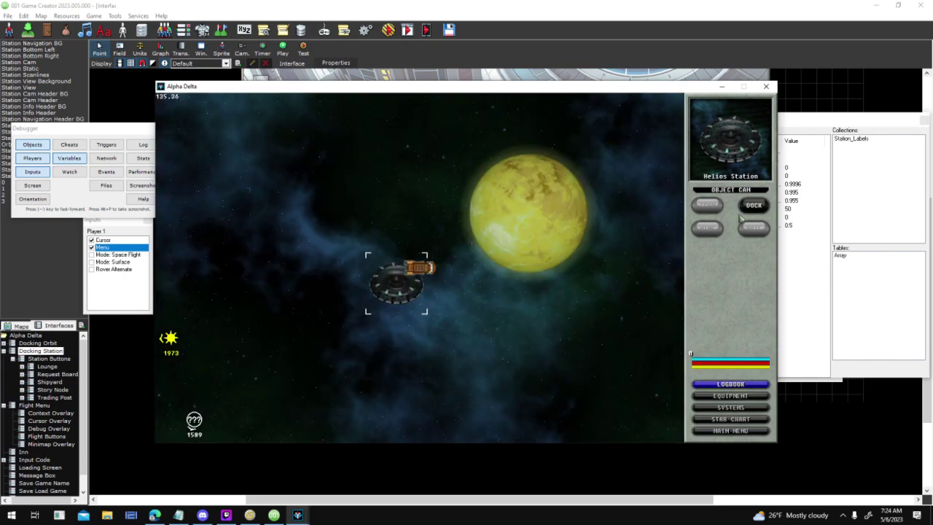
pyautogui.click(745, 206)
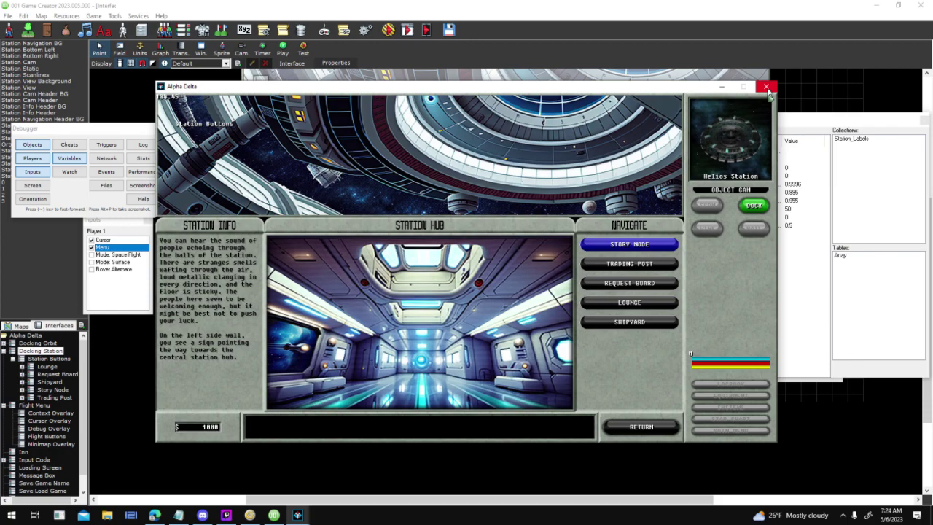
pyautogui.click(666, 426)
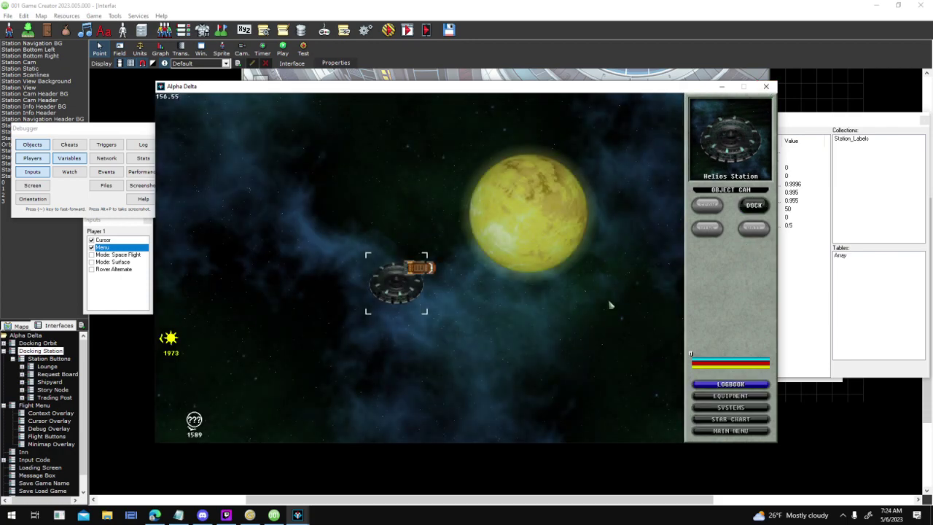
pyautogui.click(429, 288)
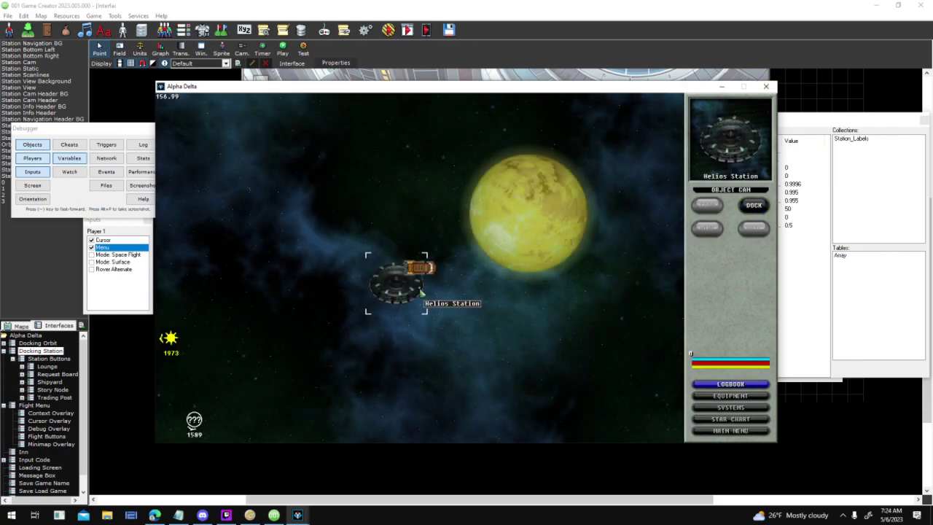
pyautogui.click(753, 207)
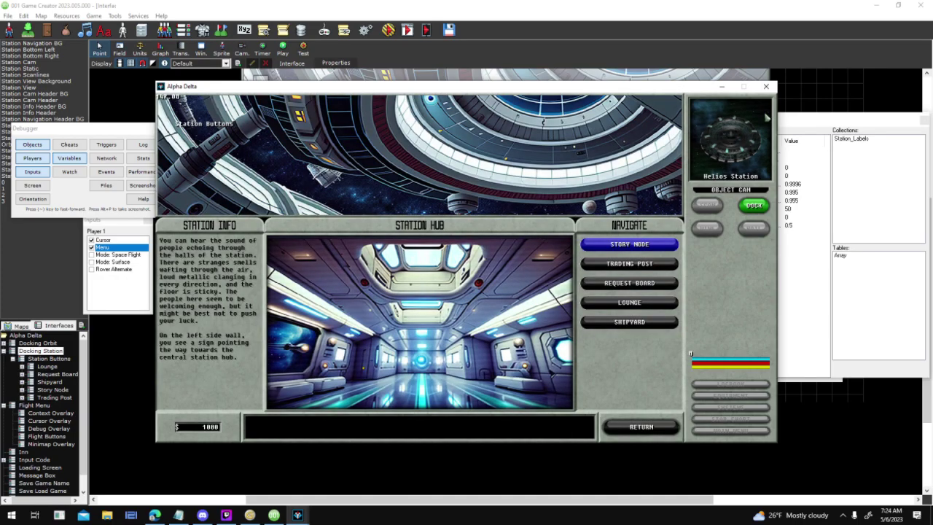
pyautogui.click(766, 87)
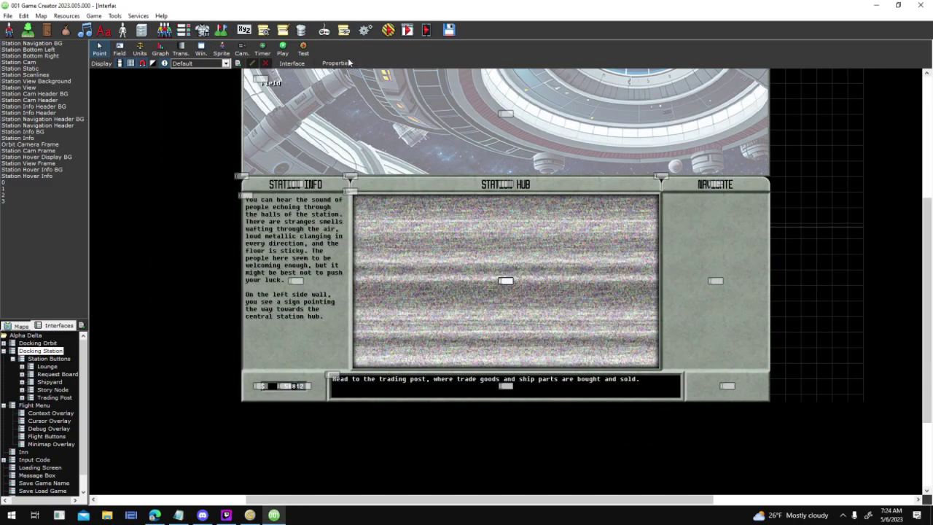
# - Enable Reset Interface when displayed in the Docking Station interface's properties
pyautogui.click(347, 62)
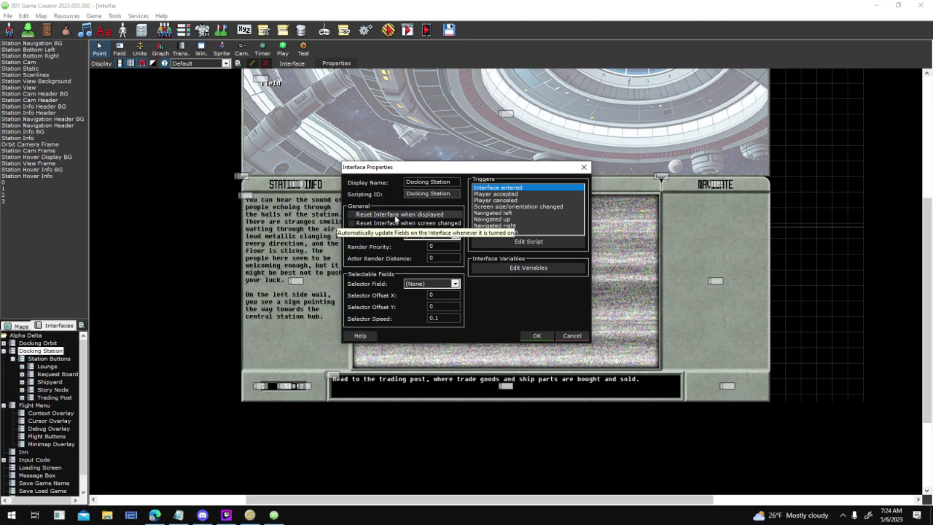
pyautogui.click(396, 215)
pyautogui.click(538, 336)
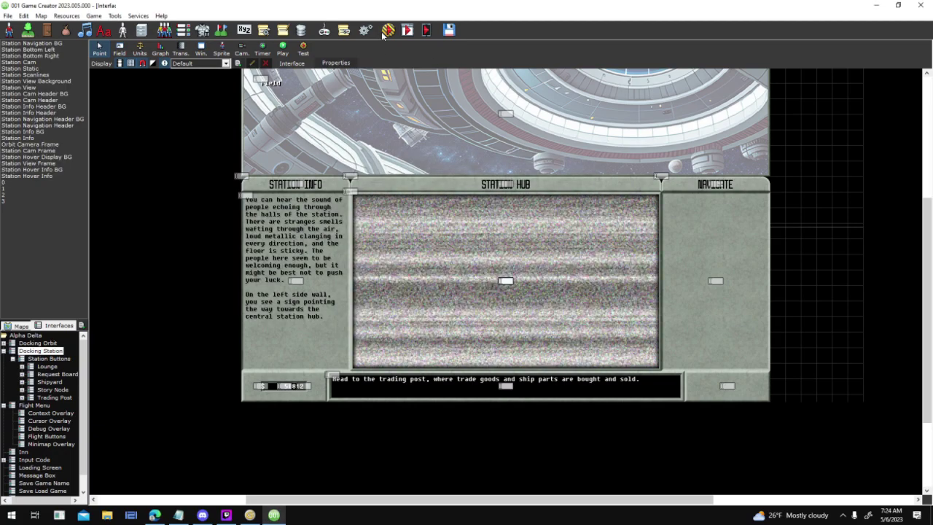
# - Save the changed interface, test-run the game again, and dock at Helios Station
pyautogui.click(389, 32)
pyautogui.click(453, 293)
pyautogui.doubleClick(533, 207)
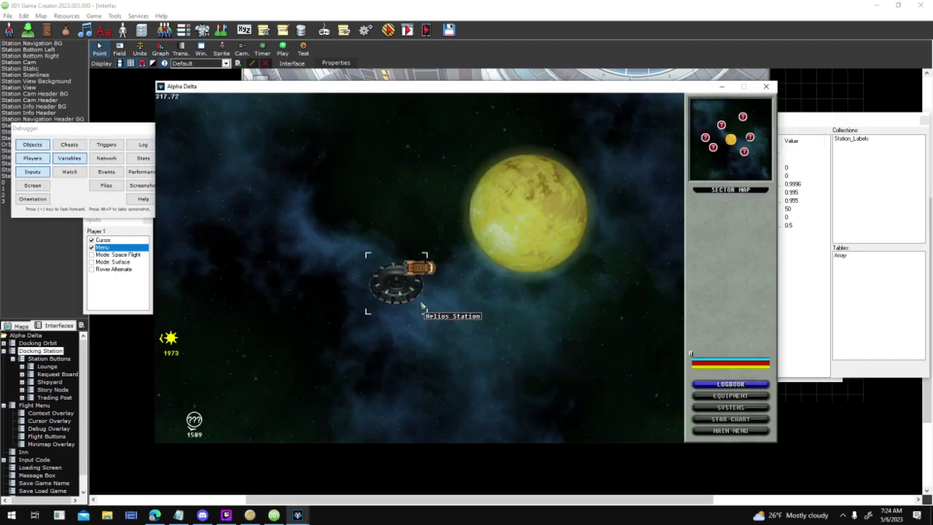
pyautogui.click(752, 206)
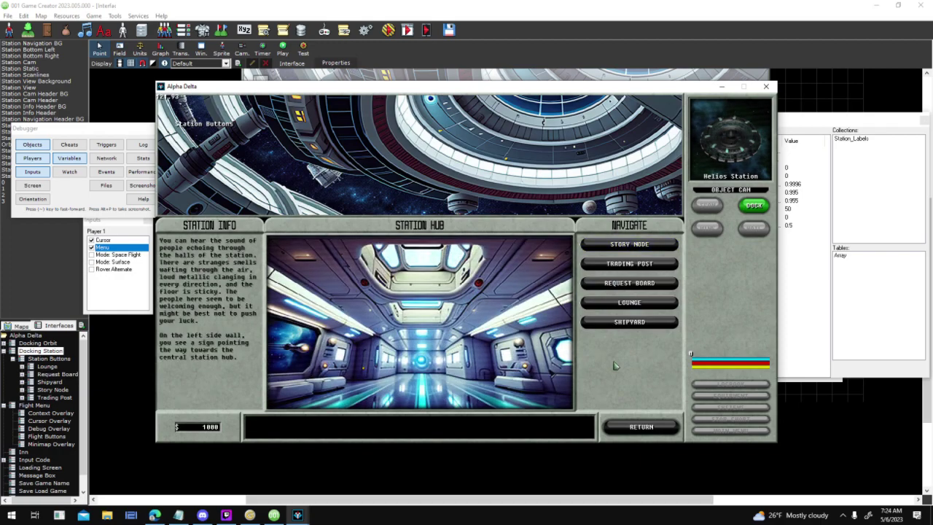
# - Undock and redock at Helios Station repeatedly to check the static and text on each entry, then close the test game
pyautogui.click(642, 427)
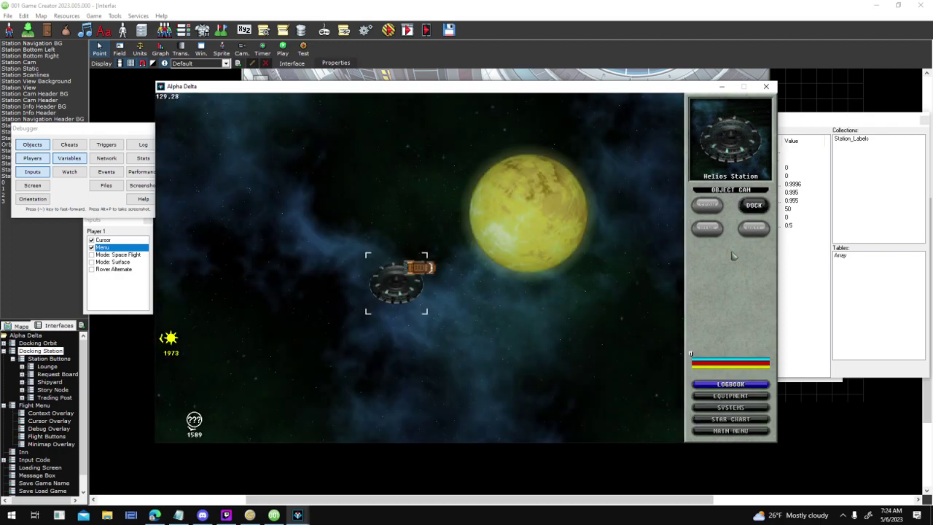
pyautogui.click(751, 208)
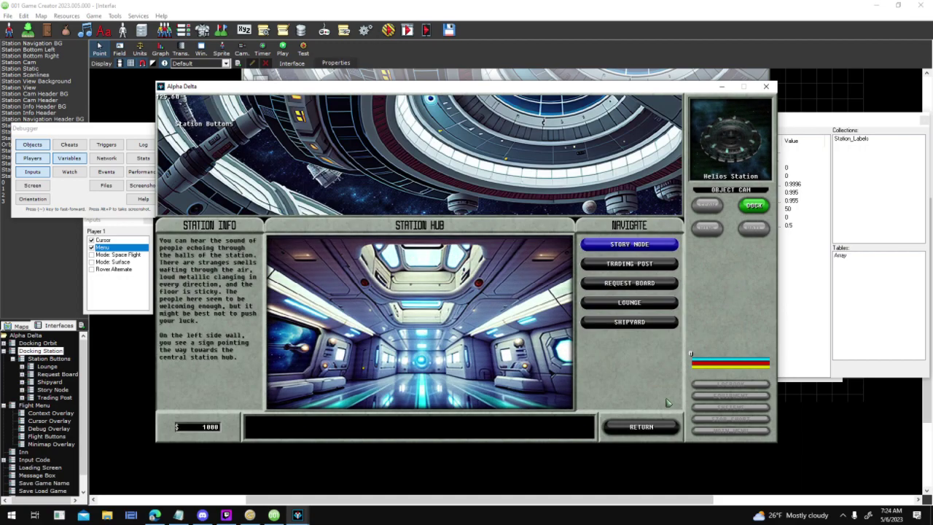
pyautogui.click(641, 426)
pyautogui.click(753, 210)
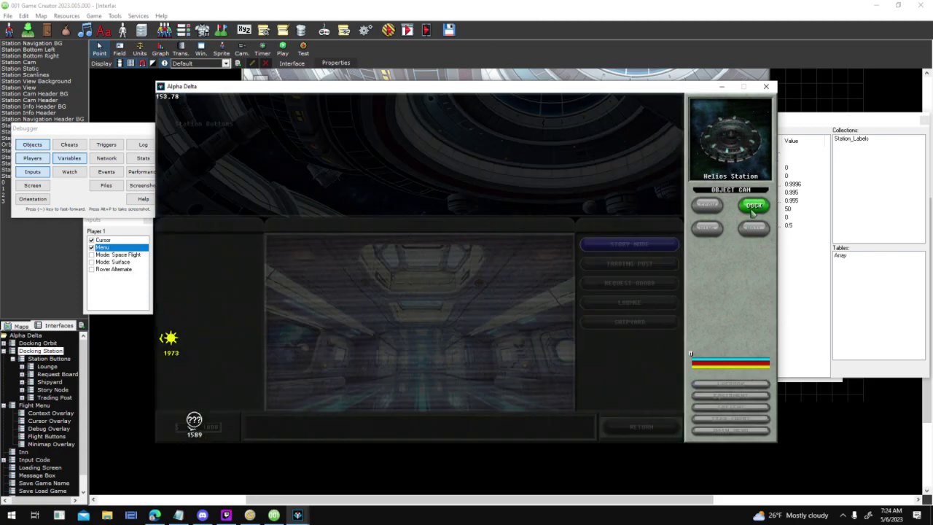
pyautogui.press('Escape')
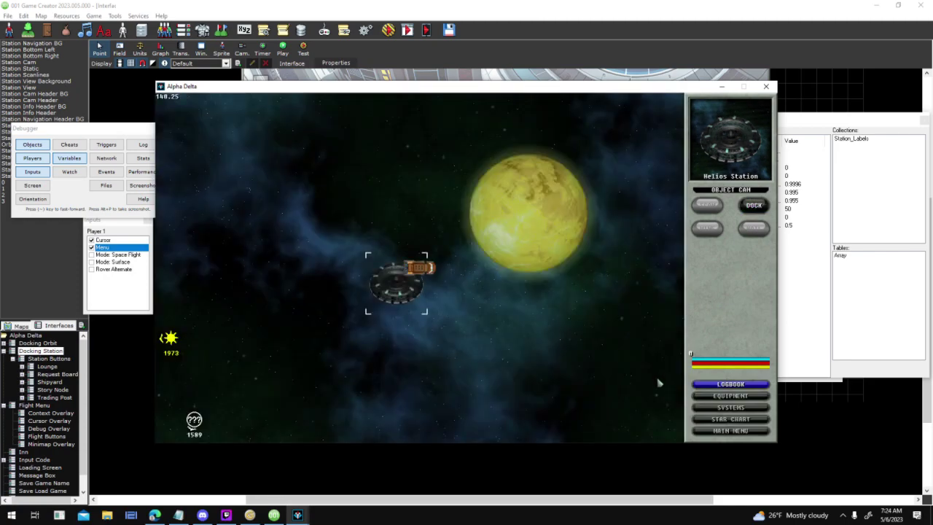
pyautogui.click(755, 213)
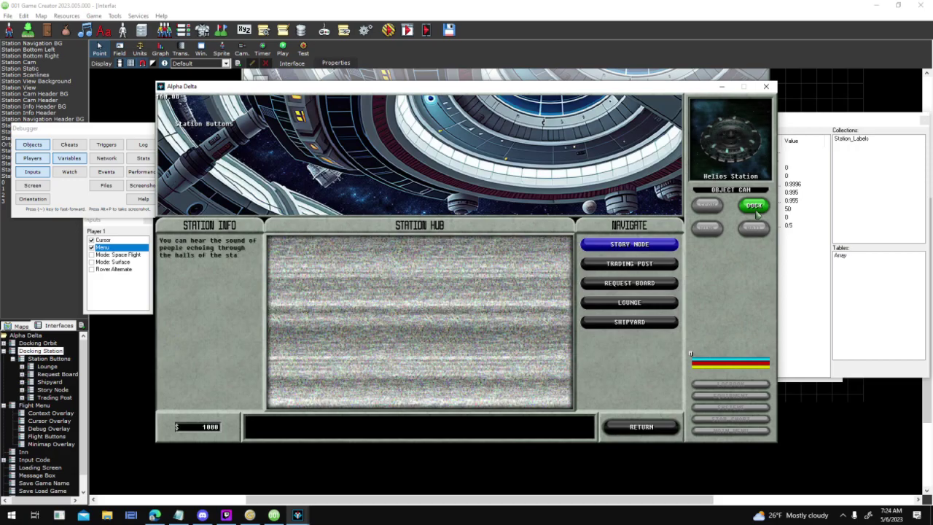
pyautogui.click(755, 210)
pyautogui.click(755, 210)
pyautogui.click(755, 210)
pyautogui.click(755, 210)
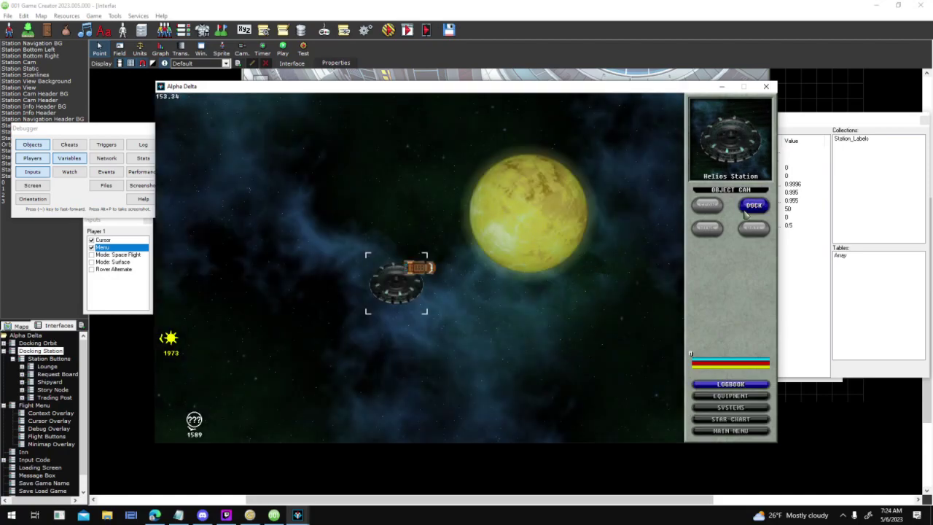
pyautogui.click(751, 207)
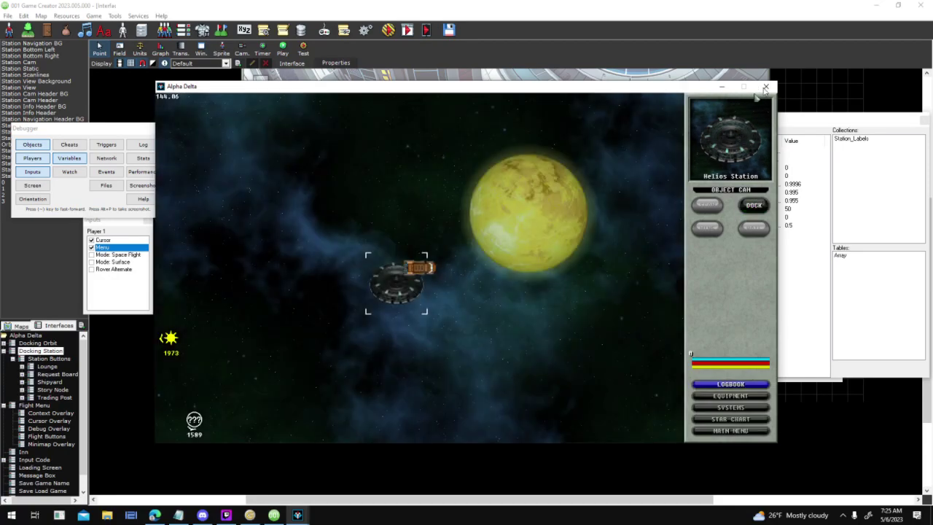
pyautogui.click(766, 86)
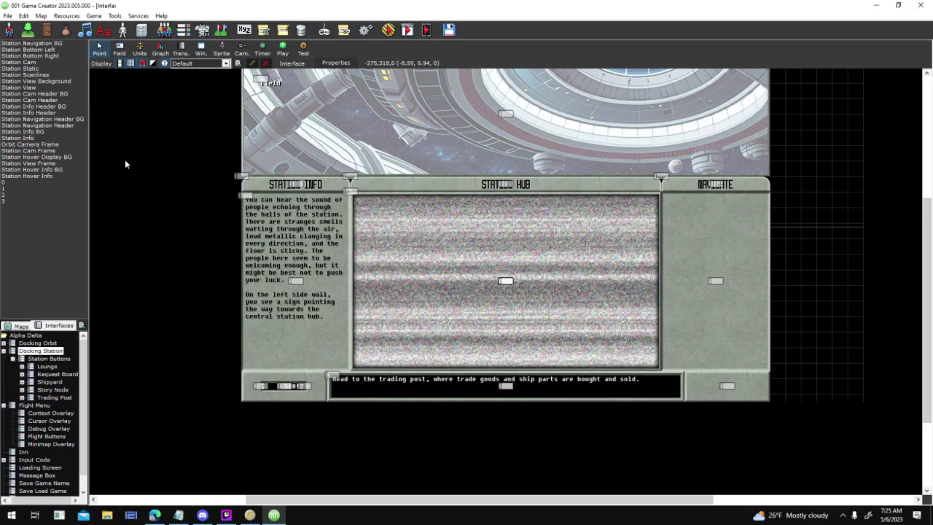
# - Enable Additive on the Station Static graphic of the FX_Static_StationView sprite and apply the sprite change
pyautogui.doubleClick(506, 252)
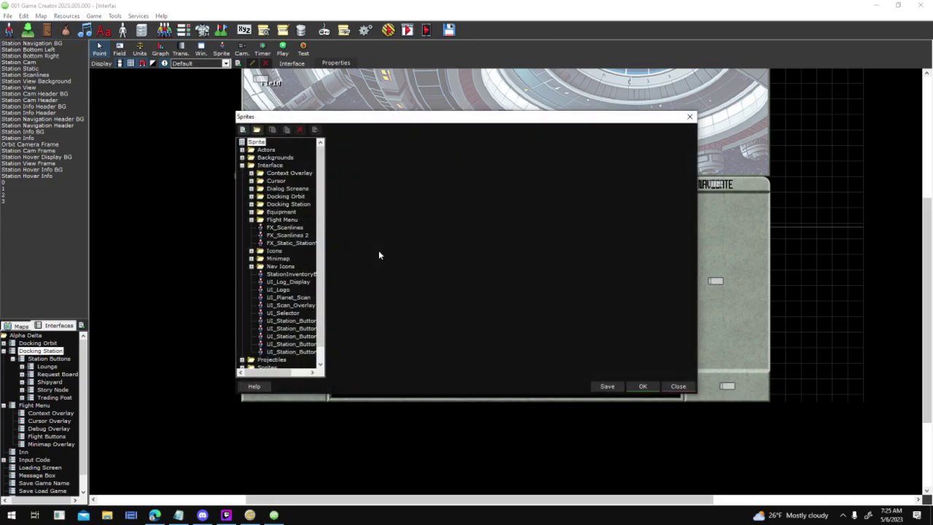
pyautogui.click(299, 243)
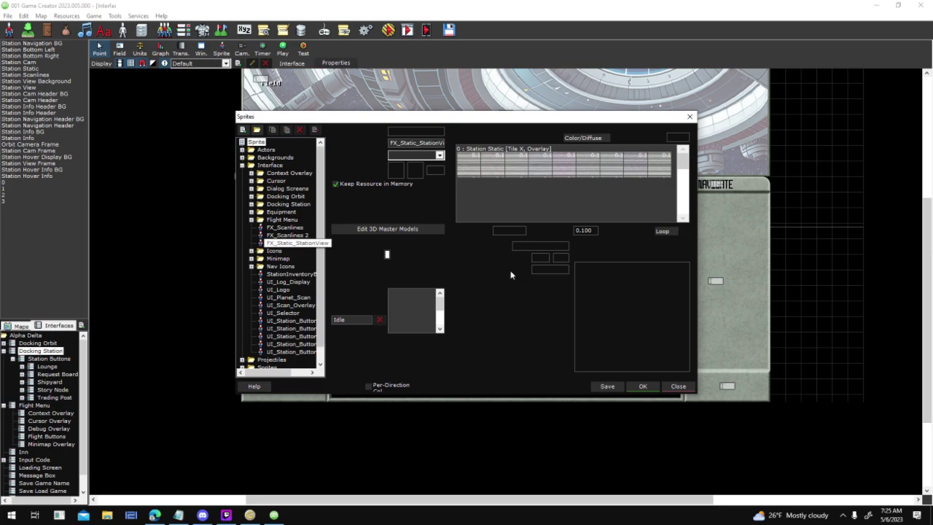
pyautogui.click(484, 292)
pyautogui.click(661, 371)
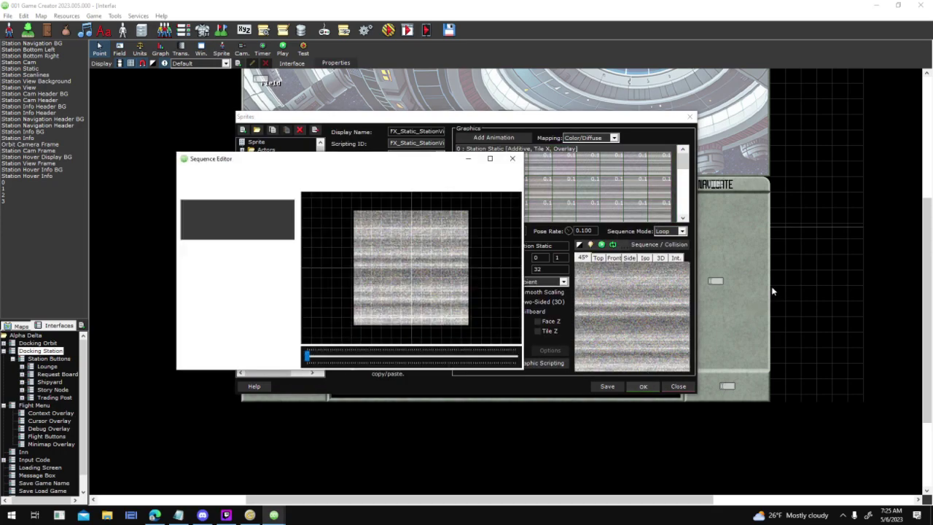
pyautogui.click(513, 159)
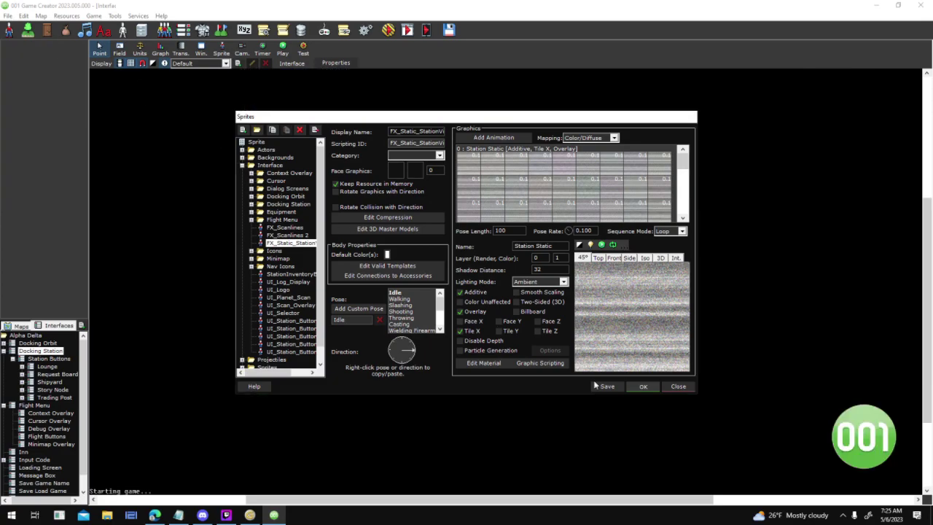
pyautogui.click(643, 386)
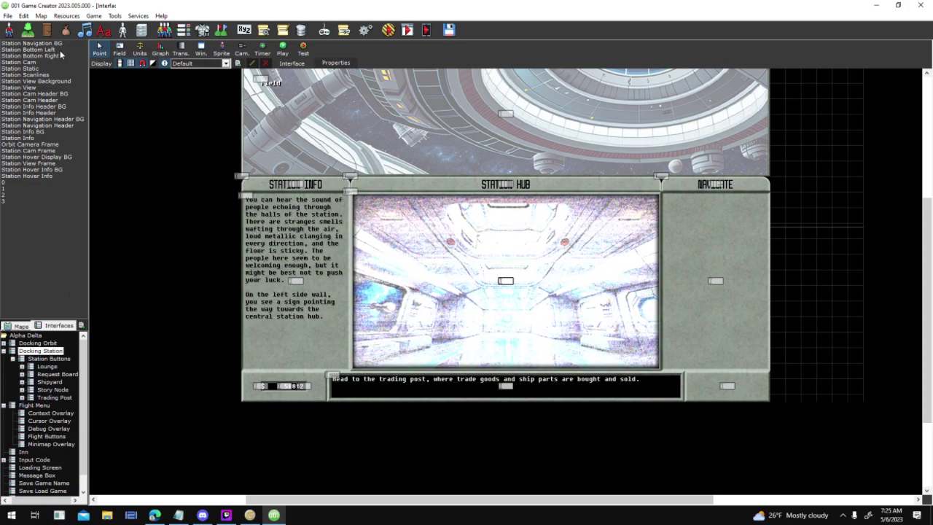
# - Set both colors of the Station Cam field to zero opacity
pyautogui.click(56, 150)
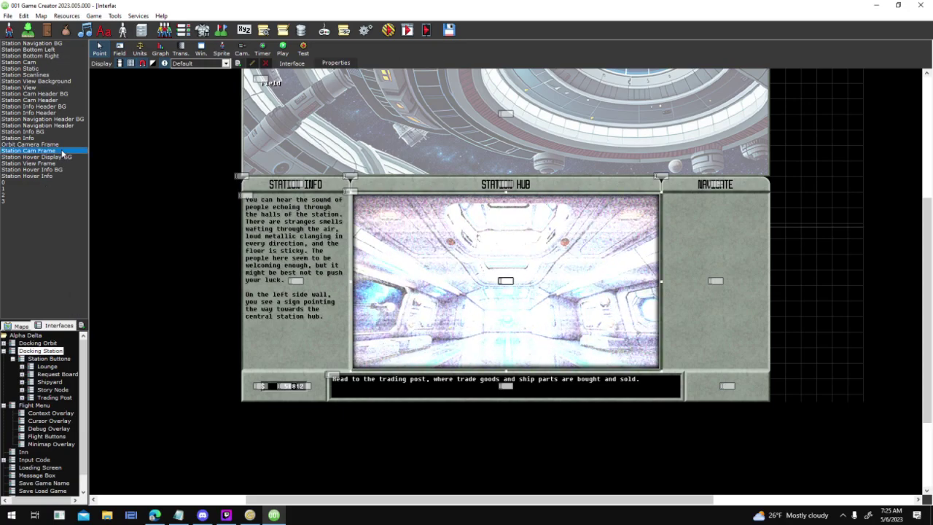
pyautogui.doubleClick(49, 63)
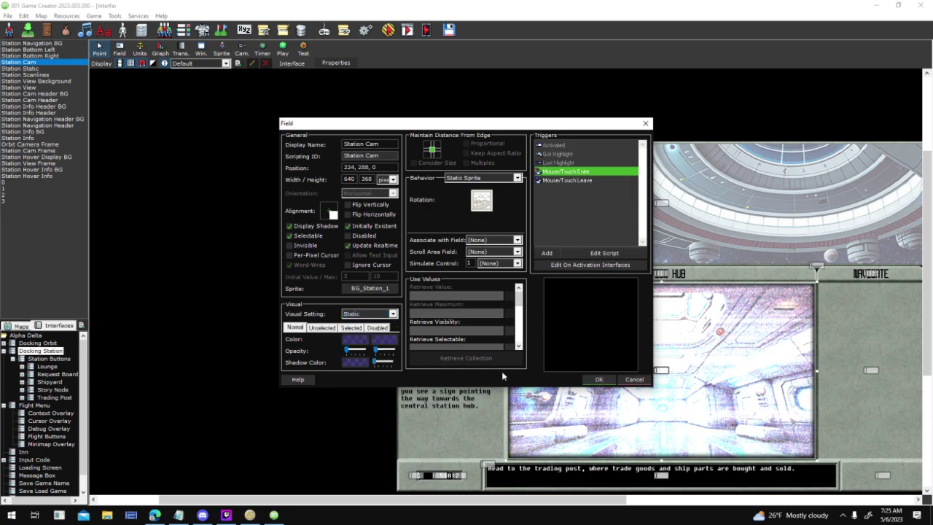
pyautogui.click(595, 380)
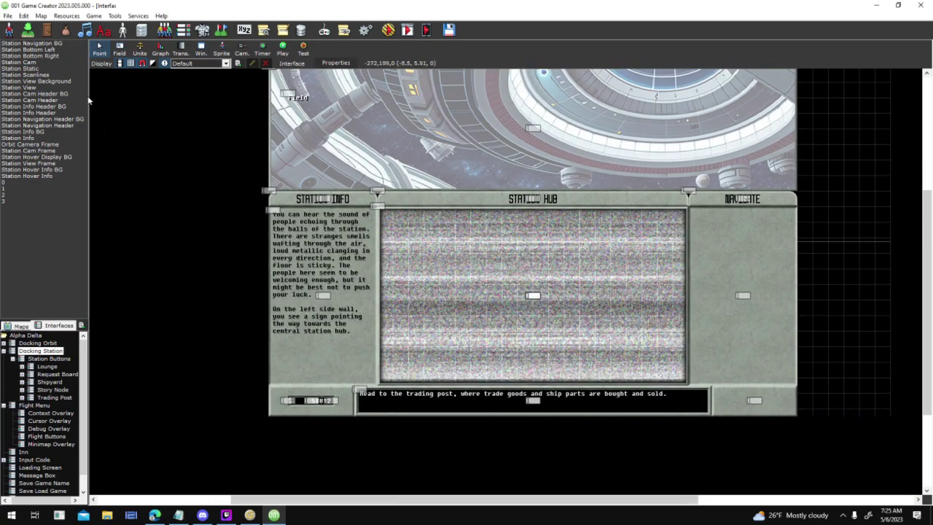
# - Set both colors of the Station Cam field to black at full opacity
pyautogui.doubleClick(62, 62)
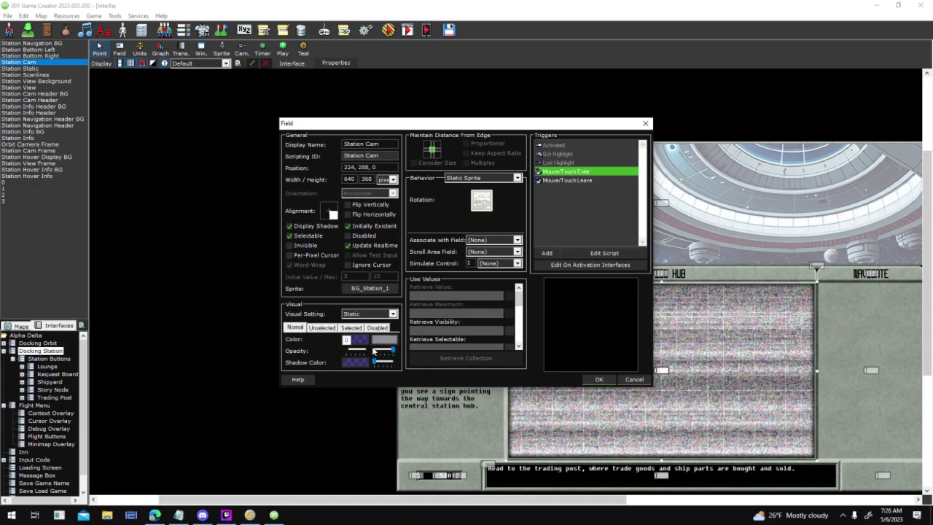
pyautogui.click(355, 339)
pyautogui.click(290, 214)
pyautogui.click(307, 281)
pyautogui.click(390, 341)
pyautogui.click(291, 212)
pyautogui.click(300, 279)
pyautogui.click(590, 379)
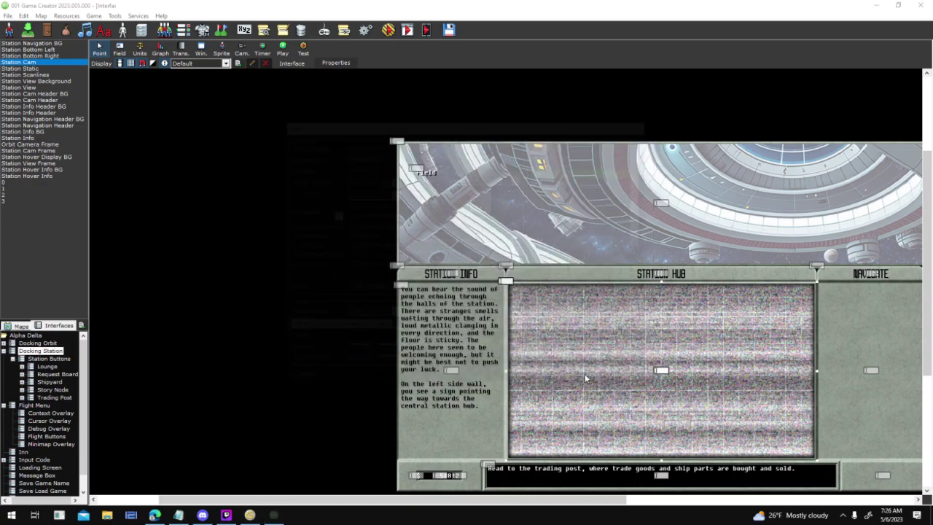
# - Review the Station Cam field's color and opacity settings against the interface preview
pyautogui.moveTo(388, 194); pyautogui.dragTo(263, 158, button='middle')
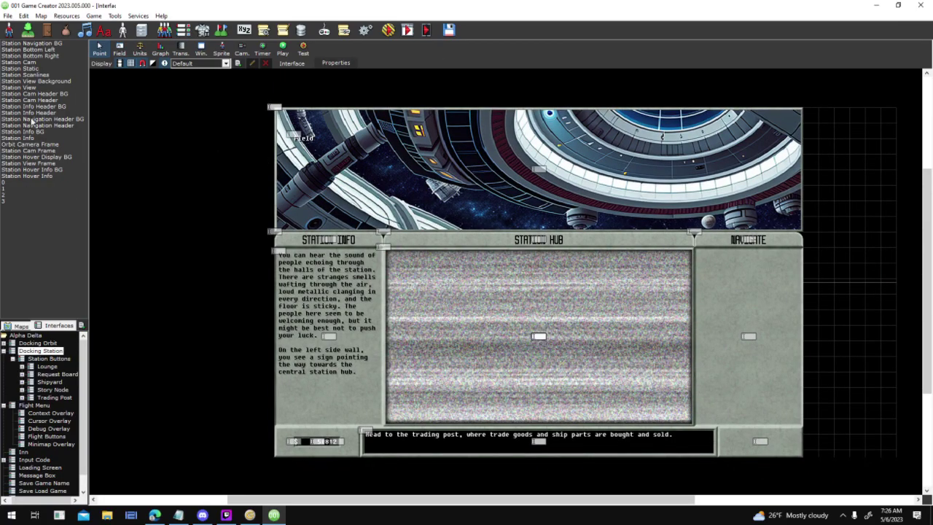
pyautogui.doubleClick(49, 63)
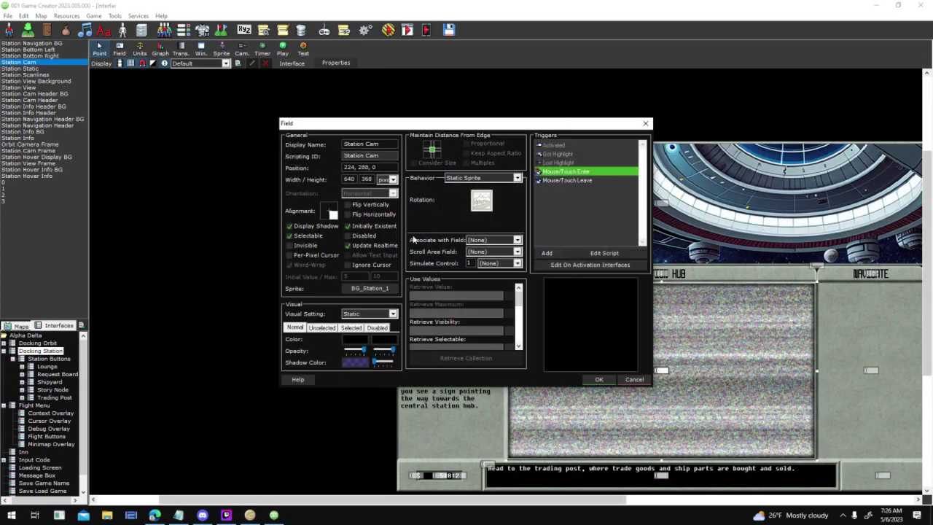
pyautogui.click(596, 381)
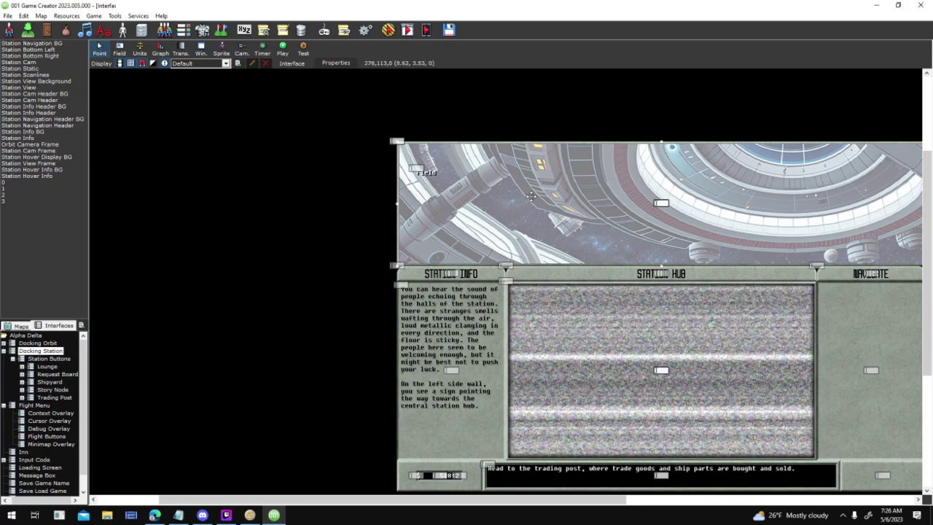
pyautogui.doubleClick(530, 195)
pyautogui.press('Escape')
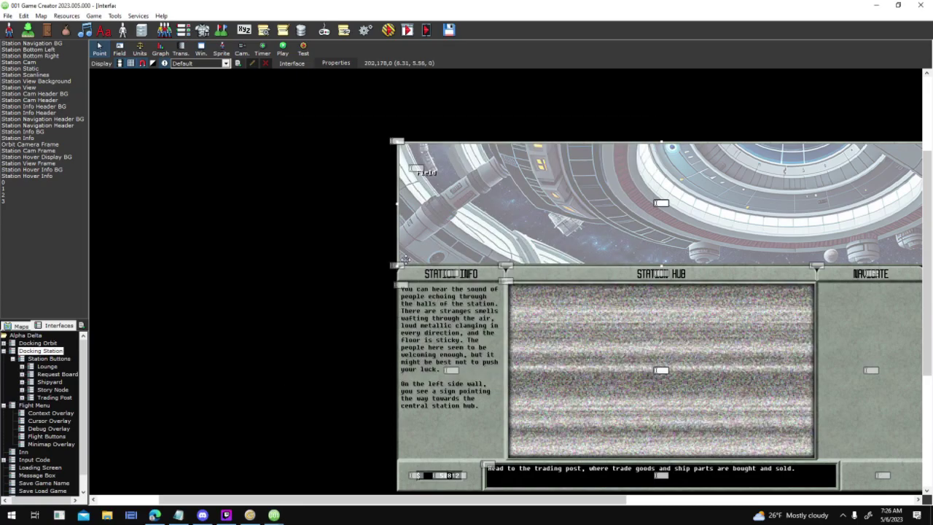
pyautogui.click(54, 63)
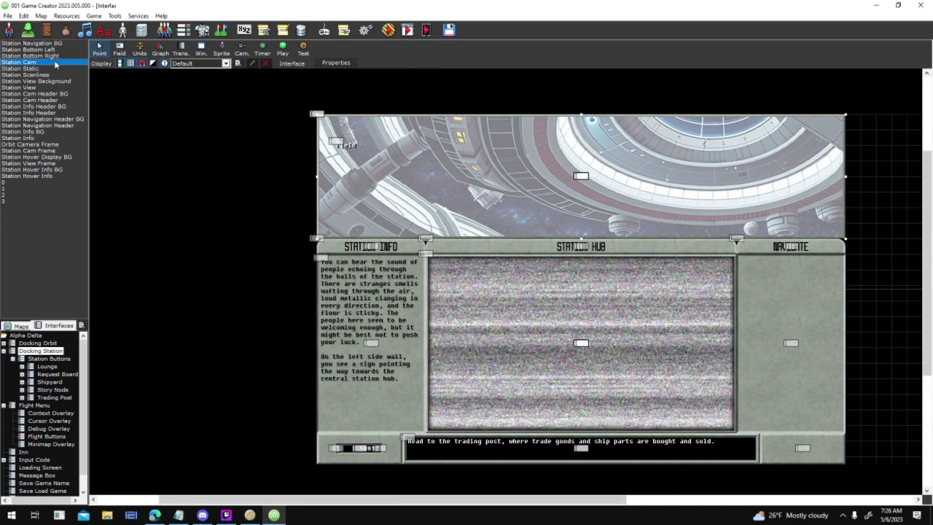
pyautogui.doubleClick(54, 62)
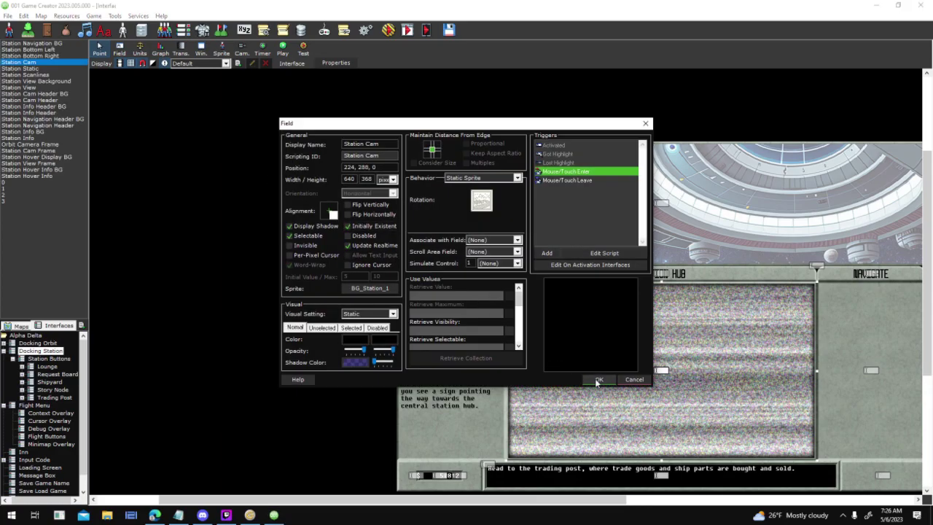
pyautogui.click(598, 380)
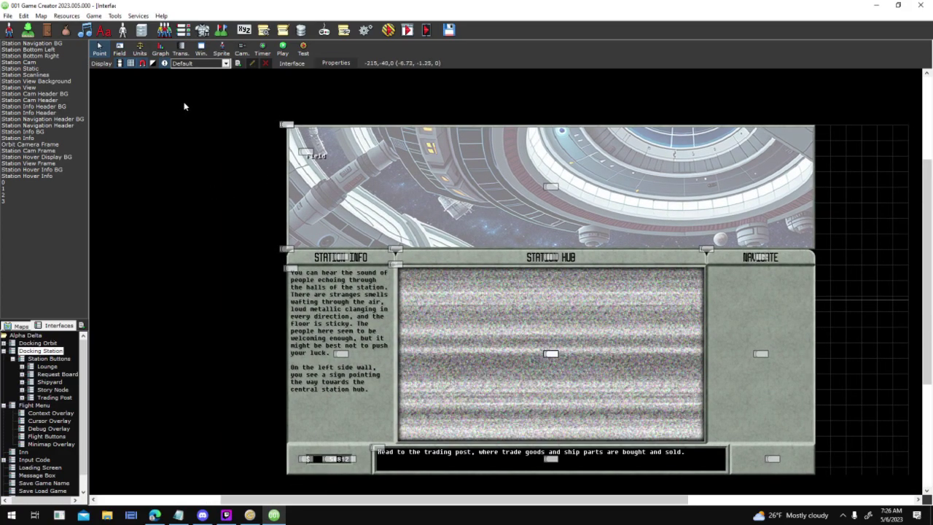
# - In the Docking Station's Interface entered script, duplicate the Change Color 1 and Change Color 2 events beside the second Show/Hide Interface event
pyautogui.click(334, 64)
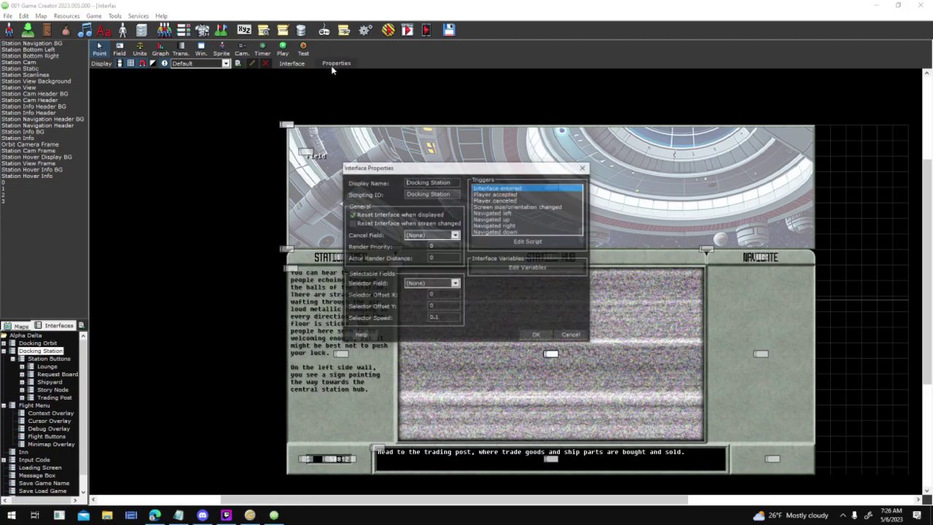
pyautogui.doubleClick(539, 189)
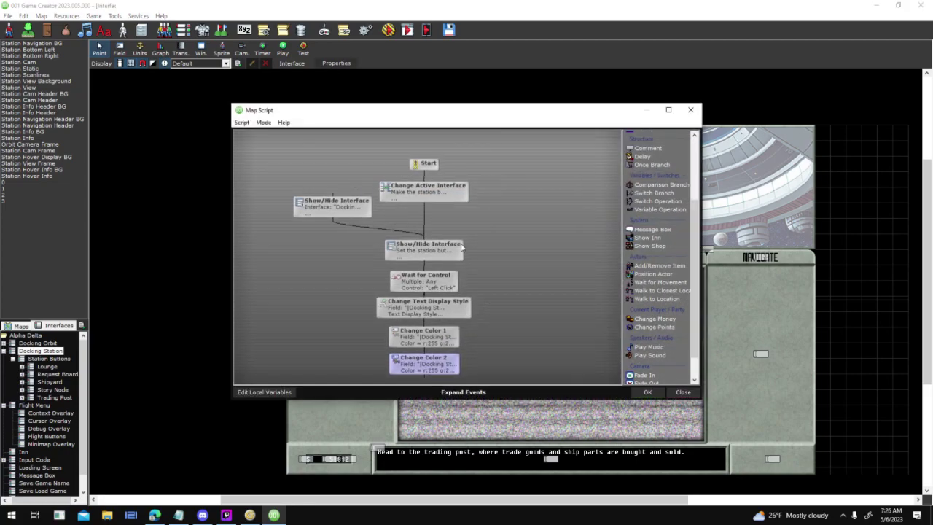
pyautogui.moveTo(461, 248)
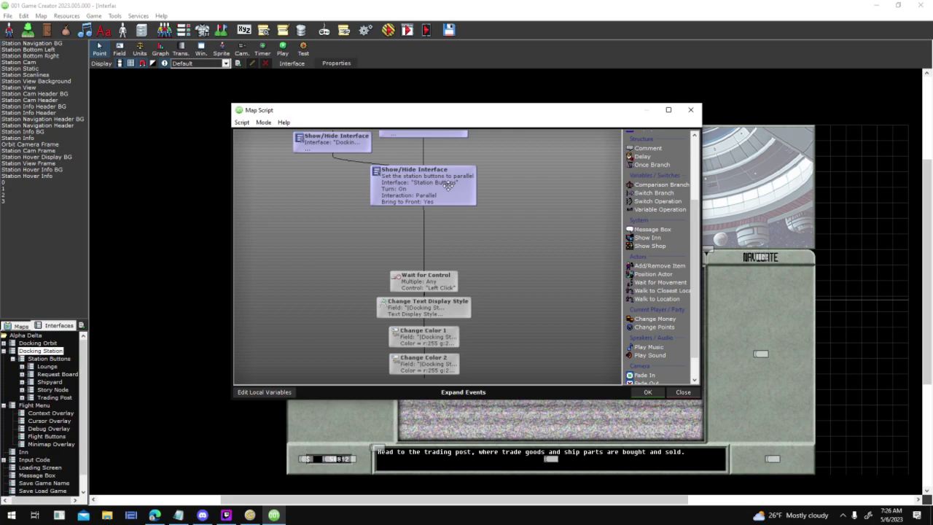
pyautogui.moveTo(427, 188)
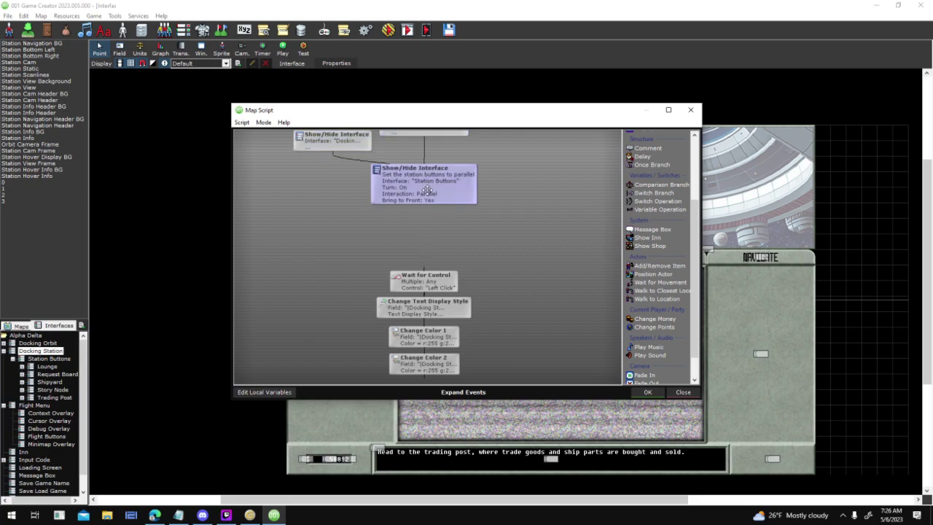
pyautogui.moveTo(484, 331); pyautogui.dragTo(438, 361)
pyautogui.hotkey('ctrl', 'v')
# - Target the pasted Change Color 1 event at Station Cam, with white at full opacity and a 0.2-second transition
pyautogui.doubleClick(512, 216)
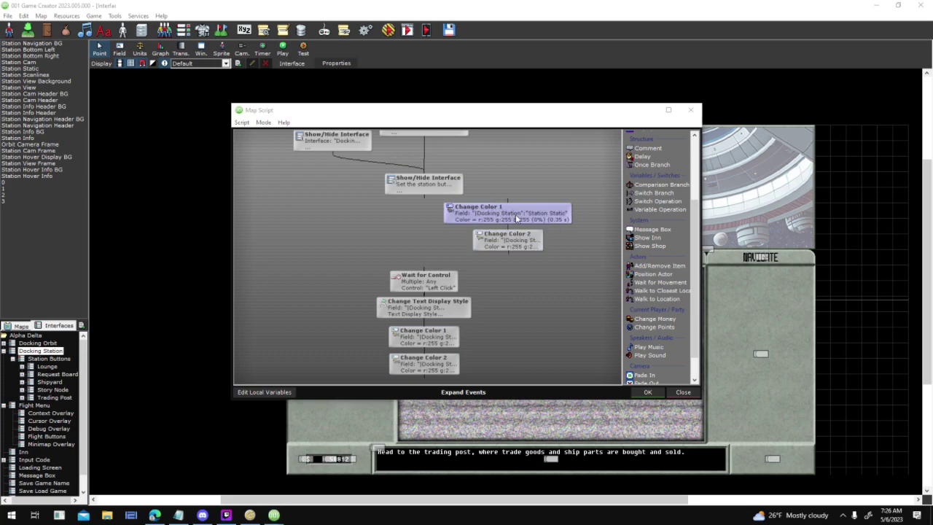
pyautogui.moveTo(470, 283); pyautogui.dragTo(475, 283)
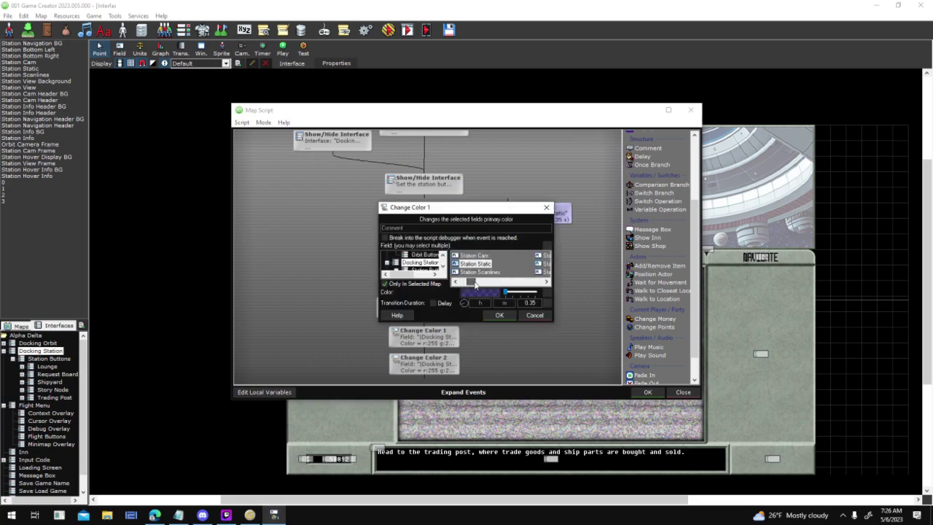
pyautogui.click(479, 254)
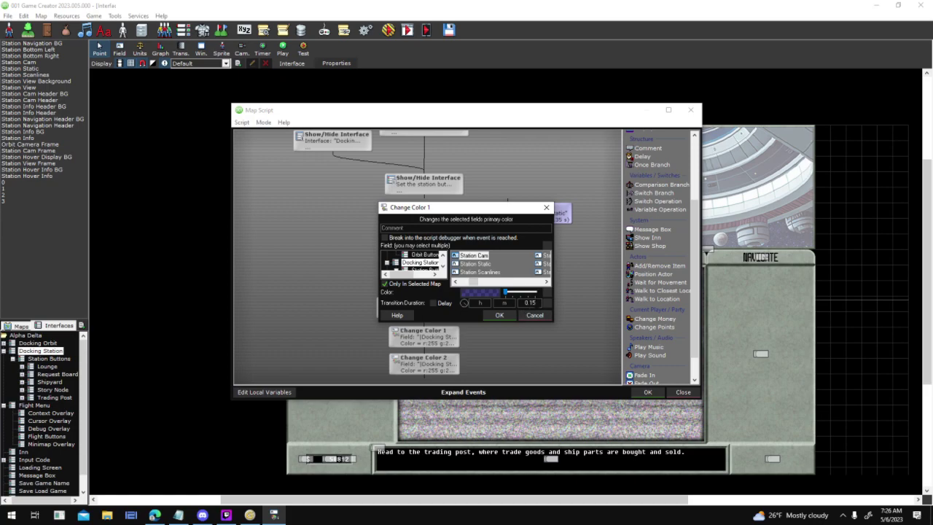
pyautogui.moveTo(508, 296); pyautogui.dragTo(554, 297)
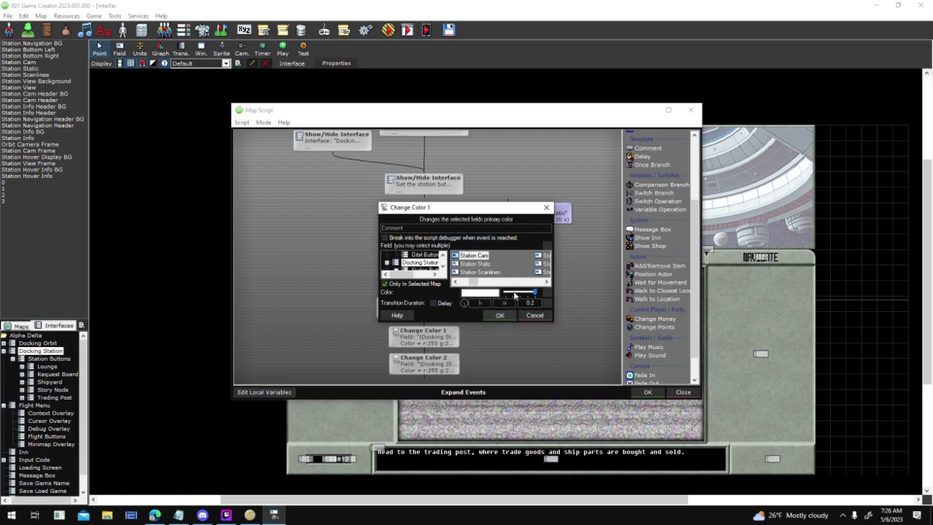
pyautogui.click(500, 315)
# - Give the pasted Change Color 2 full opacity and a 0.25-second transition, and link the pair between Show/Hide Interface and Wait for Control
pyautogui.doubleClick(508, 242)
pyautogui.moveTo(508, 293); pyautogui.dragTo(540, 293)
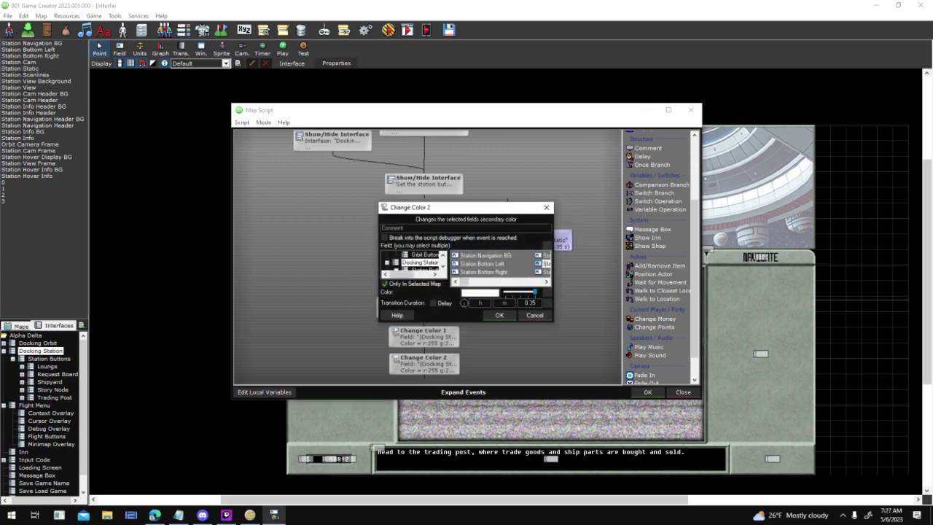
pyautogui.click(501, 316)
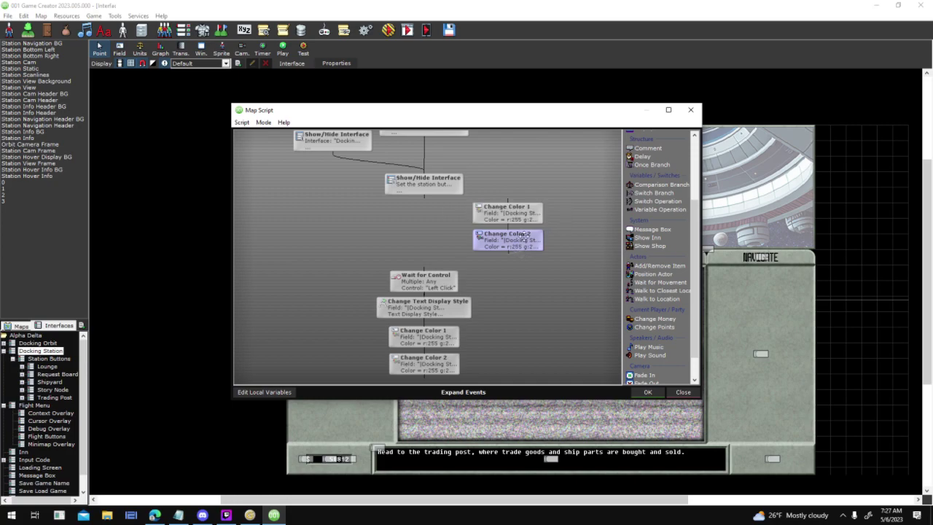
pyautogui.doubleClick(523, 235)
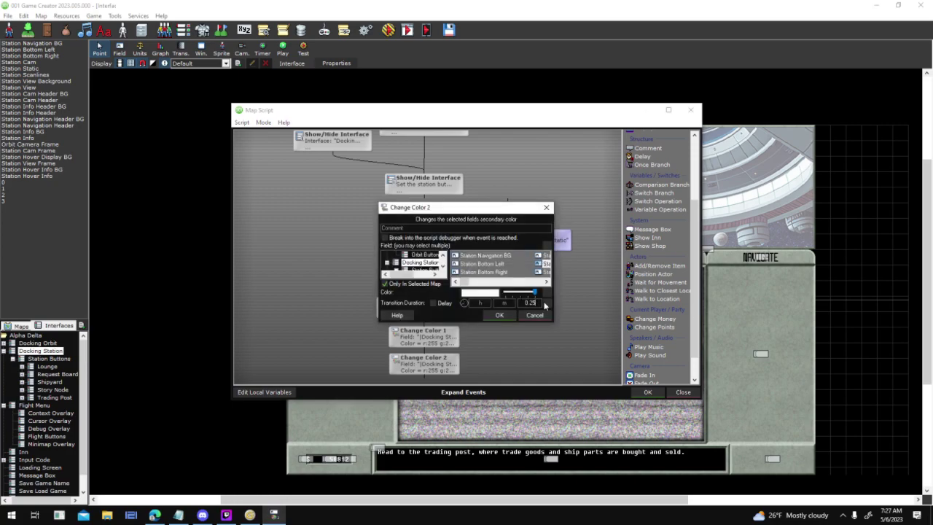
pyautogui.click(500, 316)
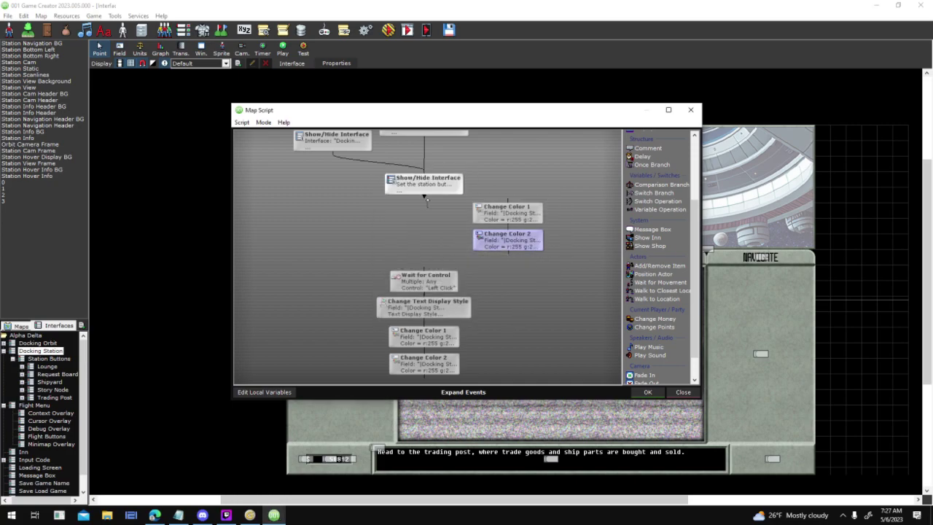
pyautogui.moveTo(509, 256); pyautogui.dragTo(430, 281)
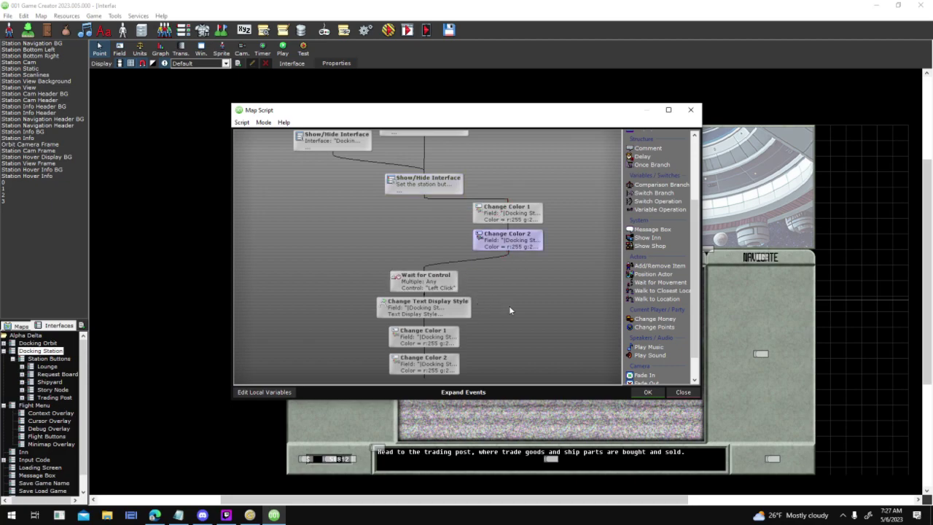
pyautogui.click(648, 392)
# - Test the station view transition in a new game by docking at Helios Station, leaving, and docking again
pyautogui.click(395, 32)
pyautogui.press('Return')
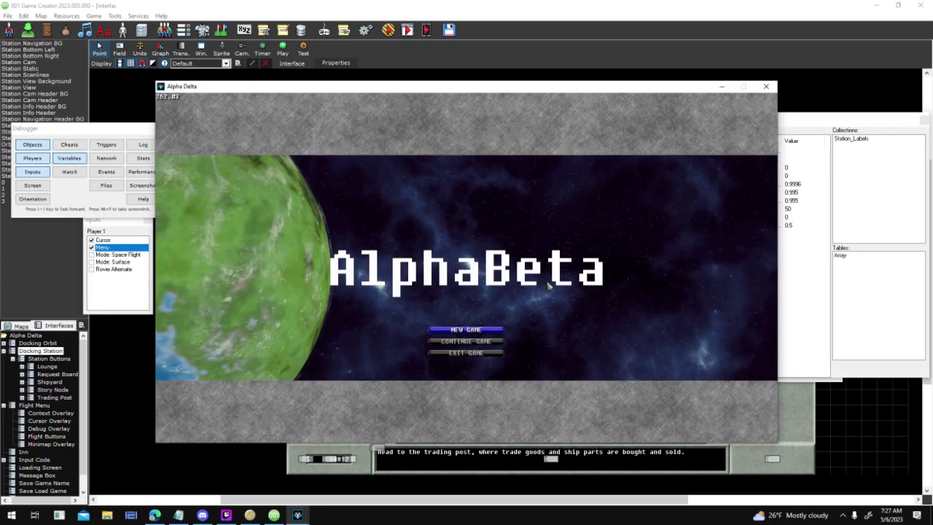
pyautogui.click(454, 329)
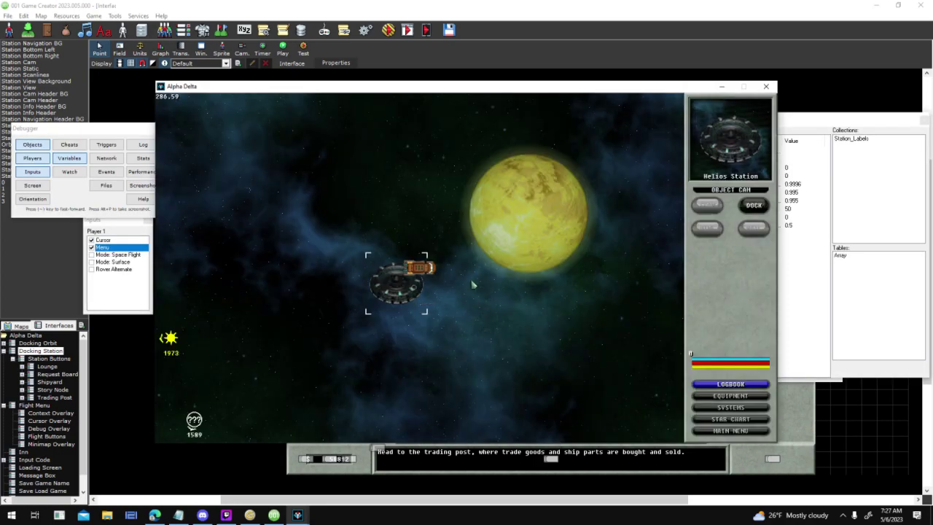
pyautogui.click(764, 209)
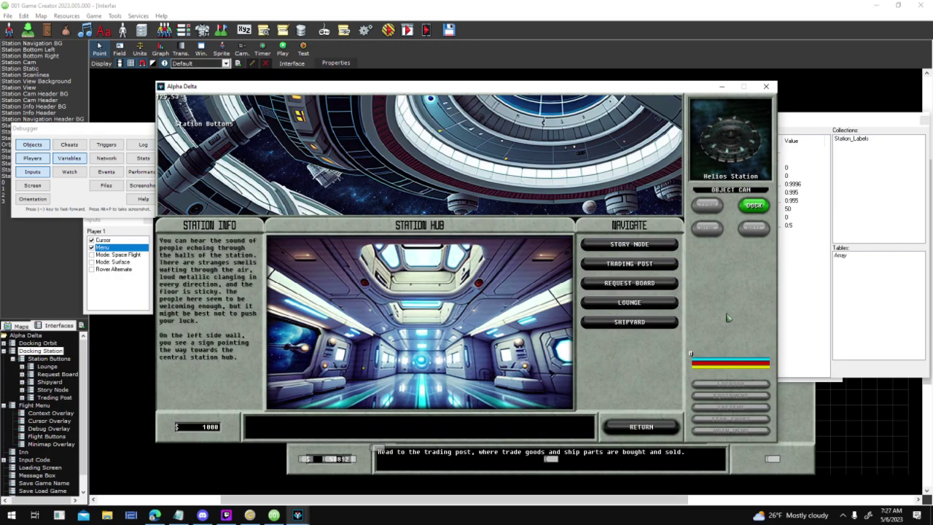
pyautogui.press('Escape')
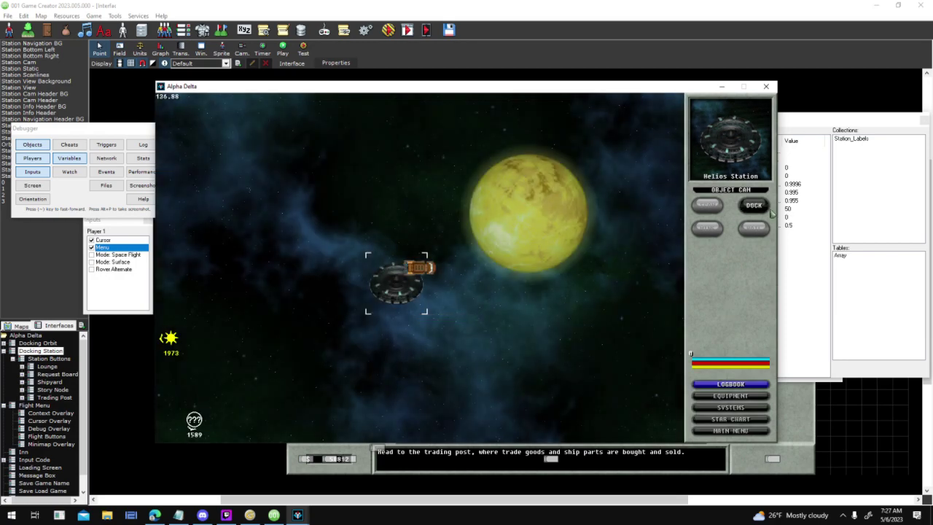
pyautogui.click(753, 207)
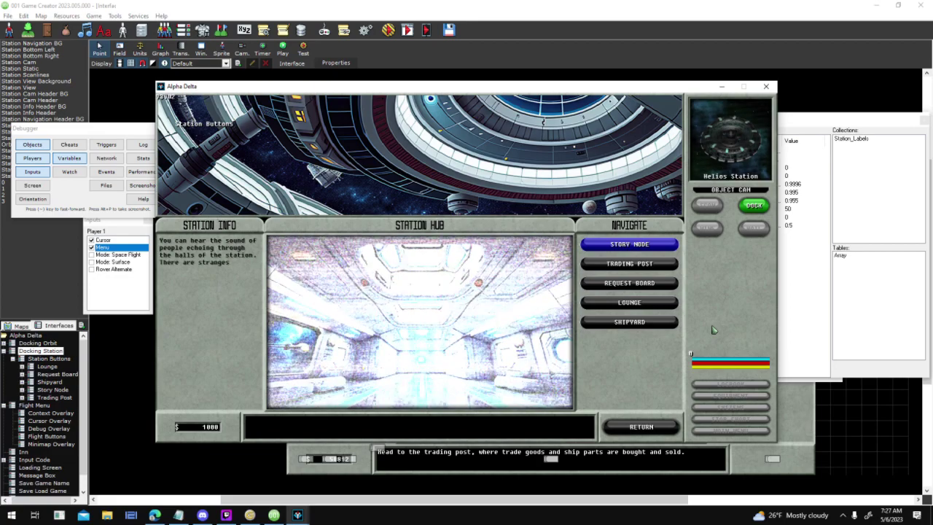
# - In the Docking Station's Interface entered script, set the transition of the newer Change Color 1 and Change Color 2 events to 0.5 seconds
pyautogui.click(766, 86)
pyautogui.click(353, 63)
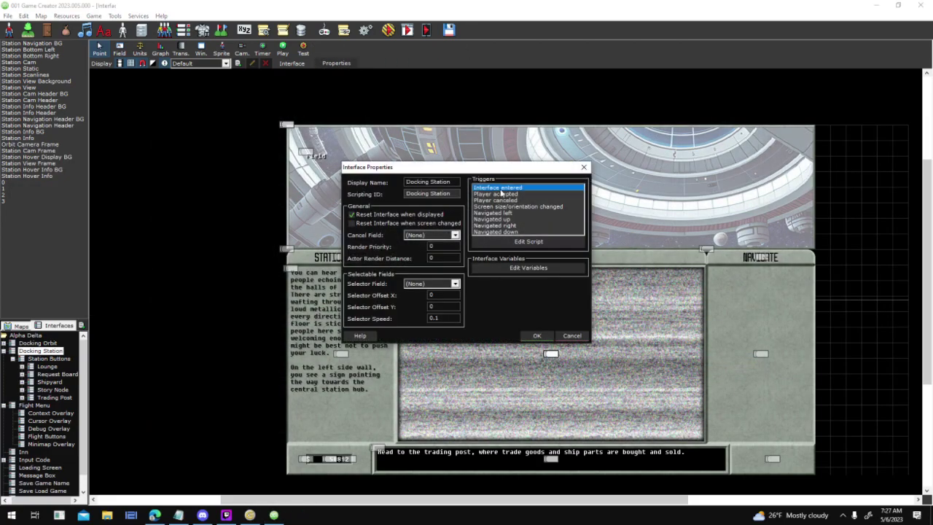
pyautogui.click(528, 241)
pyautogui.doubleClick(515, 235)
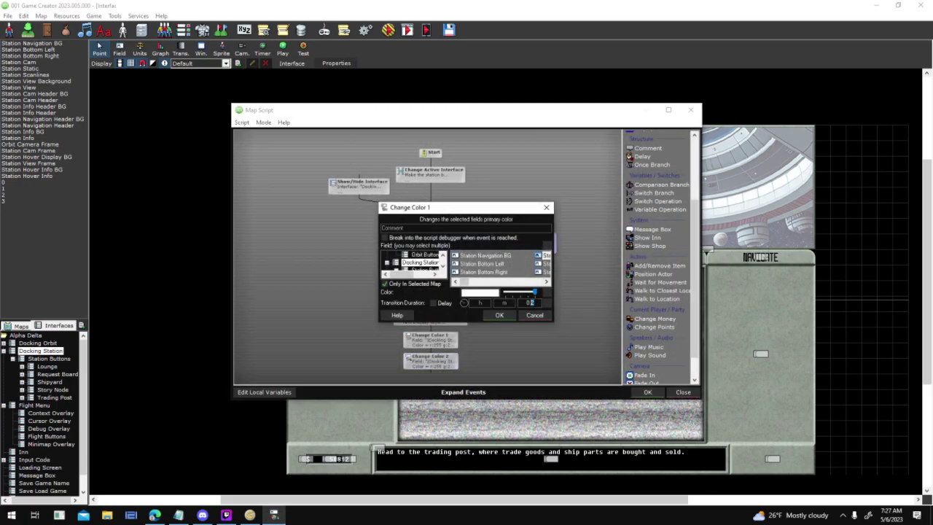
pyautogui.click(510, 315)
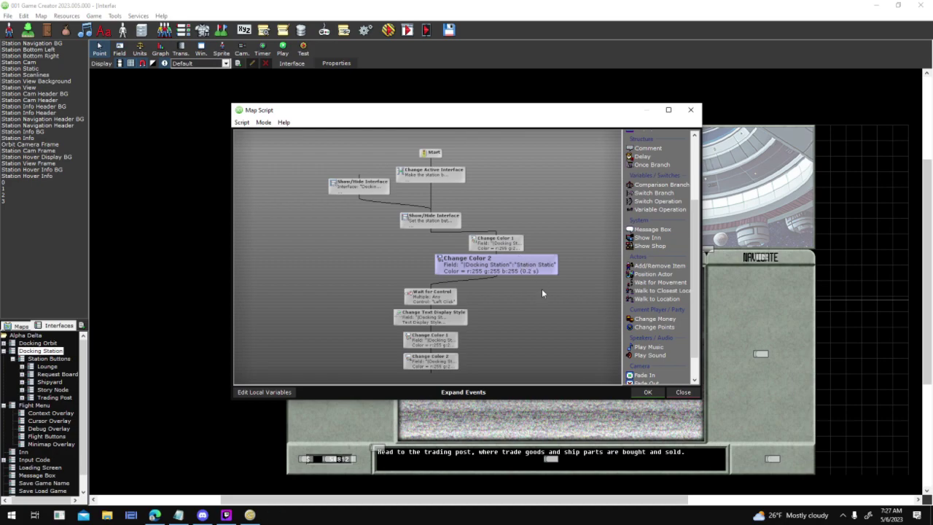
pyautogui.doubleClick(542, 288)
pyautogui.click(508, 317)
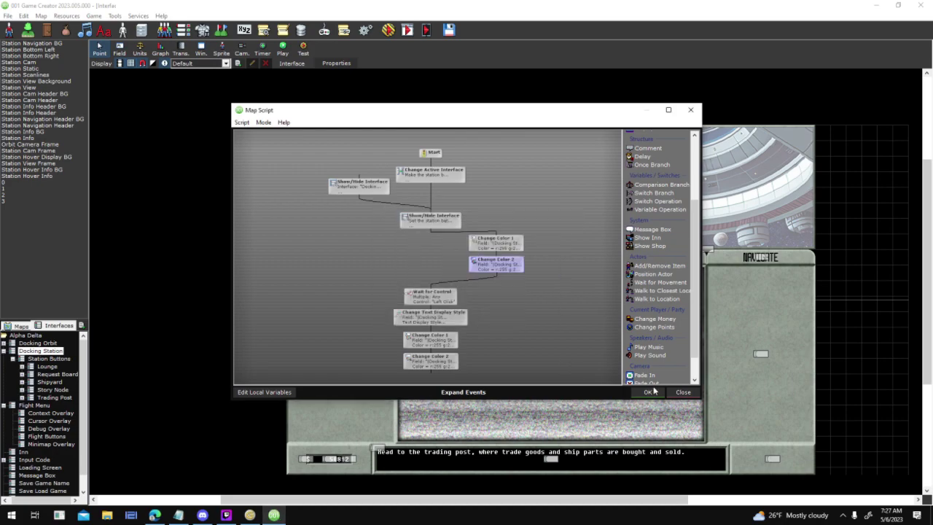
pyautogui.click(651, 393)
pyautogui.click(537, 337)
# - Test the station view transition in a new game by docking at Helios Station, returning to space, and docking again repeatedly
pyautogui.click(388, 30)
pyautogui.press('Return')
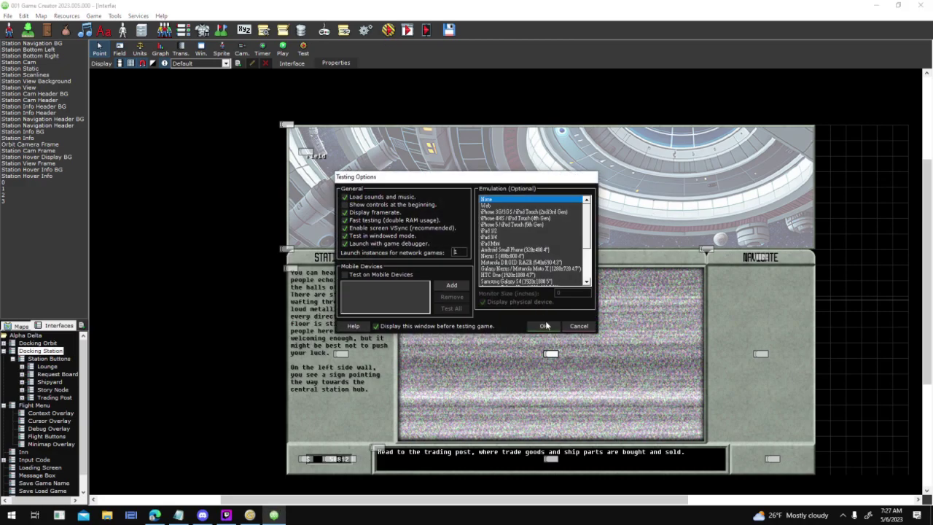
pyautogui.click(543, 326)
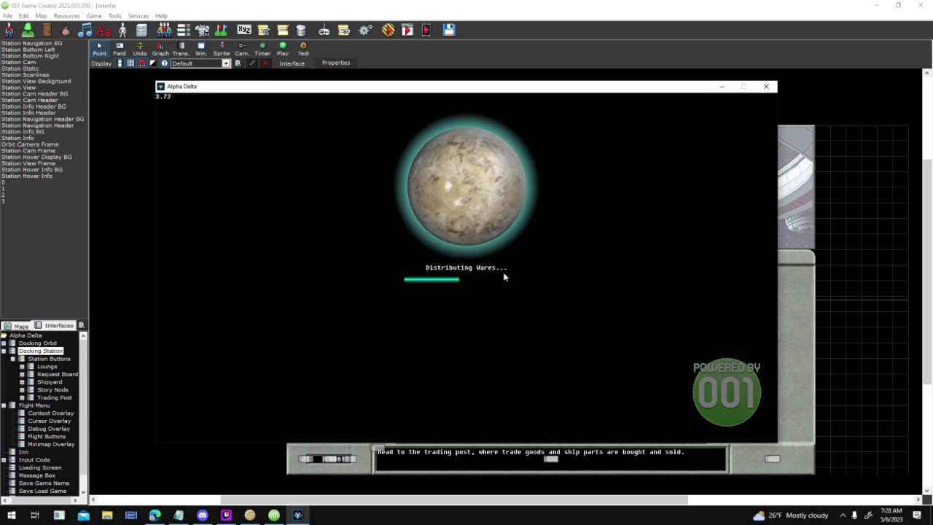
pyautogui.press('Return')
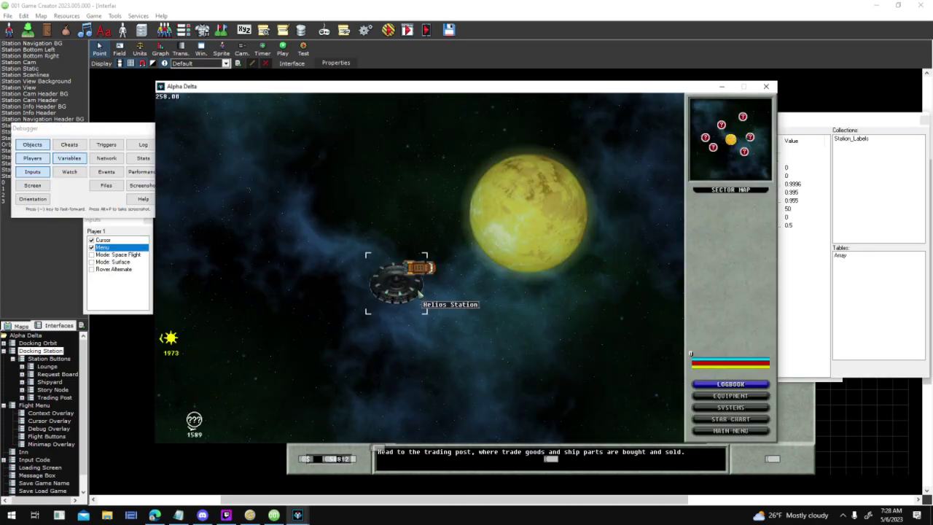
pyautogui.click(416, 291)
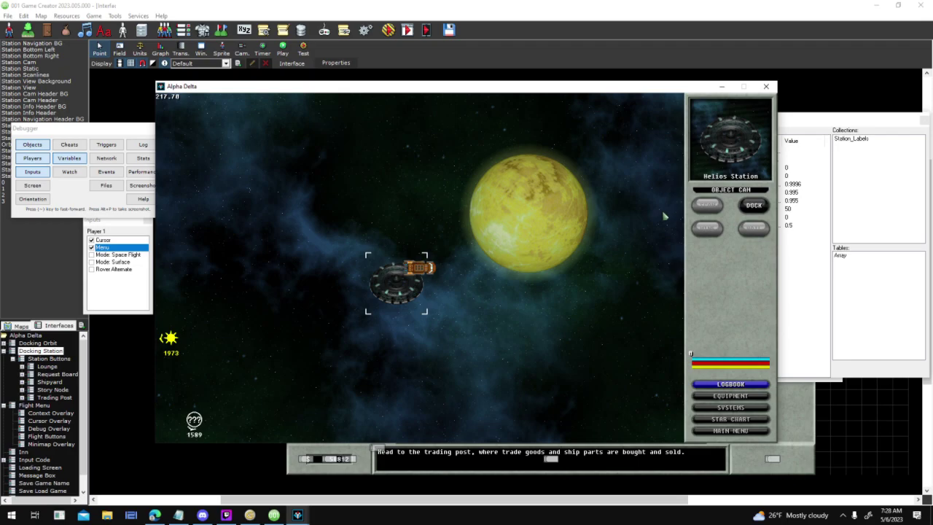
pyautogui.click(738, 206)
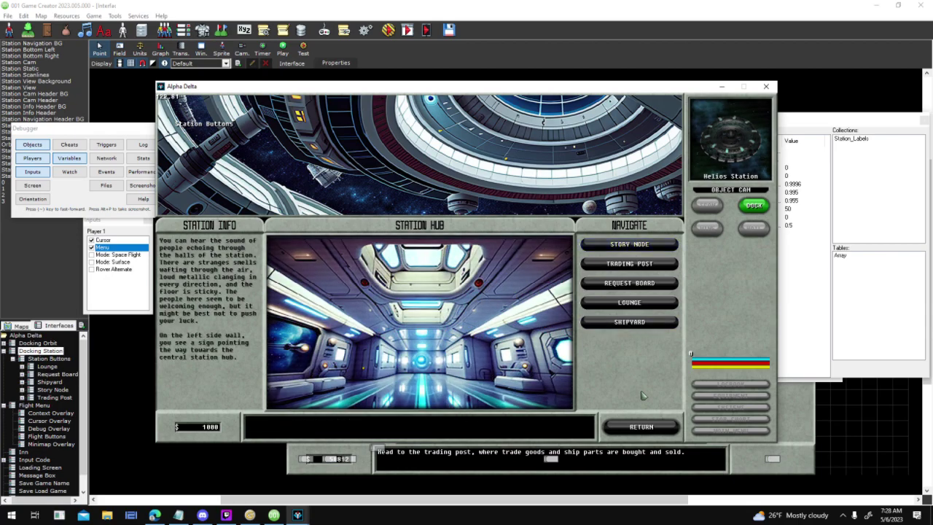
pyautogui.click(642, 427)
pyautogui.click(756, 208)
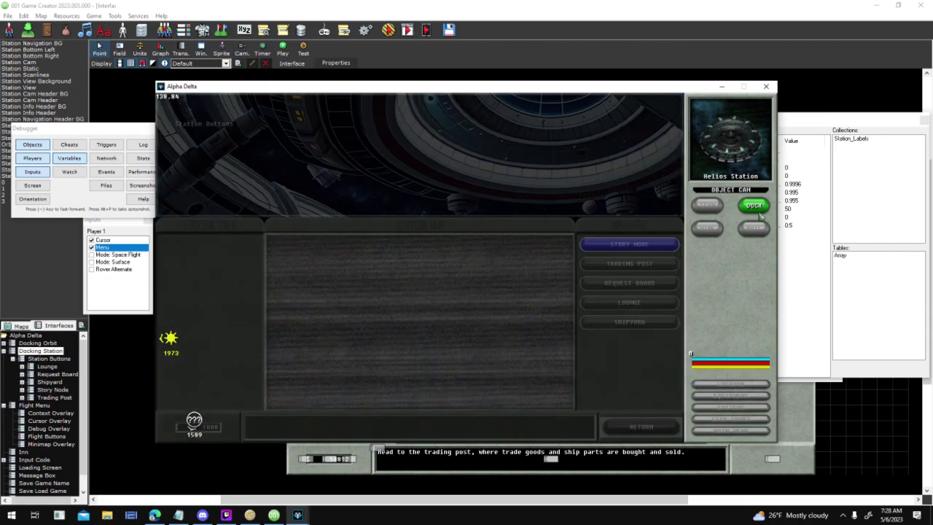
pyautogui.click(682, 424)
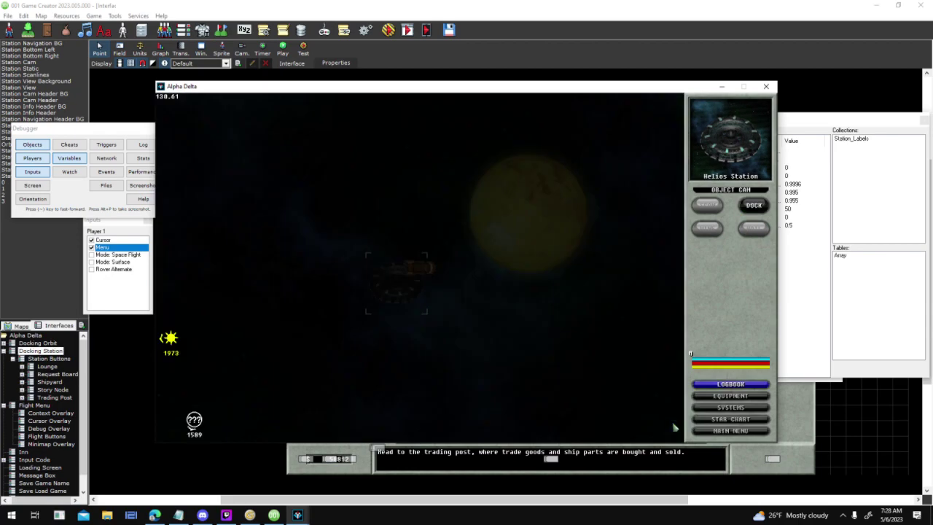
pyautogui.click(754, 206)
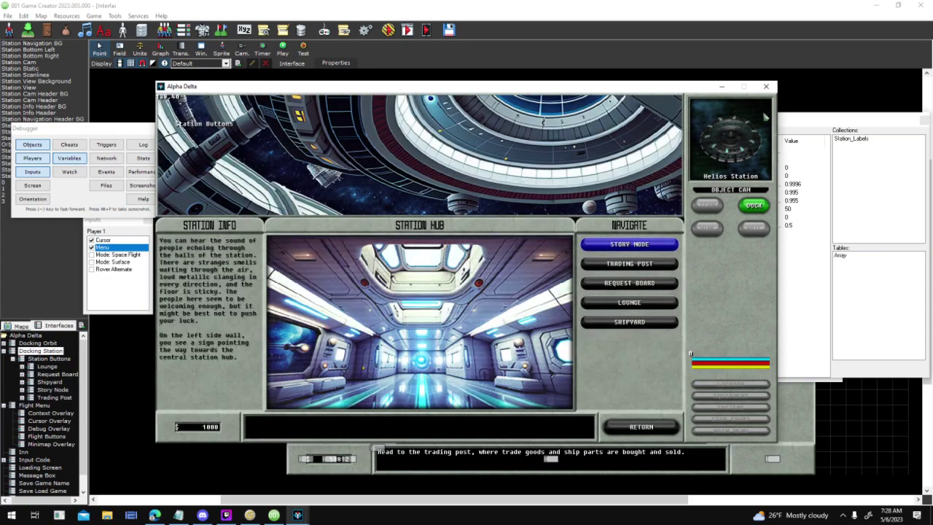
pyautogui.click(766, 86)
# - Set the transition duration of the Change Color 1 and Change Color 2 events above Wait for Control to 1 second
pyautogui.doubleClick(465, 197)
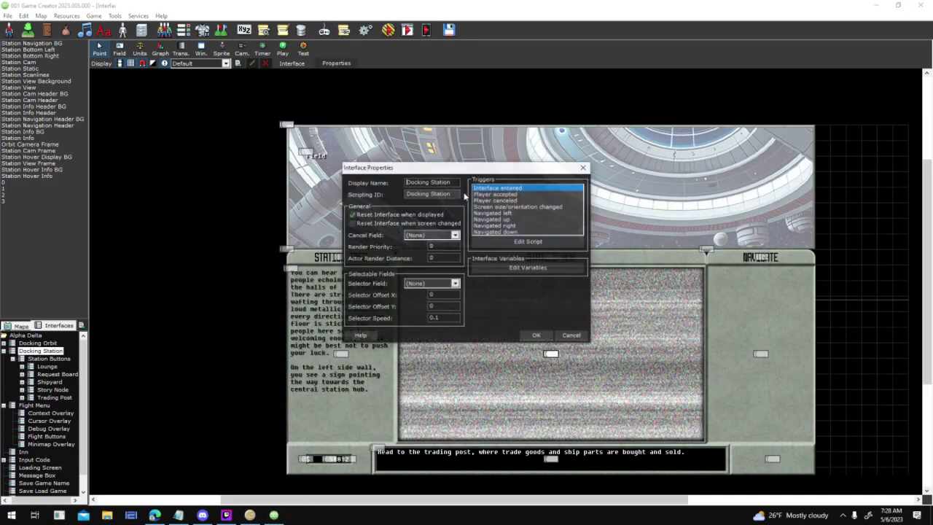
pyautogui.doubleClick(508, 188)
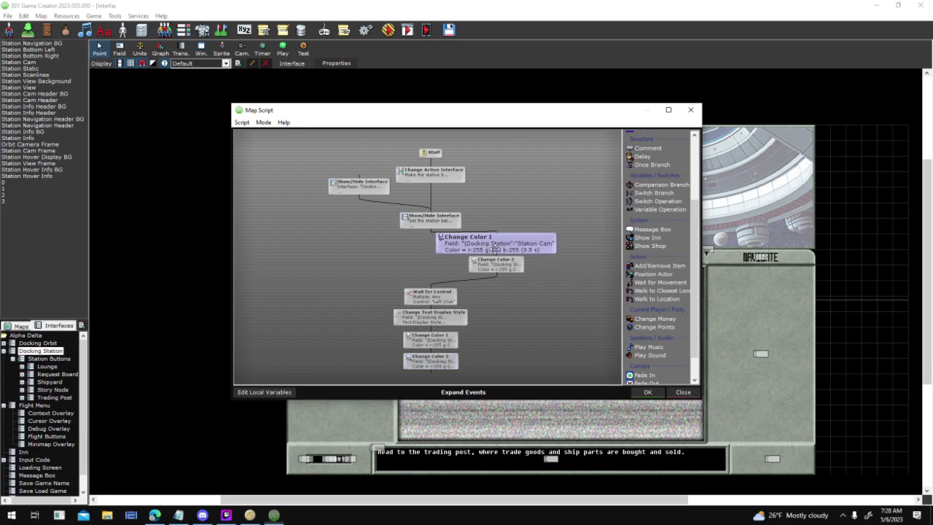
pyautogui.doubleClick(490, 248)
pyautogui.click(511, 316)
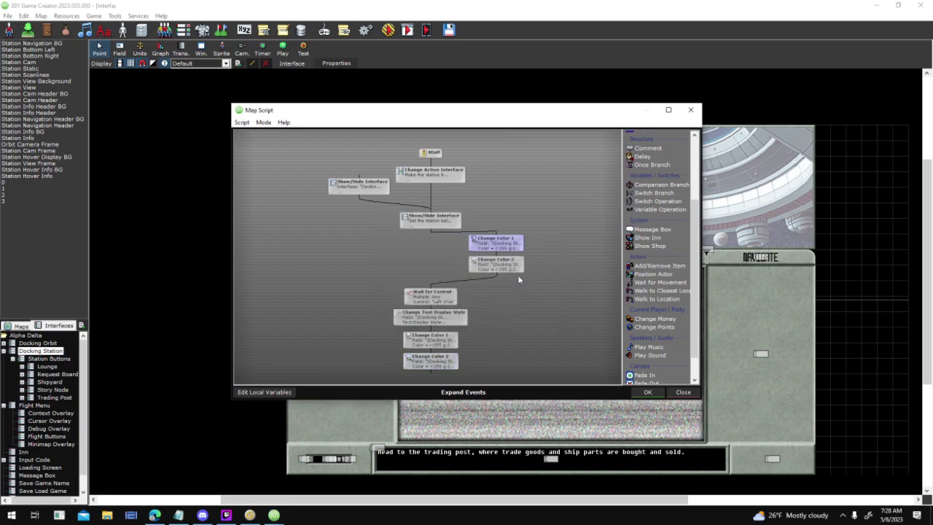
pyautogui.doubleClick(508, 266)
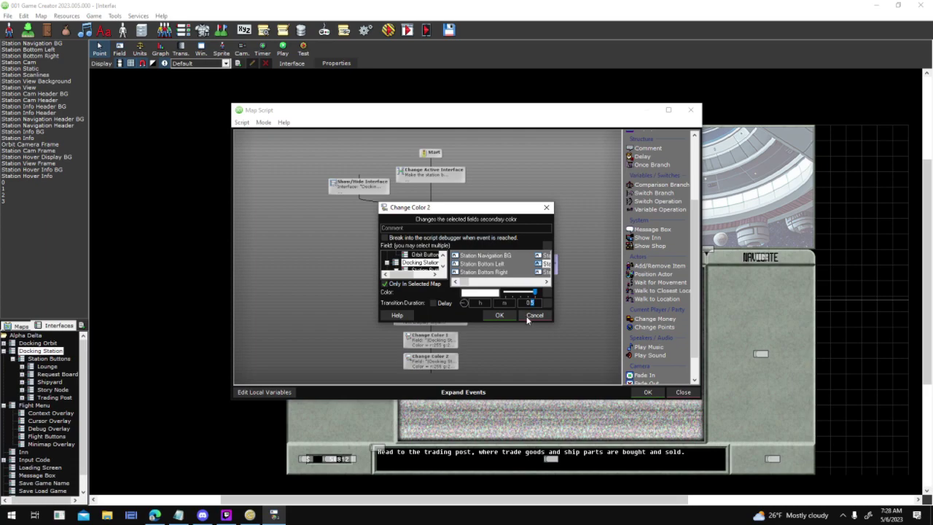
pyautogui.click(508, 314)
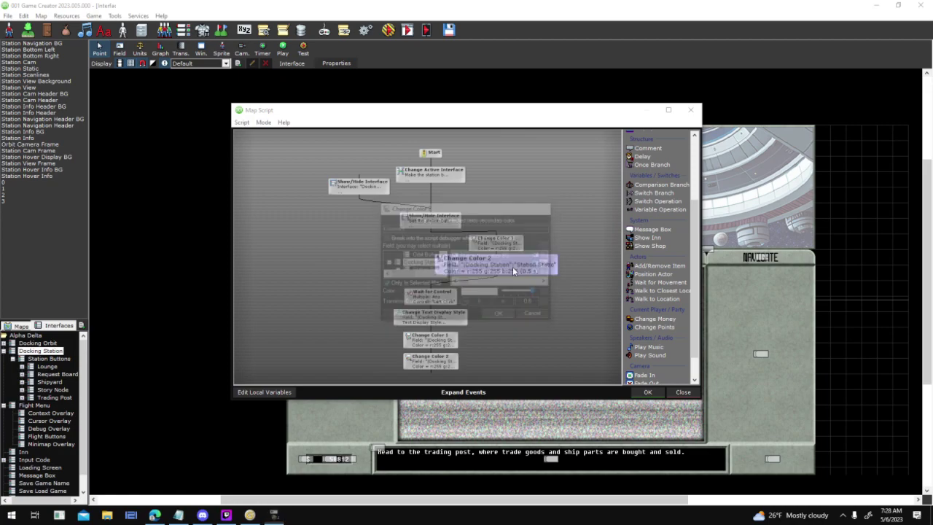
pyautogui.doubleClick(513, 266)
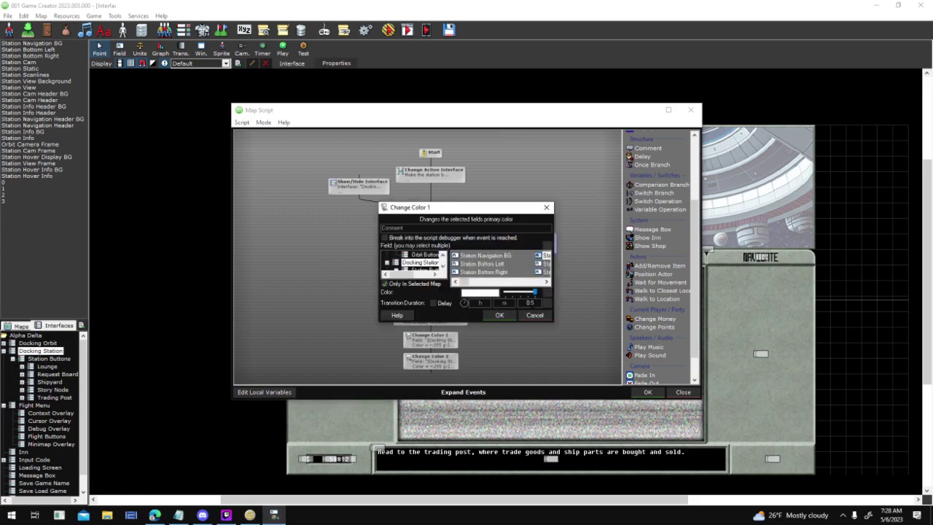
pyautogui.click(500, 316)
pyautogui.doubleClick(500, 262)
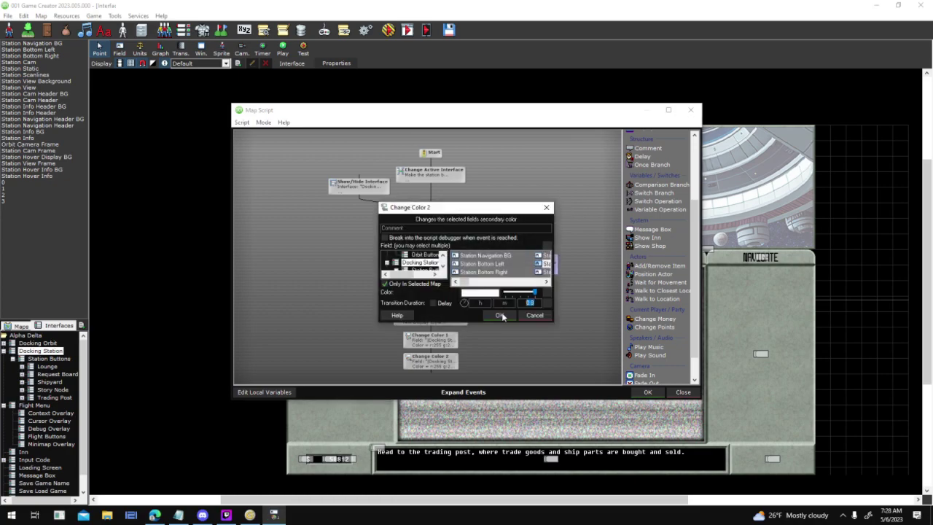
pyautogui.click(647, 393)
pyautogui.click(547, 336)
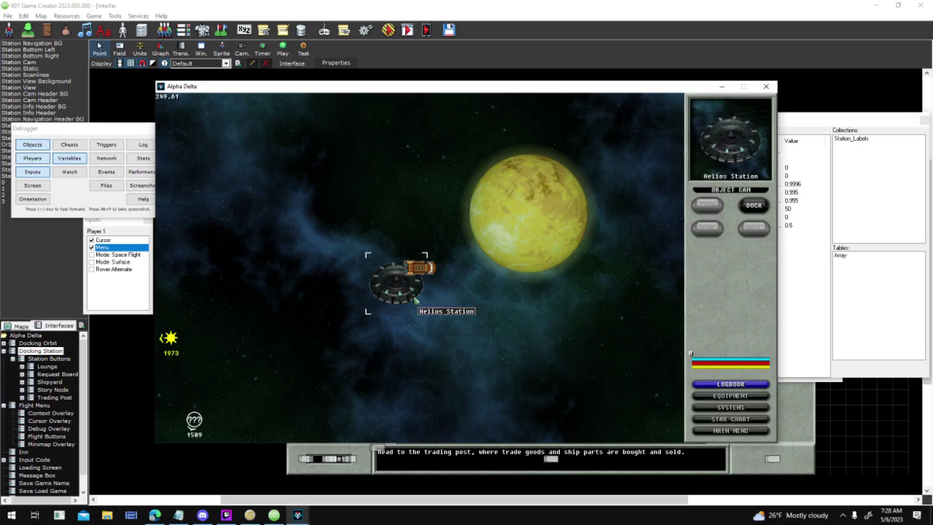
# - Test the longer camera transition by docking at Helios Station, leaving, docking again, and closing the game
pyautogui.click(754, 205)
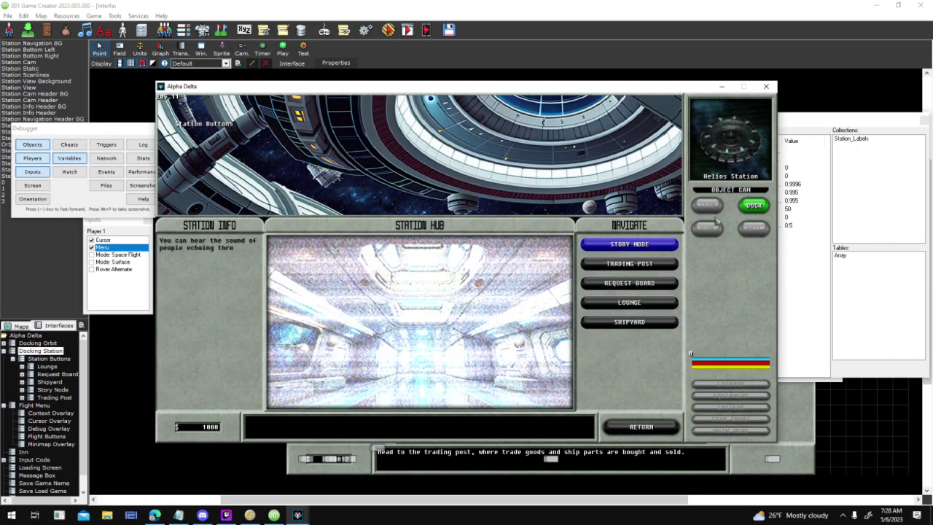
pyautogui.press('Escape')
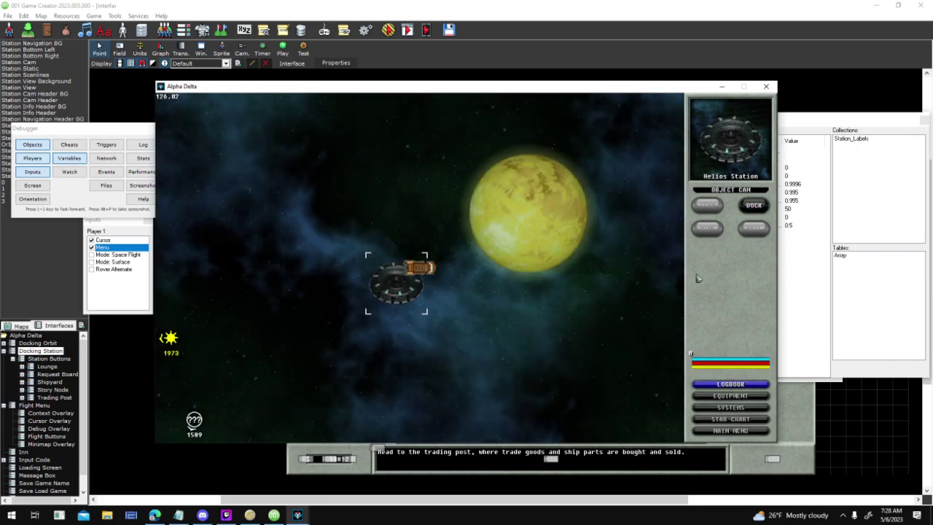
pyautogui.click(752, 206)
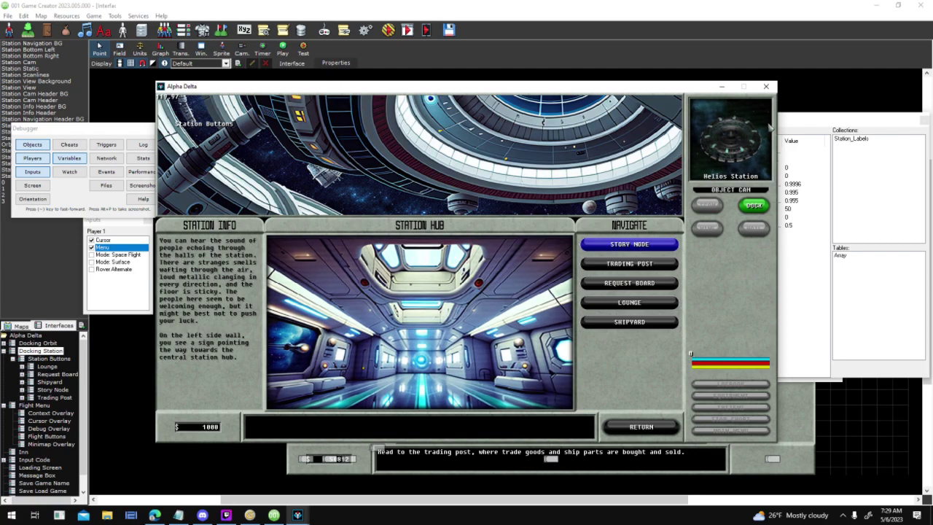
pyautogui.click(766, 86)
# - In the Interface entered script, link the second Show/Hide Interface directly to Wait for Control and move the 1-second Change Color pair beneath Change Text Display Style
pyautogui.click(339, 63)
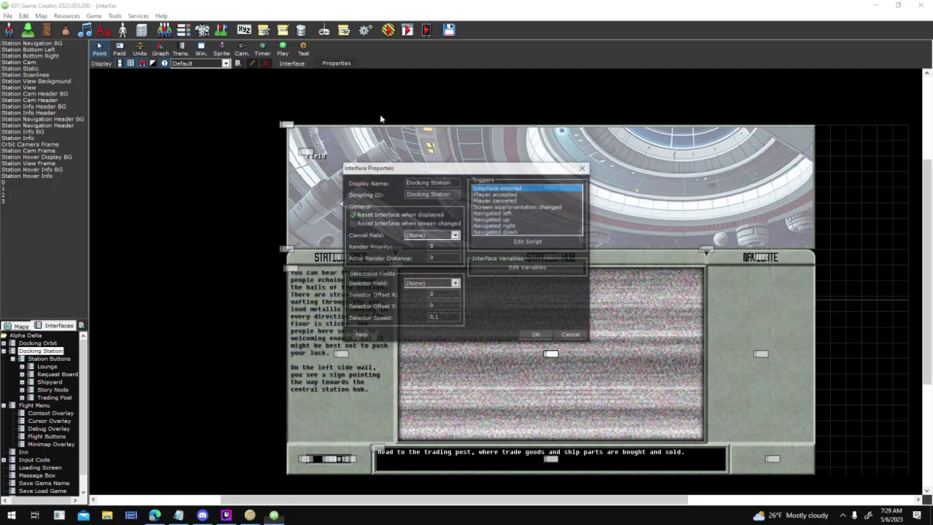
pyautogui.doubleClick(498, 188)
pyautogui.click(668, 110)
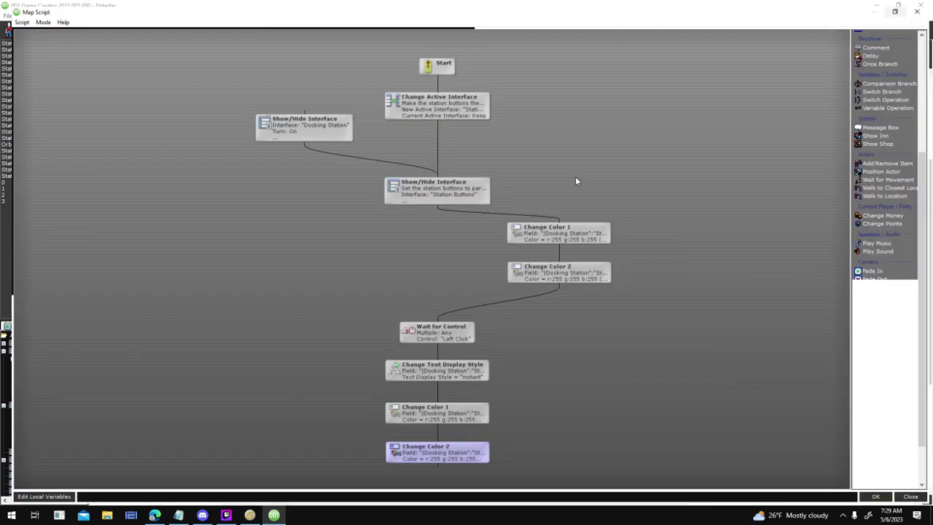
pyautogui.moveTo(469, 209); pyautogui.dragTo(436, 244)
pyautogui.moveTo(438, 368); pyautogui.dragTo(437, 290)
pyautogui.rightClick(473, 248)
pyautogui.click(479, 254)
pyautogui.moveTo(433, 333); pyautogui.dragTo(551, 235)
pyautogui.moveTo(640, 224); pyautogui.dragTo(581, 272)
pyautogui.moveTo(580, 272); pyautogui.dragTo(455, 371)
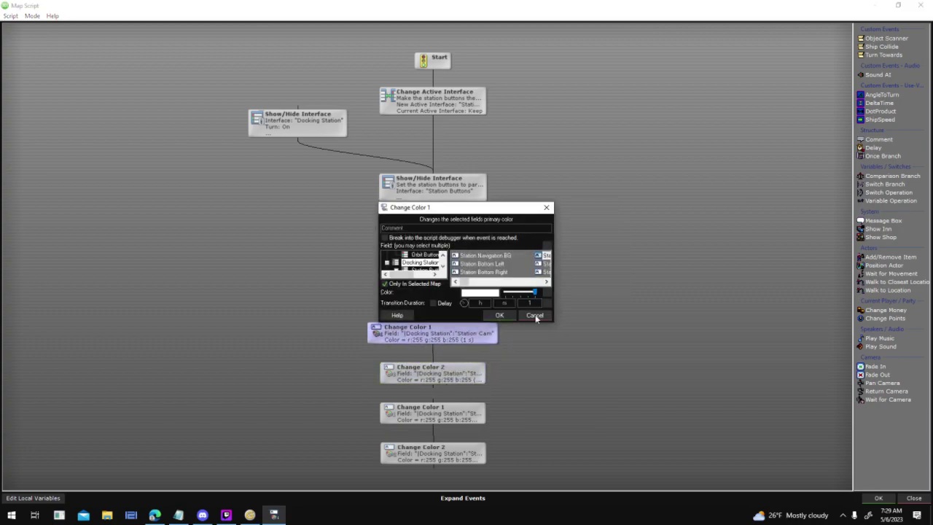
# - Check the transition settings of the moved Change Color 1 and Change Color 2 events, and save the script and interface properties
pyautogui.click(537, 316)
pyautogui.doubleClick(456, 372)
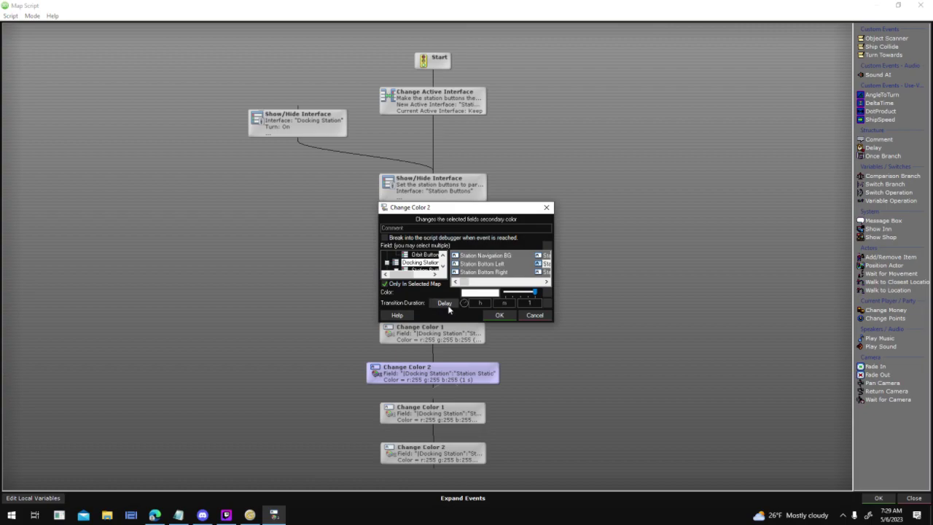
pyautogui.click(497, 315)
pyautogui.click(878, 498)
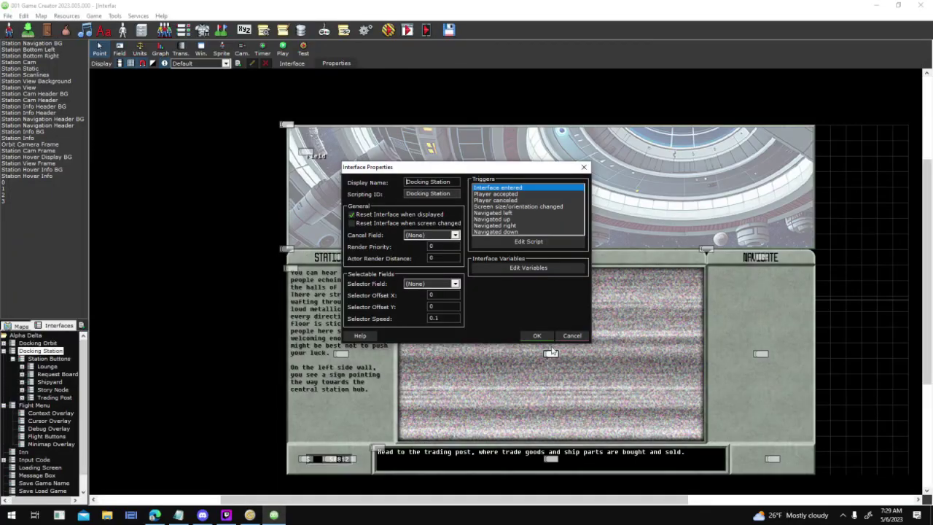
pyautogui.click(533, 335)
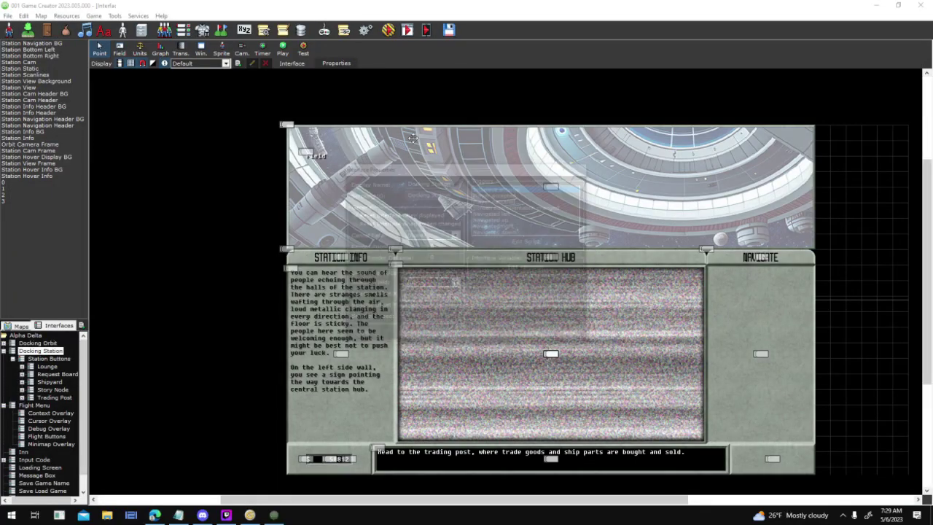
# - Run a test game and dock at Helios Station to check the reordered camera transition, closing the game when done
pyautogui.click(388, 29)
pyautogui.press('Return')
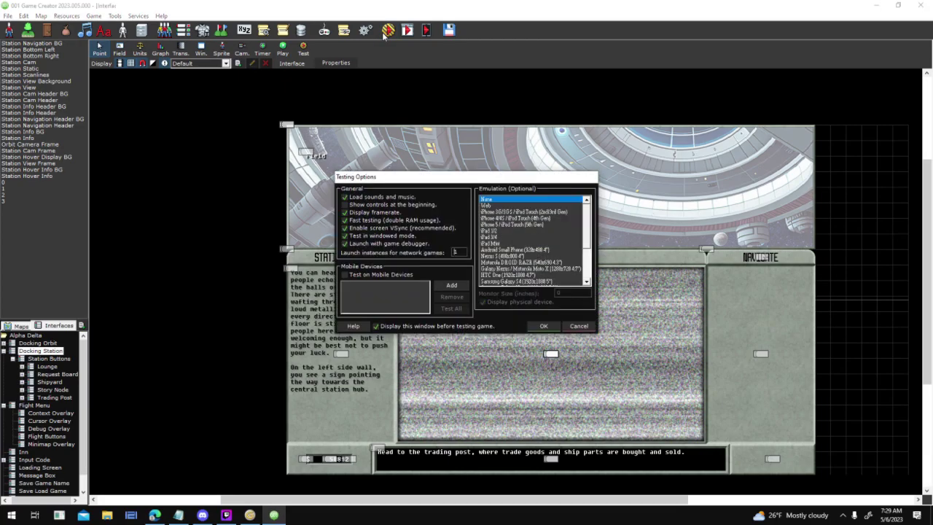
pyautogui.press('Return')
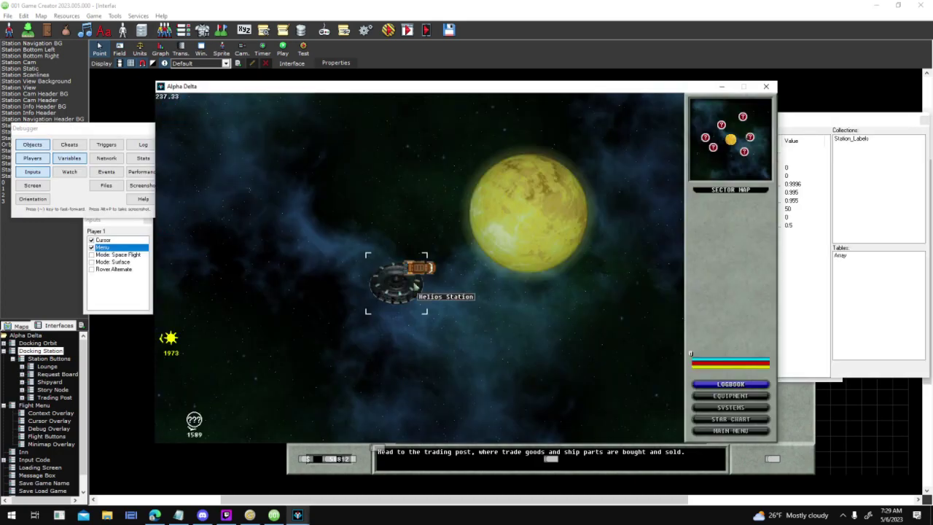
pyautogui.click(416, 287)
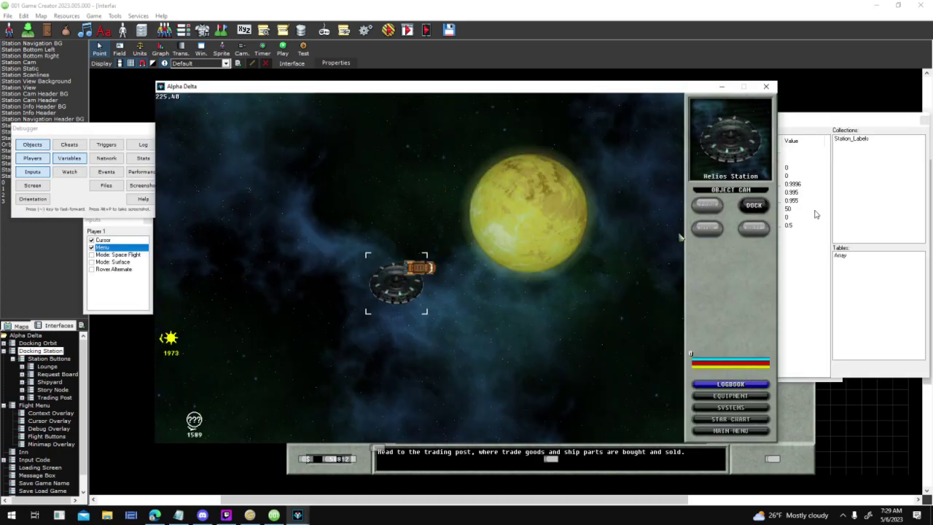
pyautogui.click(761, 208)
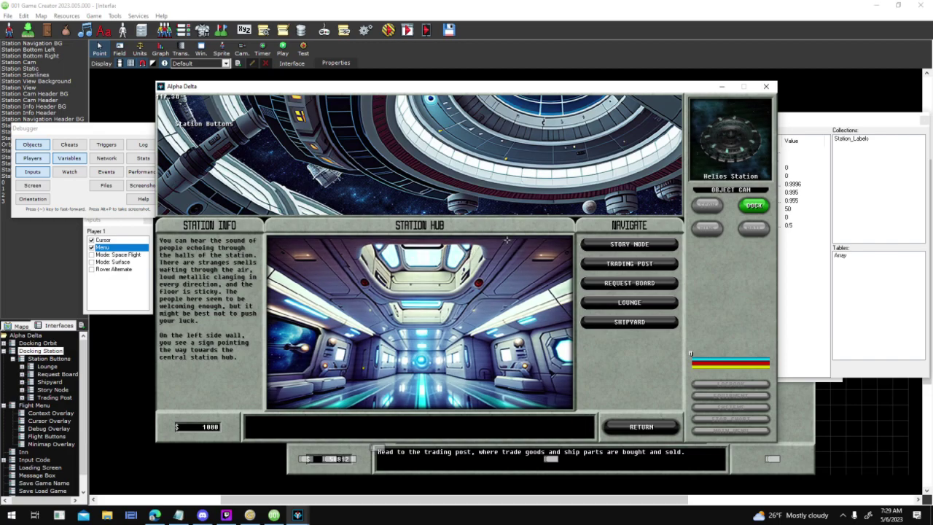
pyautogui.click(767, 86)
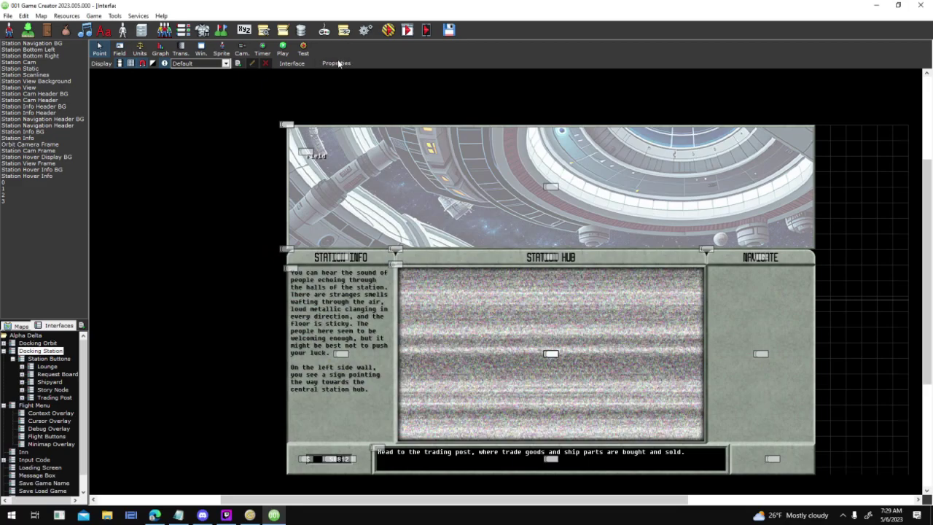
# - Open the Docking Station's Interface entered script and move Wait for Control and Change Text Display Style out of the main event column
pyautogui.click(338, 63)
pyautogui.doubleClick(510, 192)
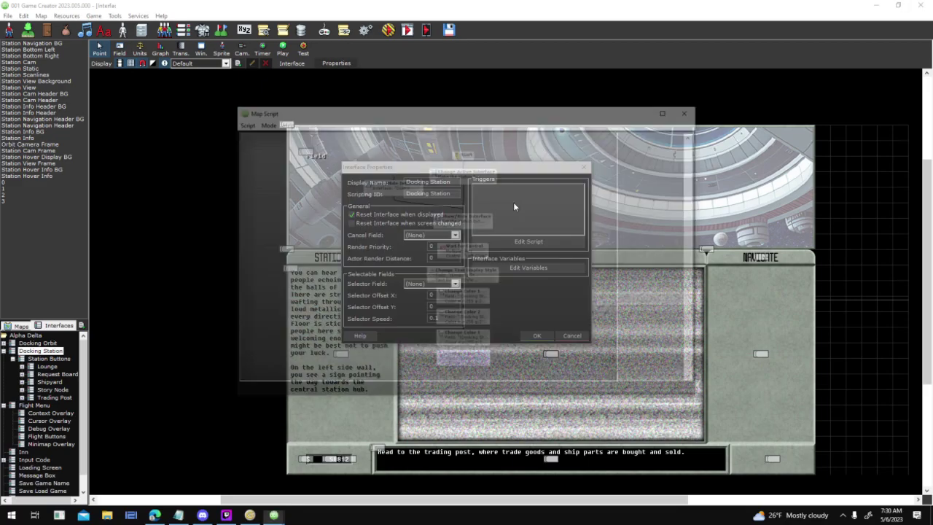
pyautogui.click(691, 110)
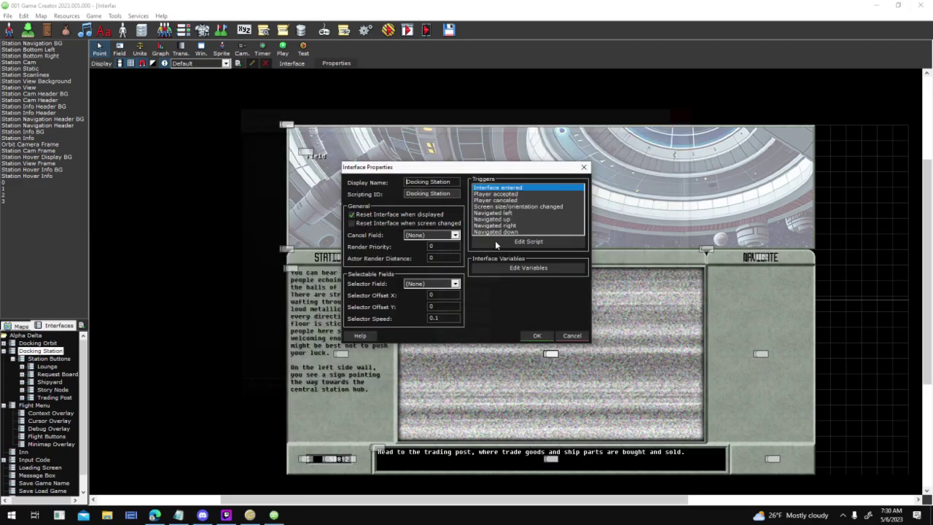
pyautogui.doubleClick(516, 190)
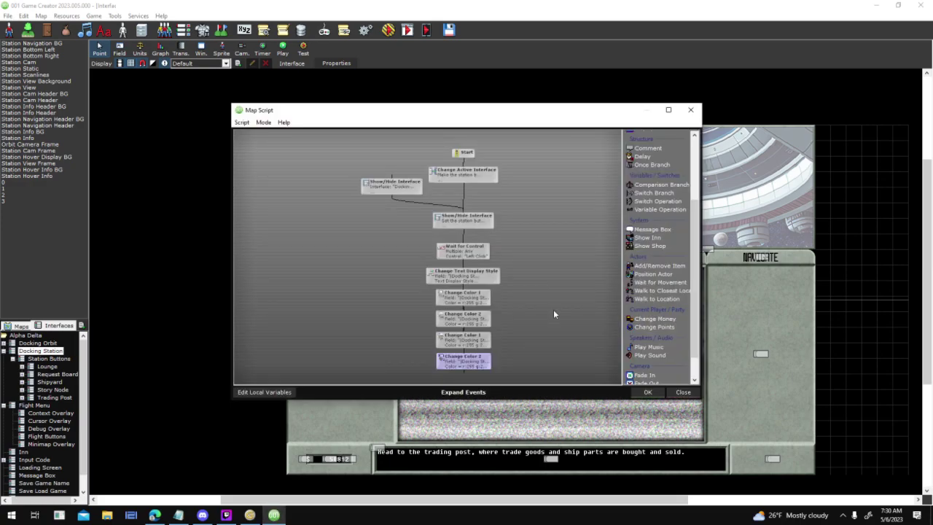
pyautogui.scroll(2, 553, 309)
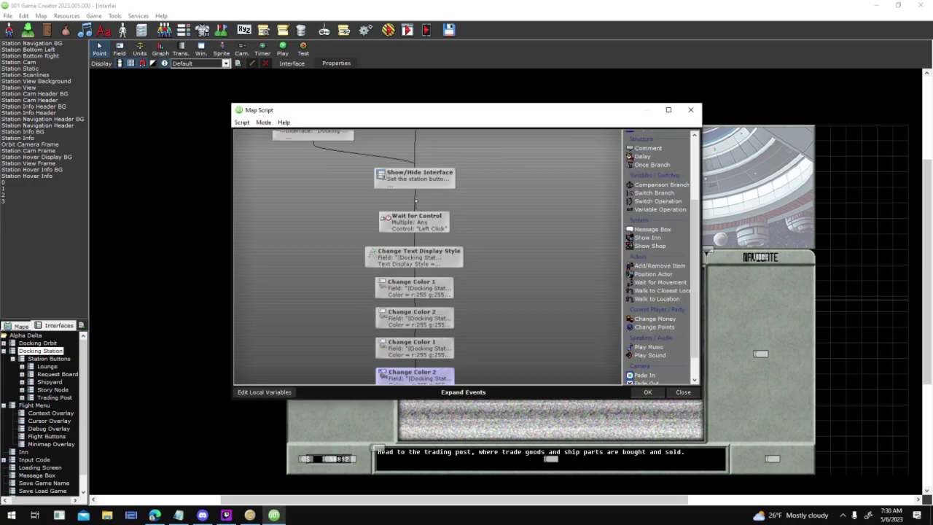
pyautogui.moveTo(416, 200); pyautogui.dragTo(447, 282)
pyautogui.moveTo(490, 221); pyautogui.dragTo(434, 259)
pyautogui.moveTo(414, 260); pyautogui.dragTo(514, 246)
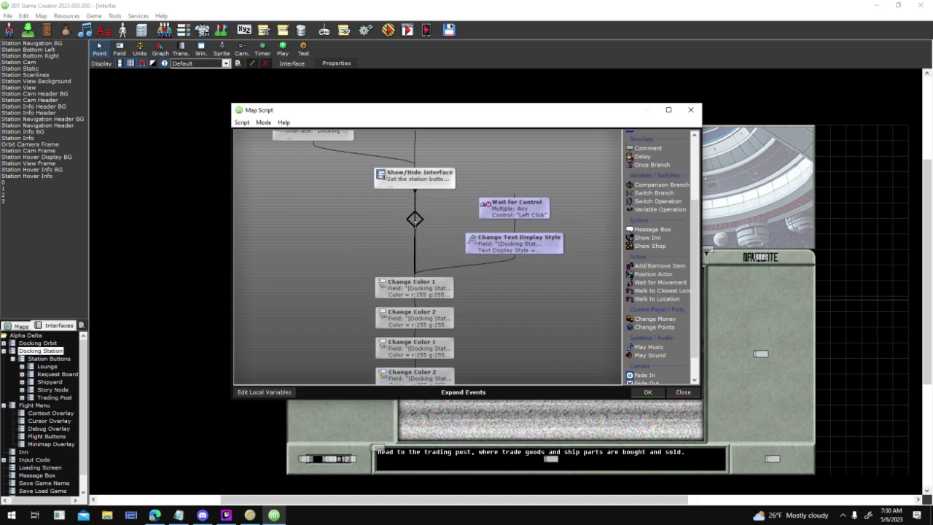
# - Add a 0.5-second Delay directly beneath the station buttons' Show/Hide Interface event, and save the script and interface properties
pyautogui.click(429, 188)
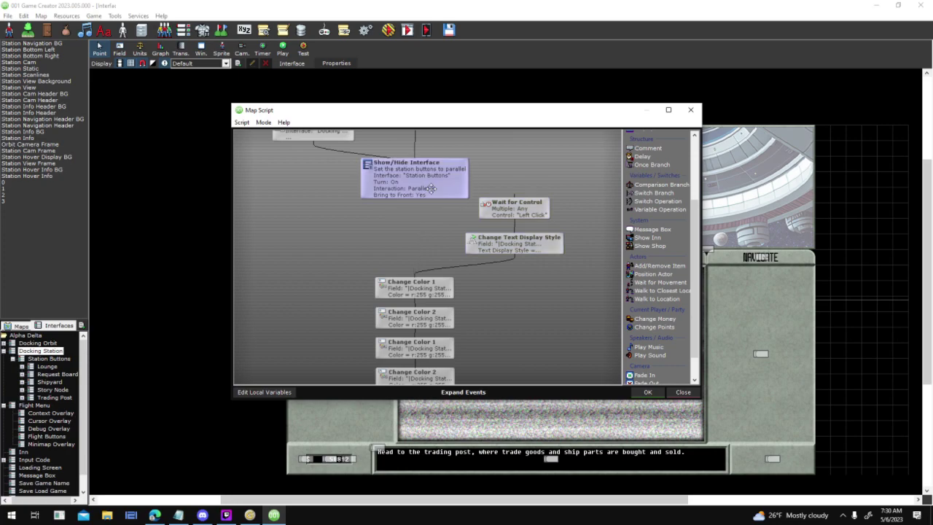
pyautogui.write('del')
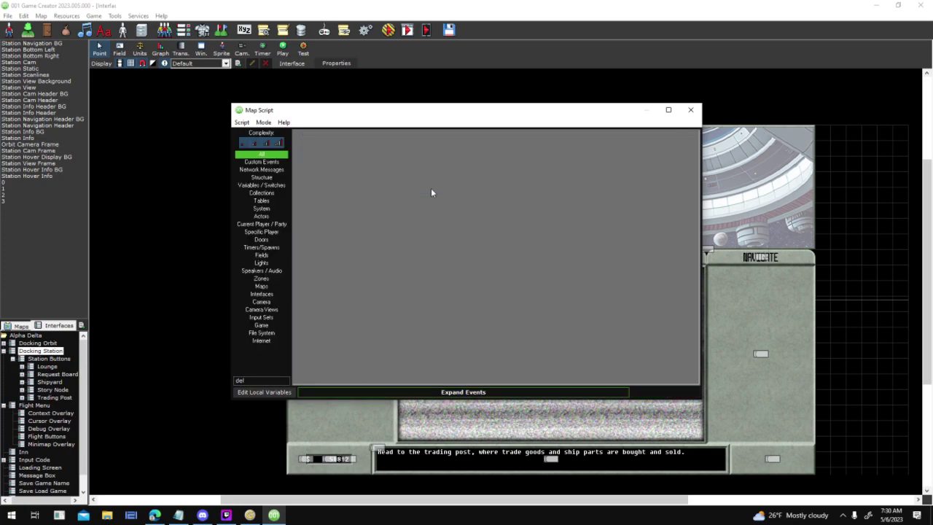
pyautogui.doubleClick(393, 182)
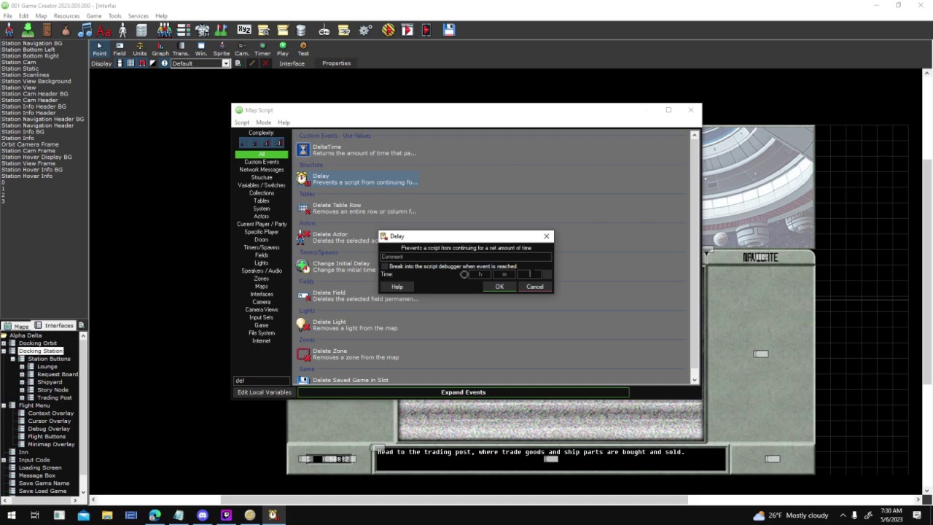
pyautogui.write('.5')
pyautogui.press('Return')
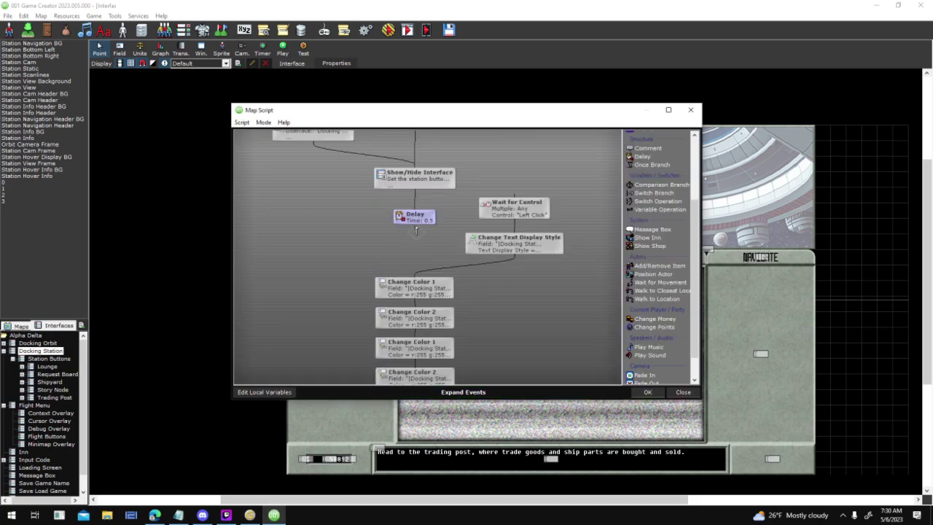
pyautogui.click(648, 392)
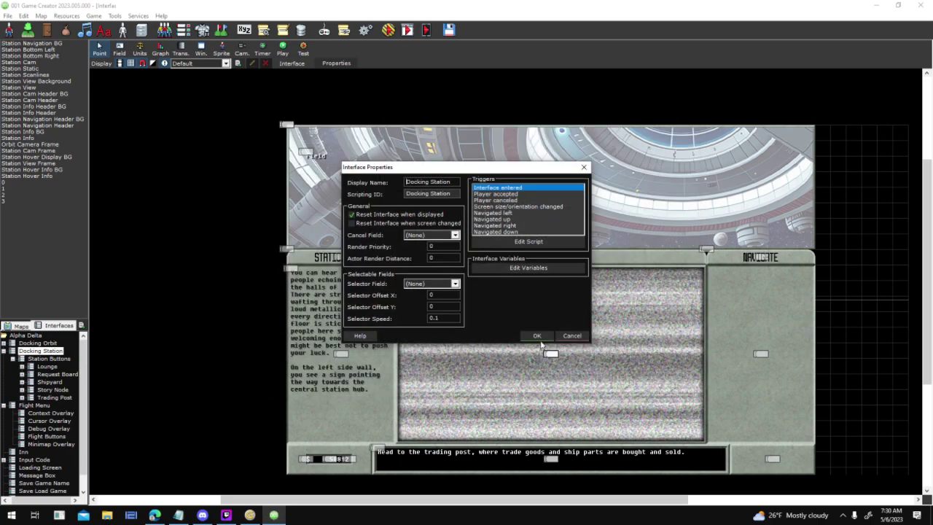
pyautogui.click(537, 335)
# - Run a test game, start a new game, and dock at Helios Station, leave and dock again to check the delayed camera transition
pyautogui.click(388, 29)
pyautogui.click(446, 289)
pyautogui.click(480, 296)
pyautogui.click(542, 327)
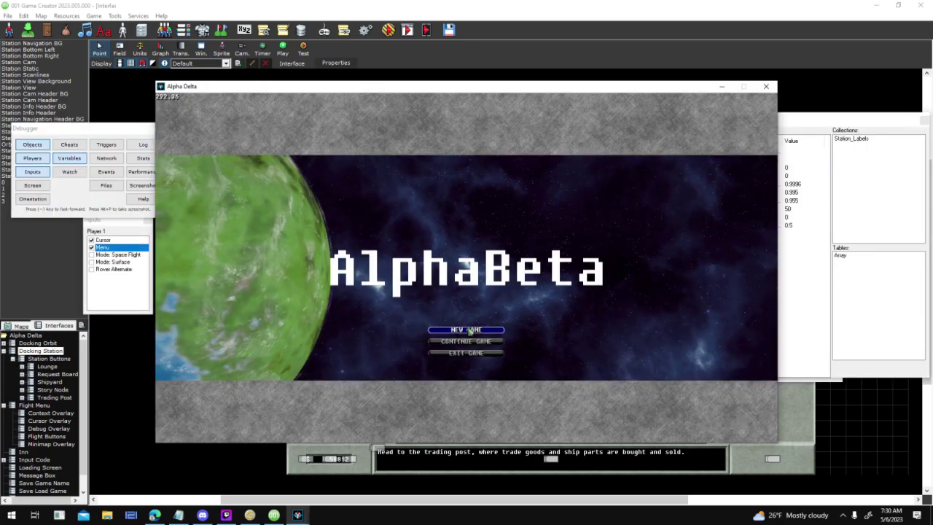
pyautogui.click(454, 329)
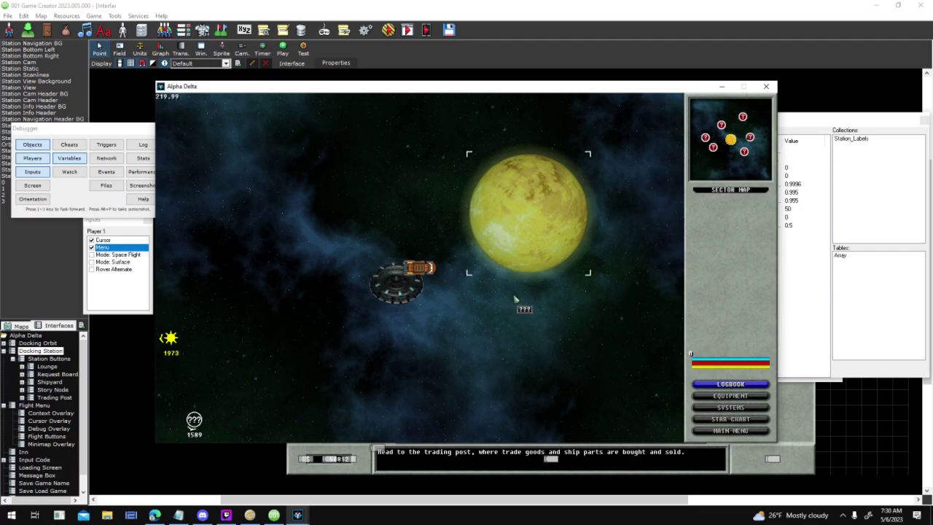
pyautogui.click(754, 207)
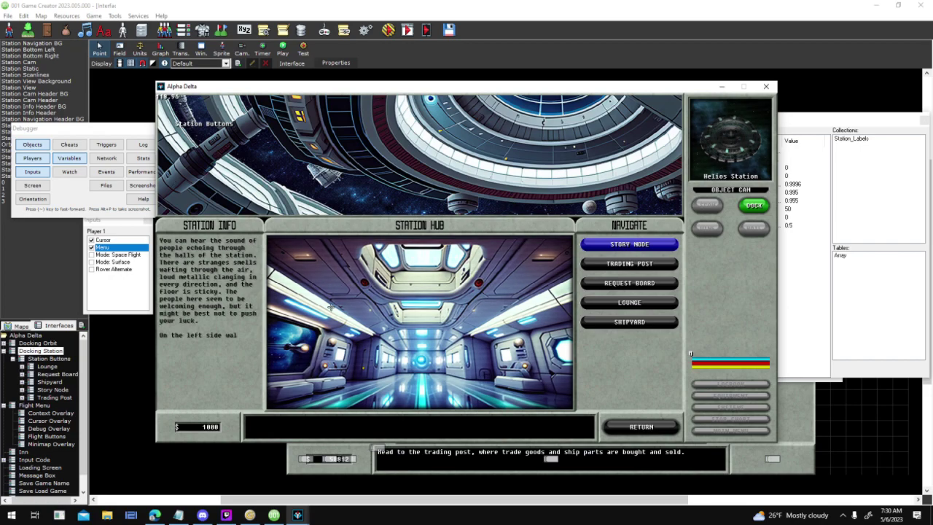
pyautogui.click(636, 425)
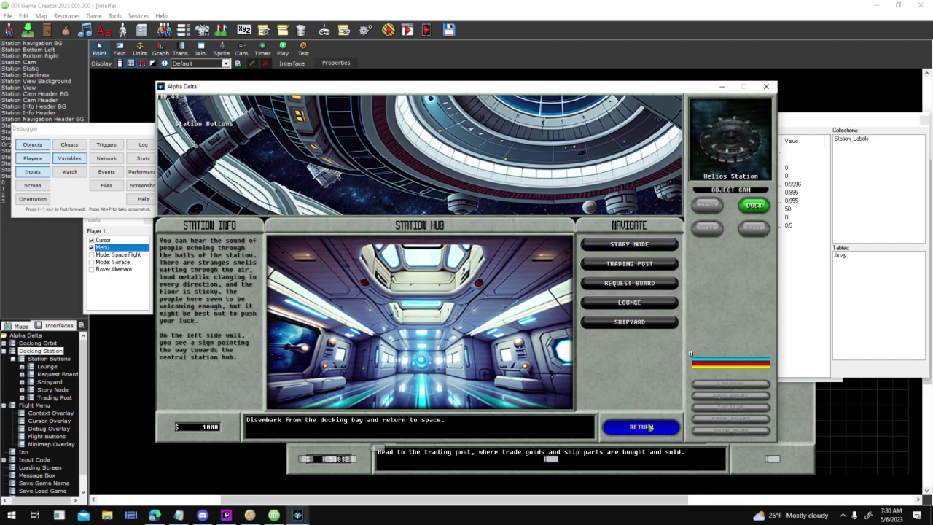
pyautogui.click(753, 207)
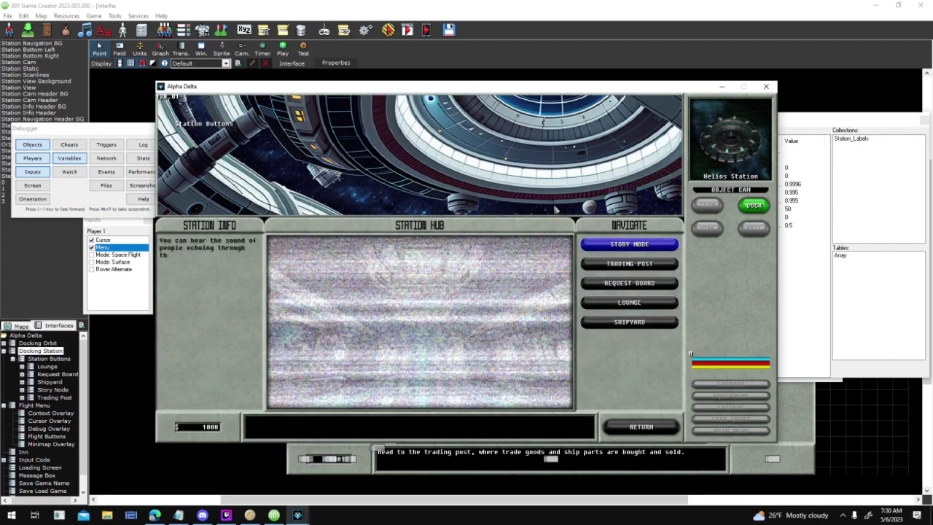
# - Visit the Story Node, Shipyard, Lounge and Trading Post from the station hub, returning to the hub after each to test the submenus
pyautogui.click(626, 246)
pyautogui.click(627, 248)
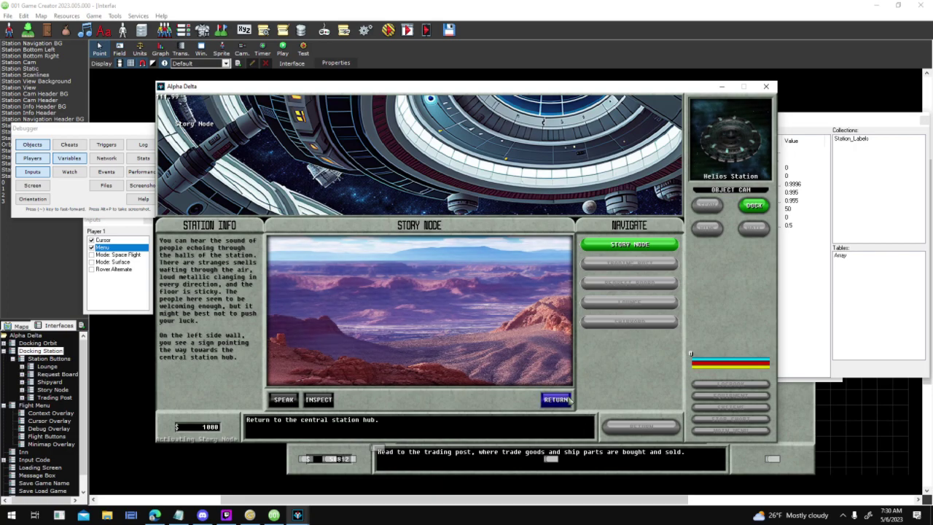
pyautogui.click(557, 399)
pyautogui.click(609, 324)
pyautogui.click(558, 400)
pyautogui.click(629, 302)
pyautogui.click(557, 399)
pyautogui.click(623, 264)
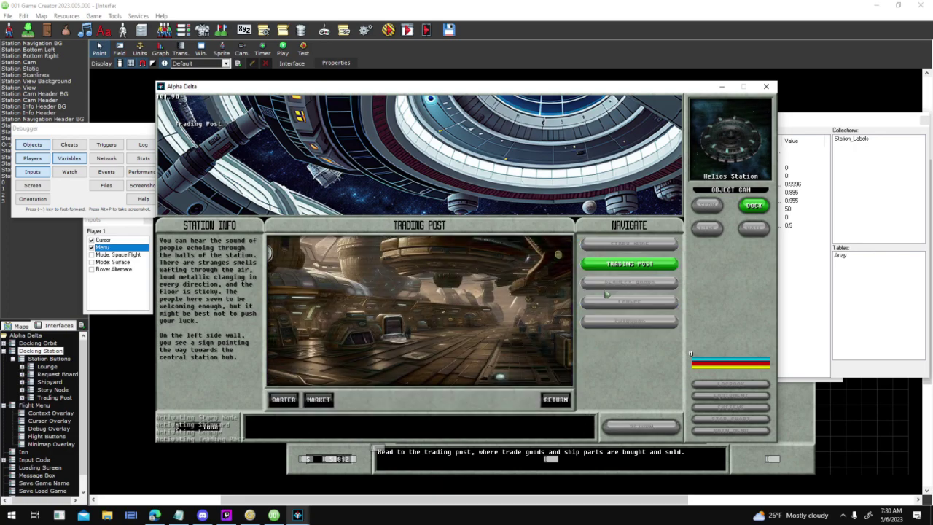
pyautogui.click(555, 399)
pyautogui.click(611, 303)
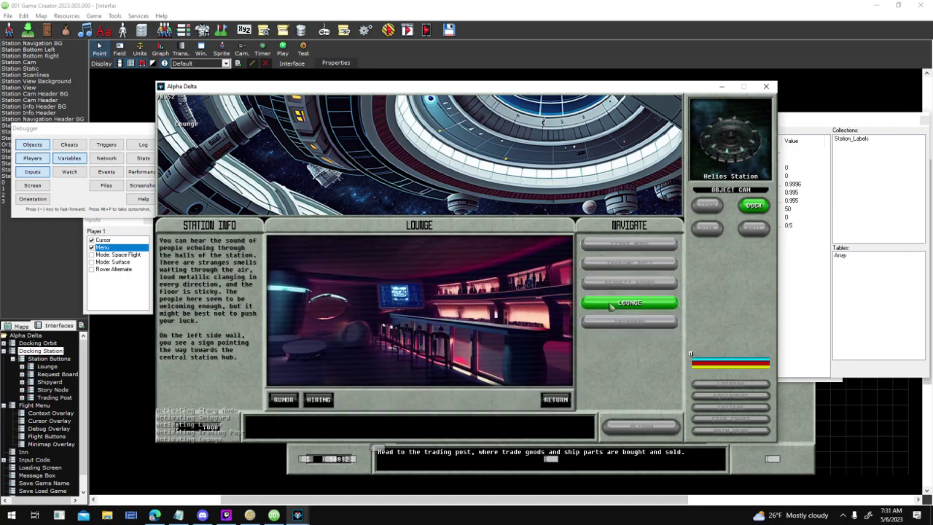
pyautogui.click(555, 399)
pyautogui.click(630, 320)
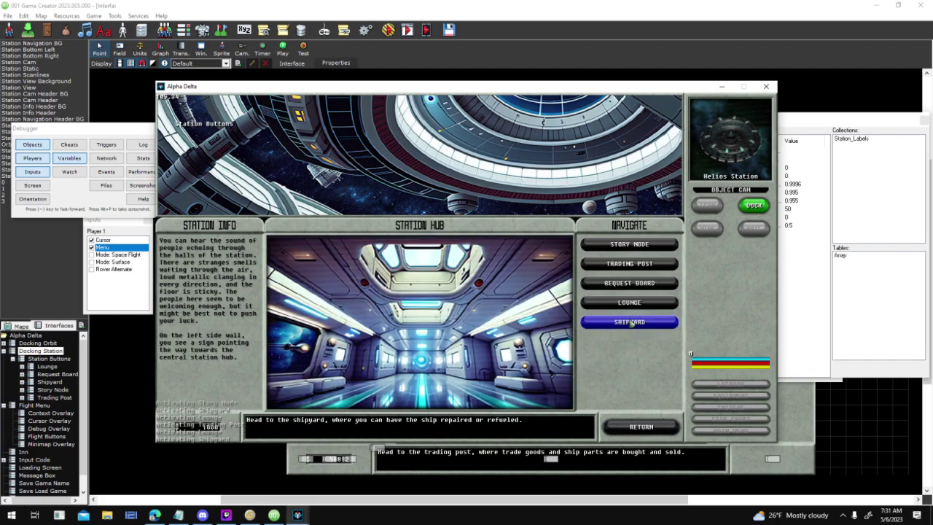
# - Leave and redock at Helios Station repeatedly to recheck the static transition, ending back in space
pyautogui.click(751, 206)
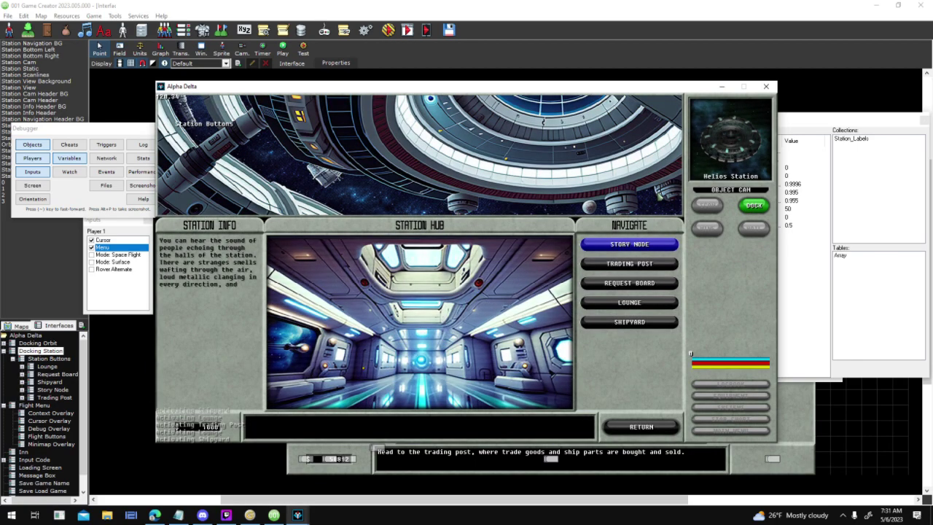
pyautogui.click(753, 205)
pyautogui.click(753, 205)
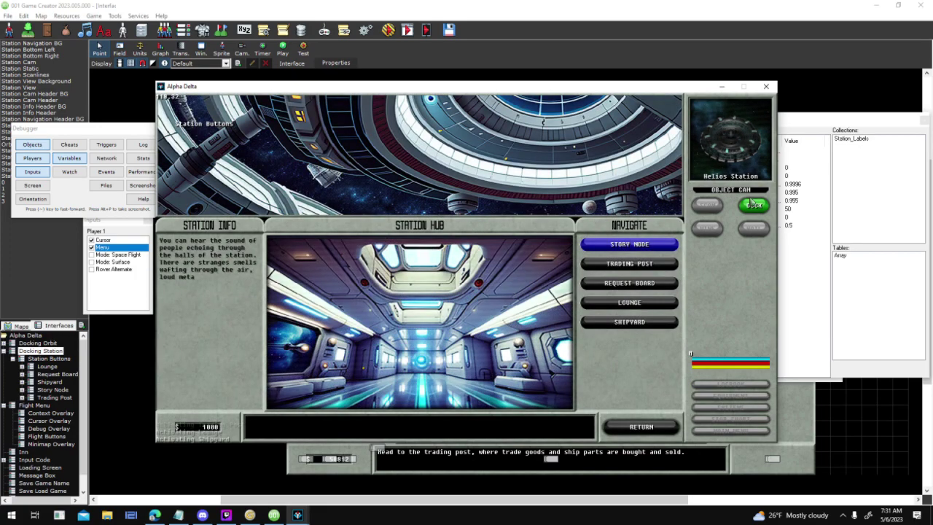
pyautogui.click(752, 206)
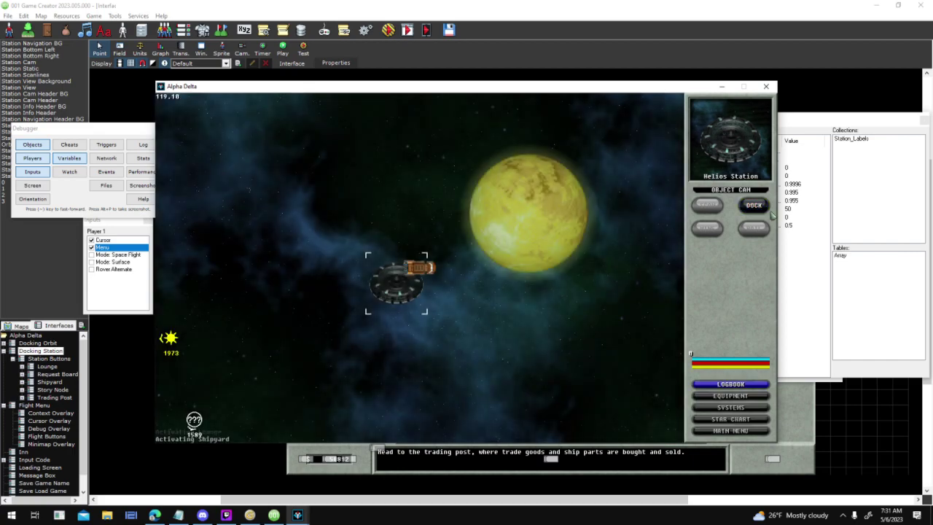
pyautogui.click(766, 211)
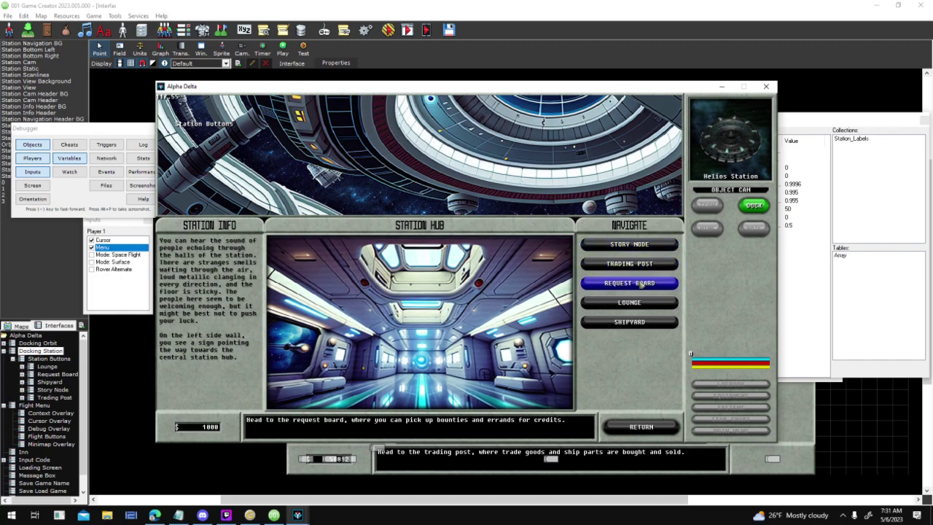
pyautogui.click(629, 263)
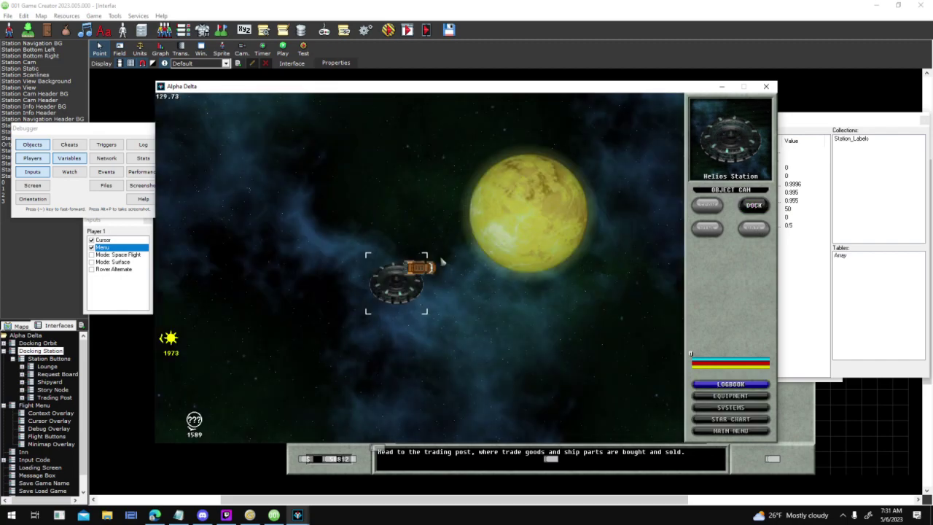
# - In To Do.txt, add the space station static transition marked X and the orbit menu static transition marked -, and save the file
pyautogui.click(179, 514)
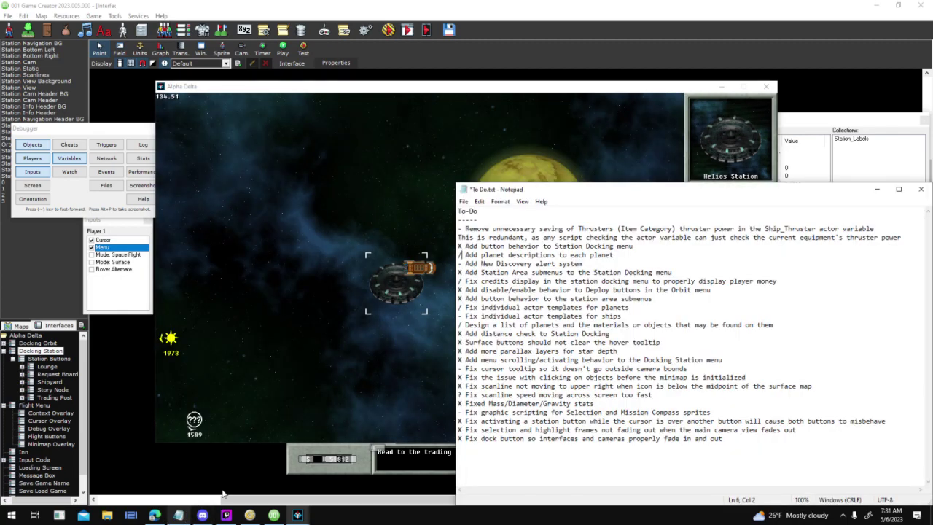
pyautogui.click(721, 439)
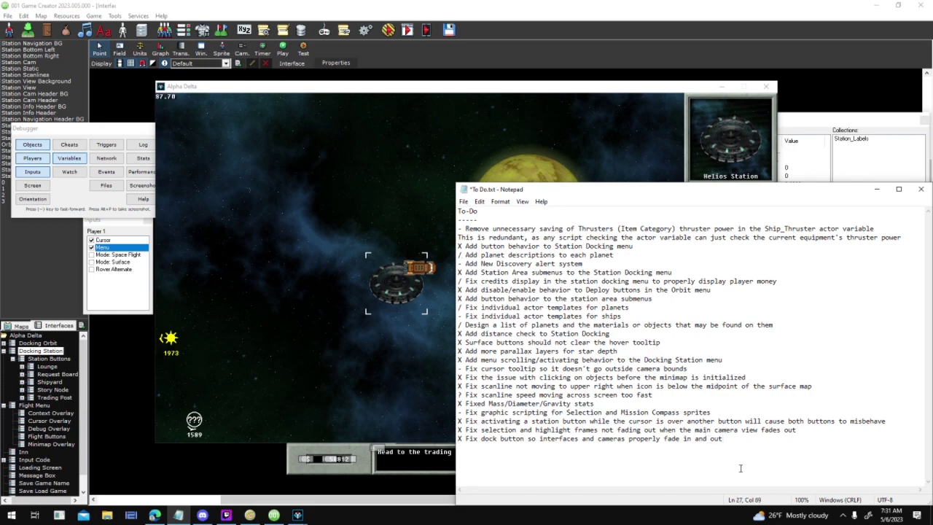
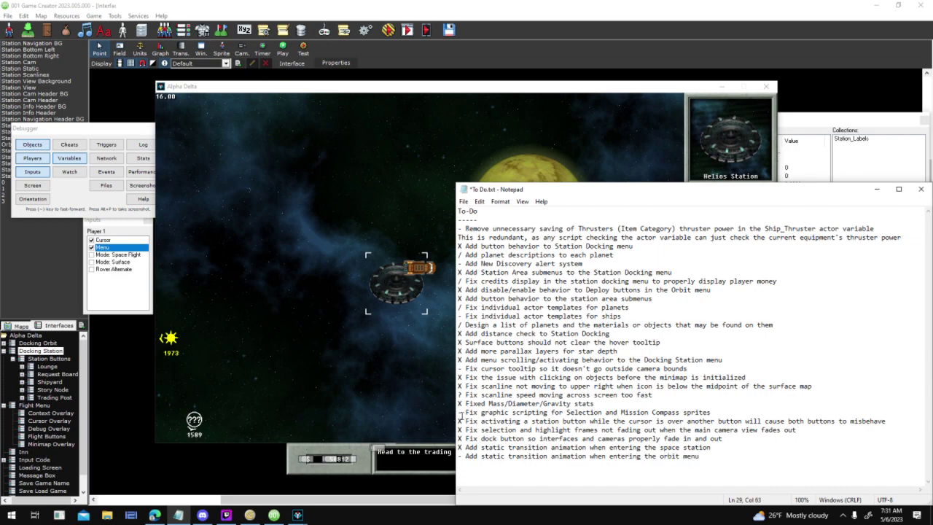
pyautogui.click(464, 202)
pyautogui.click(481, 247)
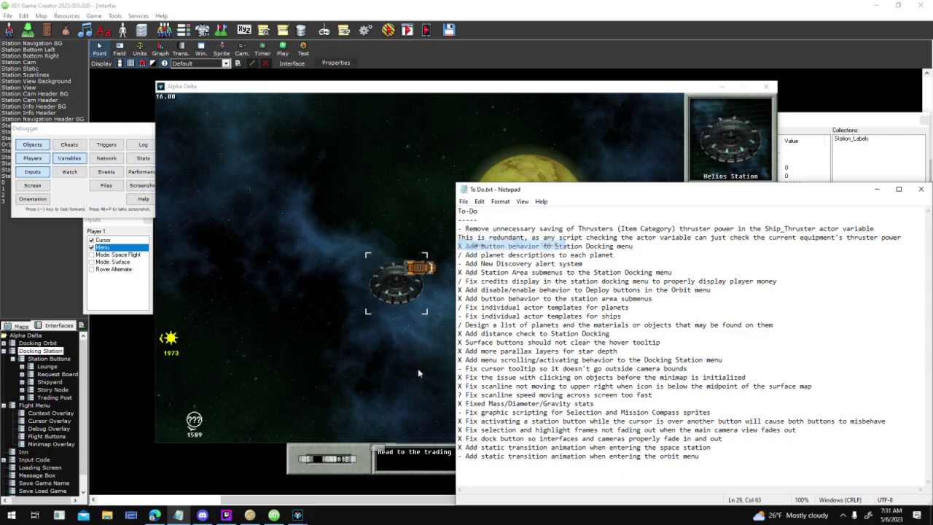
# - Switch to Genetica 4 Studio and render all 100 frames of the static animation to memory at a resolution of 320
pyautogui.click(250, 515)
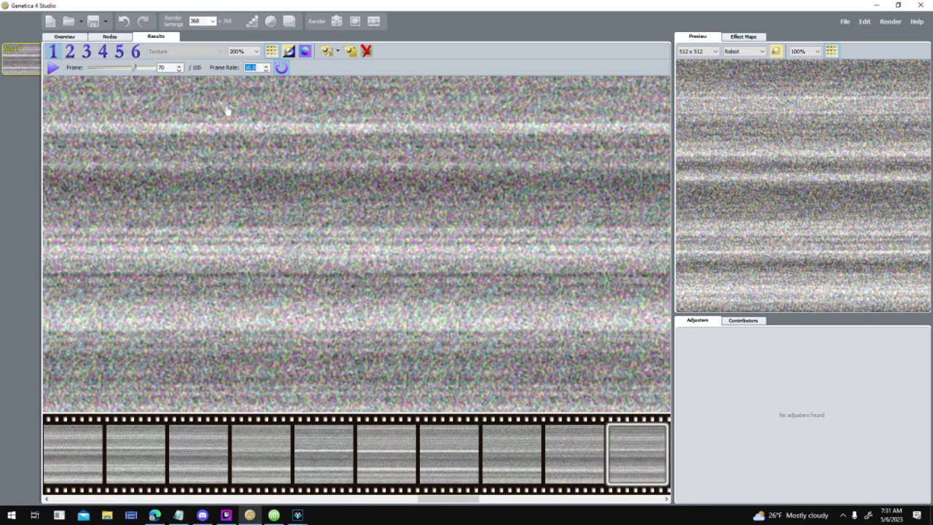
pyautogui.click(207, 21)
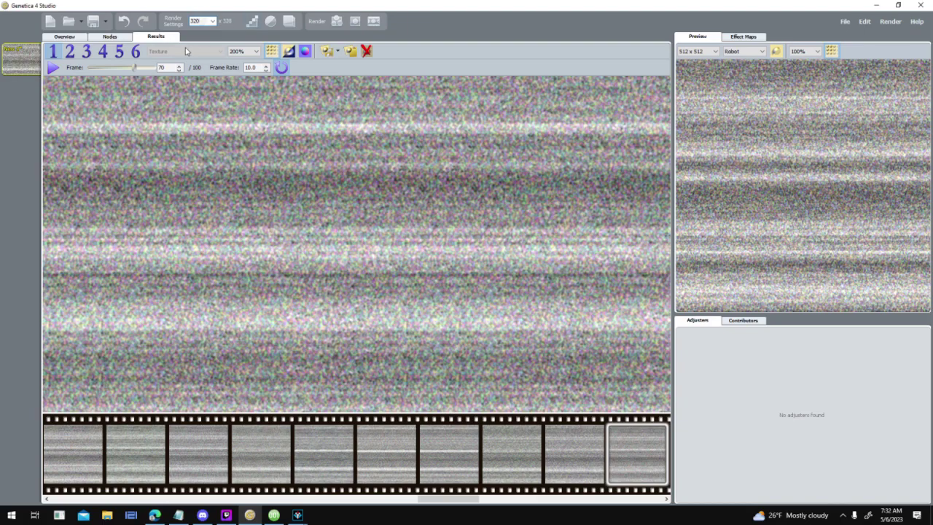
pyautogui.click(374, 21)
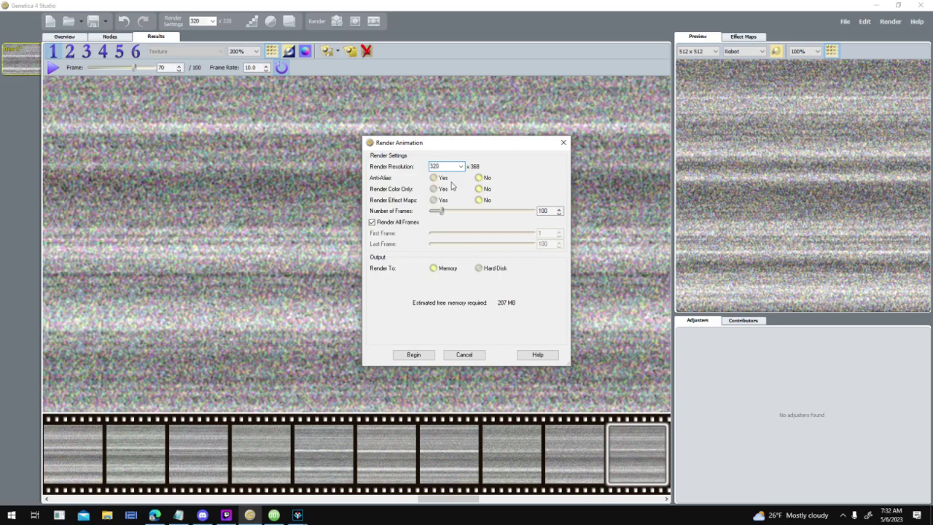
pyautogui.click(424, 357)
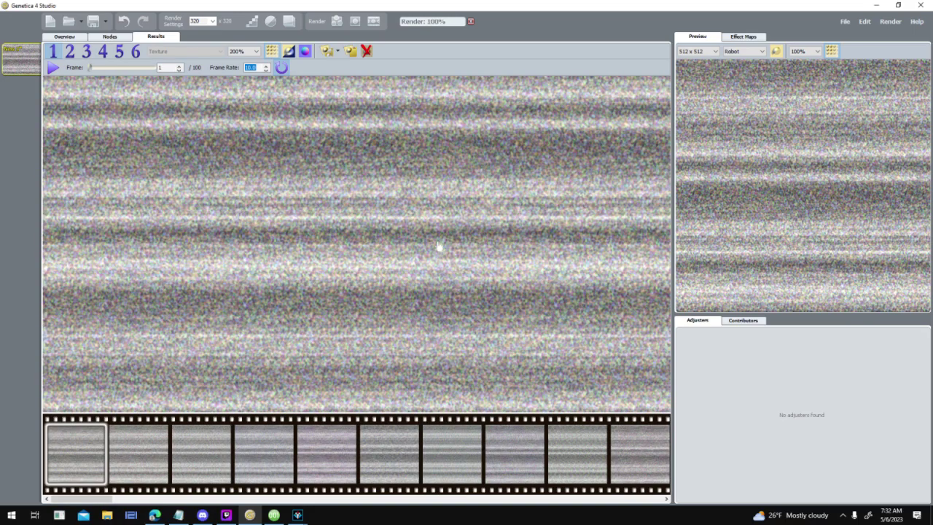
# - Start exporting the animation as a PNG image sequence and browse to the Alpha Delta Assets Animations folder
pyautogui.click(326, 51)
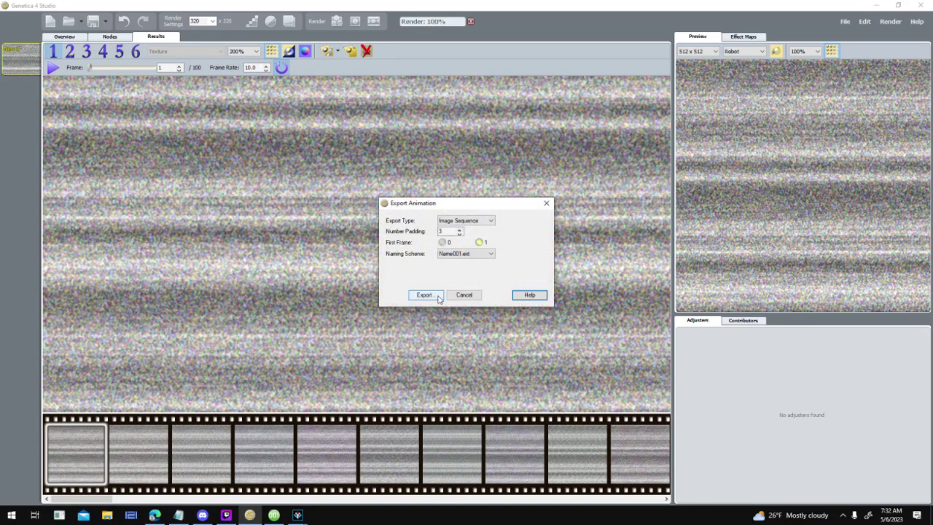
pyautogui.click(425, 294)
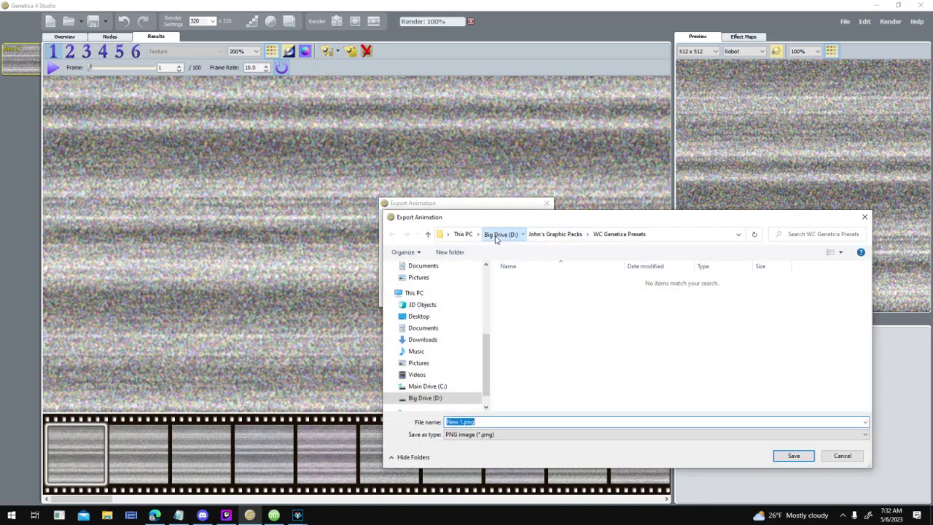
pyautogui.click(500, 235)
pyautogui.click(549, 283)
pyautogui.doubleClick(550, 284)
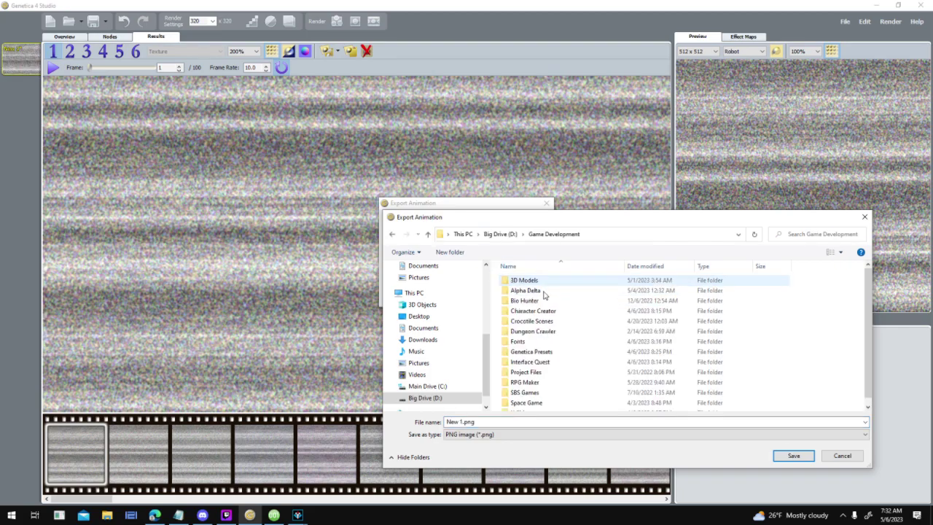
pyautogui.doubleClick(549, 290)
pyautogui.doubleClick(549, 289)
pyautogui.doubleClick(548, 290)
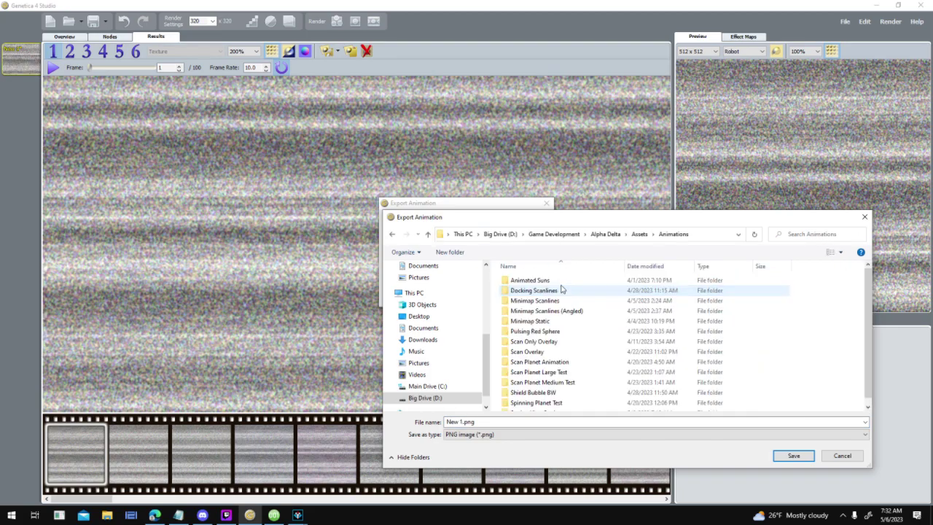
pyautogui.scroll(-1, 828, 384)
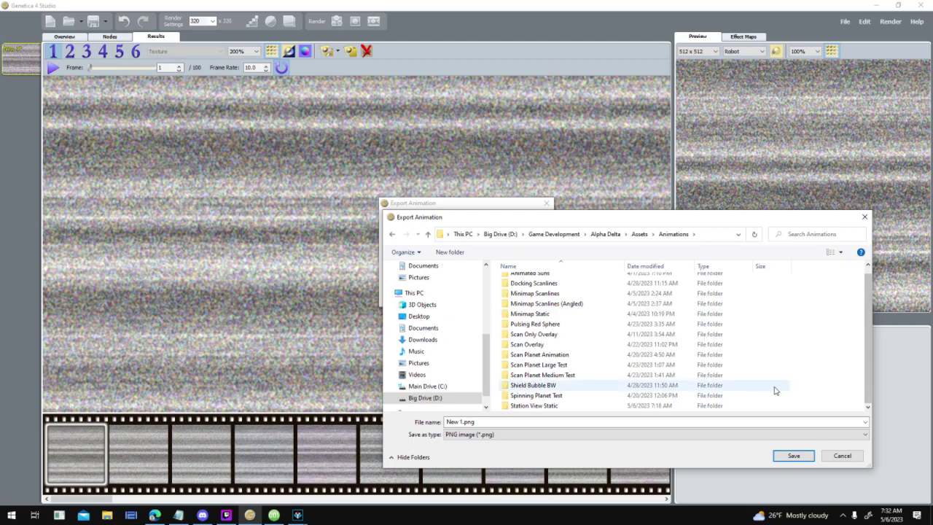
# - Create an "Orbit View Static" folder there and export the image sequence into it under the name "Orbit View Static"
pyautogui.rightClick(817, 360)
pyautogui.moveTo(849, 485)
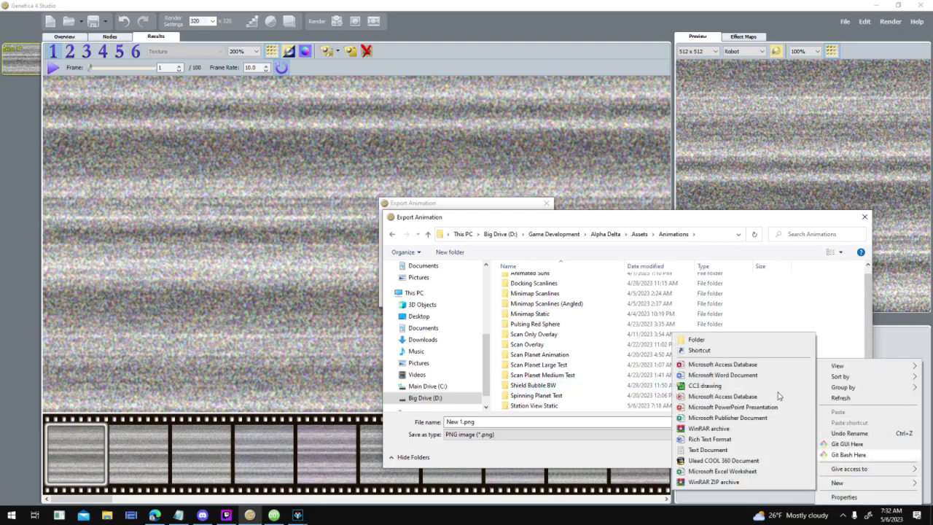
pyautogui.click(776, 335)
pyautogui.write('0')
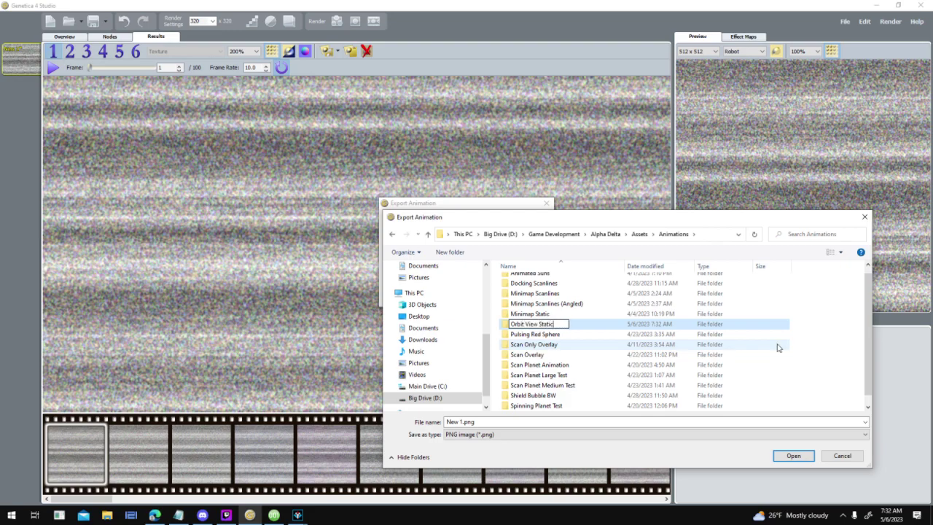
pyautogui.write('rbit View Static')
pyautogui.press('Return')
pyautogui.press('Return')
pyautogui.click(697, 419)
pyautogui.write('0rbit View Static')
pyautogui.press('Return')
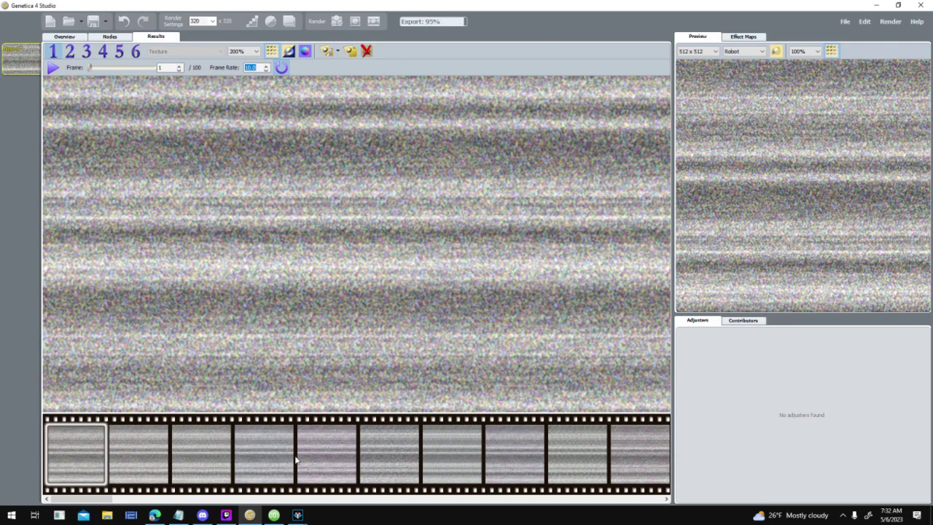
# - Switch to 001 Game Creator and open the Docking Orbit interface
pyautogui.moveTo(273, 516)
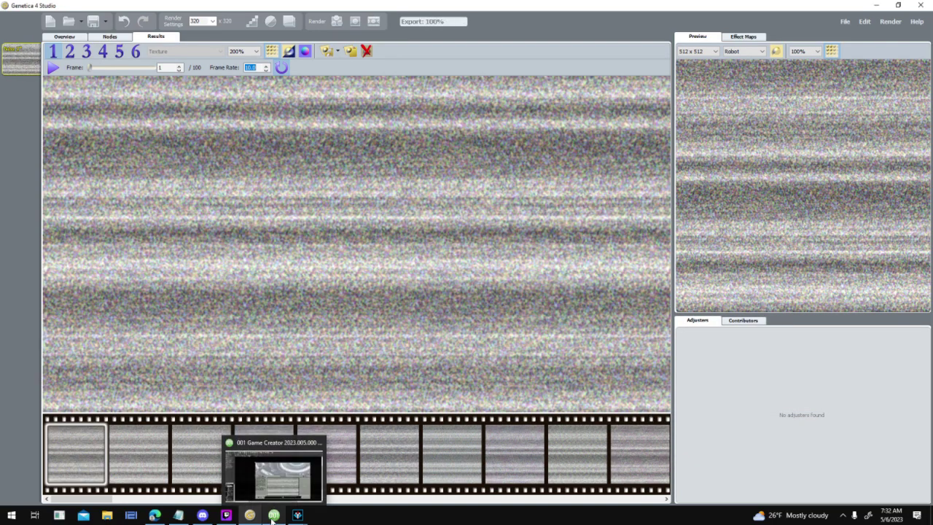
pyautogui.click(273, 516)
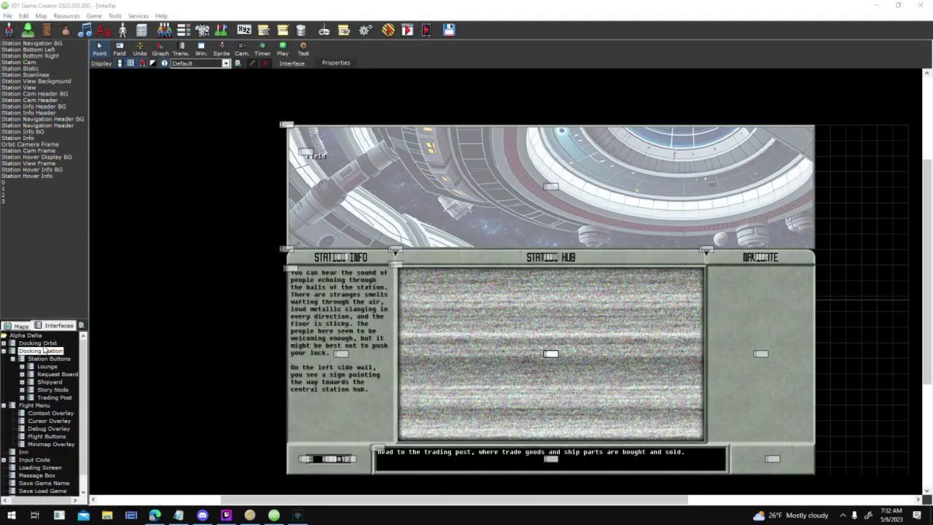
pyautogui.click(40, 344)
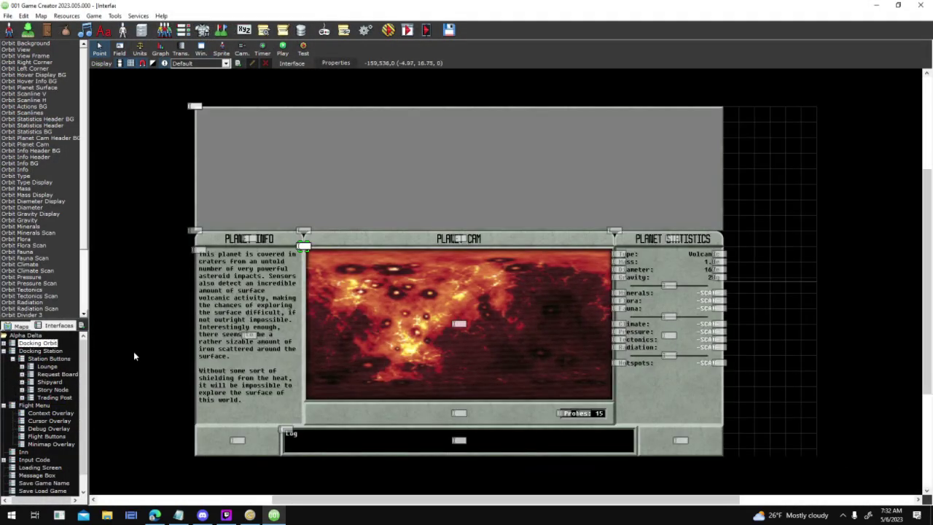
# - Duplicate the FX_Static_StationView sprite and name the copy FX_Static_OrbitView
pyautogui.doubleClick(368, 177)
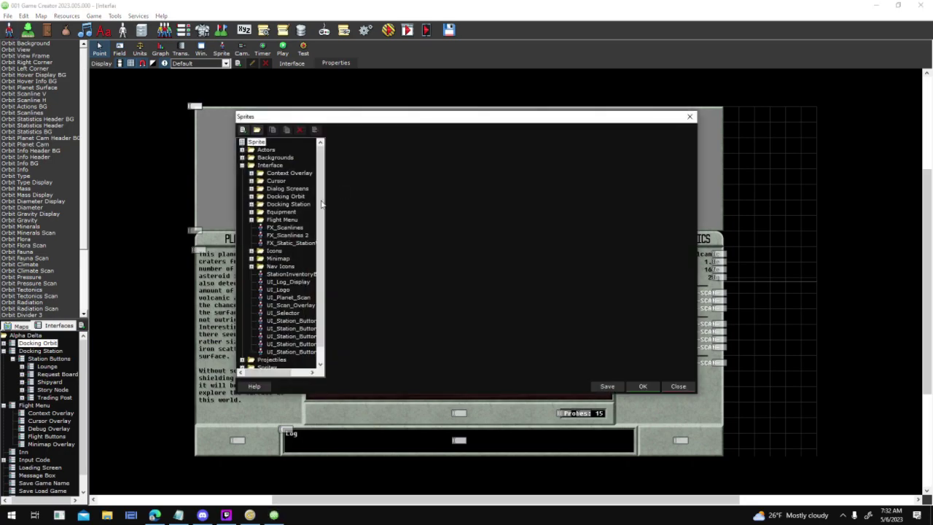
pyautogui.click(303, 246)
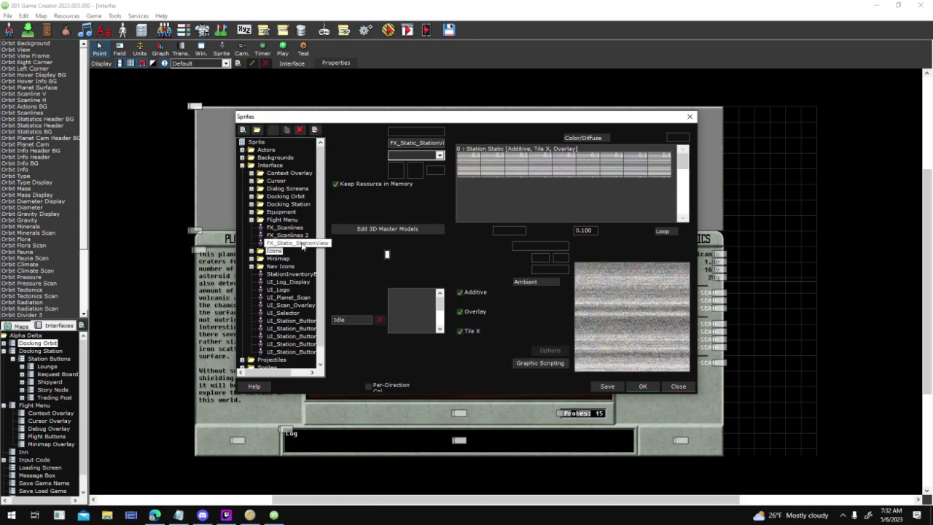
pyautogui.click(287, 131)
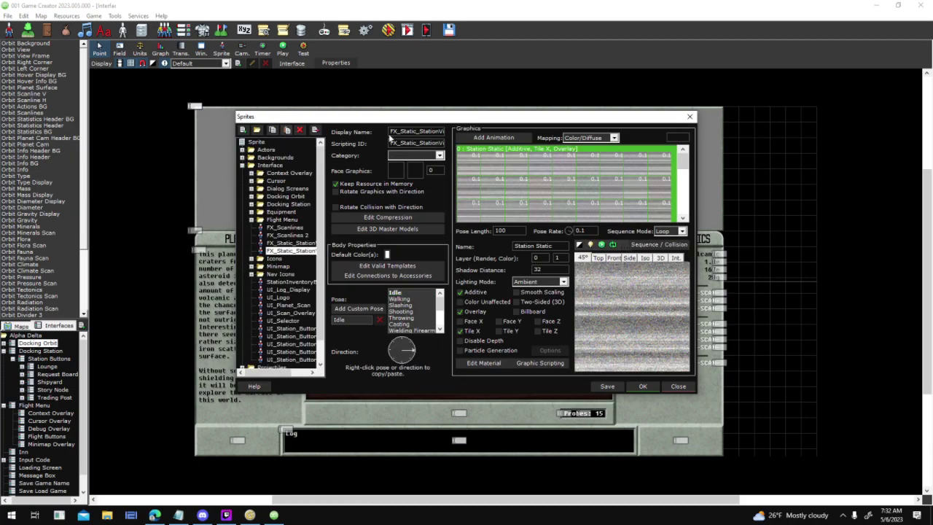
pyautogui.click(421, 133)
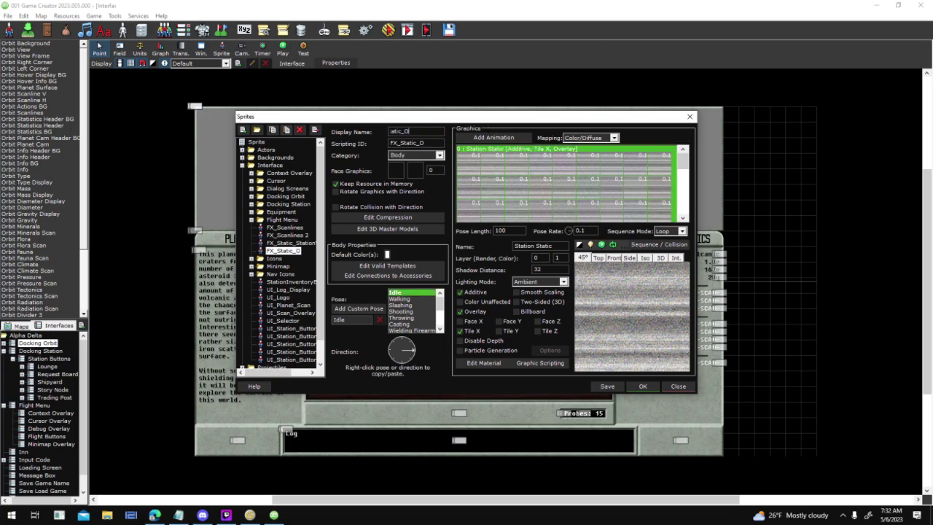
# - Replace the sprite's Station Static animation with a new animation made from all the Orbit View Static frames
pyautogui.rightClick(515, 150)
pyautogui.click(565, 256)
pyautogui.click(493, 291)
pyautogui.click(504, 140)
pyautogui.click(519, 182)
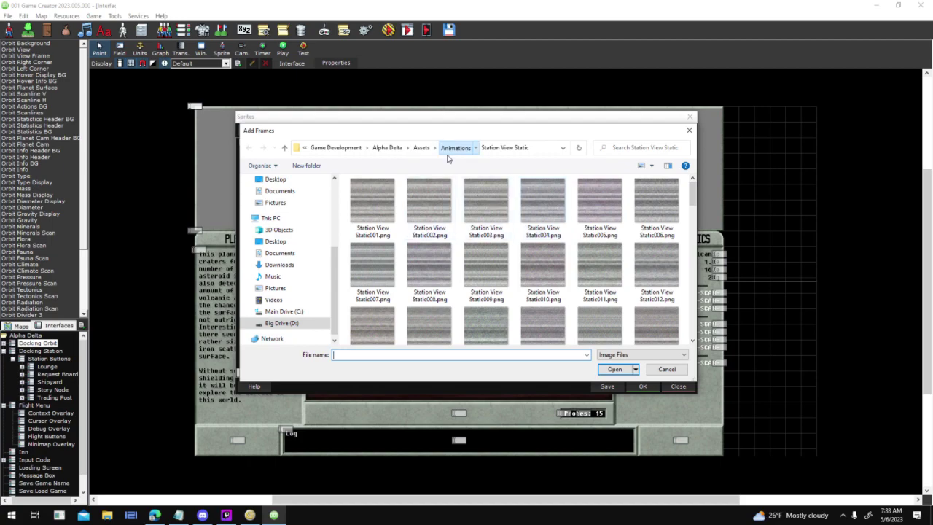
pyautogui.click(451, 151)
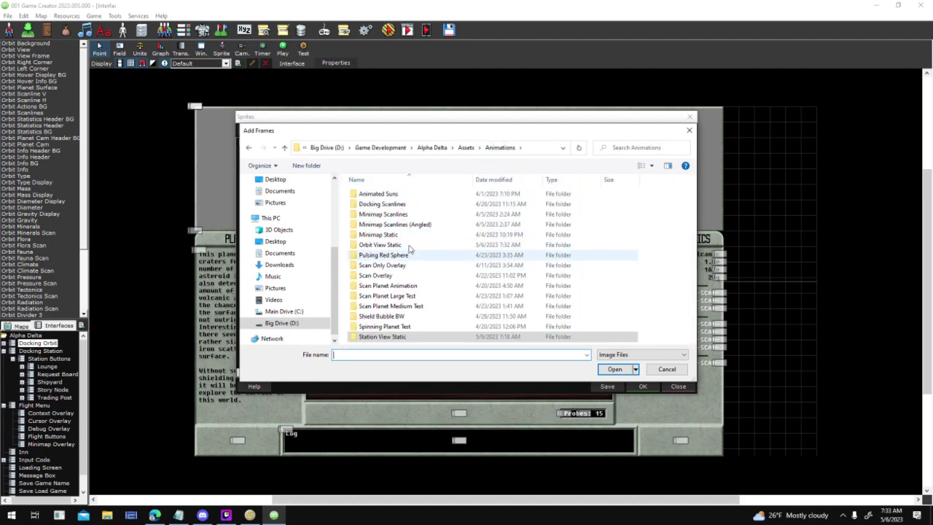
pyautogui.doubleClick(379, 245)
pyautogui.hotkey('ctrl', 'a')
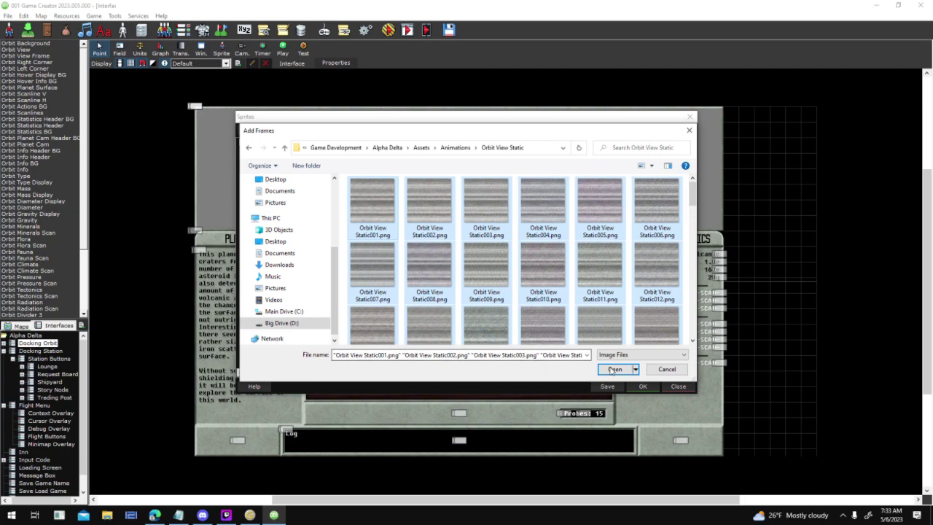
pyautogui.click(615, 369)
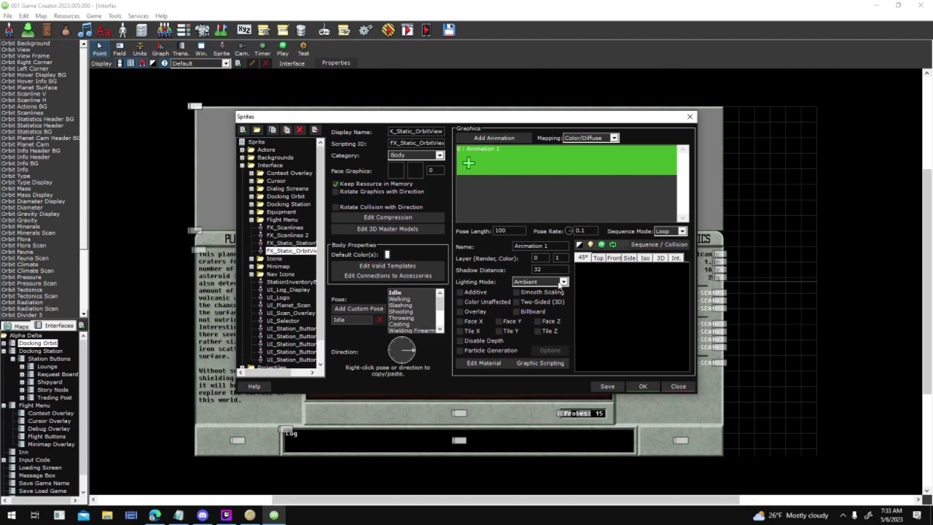
# - Set the new animation's lighting mode to Disabled and enable Additive, Overlay and Tile X
pyautogui.click(562, 282)
pyautogui.click(539, 295)
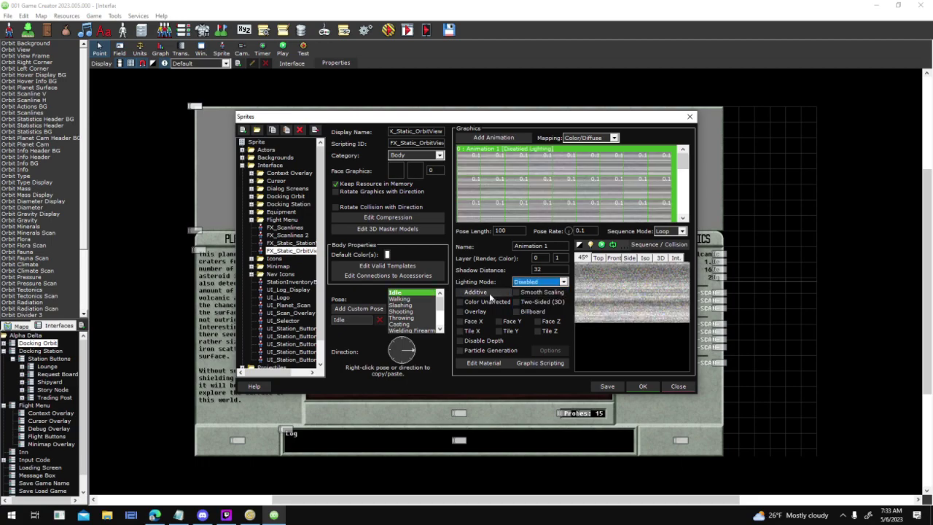
pyautogui.click(486, 311)
pyautogui.click(481, 332)
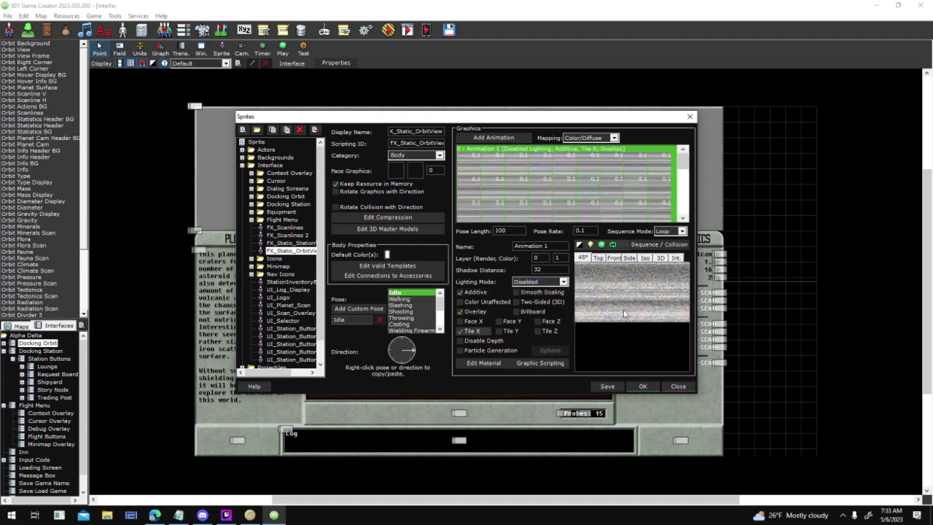
# - Set the animation's node position to 0, 0, 0 in the Sequence Editor, check its views, and accept the sprite changes
pyautogui.click(270, 205)
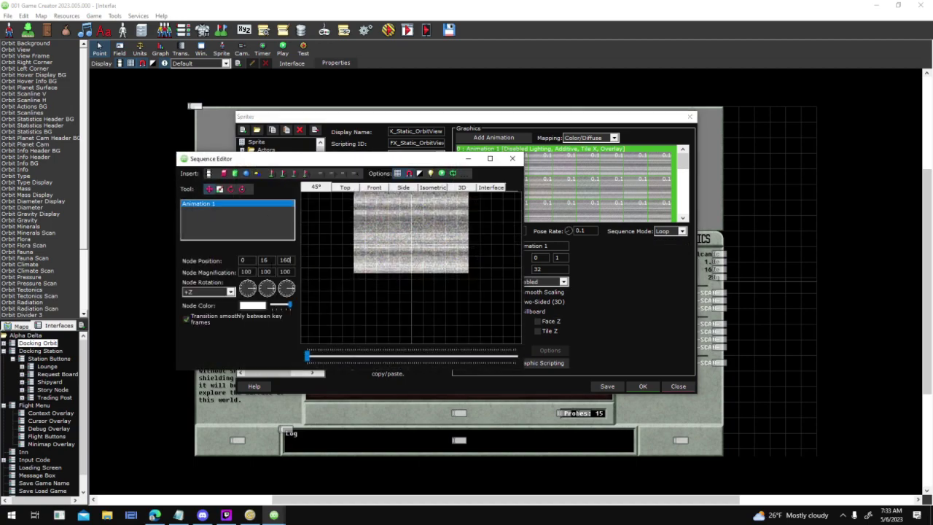
pyautogui.write('0')
pyautogui.hotkey('shift', 'Tab')
pyautogui.write('0')
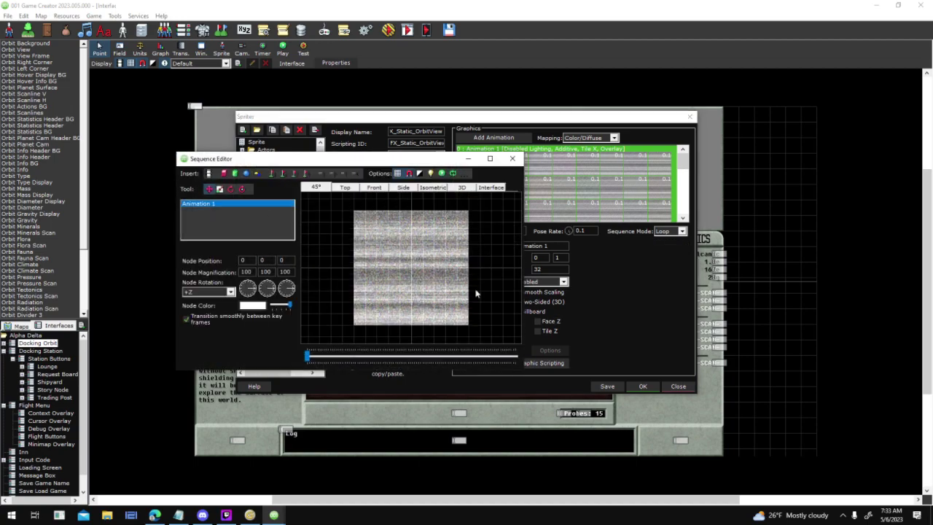
pyautogui.moveTo(413, 159); pyautogui.dragTo(327, 137)
pyautogui.click(475, 313)
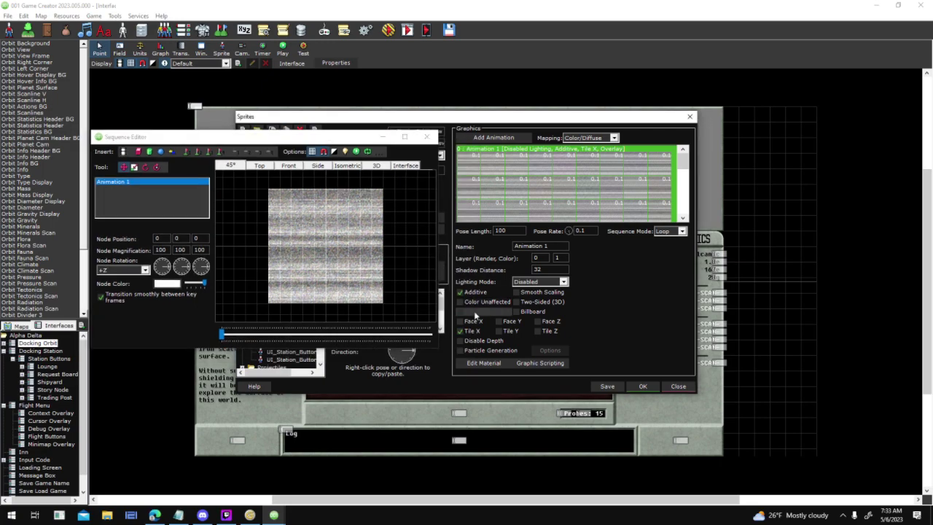
pyautogui.click(266, 167)
pyautogui.click(318, 166)
pyautogui.click(289, 165)
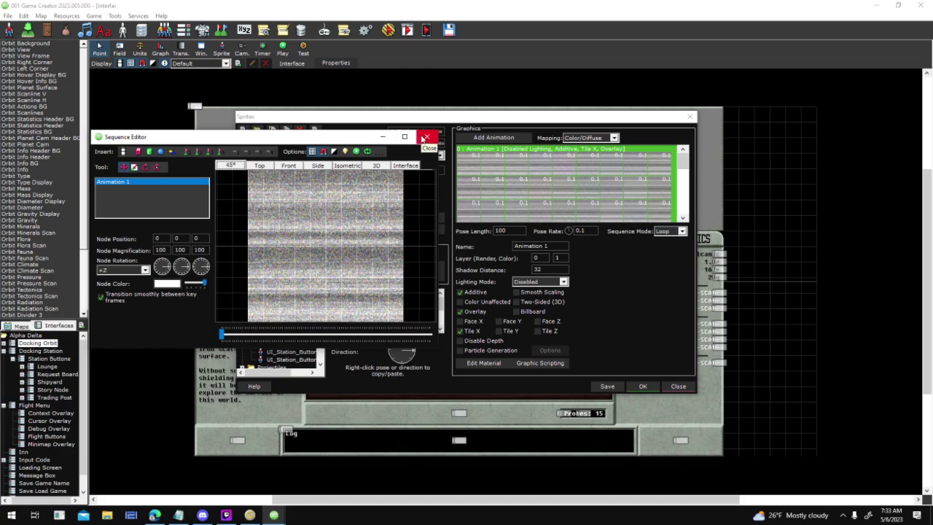
pyautogui.click(425, 137)
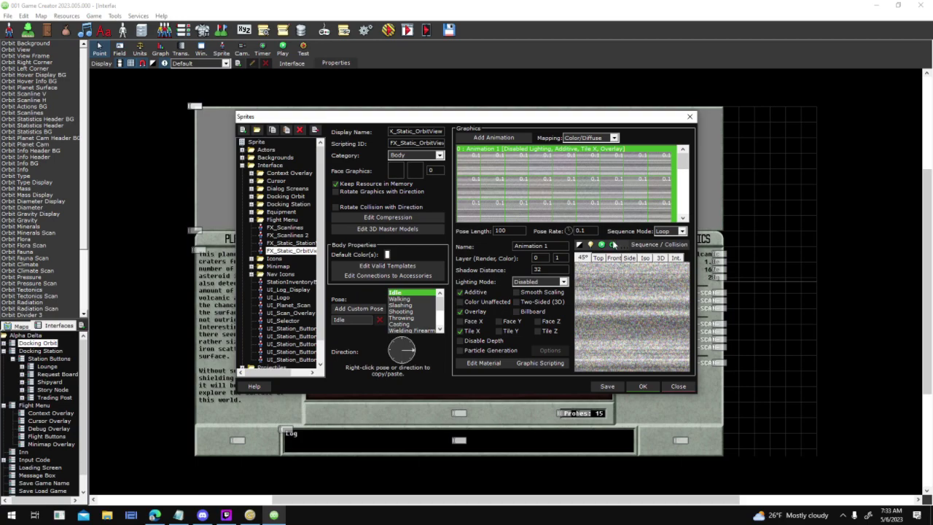
pyautogui.click(644, 386)
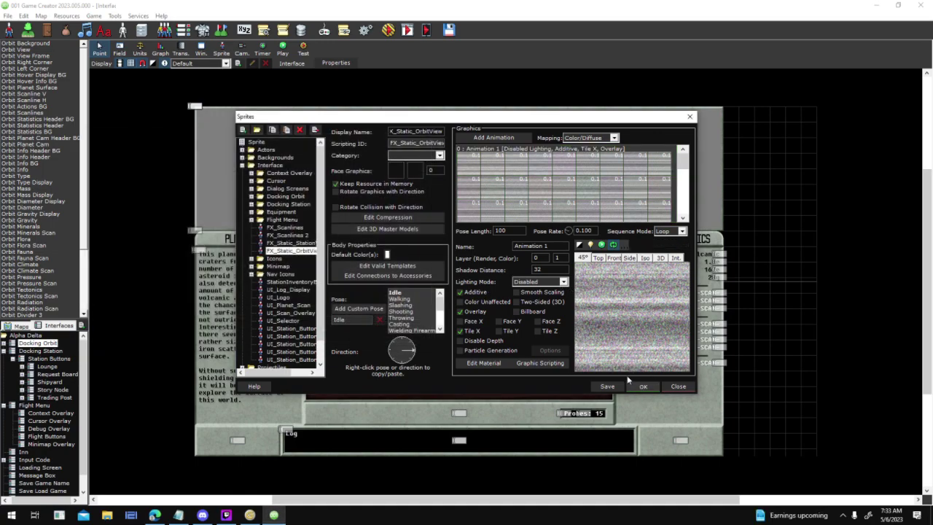
pyautogui.click(643, 386)
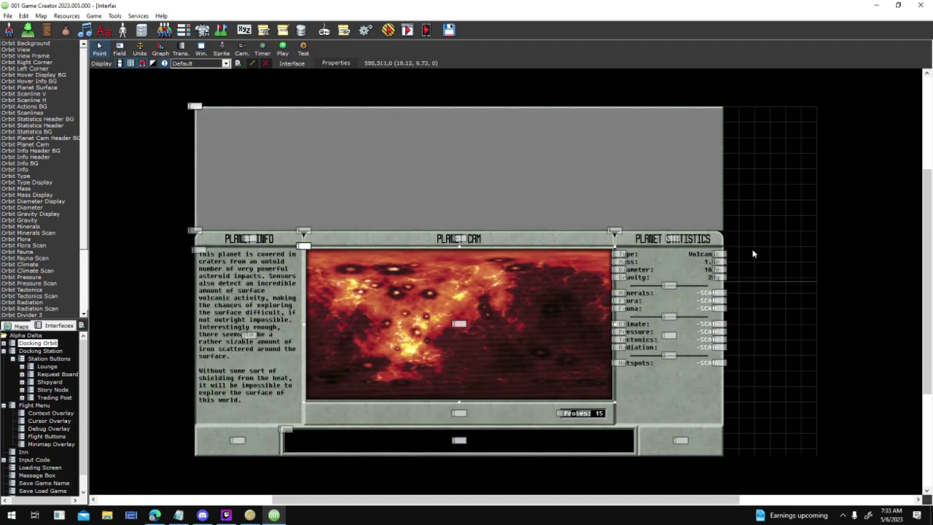
# - Place a copy of the orbit camera frame field and set its sprite to FX_Static_OrbitView
pyautogui.click(504, 189)
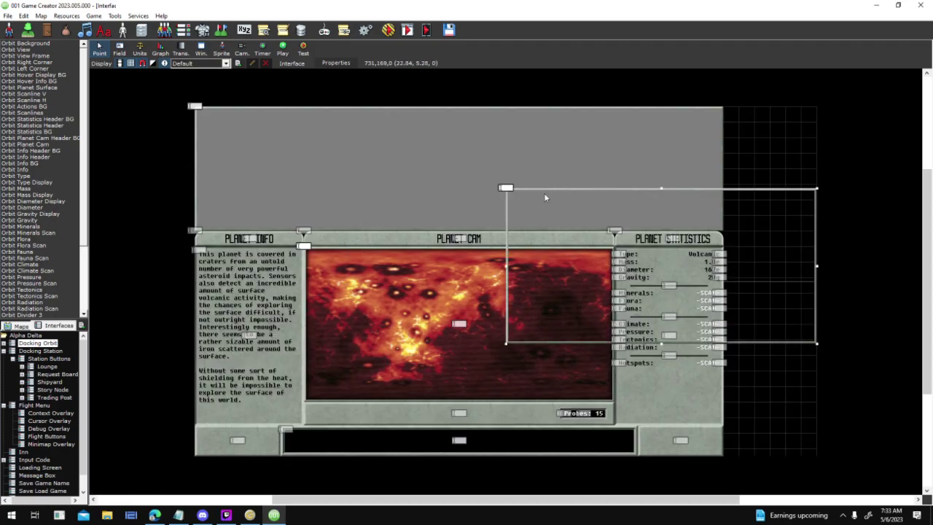
pyautogui.doubleClick(543, 192)
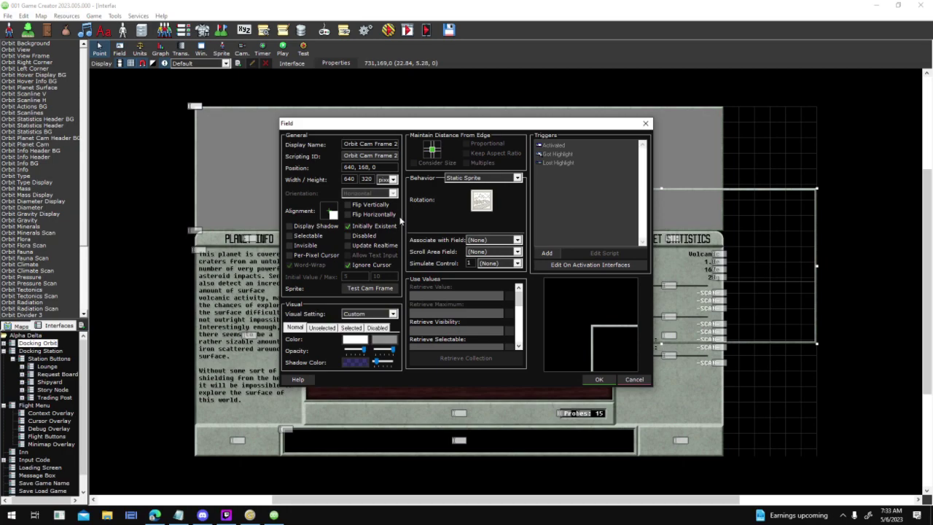
pyautogui.click(383, 290)
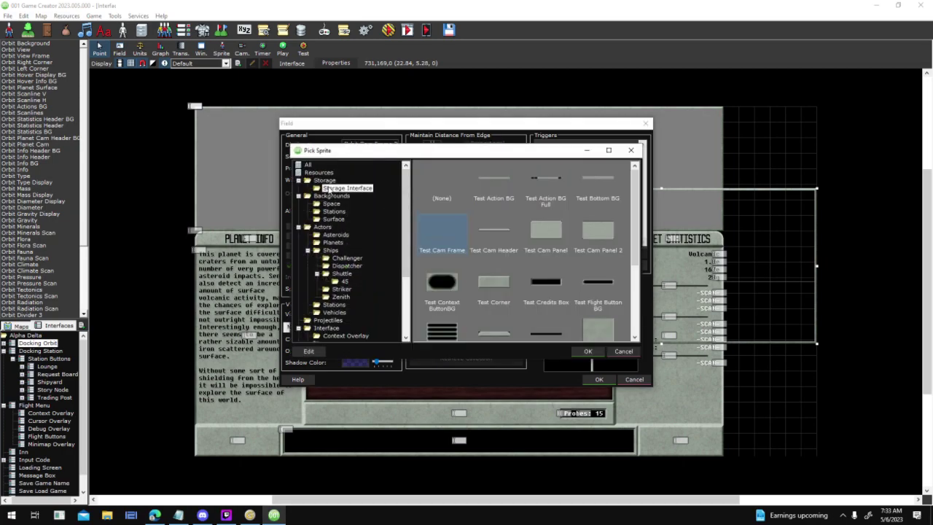
pyautogui.scroll(-4, 350, 244)
pyautogui.click(327, 235)
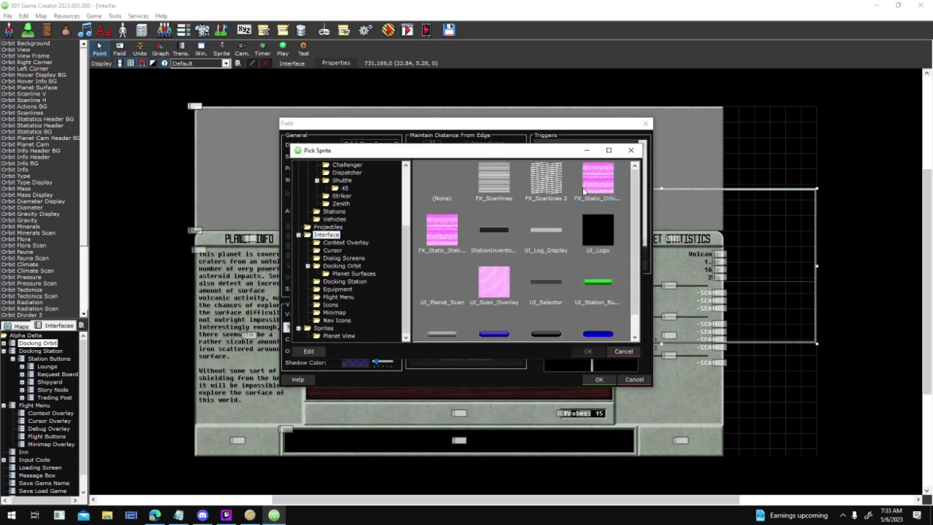
pyautogui.click(588, 351)
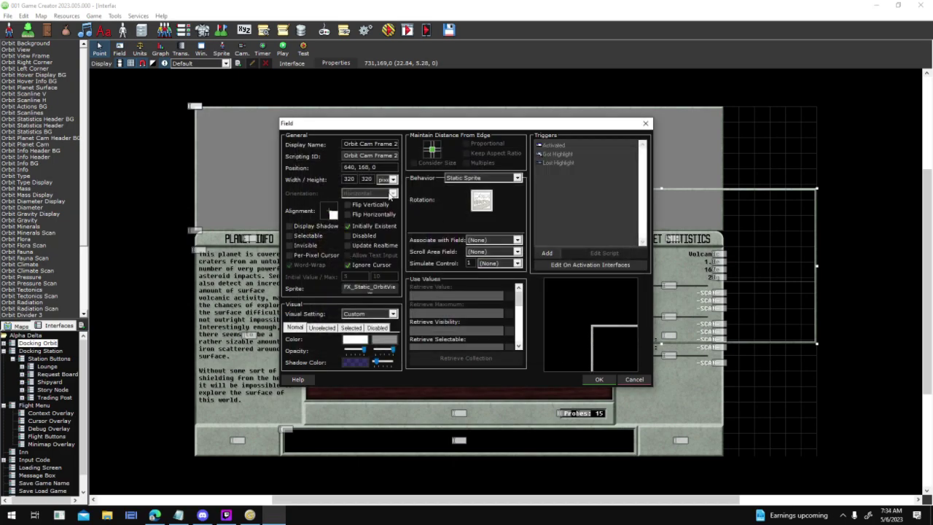
# - Set the copied field's width to 640 pixels, accept it, and align it over the Planet Cam picture
pyautogui.doubleClick(349, 178)
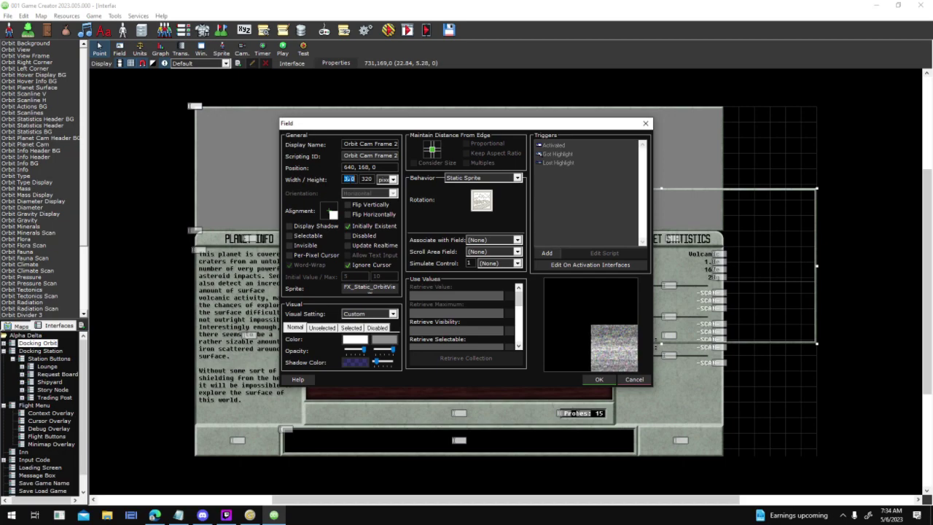
pyautogui.write('640')
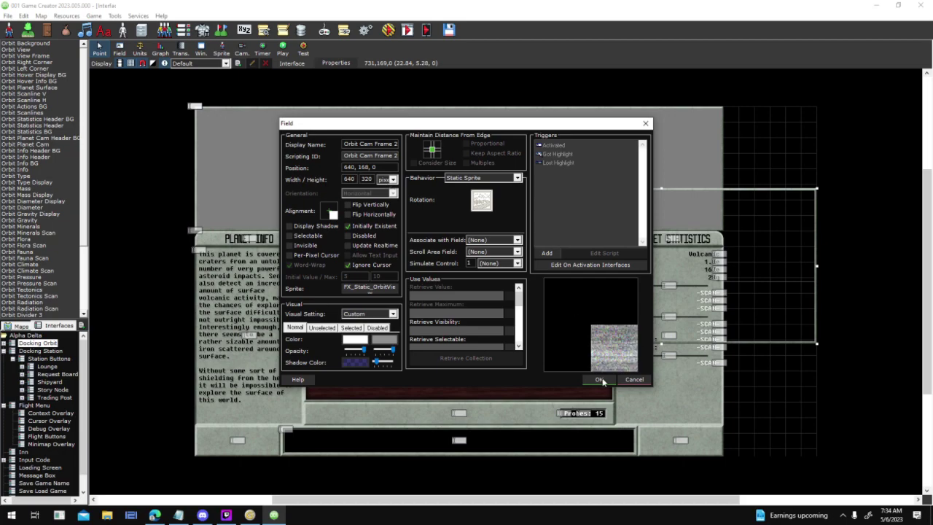
pyautogui.click(599, 379)
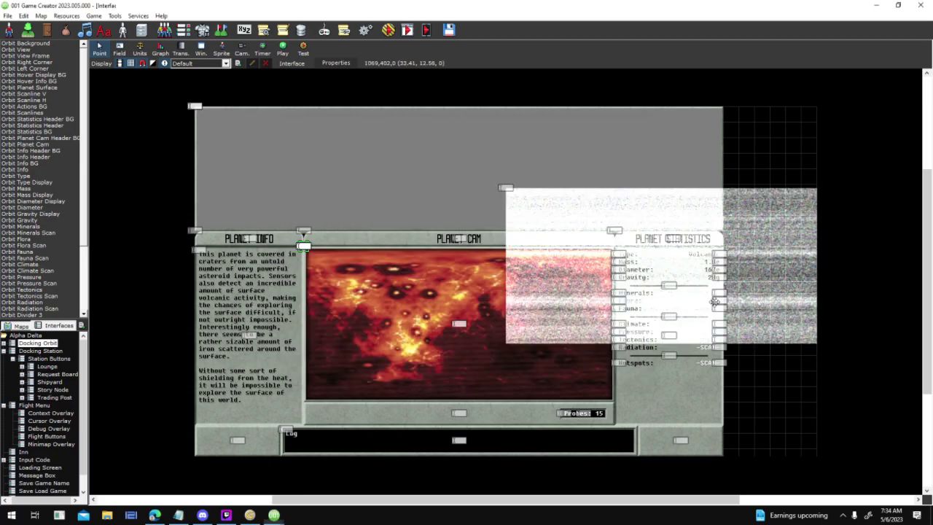
pyautogui.moveTo(715, 301); pyautogui.dragTo(571, 299)
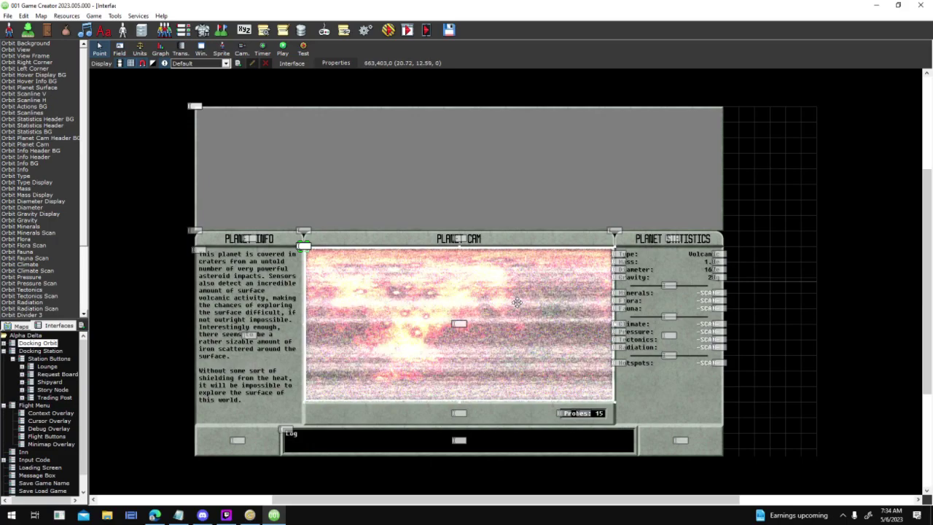
# - Send the static field to the back of the interface's field order
pyautogui.rightClick(517, 305)
pyautogui.moveTo(583, 398)
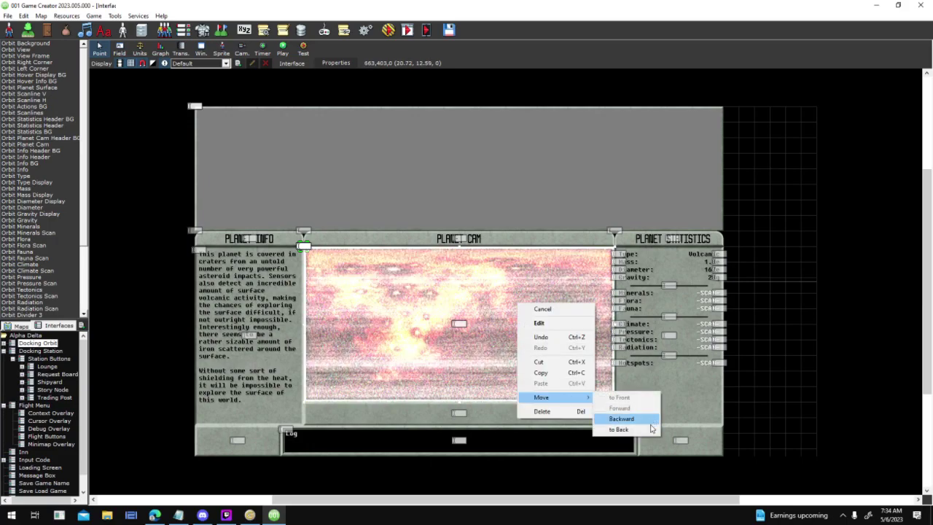
pyautogui.click(648, 432)
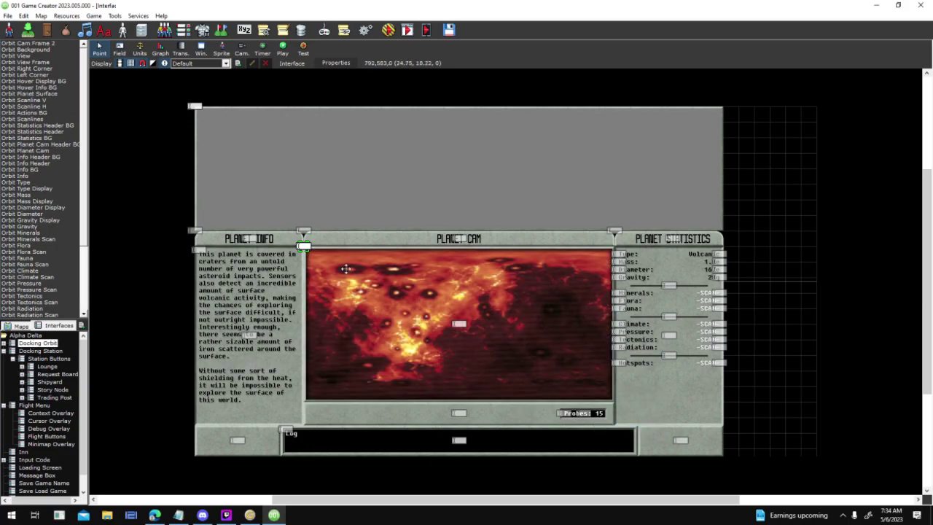
# - Rename the Orbit Cam Frame 2 field as Orbit Static
pyautogui.click(62, 43)
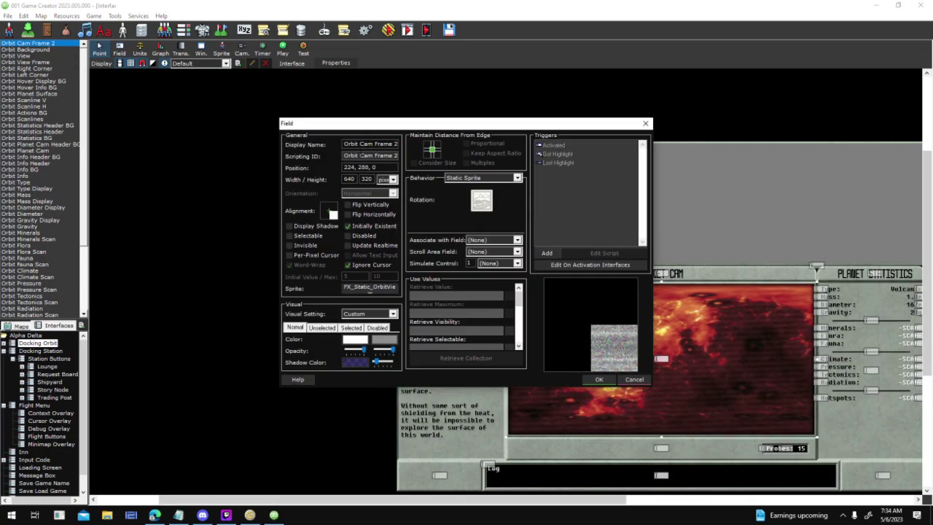
pyautogui.hotkey('ctrl', 'a')
pyautogui.write('Orbit Static')
pyautogui.press('Return')
# - Bring Orbit Static forward one level at a time until it sits just above Orbit Planet Surface and below Orbit Scanline V
pyautogui.rightClick(28, 45)
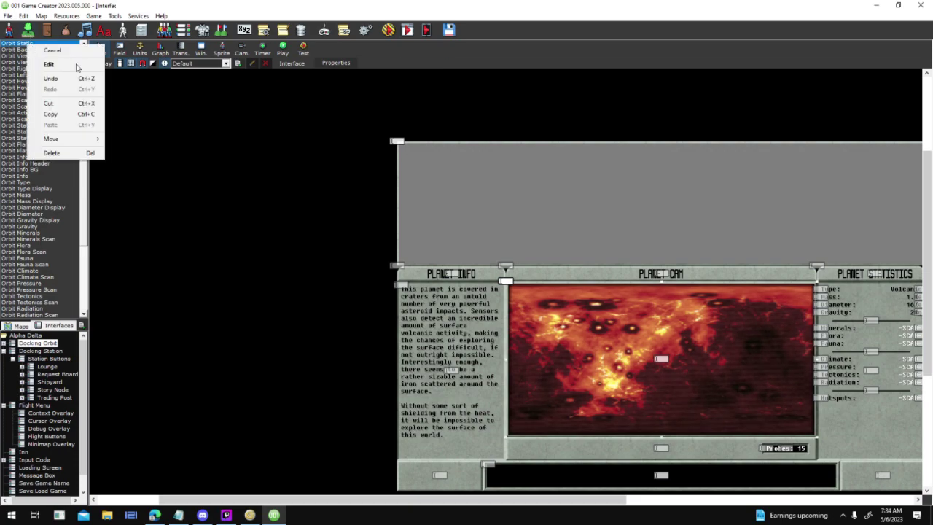
pyautogui.moveTo(73, 139)
pyautogui.click(121, 149)
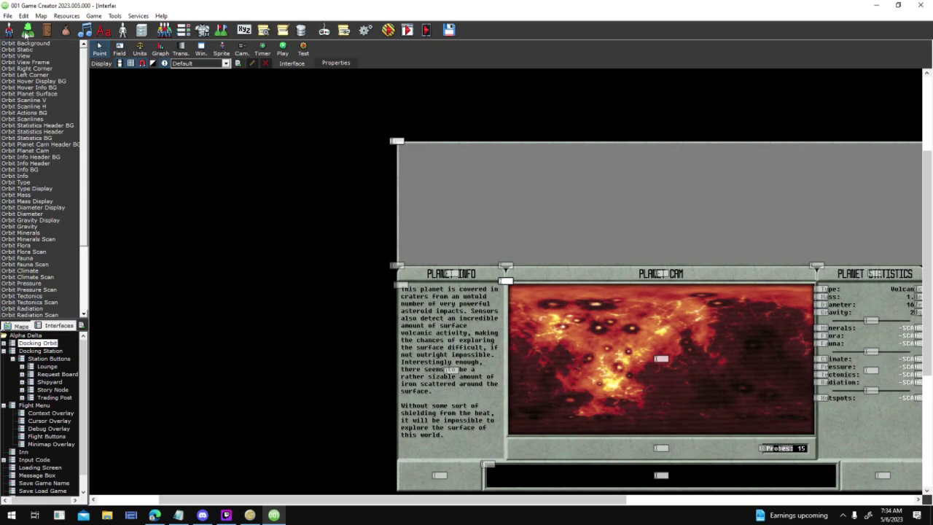
pyautogui.rightClick(41, 50)
pyautogui.moveTo(81, 146)
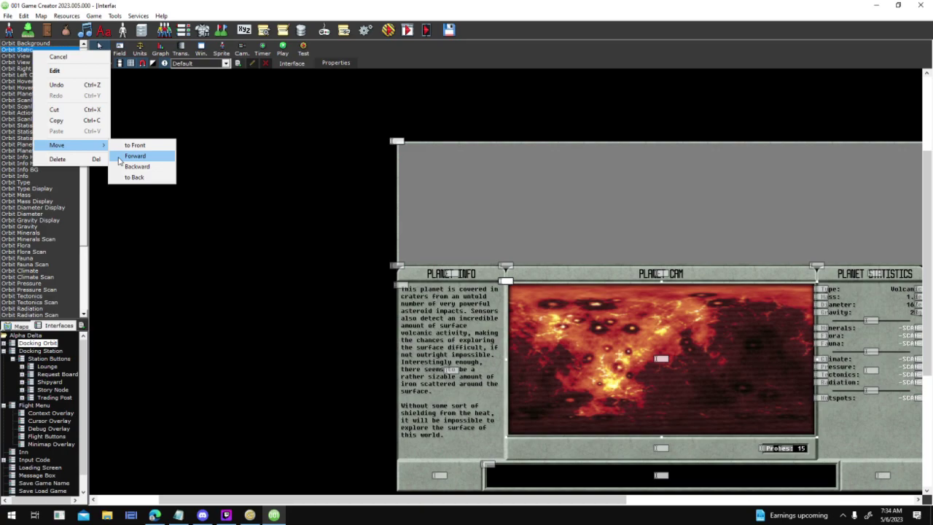
pyautogui.click(146, 155)
pyautogui.rightClick(35, 56)
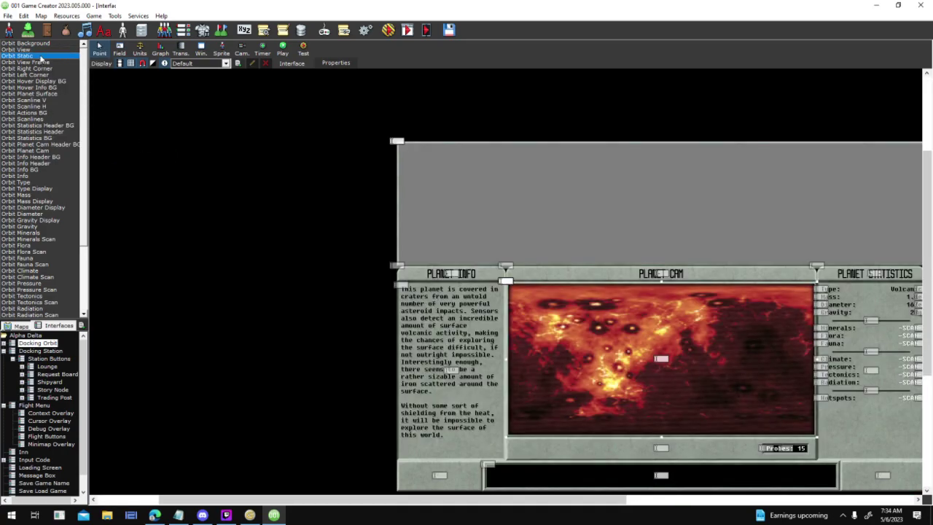
pyautogui.moveTo(108, 151)
pyautogui.click(142, 160)
pyautogui.rightClick(46, 64)
pyautogui.moveTo(80, 156)
pyautogui.click(148, 168)
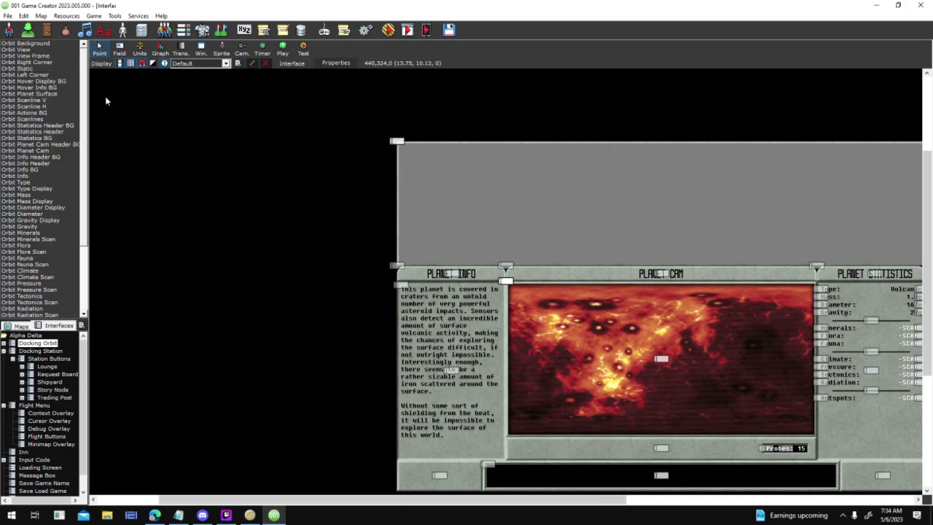
pyautogui.rightClick(48, 70)
pyautogui.moveTo(87, 163)
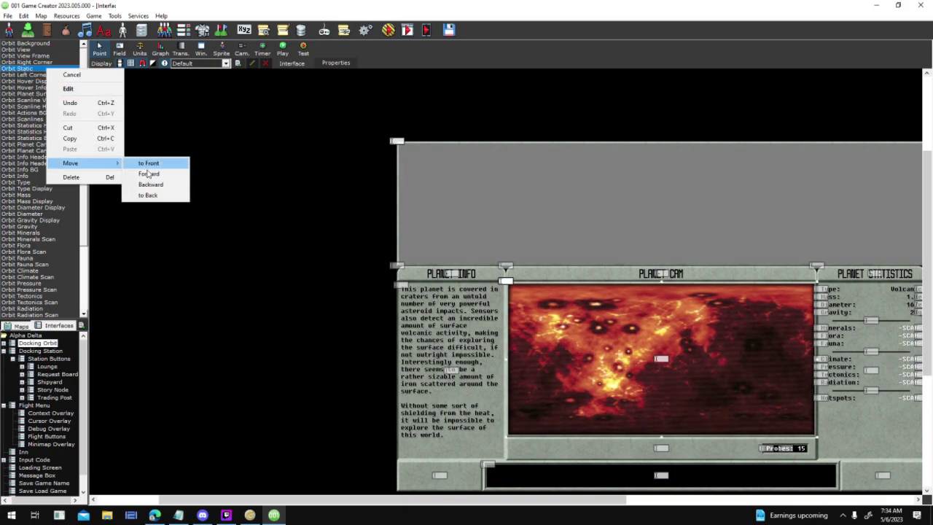
pyautogui.click(149, 174)
pyautogui.rightClick(48, 75)
pyautogui.click(148, 179)
pyautogui.rightClick(51, 82)
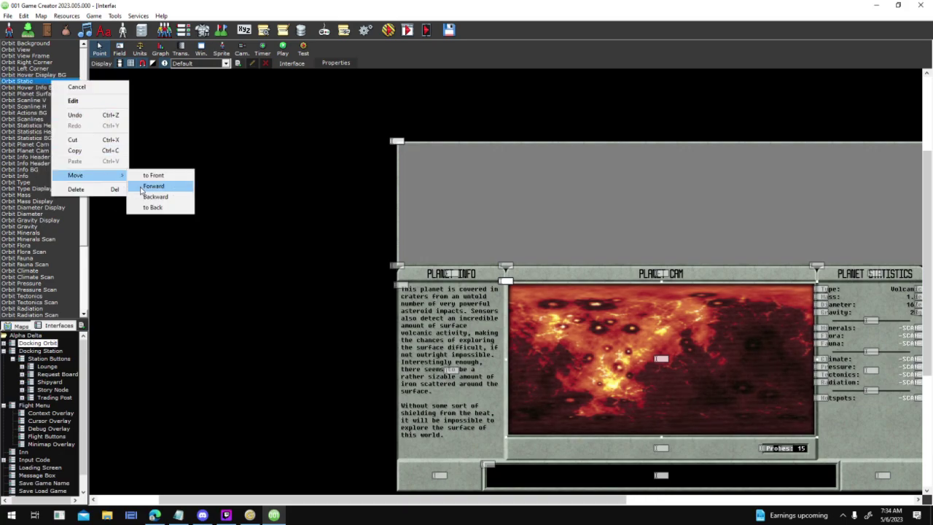
pyautogui.click(148, 185)
pyautogui.rightClick(51, 88)
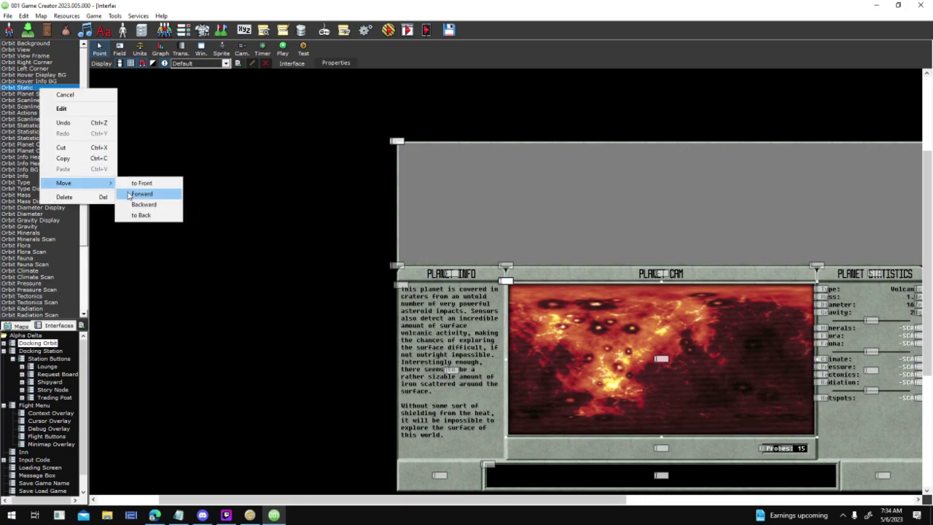
pyautogui.click(149, 192)
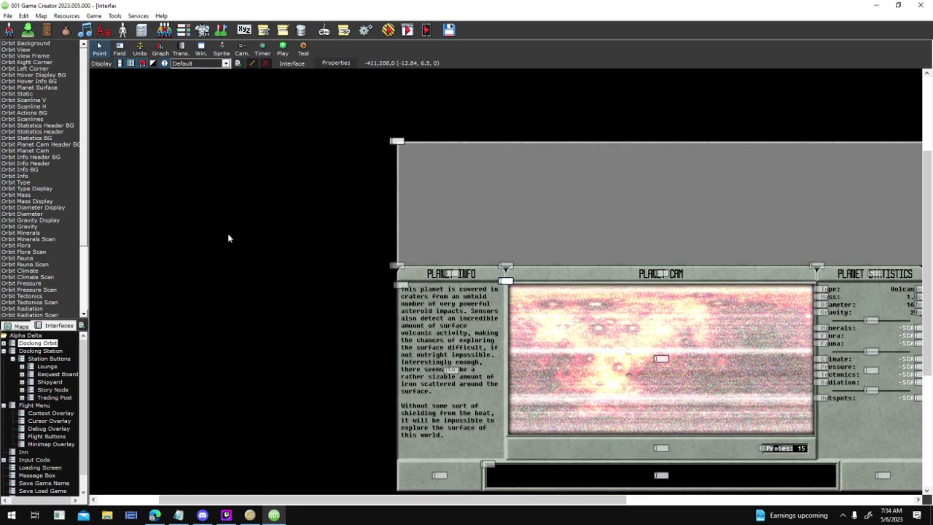
# - Save the Docking Orbit interface, compare its static with the Docking Station interface, and reopen Docking Orbit
pyautogui.moveTo(457, 338); pyautogui.dragTo(257, 277, button='middle')
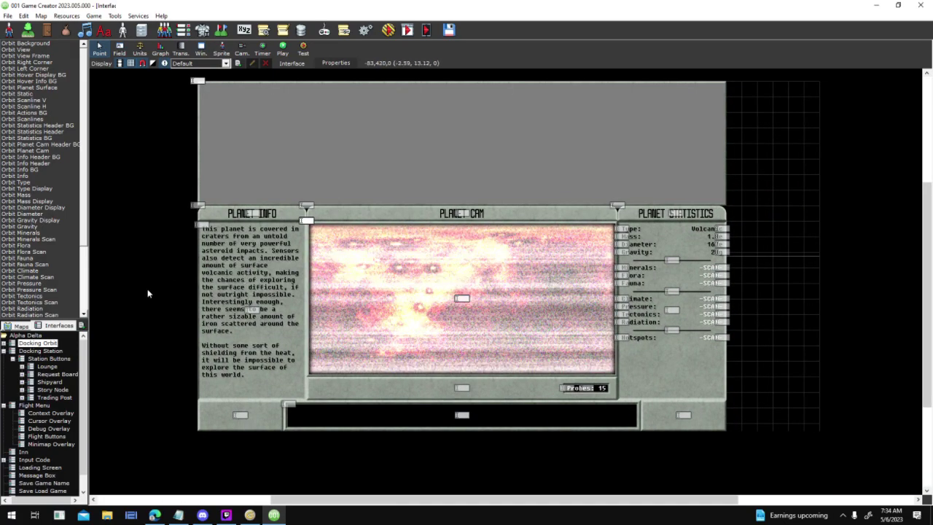
pyautogui.moveTo(176, 289); pyautogui.dragTo(231, 281, button='middle')
pyautogui.doubleClick(40, 351)
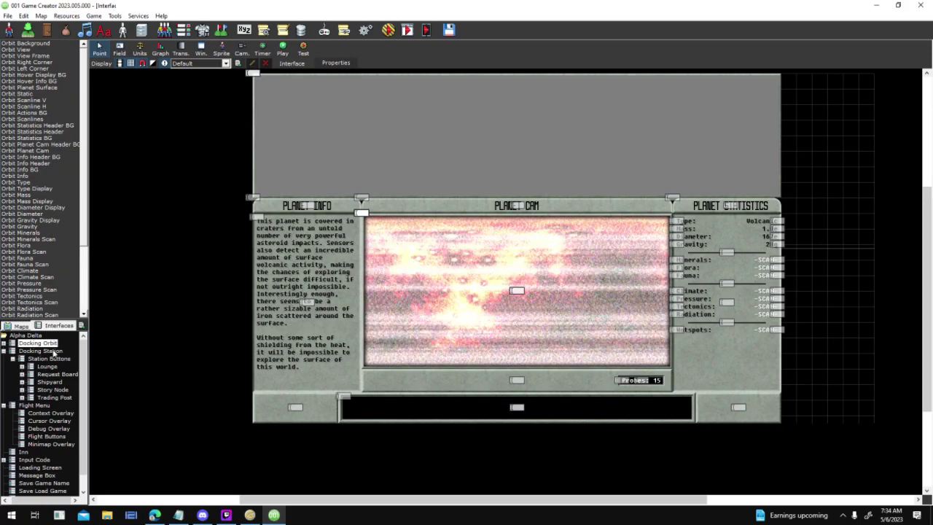
pyautogui.click(445, 290)
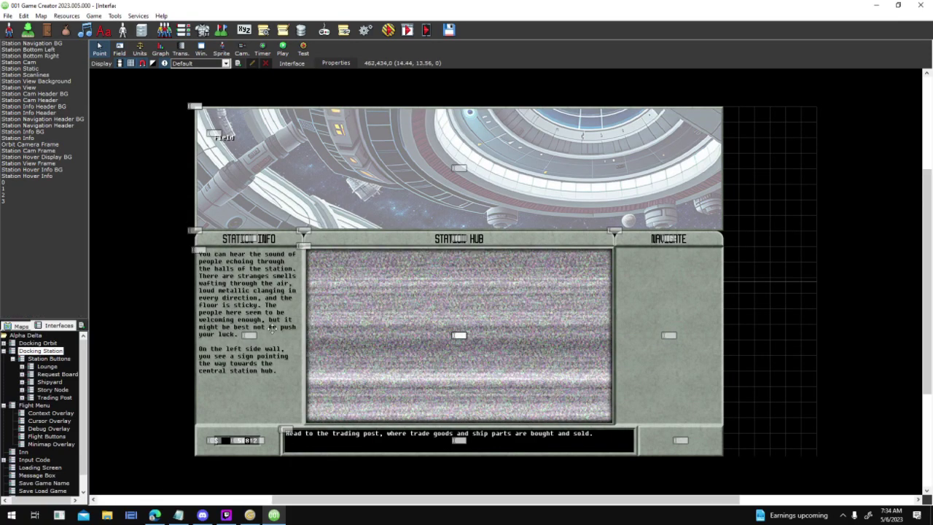
pyautogui.doubleClick(38, 342)
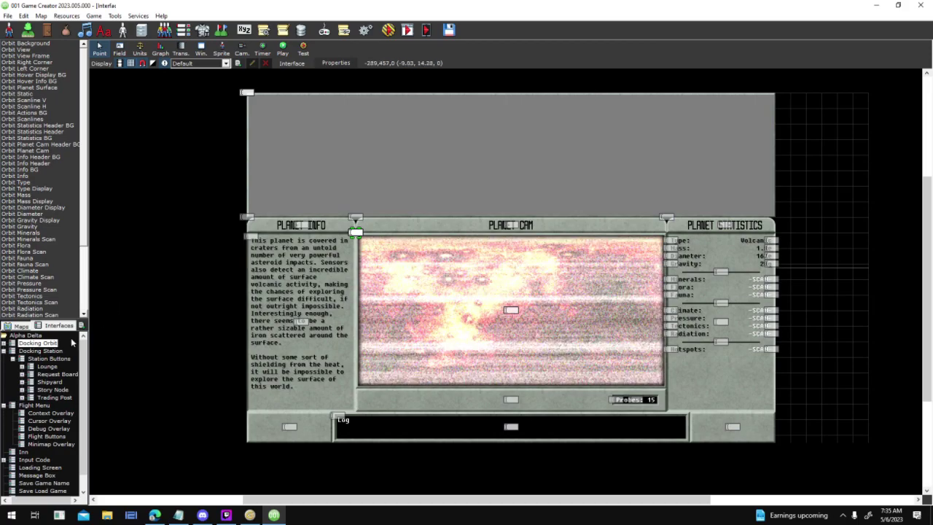
# - Set both Normal colors of the Orbit Planet Surface field to black and accept the change
pyautogui.click(53, 88)
pyautogui.doubleClick(304, 229)
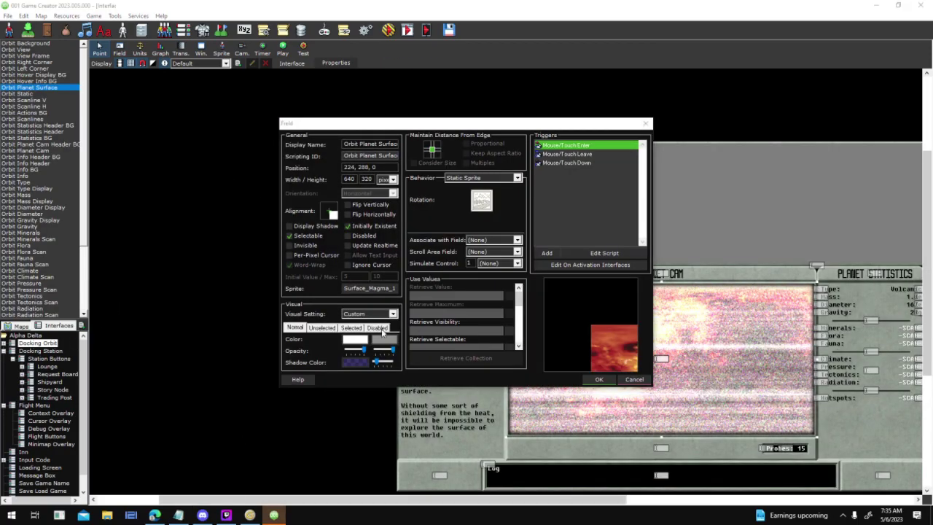
pyautogui.click(385, 339)
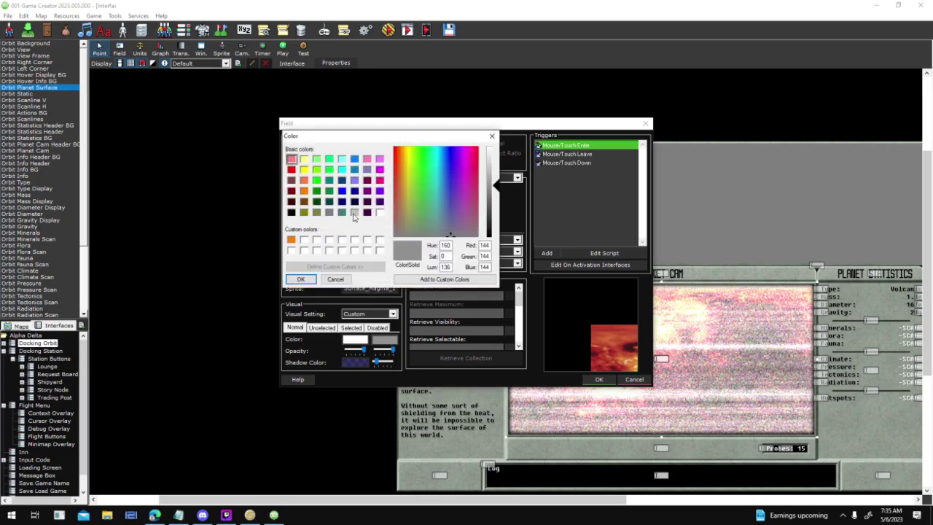
pyautogui.click(300, 280)
pyautogui.click(356, 340)
pyautogui.click(302, 280)
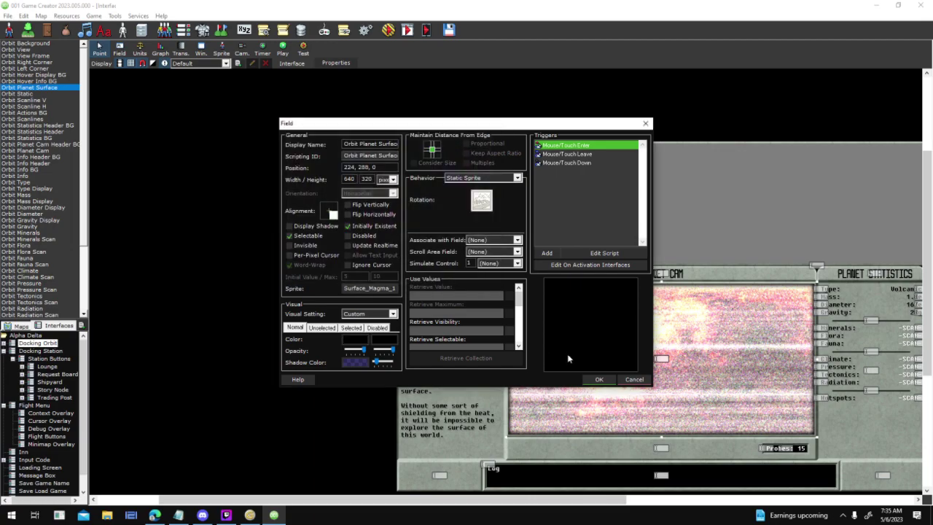
pyautogui.click(598, 382)
pyautogui.click(651, 217)
pyautogui.moveTo(652, 216); pyautogui.dragTo(497, 195, button='middle')
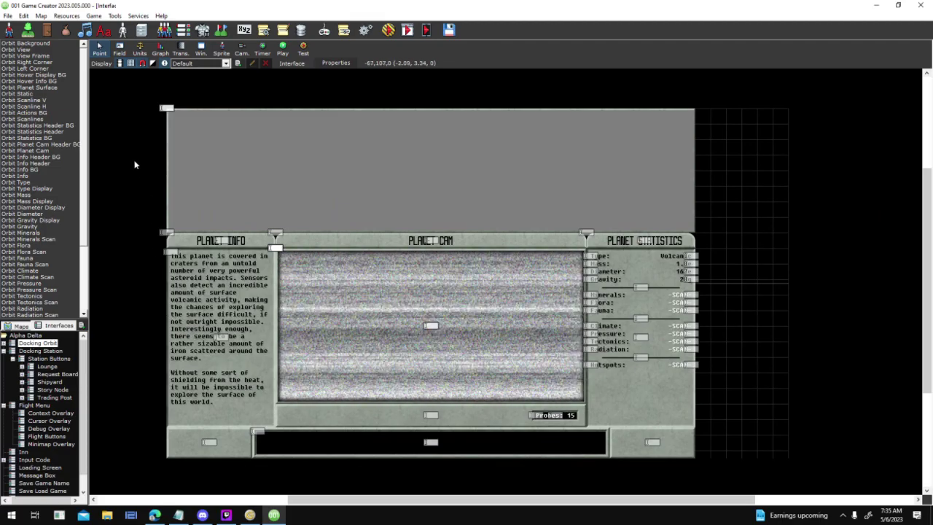
# - Save the Docking Orbit interface and review the Docking Station's Interface entered script as a reference for the static transition
pyautogui.click(59, 352)
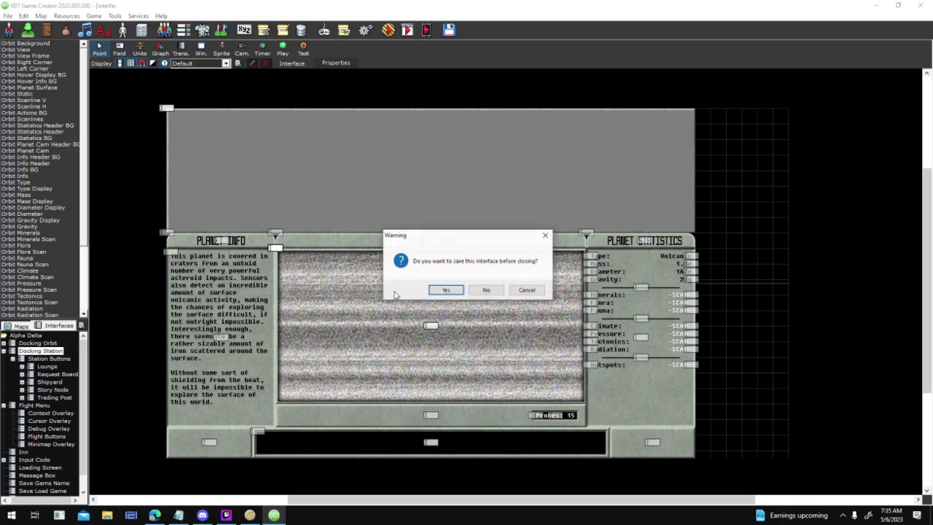
pyautogui.click(437, 289)
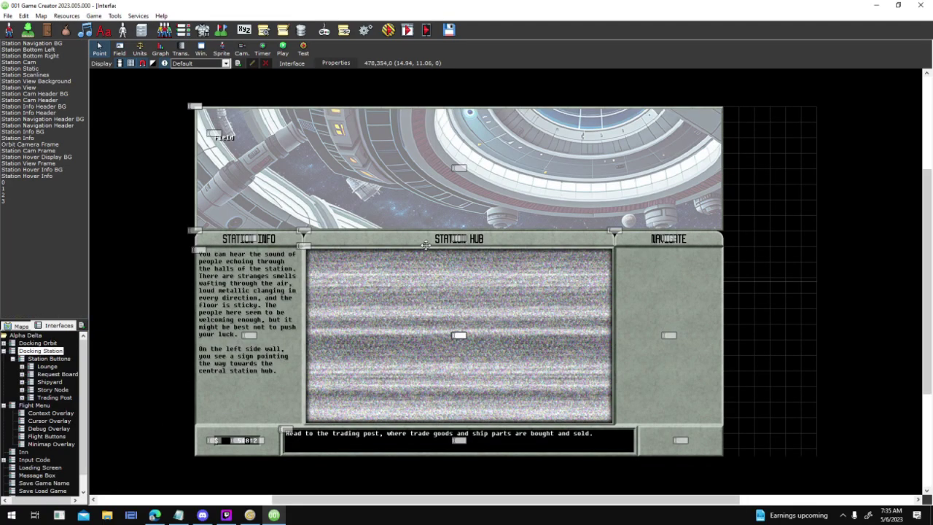
pyautogui.click(340, 64)
pyautogui.click(528, 241)
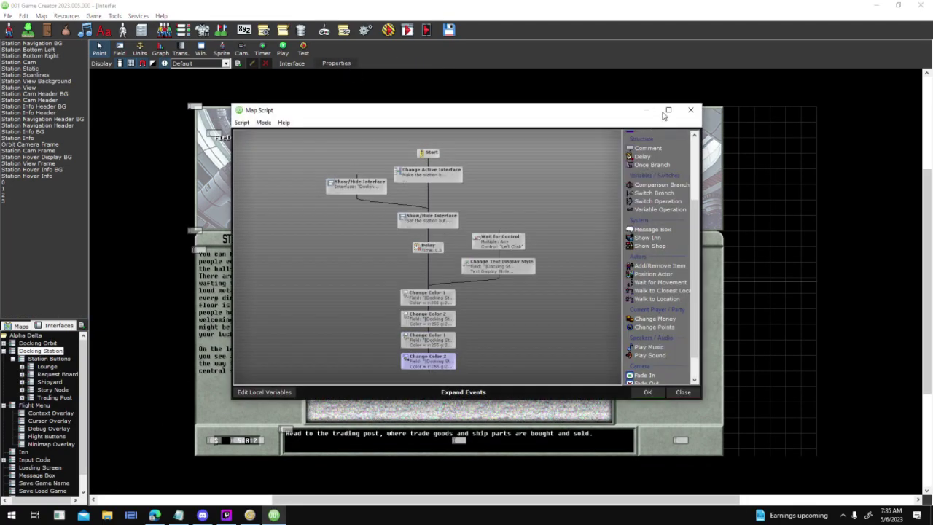
pyautogui.click(669, 112)
pyautogui.moveTo(415, 453); pyautogui.dragTo(411, 457)
pyautogui.press('Escape')
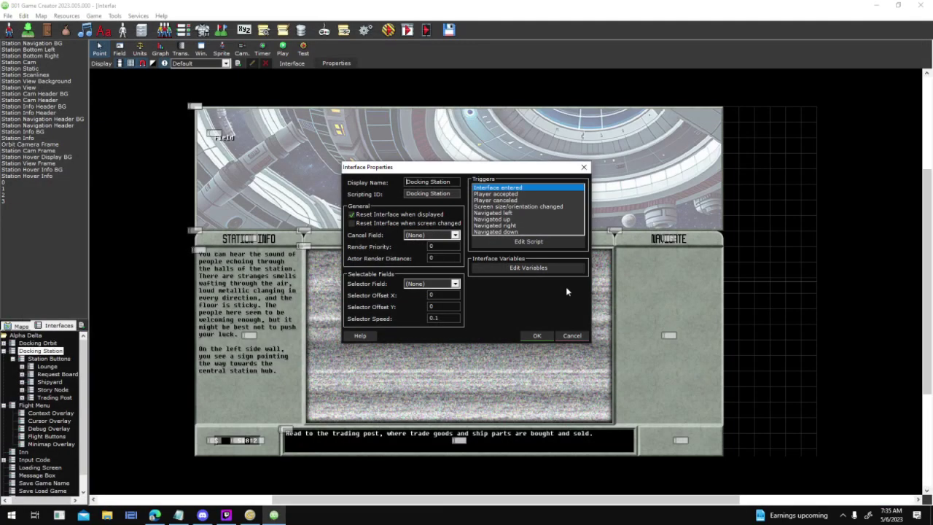
pyautogui.click(538, 337)
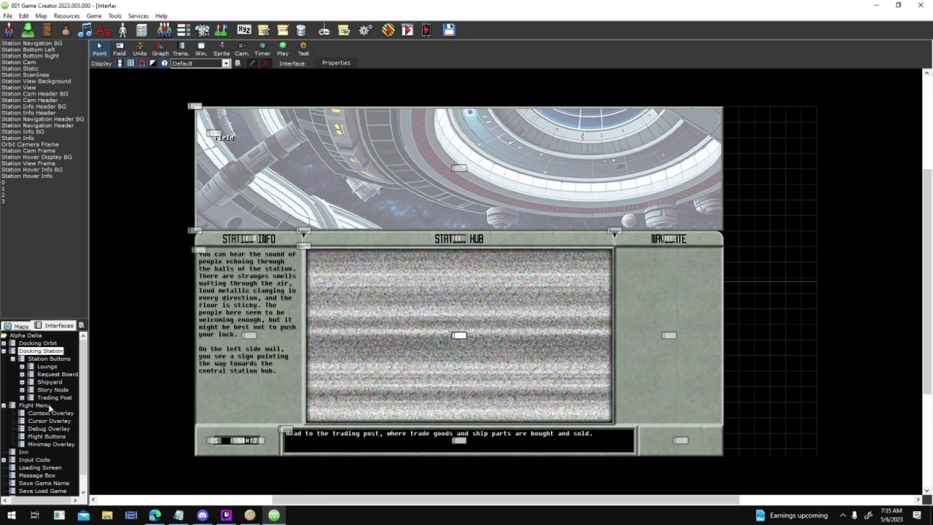
# - Switch from Docking Station to the Docking Orbit interface without saving and open its Interface entered script at full size
pyautogui.doubleClick(51, 343)
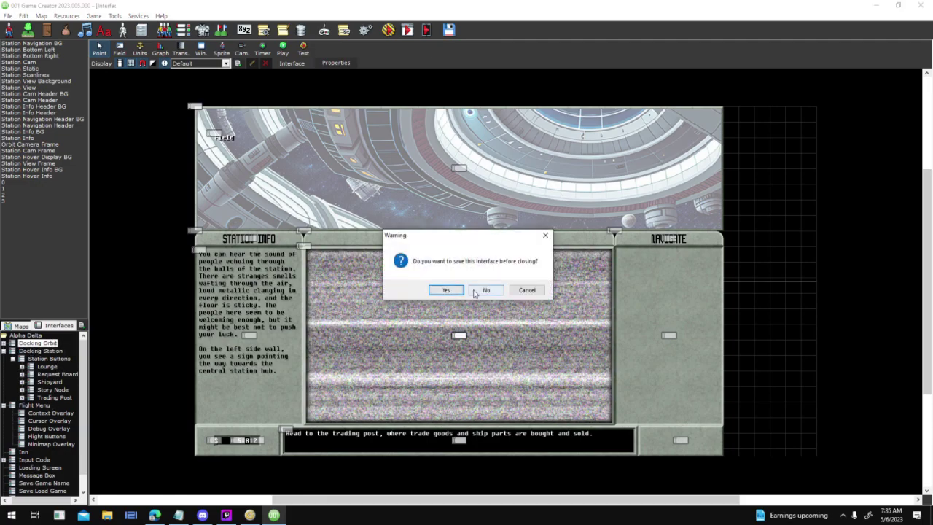
pyautogui.click(474, 290)
pyautogui.click(339, 64)
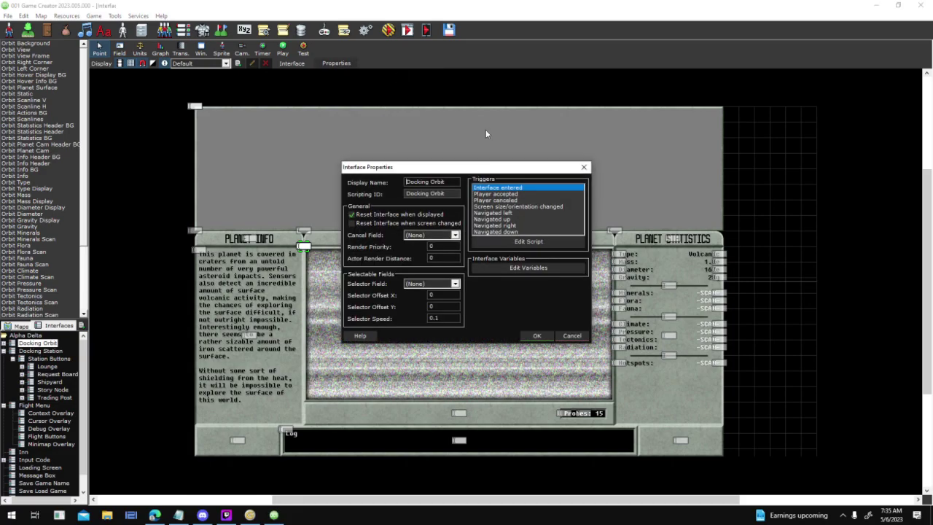
pyautogui.doubleClick(504, 189)
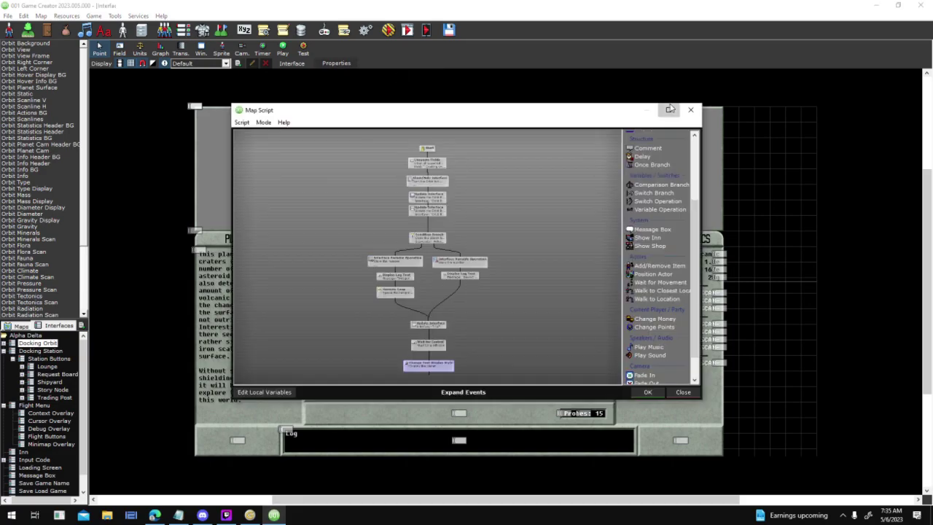
pyautogui.click(669, 110)
# - Paste the copied Change Color events below Update Interface, moving Wait for Control and Change Text Display Style out of the chain
pyautogui.hotkey('ctrl', 'v')
pyautogui.moveTo(554, 271); pyautogui.dragTo(496, 282, button='middle')
pyautogui.moveTo(446, 264); pyautogui.dragTo(379, 338)
pyautogui.moveTo(384, 321); pyautogui.dragTo(226, 339)
pyautogui.moveTo(387, 250); pyautogui.dragTo(539, 299)
pyautogui.moveTo(499, 378); pyautogui.dragTo(377, 365)
pyautogui.click(514, 300)
# - Retarget the first Change Color 1 event to the Docking Orbit's Orbit Planet Surface field
pyautogui.doubleClick(405, 270)
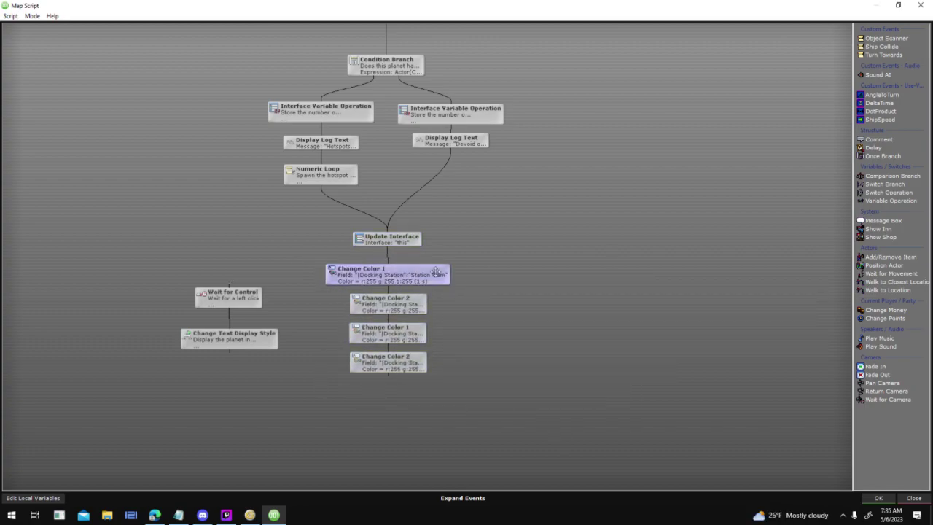
pyautogui.scroll(1, 429, 263)
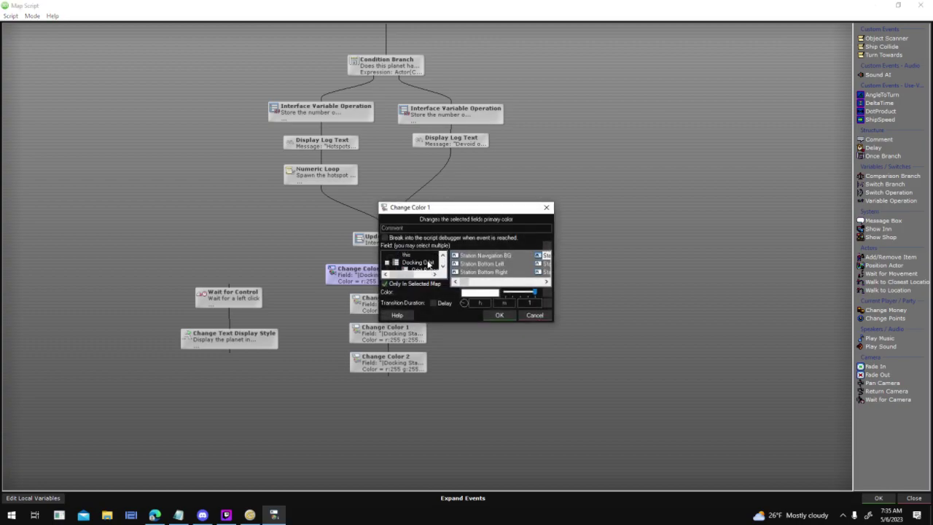
pyautogui.moveTo(452, 213); pyautogui.dragTo(555, 200)
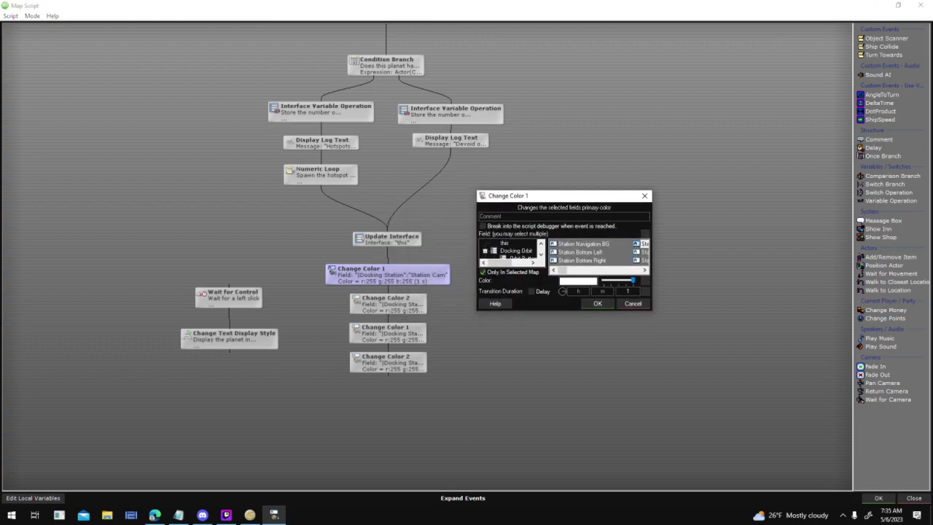
pyautogui.click(516, 251)
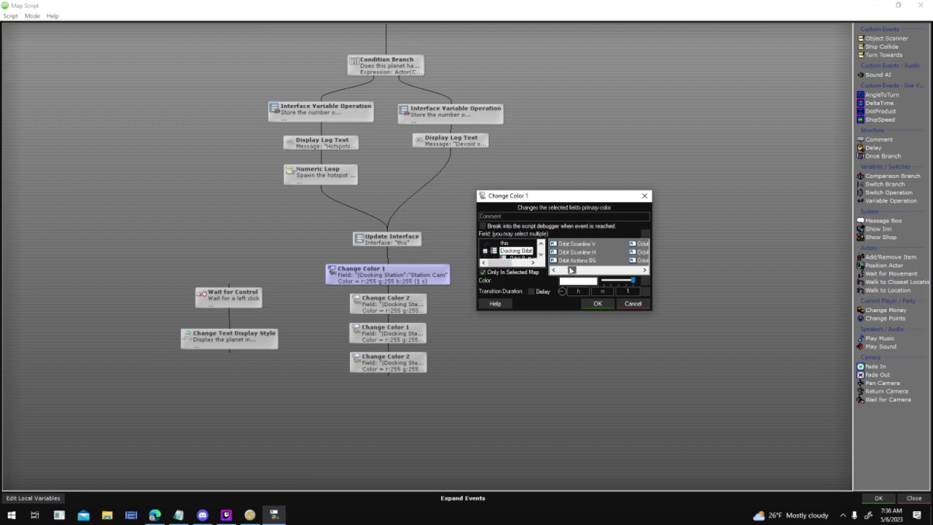
pyautogui.scroll(-2, 580, 270)
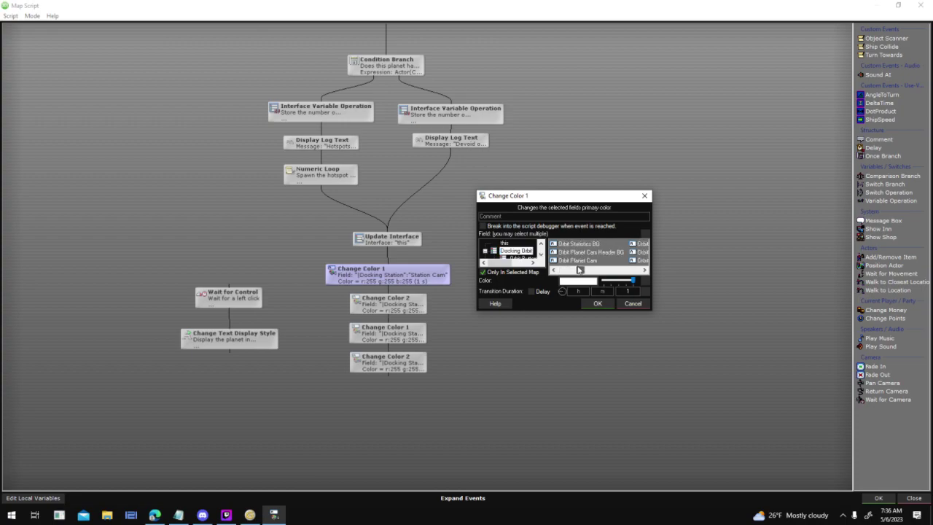
pyautogui.scroll(-2, 582, 269)
pyautogui.scroll(-2, 582, 269)
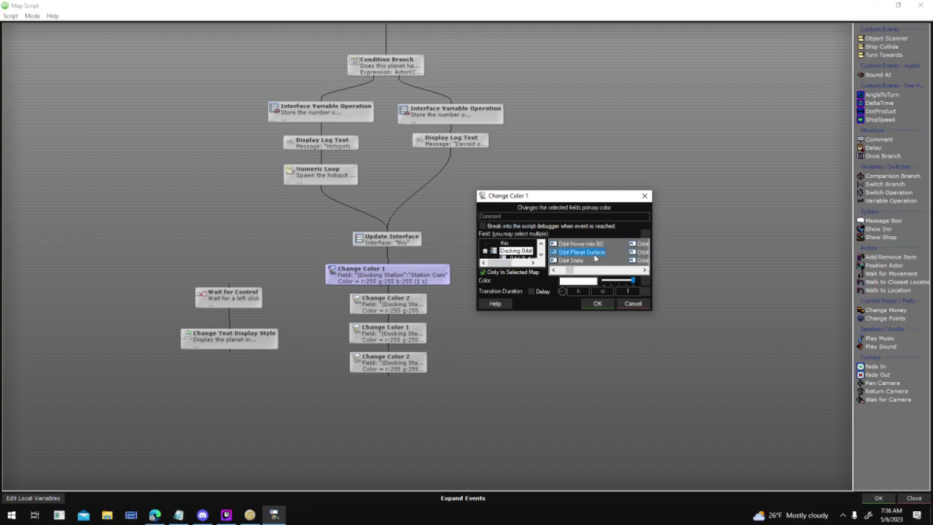
pyautogui.click(595, 304)
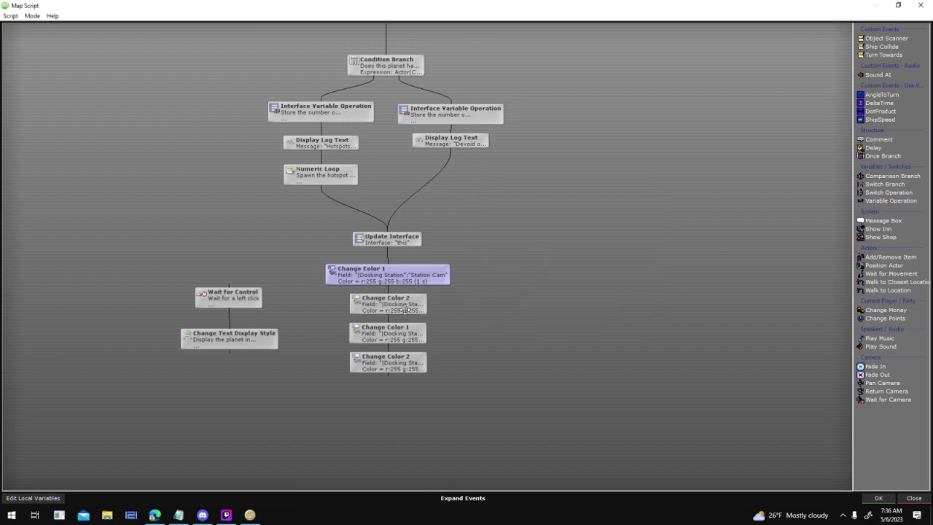
# - Retarget the first Change Color 2 event to Orbit Planet Surface in Docking Orbit
pyautogui.doubleClick(387, 301)
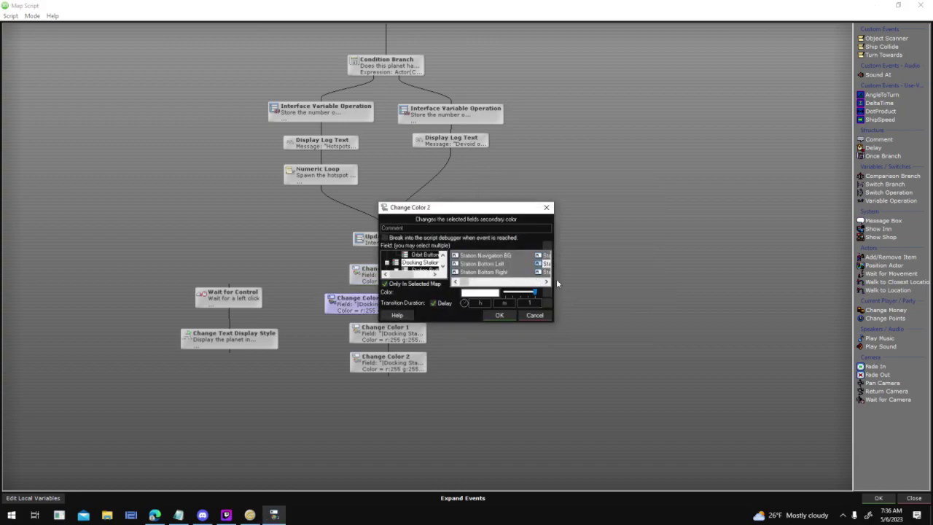
pyautogui.click(420, 262)
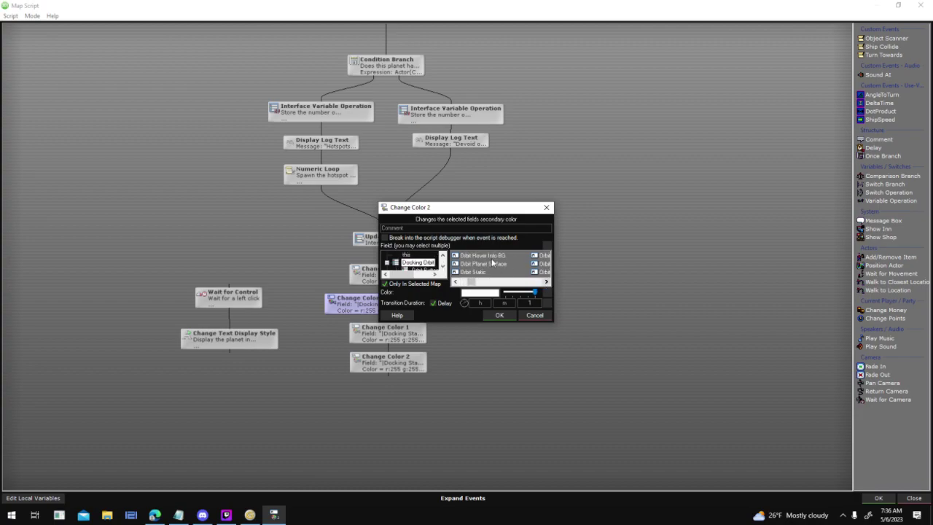
pyautogui.click(488, 317)
# - Retarget the second Change Color 1 event from Station Static to Docking Orbit's Orbit Static field
pyautogui.press('Down')
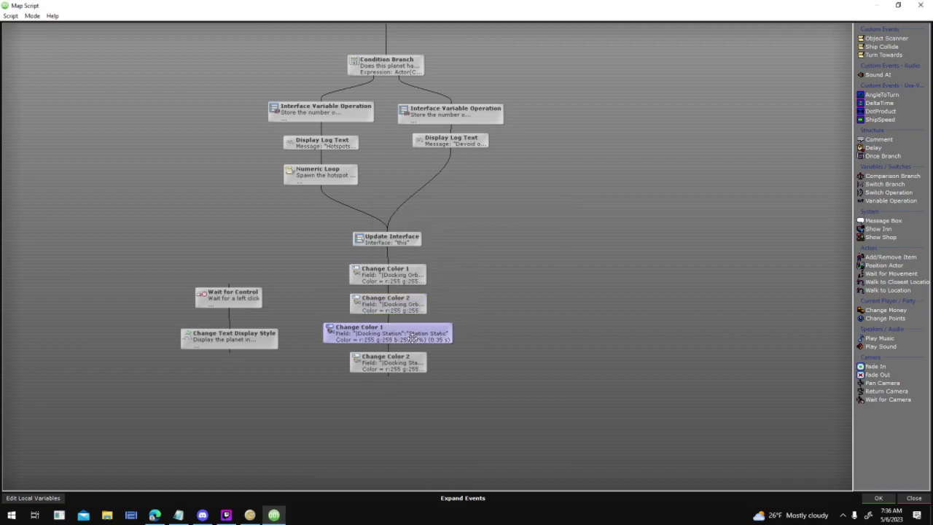
pyautogui.press('Return')
pyautogui.scroll(1, 431, 268)
pyautogui.click(430, 265)
pyautogui.click(547, 283)
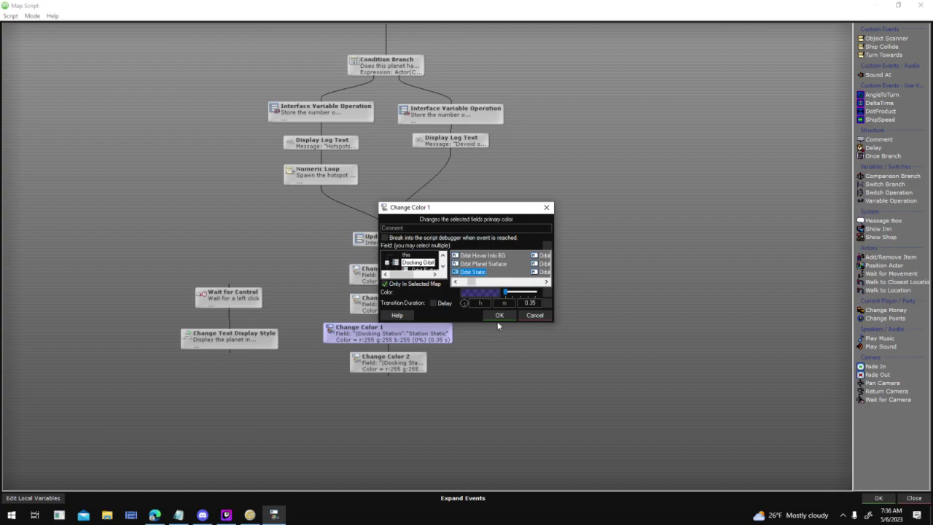
pyautogui.click(499, 315)
# - Retarget the last Change Color 2 event to Orbit Static, and accept the script and the interface properties
pyautogui.press('Down')
pyautogui.press('Return')
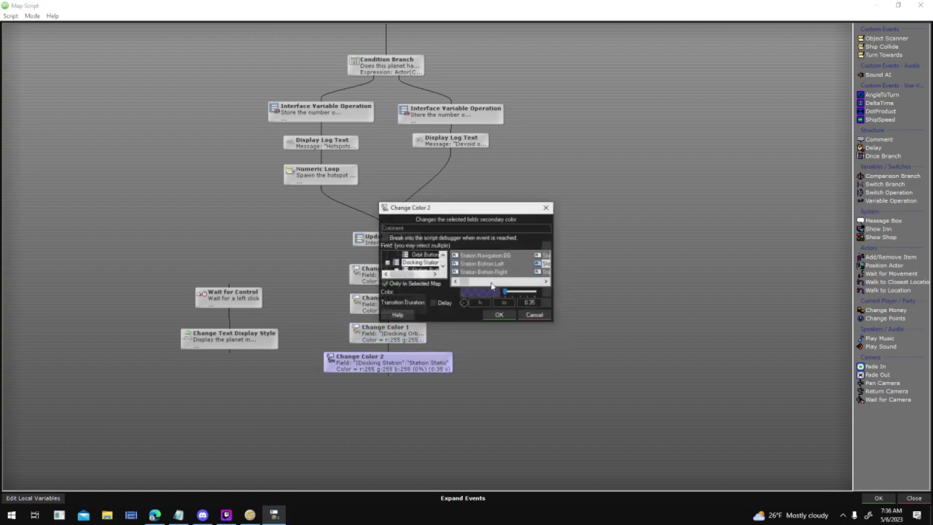
pyautogui.scroll(1, 437, 270)
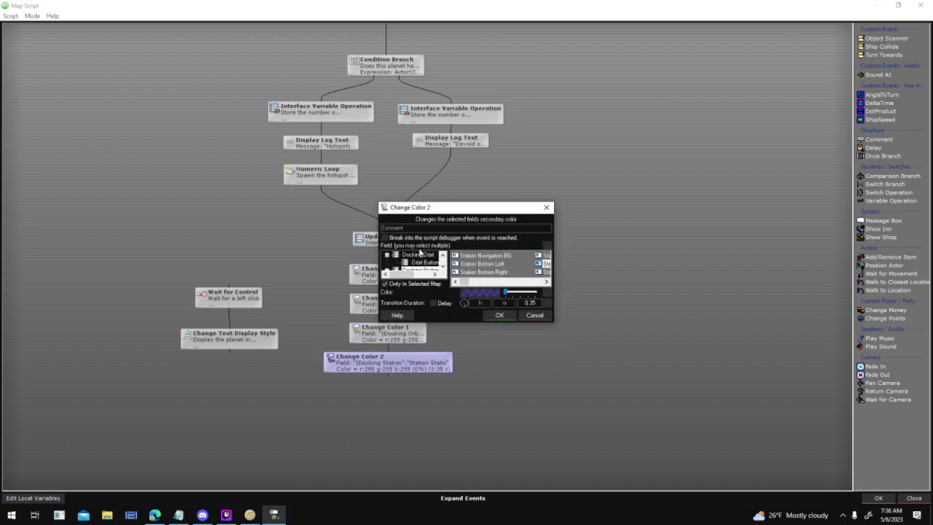
pyautogui.click(421, 256)
pyautogui.click(547, 282)
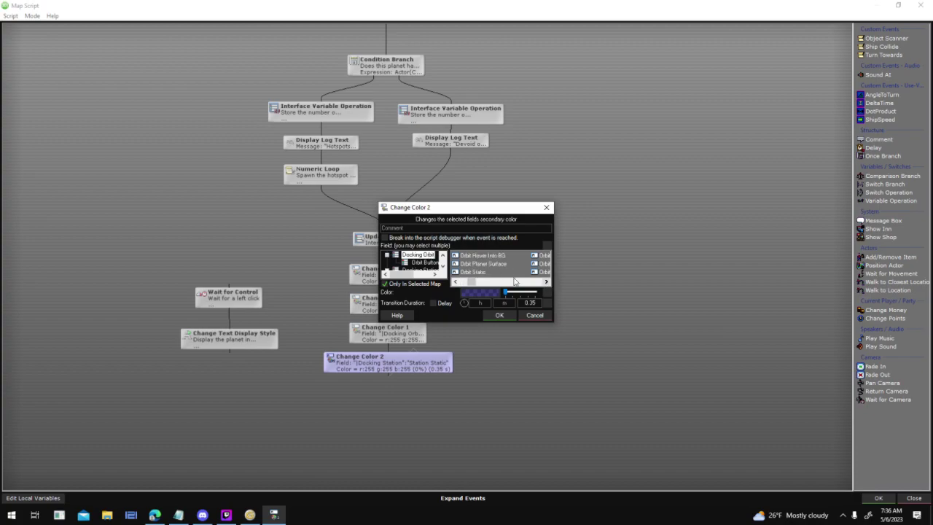
pyautogui.click(508, 314)
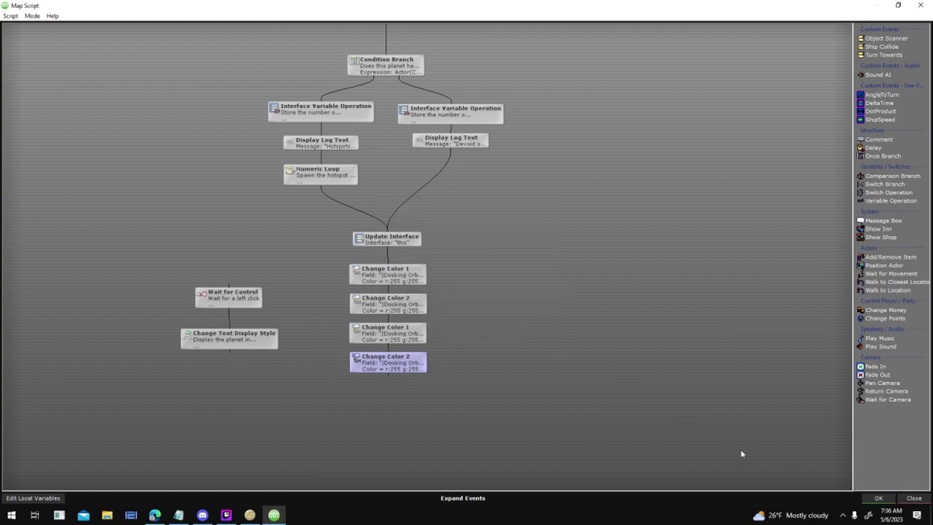
pyautogui.click(880, 498)
pyautogui.click(536, 336)
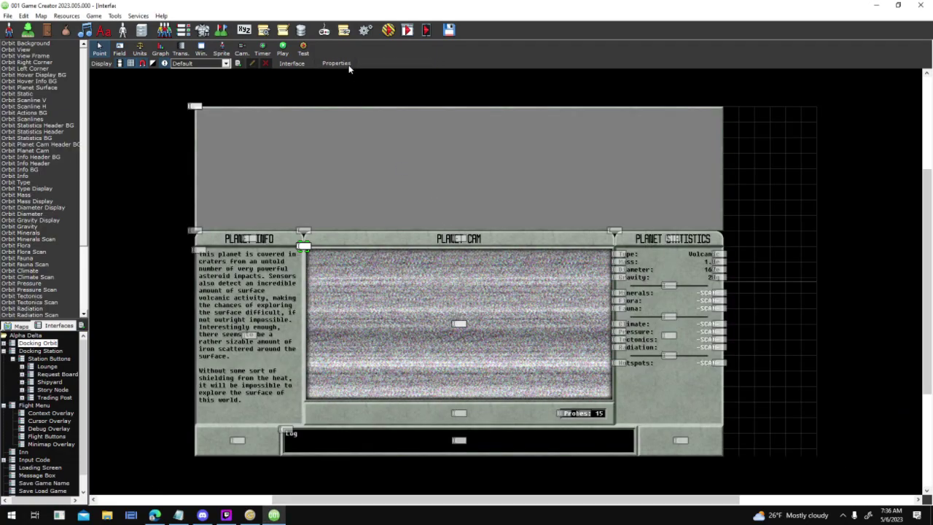
# - Check the Docking Orbit interface properties, start a test run of the game, and fly the ship to the nearby planet
pyautogui.click(345, 64)
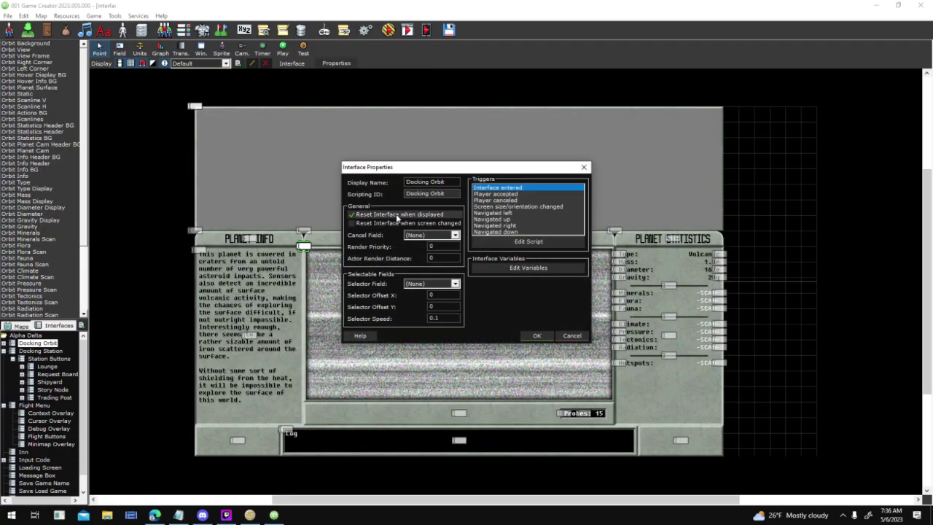
pyautogui.click(536, 336)
pyautogui.click(389, 32)
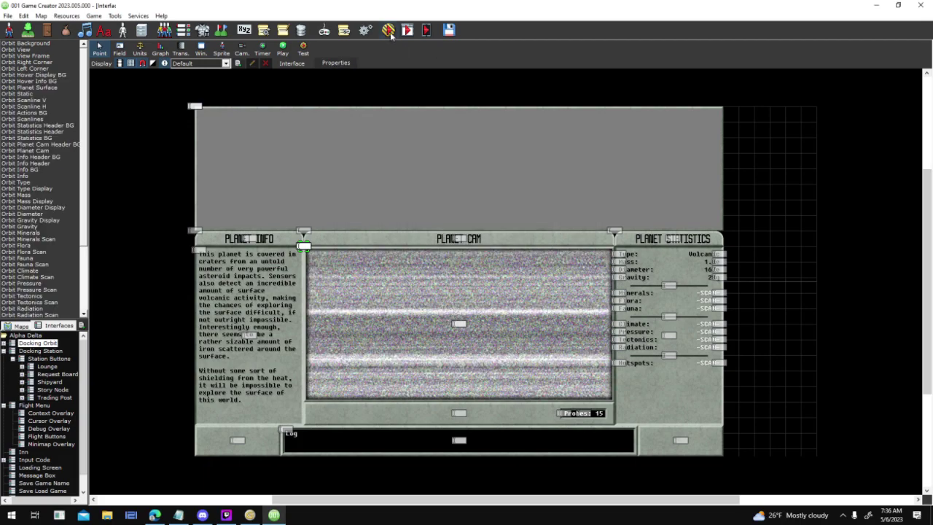
pyautogui.press('Return')
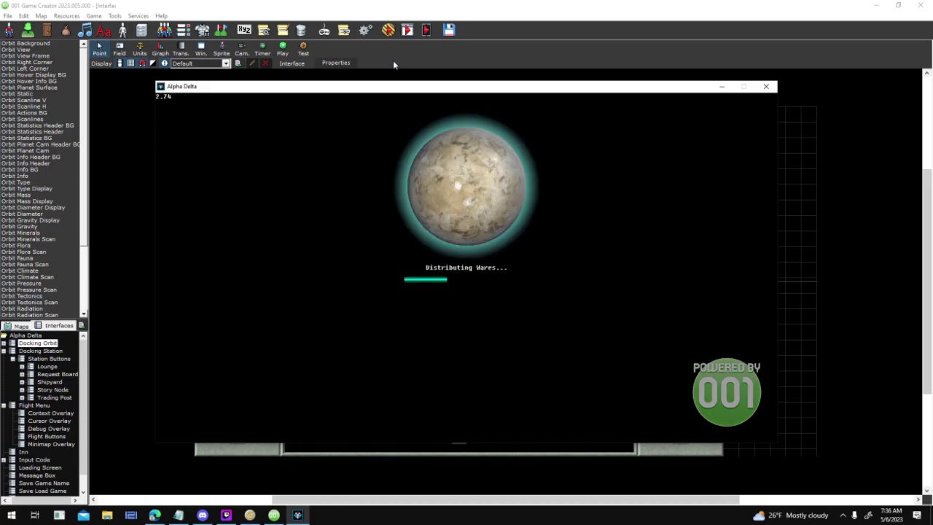
pyautogui.press('Return')
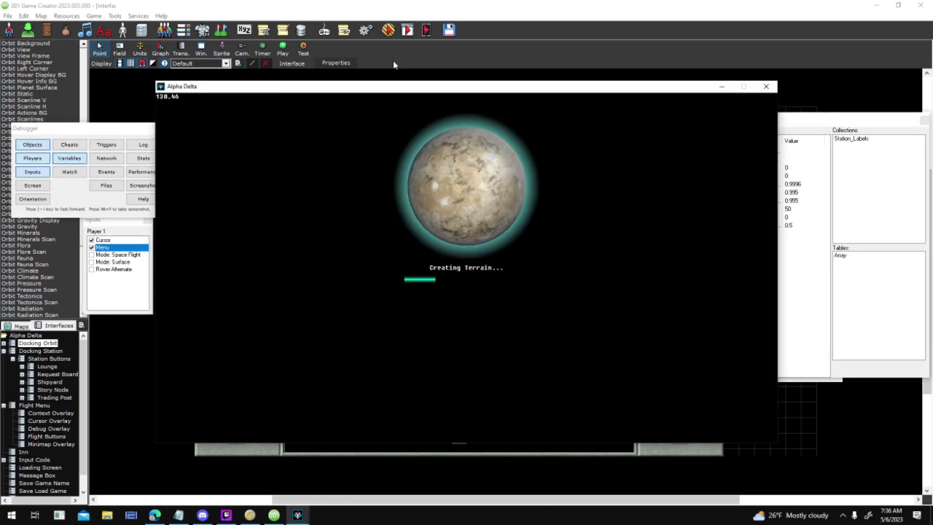
pyautogui.press('w')
pyautogui.press('a')
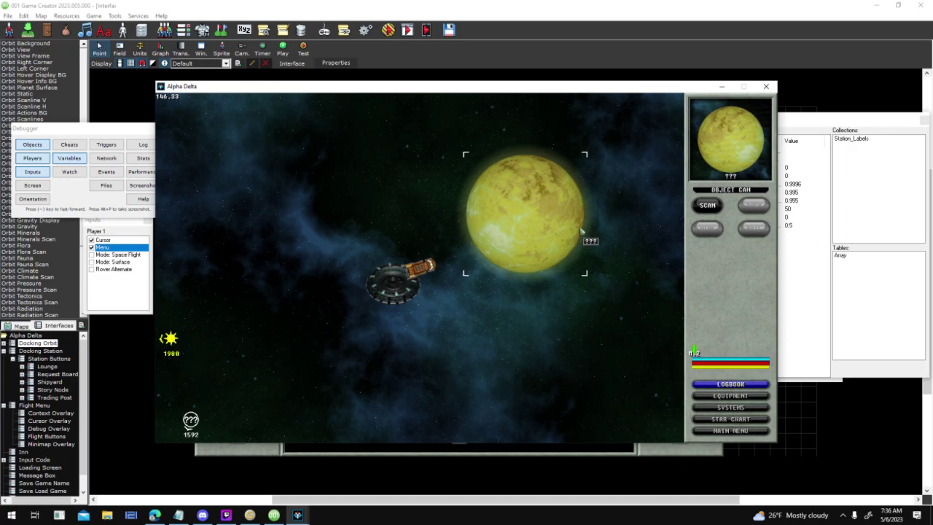
# - Scan the planet and dock with it to test the planet cam's static transition, and close the game
pyautogui.click(702, 208)
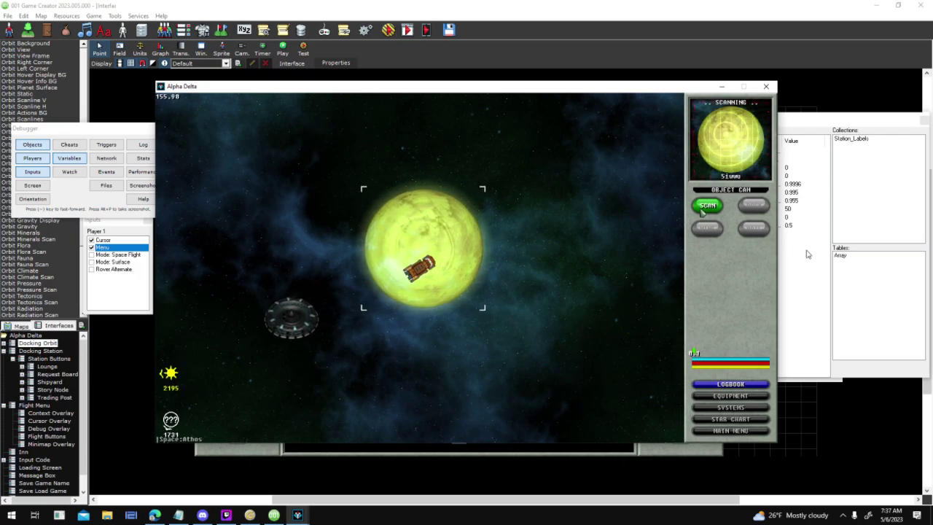
pyautogui.click(754, 207)
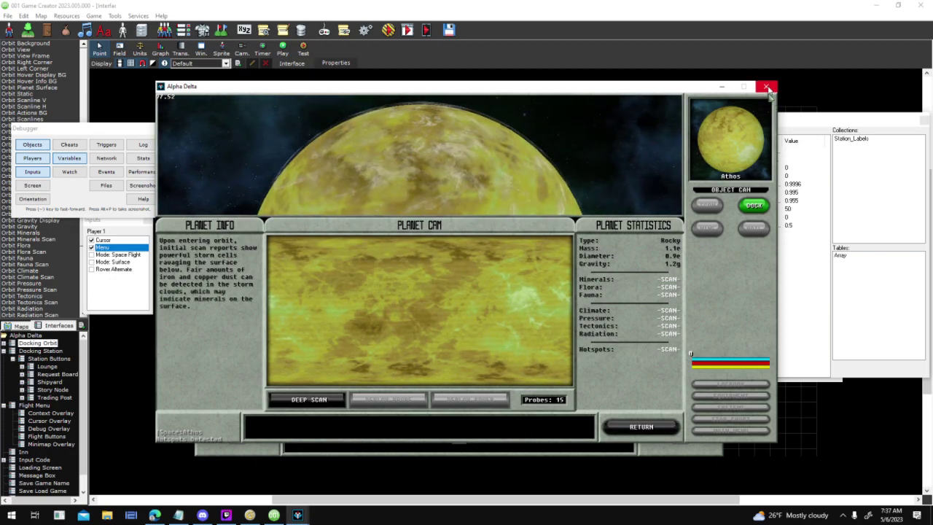
pyautogui.click(753, 207)
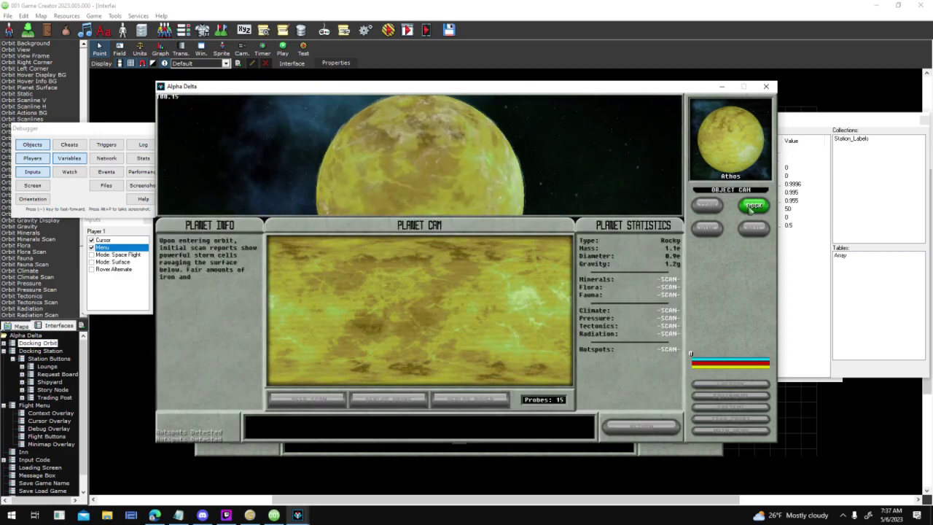
pyautogui.click(765, 86)
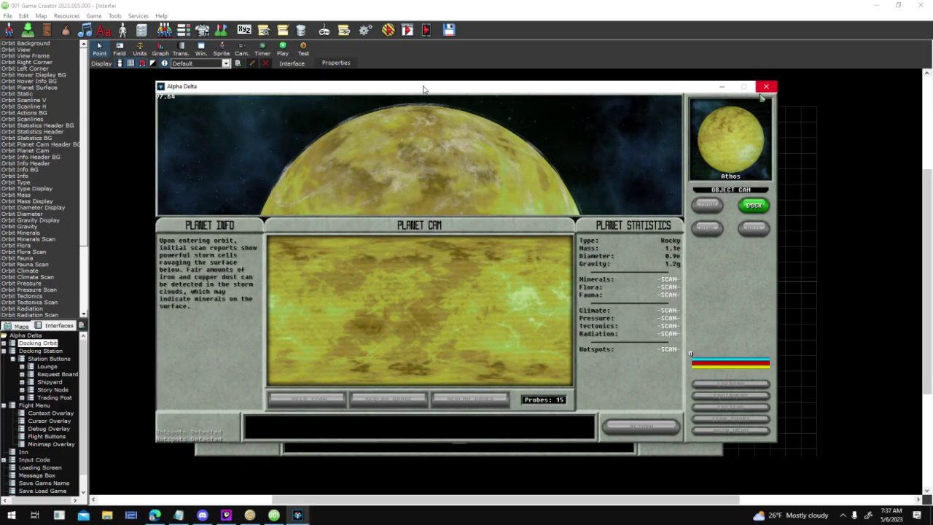
# - Remove the four Change Color events from the Docking Orbit's Interface entered script and accept the interface properties
pyautogui.click(336, 62)
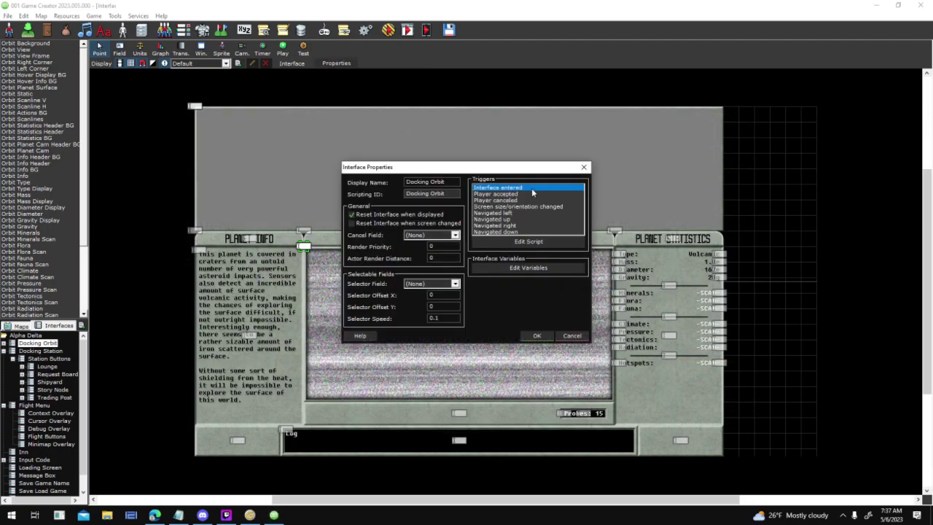
pyautogui.click(511, 241)
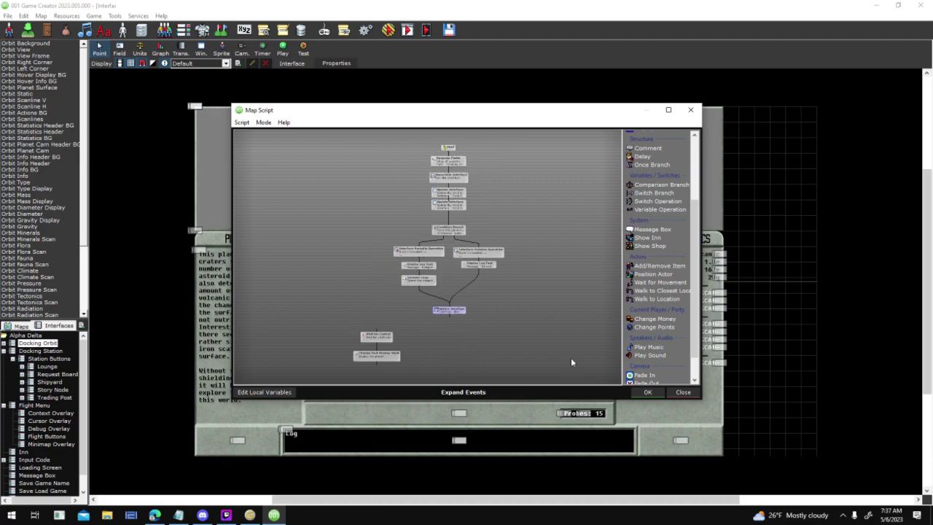
pyautogui.click(647, 392)
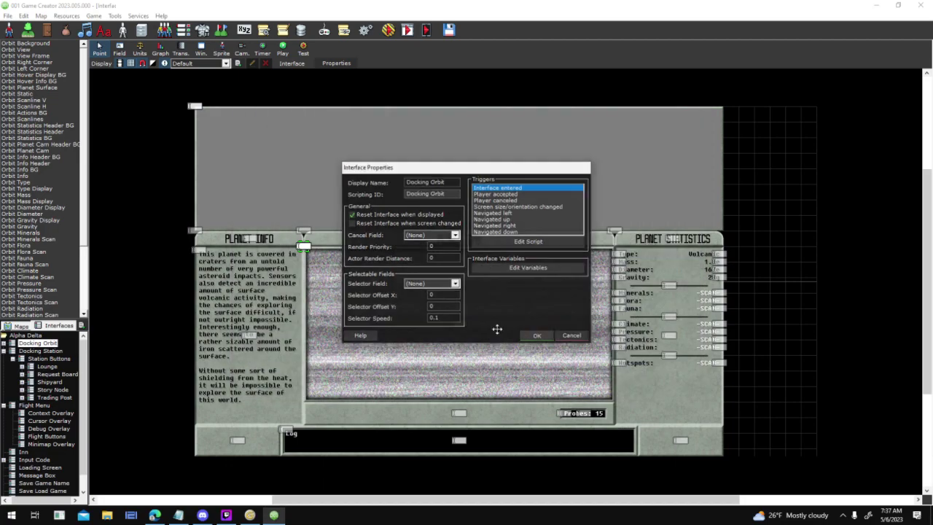
pyautogui.click(537, 335)
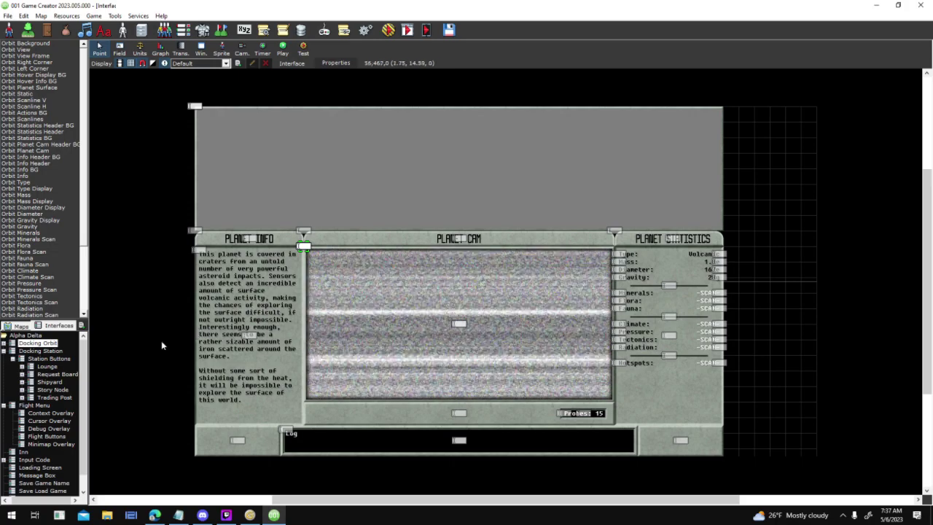
# - Save the Docking Orbit interface and open the Activated script of the Context Dock field in the Context Overlay interface
pyautogui.doubleClick(59, 413)
pyautogui.click(441, 291)
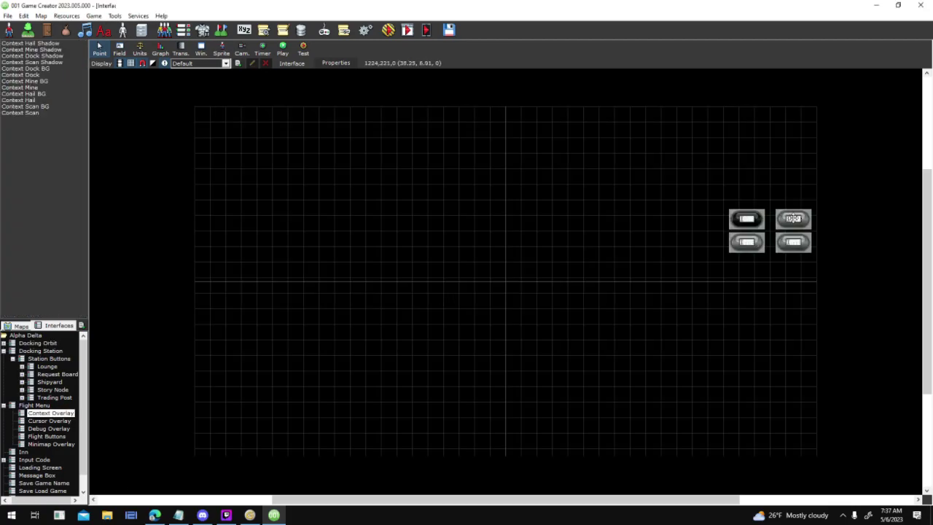
pyautogui.doubleClick(837, 227)
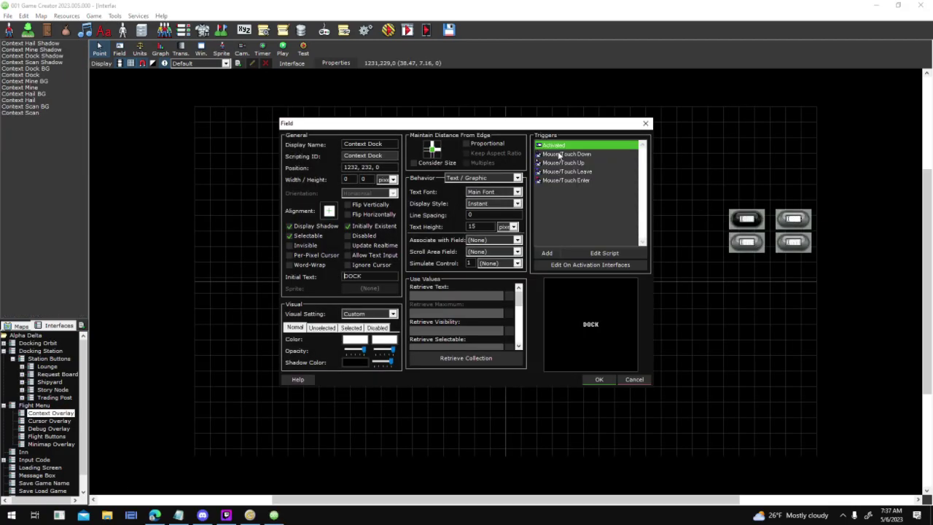
pyautogui.click(669, 112)
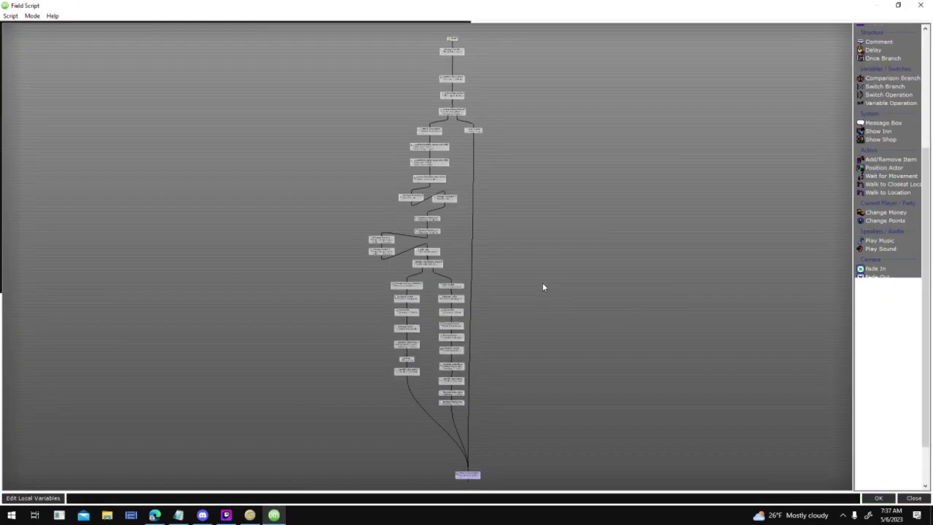
# - Examine the orbit branch of the Context Dock script and the events inside its orbit camera sub script
pyautogui.scroll(4, 489, 282)
pyautogui.scroll(2, 474, 184)
pyautogui.moveTo(423, 237); pyautogui.dragTo(467, 108)
pyautogui.moveTo(289, 320); pyautogui.dragTo(252, 267)
pyautogui.moveTo(379, 113)
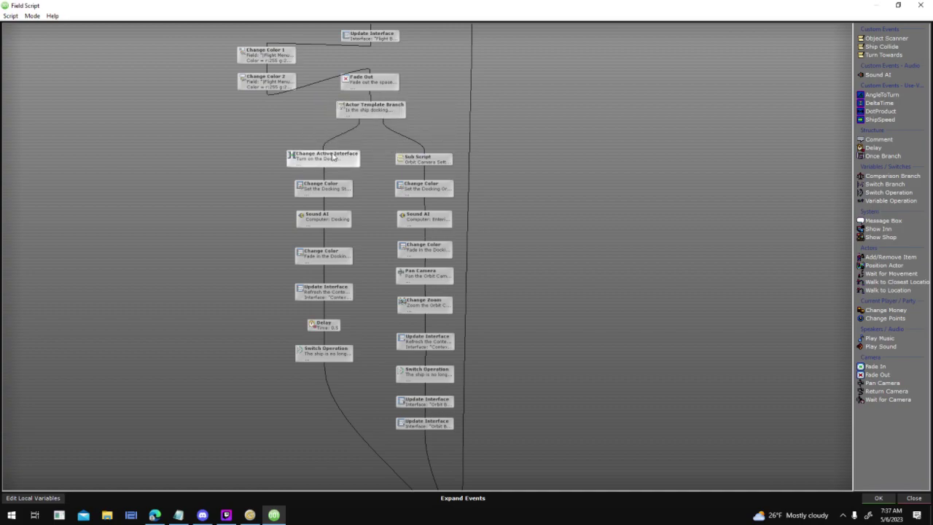
pyautogui.doubleClick(430, 159)
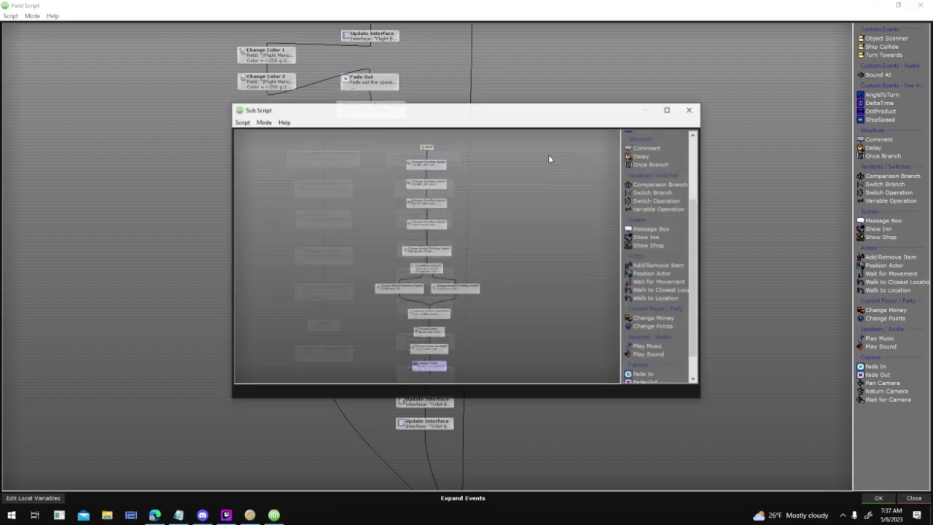
pyautogui.click(672, 112)
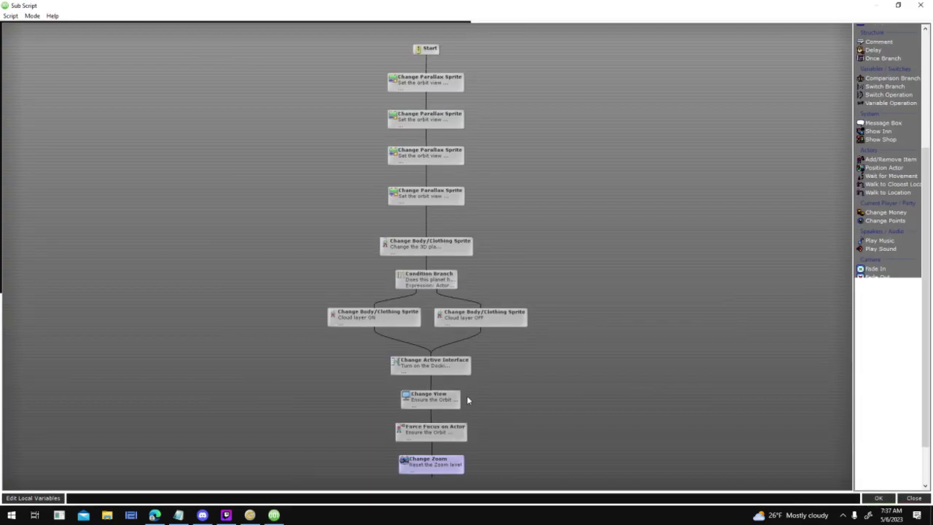
pyautogui.moveTo(481, 393); pyautogui.dragTo(491, 299)
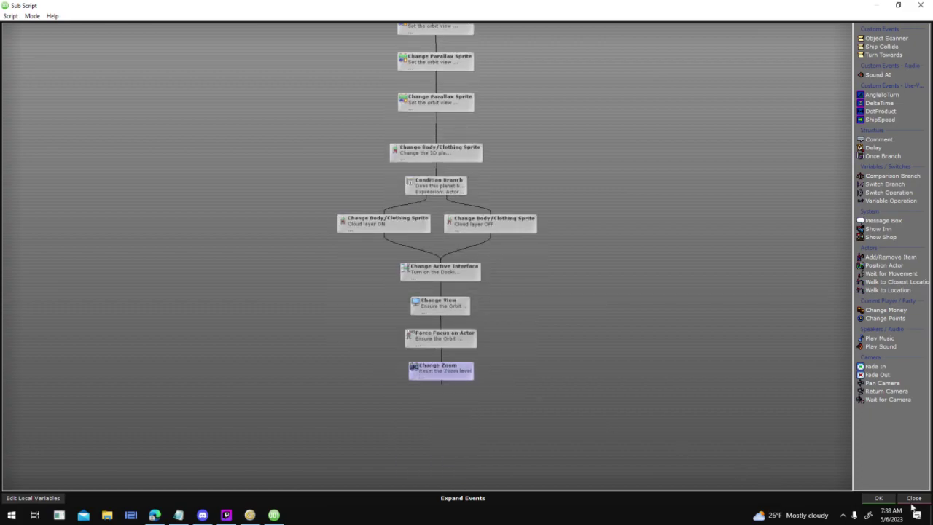
pyautogui.click(878, 500)
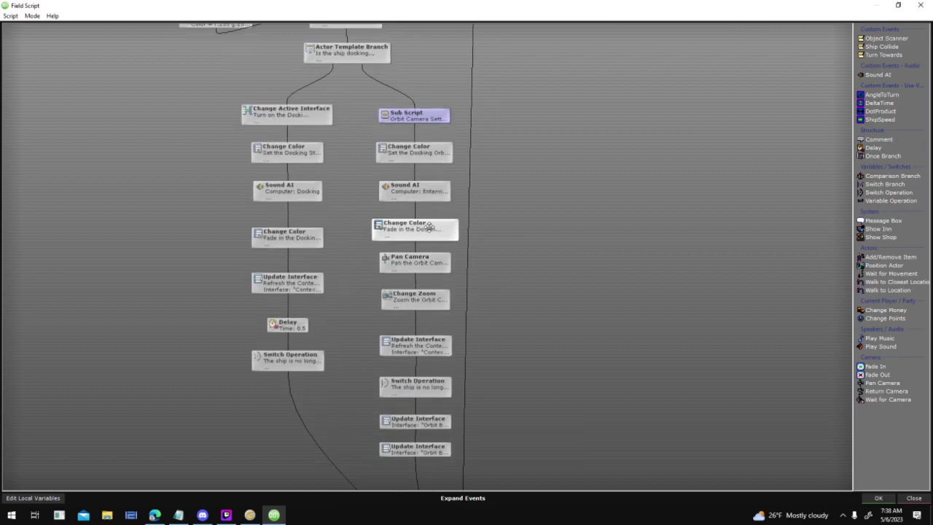
# - Paste the four Change Color events between Change Zoom and the Context Overlay Update Interface in the orbit branch, and accept the script and field
pyautogui.moveTo(479, 294); pyautogui.dragTo(481, 290)
pyautogui.scroll(-3, 481, 292)
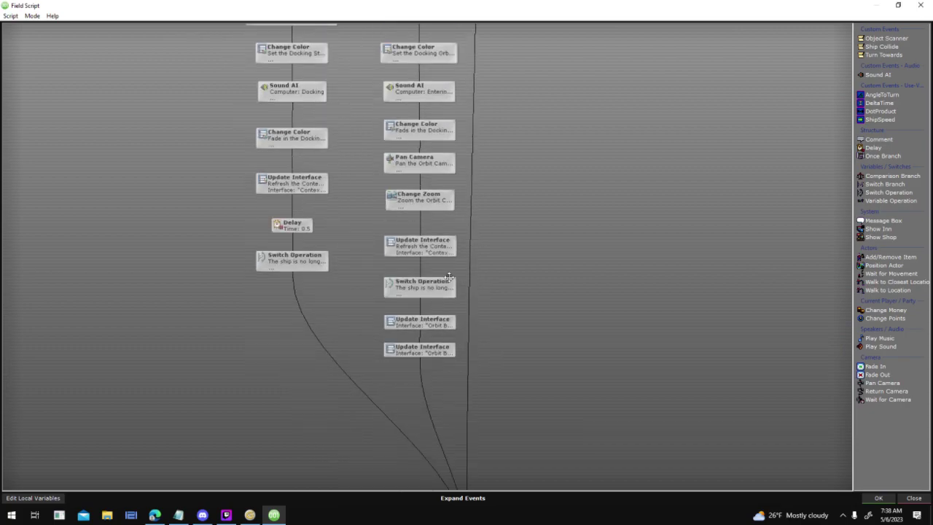
pyautogui.moveTo(363, 285); pyautogui.dragTo(471, 382)
pyautogui.moveTo(444, 294); pyautogui.dragTo(444, 334)
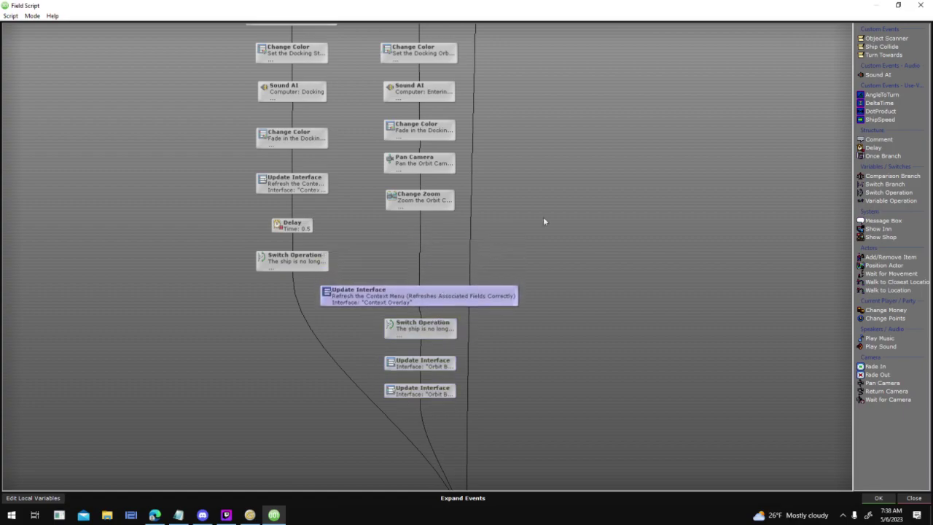
pyautogui.hotkey('ctrl', 'v')
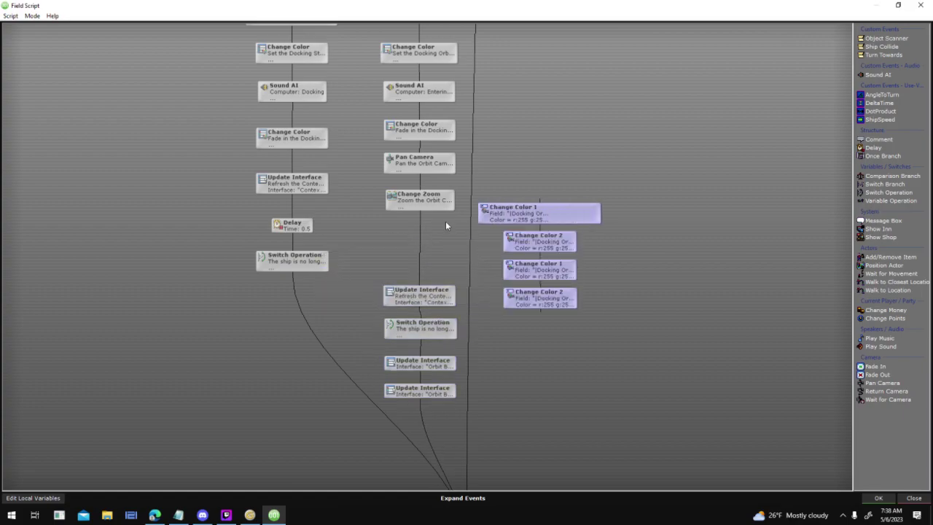
pyautogui.moveTo(422, 232); pyautogui.dragTo(535, 210)
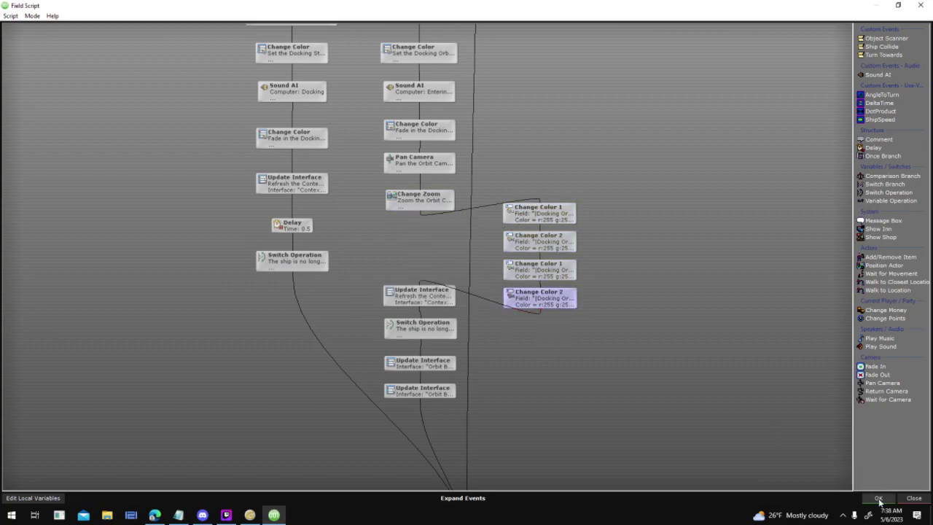
pyautogui.click(878, 498)
pyautogui.click(598, 380)
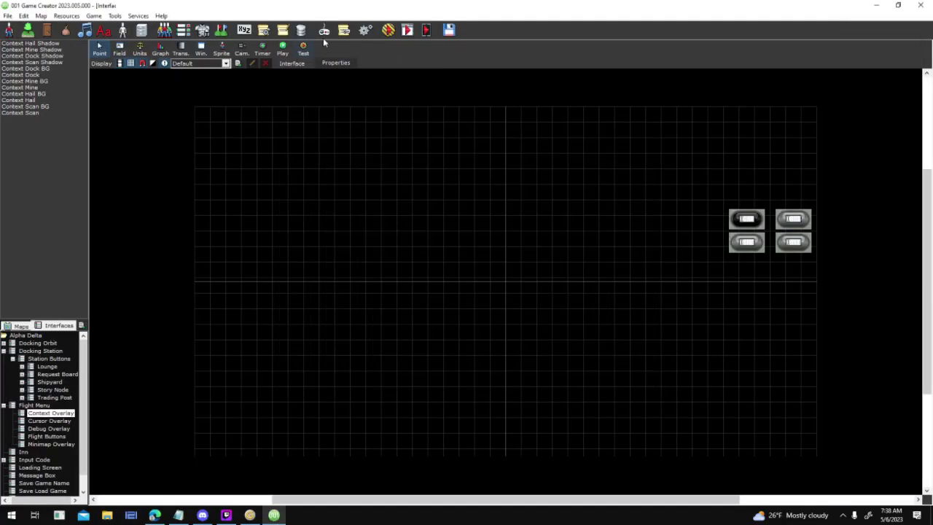
# - Start a test run of the game, check the stream briefly in Twitch Studio, and begin a new game
pyautogui.click(389, 32)
pyautogui.press('Return')
pyautogui.press('Return')
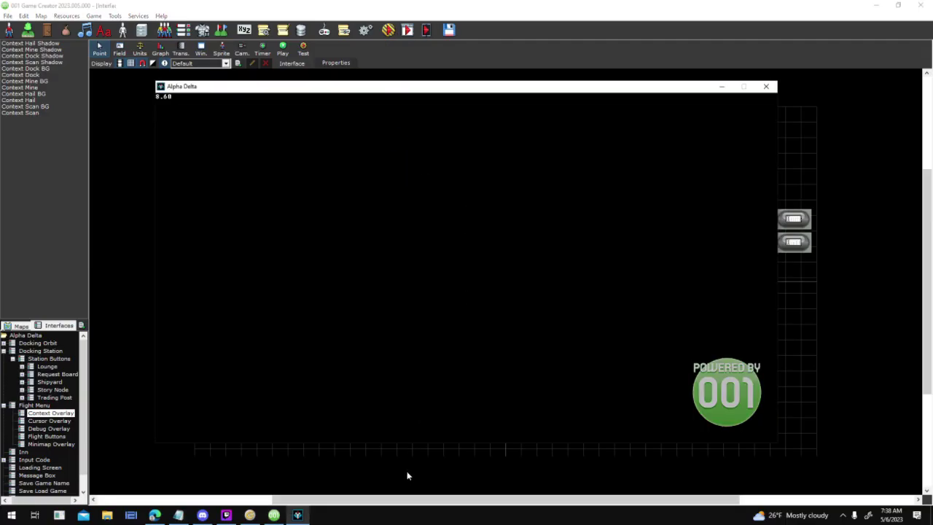
pyautogui.click(227, 516)
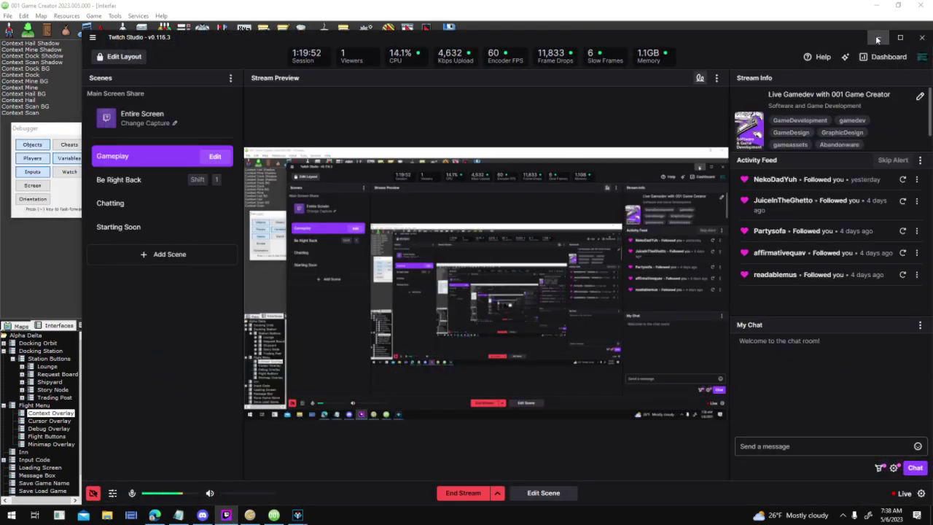
pyautogui.click(877, 38)
pyautogui.click(467, 330)
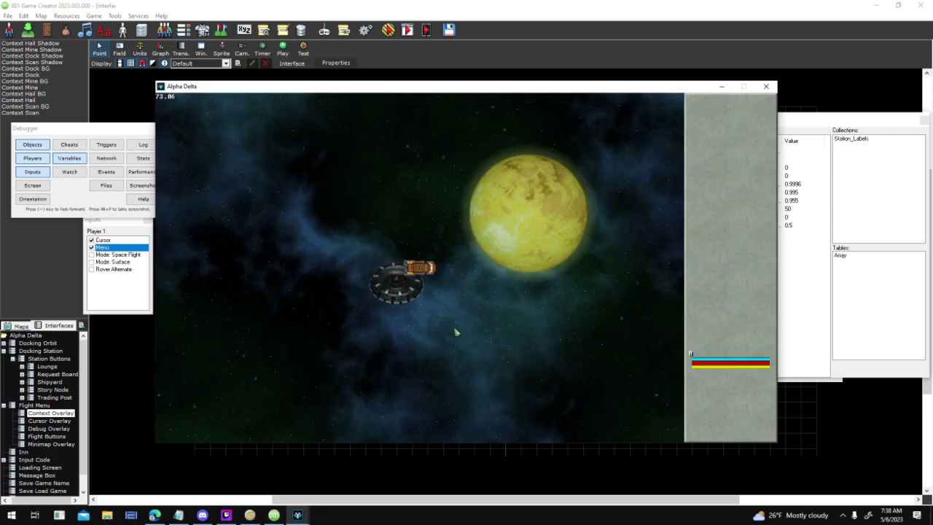
# - Fly to the nearby planet, scan and dock with it to test the planet cam transition, and close the game
pyautogui.click(526, 245)
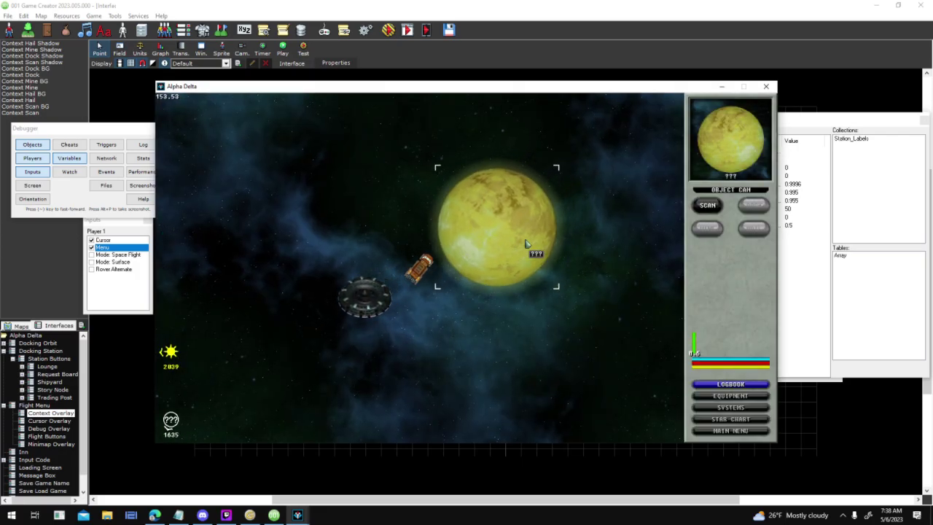
pyautogui.click(711, 206)
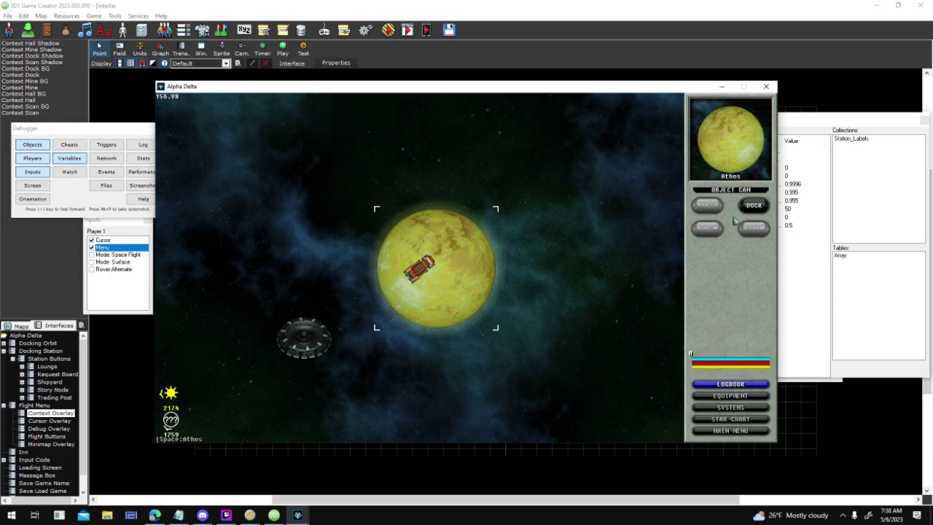
pyautogui.click(754, 207)
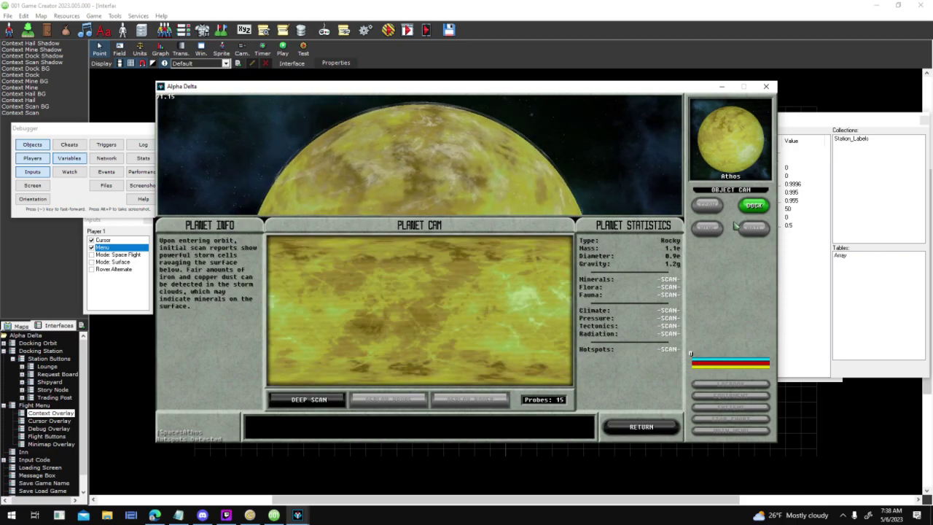
pyautogui.click(767, 89)
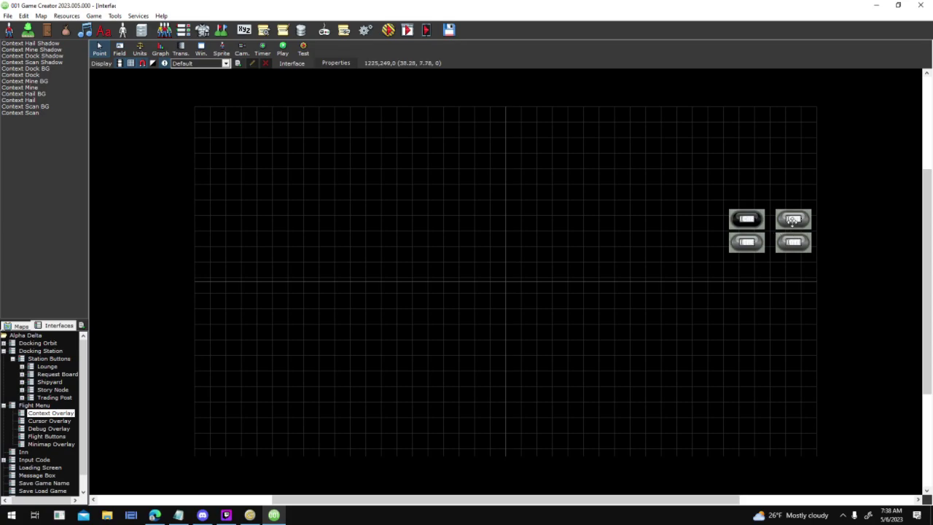
# - Accept the Context Dock field, save the Context Overlay interface, and open the Docking Orbit interface
pyautogui.click(597, 378)
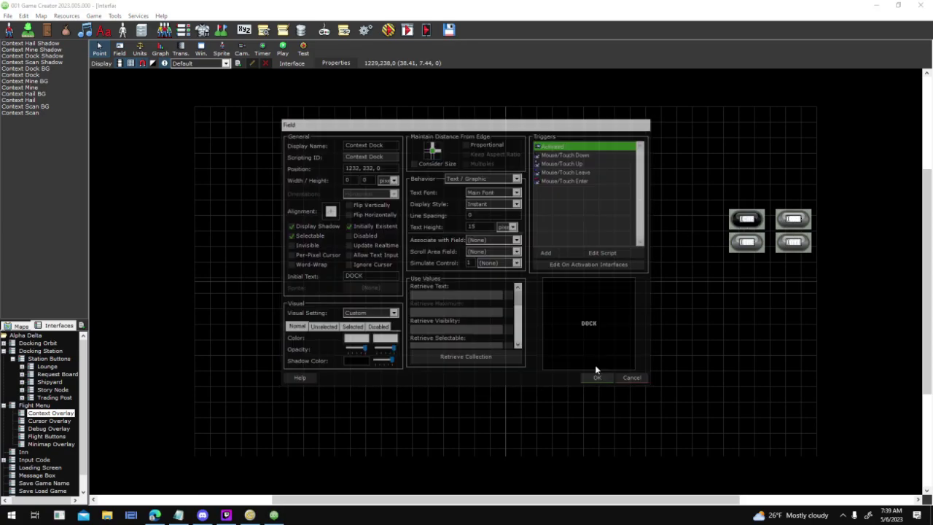
pyautogui.click(40, 351)
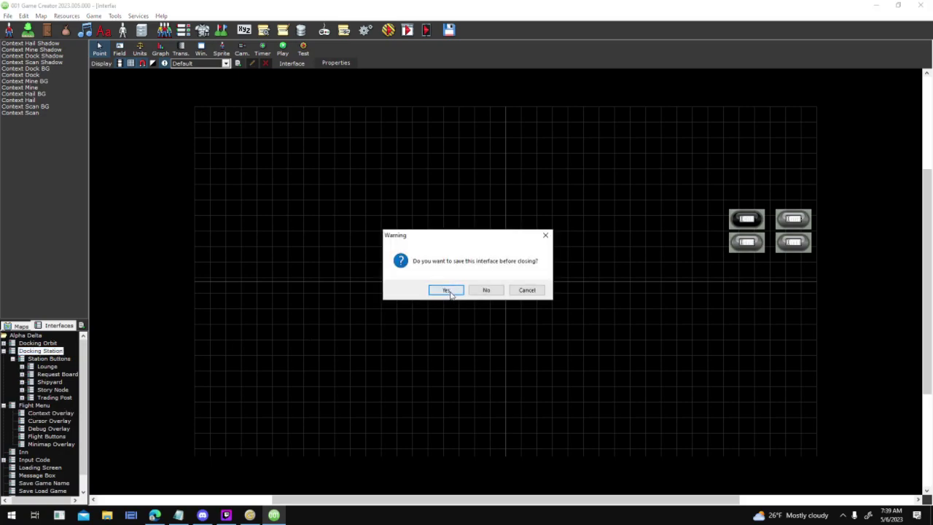
pyautogui.click(446, 291)
pyautogui.click(37, 343)
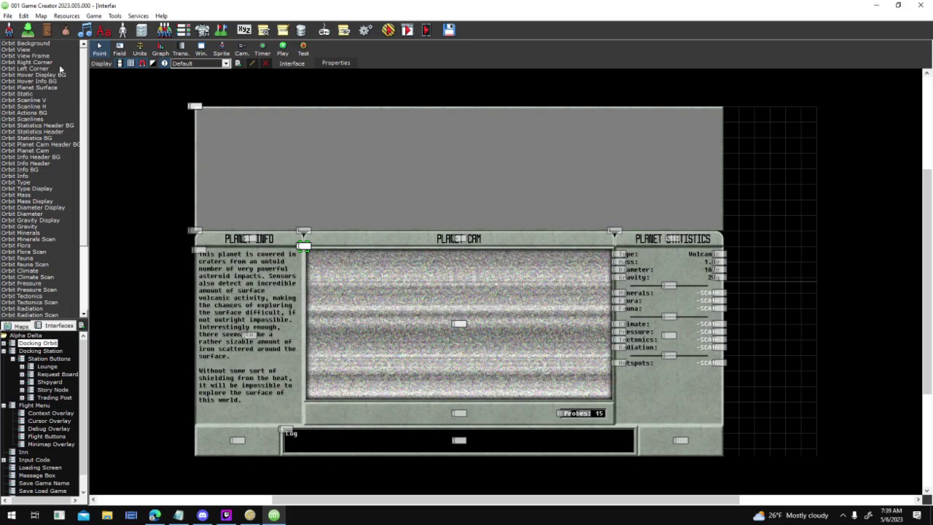
# - Apply the Static visual setting to the Orbit Planet Surface field, adjust its normal opacity, and accept the field
pyautogui.click(63, 87)
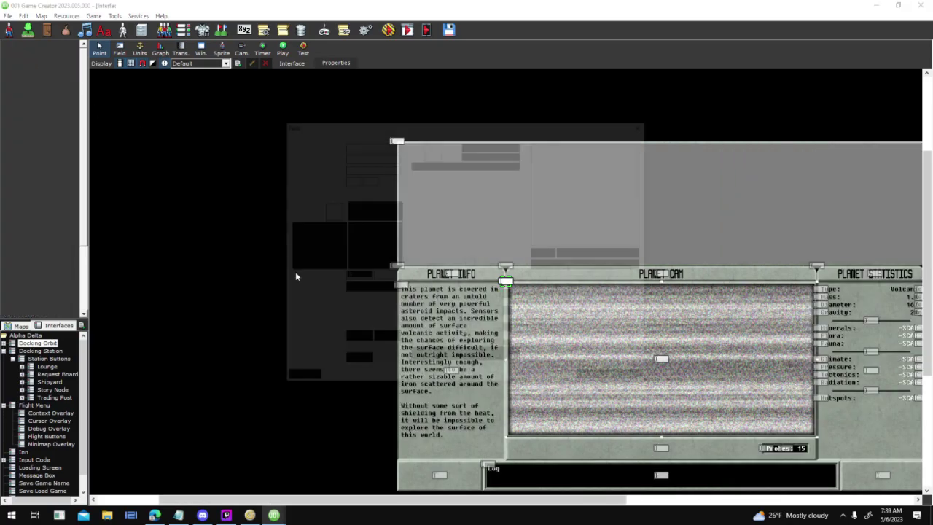
pyautogui.click(383, 317)
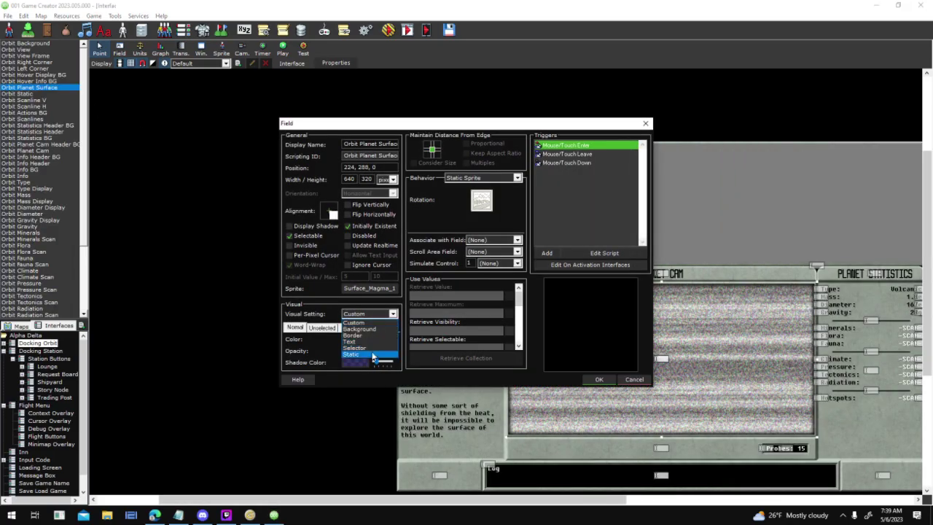
pyautogui.click(375, 354)
pyautogui.click(363, 350)
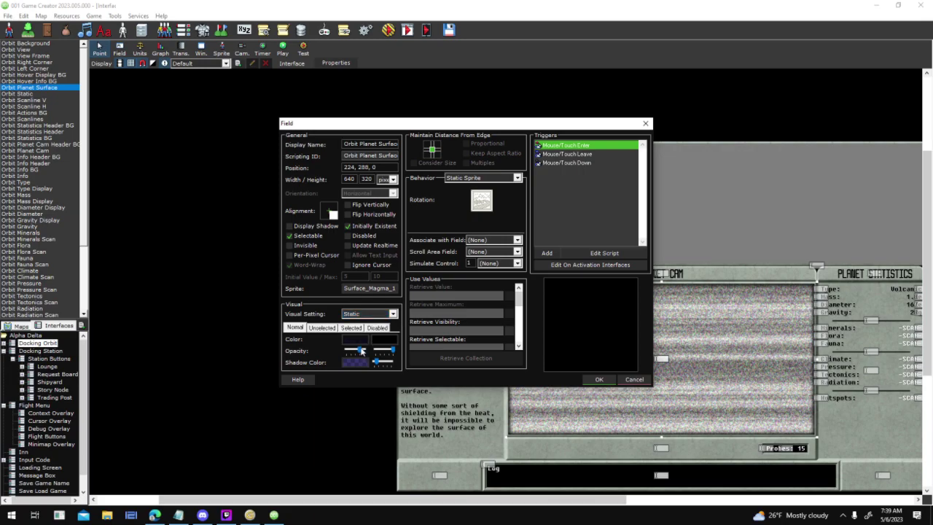
pyautogui.click(598, 379)
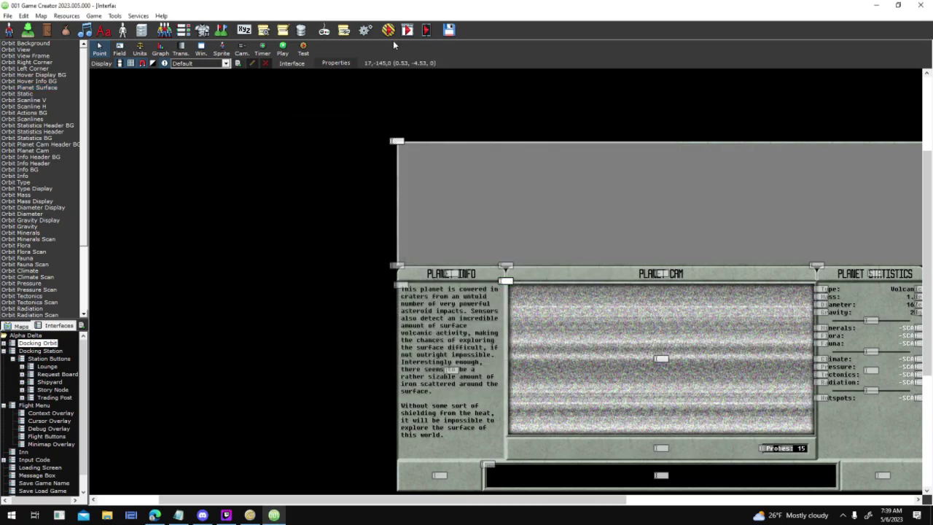
# - Test-run the game with a new game, then scan the nearby planet and dock with it to check the planet cam transition
pyautogui.click(390, 37)
pyautogui.press('Return')
pyautogui.press('Return')
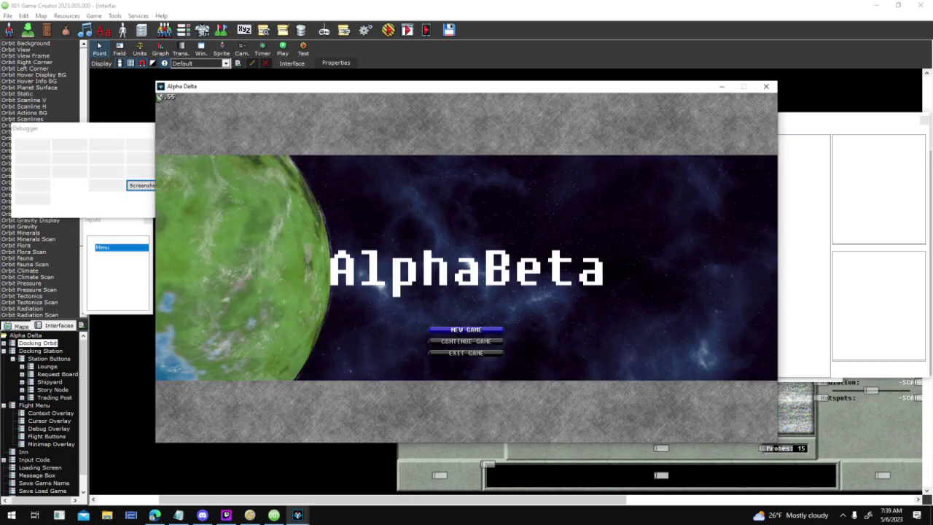
pyautogui.click(466, 332)
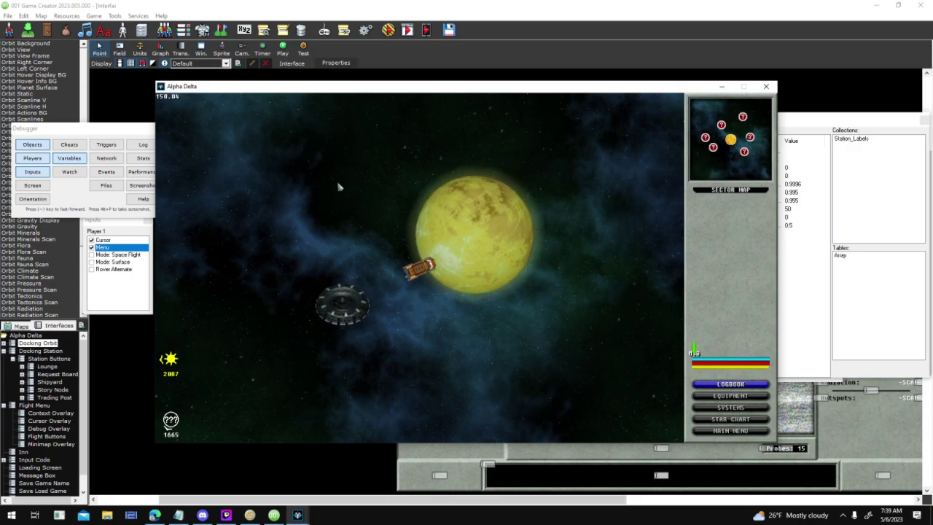
pyautogui.click(430, 211)
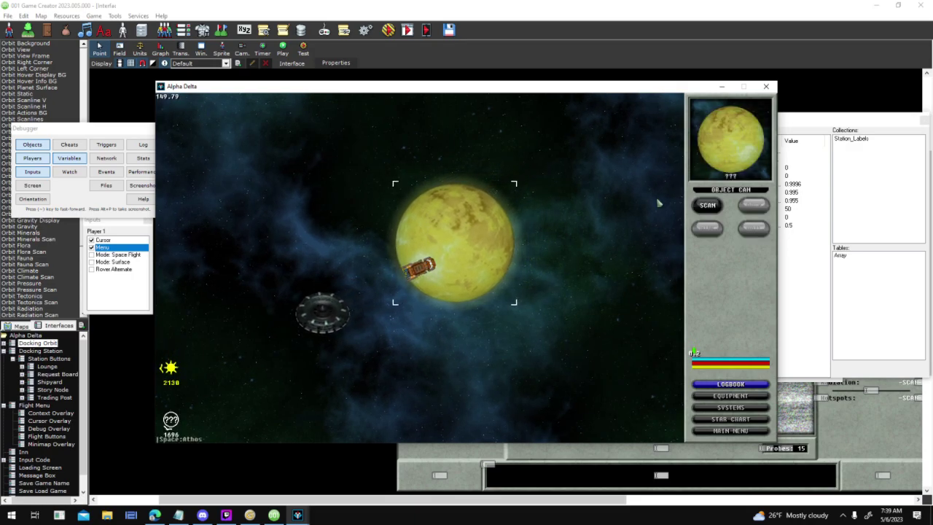
pyautogui.click(722, 207)
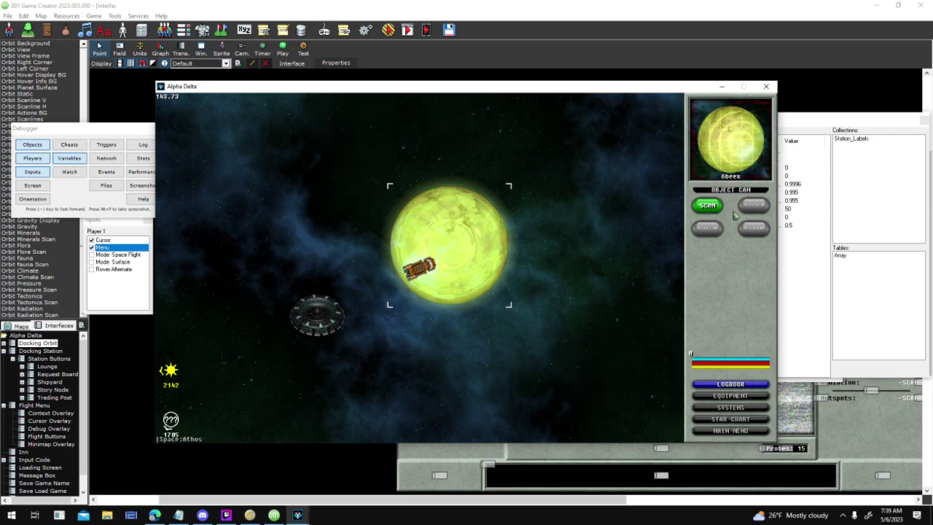
pyautogui.click(753, 207)
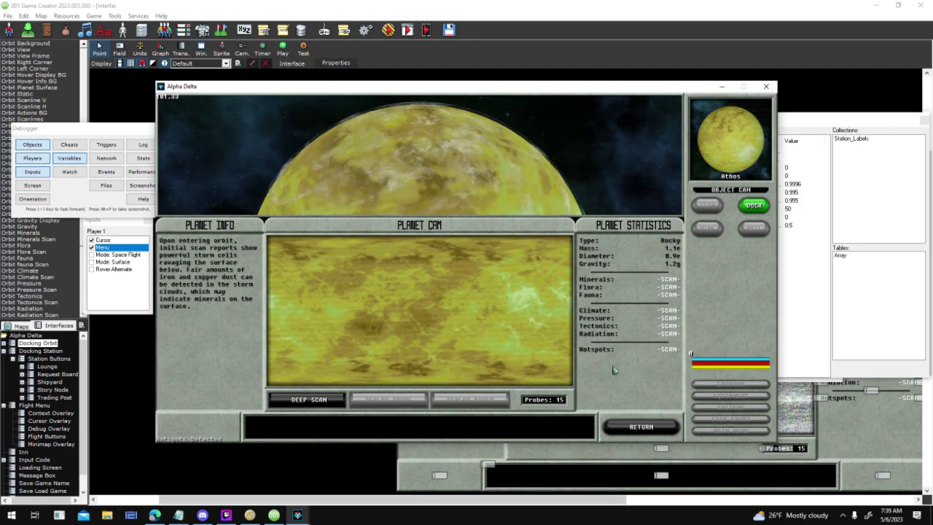
# - Leave and re-enter the planet's orbit to recheck the transition, run a deep scan, and close the test game
pyautogui.click(633, 425)
pyautogui.click(752, 207)
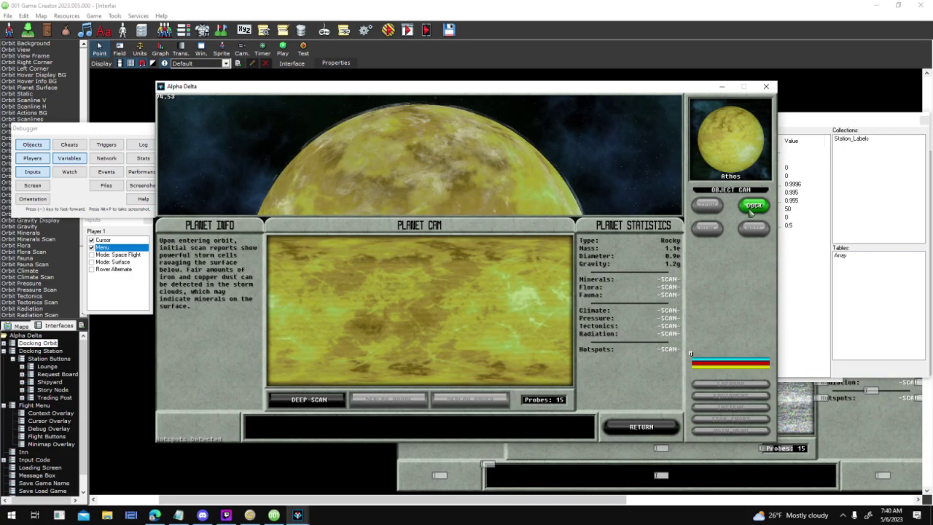
pyautogui.click(751, 209)
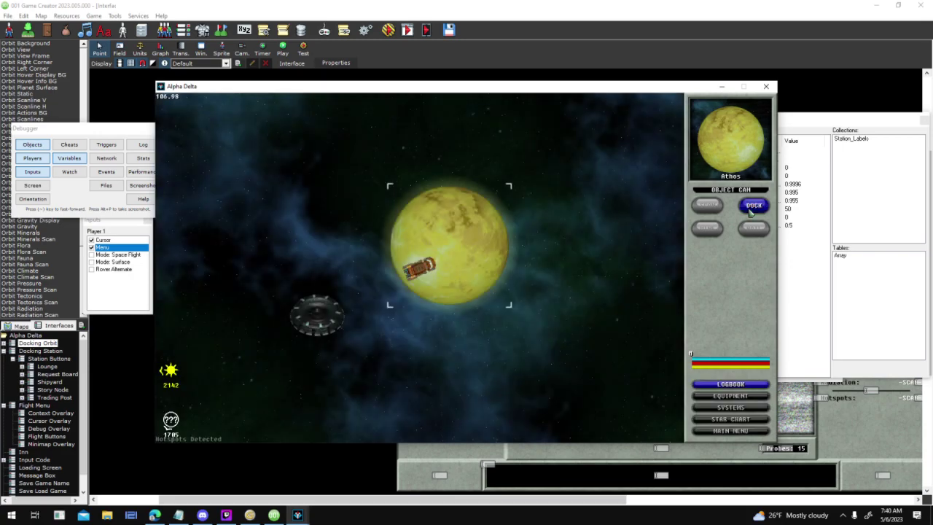
pyautogui.click(753, 207)
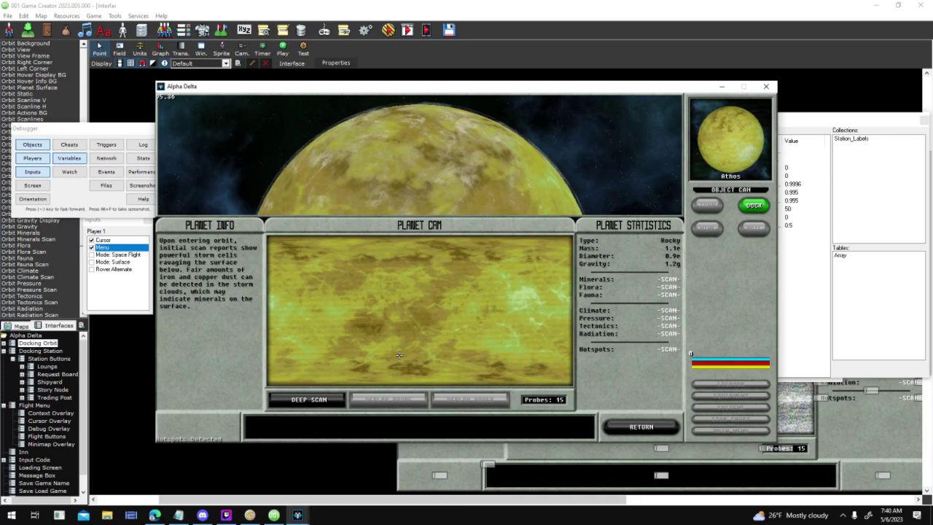
pyautogui.click(309, 399)
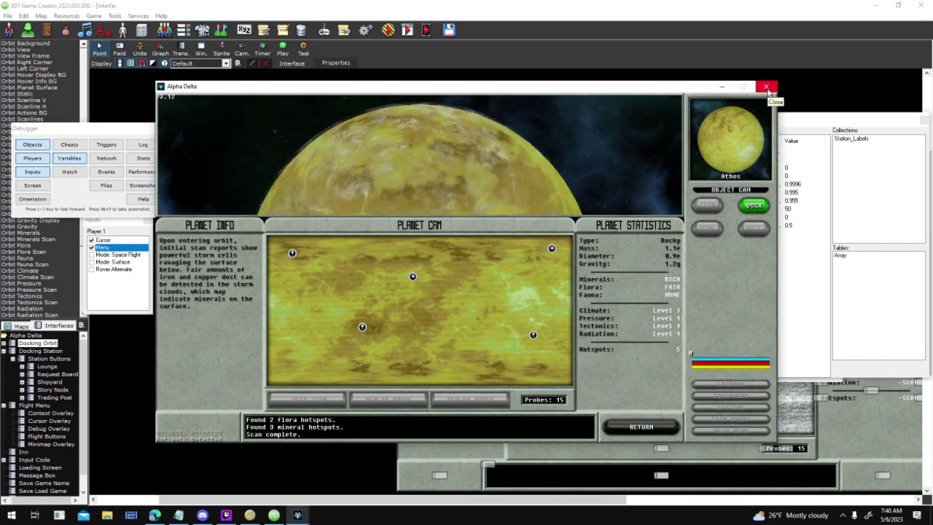
pyautogui.click(766, 87)
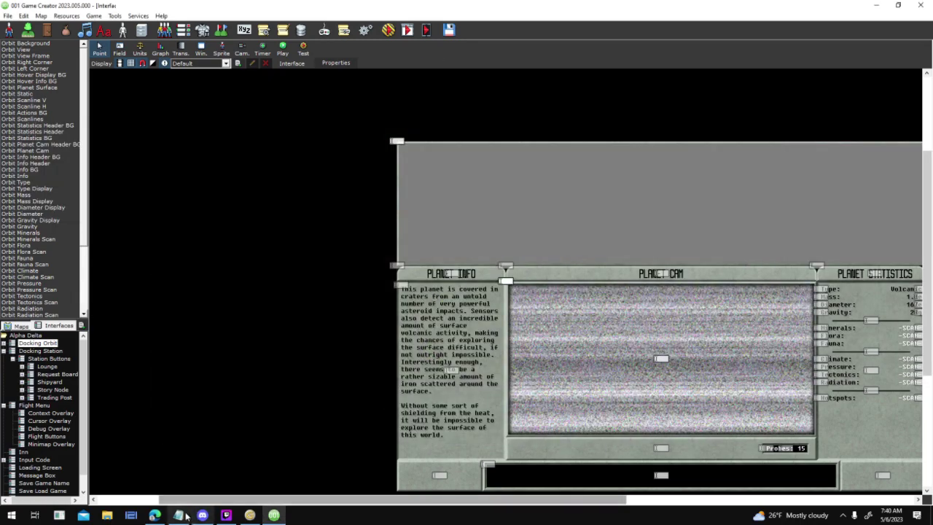
# - Save the To Do.txt list in Notepad and return to the interface editor in 001 Game Creator
pyautogui.click(178, 515)
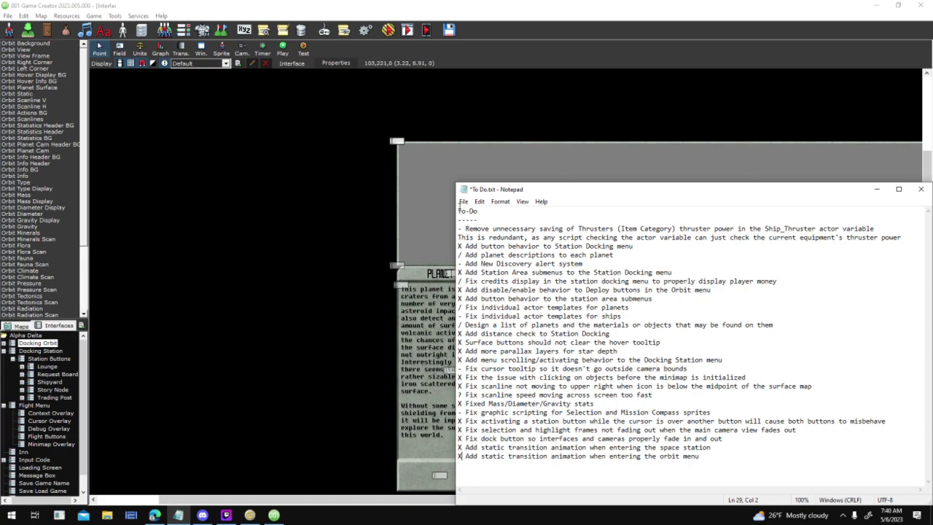
pyautogui.click(463, 201)
pyautogui.click(483, 244)
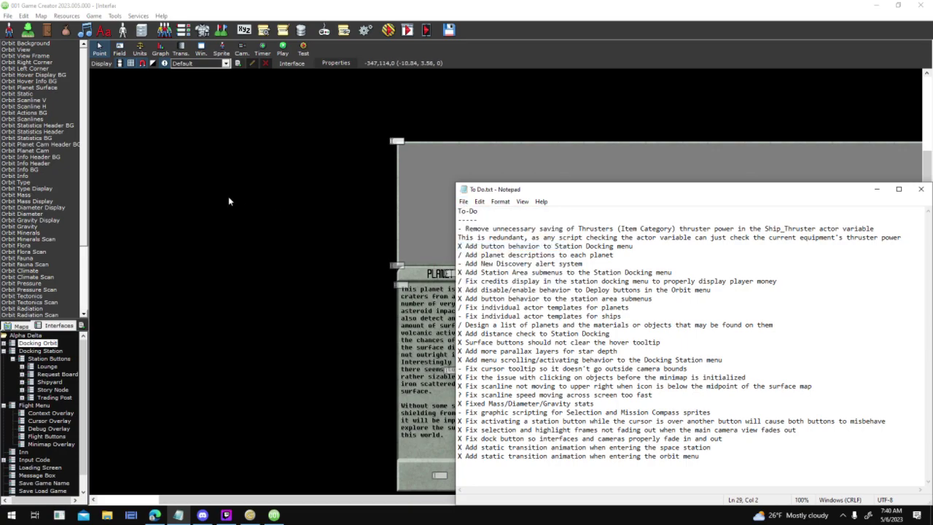
pyautogui.click(229, 201)
pyautogui.moveTo(546, 333); pyautogui.dragTo(308, 263, button='middle')
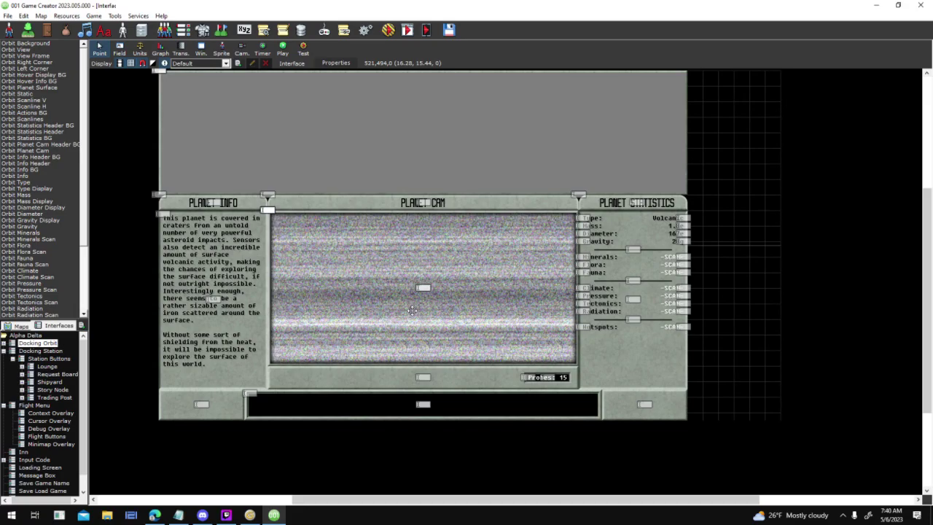
# - Look through the Station Buttons interface and its station area interfaces, comparing the Lounge with the Docking Station layout
pyautogui.click(48, 358)
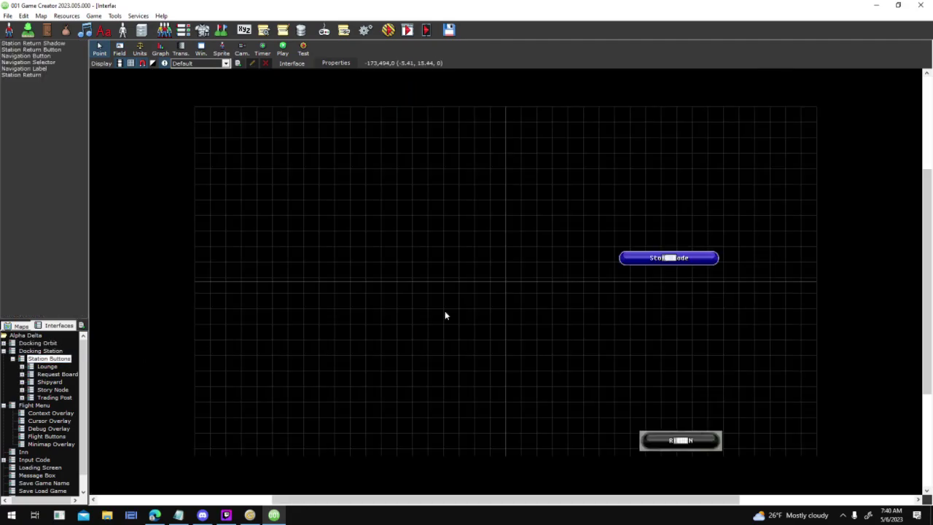
pyautogui.press('Down')
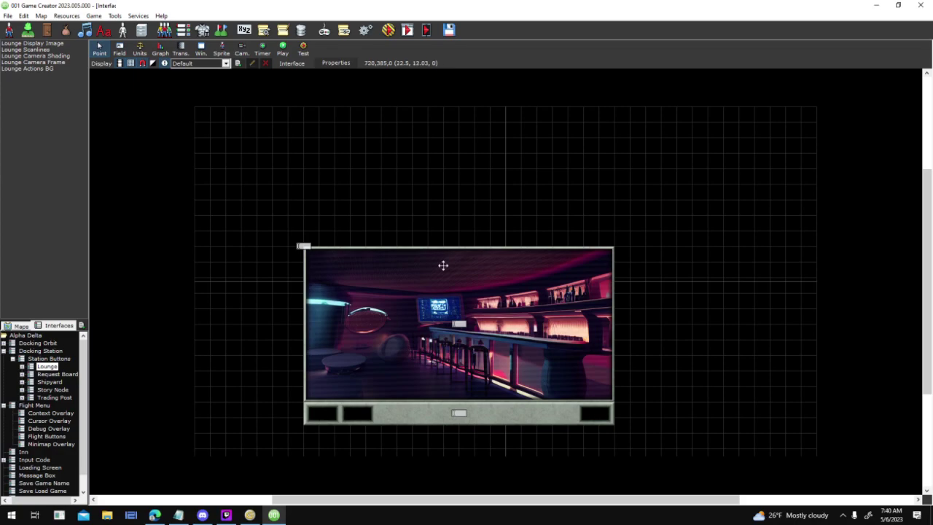
pyautogui.press('Down')
pyautogui.press('Down')
pyautogui.press('Down')
pyautogui.press('Up')
pyautogui.press('Up')
pyautogui.press('Up')
pyautogui.press('Up')
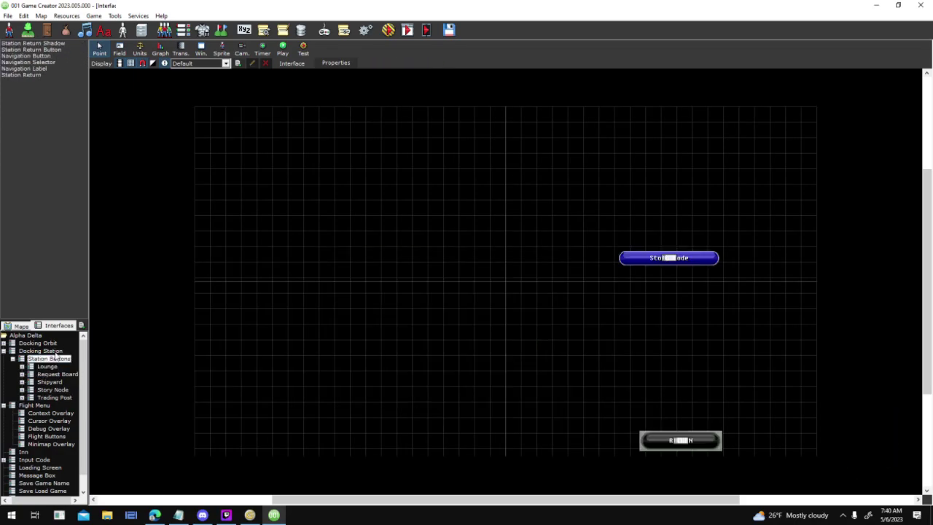
pyautogui.press('Up')
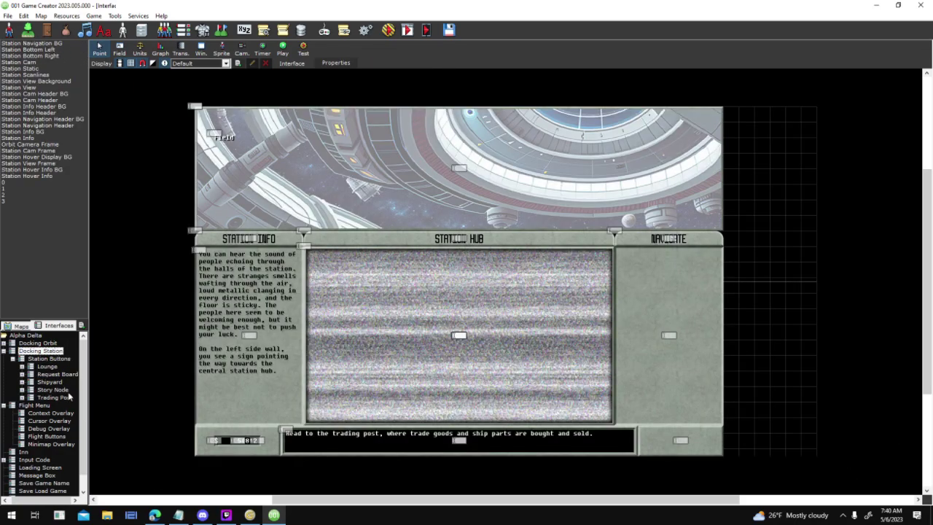
pyautogui.click(44, 366)
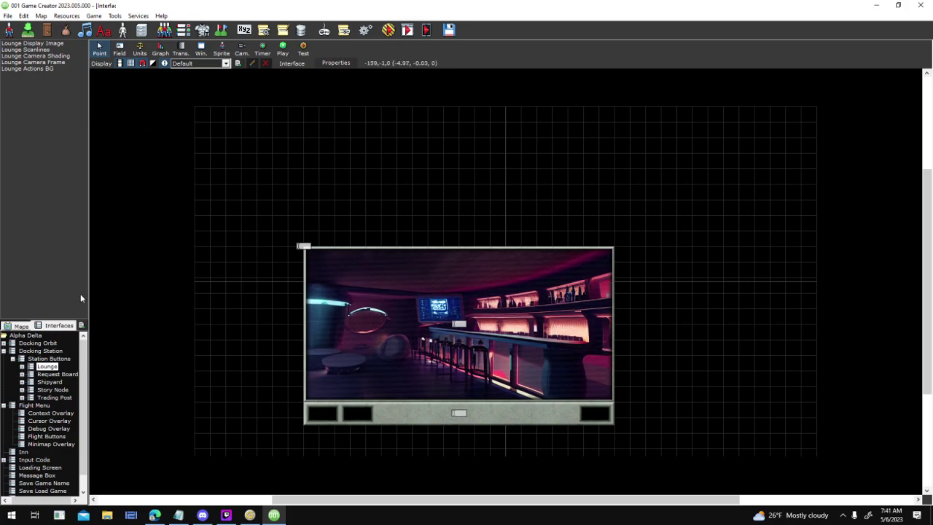
pyautogui.click(44, 352)
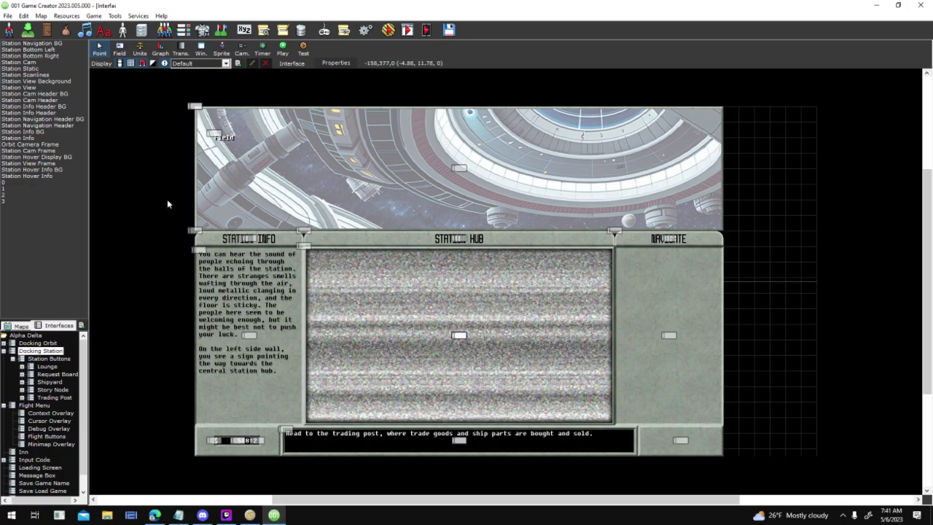
# - Open the Docking Station's "Interface entered" script and check its last Change Color event for the Station Static field
pyautogui.click(330, 64)
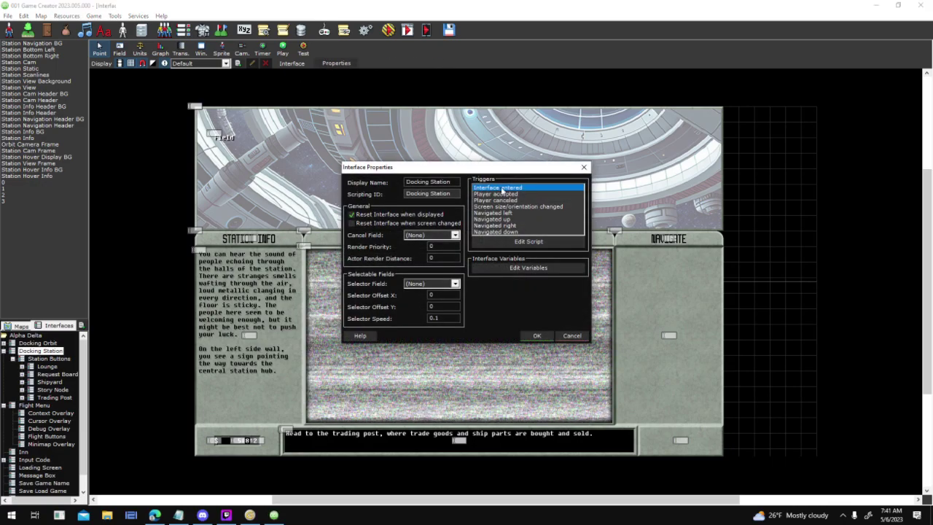
pyautogui.doubleClick(529, 189)
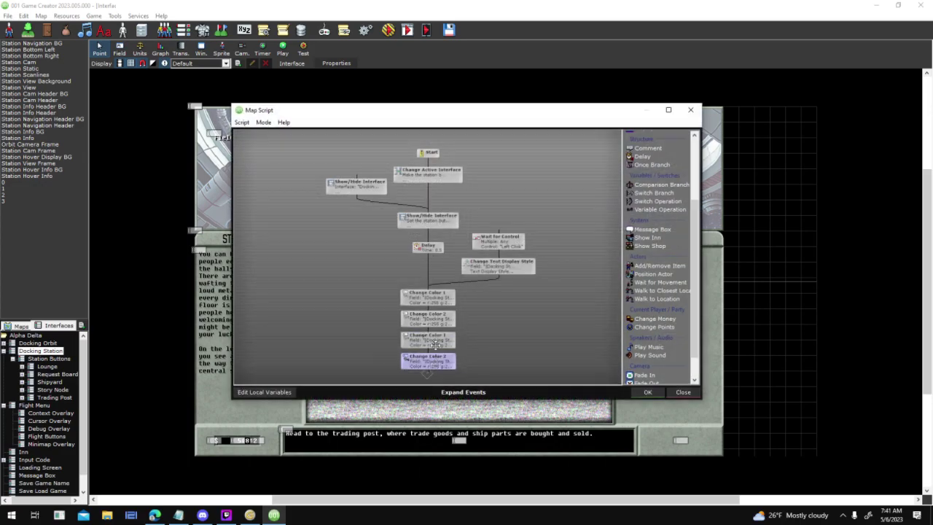
pyautogui.scroll(-3, 436, 286)
pyautogui.doubleClick(436, 288)
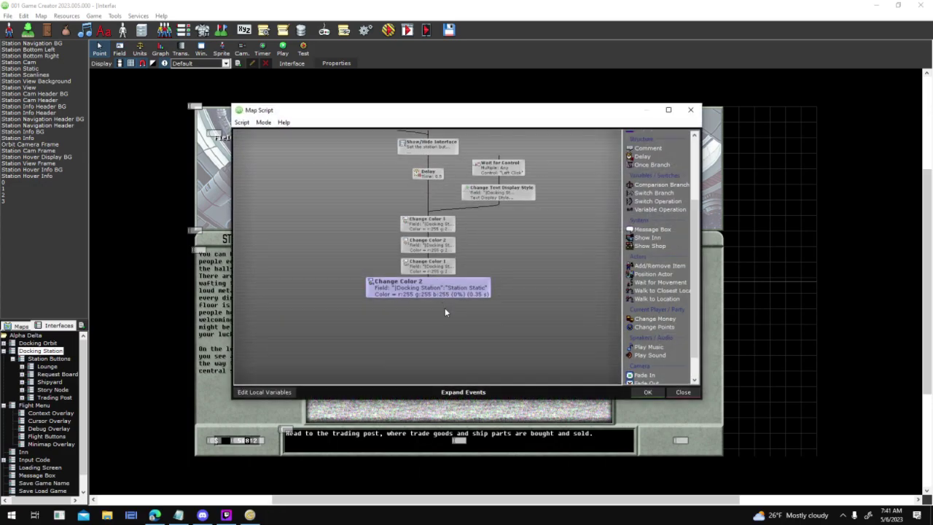
pyautogui.click(501, 316)
pyautogui.write('dsa')
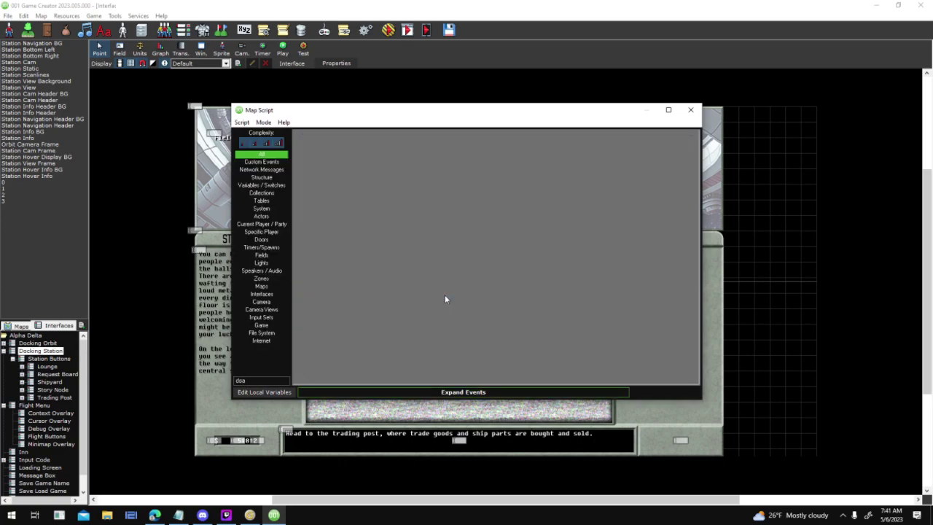
pyautogui.press('BackSpace')
pyautogui.write('is')
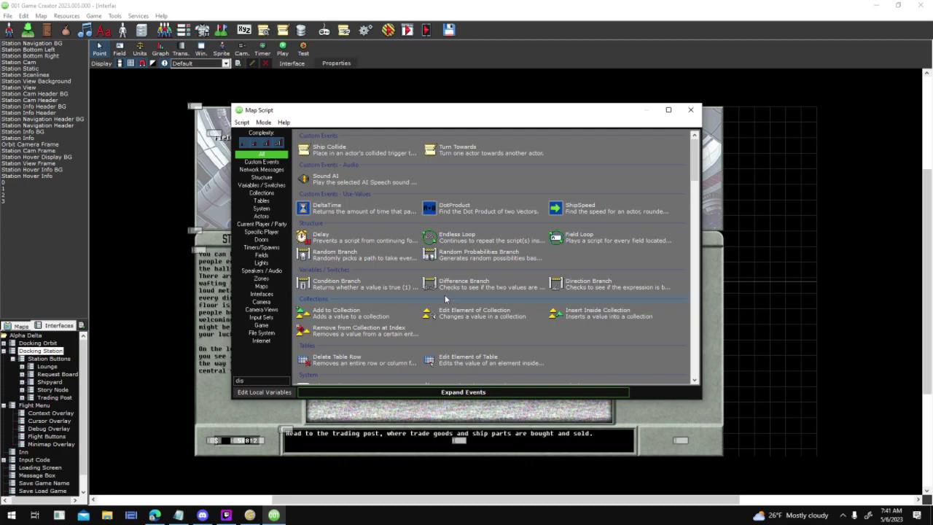
pyautogui.write('a')
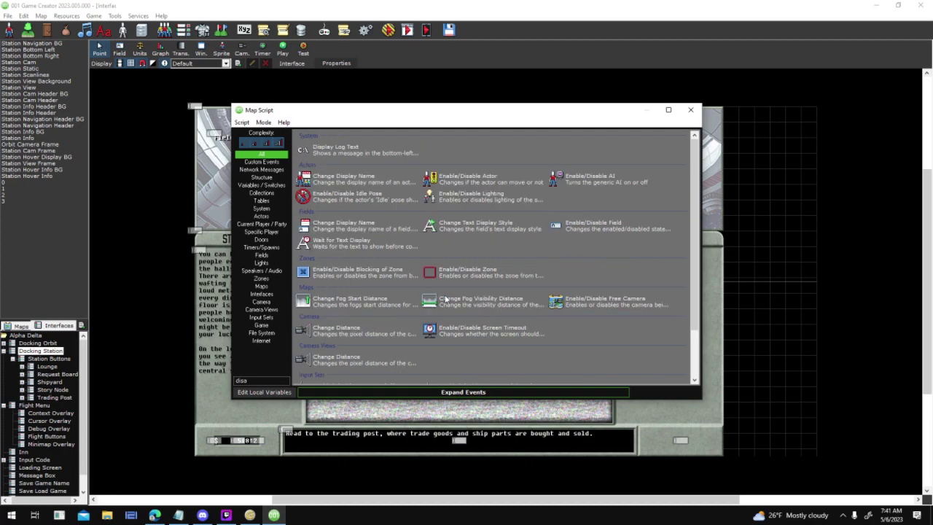
pyautogui.press('BackSpace')
pyautogui.press('BackSpace')
pyautogui.press('BackSpace')
pyautogui.press('BackSpace')
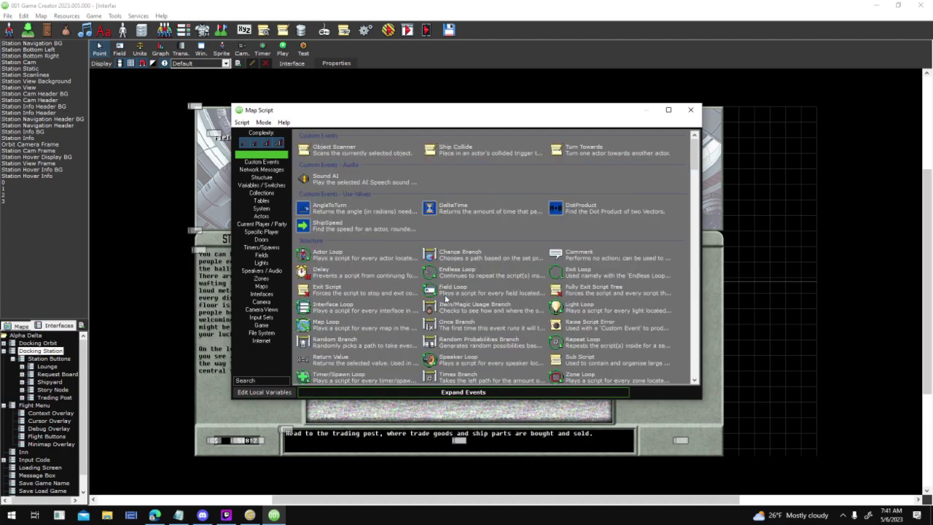
# - Add a field Change Existence event making Station Static nonexistent after the last color change, and accept the script and interface properties
pyautogui.write('exist')
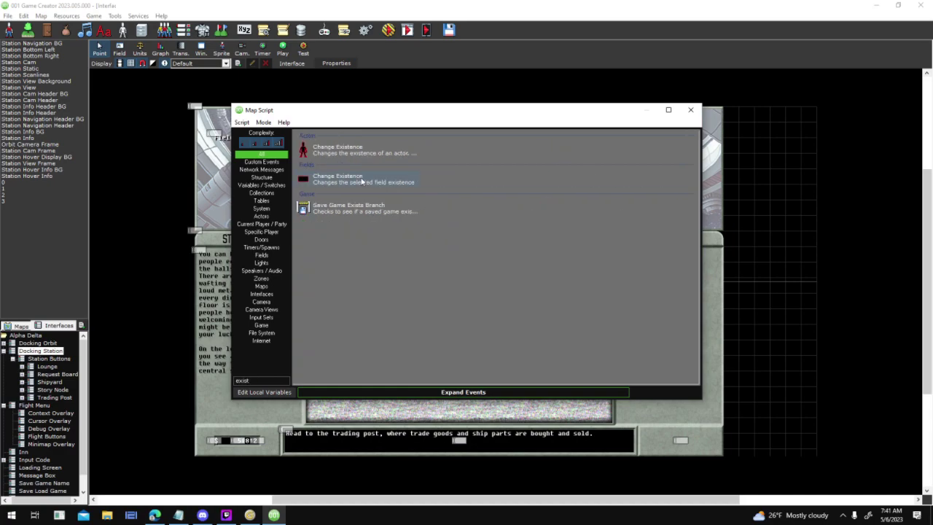
pyautogui.doubleClick(360, 183)
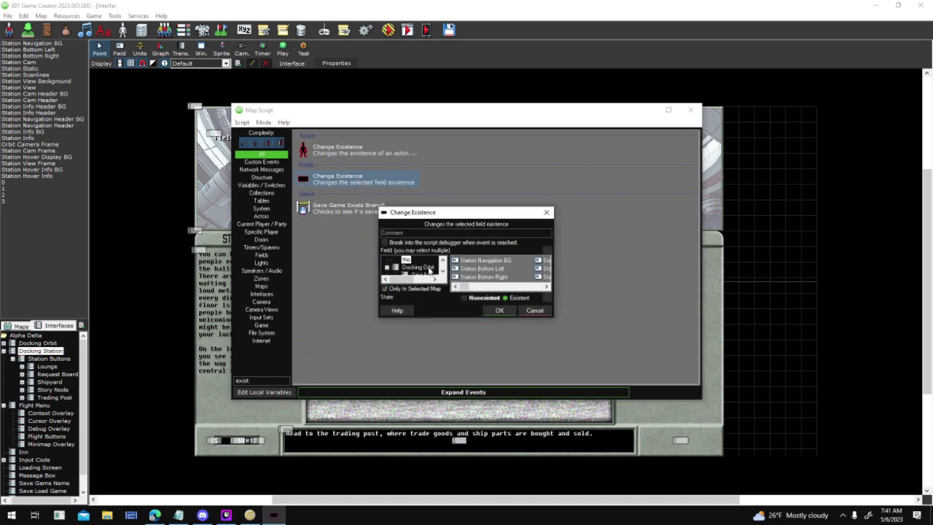
pyautogui.scroll(-1, 429, 271)
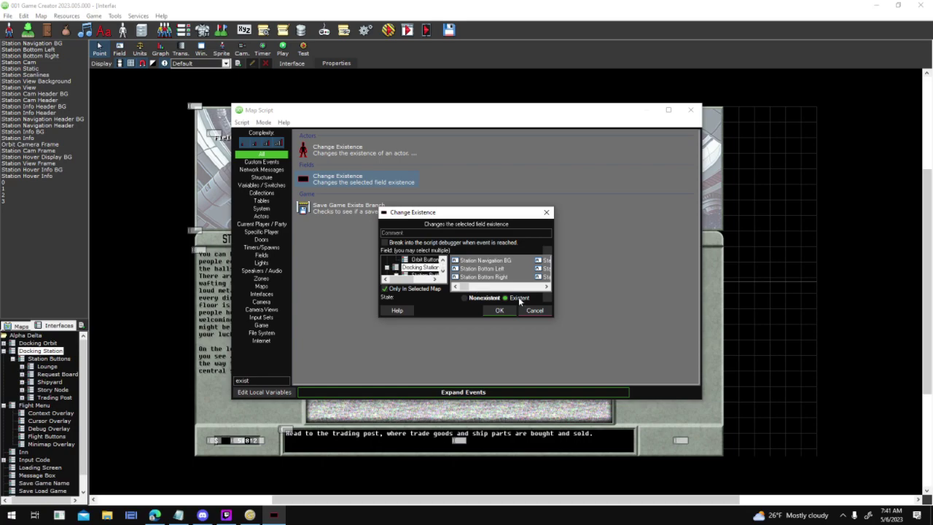
pyautogui.moveTo(469, 288); pyautogui.dragTo(474, 290)
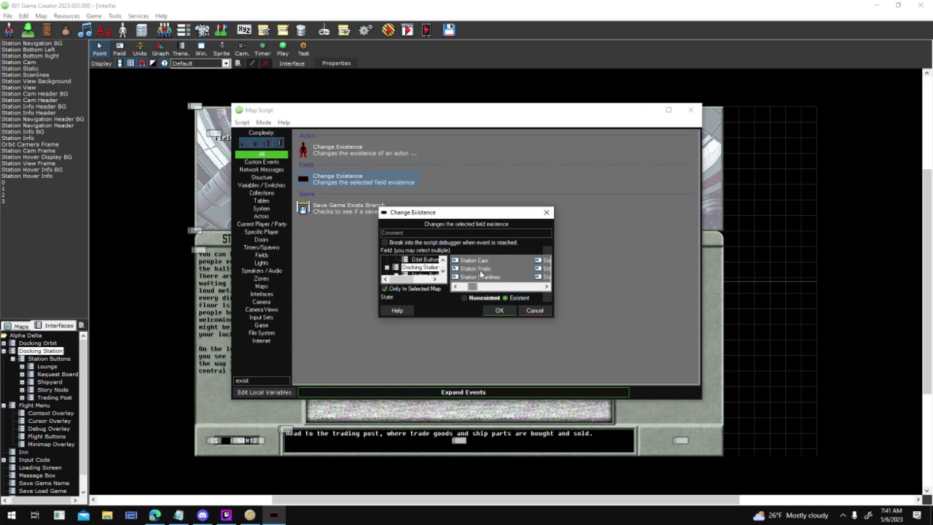
pyautogui.click(485, 298)
pyautogui.click(499, 310)
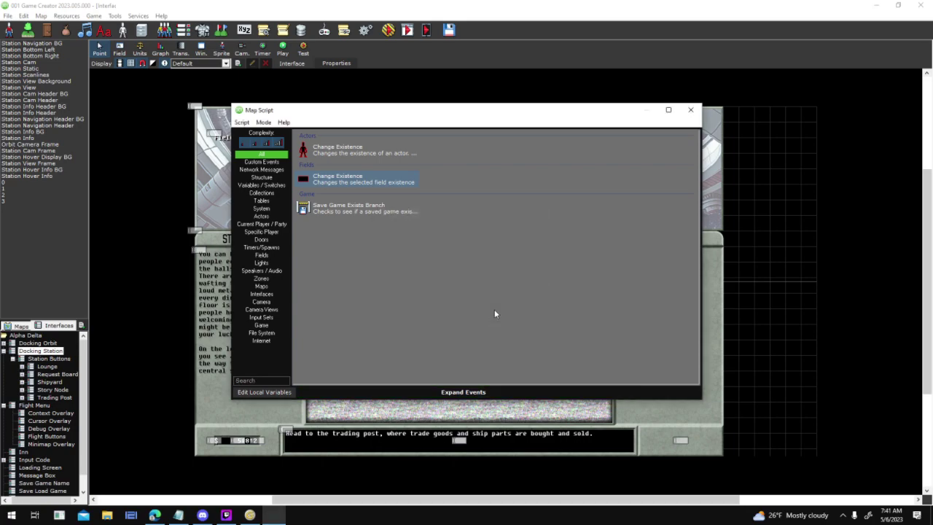
pyautogui.click(446, 314)
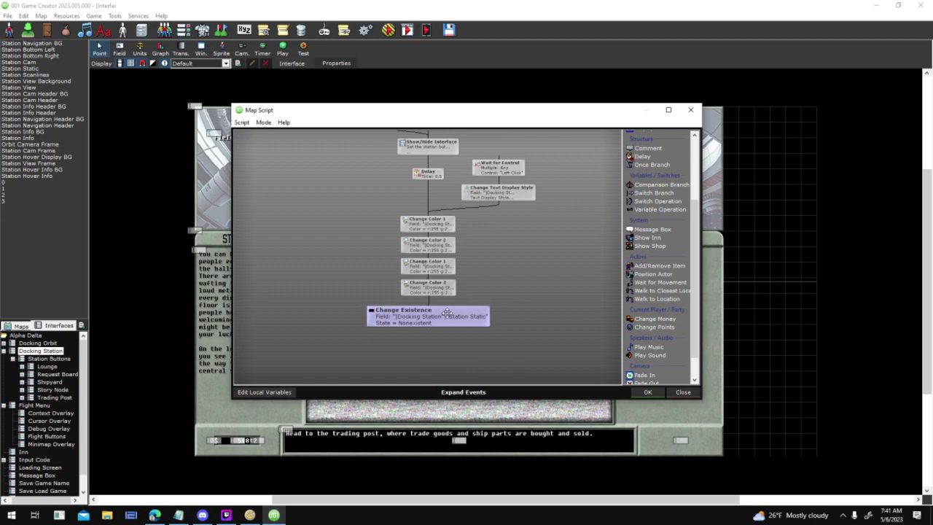
pyautogui.moveTo(447, 312); pyautogui.dragTo(446, 312)
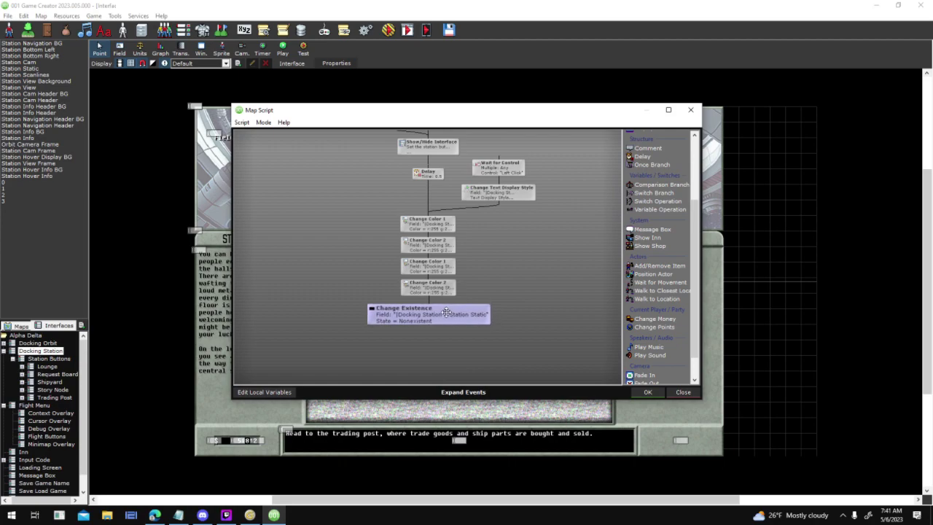
pyautogui.click(646, 393)
pyautogui.click(538, 337)
# - Test-run the game with a new game, select Helios Station, and dock with it to check the station cam transition
pyautogui.click(389, 33)
pyautogui.press('Return')
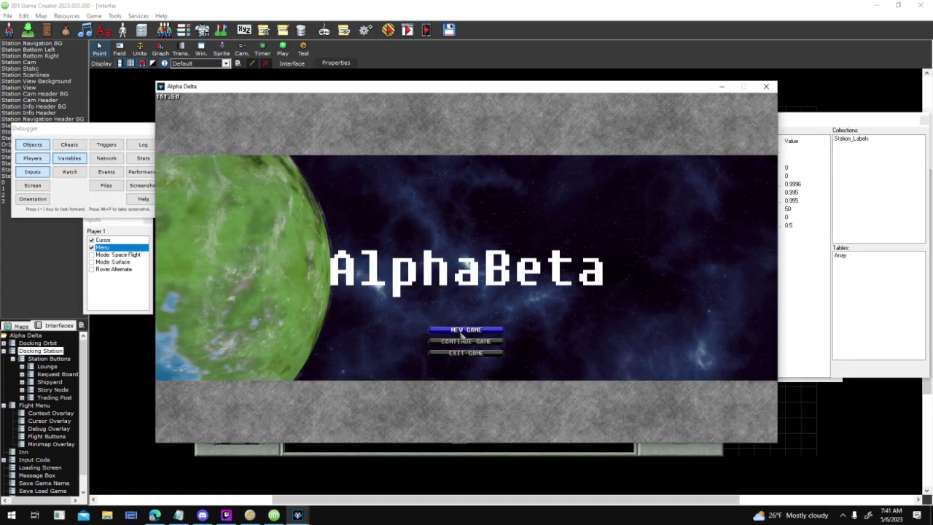
pyautogui.click(462, 326)
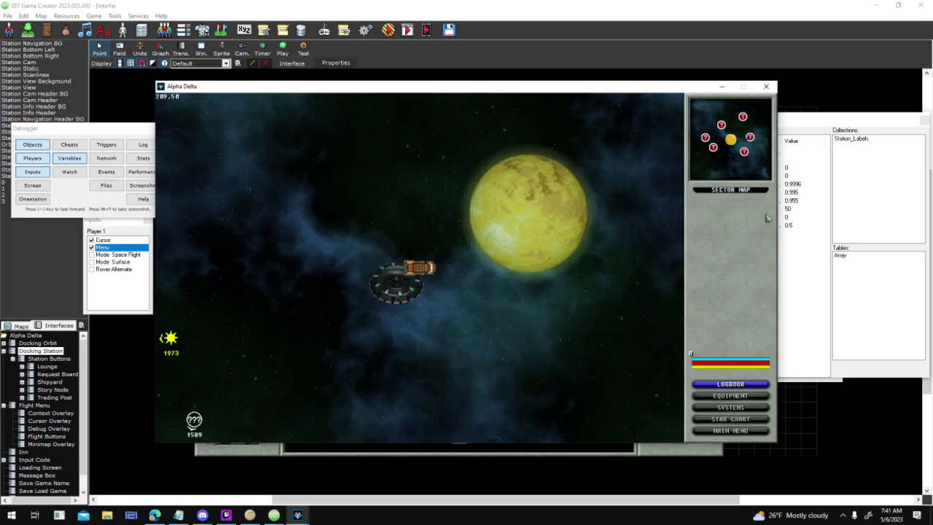
pyautogui.click(422, 283)
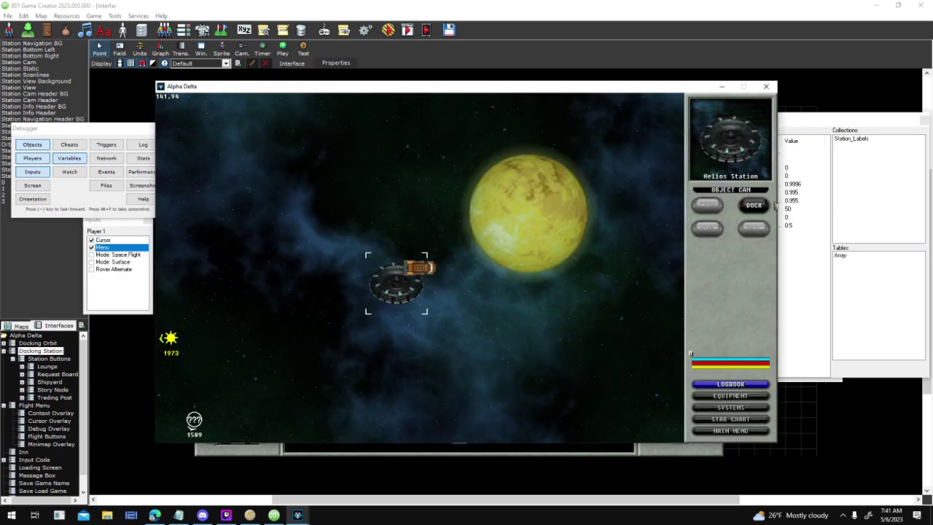
pyautogui.click(767, 206)
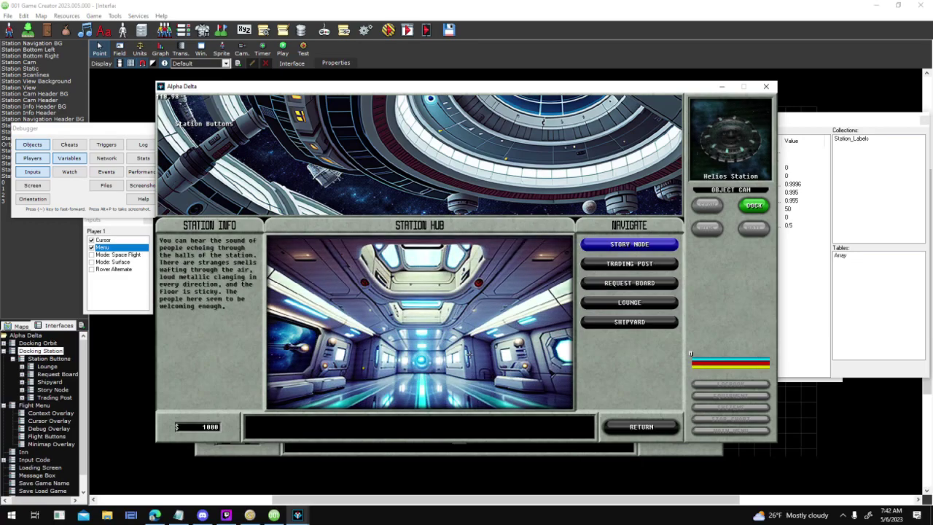
# - Leave the station and dock again repeatedly to recheck the static transition, and close the test game
pyautogui.click(633, 426)
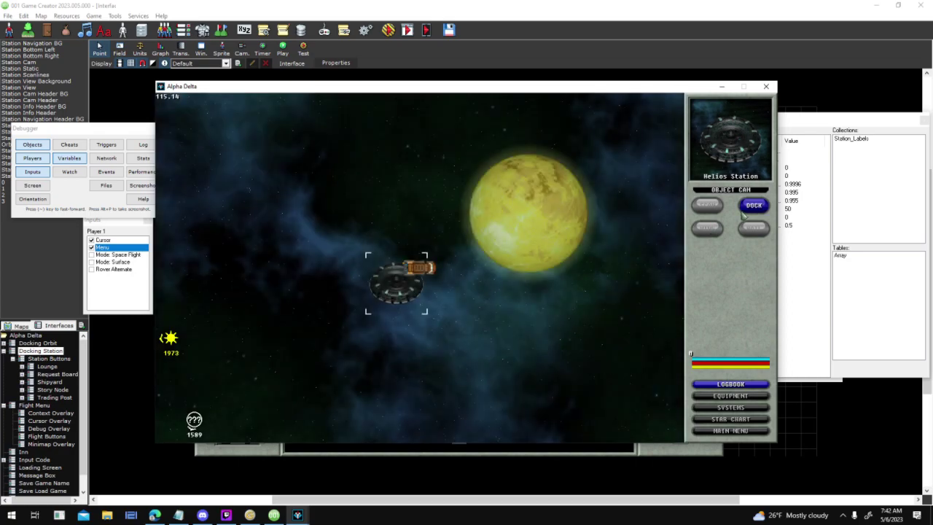
pyautogui.click(754, 207)
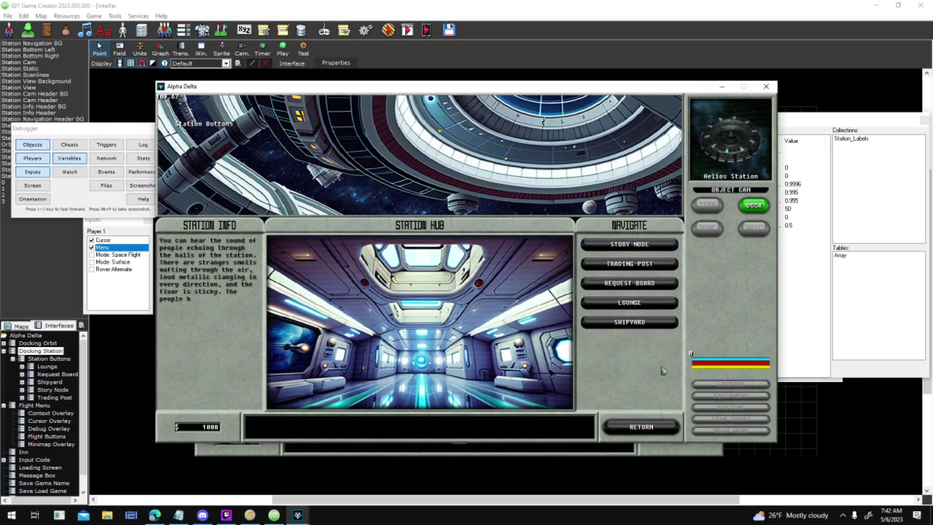
pyautogui.click(642, 426)
pyautogui.click(753, 206)
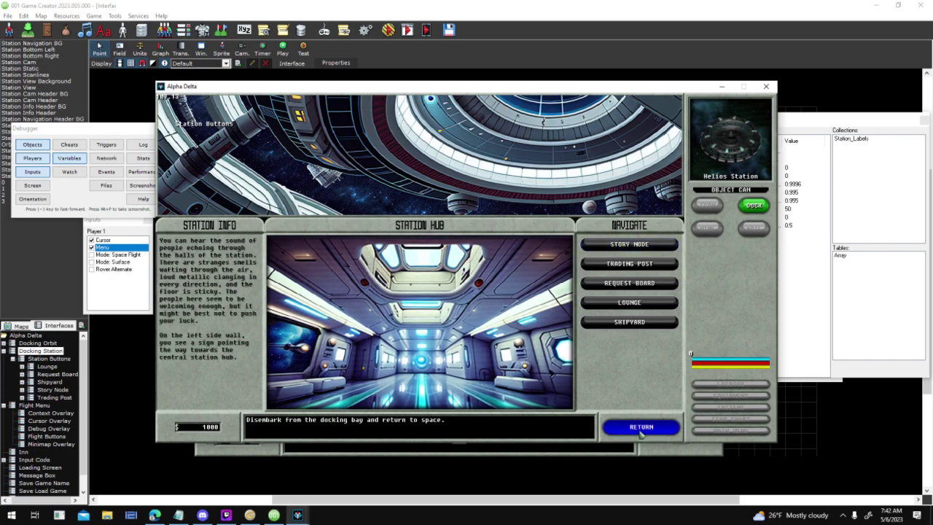
pyautogui.click(642, 428)
pyautogui.click(762, 206)
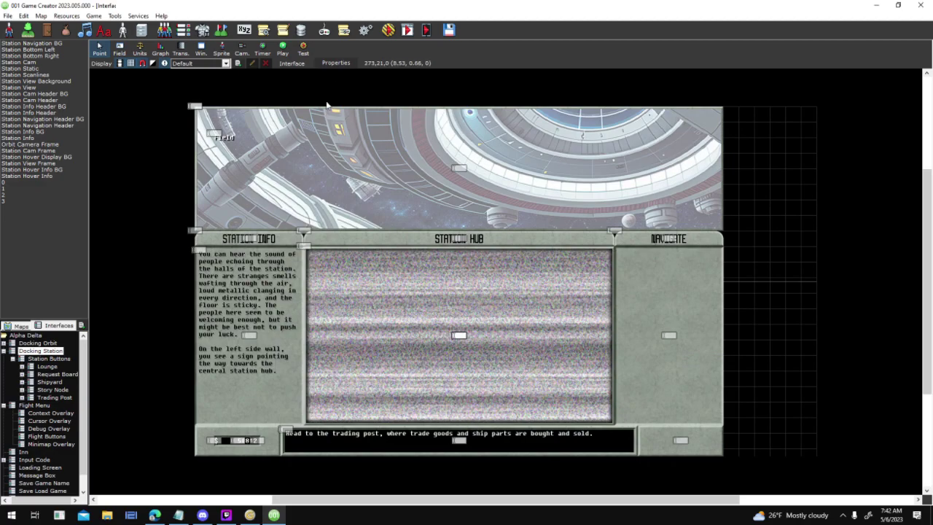
# - In the Docking Station's "Interface entered" script, detach the Wait for Control and Change Text Display Style events and place them beside Change Existence
pyautogui.click(336, 62)
pyautogui.doubleClick(511, 190)
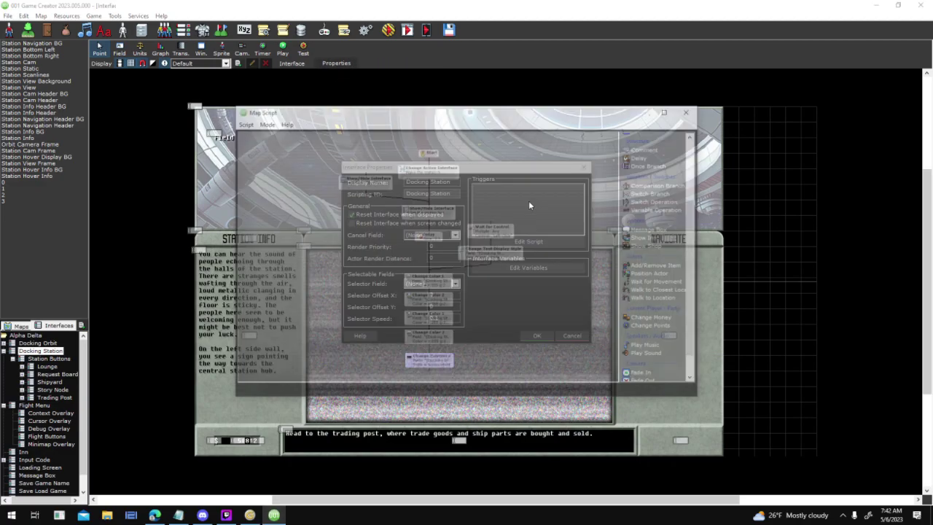
pyautogui.scroll(1, 552, 263)
pyautogui.rightClick(452, 267)
pyautogui.click(453, 274)
pyautogui.moveTo(490, 316); pyautogui.dragTo(466, 240)
pyautogui.moveTo(521, 143); pyautogui.dragTo(472, 305)
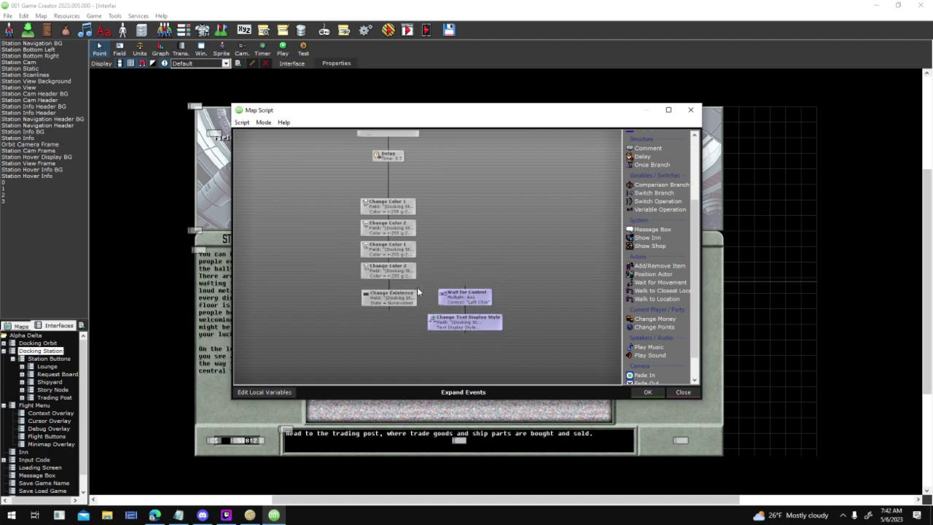
# - Link the Wait for Control and Change Text Display Style pair between the last Change Color 1 and Change Color 2 events, and accept the script
pyautogui.moveTo(410, 293); pyautogui.dragTo(330, 284)
pyautogui.moveTo(387, 264); pyautogui.dragTo(465, 322)
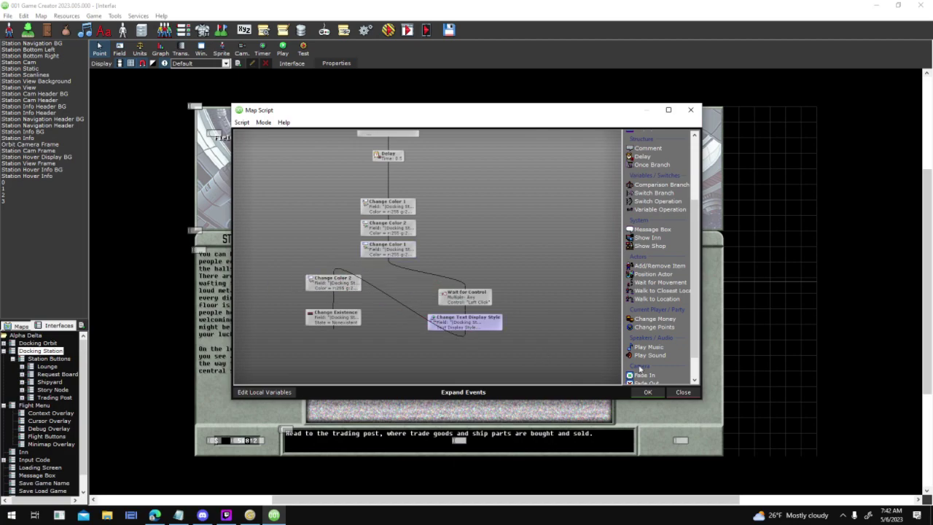
pyautogui.click(647, 391)
pyautogui.click(537, 336)
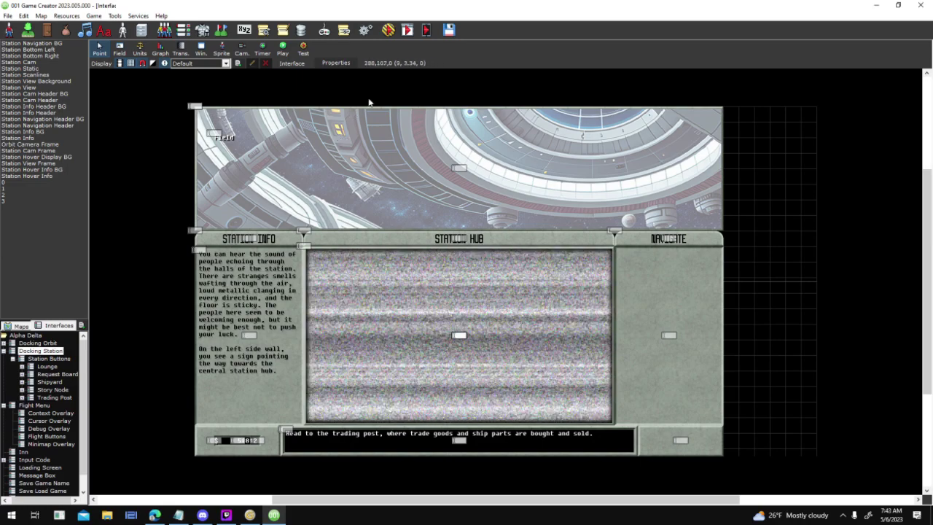
pyautogui.click(408, 30)
pyautogui.click(445, 290)
pyautogui.click(543, 325)
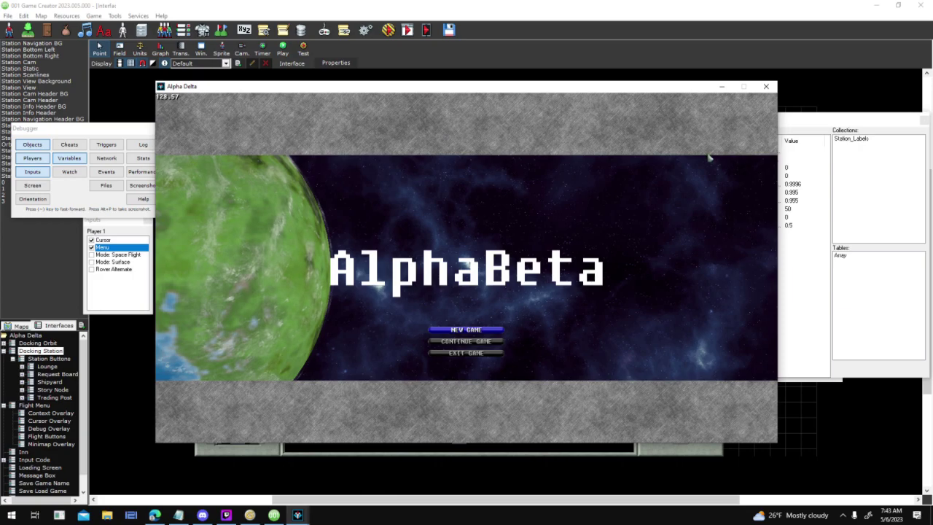
pyautogui.click(766, 86)
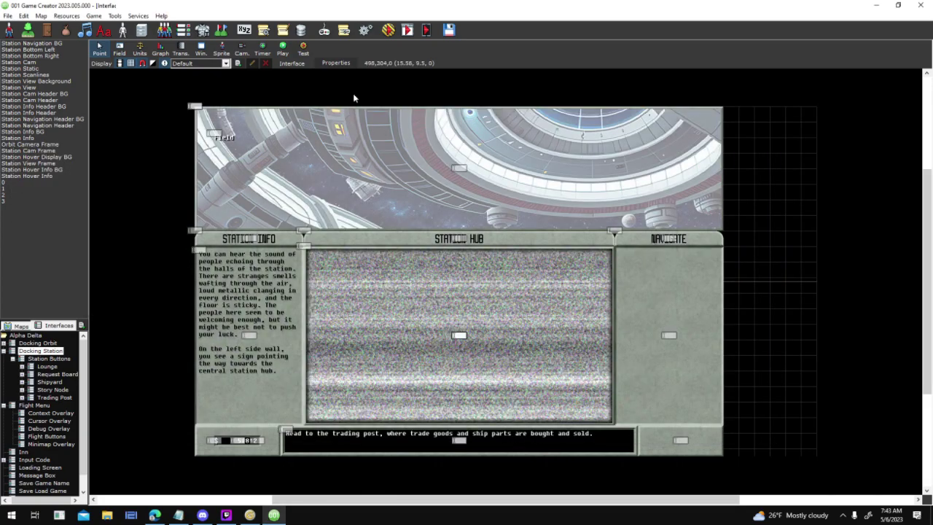
# - In the Docking Station's "Interface entered" script, remove the link between Change Text Display Style and Change Color 2, connect Change Existence to Wait for Control, and accept
pyautogui.click(346, 64)
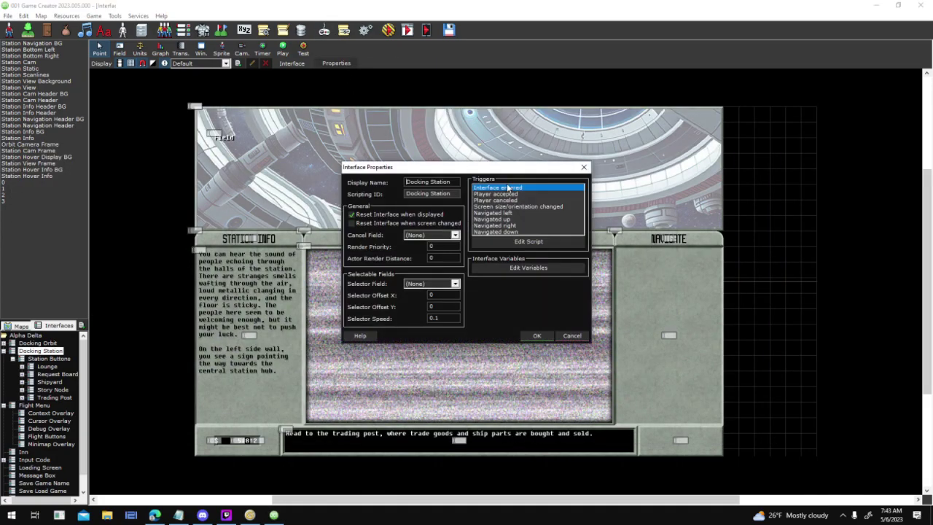
pyautogui.click(520, 198)
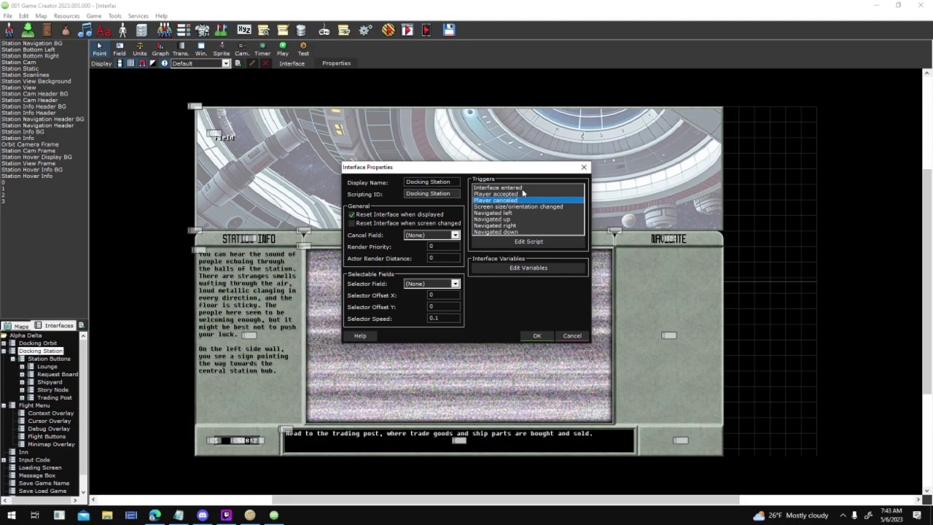
pyautogui.doubleClick(513, 201)
pyautogui.click(428, 304)
pyautogui.click(424, 341)
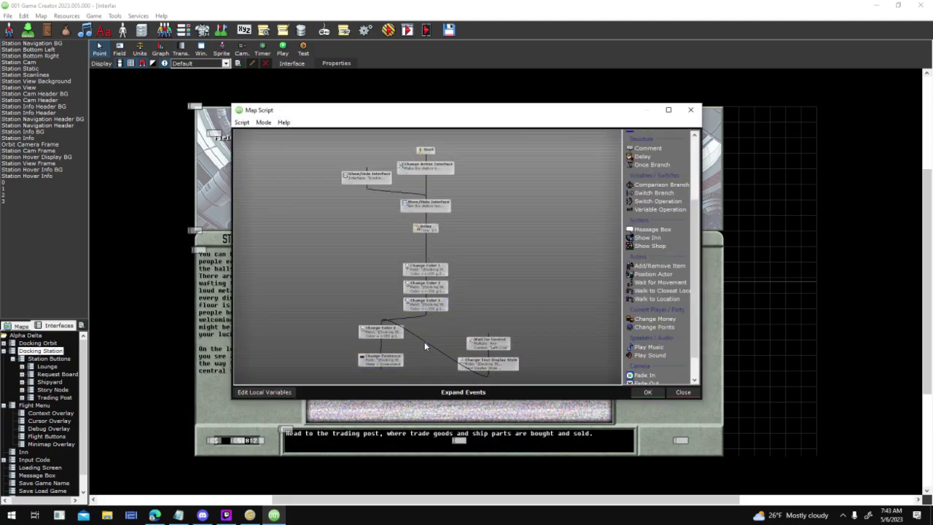
pyautogui.press('Delete')
pyautogui.moveTo(382, 369); pyautogui.dragTo(482, 350)
pyautogui.click(647, 391)
pyautogui.click(544, 334)
# - Test-run the game with a new game, select Helios Station, and dock with it to check the static transition
pyautogui.click(388, 29)
pyautogui.press('Return')
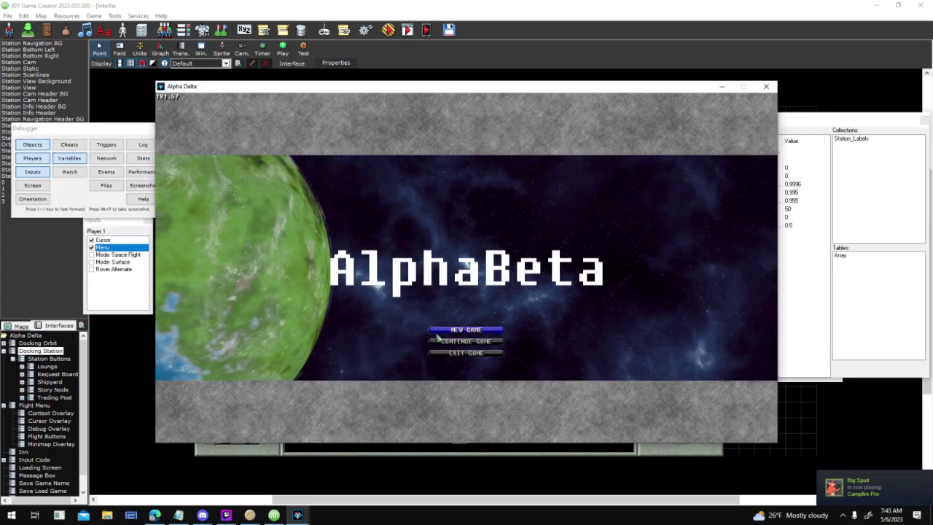
pyautogui.click(447, 332)
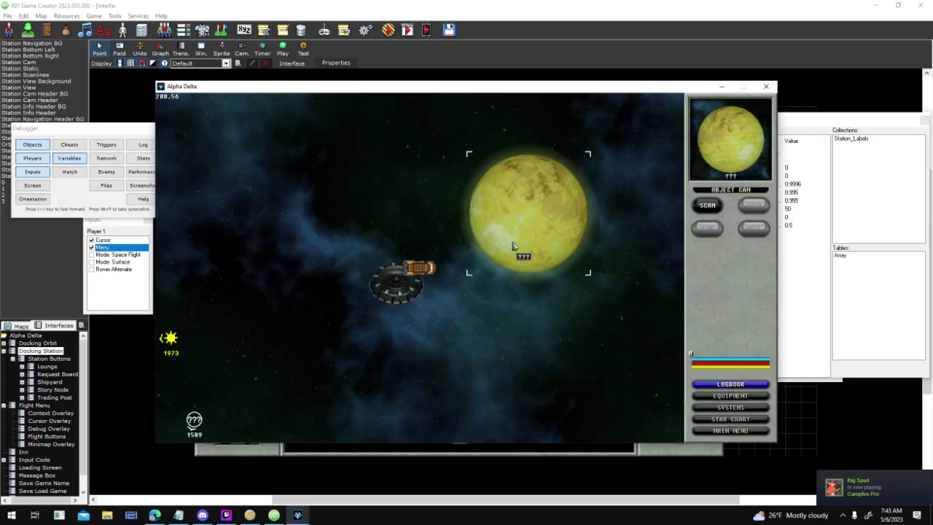
pyautogui.click(400, 305)
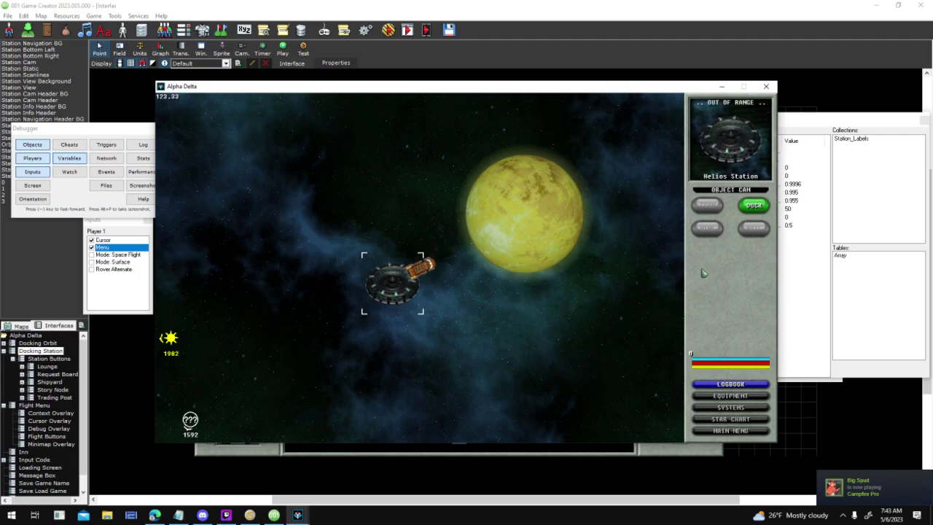
pyautogui.click(752, 208)
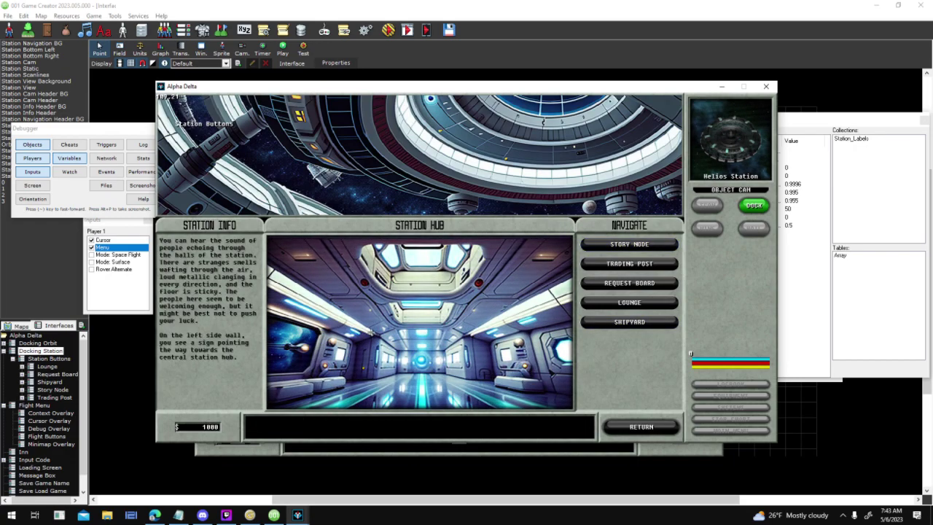
# - Try the station's Return, Story Node and Request Board buttons, leave the station, and close the test game
pyautogui.click(639, 427)
pyautogui.click(618, 246)
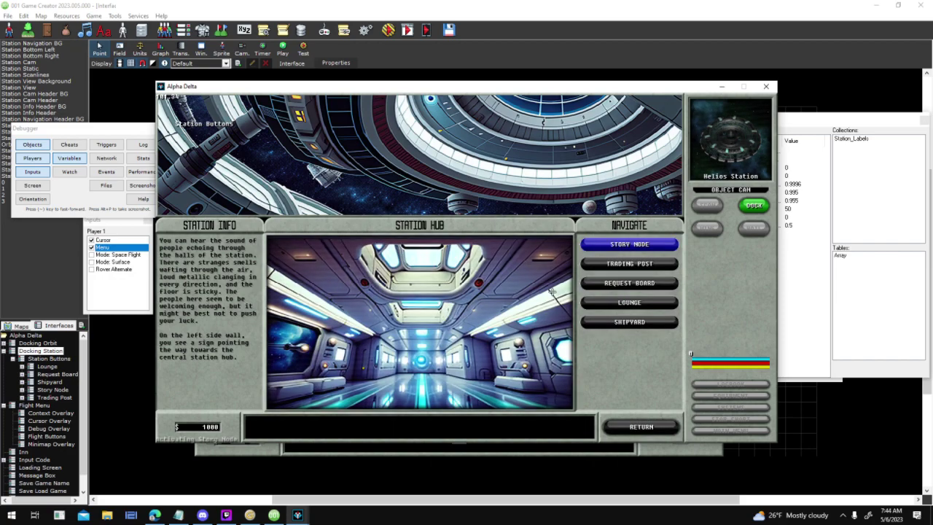
pyautogui.click(672, 290)
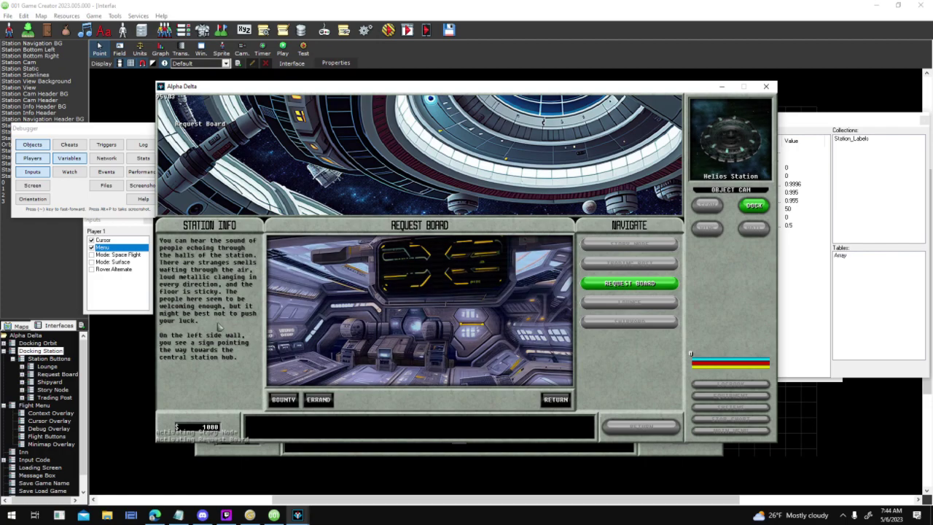
pyautogui.click(561, 399)
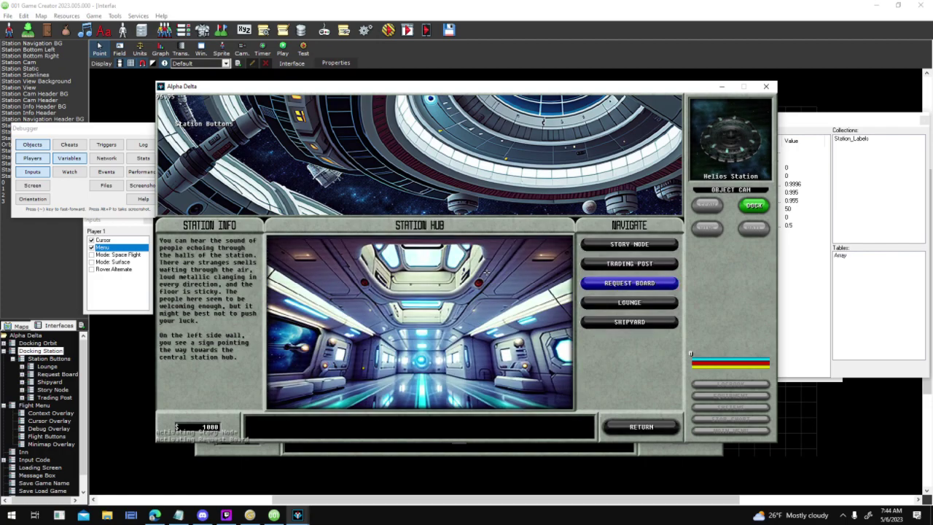
pyautogui.click(751, 206)
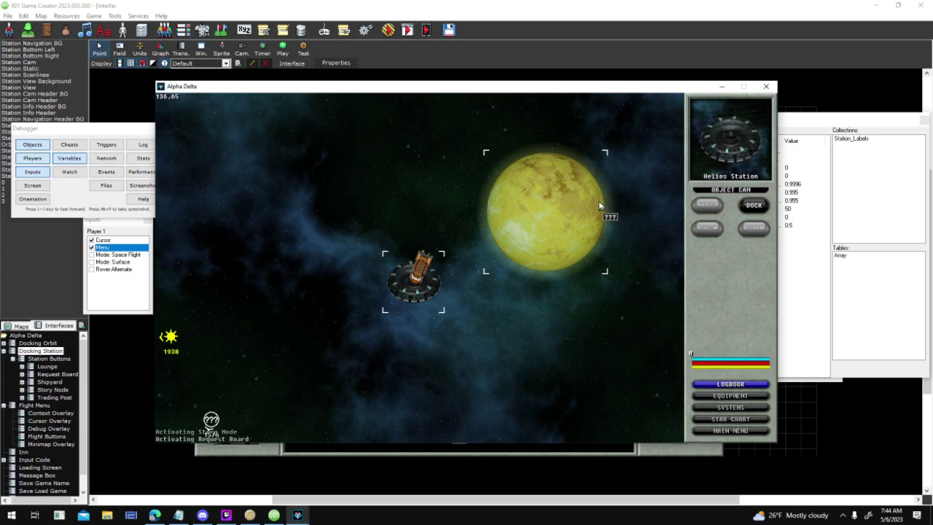
pyautogui.press('Escape')
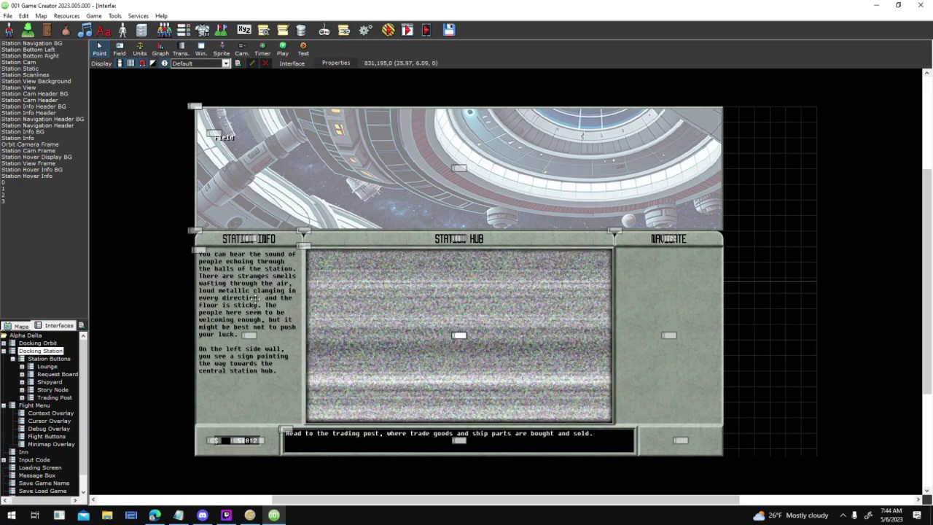
# - View the Flight Menu and Docking Orbit interfaces
pyautogui.click(35, 406)
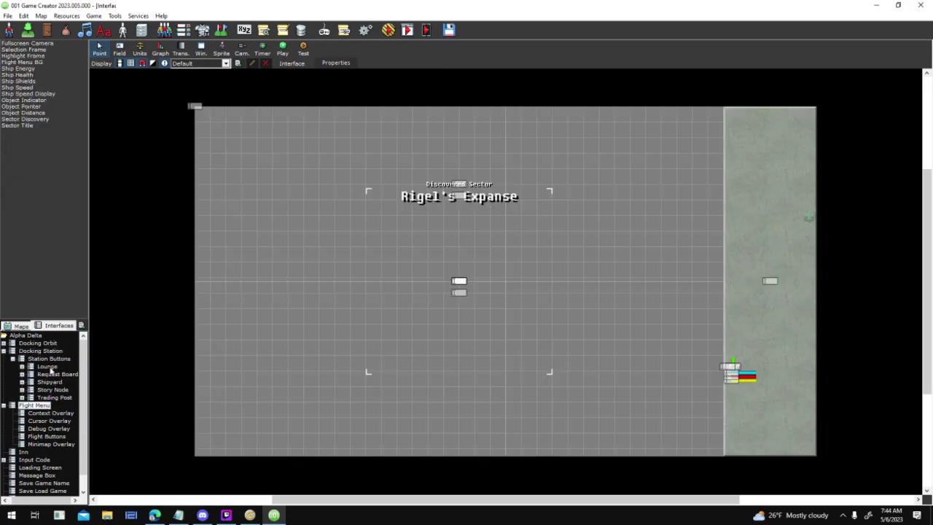
pyautogui.click(38, 342)
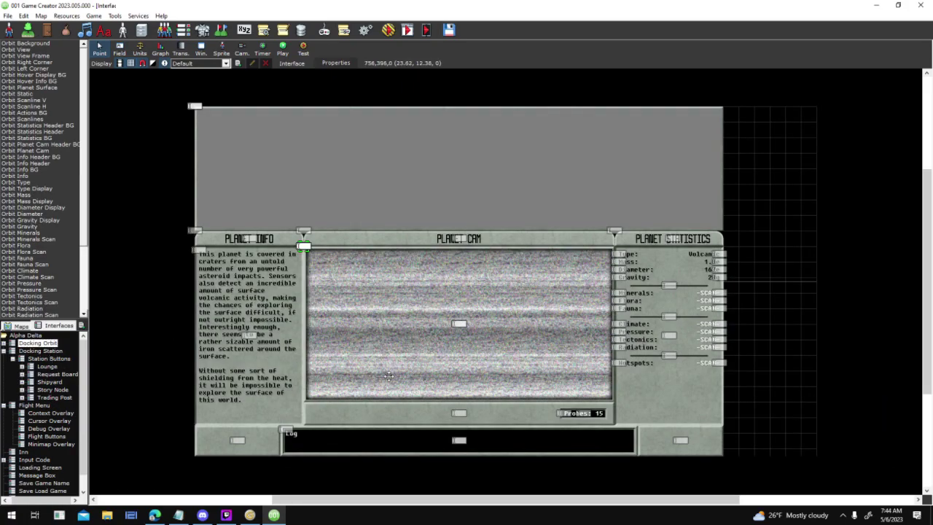
# - Switch to To Do.txt in Notepad, mark the credits display and planet descriptions tasks with X, and save the file
pyautogui.click(250, 514)
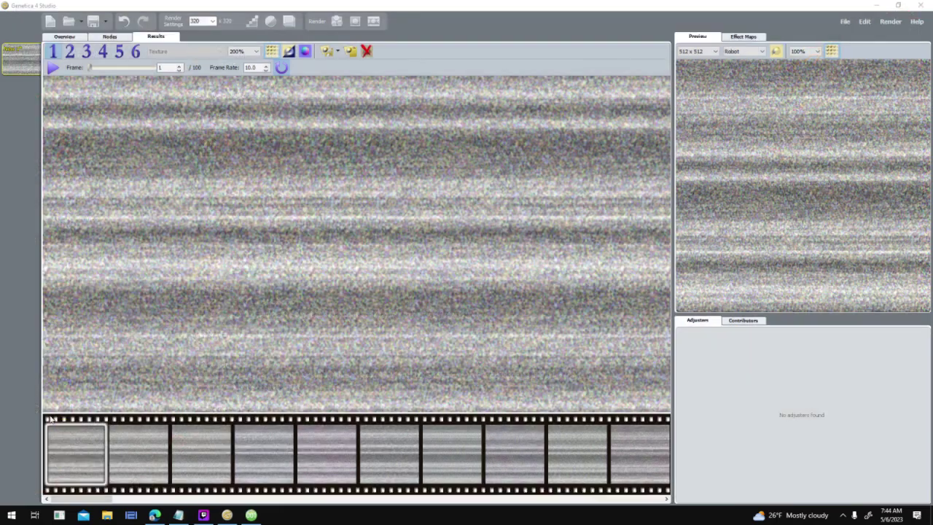
pyautogui.click(179, 514)
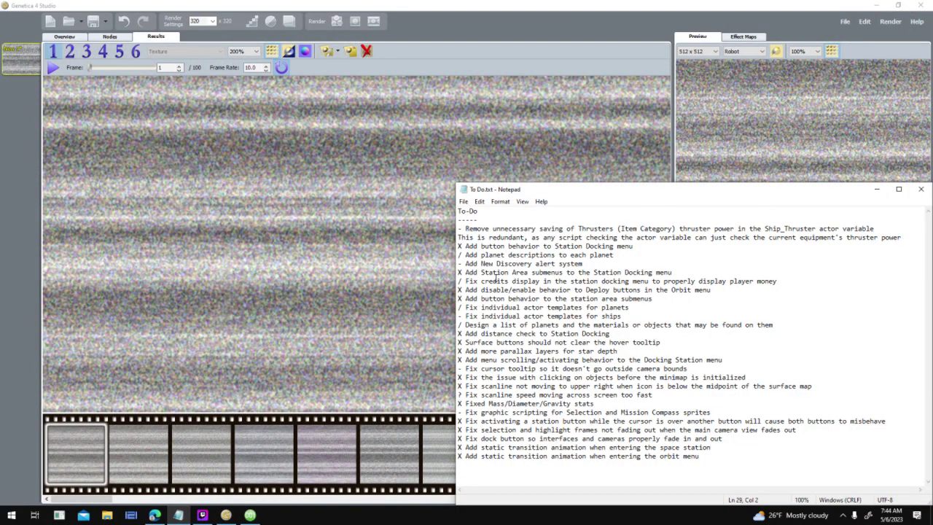
pyautogui.click(462, 280)
pyautogui.press('BackSpace')
pyautogui.write('X')
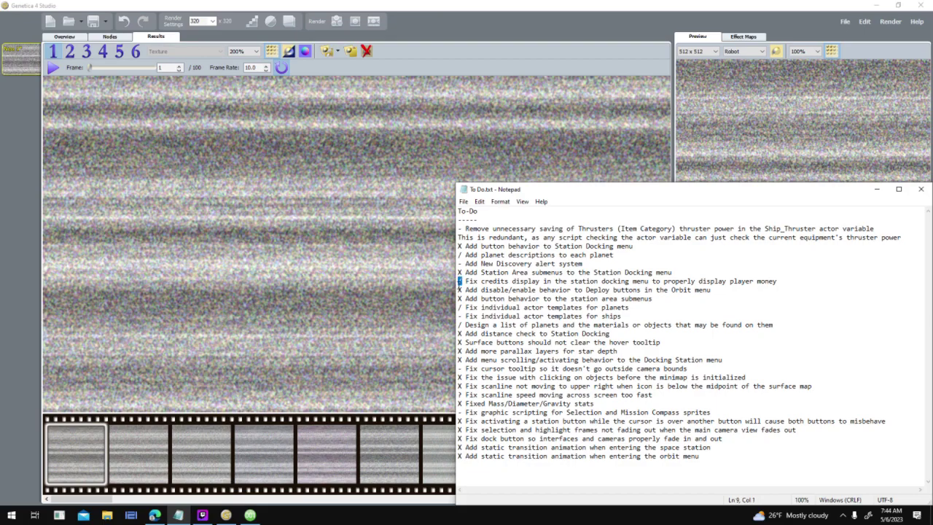
pyautogui.write('X')
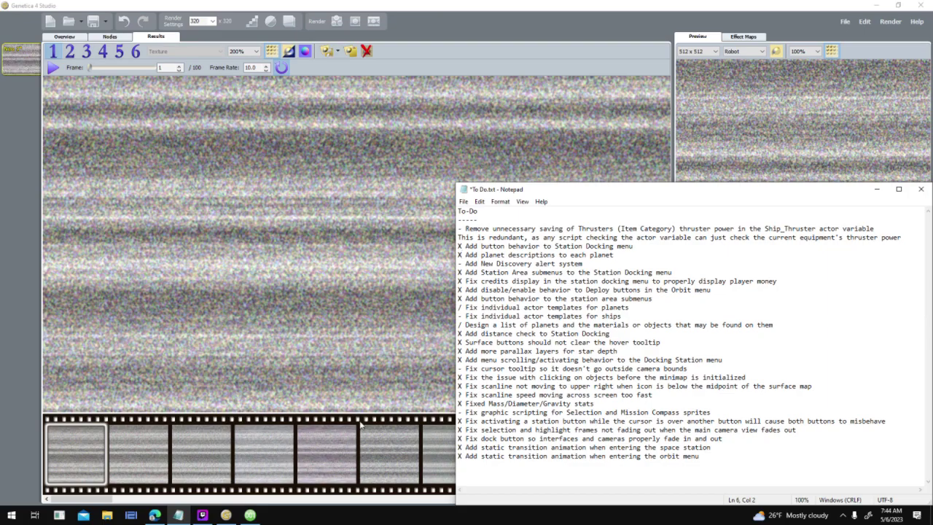
pyautogui.moveTo(461, 229)
pyautogui.mouseDown()
pyautogui.moveTo(820, 228)
pyautogui.moveTo(442, 228)
pyautogui.mouseUp()
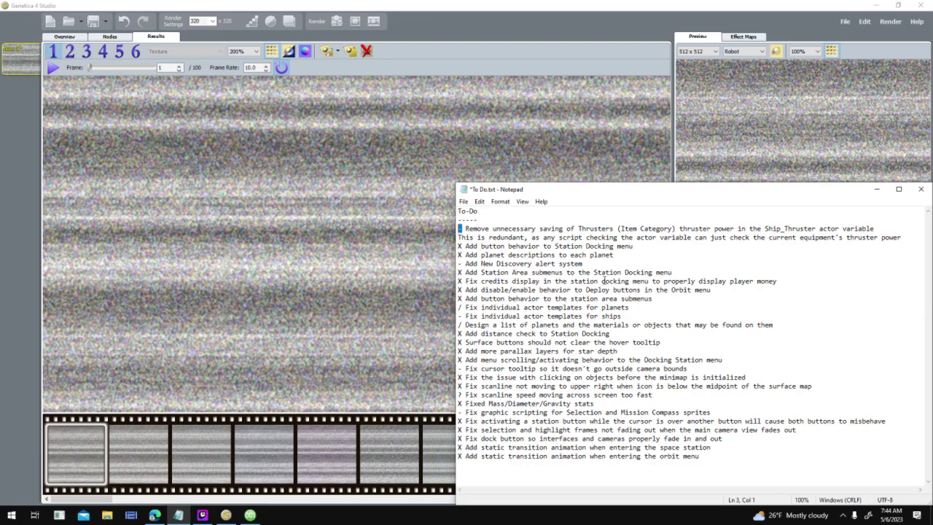
pyautogui.click(463, 202)
pyautogui.click(487, 242)
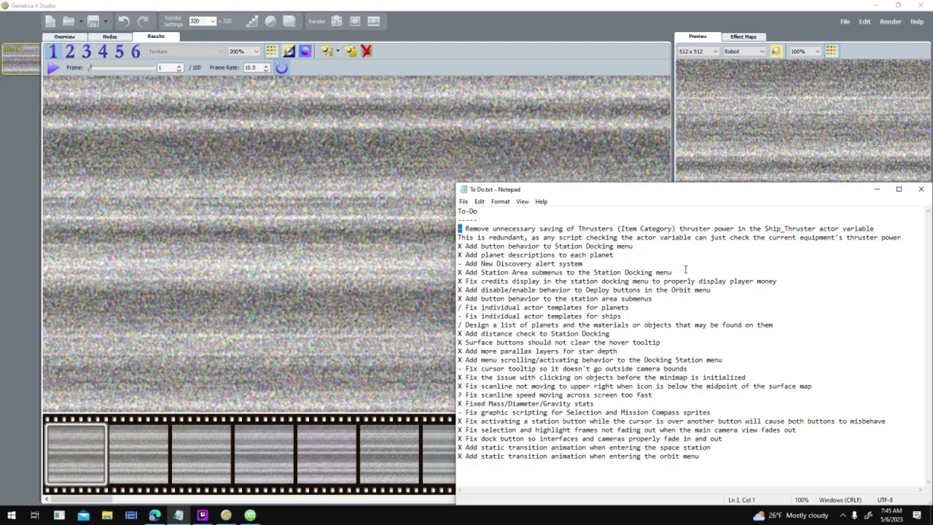
# - Highlight the planet materials list and cursor tooltip tasks in the to-do list to review the remaining work
pyautogui.click(460, 325)
pyautogui.moveTo(459, 325); pyautogui.dragTo(788, 325)
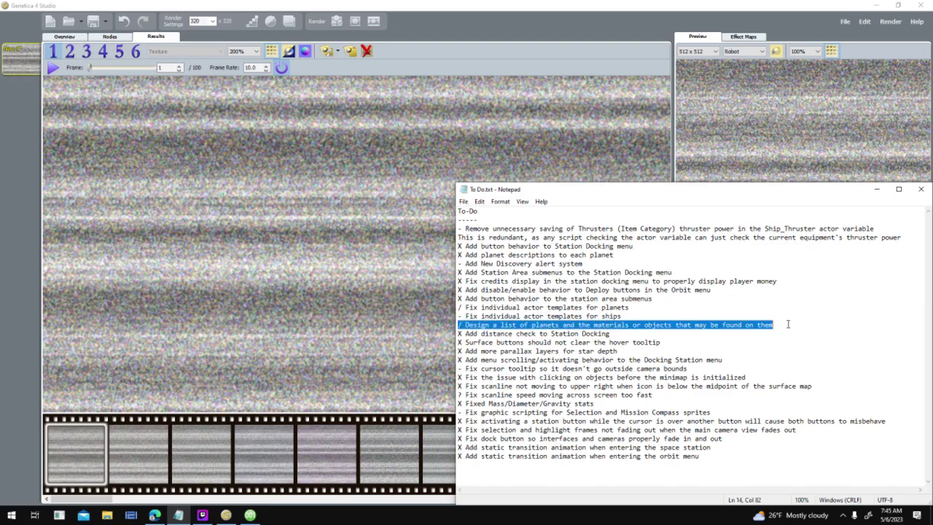
pyautogui.click(465, 369)
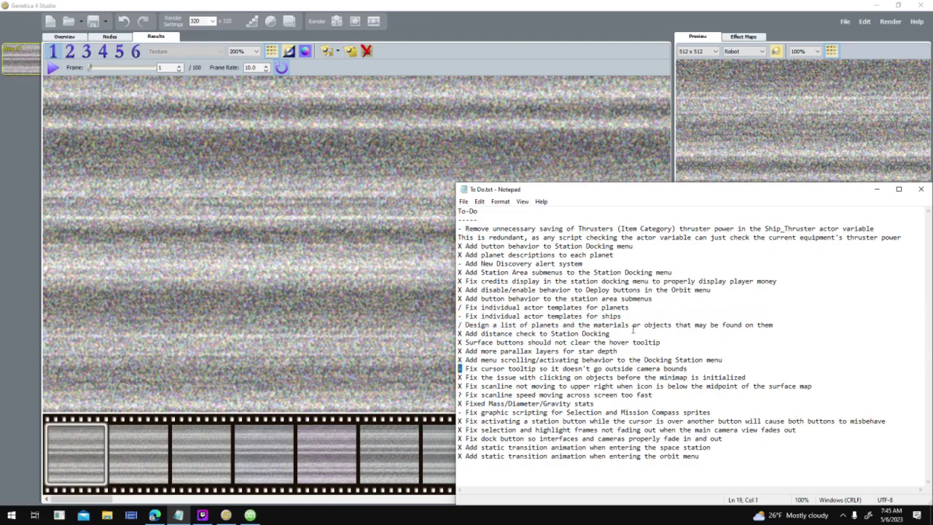
pyautogui.keyDown('shift'); pyautogui.moveTo(522, 369); pyautogui.dragTo(731, 369); pyautogui.keyUp('shift')
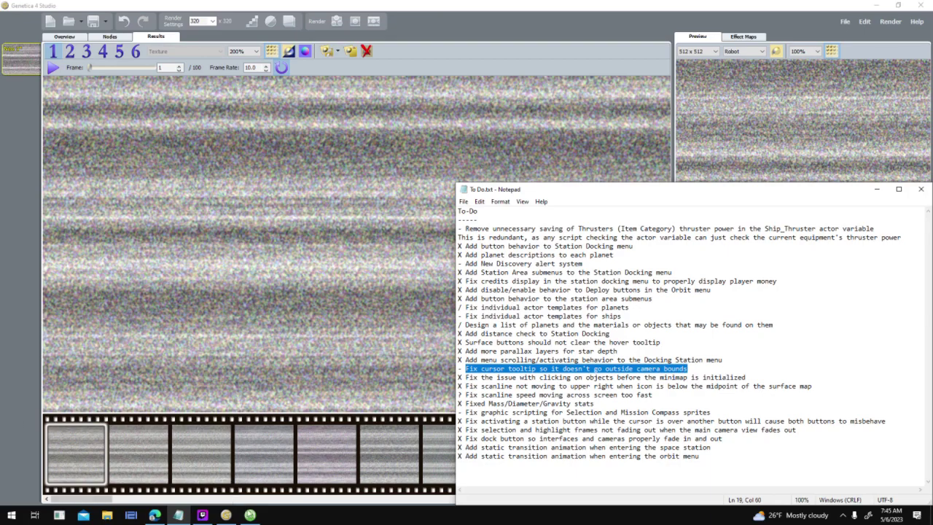
# - Switch back to 001 Game Creator and view the Docking Station and Cursor Overlay interfaces
pyautogui.hotkey('alt', 'Tab')
pyautogui.click(44, 351)
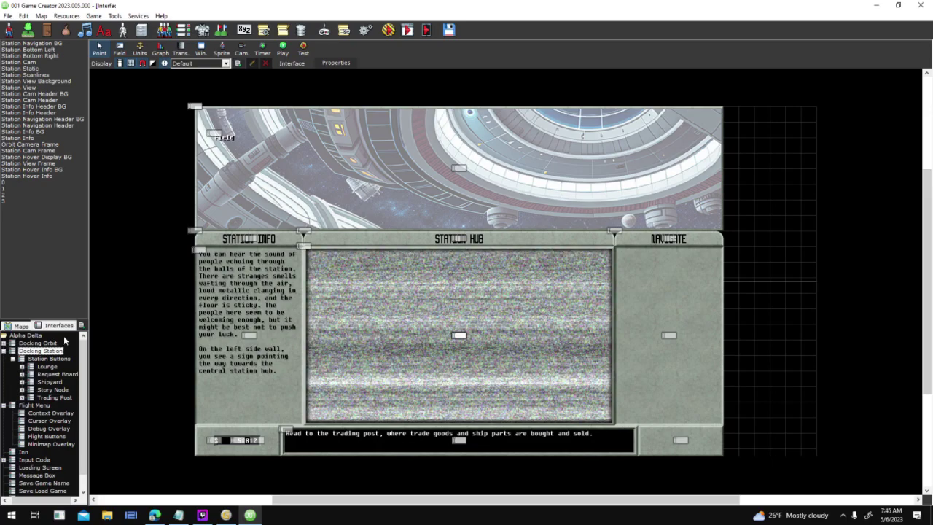
pyautogui.click(56, 420)
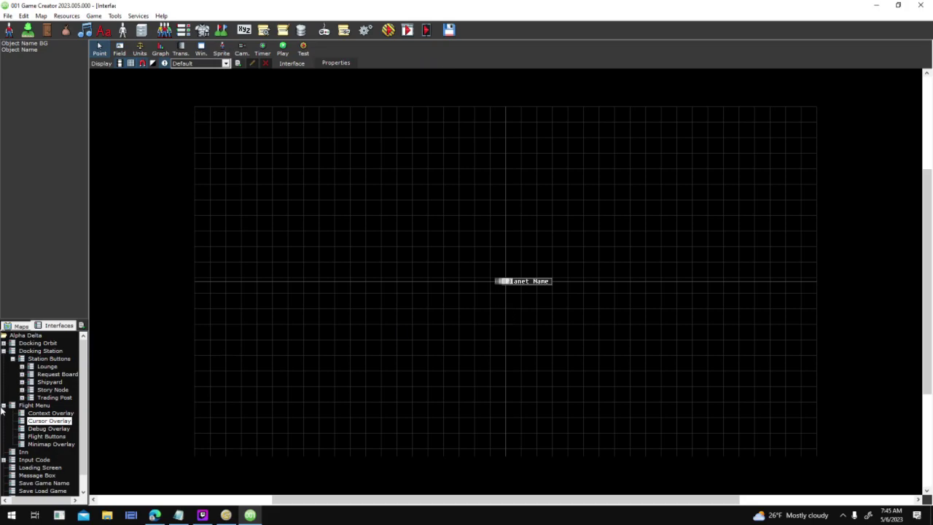
pyautogui.click(22, 397)
pyautogui.click(22, 397)
pyautogui.click(40, 350)
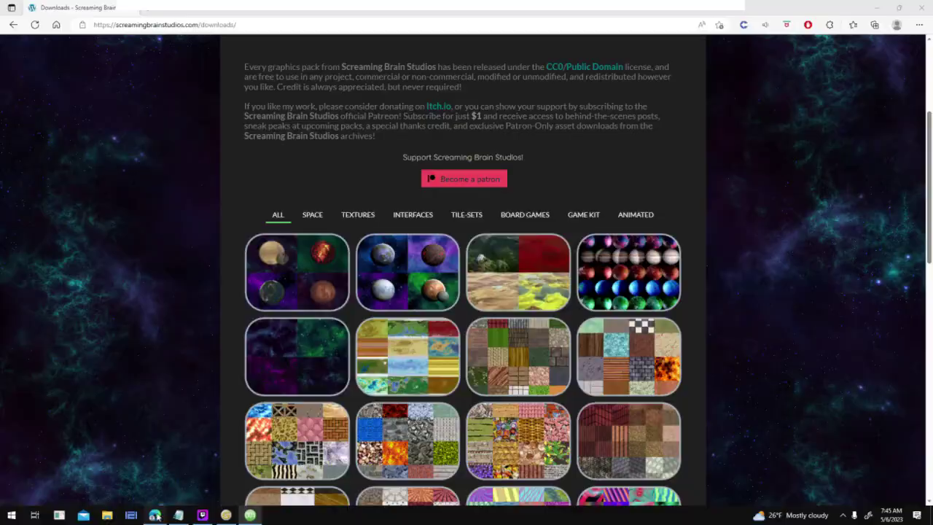
# - Switch to the browser, look through the graphics packs on the Screaming Brain Studios downloads page, and minimize the browser
pyautogui.click(154, 515)
pyautogui.scroll(3, 576, 208)
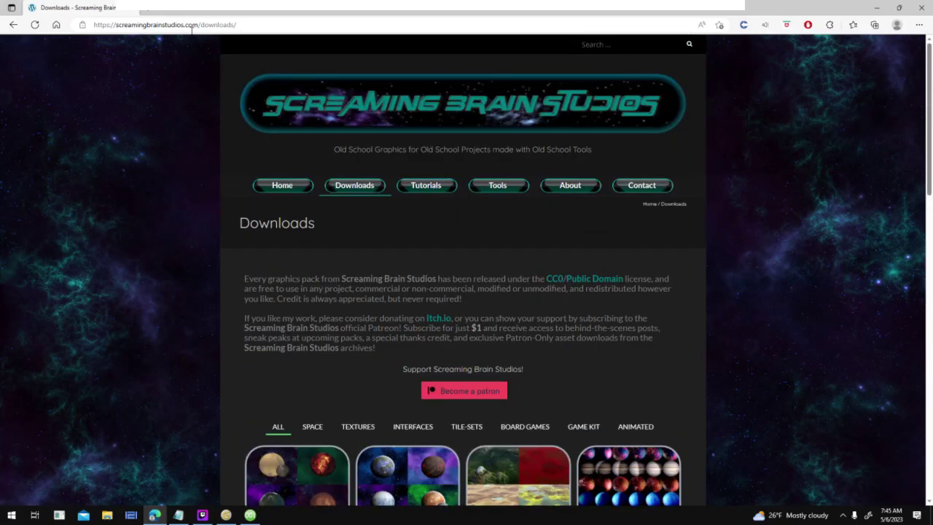
pyautogui.scroll(-15, 394, 304)
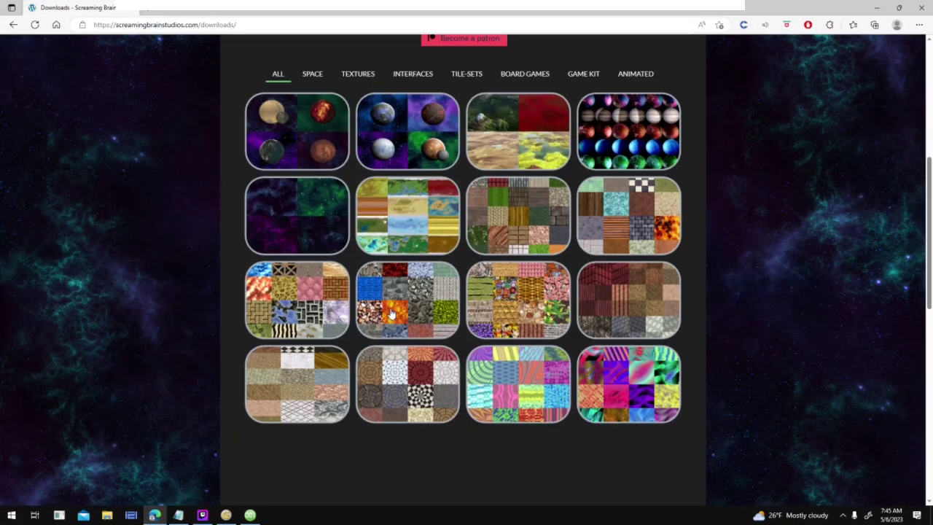
pyautogui.scroll(15, 394, 304)
pyautogui.scroll(-5, 394, 298)
pyautogui.scroll(5, 393, 299)
pyautogui.scroll(-2, 712, 303)
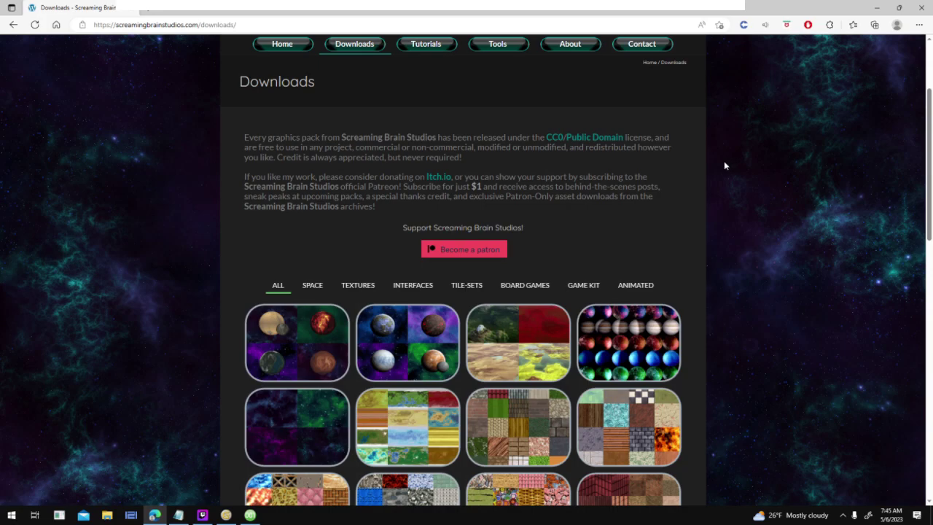
pyautogui.scroll(-5, 714, 166)
pyautogui.scroll(-5, 713, 170)
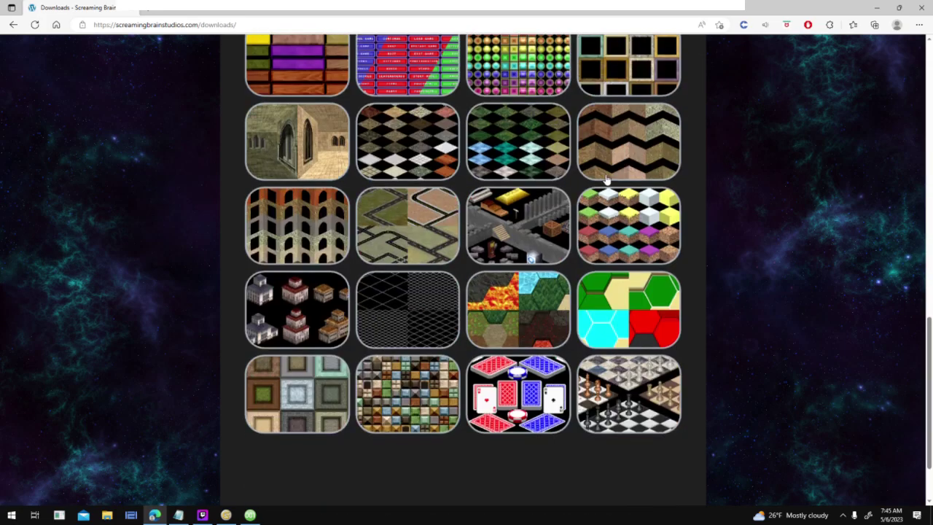
pyautogui.scroll(4, 520, 248)
pyautogui.scroll(6, 338, 365)
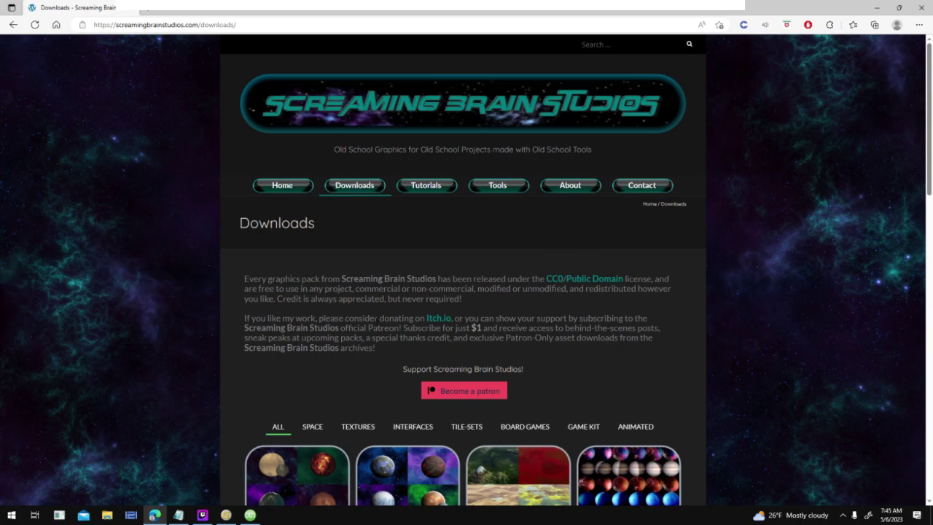
pyautogui.click(877, 12)
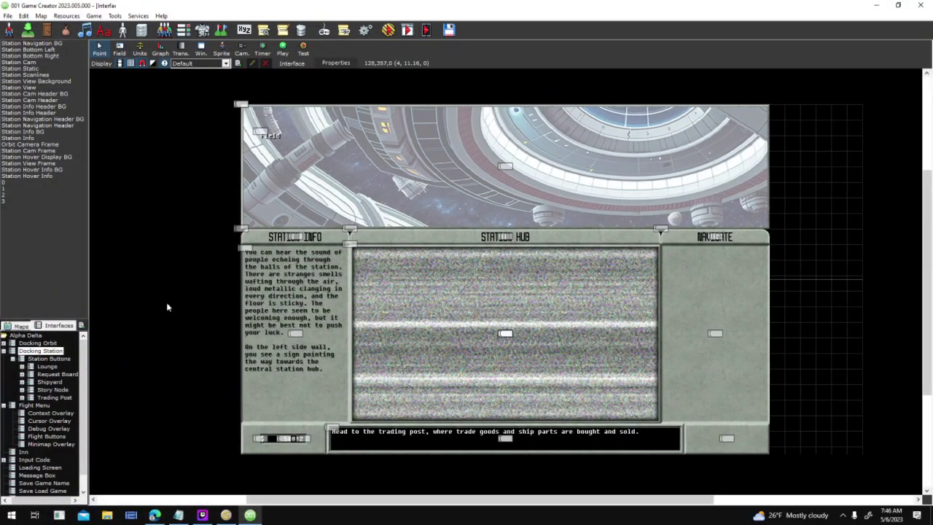
pyautogui.click(38, 343)
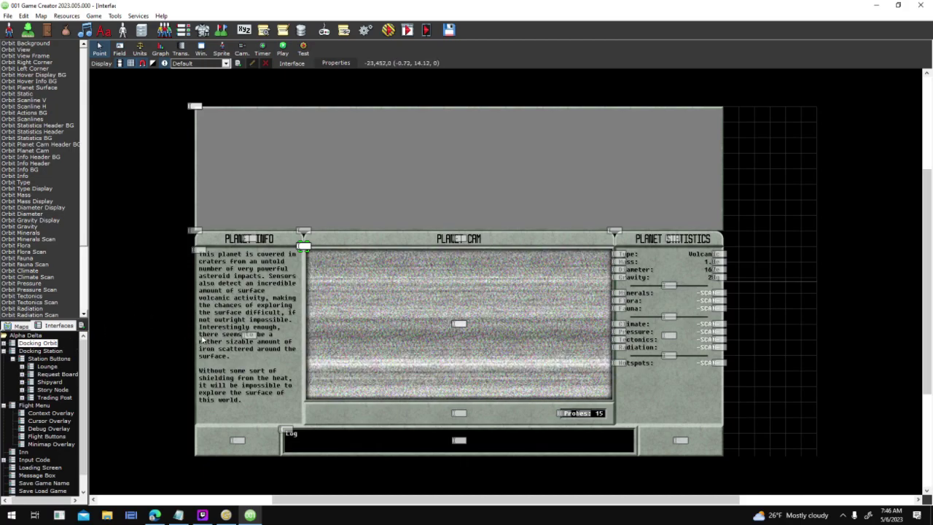
pyautogui.click(41, 351)
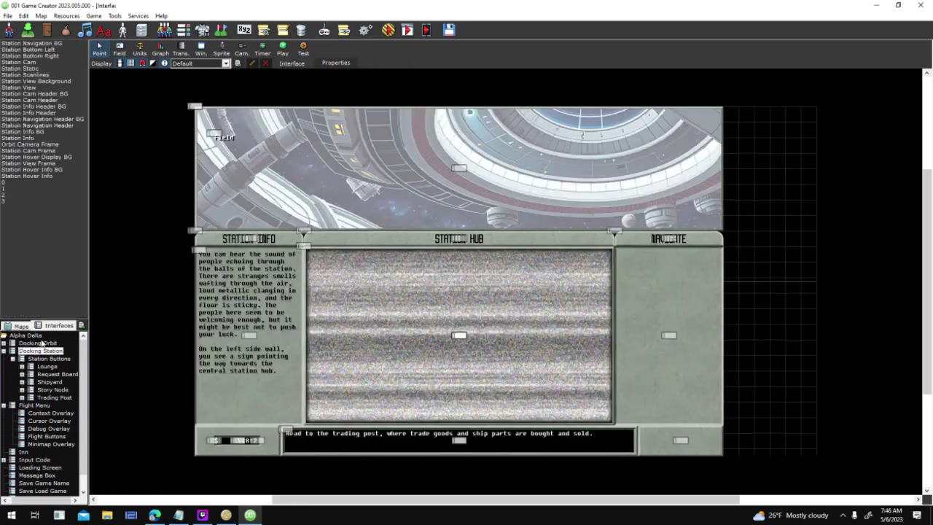
pyautogui.click(40, 342)
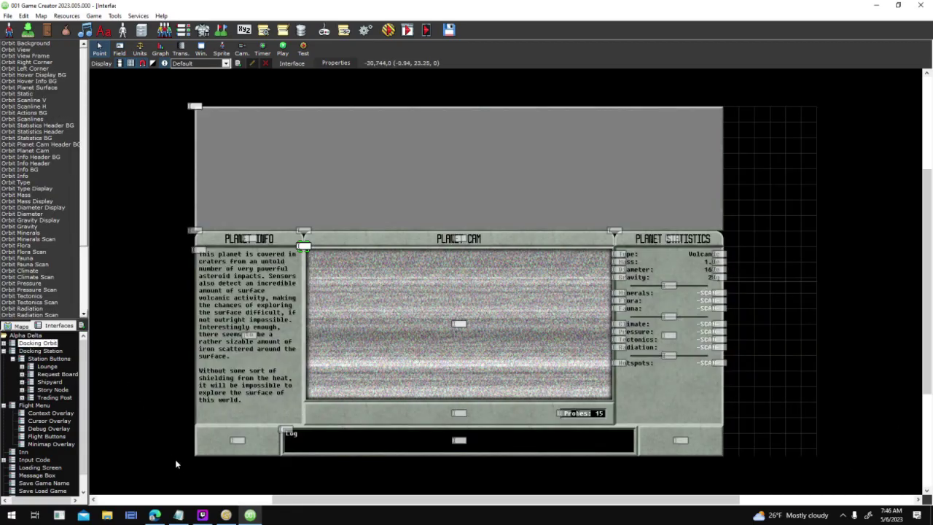